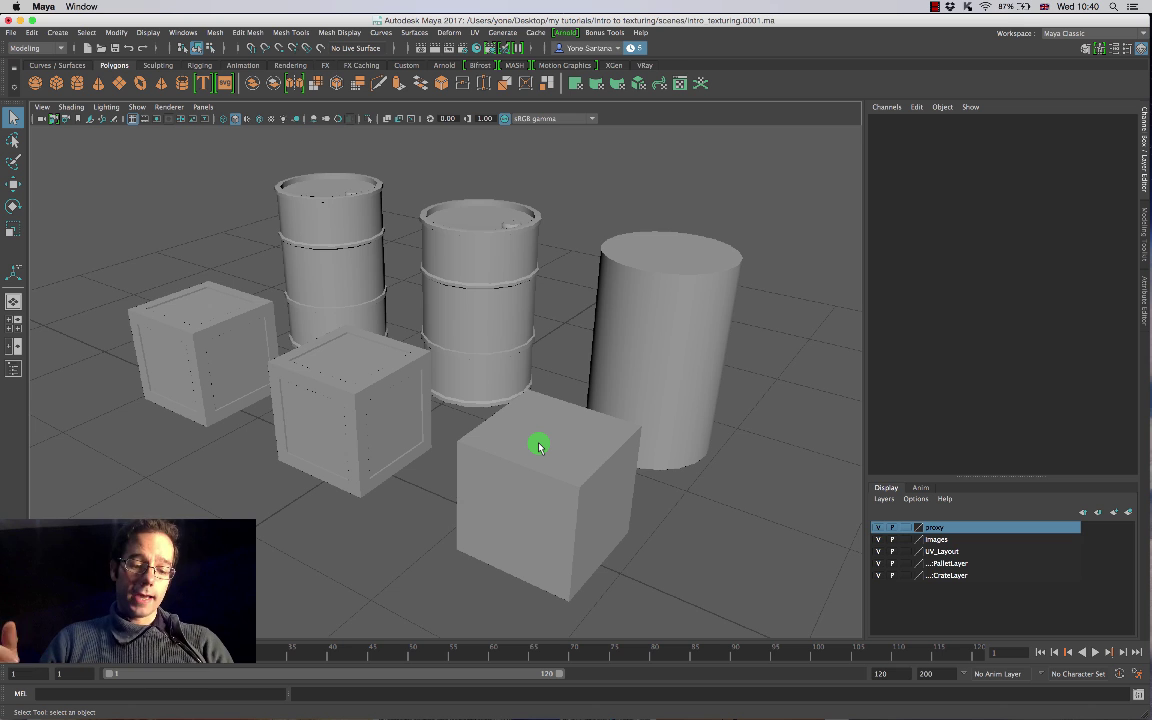
# Step: Inspect the detailed crates and barrels in the scene by selecting each of them in turn
pyautogui.keyDown('alt'); pyautogui.moveTo(548, 432); pyautogui.dragTo(492, 406); pyautogui.keyUp('alt')
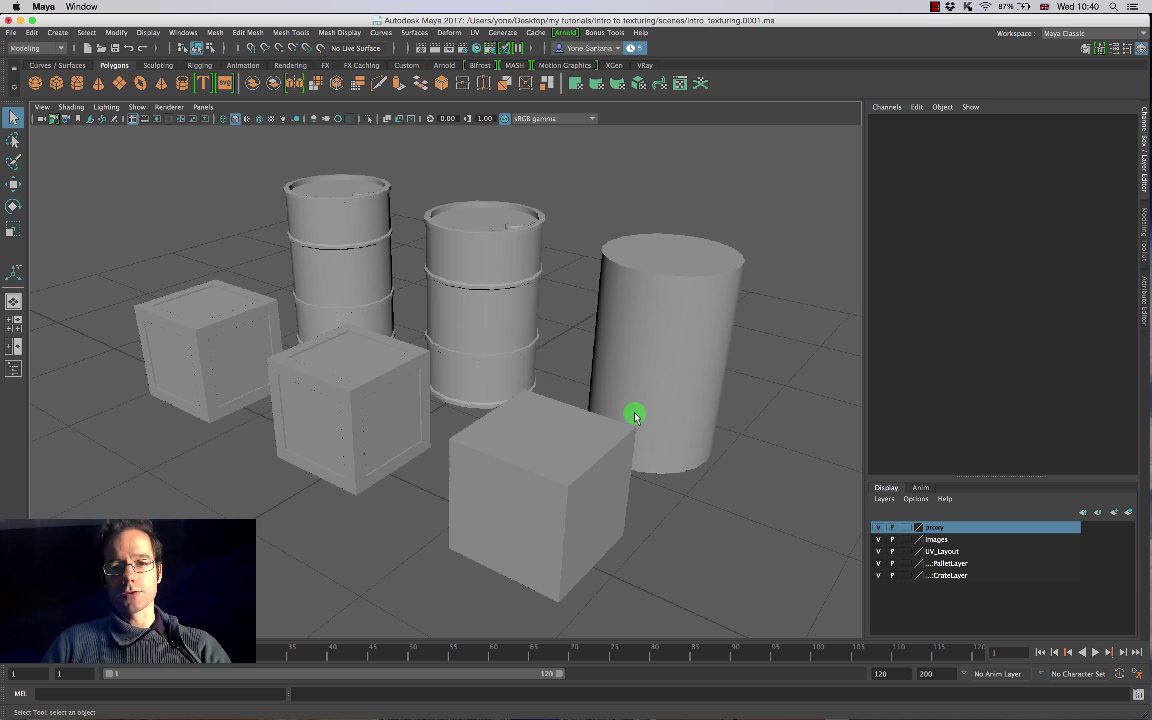
pyautogui.click(391, 386)
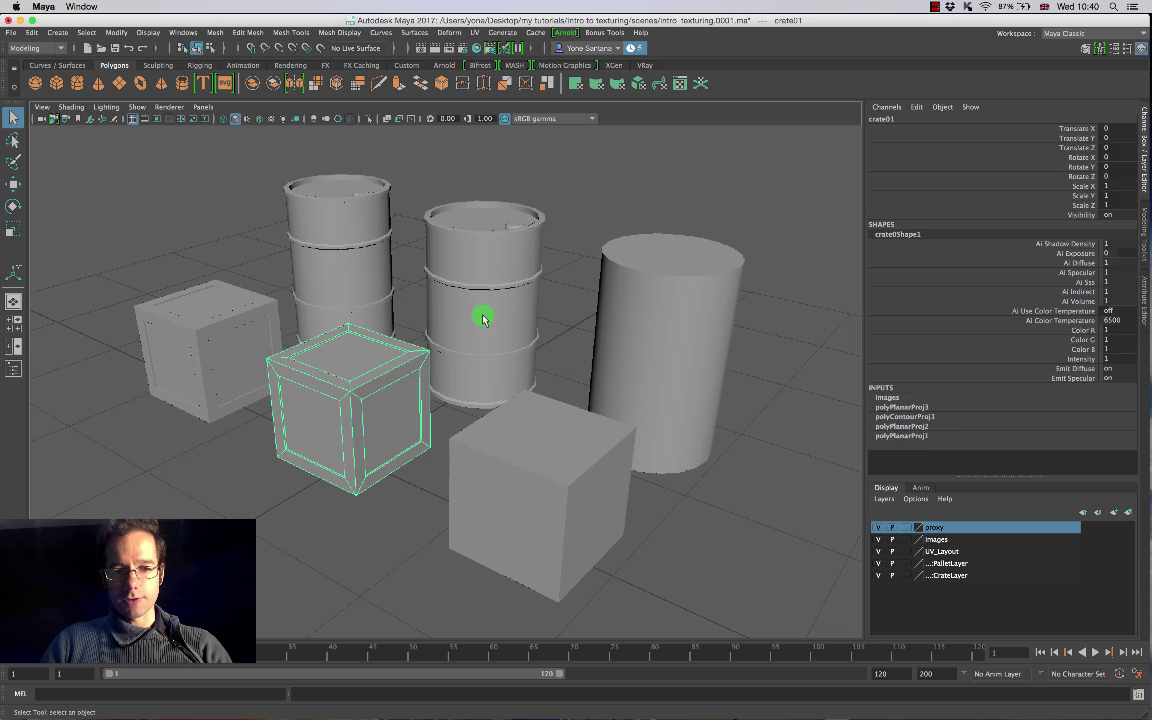
pyautogui.click(482, 318)
pyautogui.click(350, 258)
pyautogui.click(238, 308)
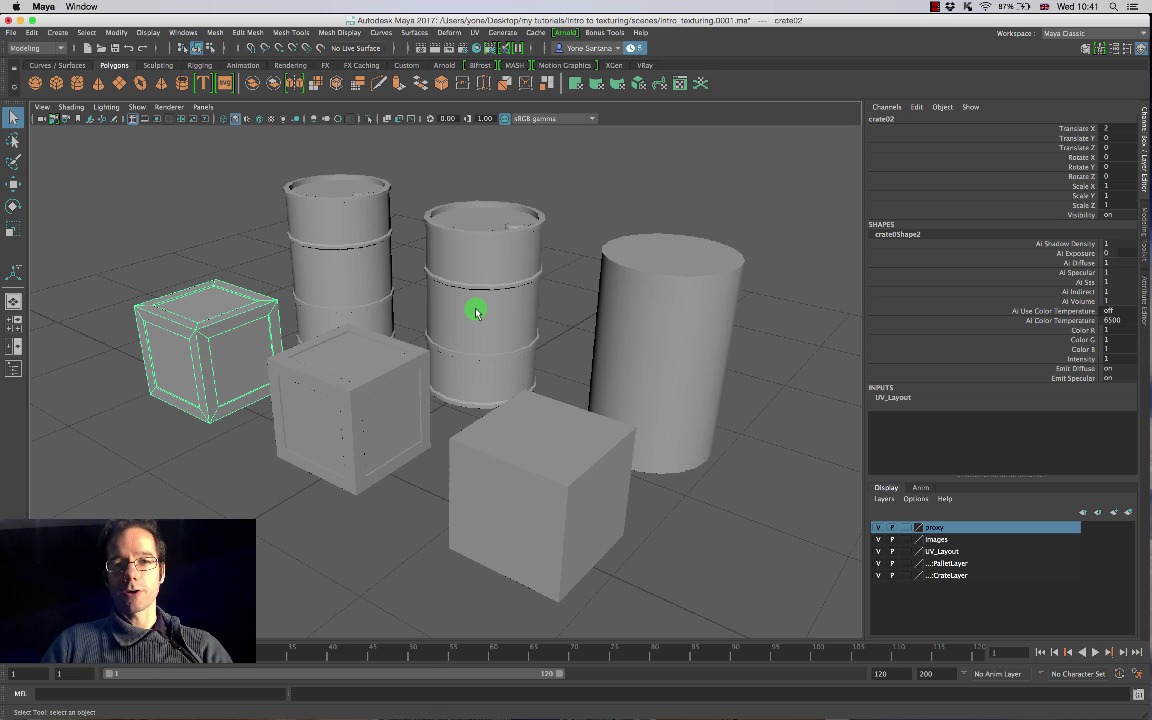
pyautogui.click(375, 350)
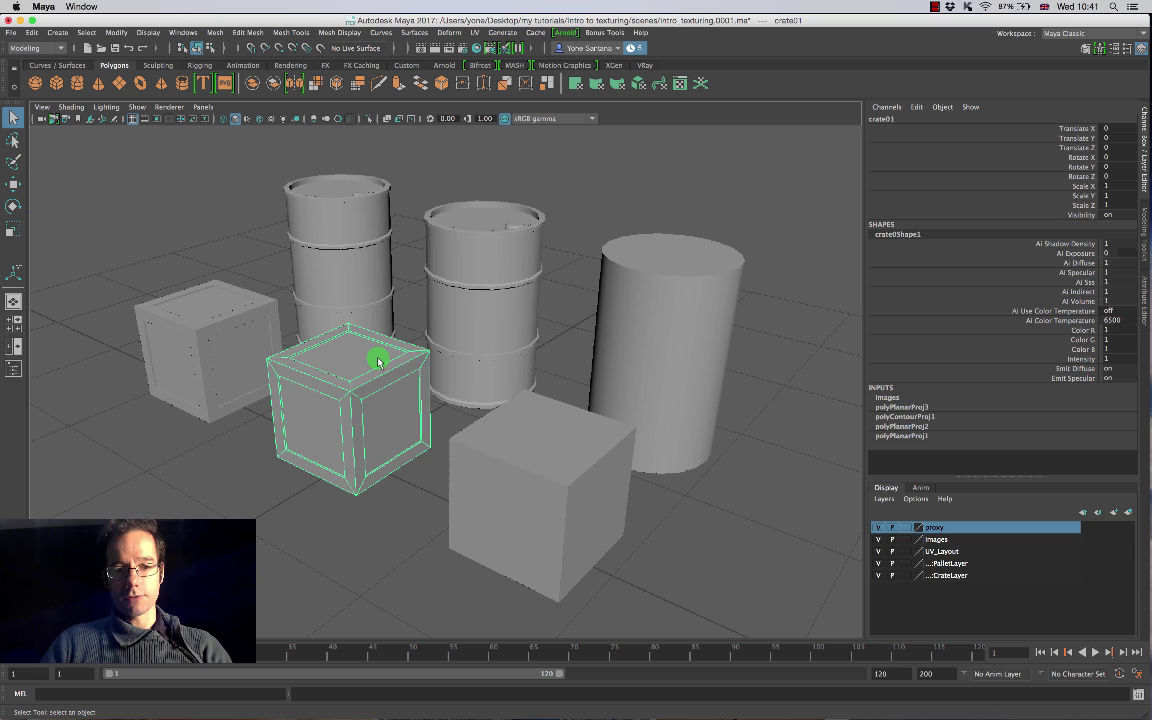
pyautogui.click(487, 309)
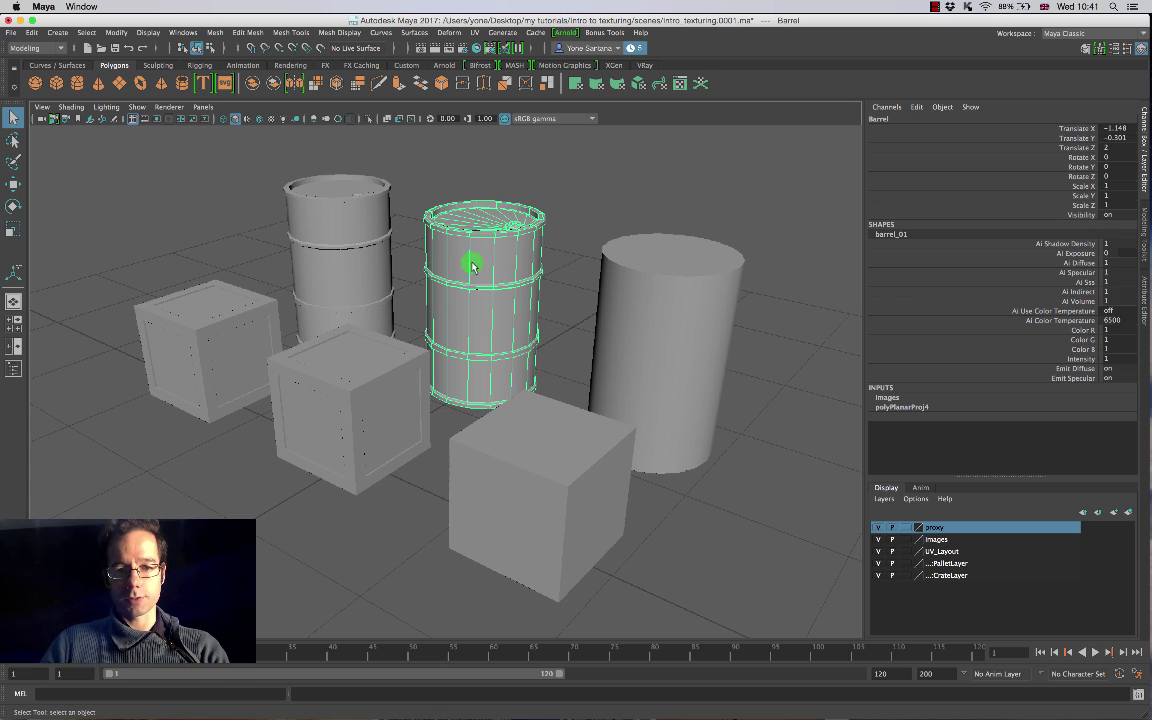
# Step: Compare the detailed crate and barrel with the plain cube and plain cylinder by selecting each one
pyautogui.click(364, 400)
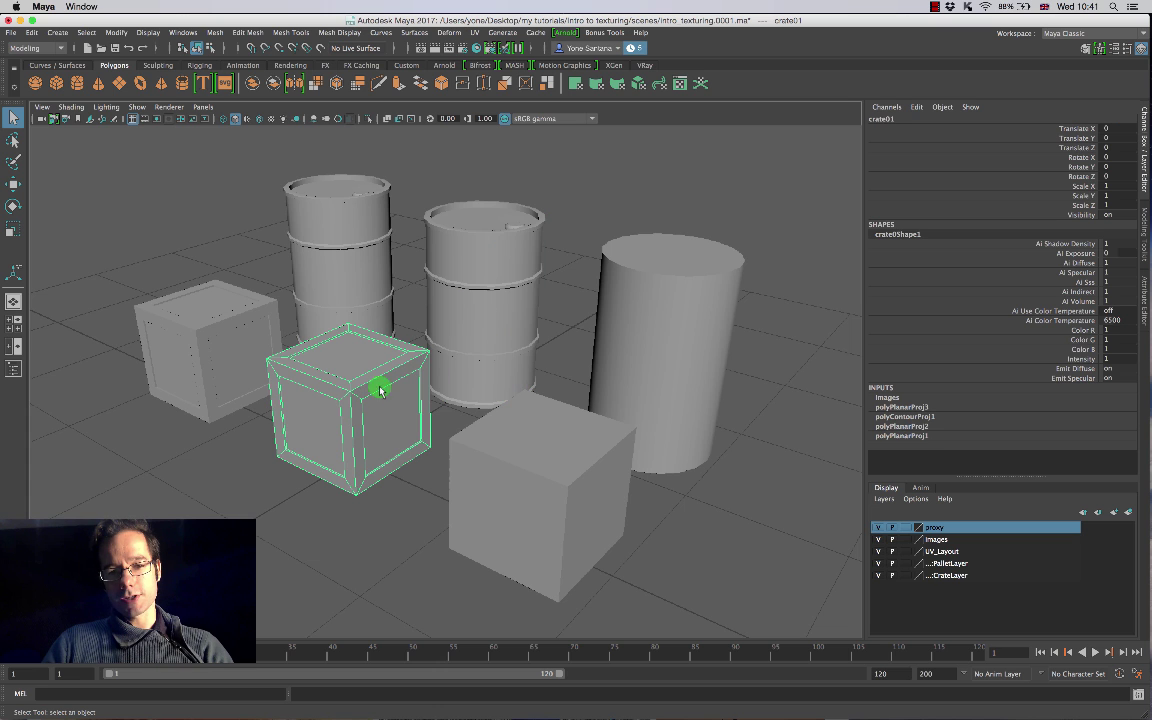
pyautogui.click(458, 256)
pyautogui.click(589, 430)
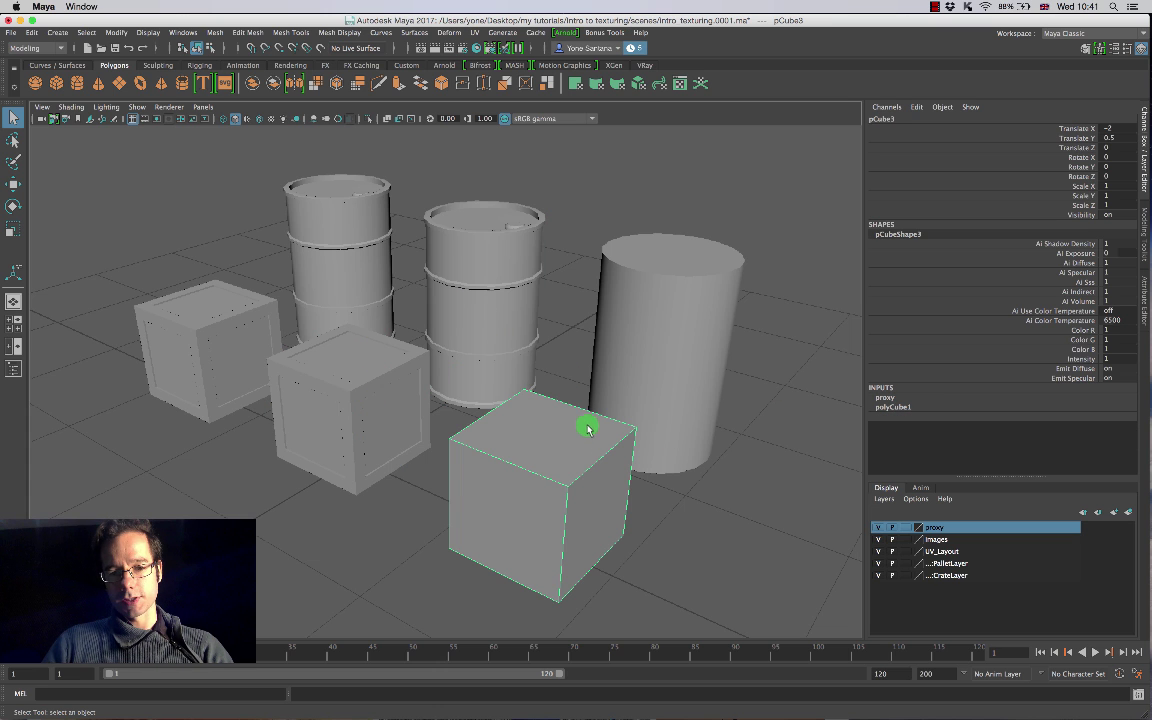
pyautogui.click(664, 356)
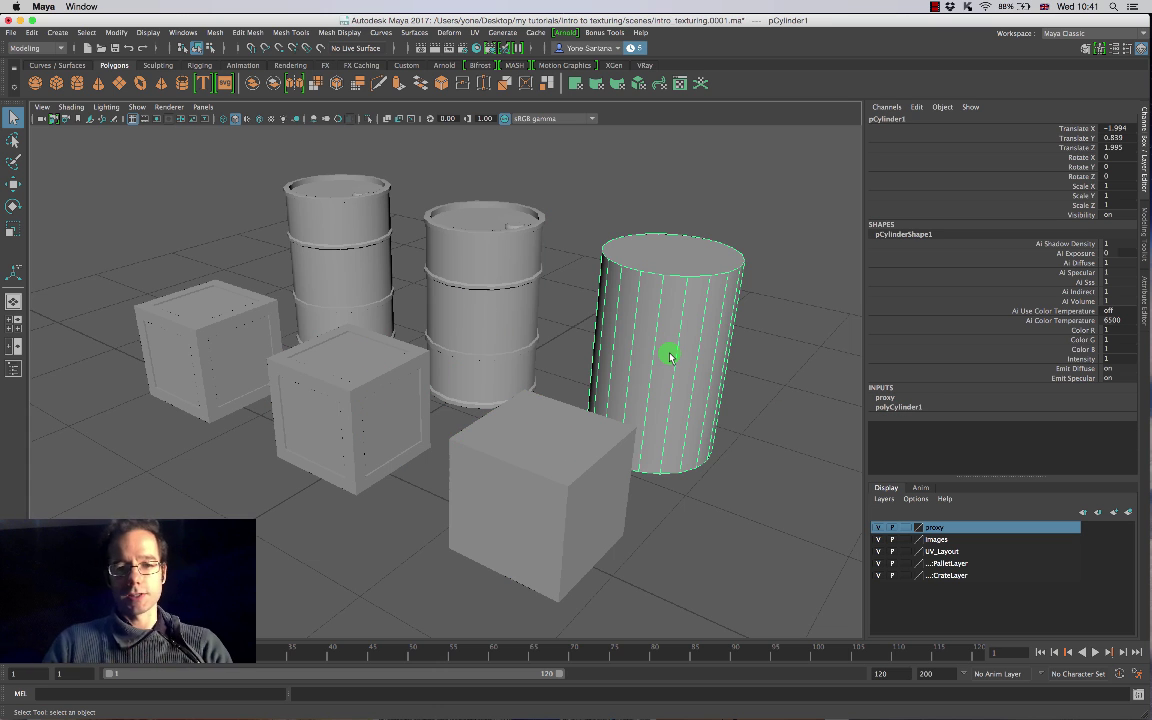
pyautogui.scroll(2, 660, 348)
pyautogui.scroll(-3, 550, 285)
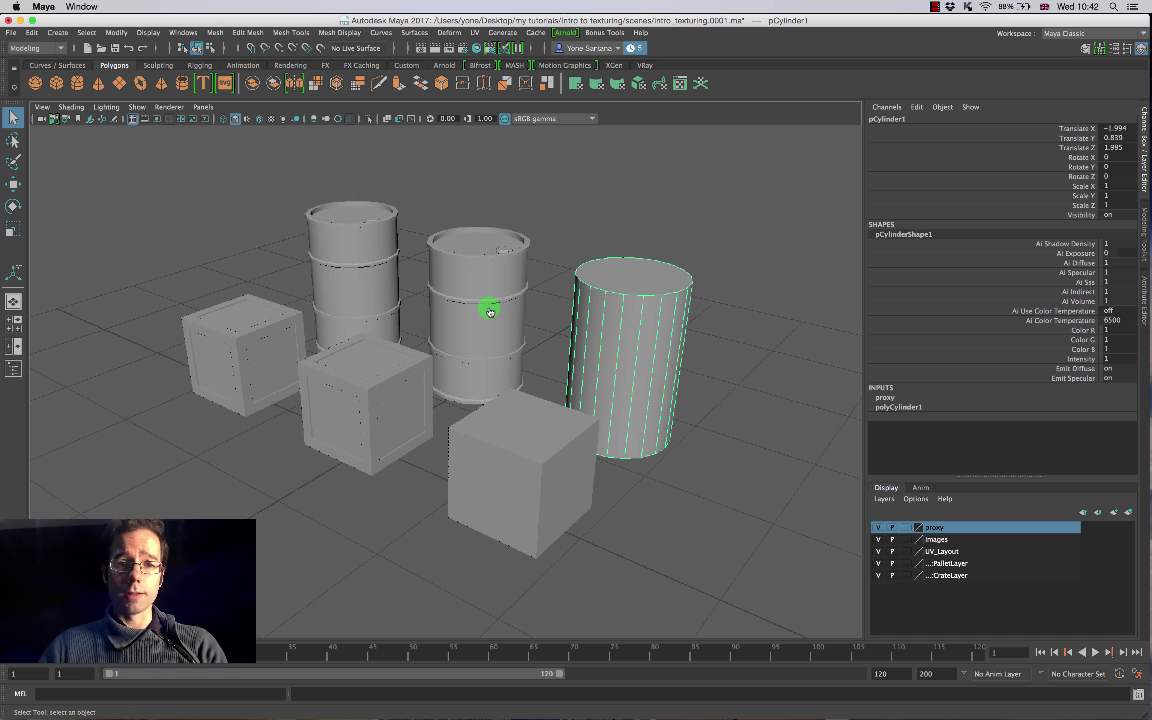
# Step: Switch to Chrome and view the Pixabay, 3dtotal and textures.com sites as sources of texture images
pyautogui.press('super+Tab')
pyautogui.click(484, 367)
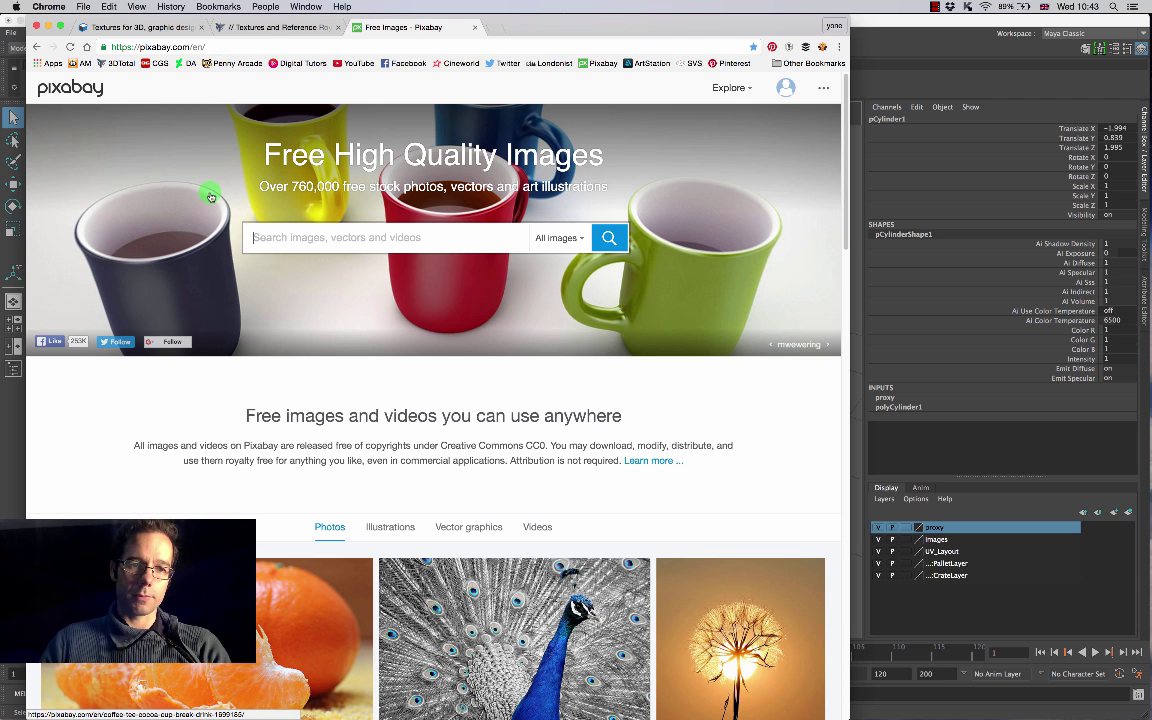
pyautogui.click(278, 28)
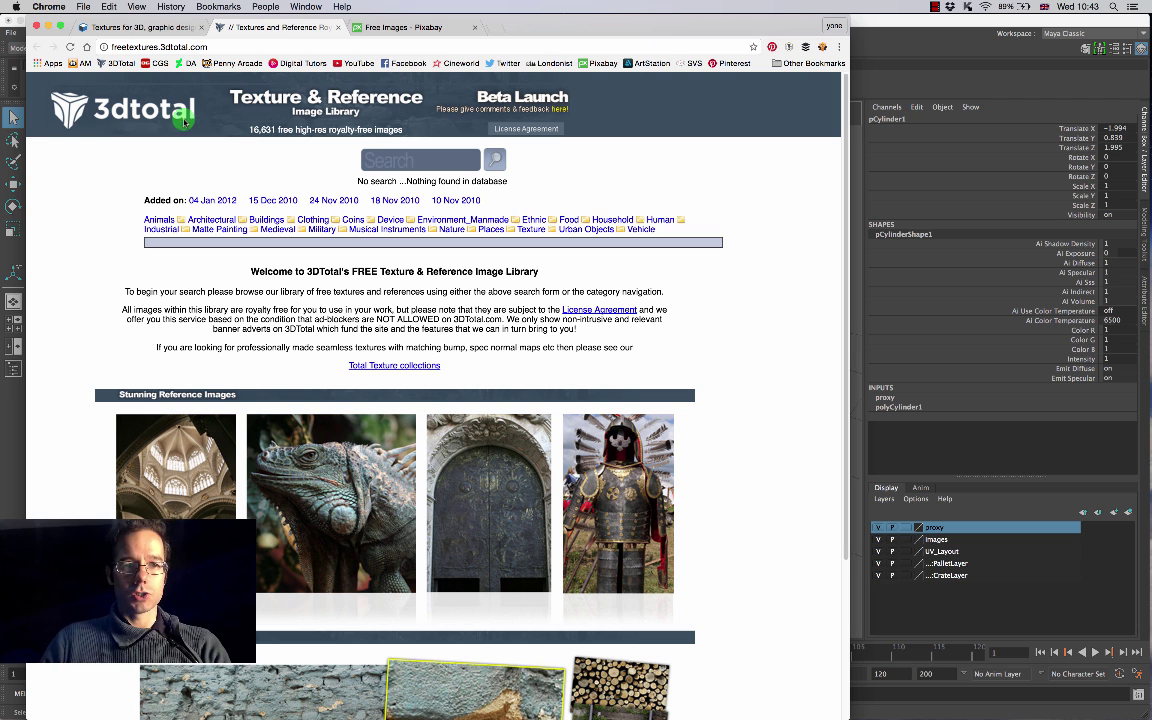
pyautogui.scroll(-5, 521, 308)
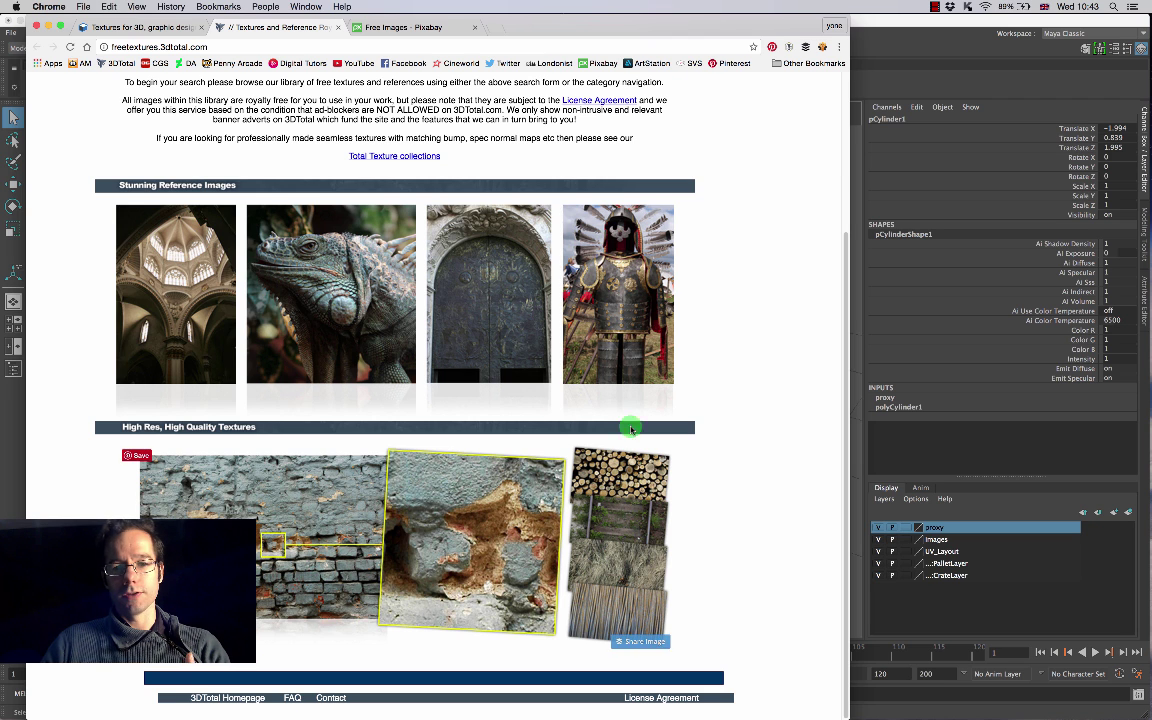
pyautogui.scroll(5, 610, 390)
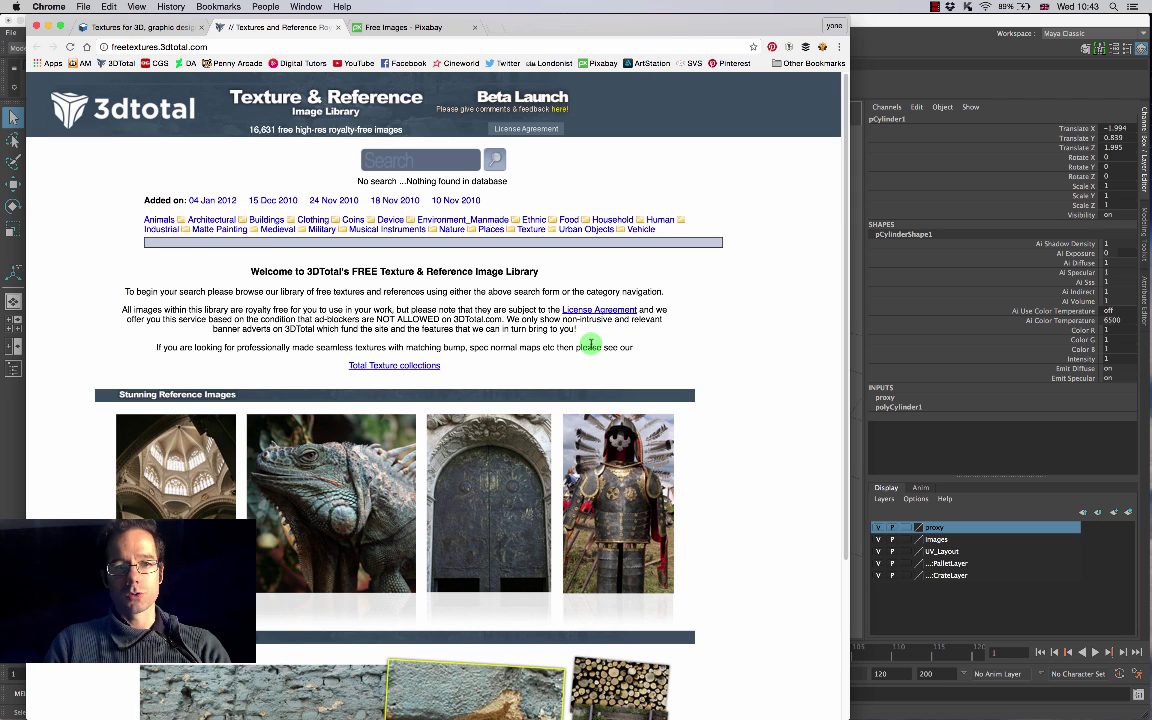
pyautogui.click(172, 30)
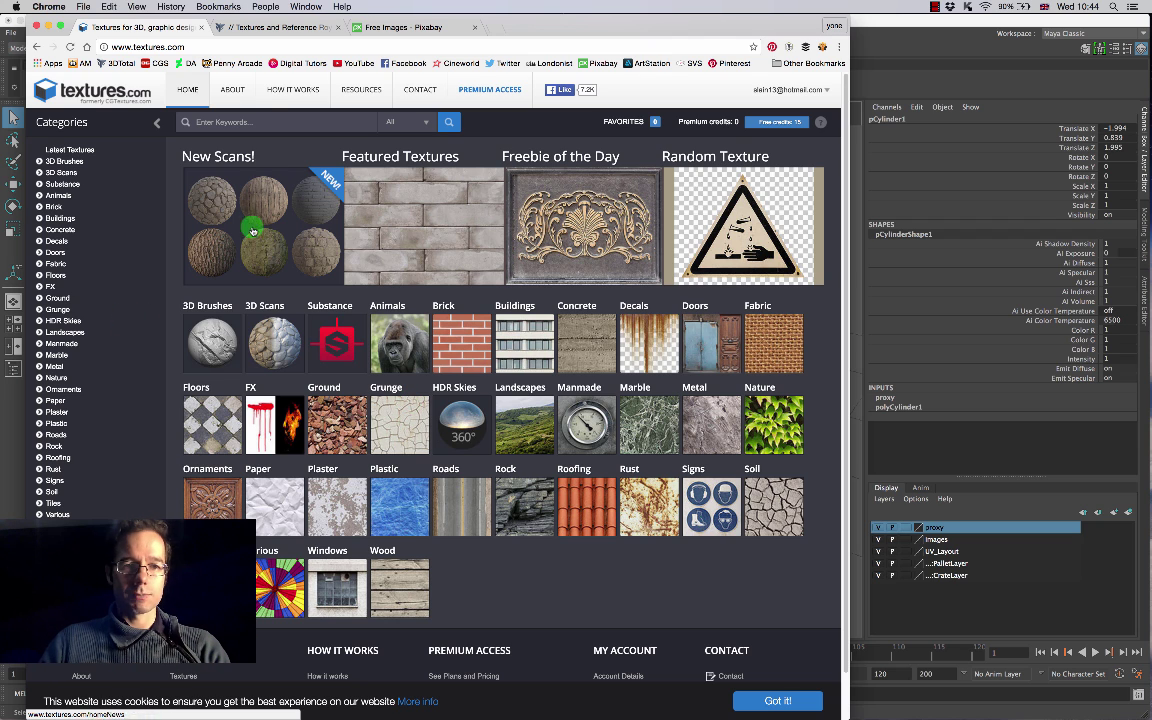
pyautogui.click(378, 27)
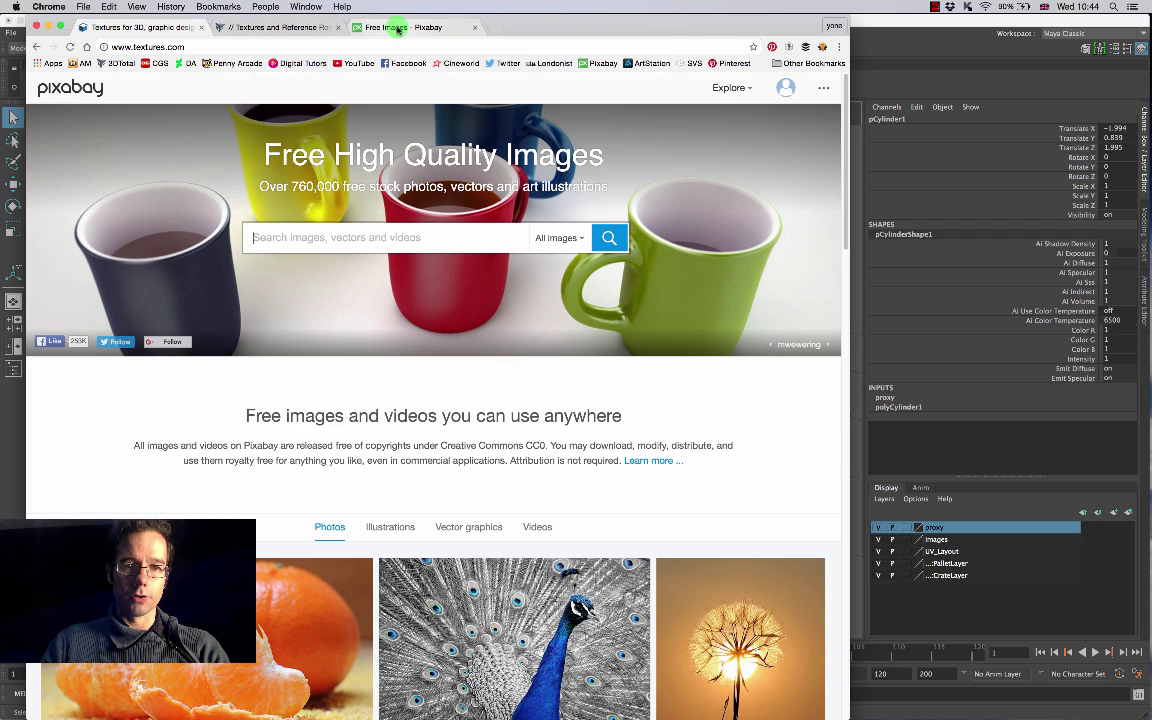
# Step: Browse the 3dtotal texture library's Clothing and Household categories and view the Clock images
pyautogui.click(279, 33)
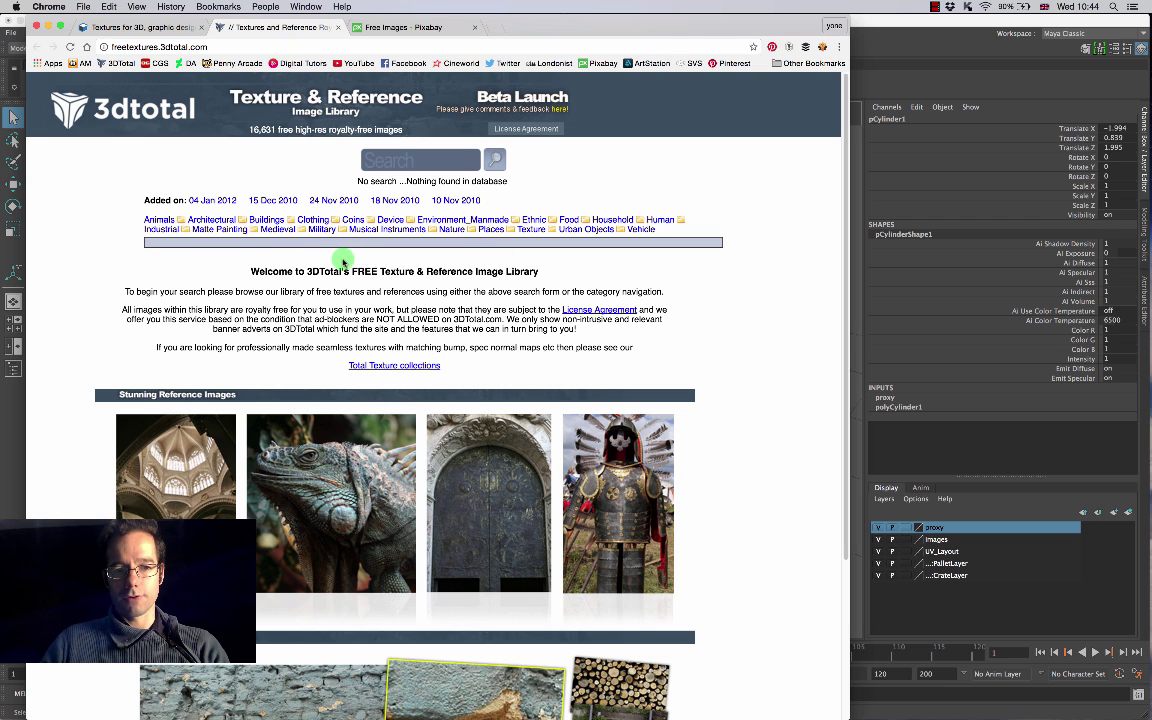
pyautogui.click(316, 219)
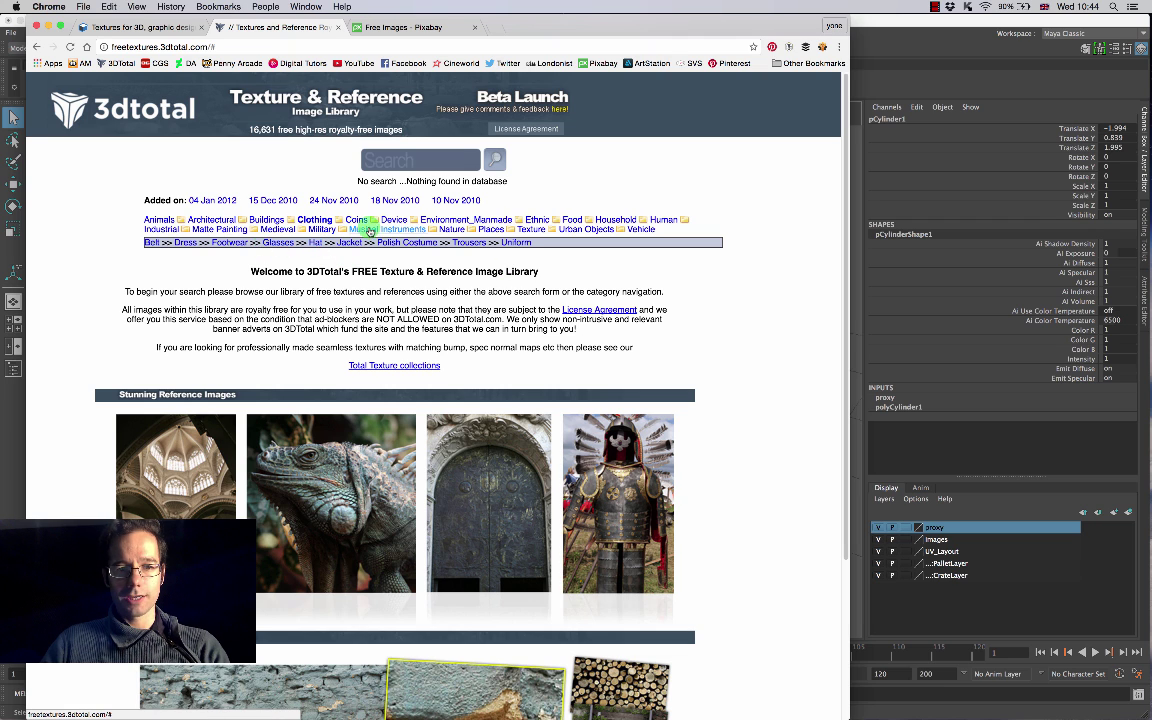
pyautogui.click(615, 219)
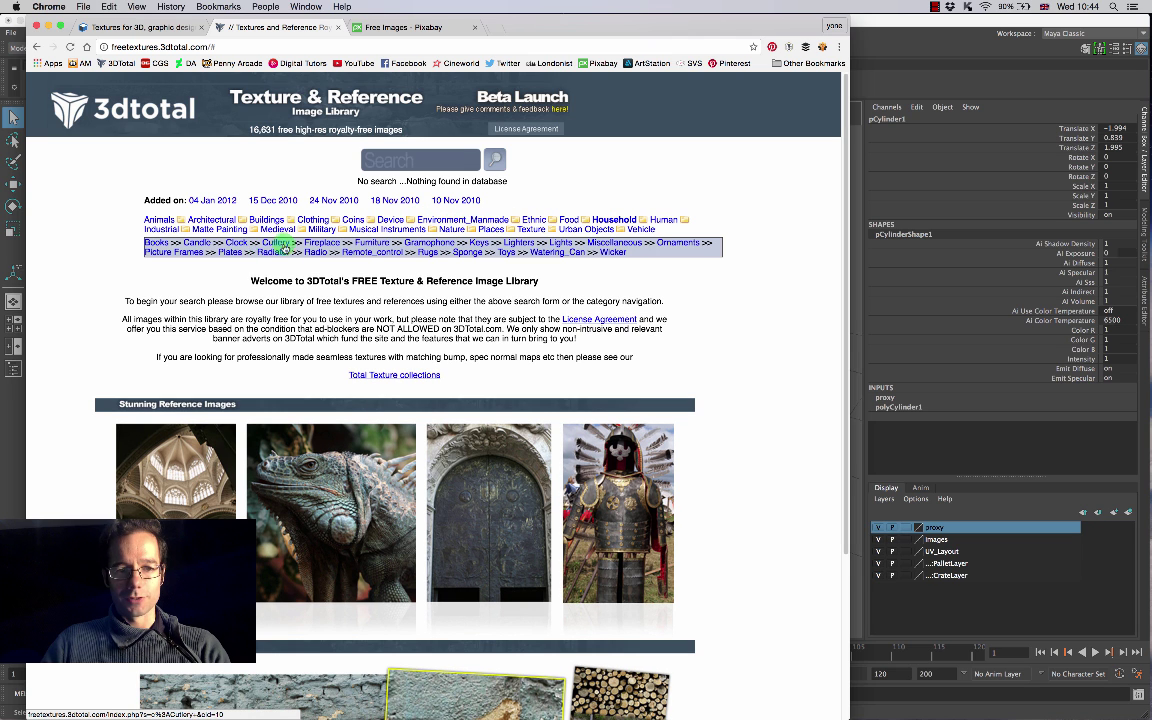
pyautogui.click(236, 244)
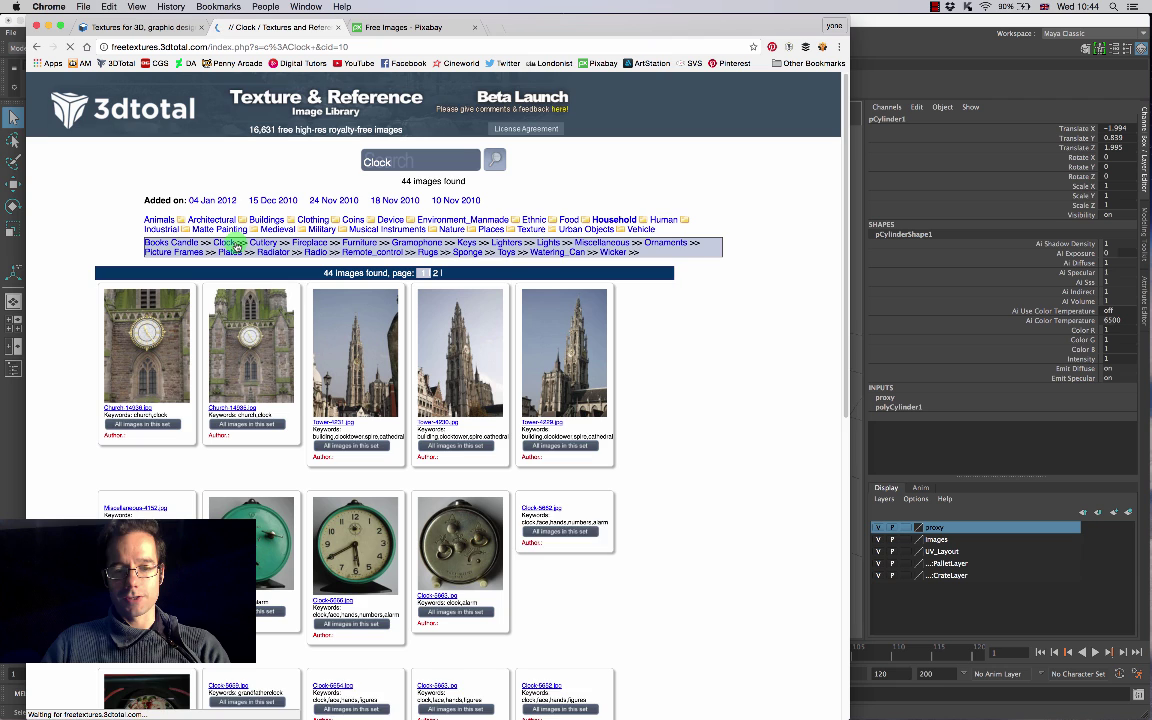
pyautogui.scroll(-5, 407, 350)
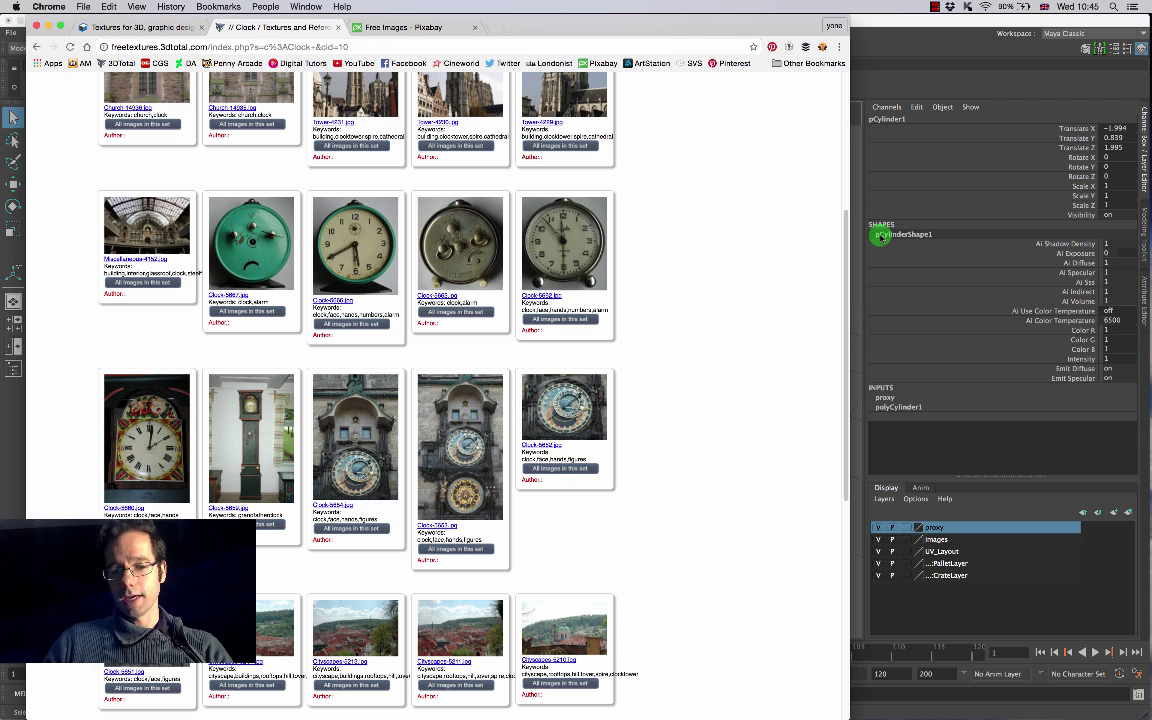
# Step: Switch to Photoshop to view the crate_01.psd wooden crate texture, and return to Maya
pyautogui.press('super+Tab')
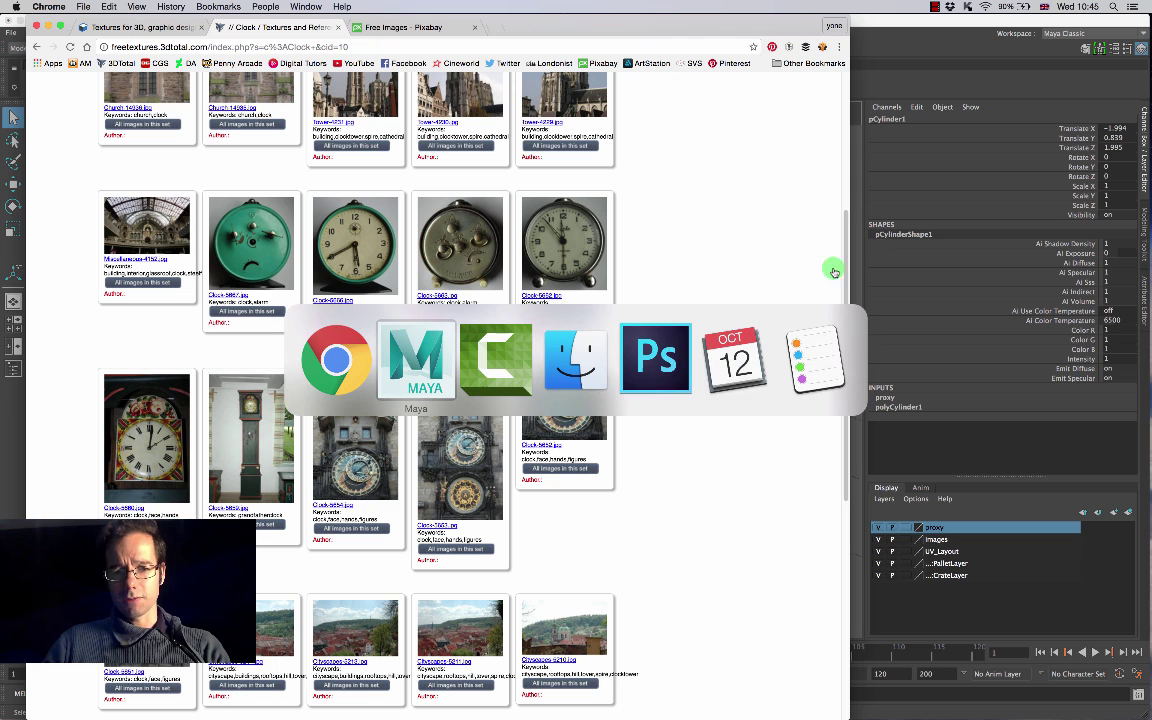
pyautogui.click(672, 357)
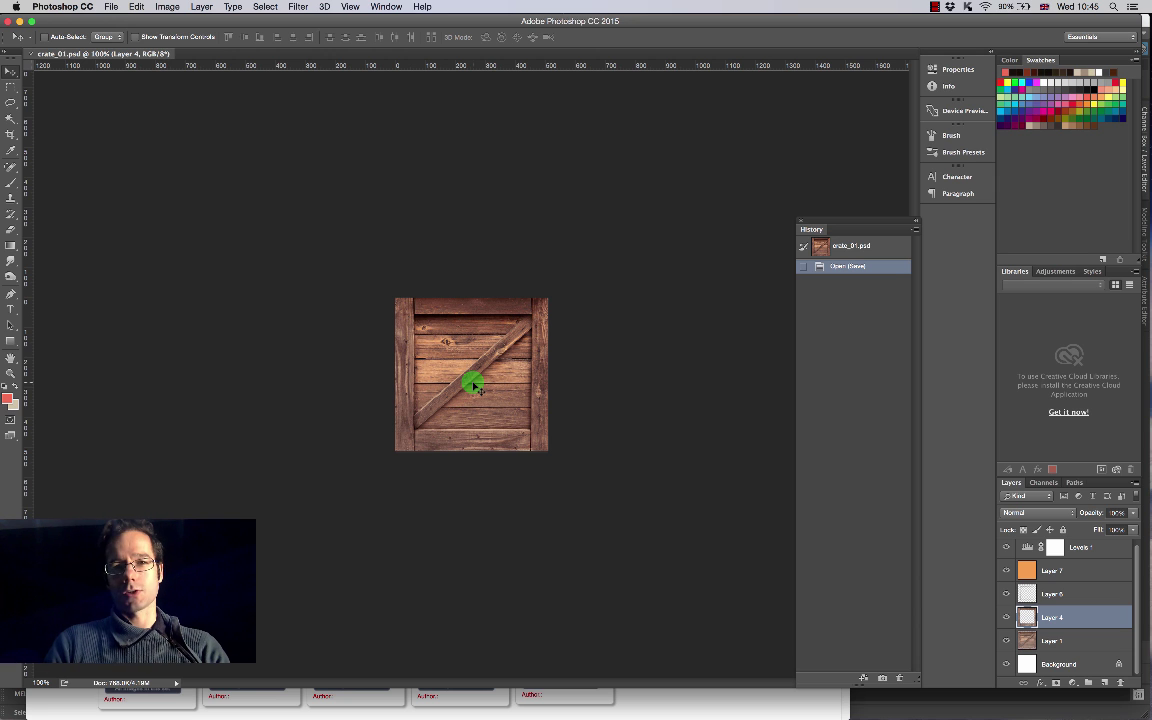
pyautogui.press('super+Tab')
pyautogui.press('Tab')
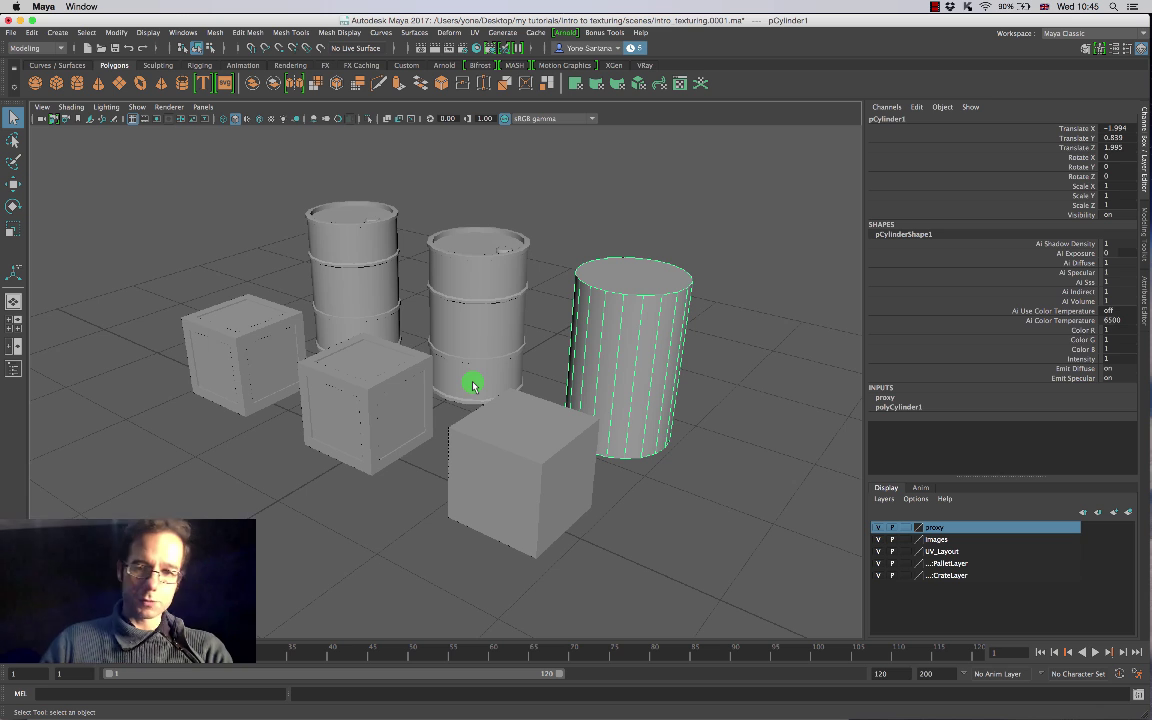
# Step: Clear the selection and select the plain cylinder and plain cube in turn, ending with the cube
pyautogui.click(757, 303)
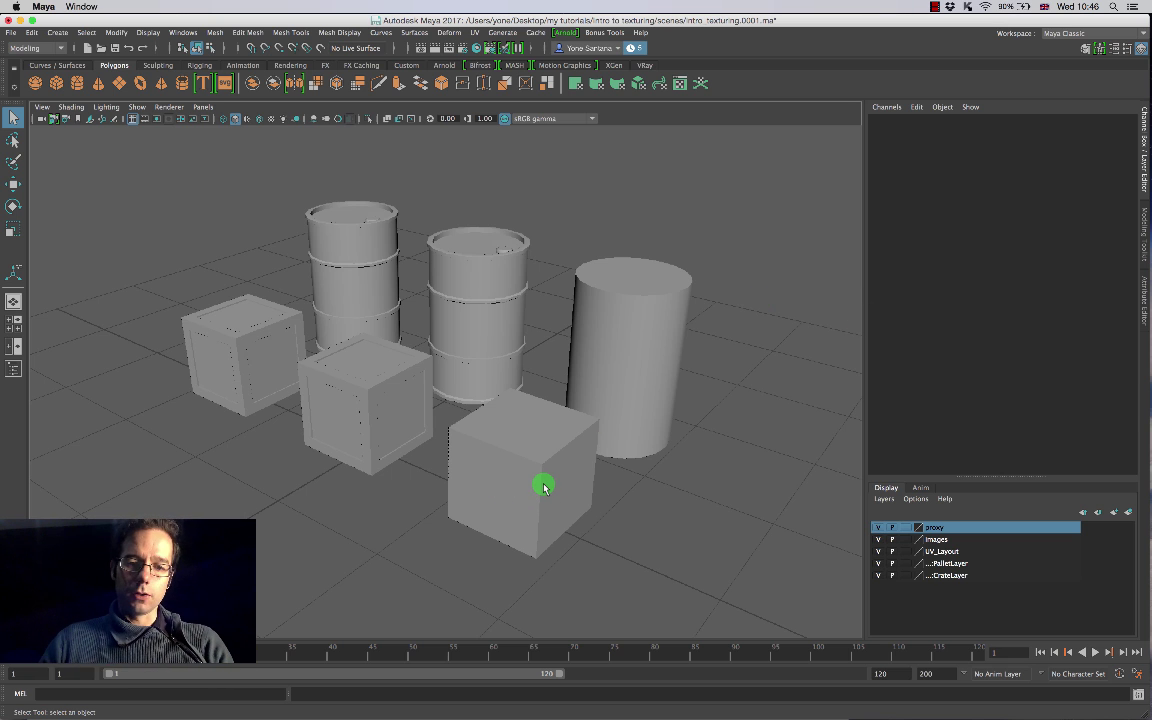
pyautogui.click(614, 329)
pyautogui.click(540, 458)
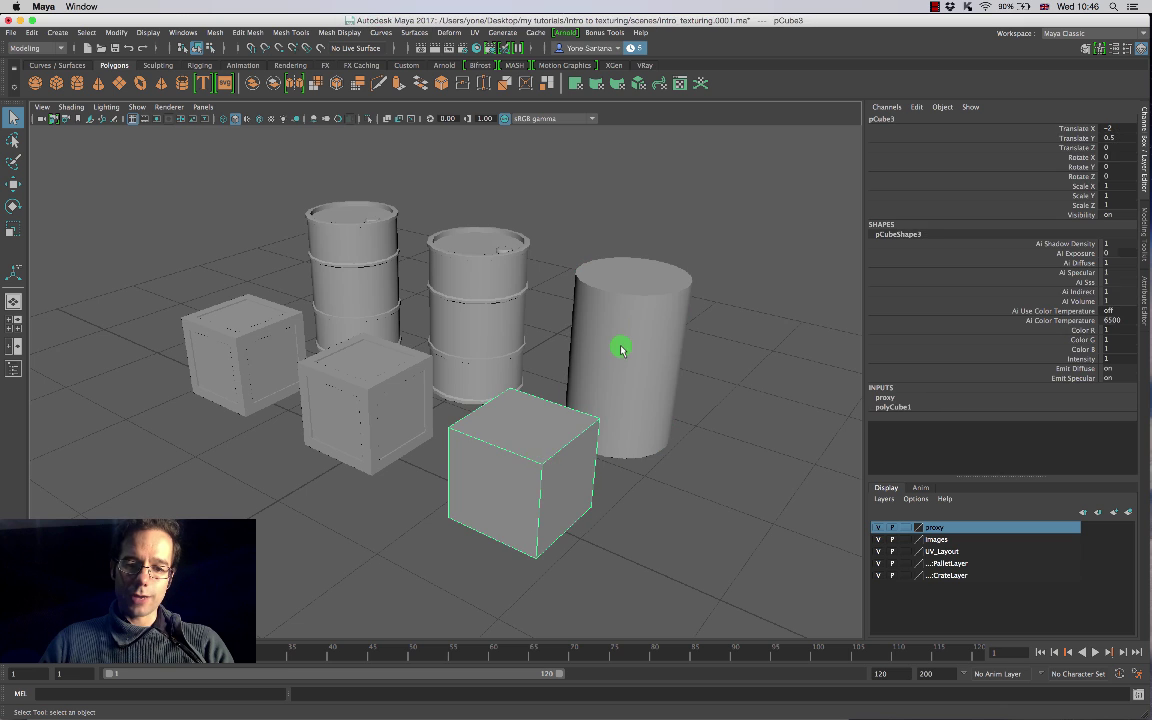
pyautogui.click(620, 348)
pyautogui.click(535, 458)
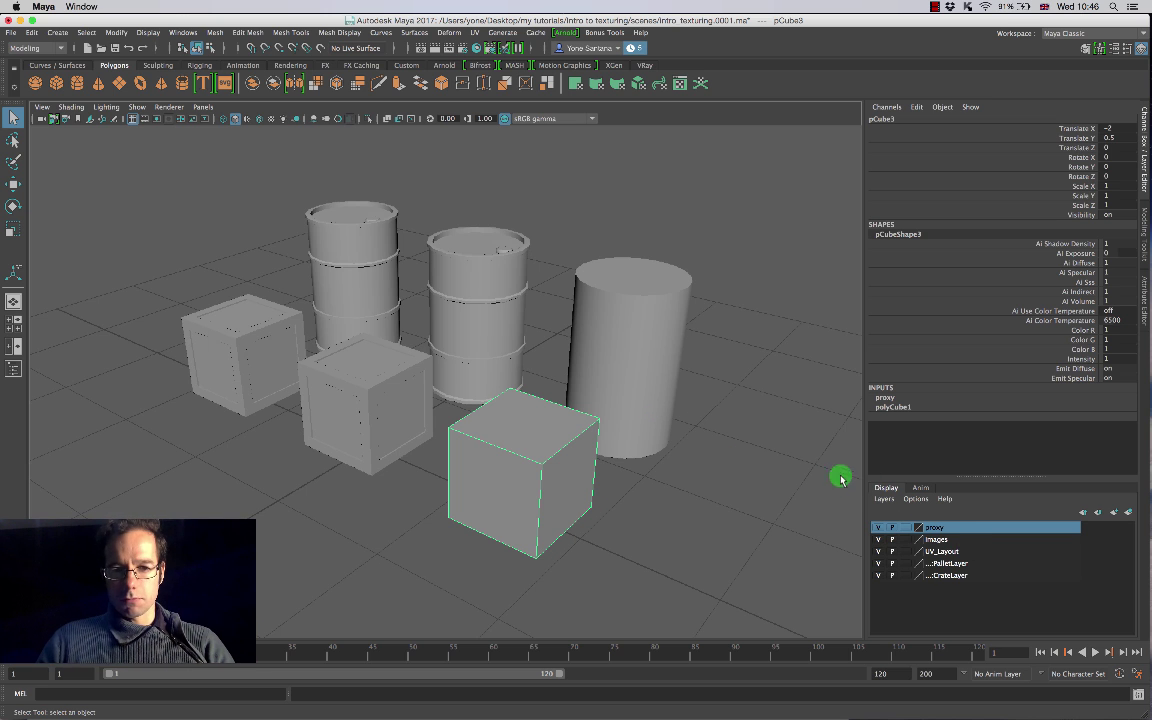
# Step: Hide the images and UV_Layout display layers and show them again
pyautogui.click(878, 540)
pyautogui.click(879, 550)
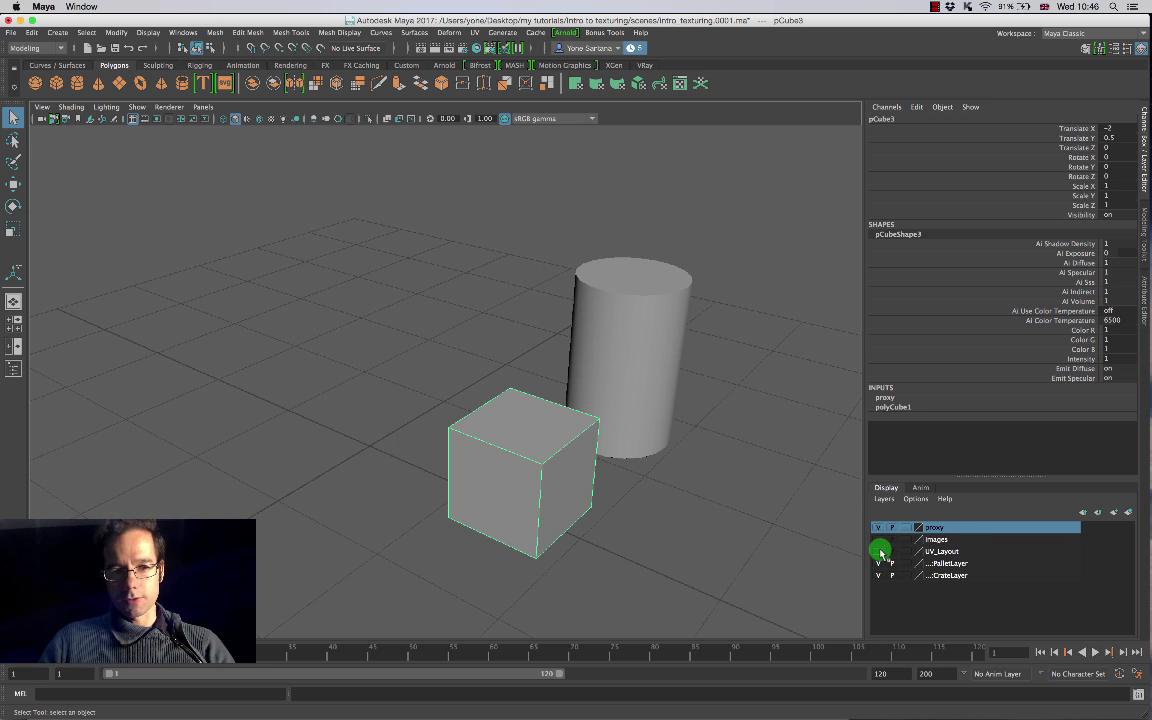
pyautogui.click(880, 549)
pyautogui.click(878, 540)
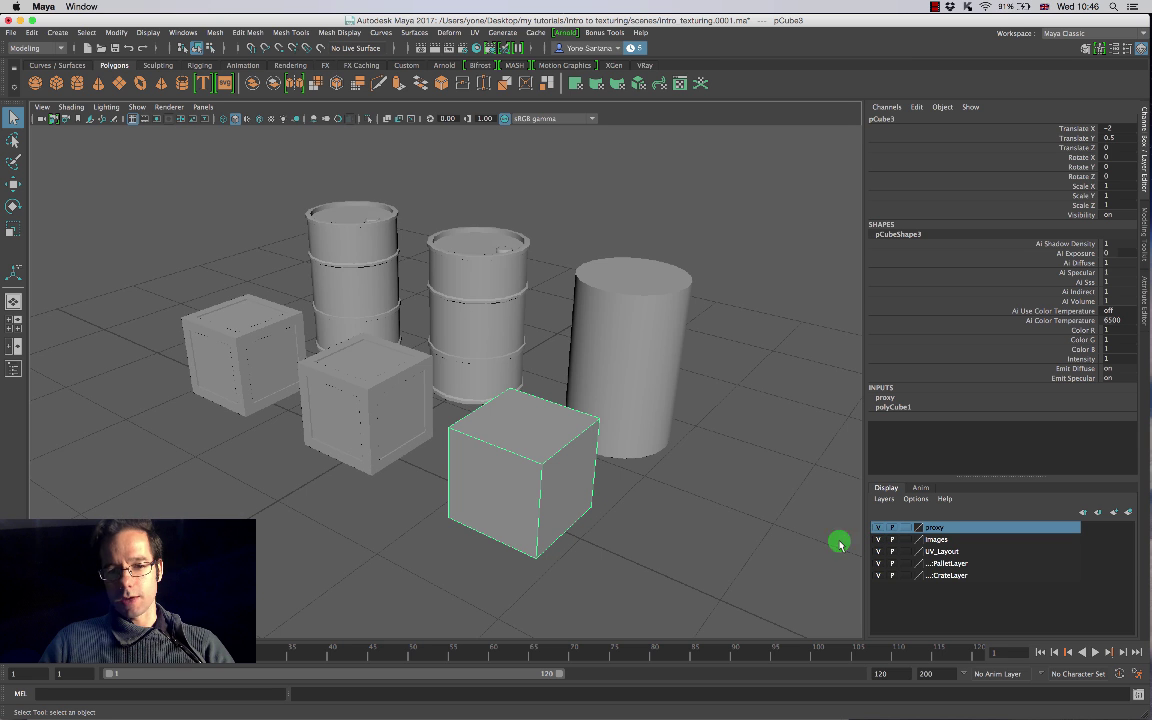
# Step: Move the proxy layer below UV_Layout and back to the top of the layer list, and toggle its visibility off and on
pyautogui.moveTo(722, 527)
pyautogui.keyDown('alt'); pyautogui.mouseDown()
pyautogui.moveTo(688, 502)
pyautogui.moveTo(711, 510)
pyautogui.mouseUp(); pyautogui.keyUp('alt')
pyautogui.keyDown('alt'); pyautogui.moveTo(699, 507); pyautogui.dragTo(709, 511, button='right'); pyautogui.keyUp('alt')
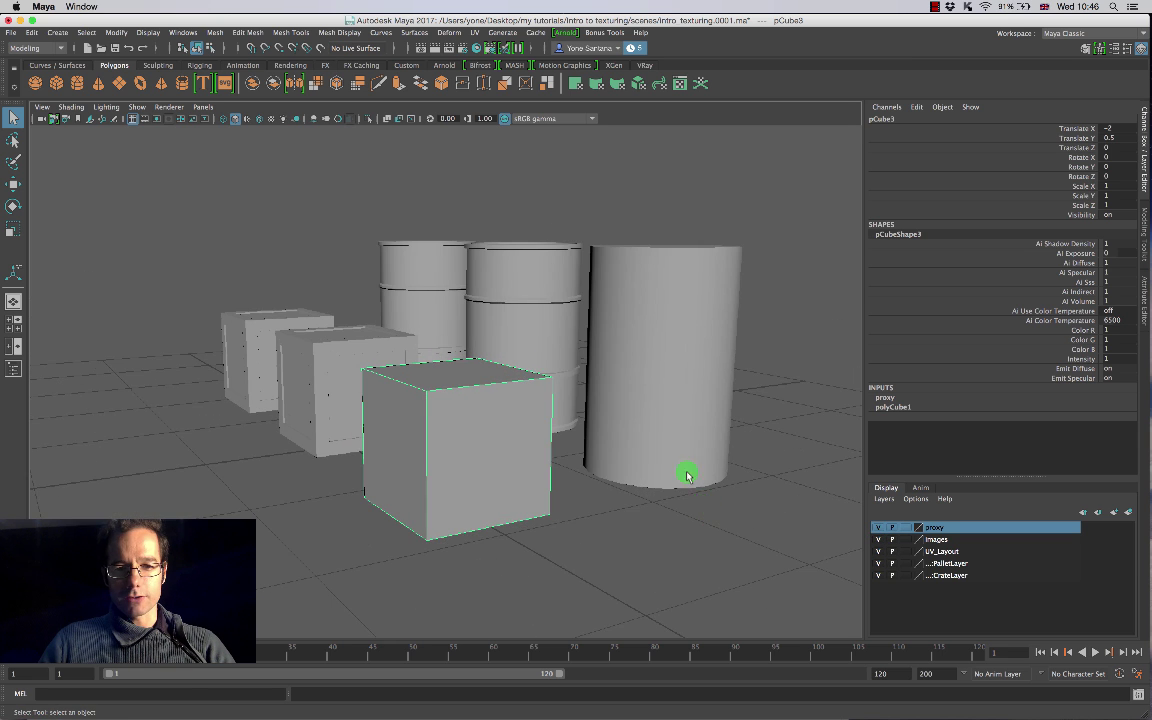
pyautogui.keyDown('alt'); pyautogui.moveTo(687, 470); pyautogui.dragTo(679, 489, button='middle'); pyautogui.keyUp('alt')
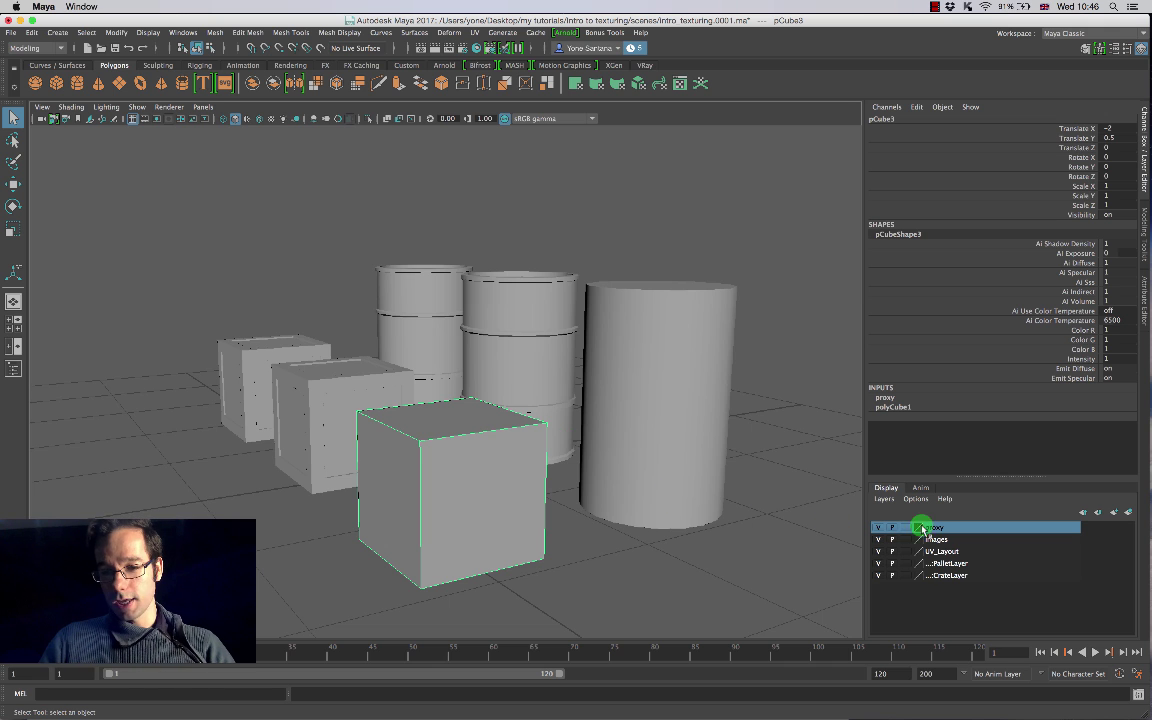
pyautogui.keyDown('alt'); pyautogui.moveTo(661, 496); pyautogui.dragTo(625, 483); pyautogui.keyUp('alt')
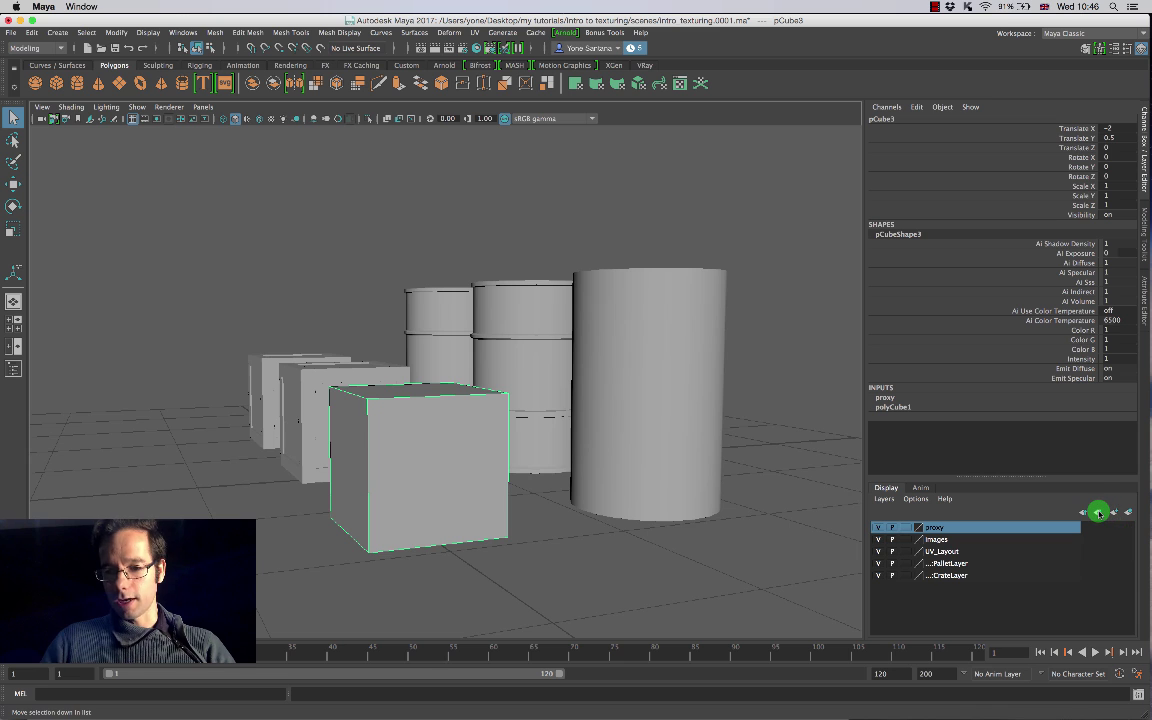
pyautogui.click(1098, 513)
pyautogui.click(1098, 513)
pyautogui.click(1085, 513)
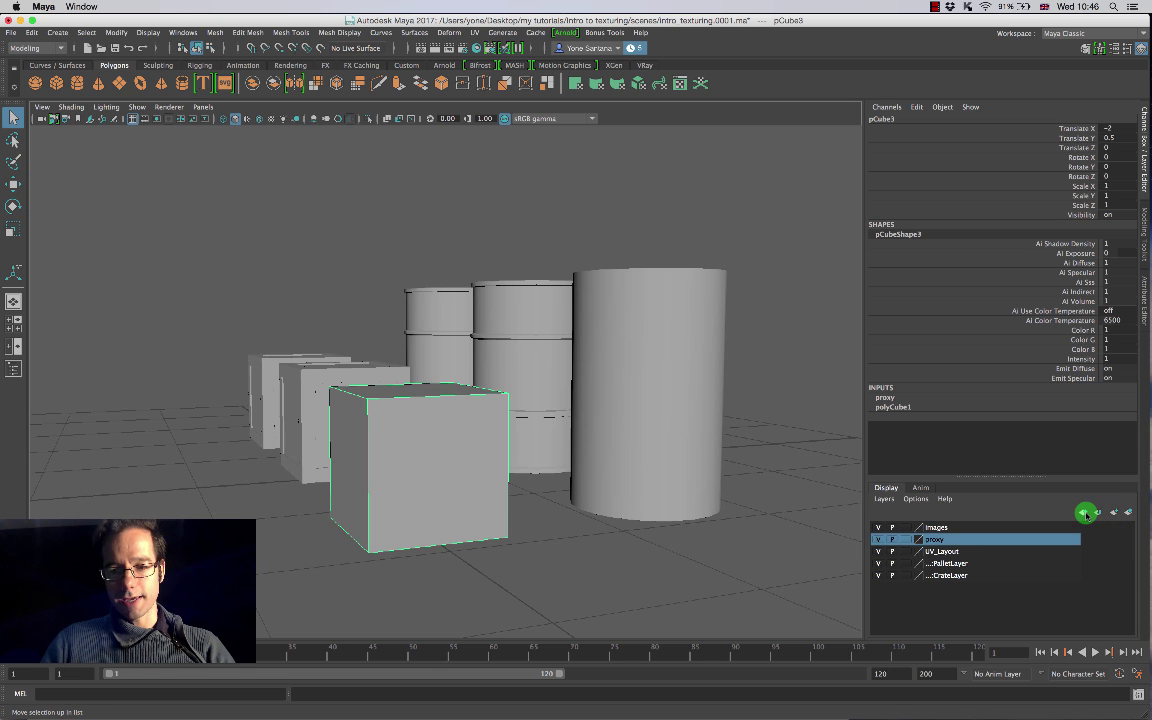
pyautogui.click(1091, 513)
pyautogui.click(1098, 513)
pyautogui.click(1098, 513)
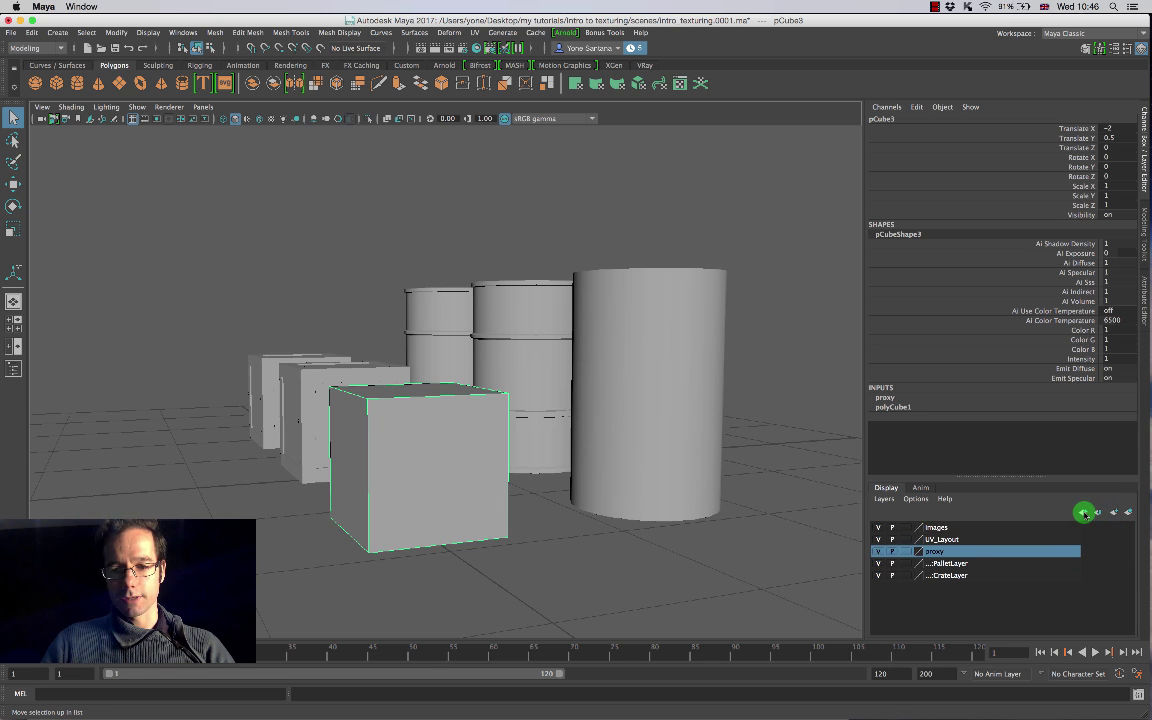
pyautogui.click(1084, 513)
pyautogui.click(1084, 513)
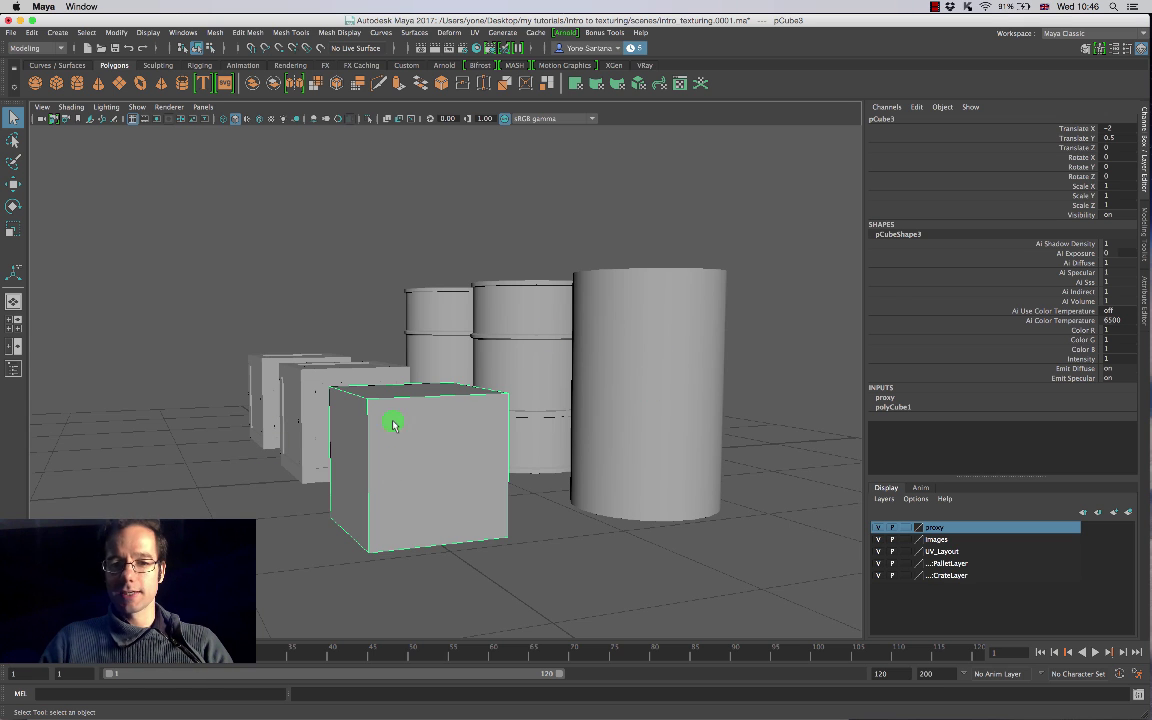
pyautogui.click(878, 528)
pyautogui.click(878, 528)
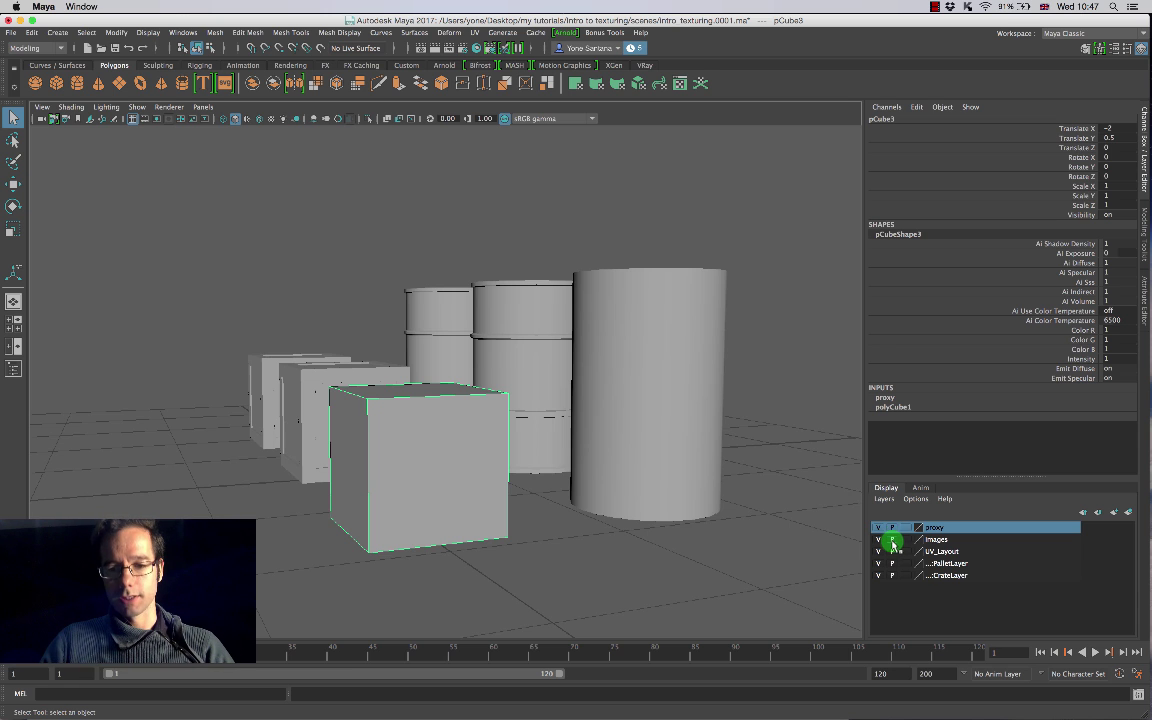
# Step: Hide the images and UV_Layout display layers and frame the plain cube and cylinder of the proxy layer
pyautogui.click(886, 545)
pyautogui.click(886, 543)
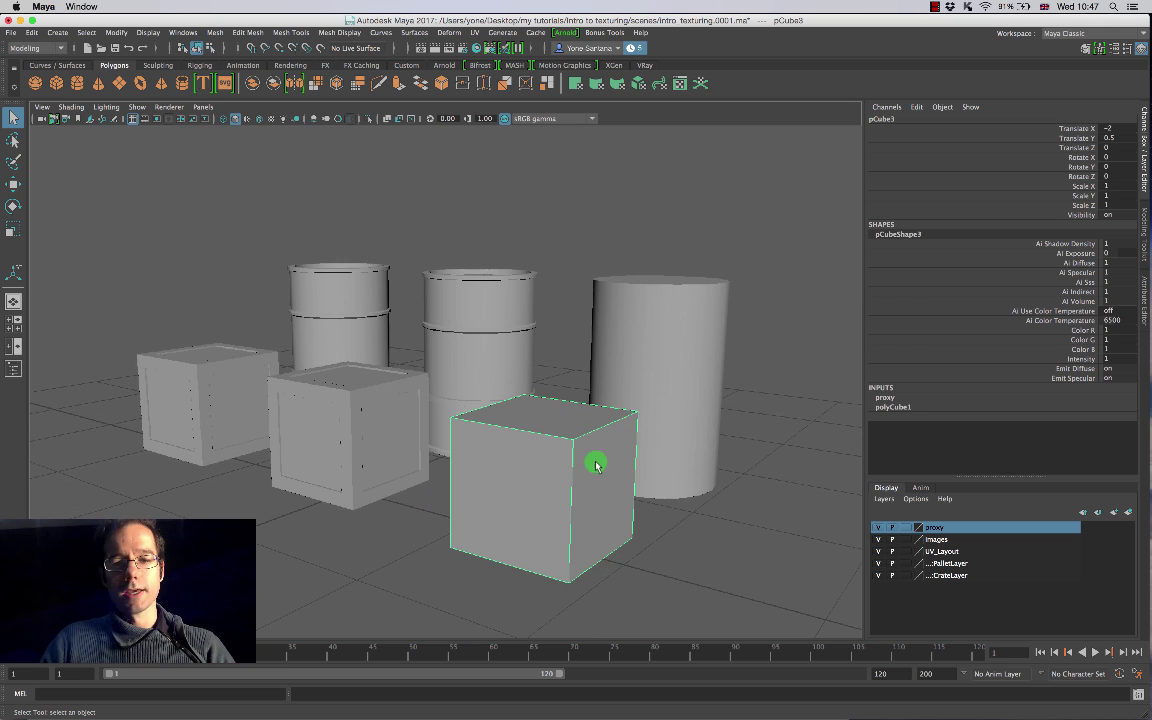
pyautogui.click(905, 540)
pyautogui.click(905, 540)
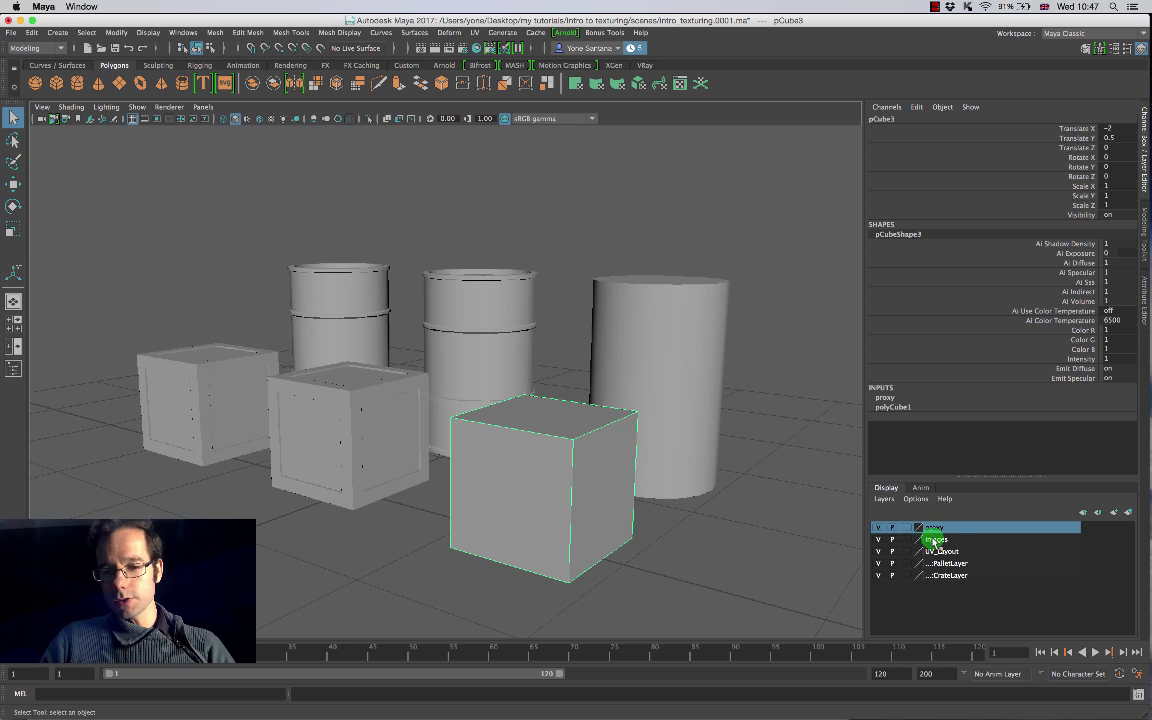
pyautogui.click(878, 550)
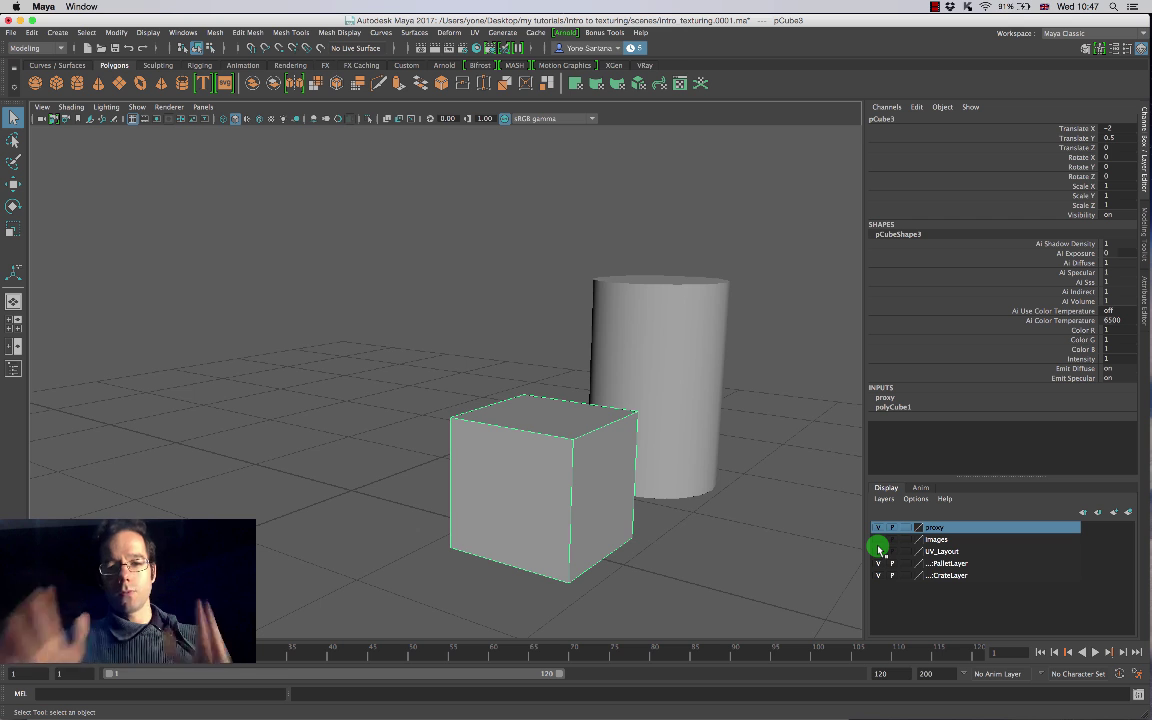
pyautogui.keyDown('alt'); pyautogui.moveTo(674, 452); pyautogui.dragTo(638, 429); pyautogui.keyUp('alt')
pyautogui.keyDown('alt'); pyautogui.moveTo(638, 429); pyautogui.dragTo(531, 405, button='middle'); pyautogui.keyUp('alt')
pyautogui.scroll(3, 552, 391)
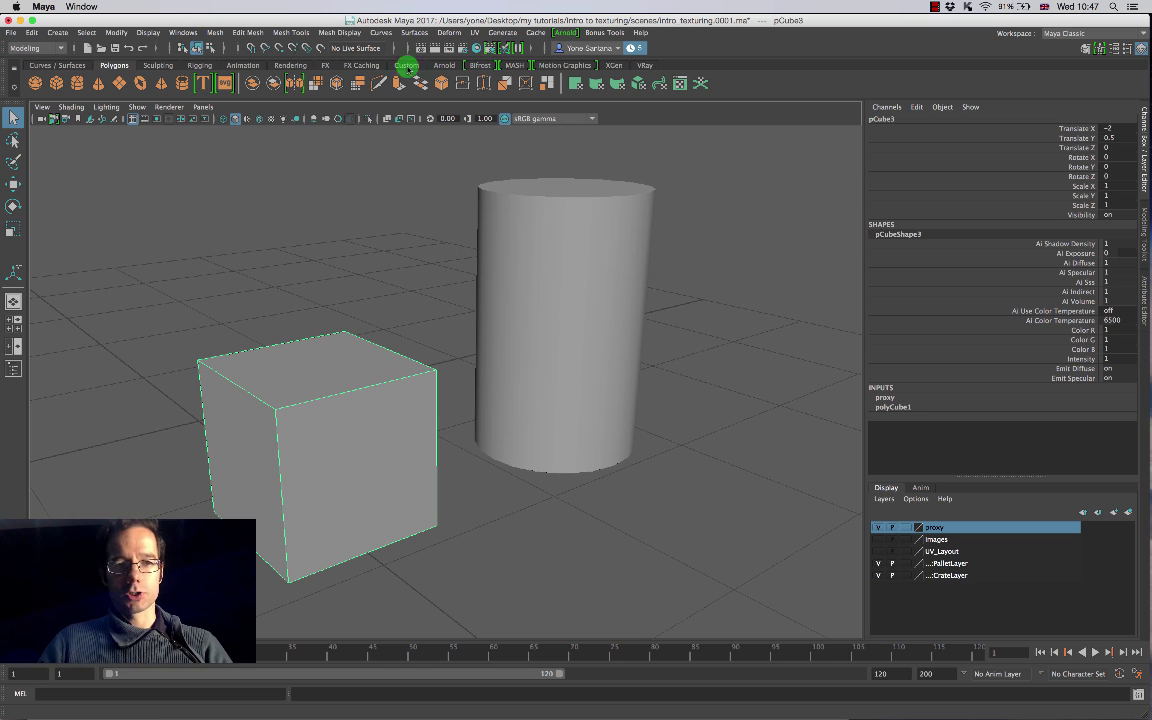
# Step: Open the Hypershade and reposition its window so the cube stays in view
pyautogui.click(184, 37)
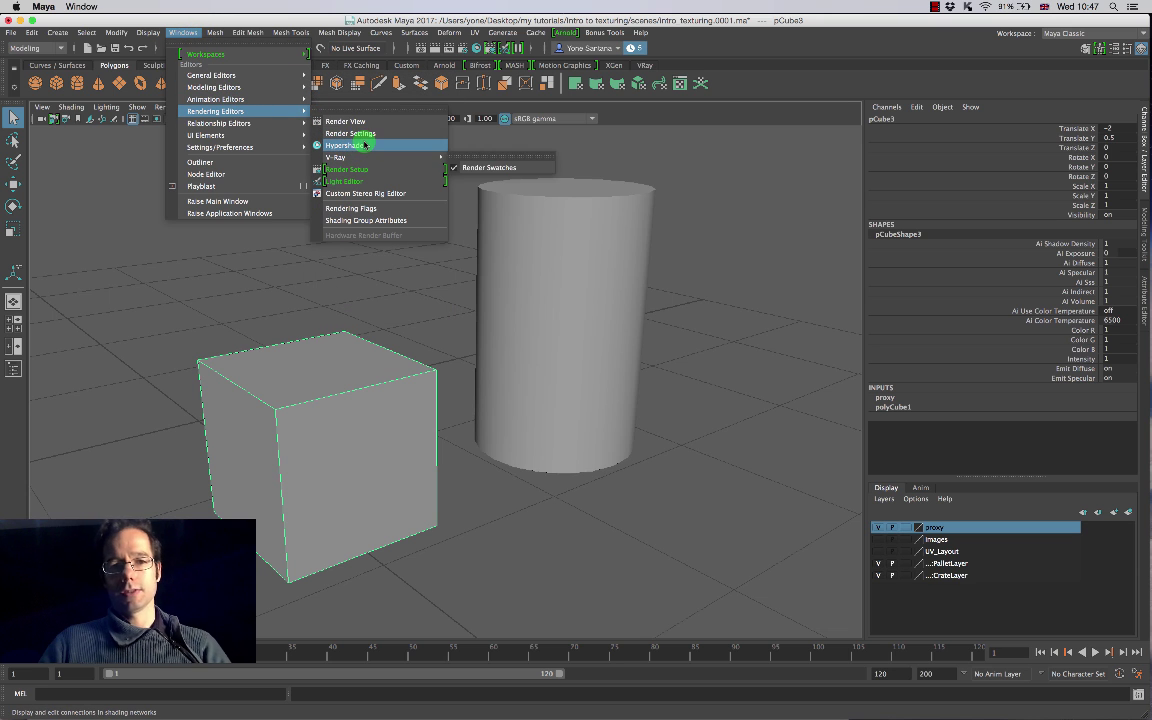
pyautogui.click(364, 146)
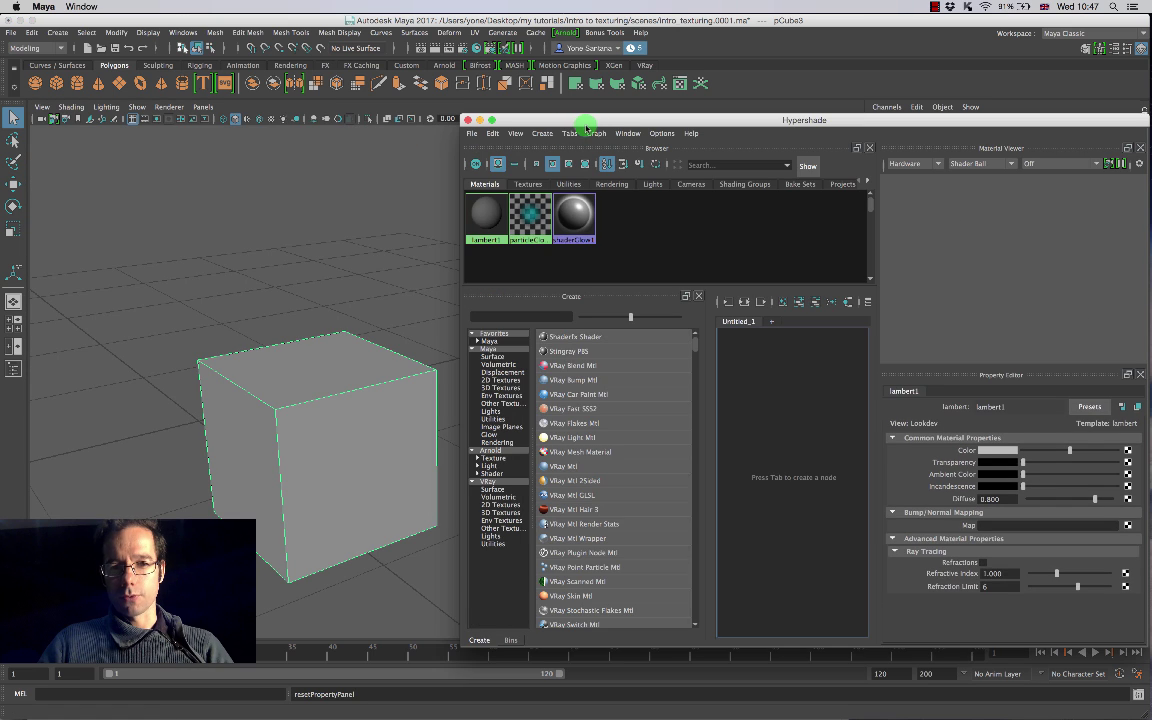
pyautogui.moveTo(605, 125)
pyautogui.mouseDown()
pyautogui.moveTo(582, 121)
pyautogui.moveTo(596, 114)
pyautogui.mouseUp()
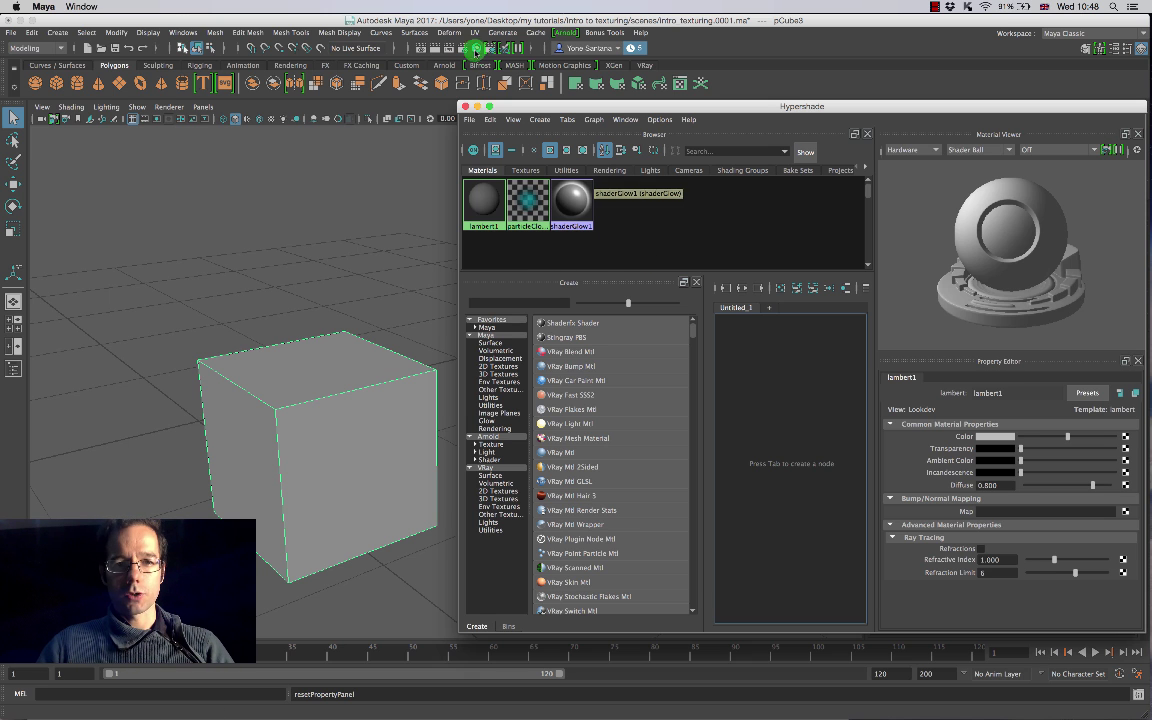
# Step: Open the UV Editor to view the cube's UVs beside the Hypershade, and close it
pyautogui.click(474, 33)
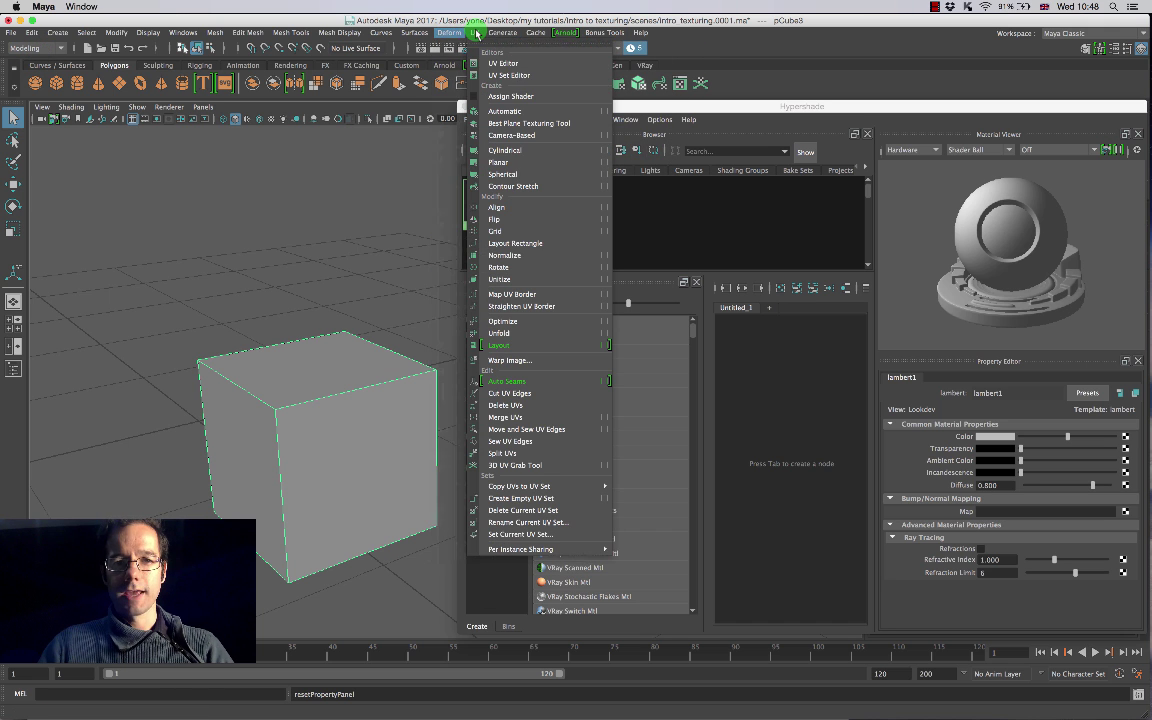
pyautogui.click(503, 62)
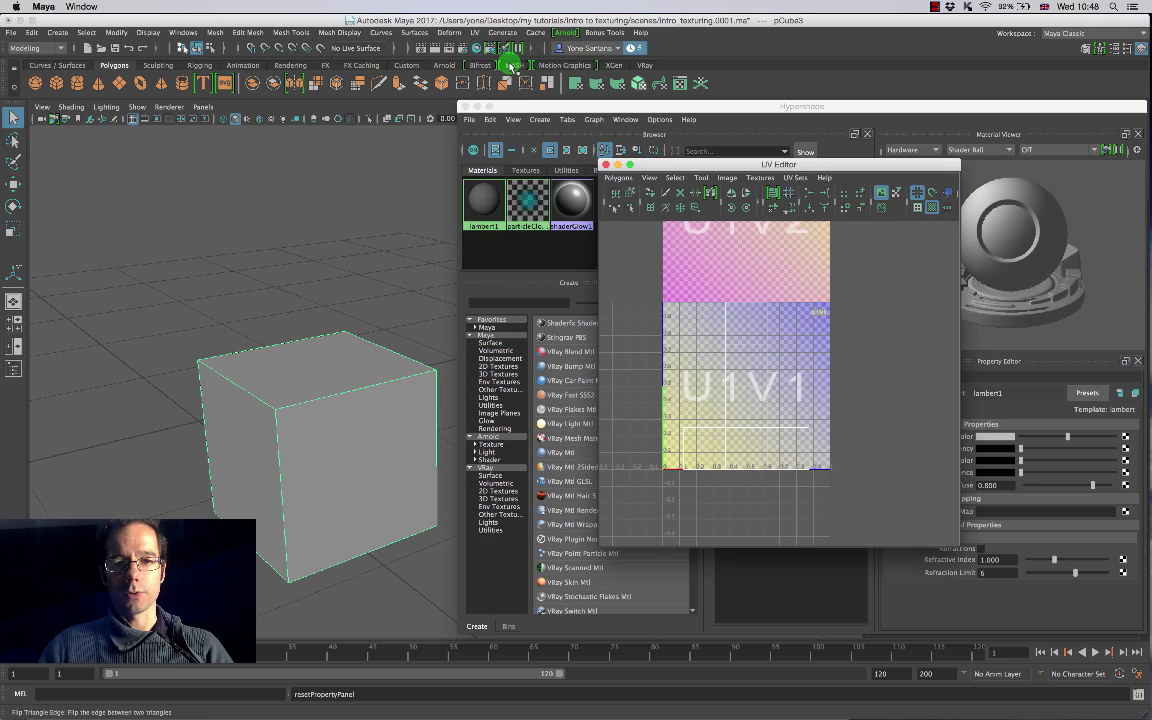
pyautogui.moveTo(790, 164); pyautogui.dragTo(244, 181)
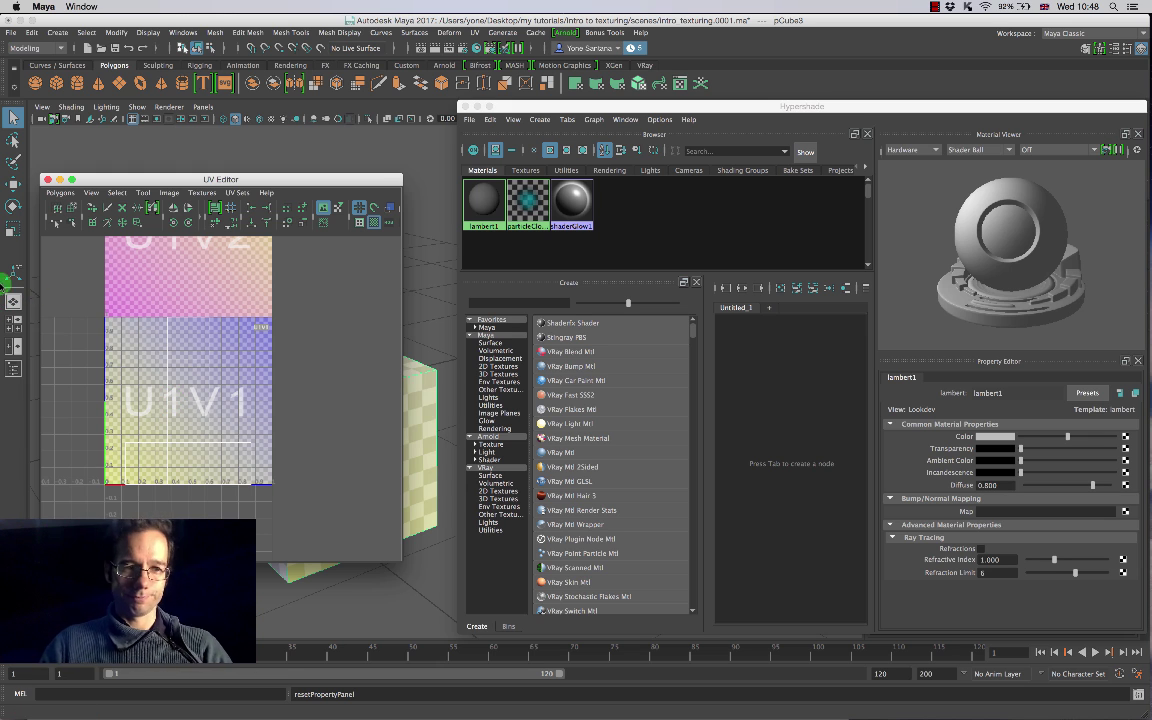
pyautogui.click(47, 179)
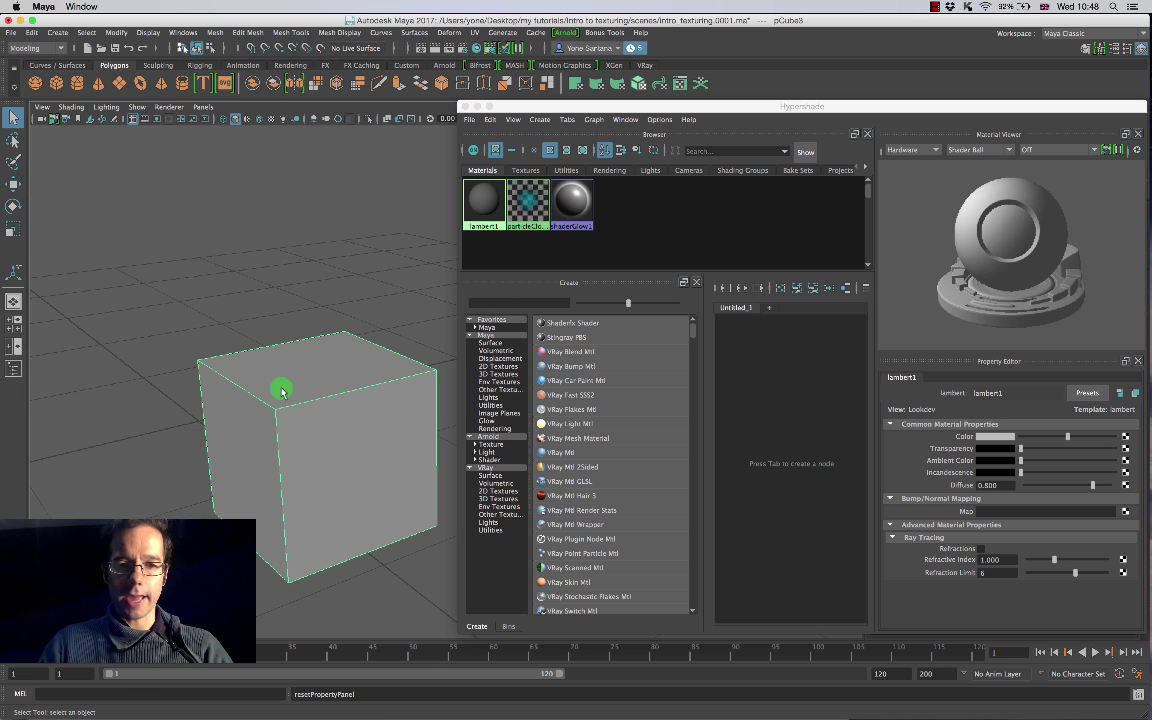
# Step: Create a Lambert material in the Hypershade, filtering the node list by "lamb", and name it crate_matte
pyautogui.moveTo(535, 108); pyautogui.dragTo(597, 113)
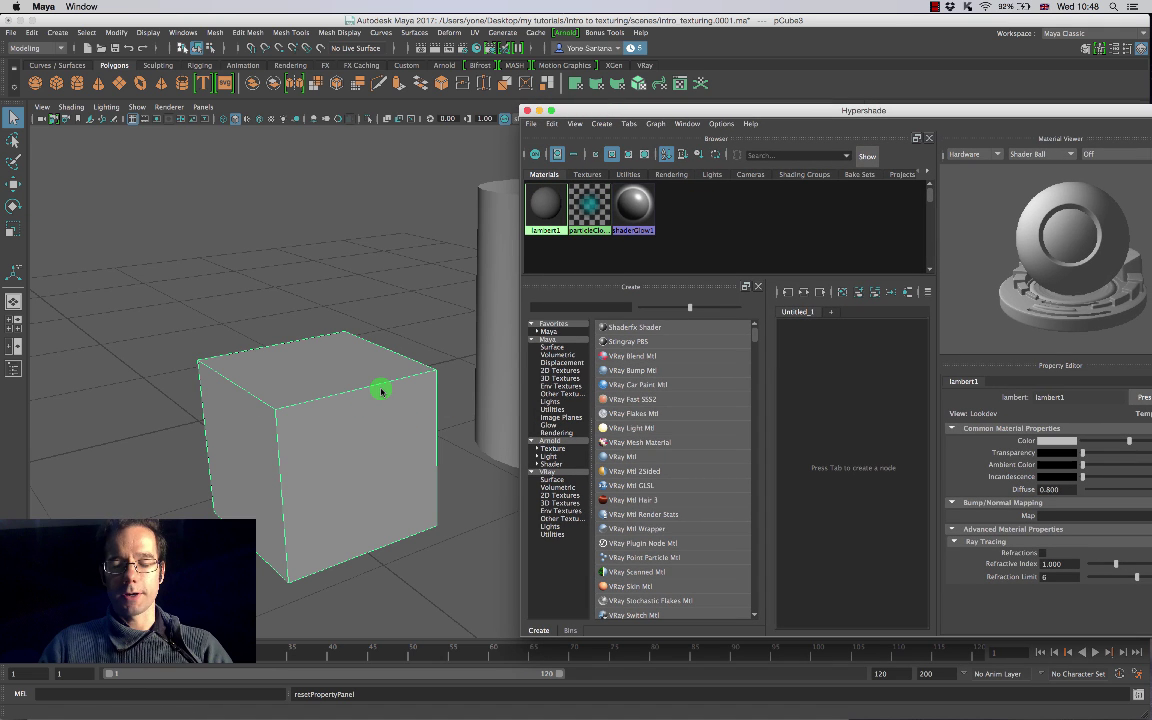
pyautogui.moveTo(784, 108); pyautogui.dragTo(738, 67)
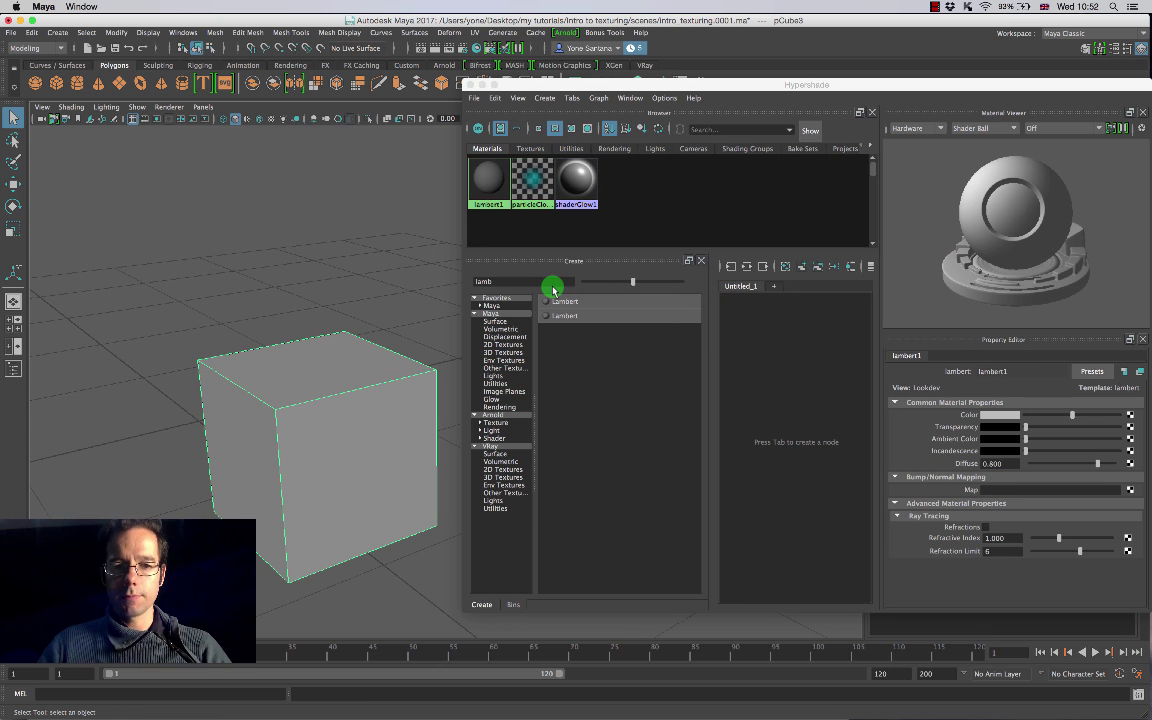
pyautogui.doubleClick(479, 282)
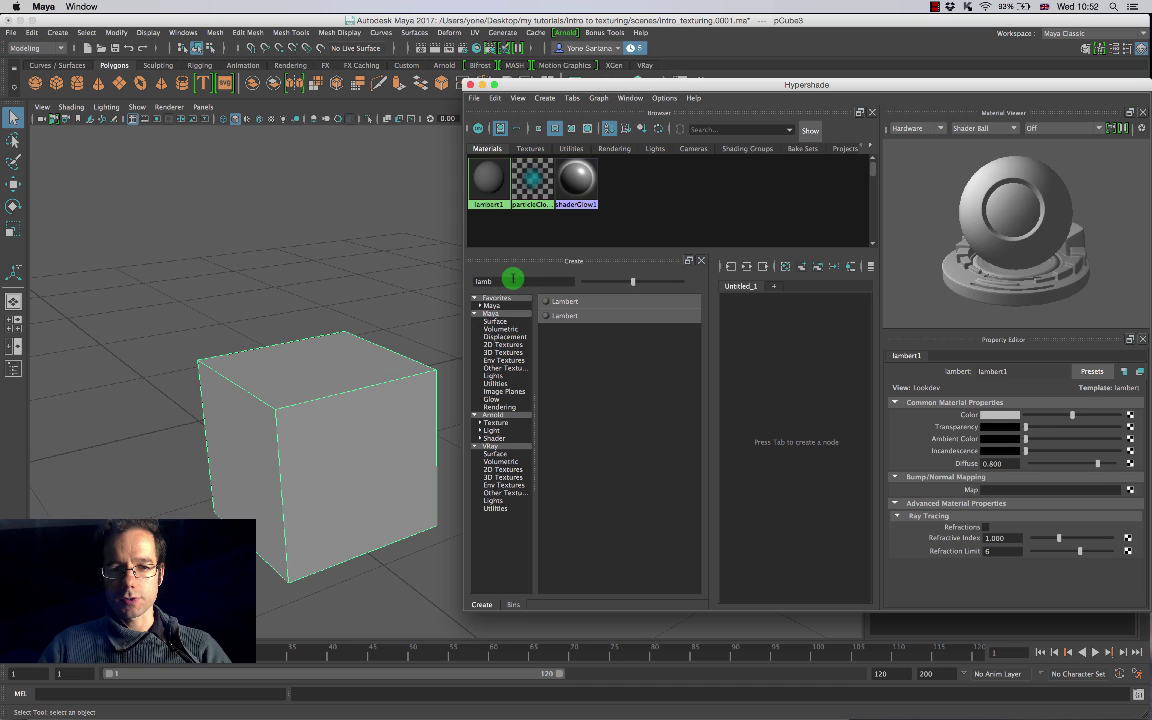
pyautogui.moveTo(512, 279); pyautogui.dragTo(460, 274)
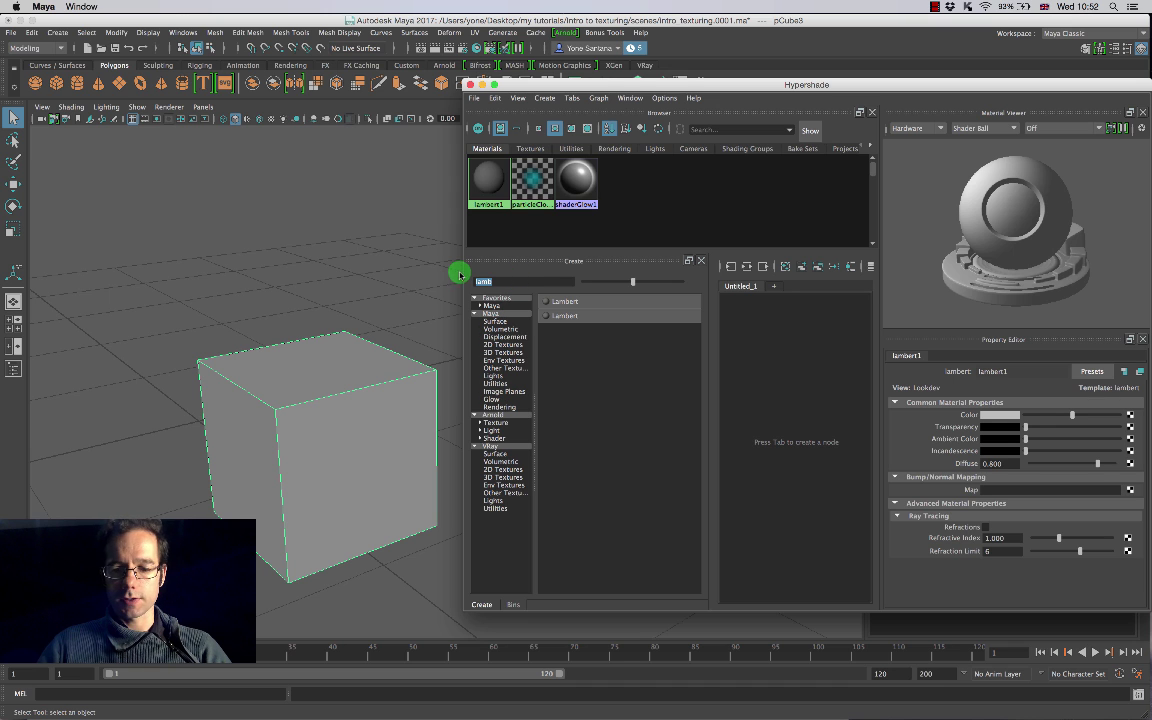
pyautogui.click(566, 303)
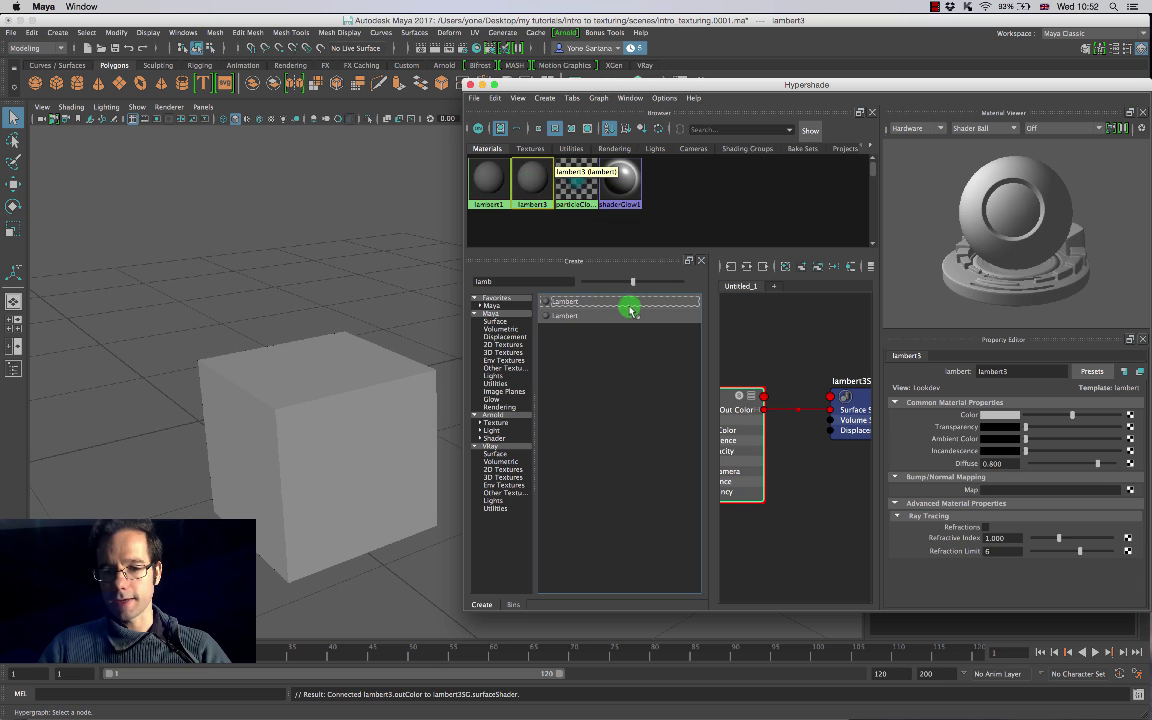
pyautogui.moveTo(1021, 370); pyautogui.dragTo(898, 373)
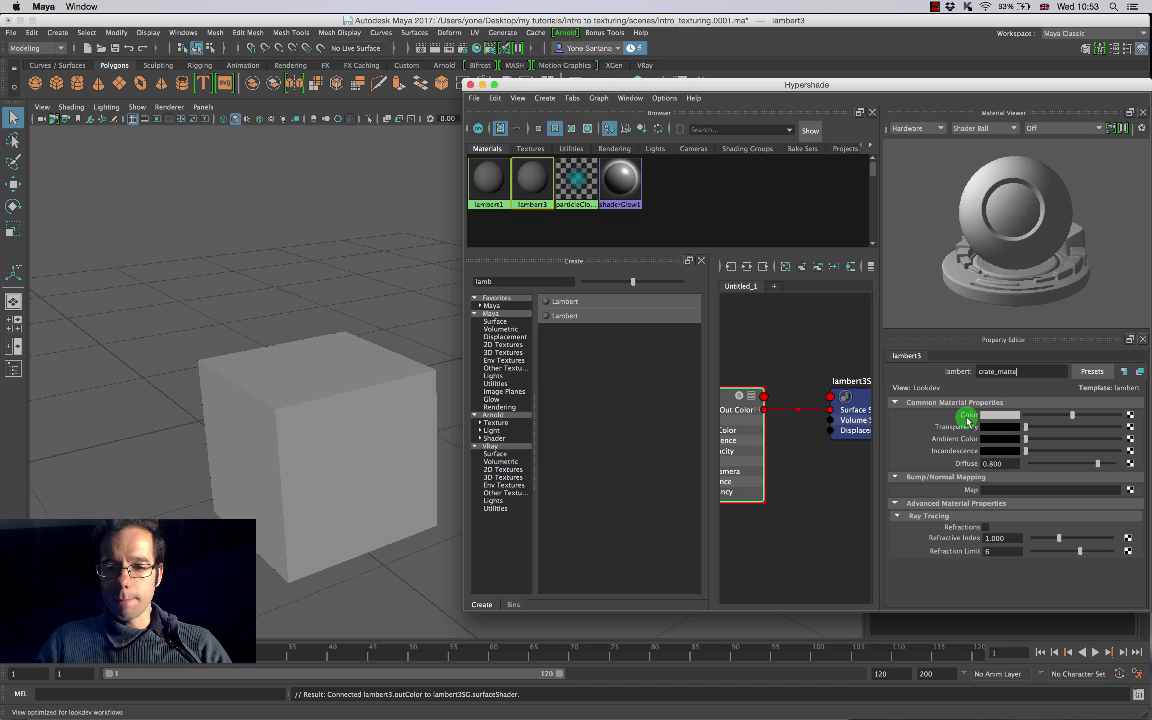
# Step: Set the crate_matte material's color to an orange-brown with hue about 26, saturation 1 and value 0.53
pyautogui.click(1003, 419)
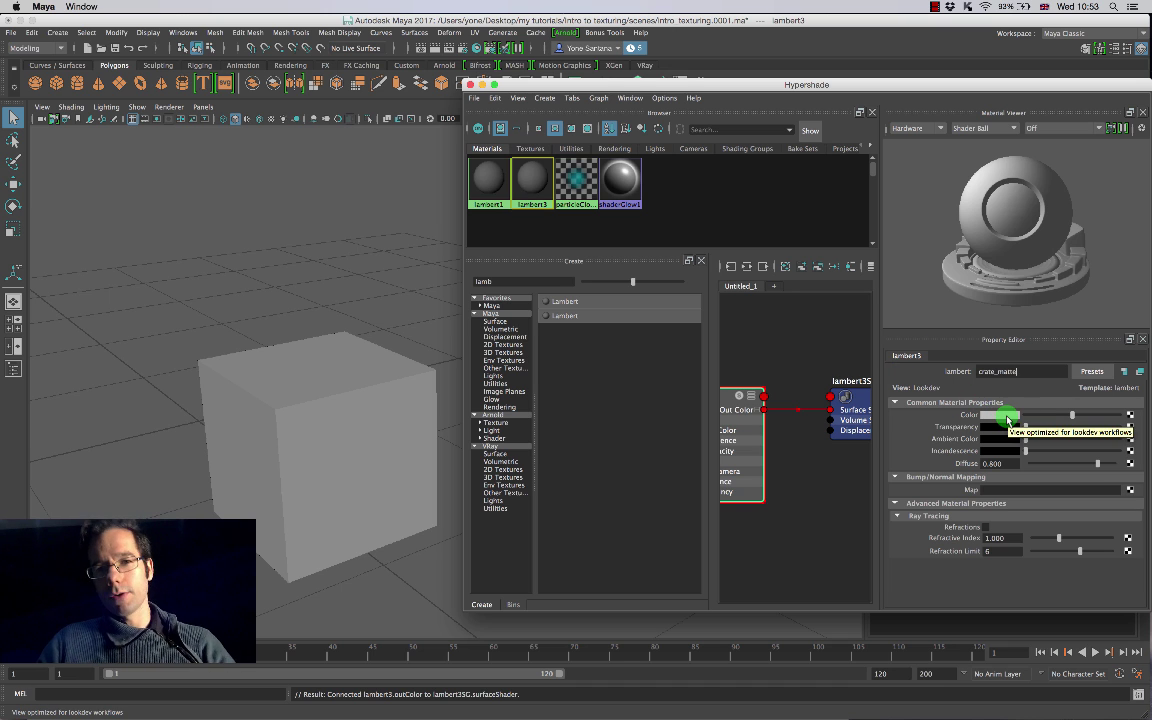
pyautogui.click(1005, 418)
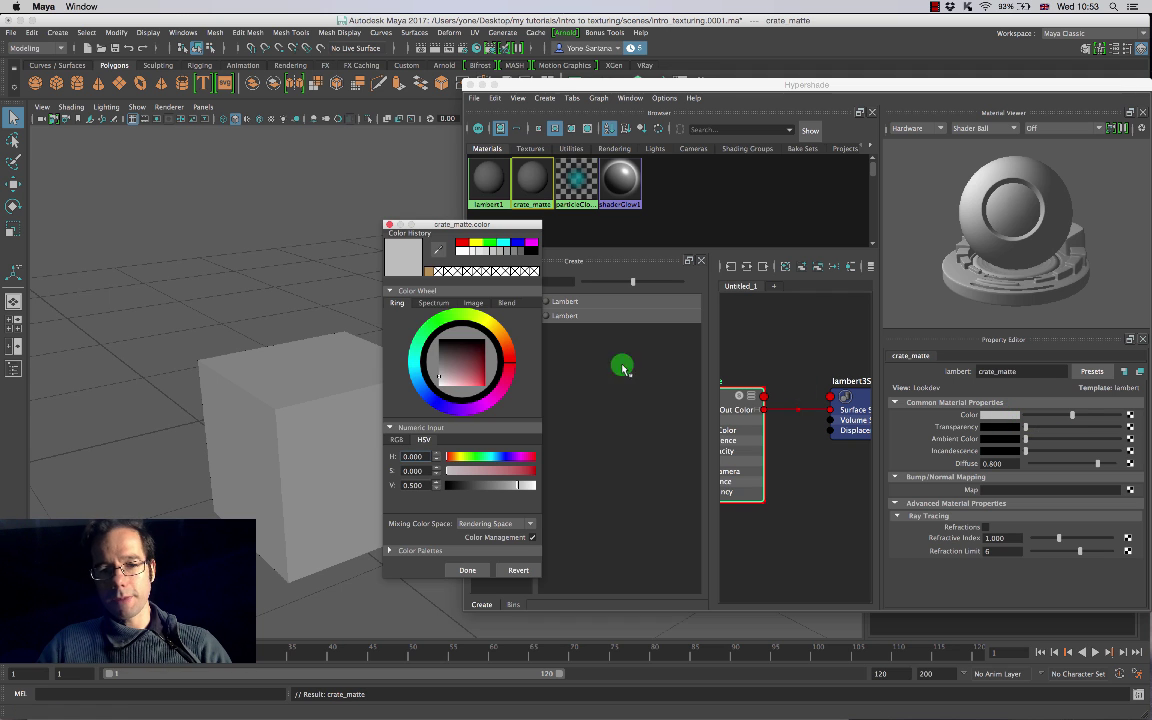
pyautogui.click(507, 342)
pyautogui.moveTo(442, 377); pyautogui.dragTo(488, 379)
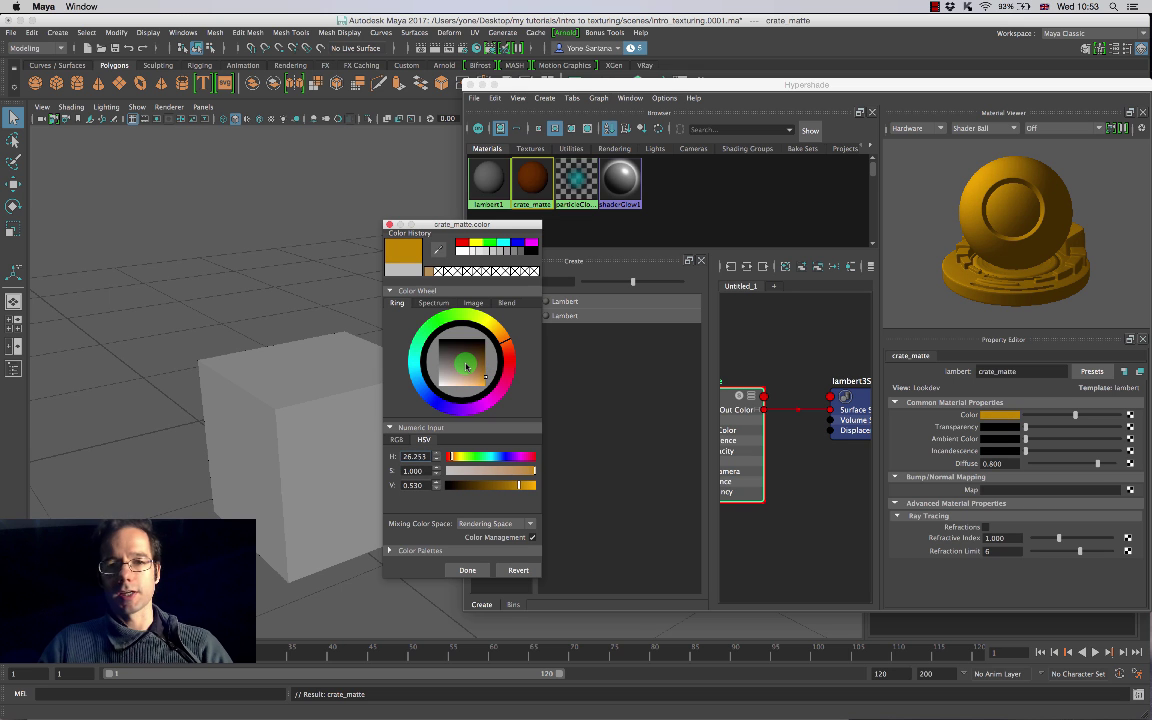
pyautogui.click(476, 571)
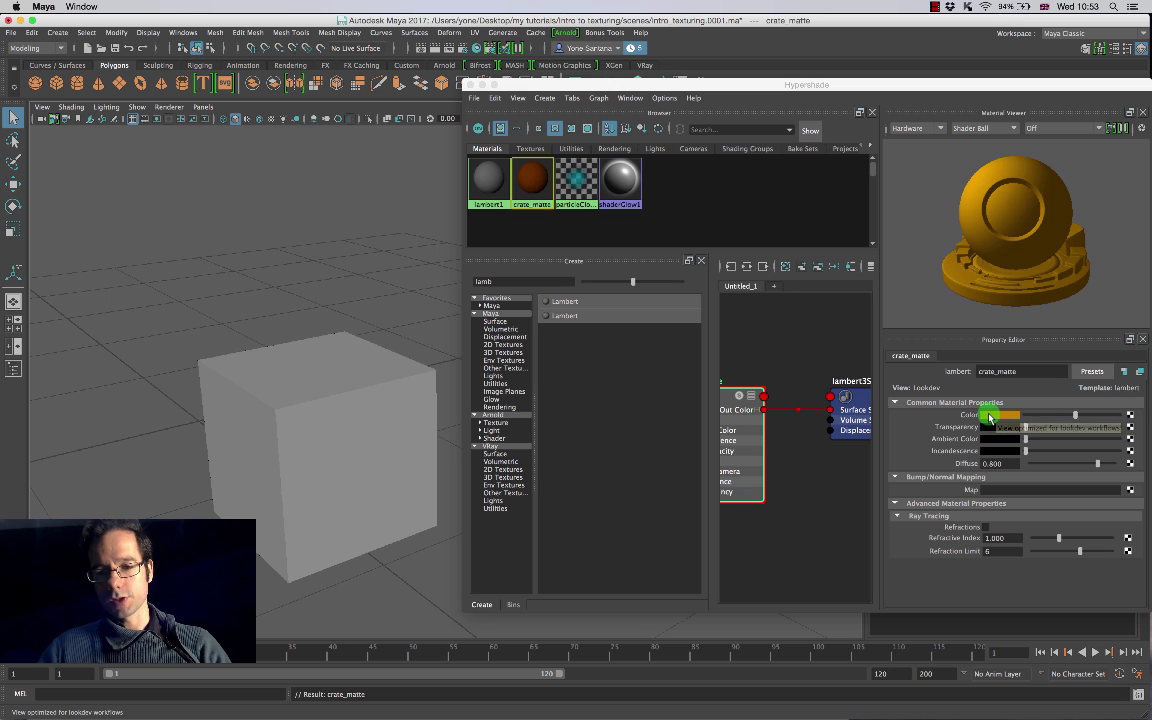
# Step: Map a File texture to the crate_matte material's color and load crate_original_DFF.png from the sourceimages folder
pyautogui.click(1131, 418)
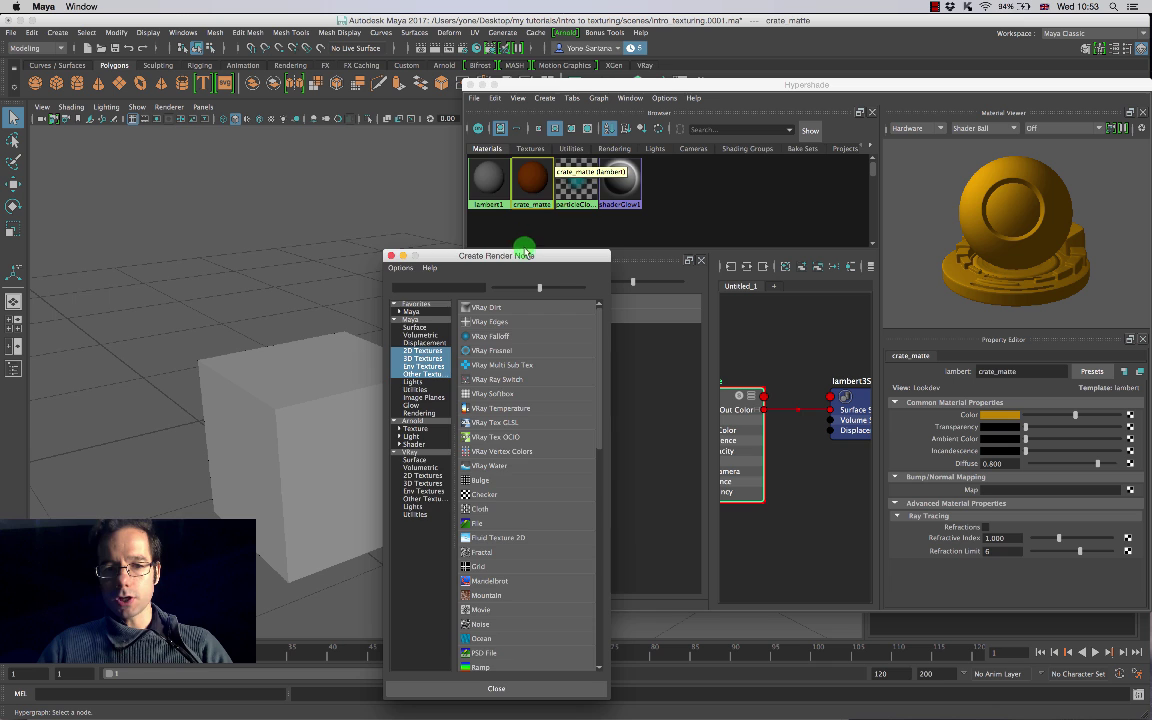
pyautogui.moveTo(520, 255); pyautogui.dragTo(424, 130)
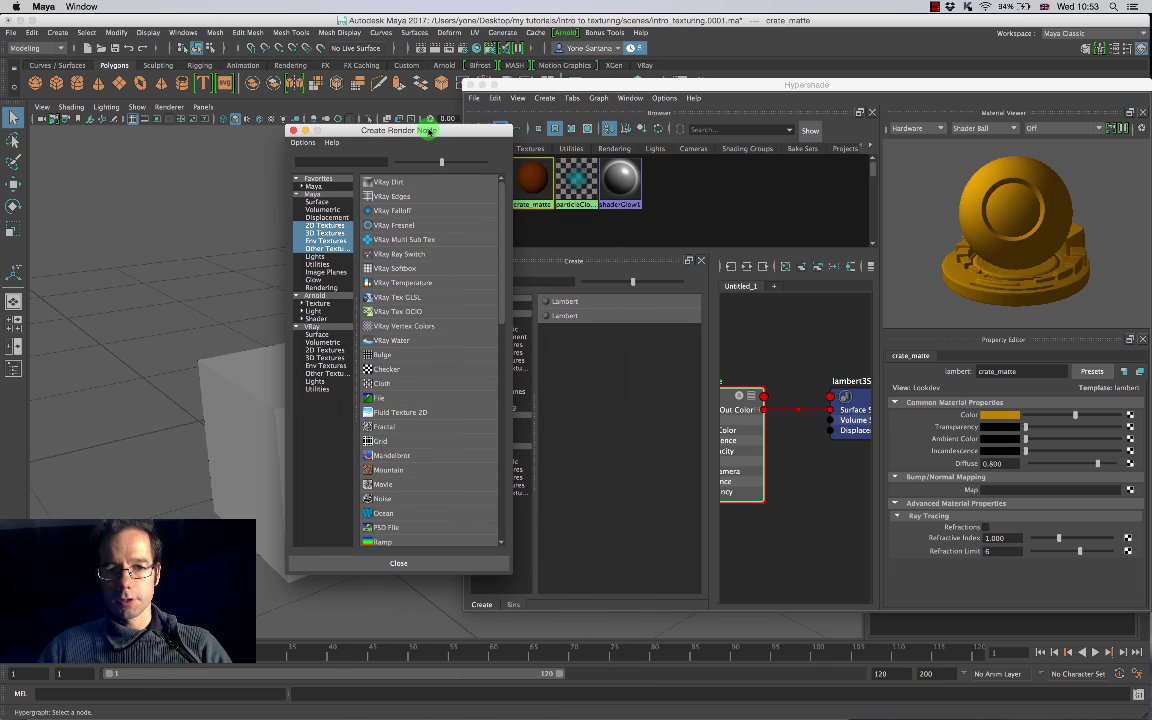
pyautogui.click(379, 401)
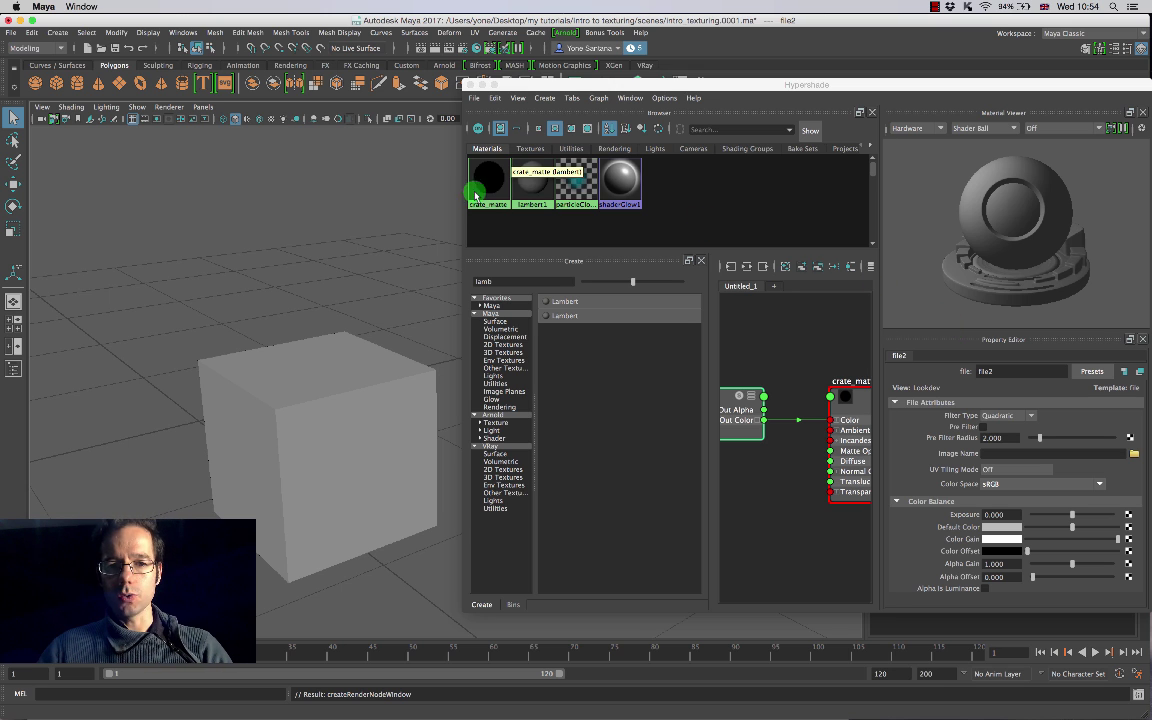
pyautogui.click(1135, 456)
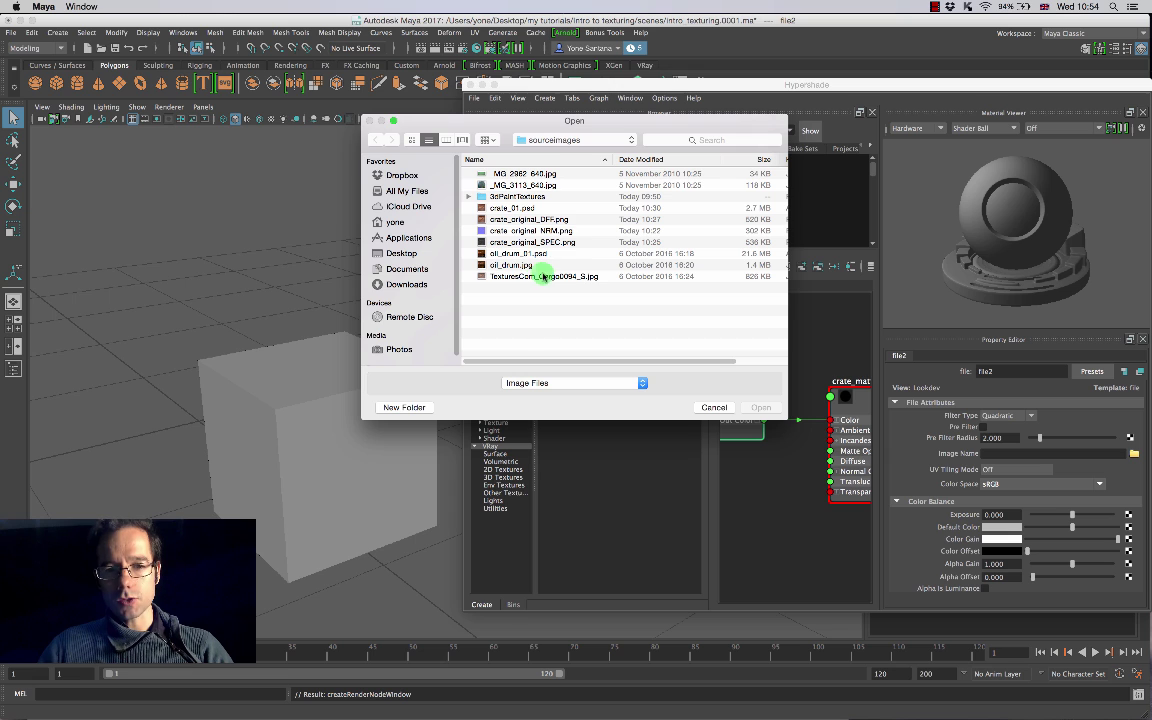
pyautogui.click(497, 220)
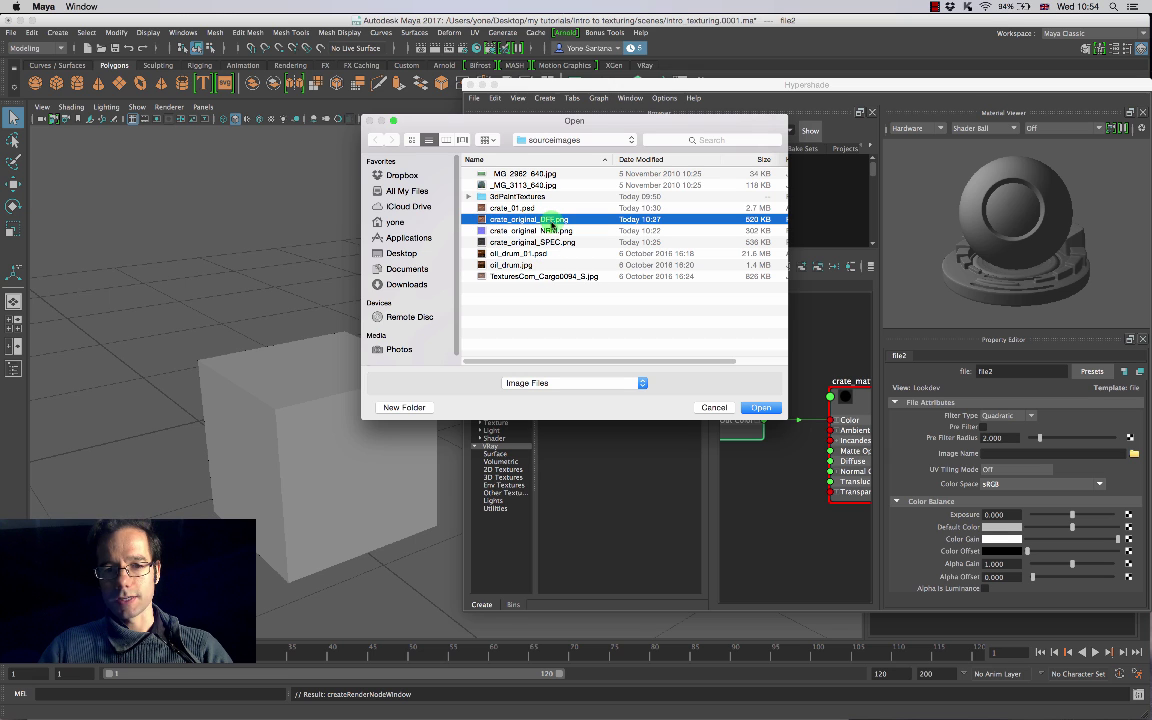
pyautogui.click(762, 408)
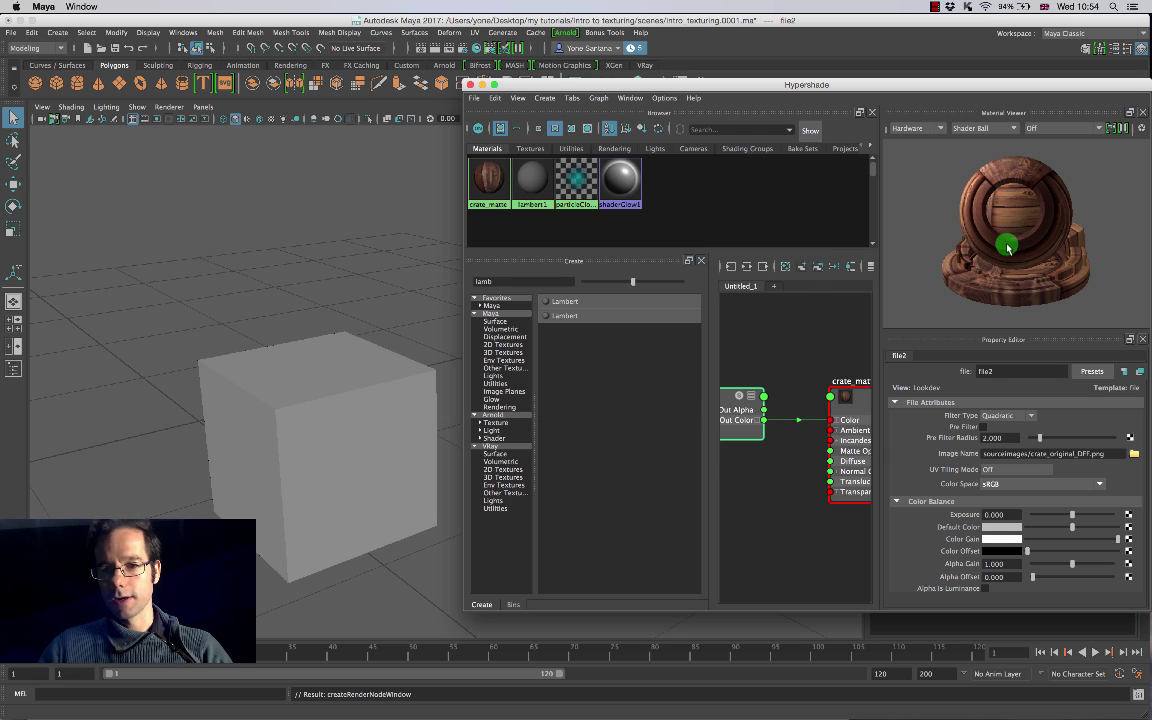
# Step: Set the Material Viewer preview shape to Sphere and assign the crate_matte material to the plain cube
pyautogui.click(1015, 130)
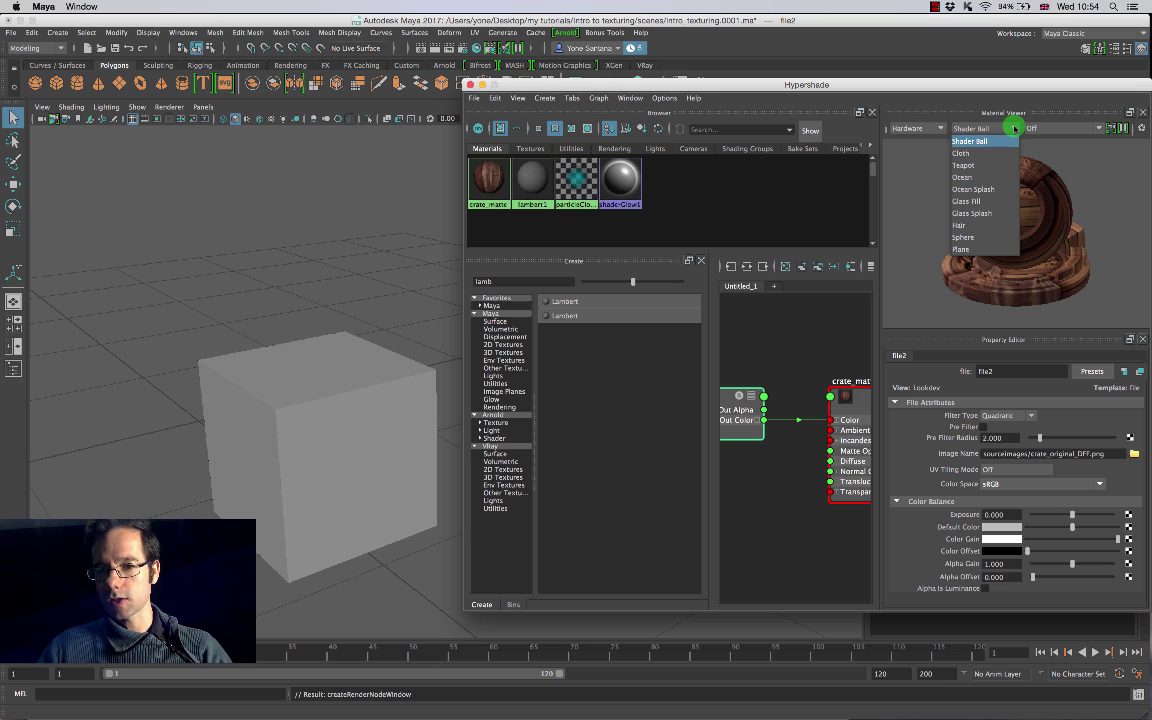
pyautogui.click(982, 239)
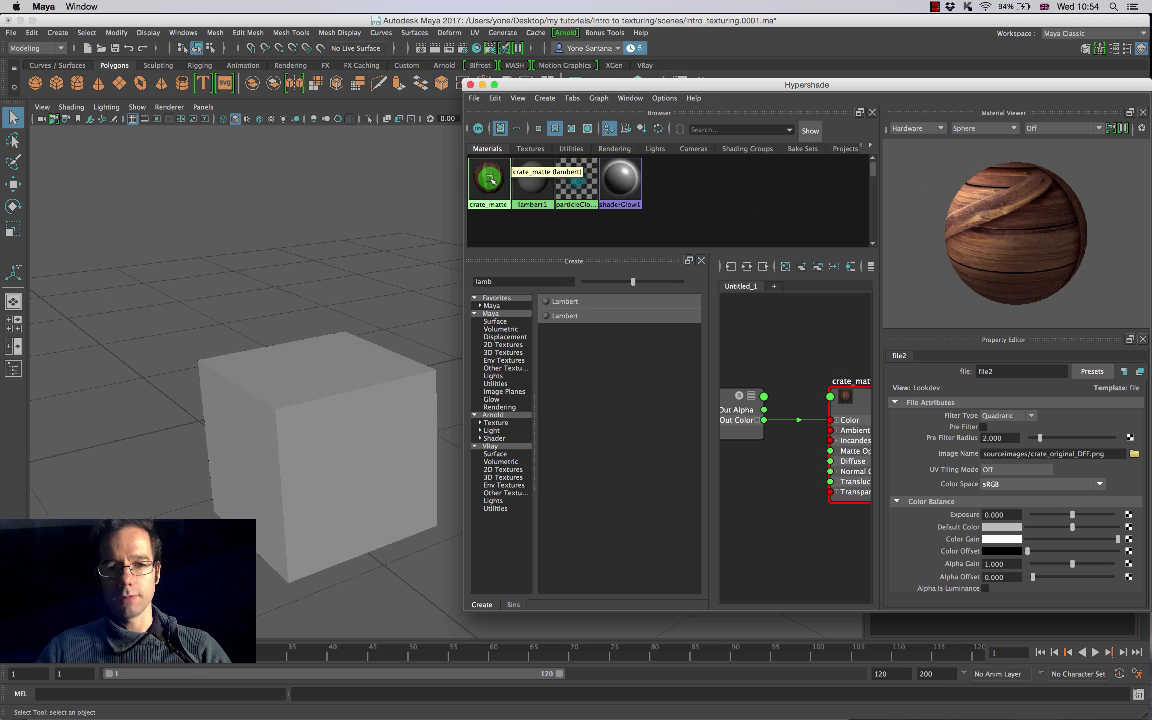
pyautogui.moveTo(492, 177); pyautogui.dragTo(341, 376, button='middle')
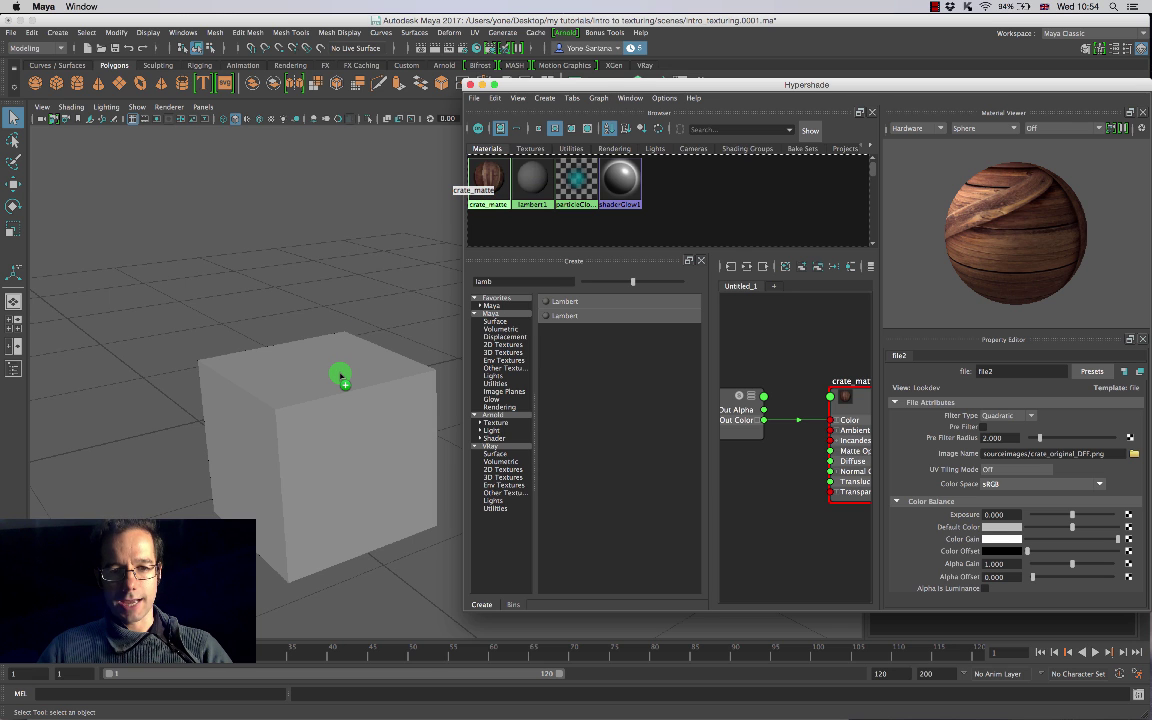
pyautogui.moveTo(341, 376); pyautogui.dragTo(345, 380, button='middle')
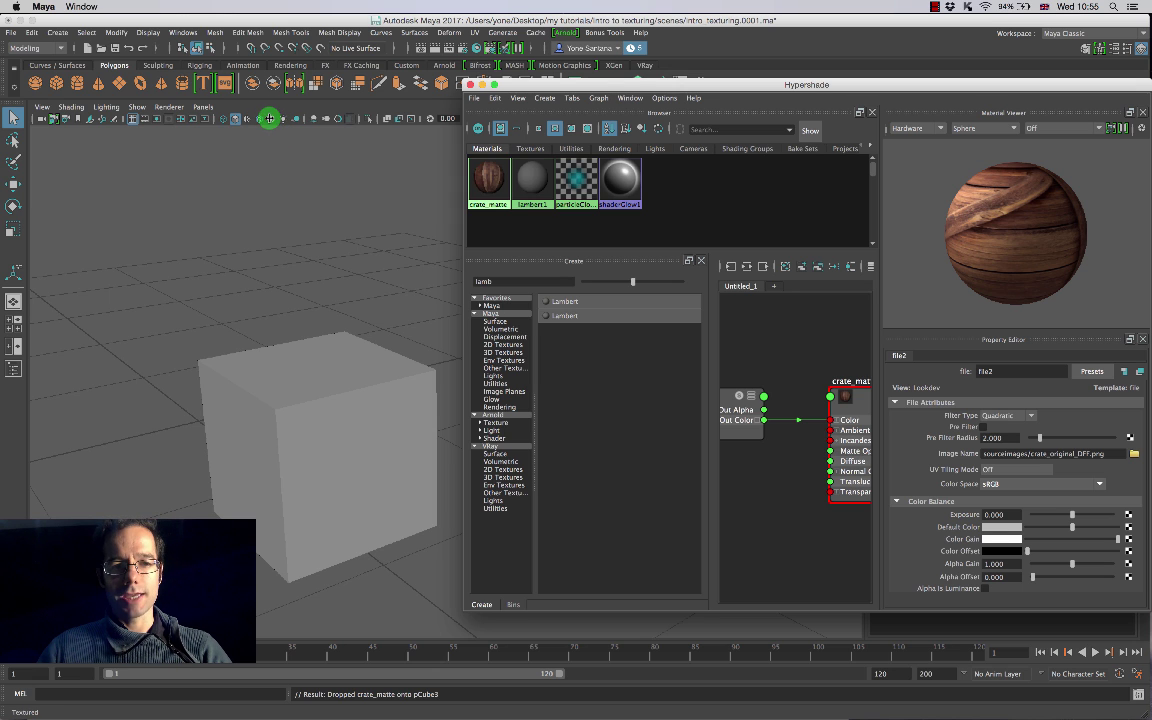
# Step: Toggle textured display in the viewport to view the wood texture on the cube, and return to shaded display
pyautogui.click(271, 120)
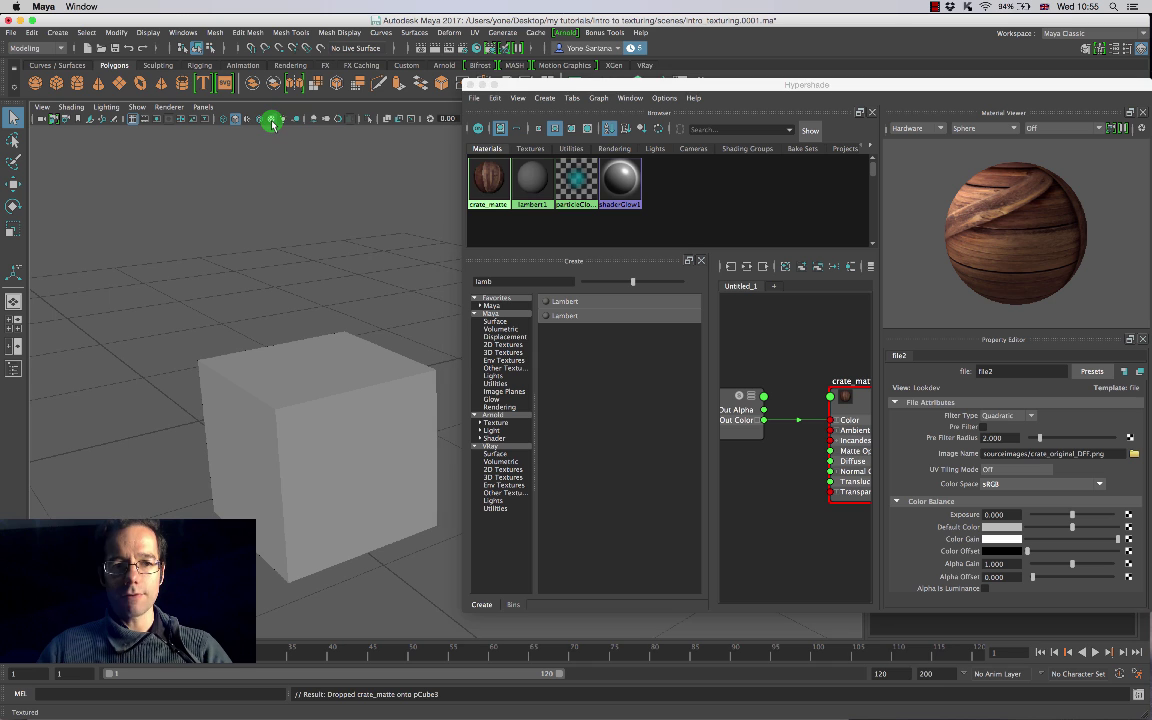
pyautogui.click(271, 120)
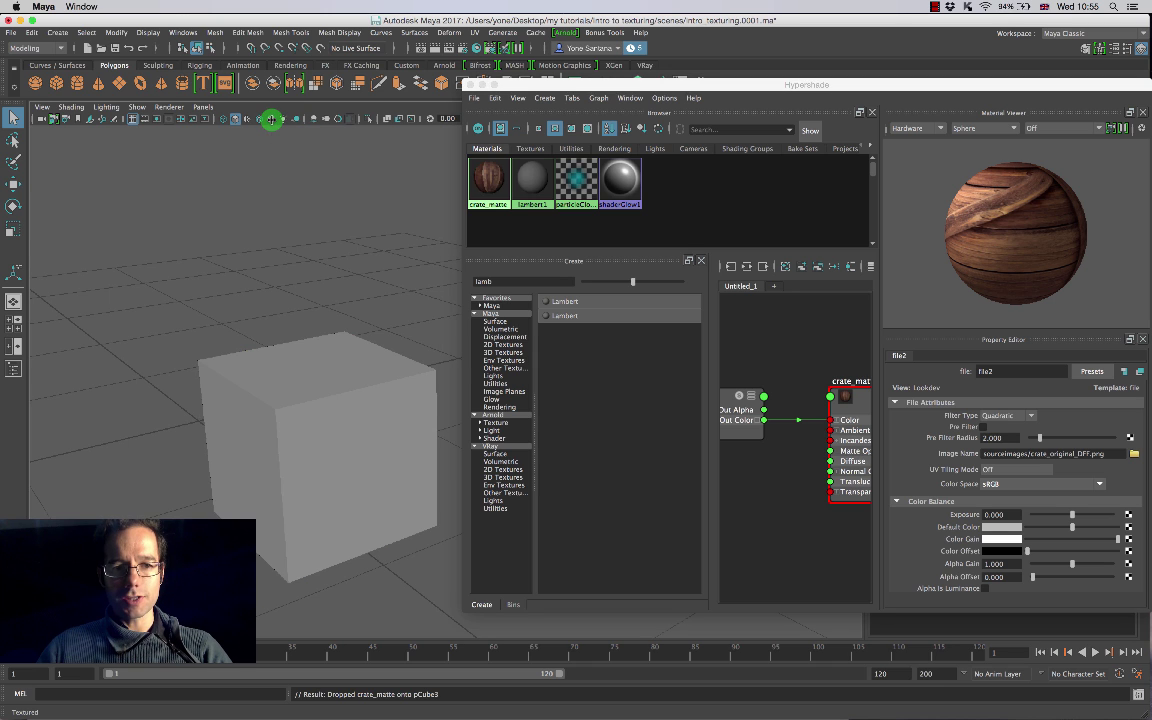
pyautogui.click(271, 120)
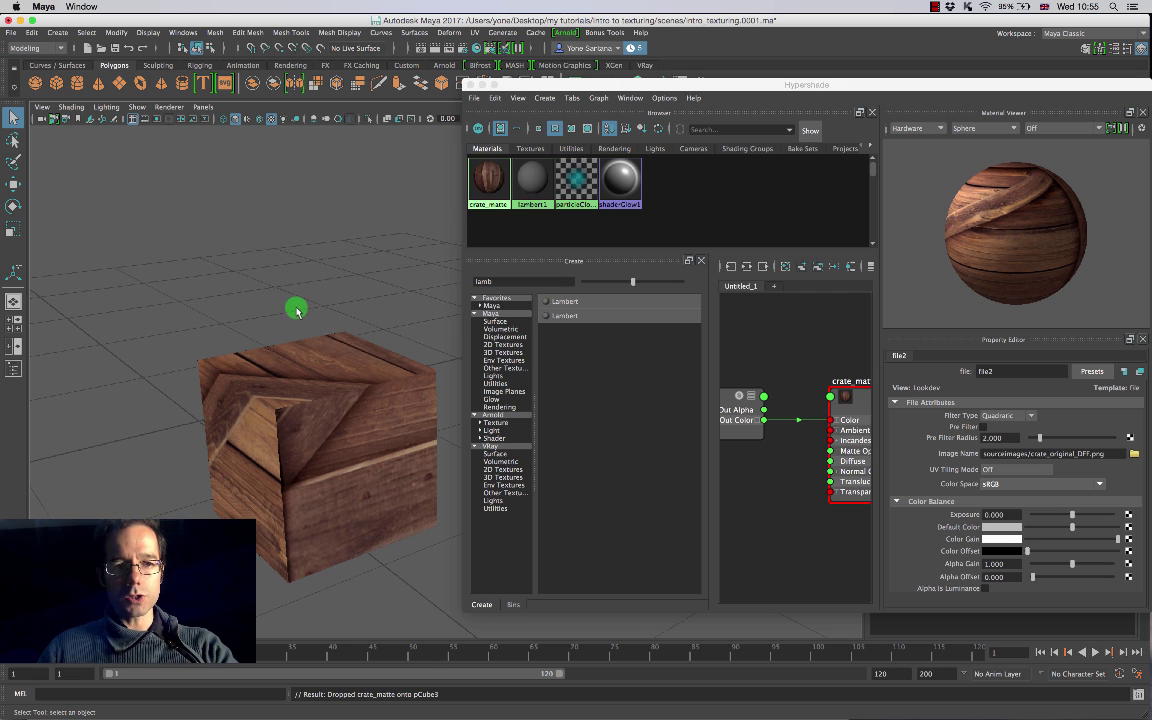
pyautogui.press('5')
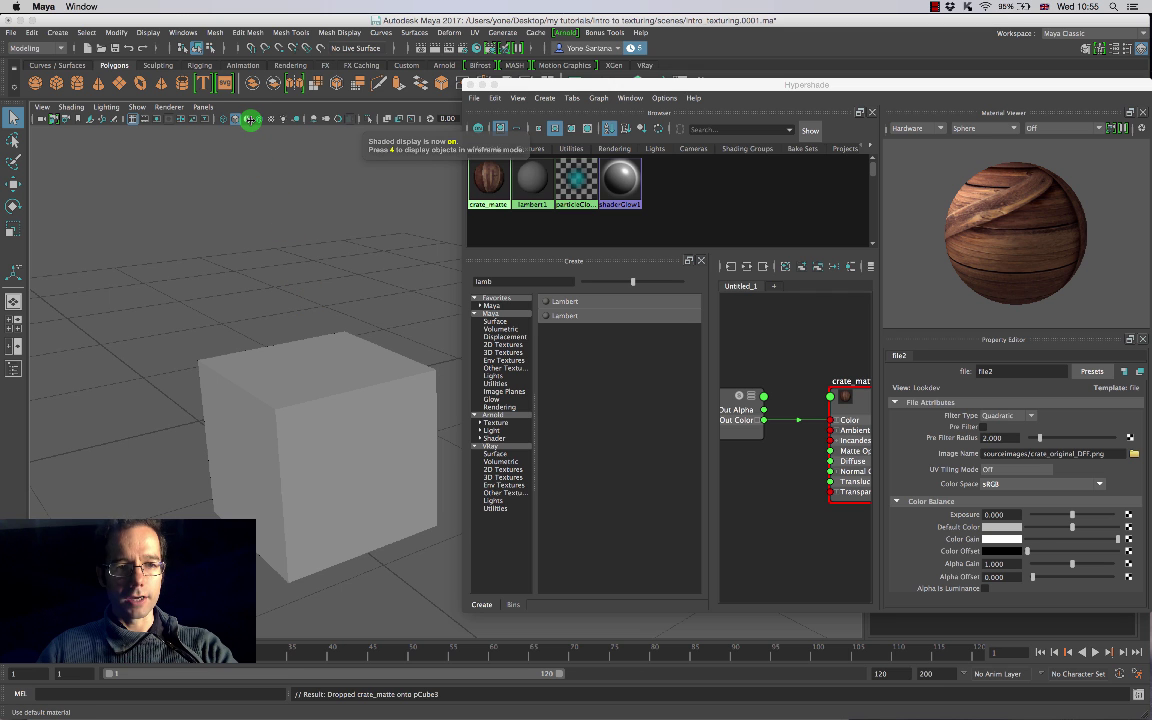
# Step: Switch the viewport between wireframe, shaded and textured display, ending with textured display of the cube
pyautogui.press('4')
pyautogui.press('5')
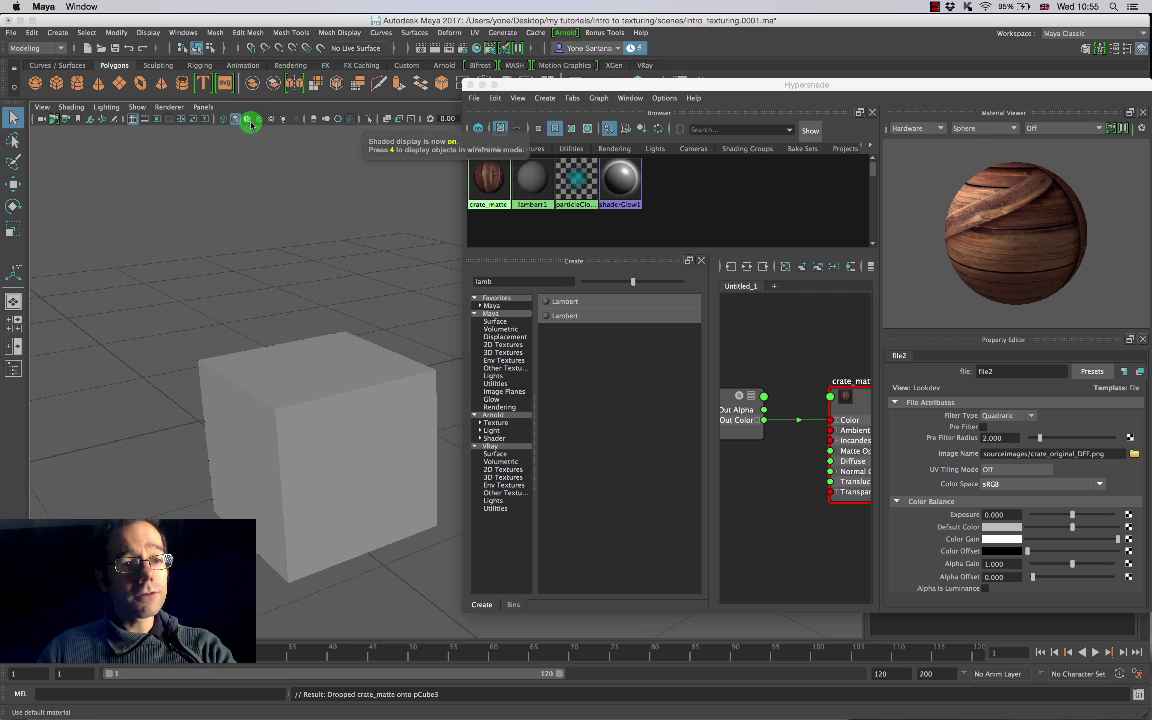
pyautogui.press('6')
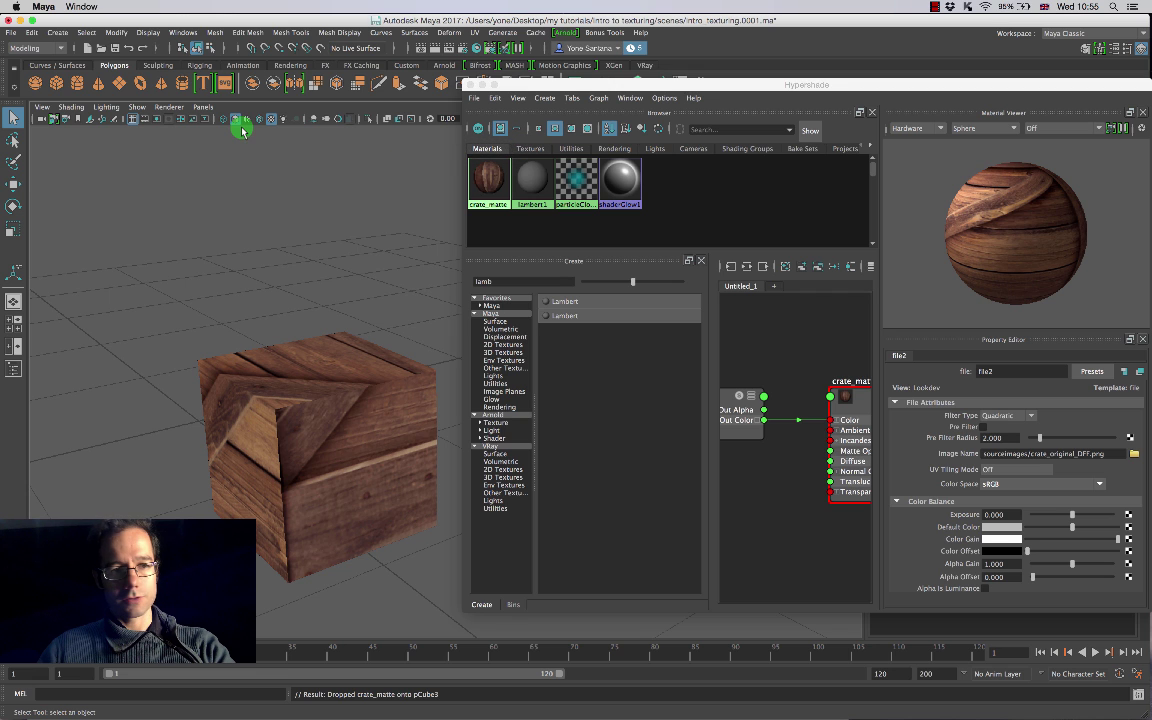
pyautogui.click(241, 127)
pyautogui.click(241, 127)
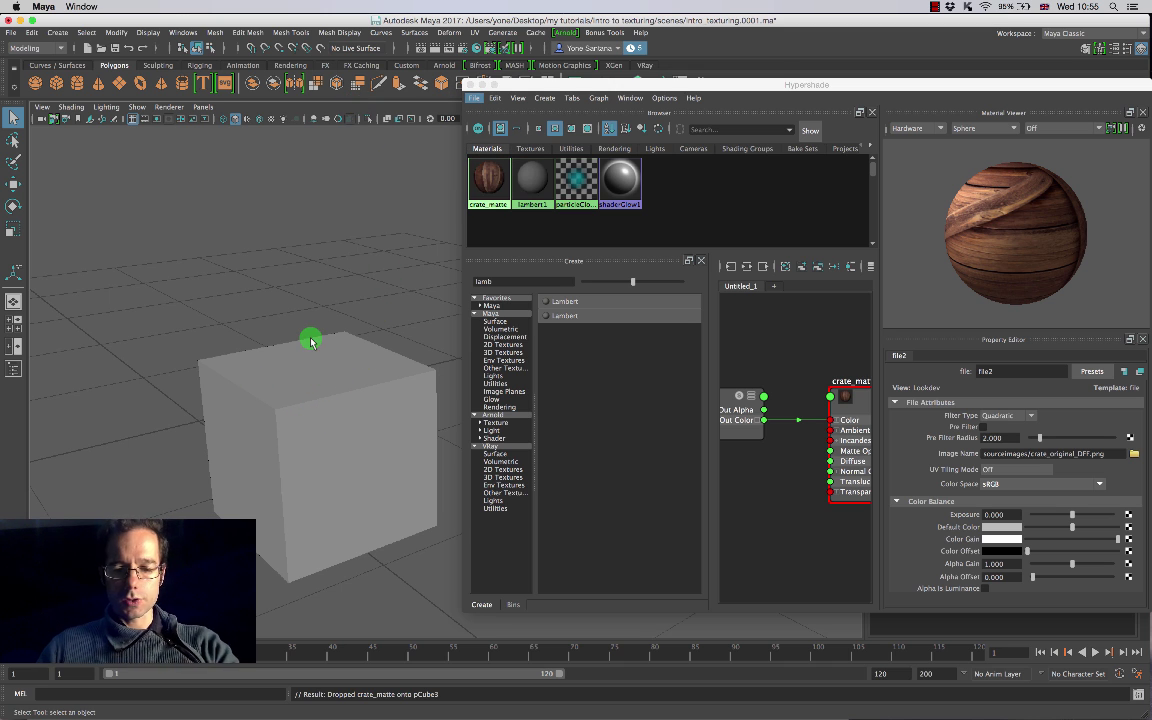
pyautogui.press('6')
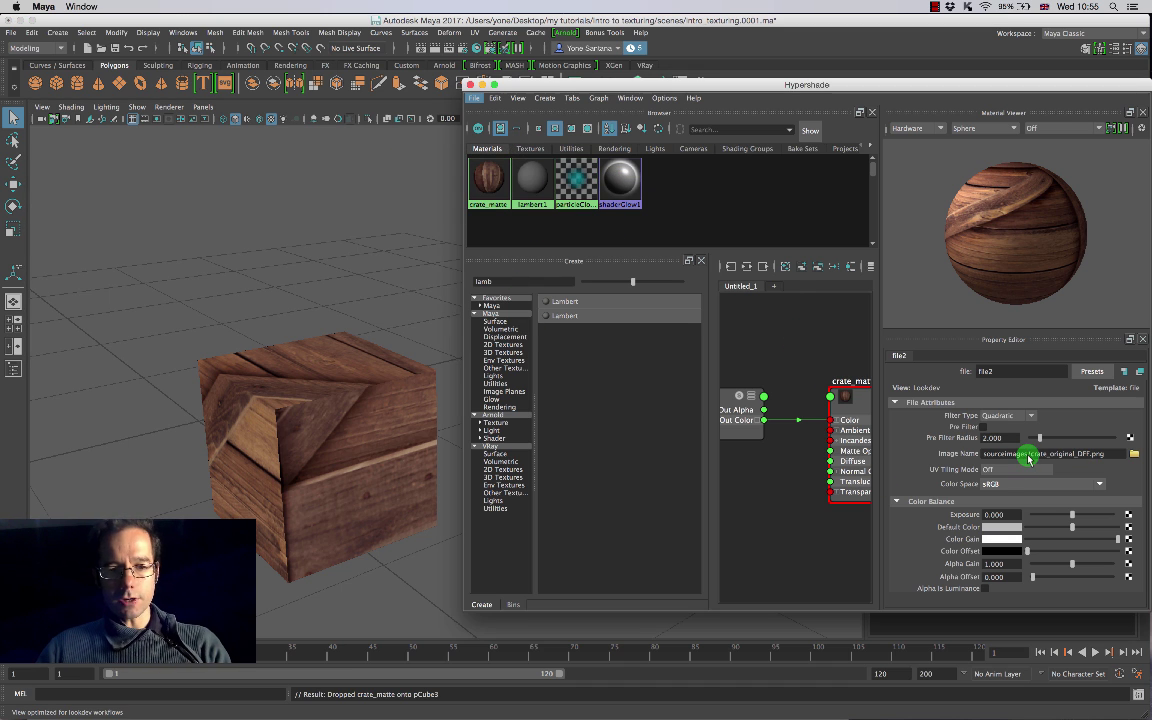
# Step: Switch to Photoshop to view the source crate image in crate_01.psd at 200%, and return to Maya
pyautogui.press('super+Tab')
pyautogui.click(502, 363)
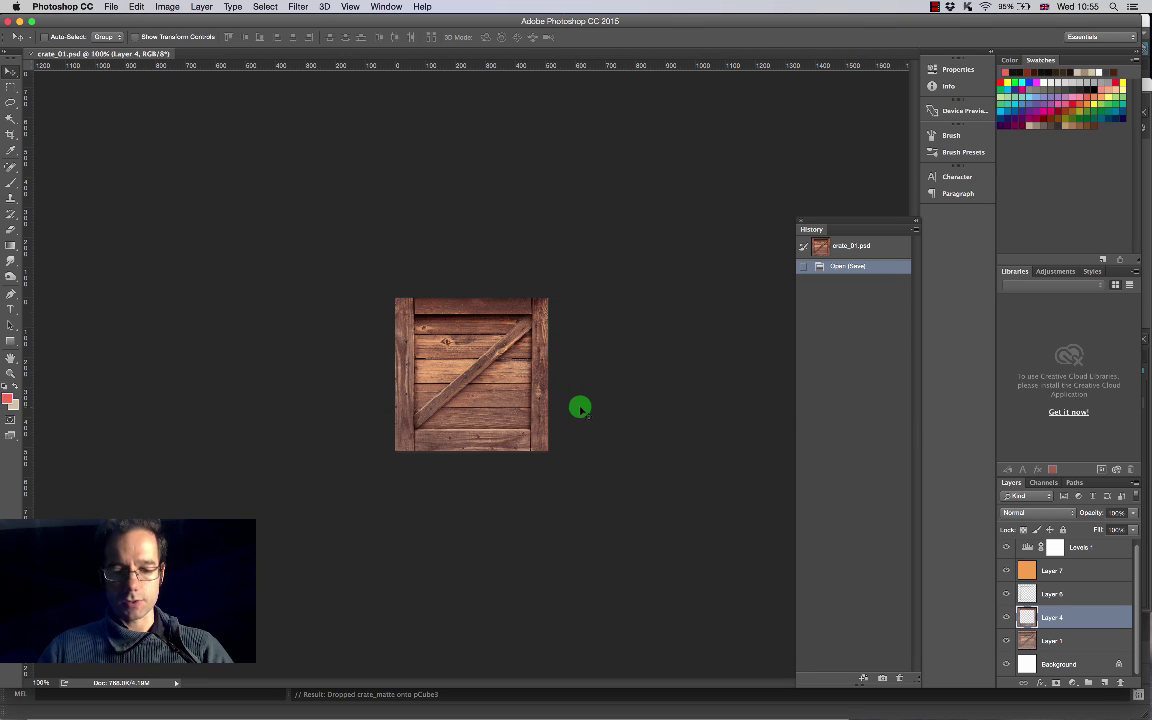
pyautogui.press('super+equal')
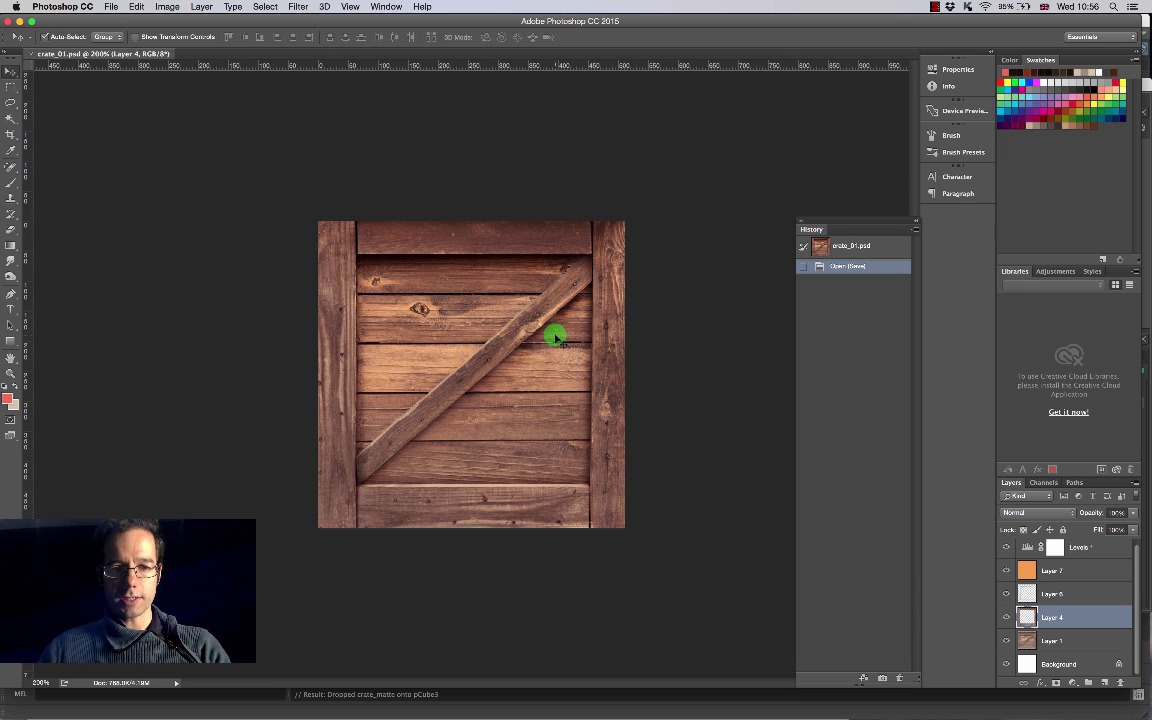
pyautogui.press('super+Tab')
pyautogui.press('super+Tab')
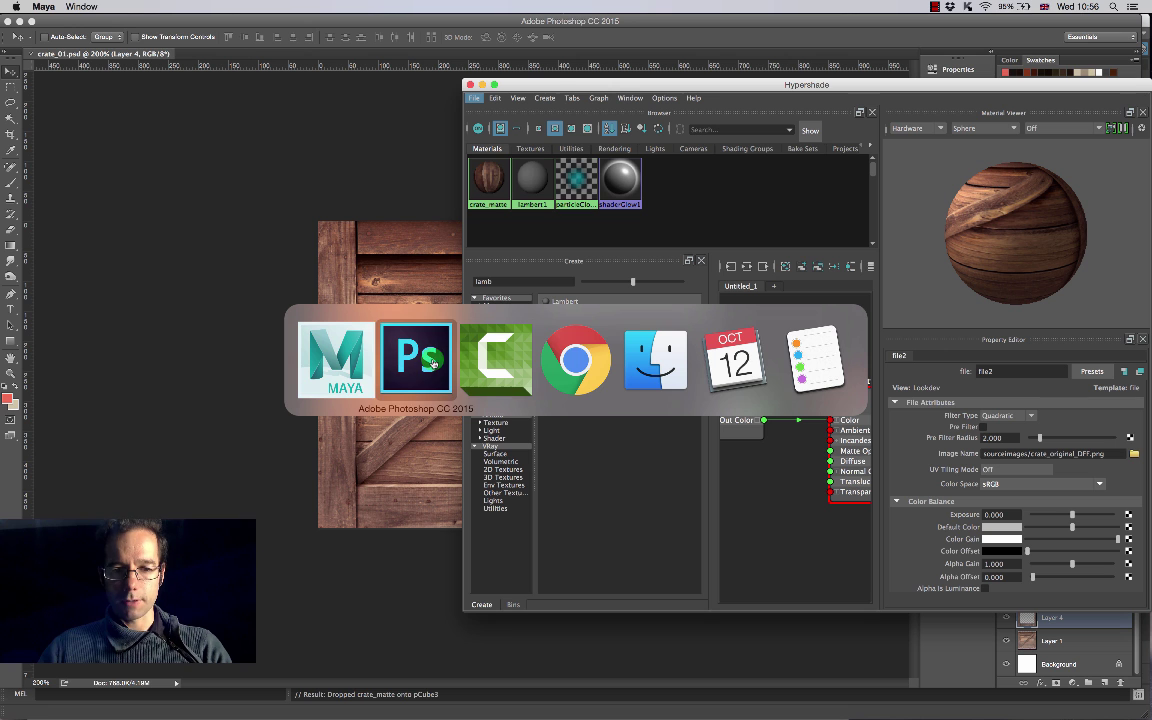
pyautogui.click(362, 368)
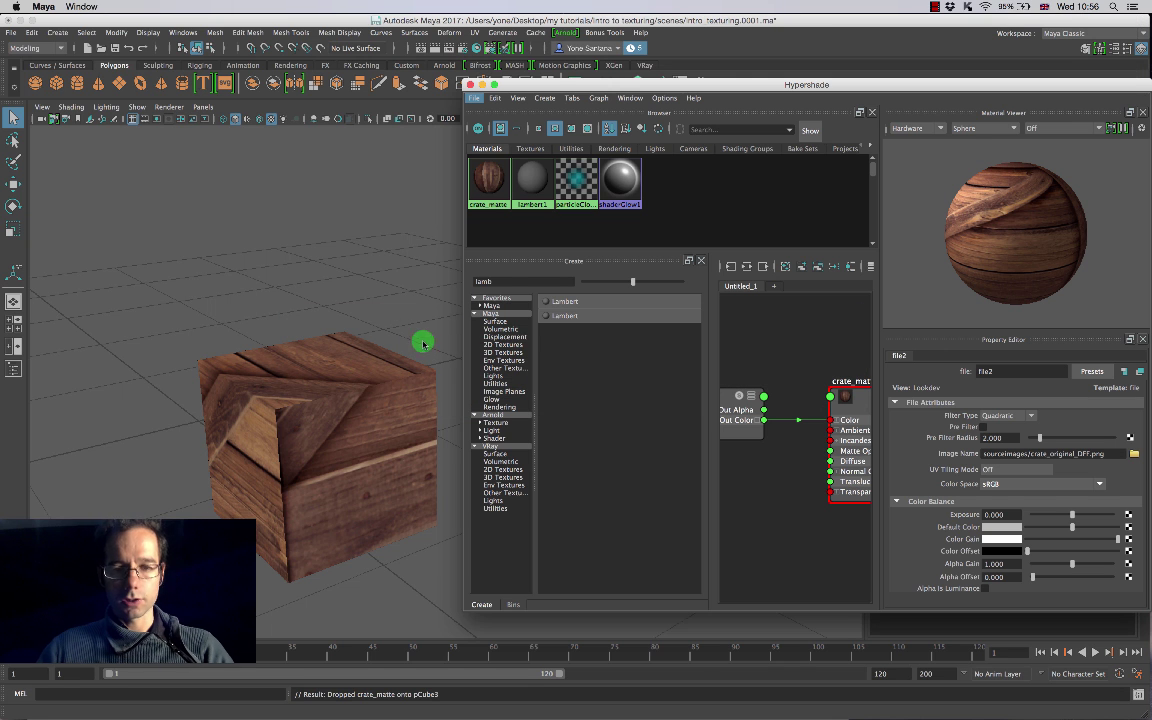
# Step: Move the Hypershade aside, select the wood-textured cube and inspect how the texture falls across its faces
pyautogui.moveTo(303, 440)
pyautogui.keyDown('alt'); pyautogui.mouseDown()
pyautogui.moveTo(336, 465)
pyautogui.moveTo(296, 458)
pyautogui.mouseUp(); pyautogui.keyUp('alt')
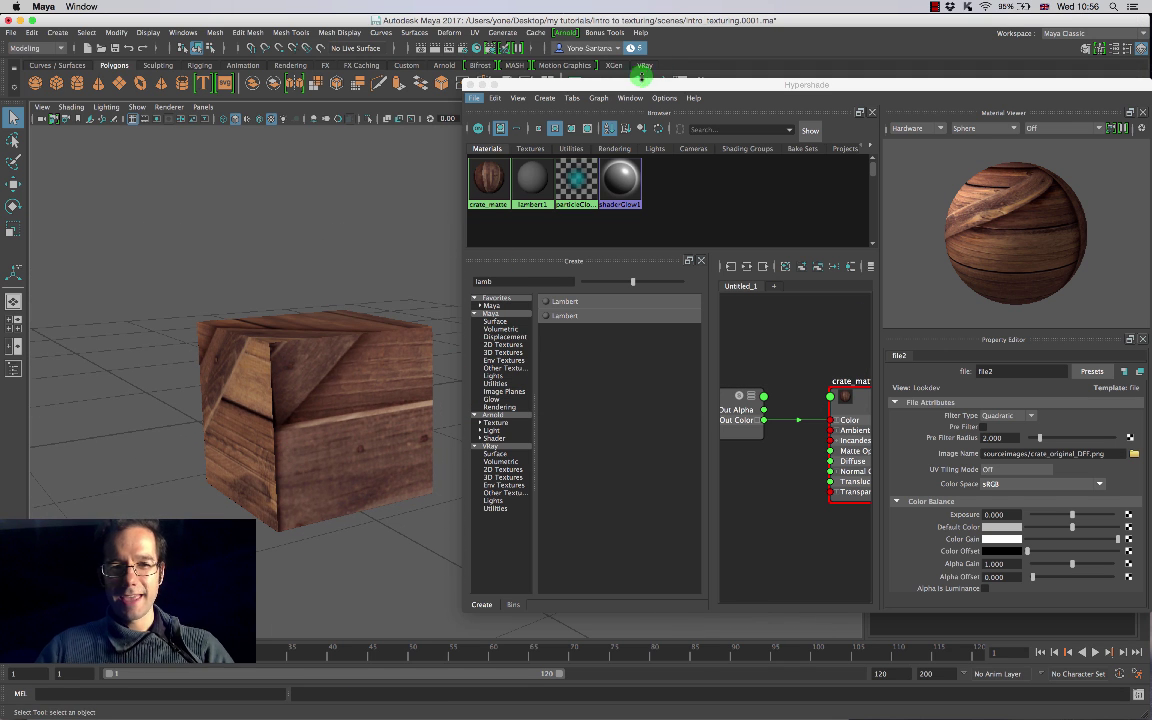
pyautogui.moveTo(558, 82); pyautogui.dragTo(711, 107)
pyautogui.moveTo(309, 391)
pyautogui.keyDown('alt'); pyautogui.mouseDown()
pyautogui.moveTo(342, 442)
pyautogui.moveTo(378, 442)
pyautogui.moveTo(363, 399)
pyautogui.moveTo(362, 428)
pyautogui.moveTo(432, 406)
pyautogui.moveTo(296, 404)
pyautogui.mouseUp(); pyautogui.keyUp('alt')
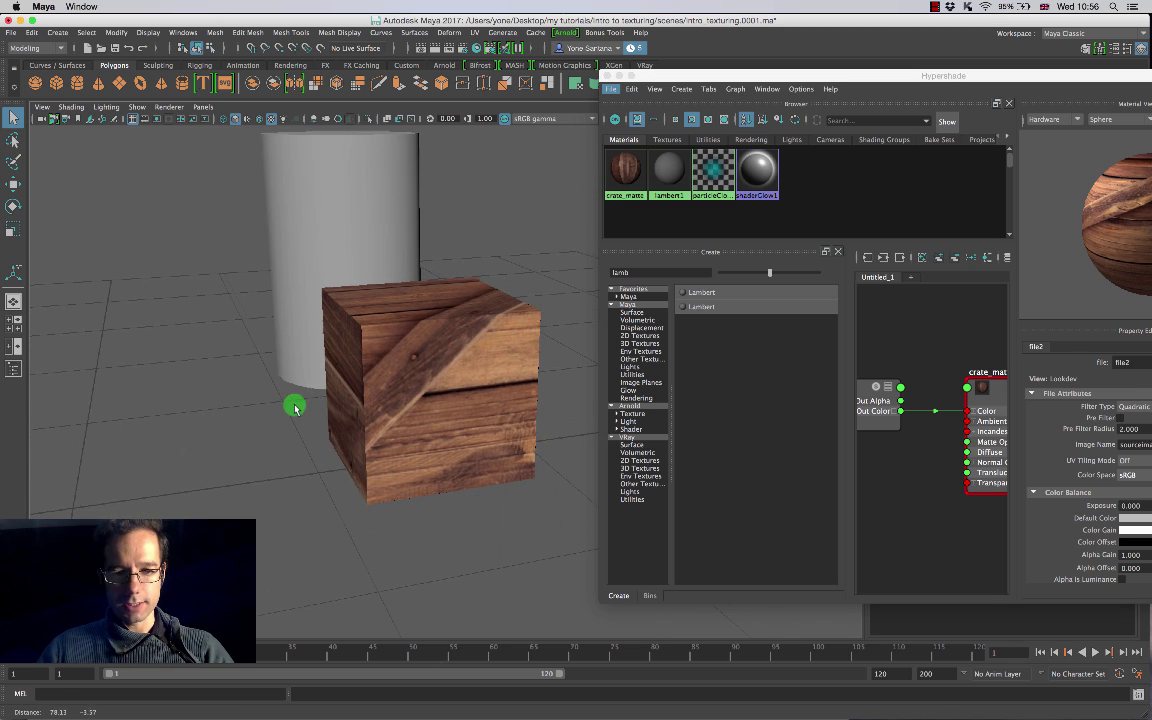
pyautogui.click(427, 381)
pyautogui.scroll(3, 426, 380)
pyautogui.scroll(3, 486, 417)
pyautogui.scroll(-8, 484, 415)
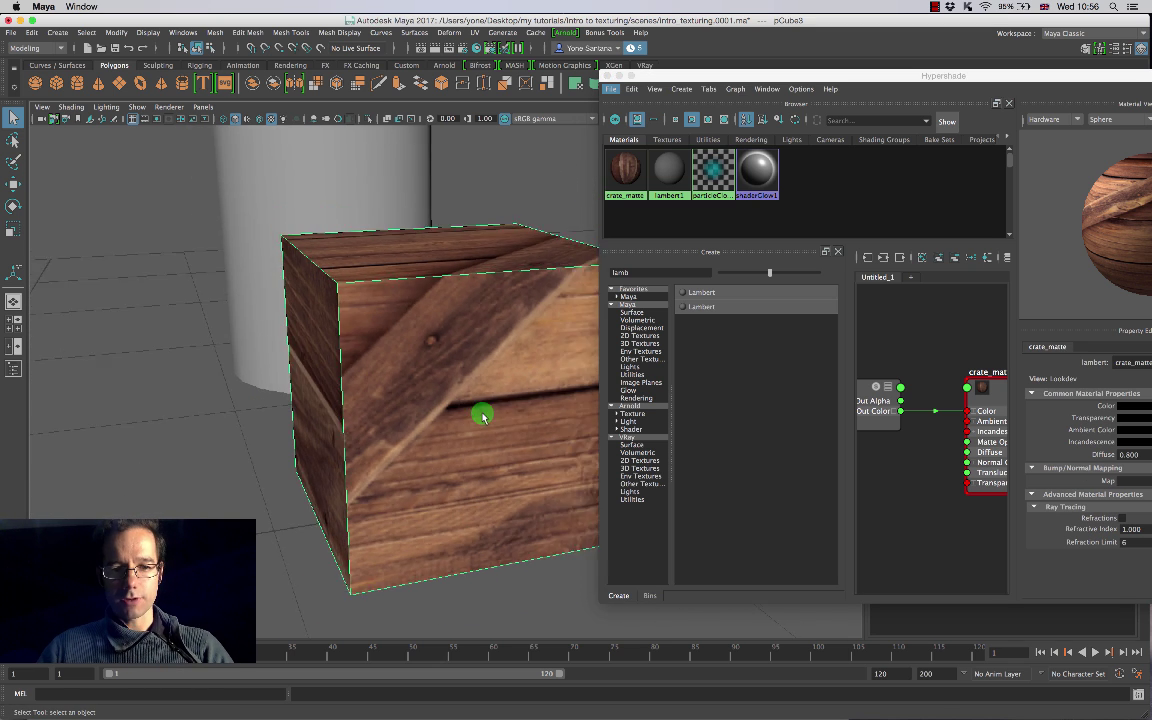
pyautogui.keyDown('alt'); pyautogui.moveTo(491, 419); pyautogui.dragTo(451, 444); pyautogui.keyUp('alt')
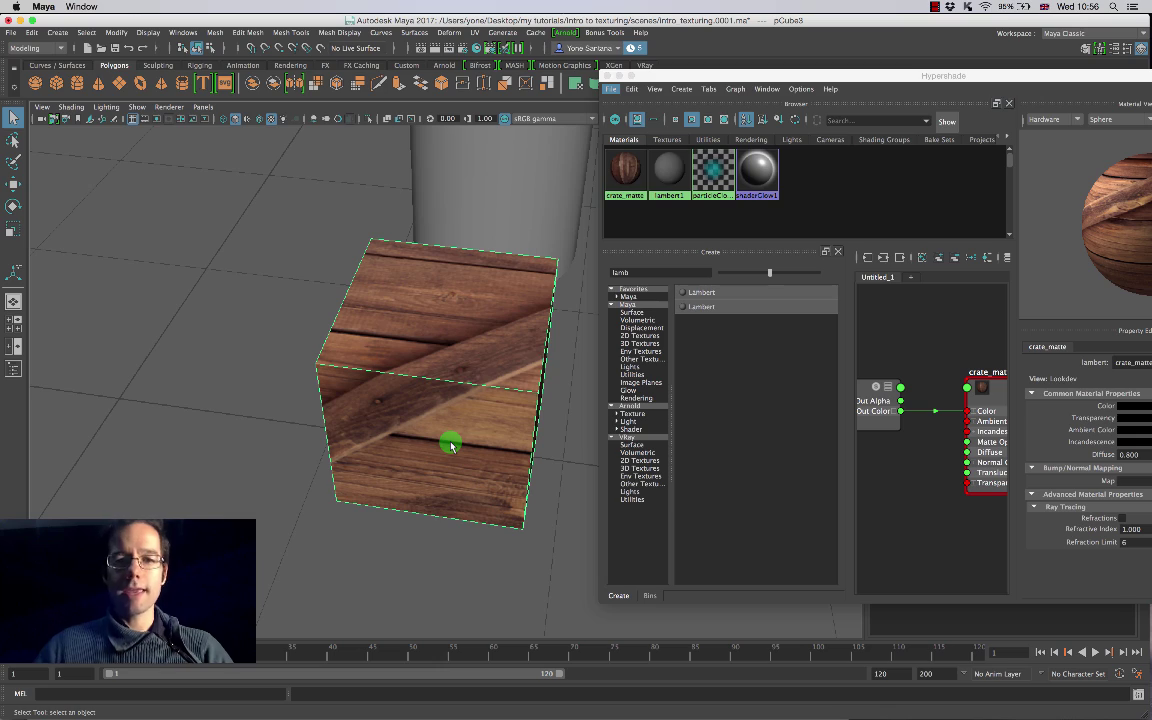
# Step: Open the UV Editor for the cube, turn off checkered tiles to show the crate image, and reposition and enlarge its window
pyautogui.moveTo(730, 78); pyautogui.dragTo(596, 99)
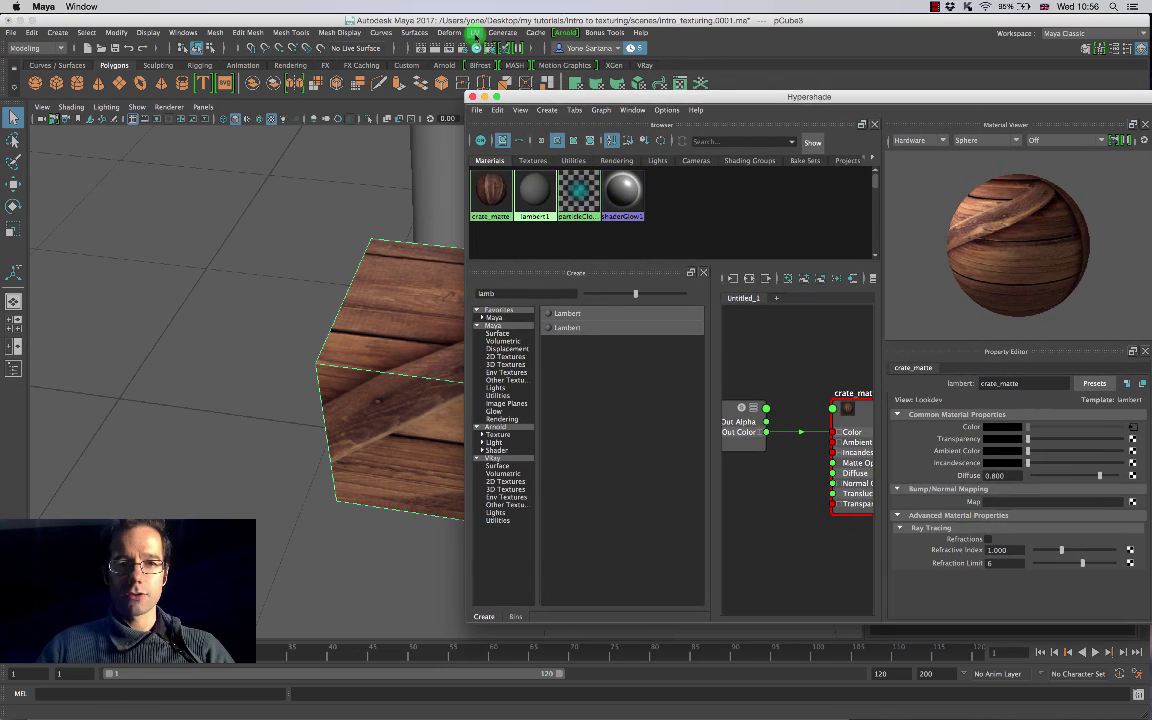
pyautogui.click(475, 33)
pyautogui.click(505, 45)
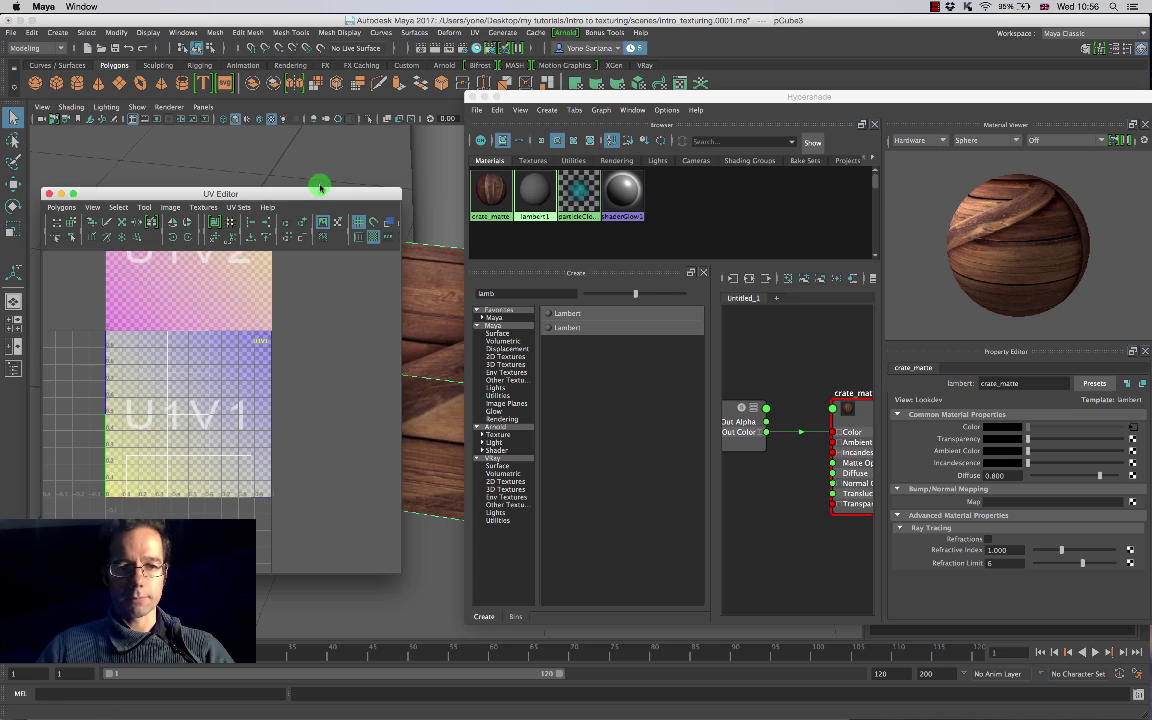
pyautogui.moveTo(320, 190); pyautogui.dragTo(306, 145)
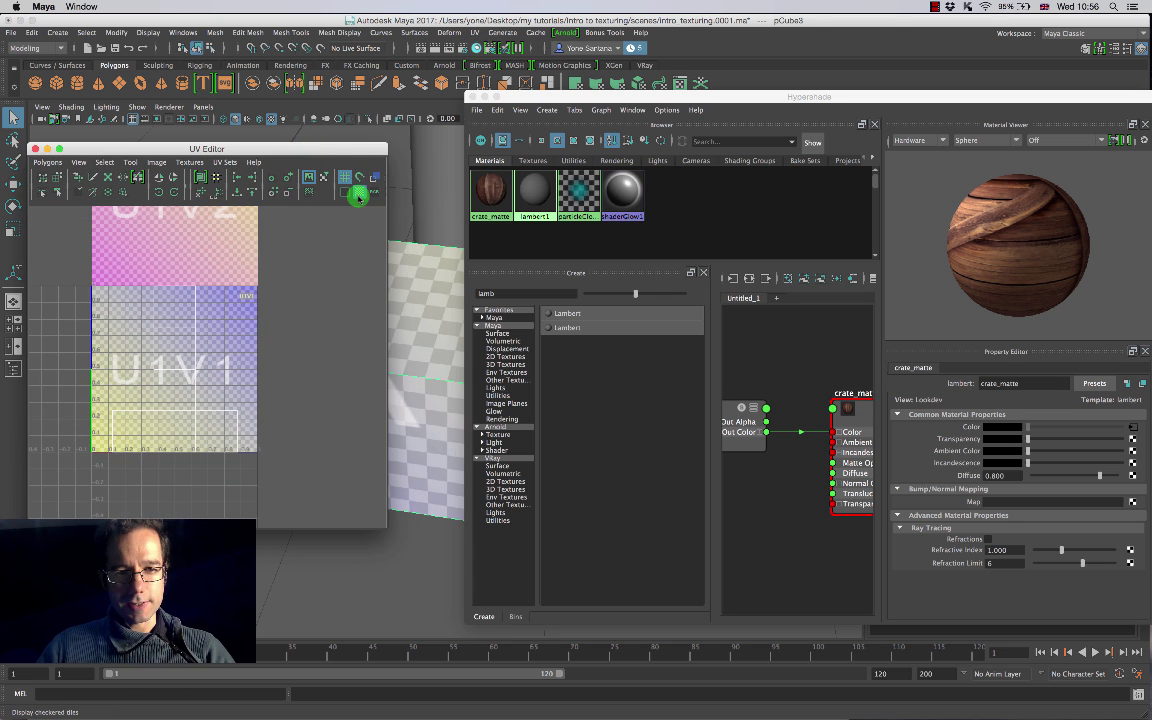
pyautogui.click(360, 192)
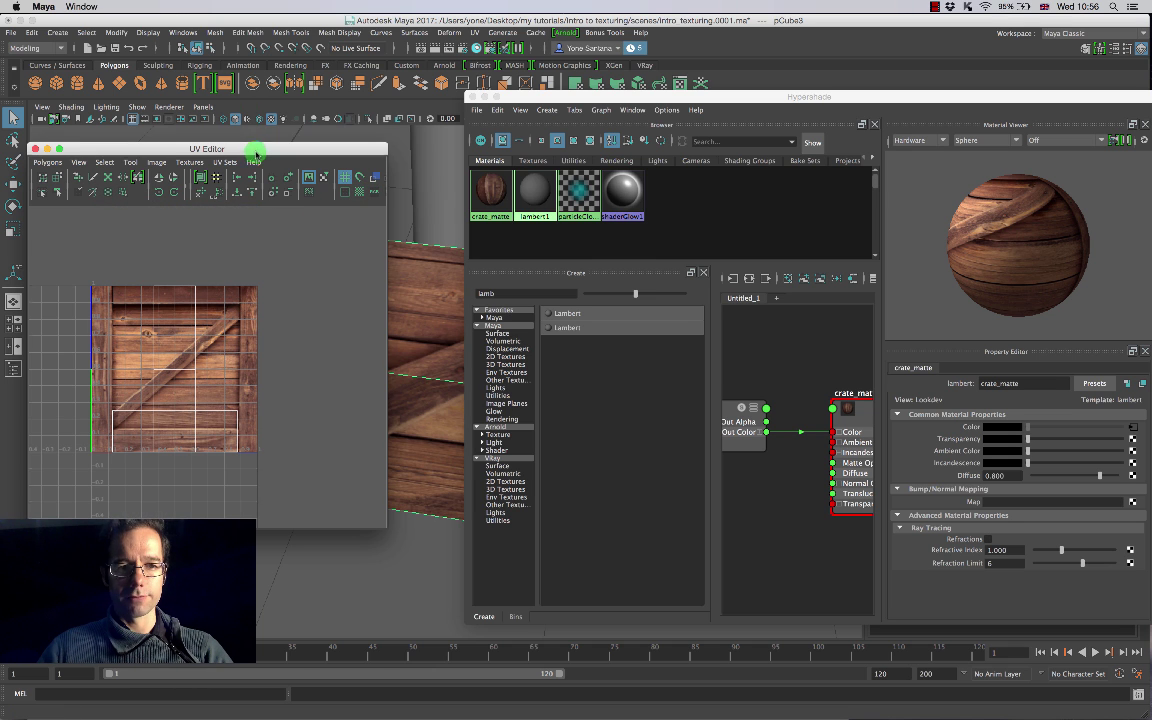
pyautogui.moveTo(253, 151); pyautogui.dragTo(276, 111)
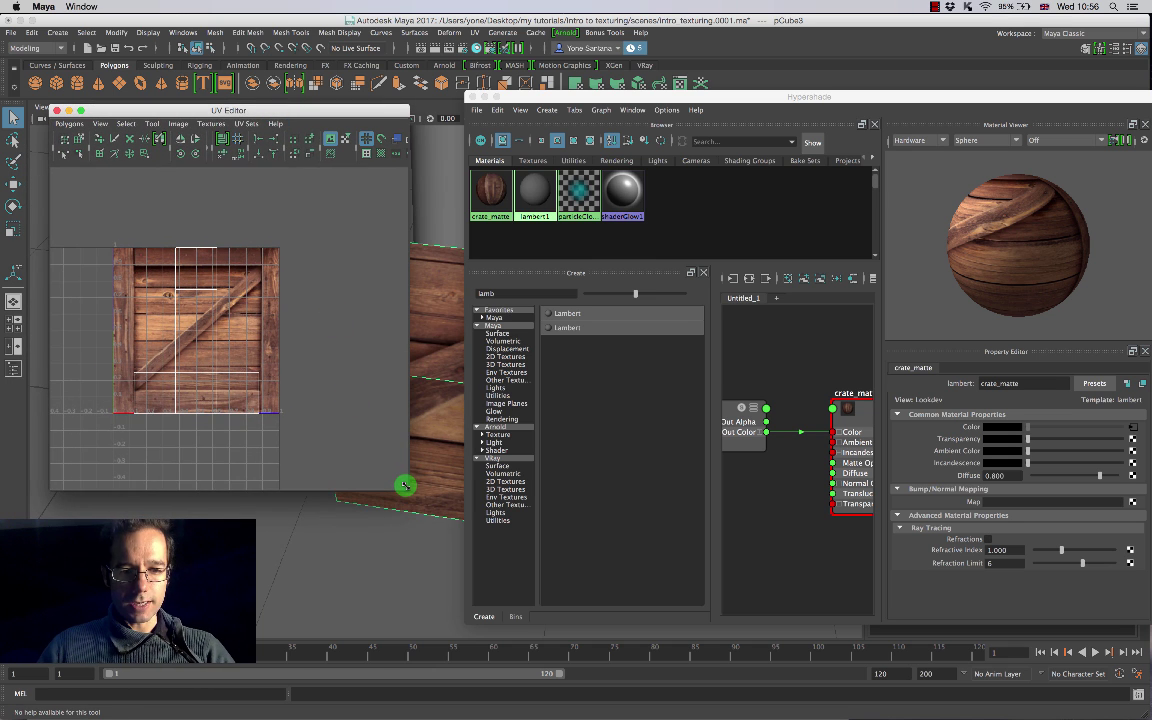
pyautogui.moveTo(404, 486); pyautogui.dragTo(462, 565)
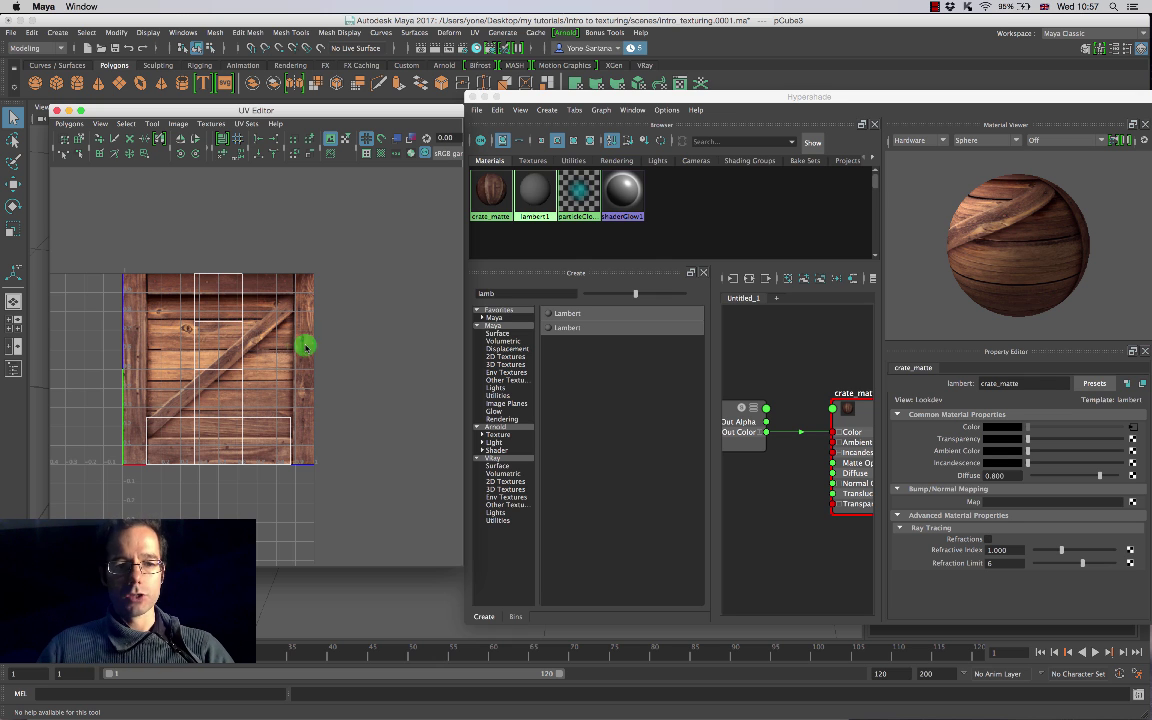
# Step: Examine in the UV Editor how the cube's UV shells lie over the crate image
pyautogui.keyDown('alt'); pyautogui.moveTo(255, 360); pyautogui.dragTo(317, 300, button='middle'); pyautogui.keyUp('alt')
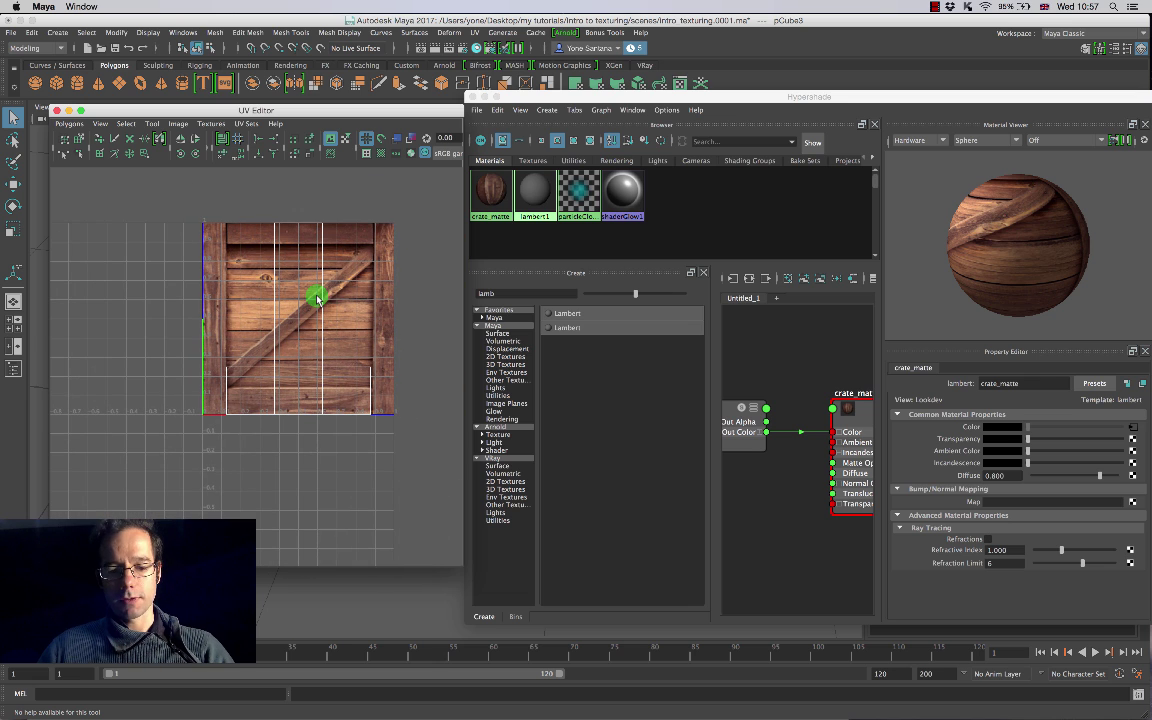
pyautogui.keyDown('alt'); pyautogui.moveTo(336, 290); pyautogui.dragTo(380, 450, button='right'); pyautogui.keyUp('alt')
pyautogui.keyDown('alt'); pyautogui.moveTo(359, 348); pyautogui.dragTo(286, 420, button='middle'); pyautogui.keyUp('alt')
pyautogui.scroll(5, 298, 395)
pyautogui.scroll(-5, 284, 387)
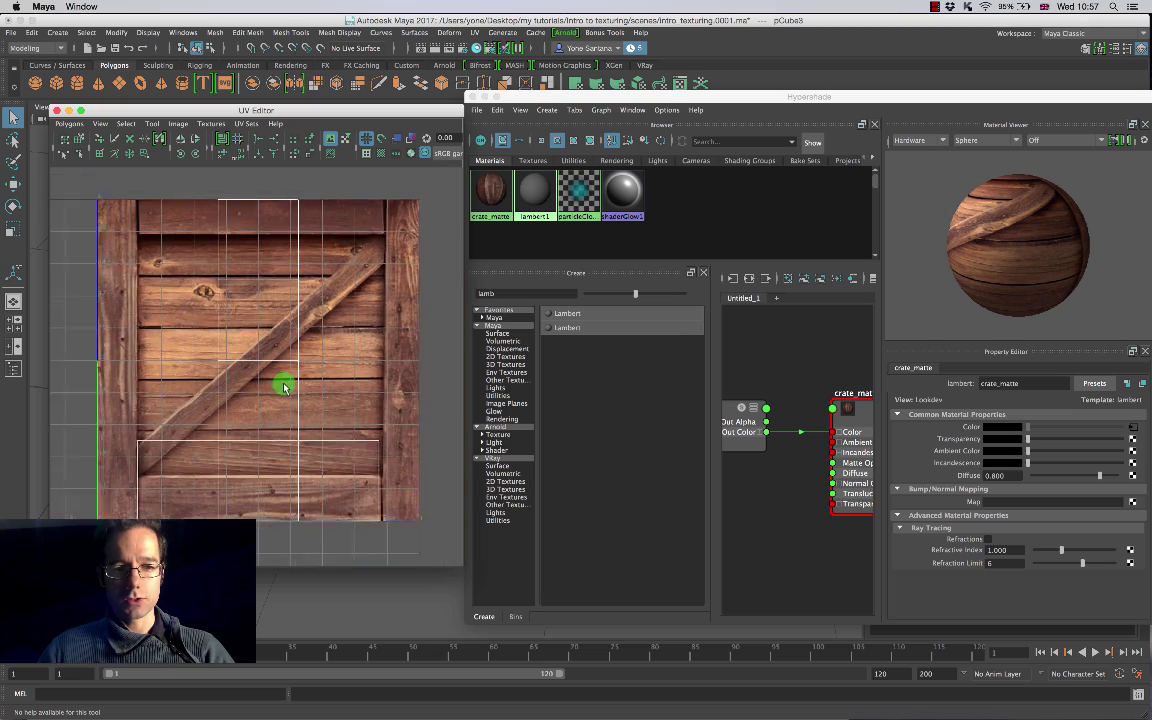
pyautogui.scroll(5, 290, 387)
pyautogui.scroll(-5, 289, 387)
pyautogui.scroll(5, 288, 383)
pyautogui.scroll(-5, 288, 386)
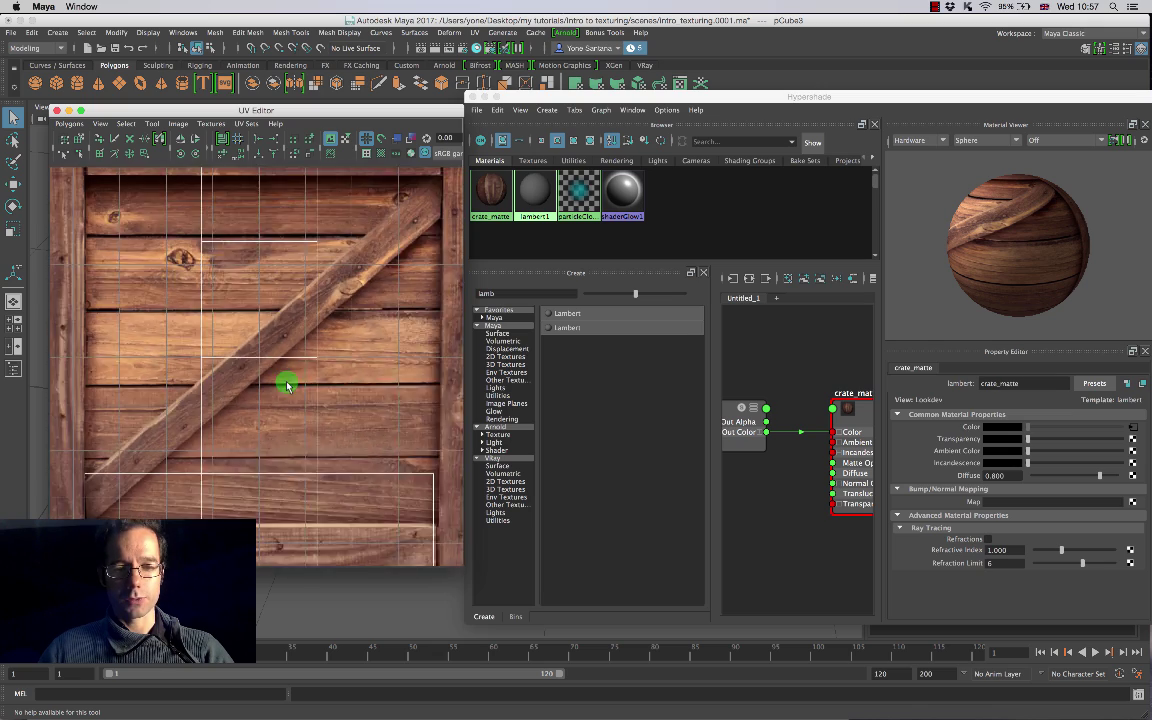
pyautogui.scroll(1, 286, 386)
pyautogui.scroll(-1, 286, 384)
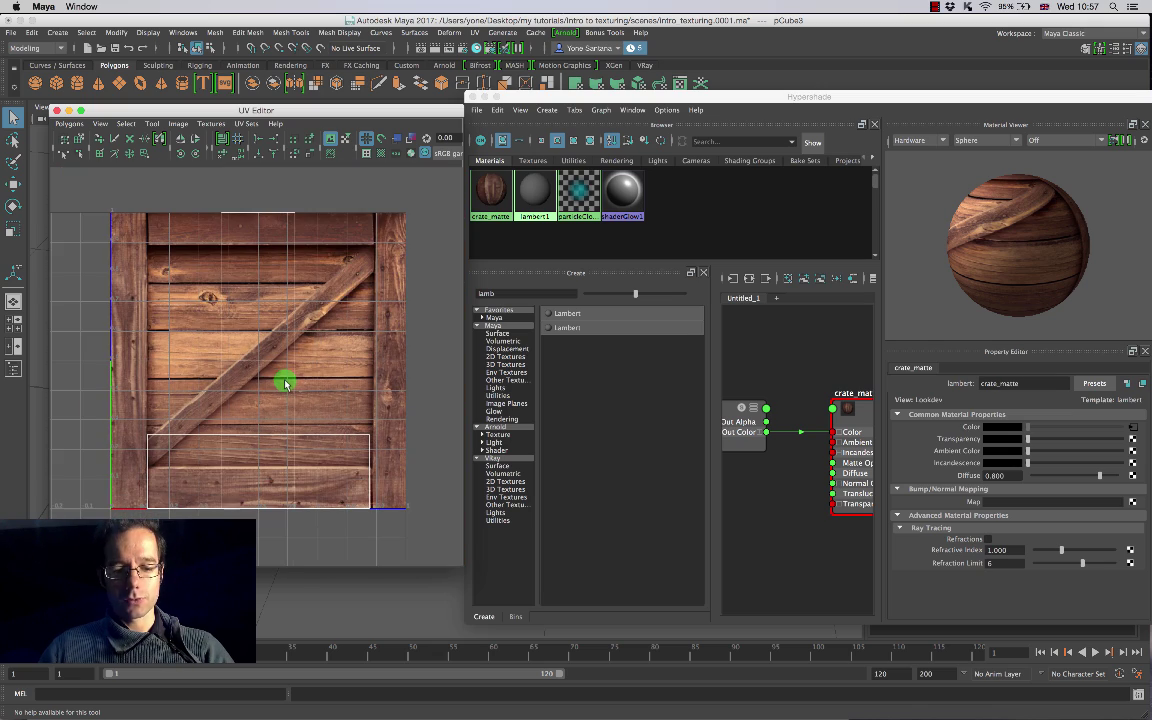
pyautogui.moveTo(271, 379)
pyautogui.keyDown('alt'); pyautogui.mouseDown(button='middle')
pyautogui.moveTo(287, 377)
pyautogui.moveTo(266, 383)
pyautogui.moveTo(269, 393)
pyautogui.moveTo(288, 373)
pyautogui.mouseUp(button='middle'); pyautogui.keyUp('alt')
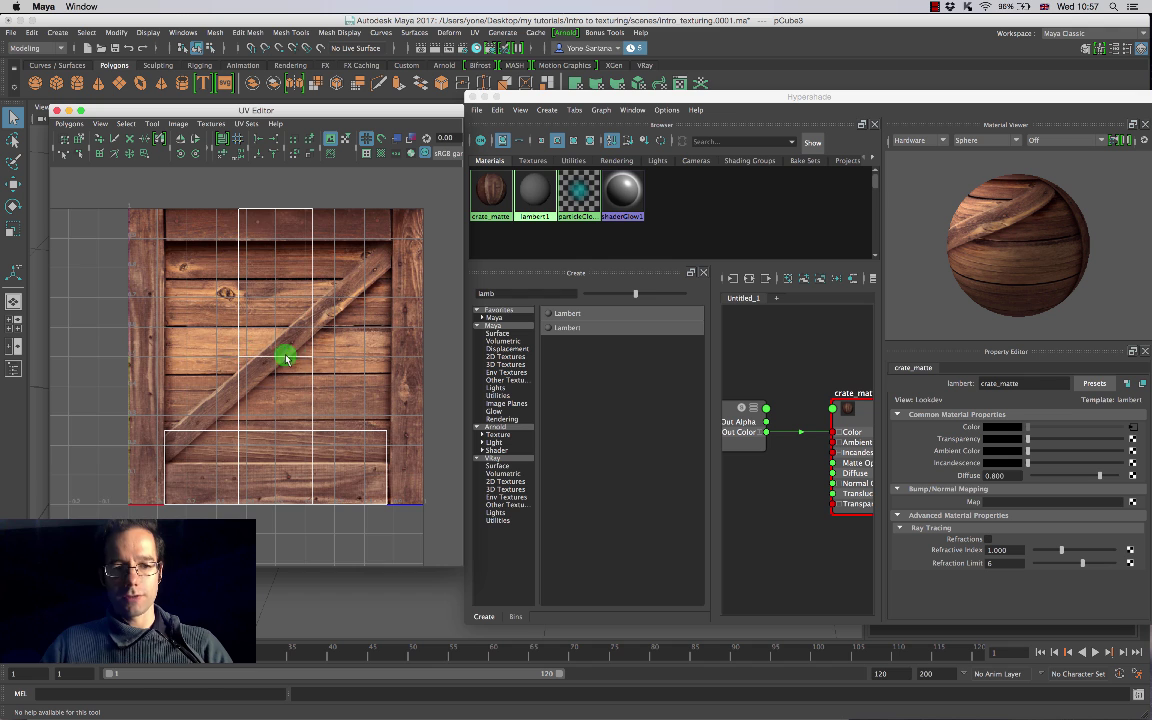
pyautogui.scroll(5, 285, 358)
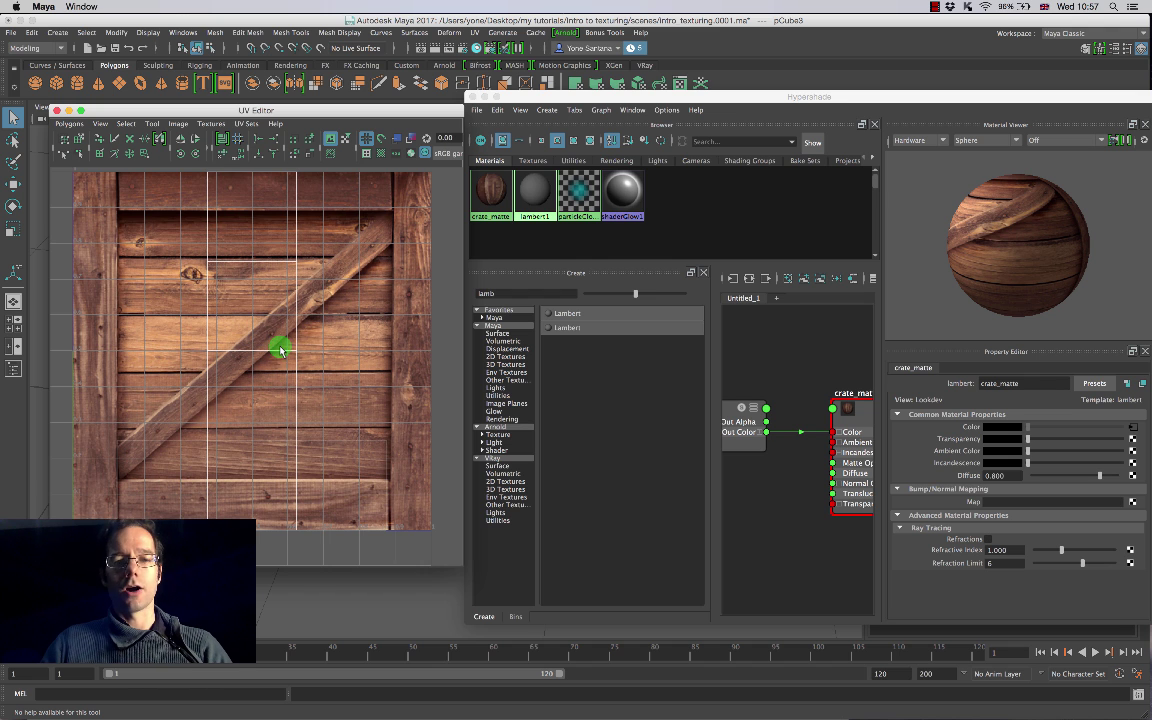
pyautogui.keyDown('alt'); pyautogui.moveTo(283, 357); pyautogui.dragTo(281, 369, button='middle'); pyautogui.keyUp('alt')
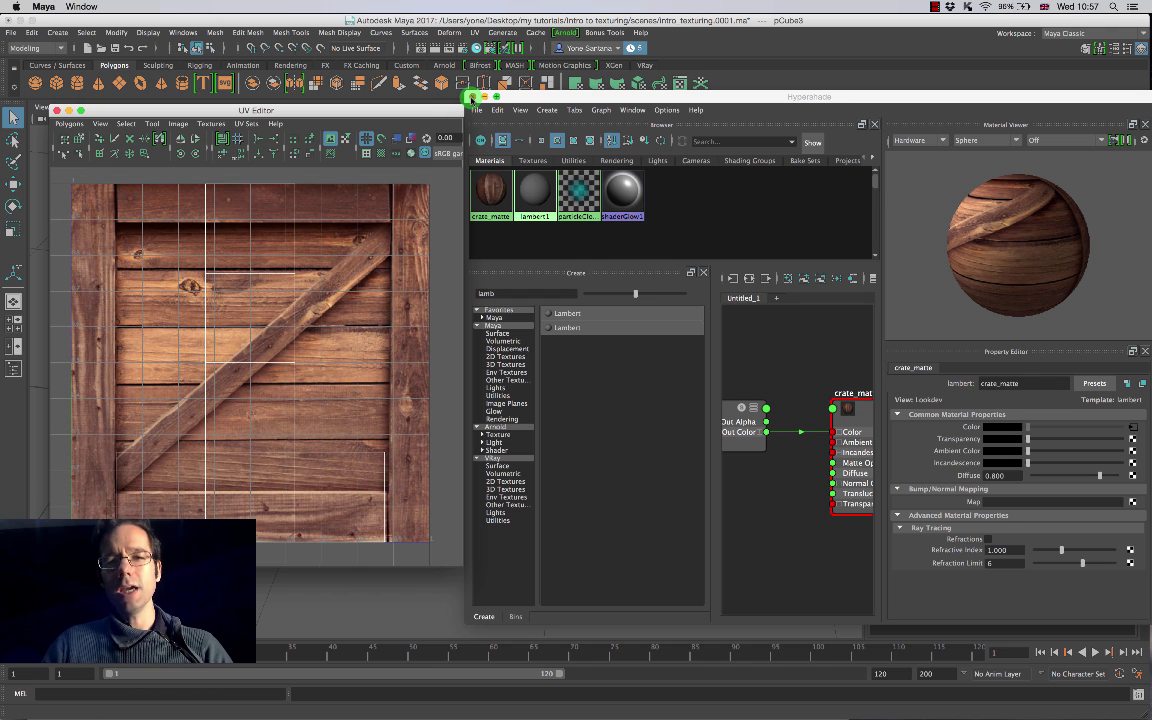
# Step: Close the Hypershade and view the textured cube from several angles beside its UV layout
pyautogui.click(471, 97)
pyautogui.keyDown('alt'); pyautogui.moveTo(548, 393); pyautogui.dragTo(681, 360); pyautogui.keyUp('alt')
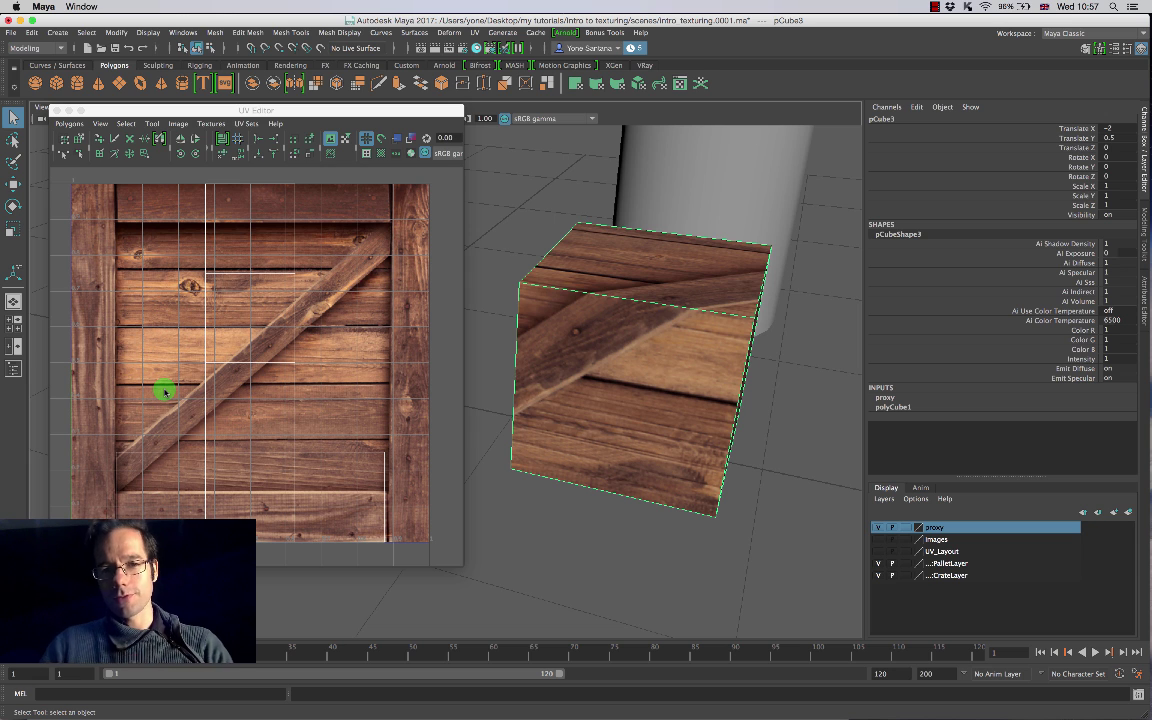
pyautogui.keyDown('alt'); pyautogui.moveTo(585, 377); pyautogui.dragTo(674, 398); pyautogui.keyUp('alt')
pyautogui.scroll(-5, 653, 311)
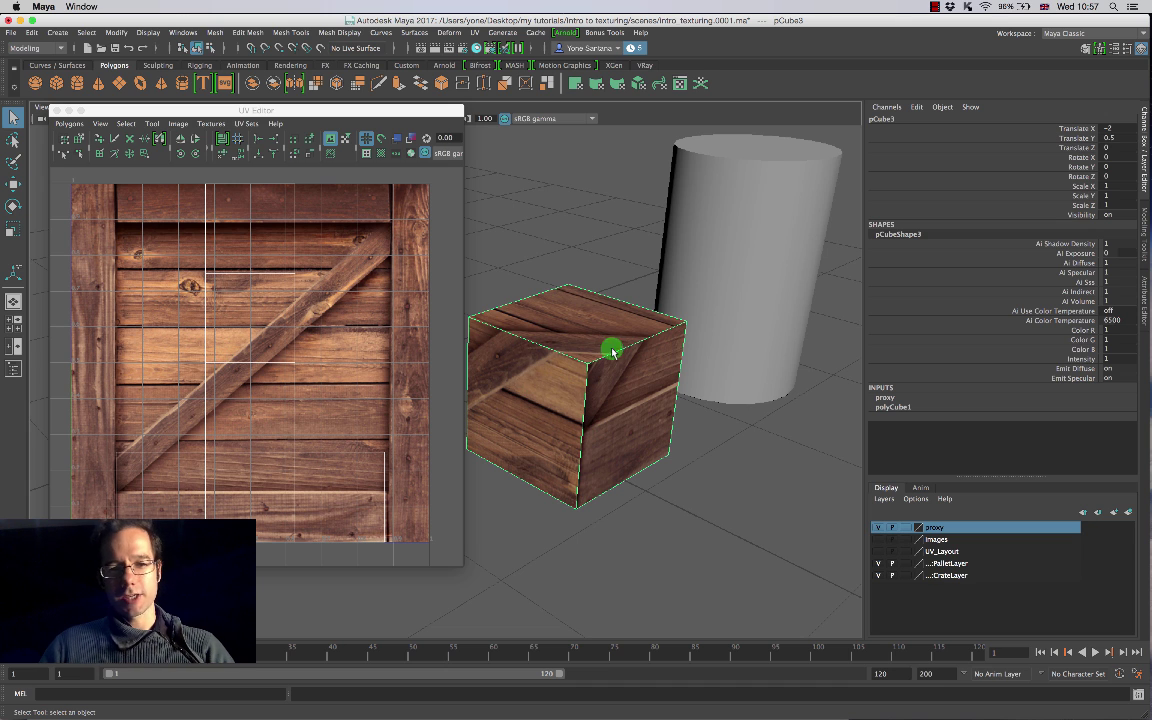
pyautogui.keyDown('alt'); pyautogui.moveTo(558, 386); pyautogui.dragTo(617, 375, button='middle'); pyautogui.keyUp('alt')
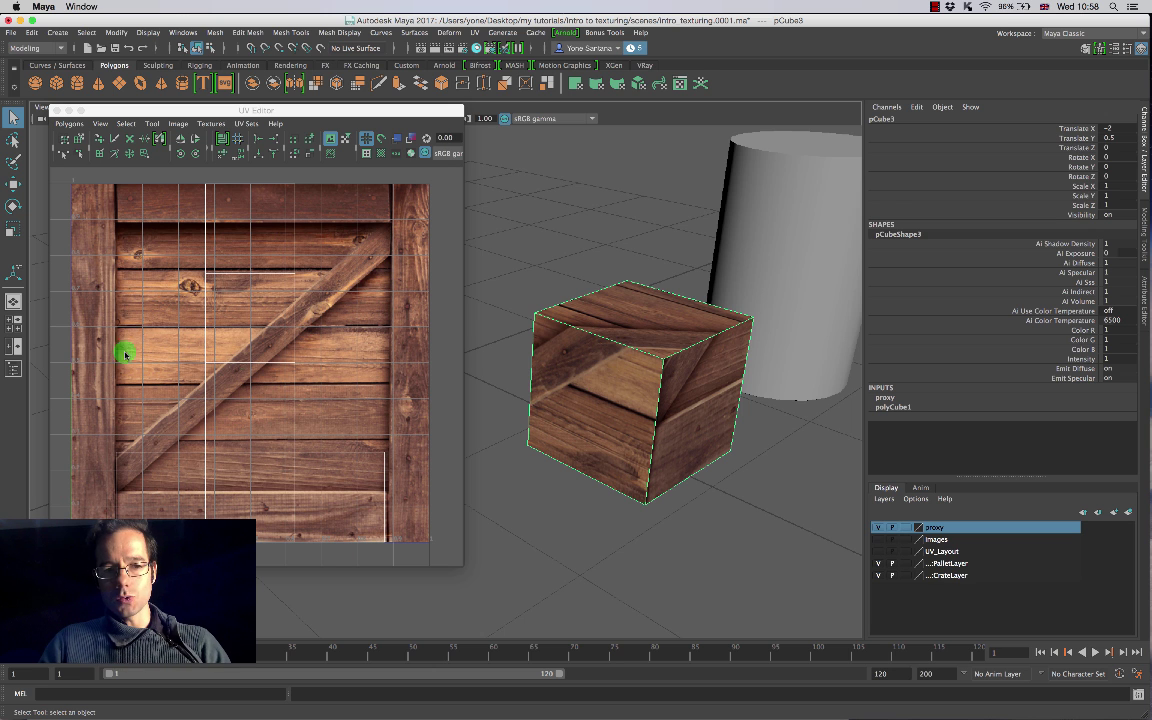
# Step: Compare individual face outlines in the UV layout with the wood shown on the cube's matching faces
pyautogui.scroll(2, 268, 420)
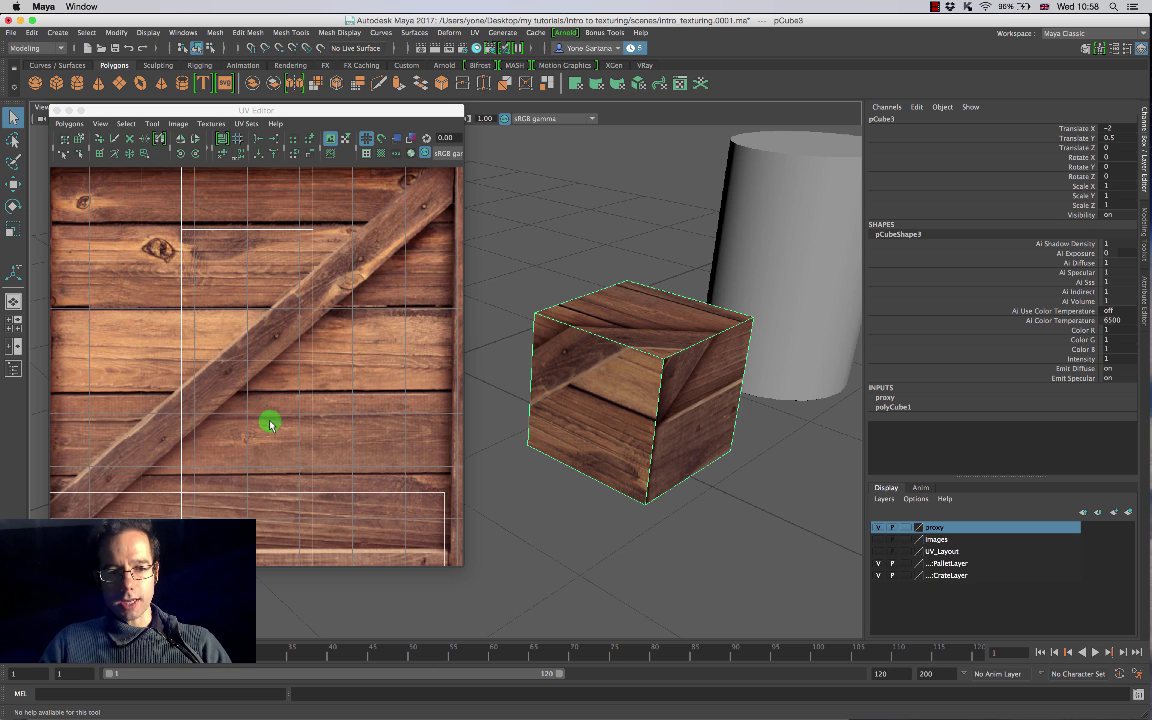
pyautogui.keyDown('alt'); pyautogui.moveTo(586, 429); pyautogui.dragTo(591, 342); pyautogui.keyUp('alt')
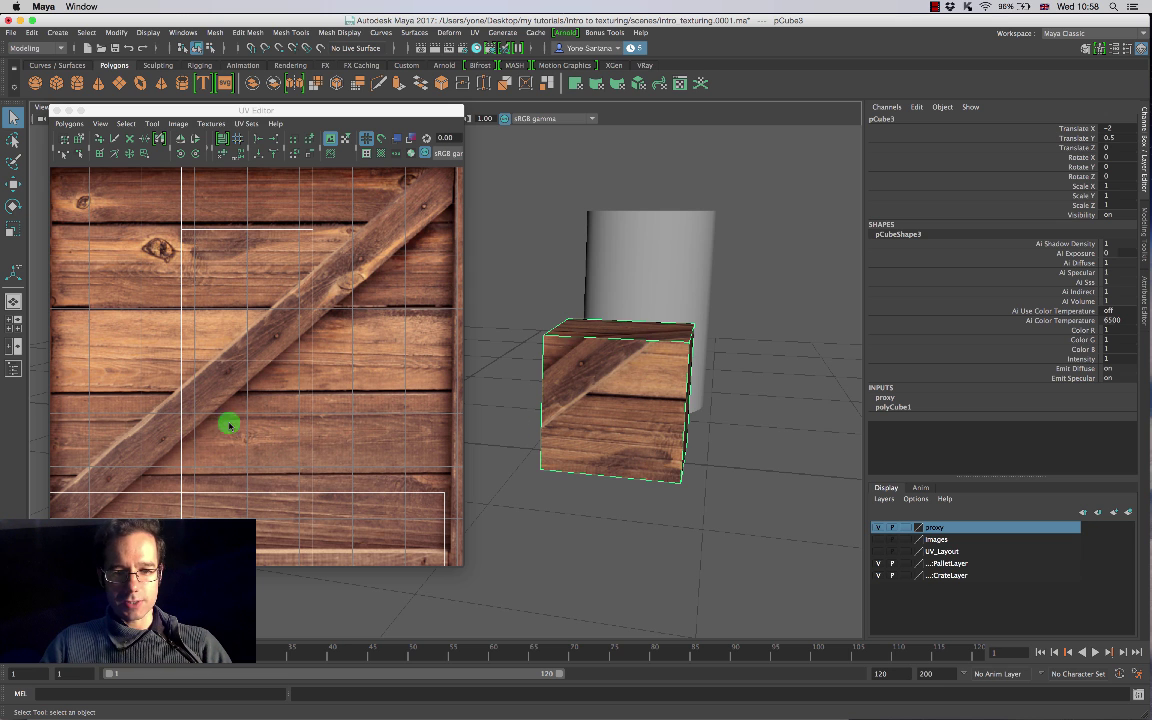
pyautogui.scroll(6, 229, 425)
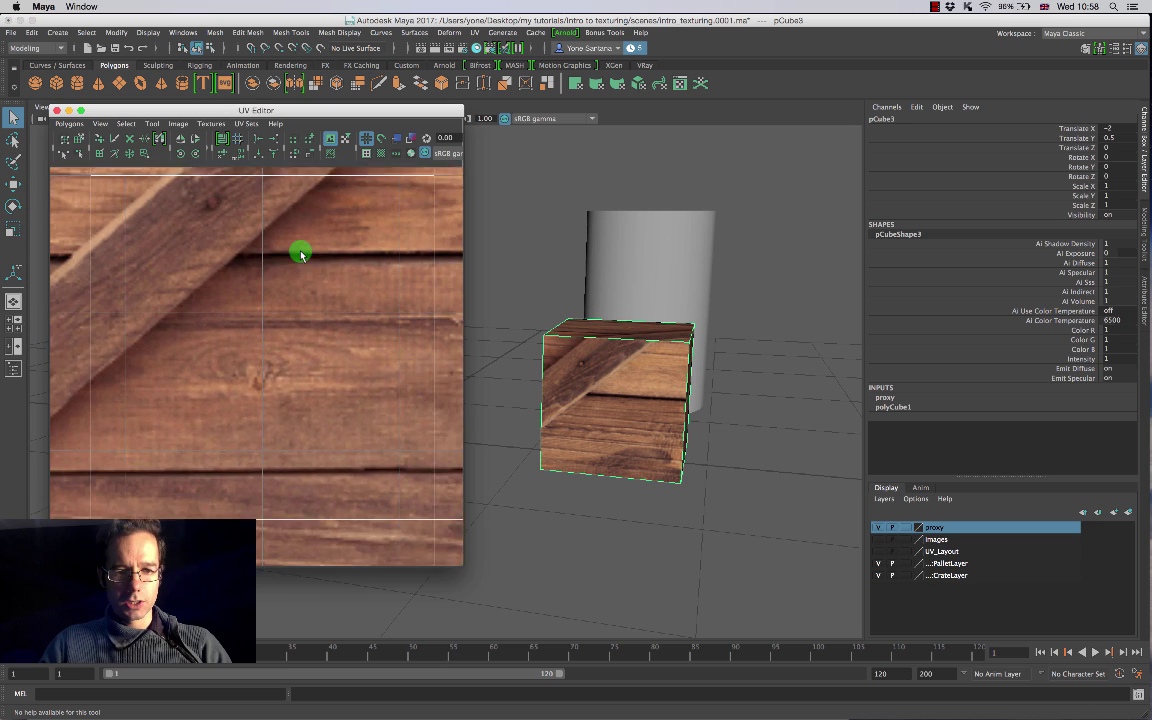
pyautogui.keyDown('alt'); pyautogui.moveTo(301, 254); pyautogui.dragTo(302, 292, button='middle'); pyautogui.keyUp('alt')
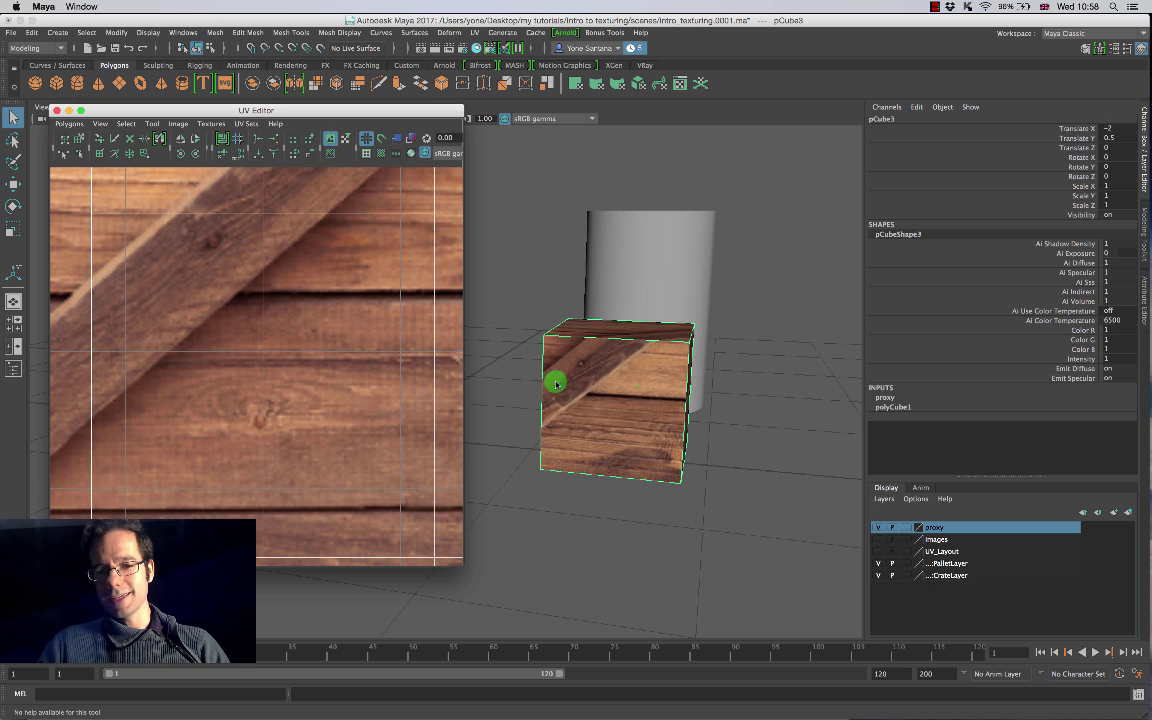
pyautogui.scroll(-5, 283, 378)
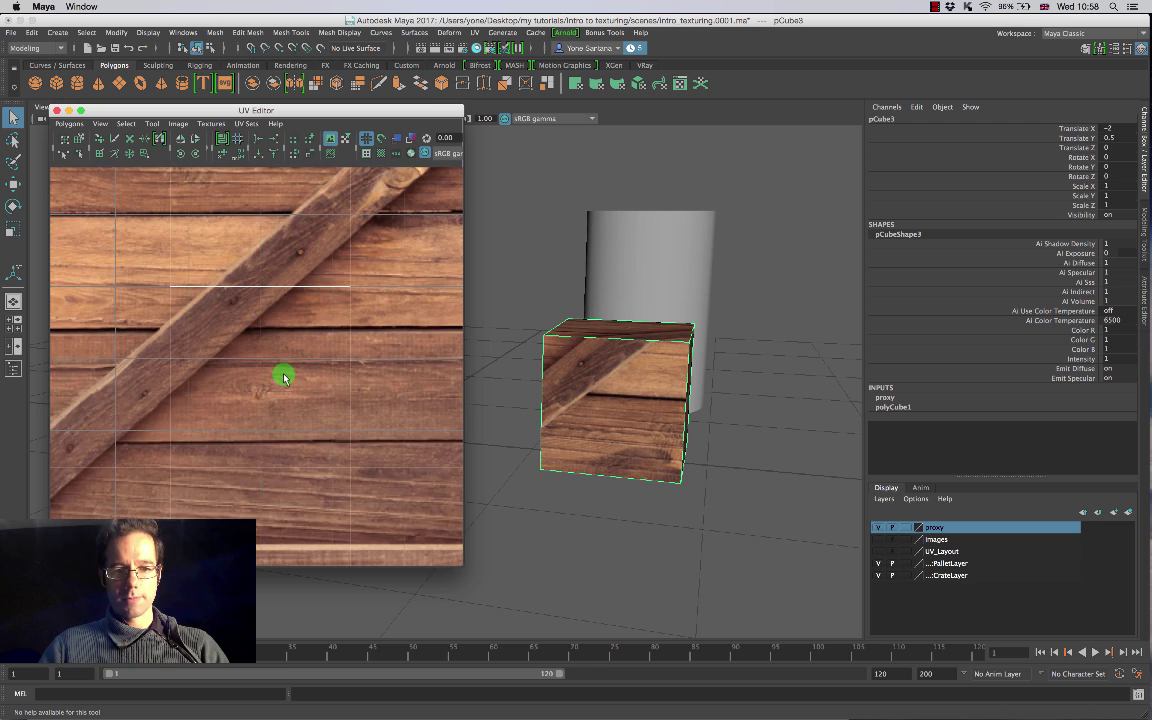
pyautogui.keyDown('alt'); pyautogui.moveTo(283, 380); pyautogui.dragTo(288, 332, button='middle'); pyautogui.keyUp('alt')
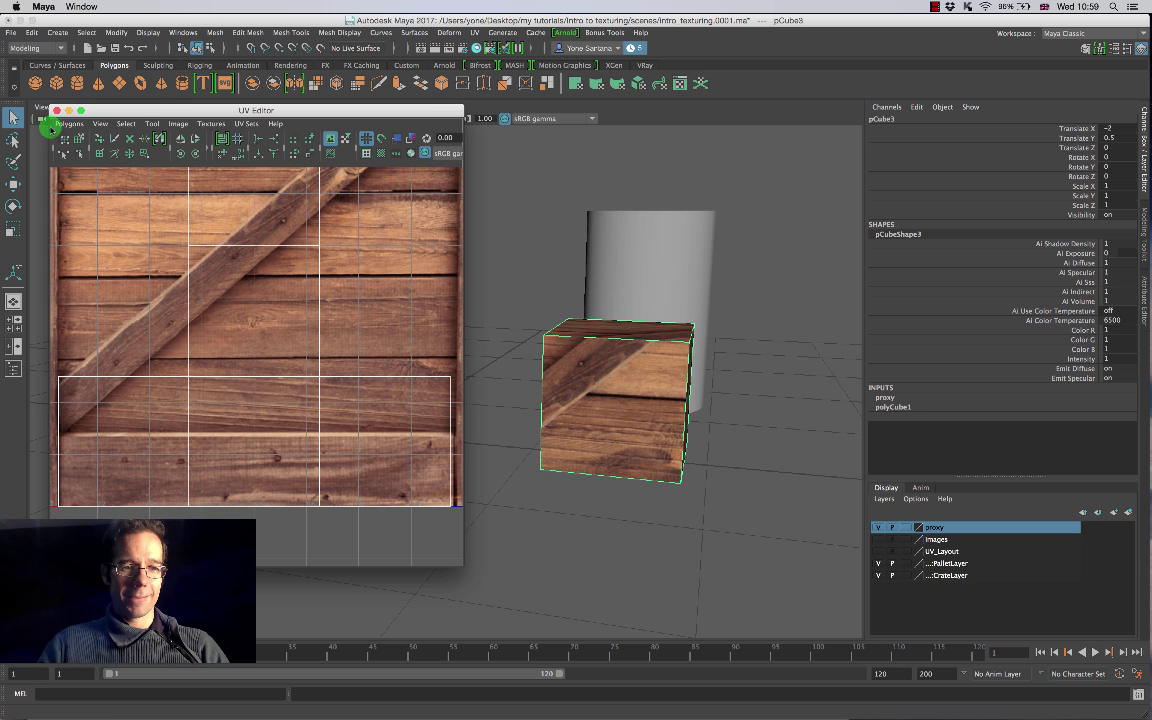
pyautogui.click(77, 125)
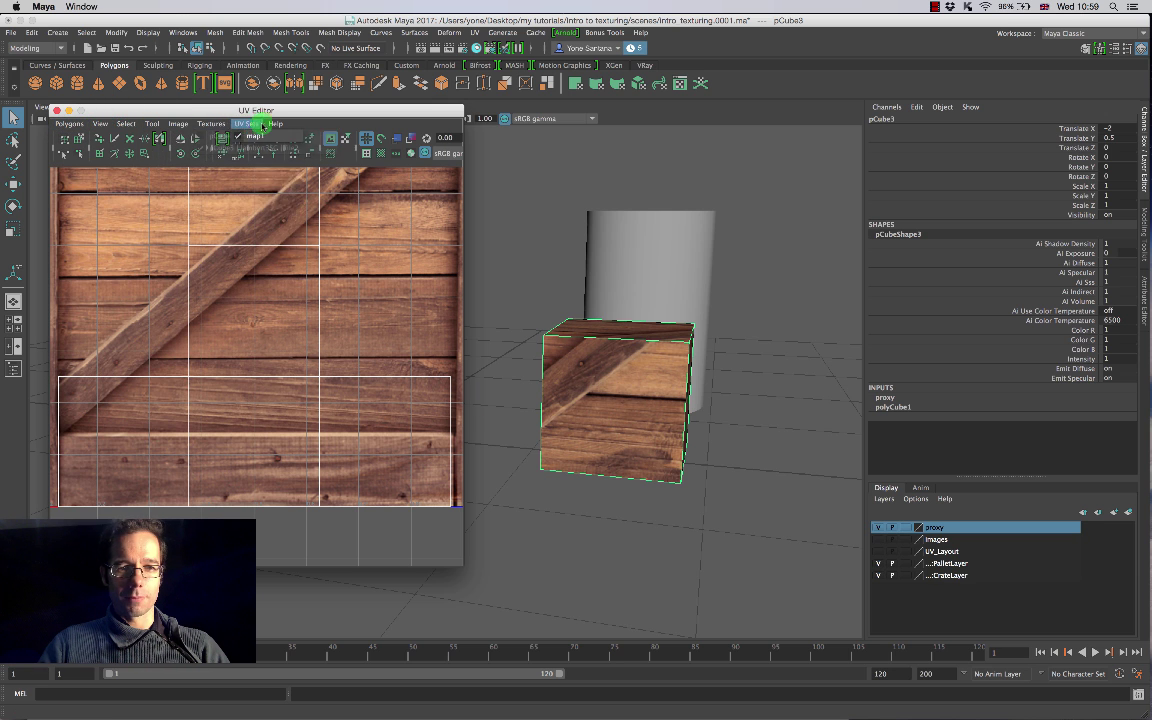
pyautogui.click(478, 33)
pyautogui.click(478, 33)
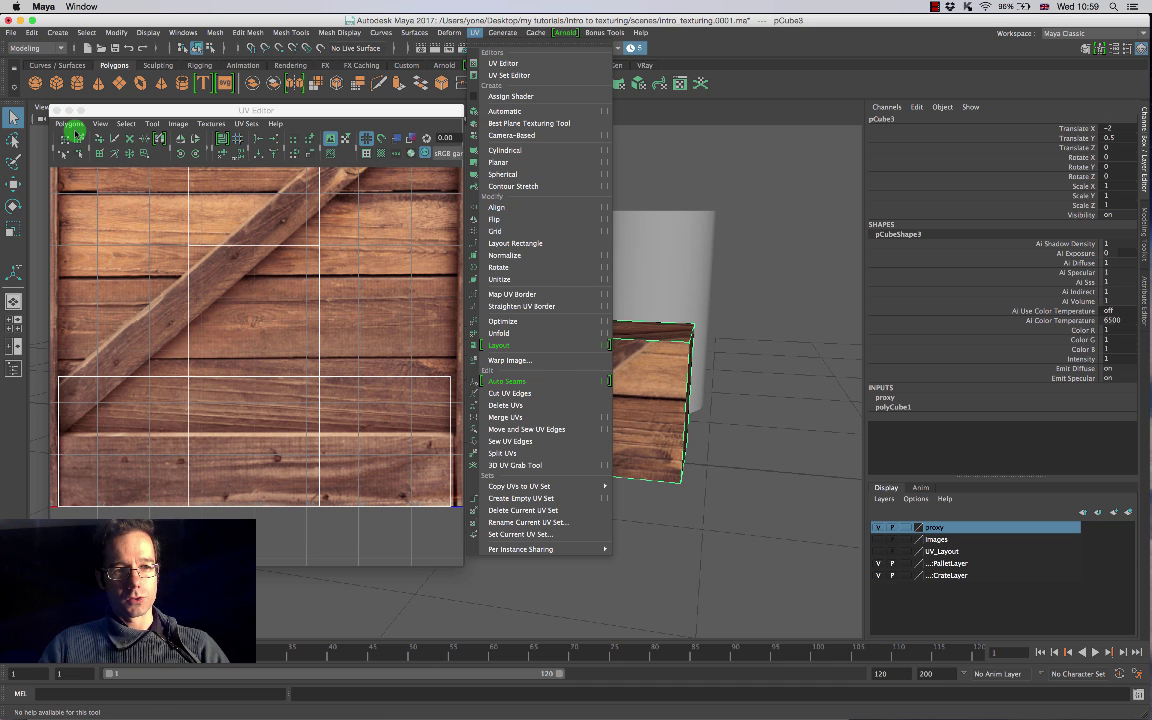
pyautogui.click(70, 125)
pyautogui.click(70, 125)
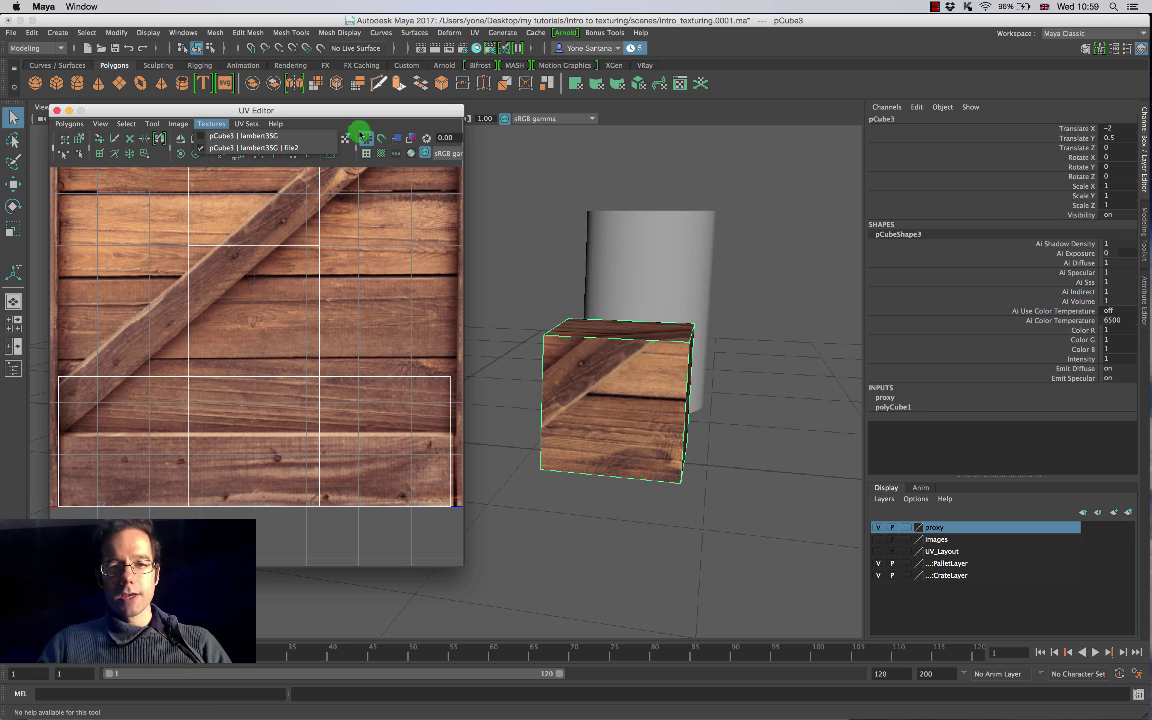
pyautogui.click(337, 327)
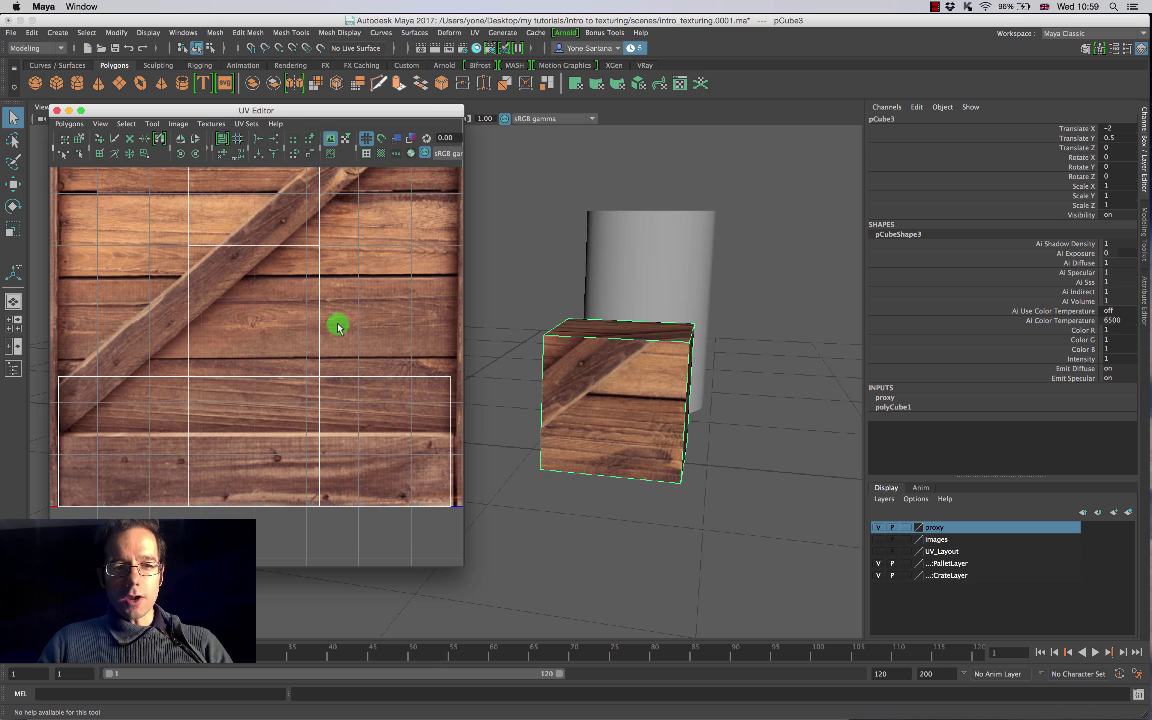
pyautogui.scroll(-5, 337, 327)
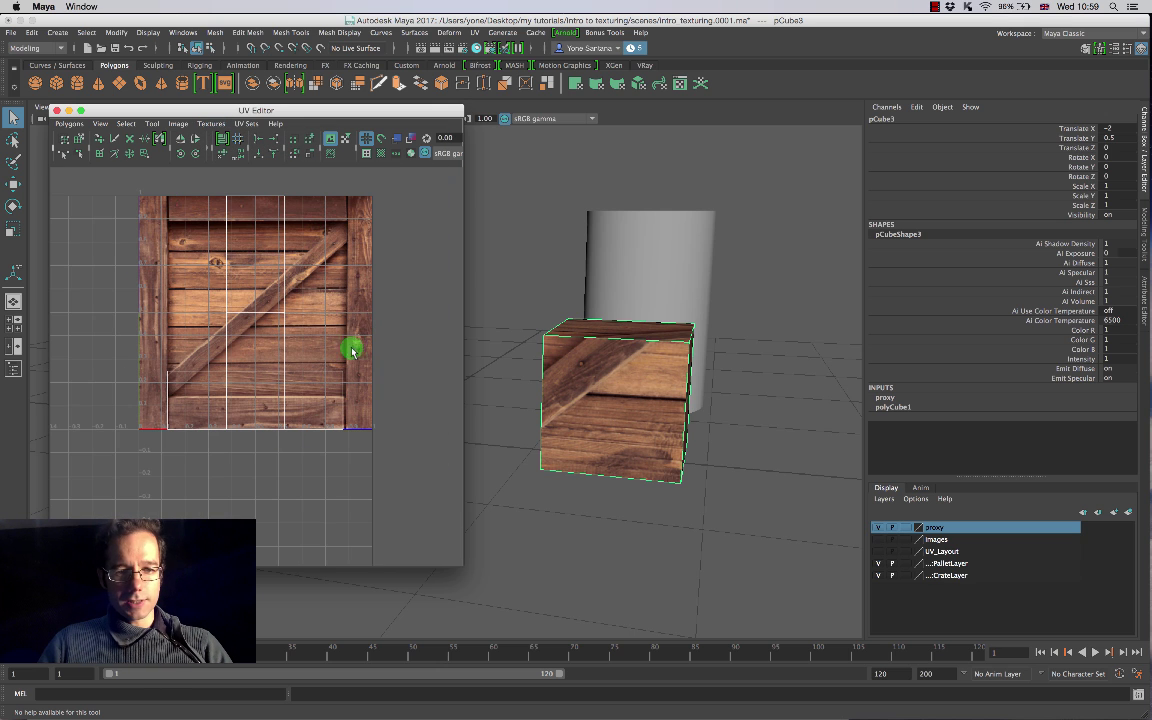
pyautogui.keyDown('alt'); pyautogui.moveTo(664, 381); pyautogui.dragTo(589, 408); pyautogui.keyUp('alt')
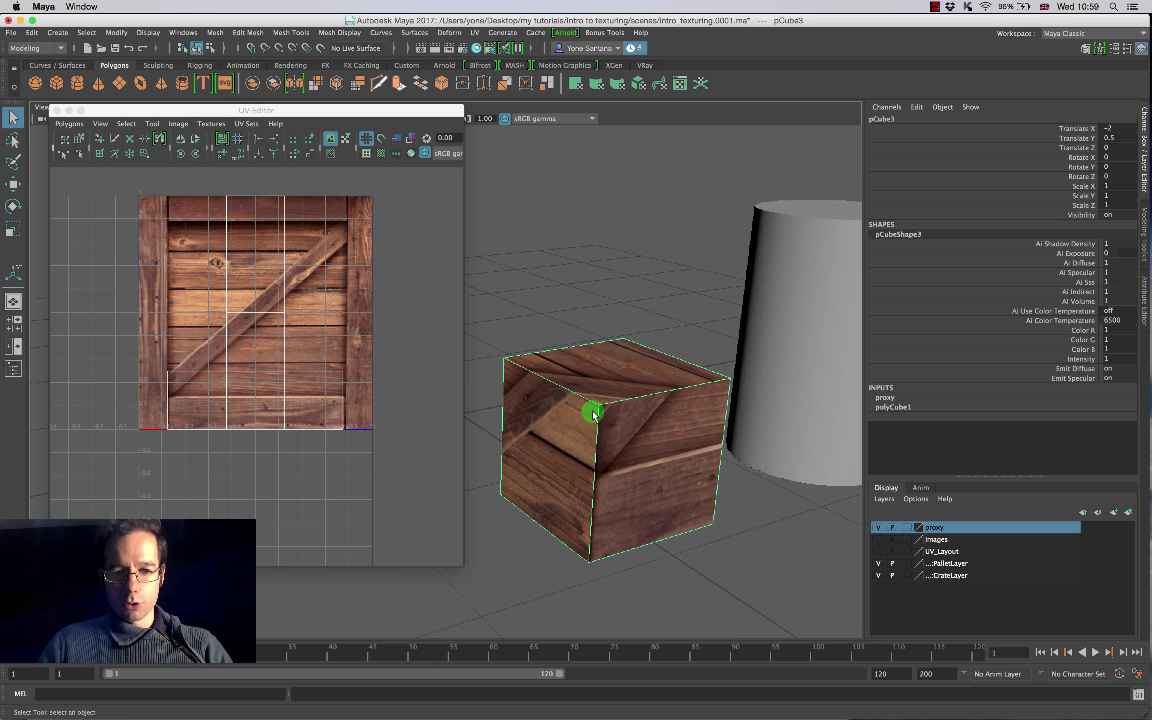
pyautogui.keyDown('alt'); pyautogui.moveTo(672, 448); pyautogui.dragTo(599, 404); pyautogui.keyUp('alt')
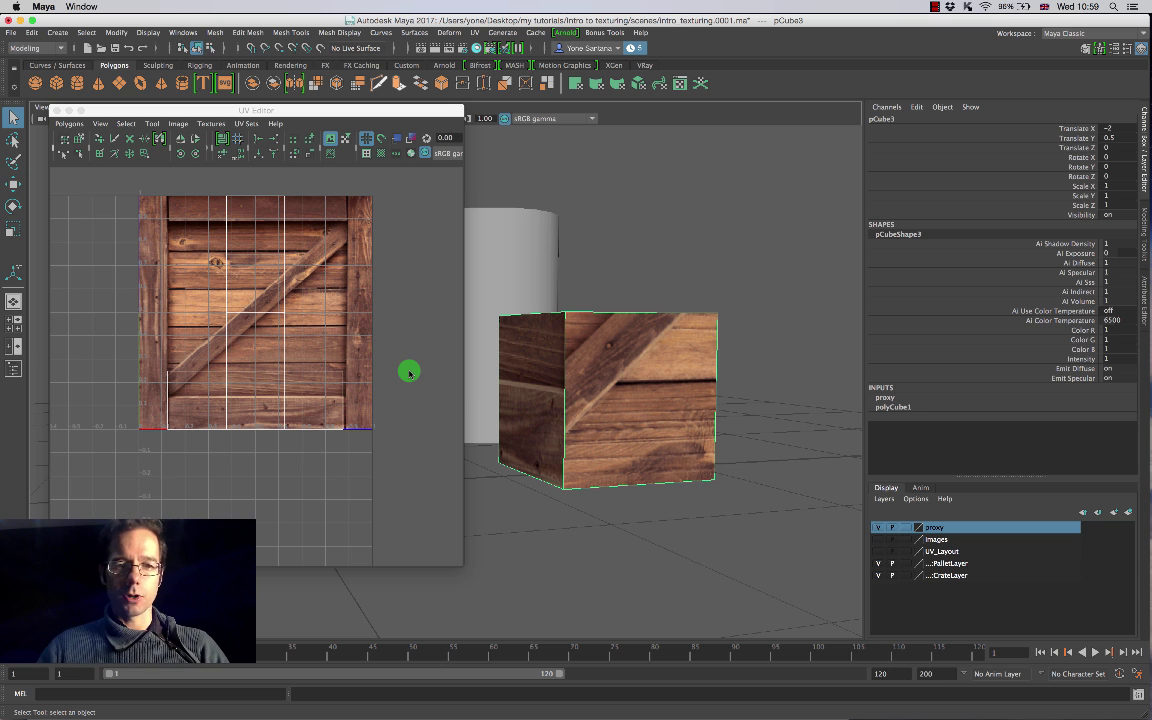
# Step: Detach the main UV menu as a floating window and place it beside the repositioned UV Editor
pyautogui.moveTo(114, 112); pyautogui.dragTo(257, 116)
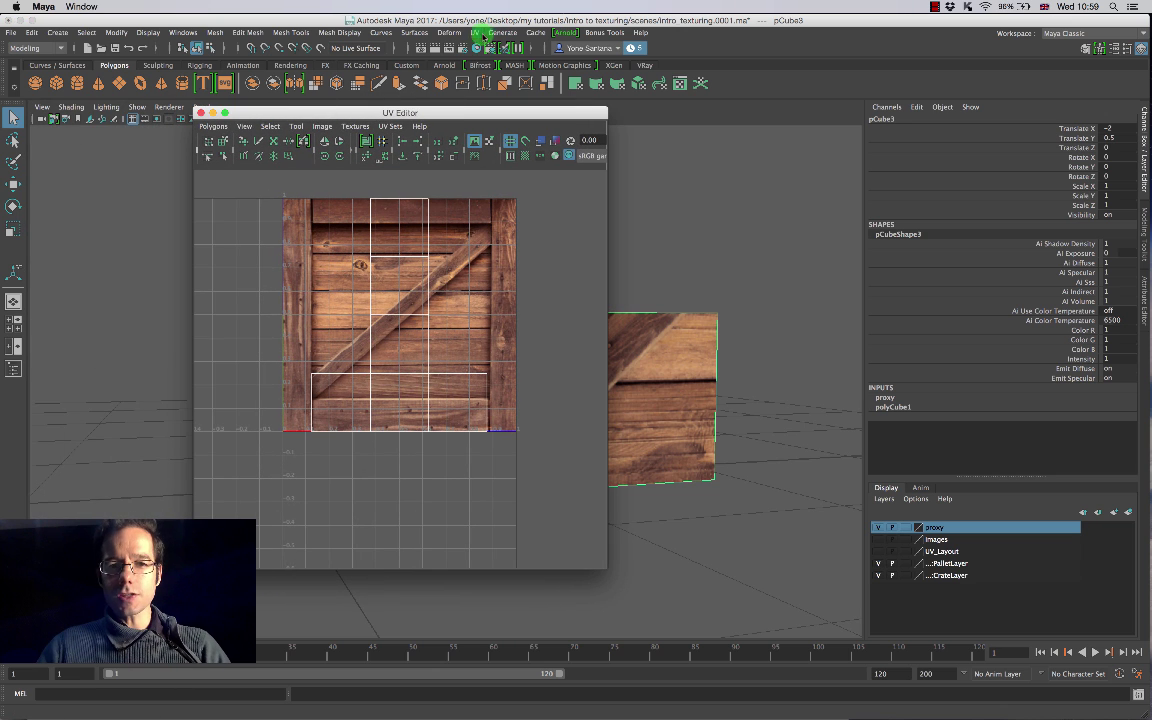
pyautogui.click(475, 32)
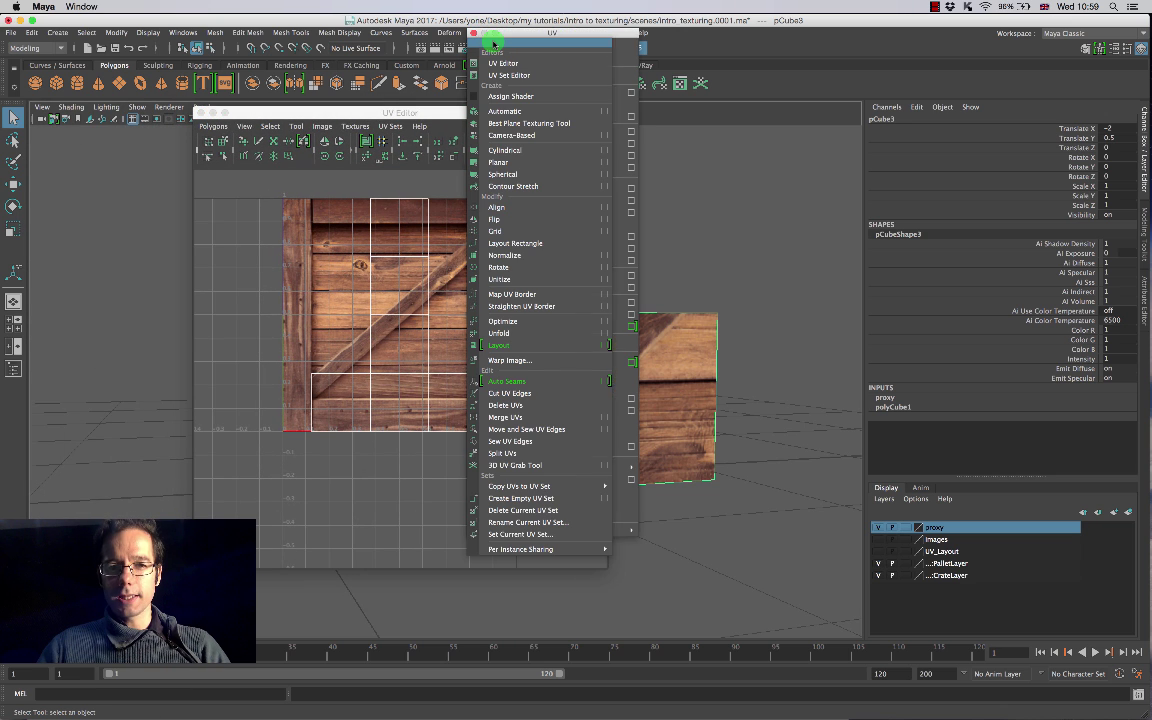
pyautogui.click(493, 43)
pyautogui.moveTo(559, 33); pyautogui.dragTo(120, 101)
pyautogui.click(299, 113)
pyautogui.moveTo(299, 113)
pyautogui.mouseDown()
pyautogui.moveTo(314, 118)
pyautogui.moveTo(304, 137)
pyautogui.mouseUp()
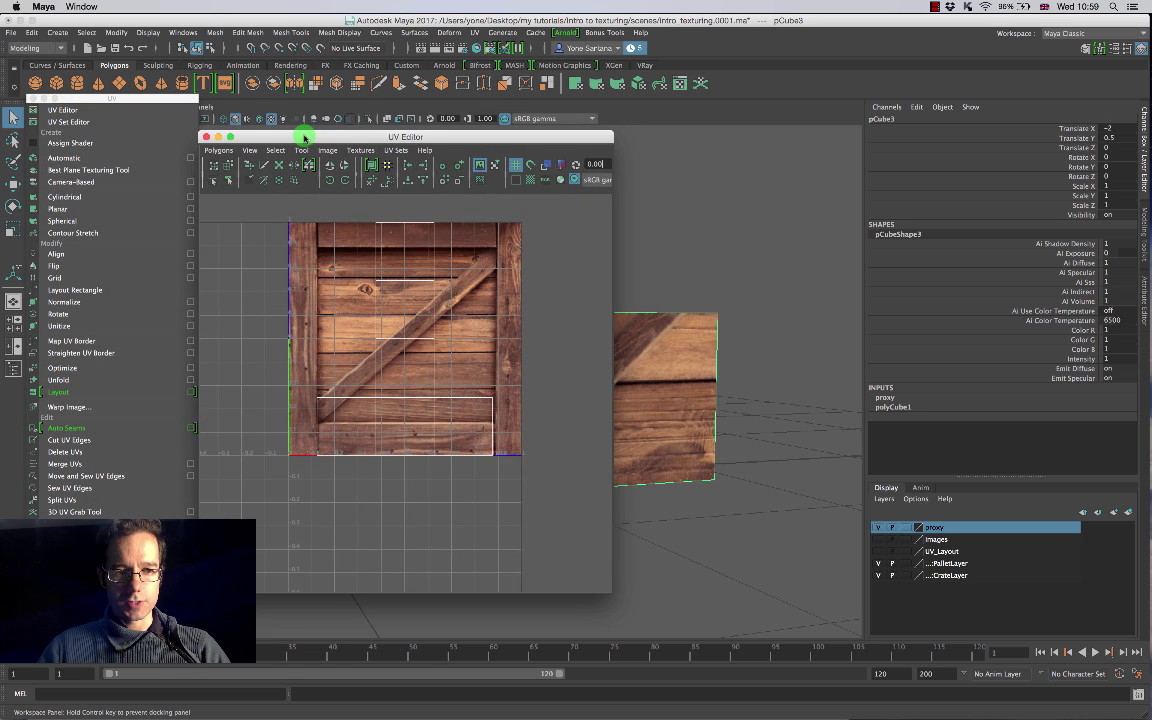
# Step: Narrow the channel box area to widen the viewport, and frame the cube and the crate image side by side
pyautogui.keyDown('alt'); pyautogui.moveTo(628, 394); pyautogui.dragTo(781, 398); pyautogui.keyUp('alt')
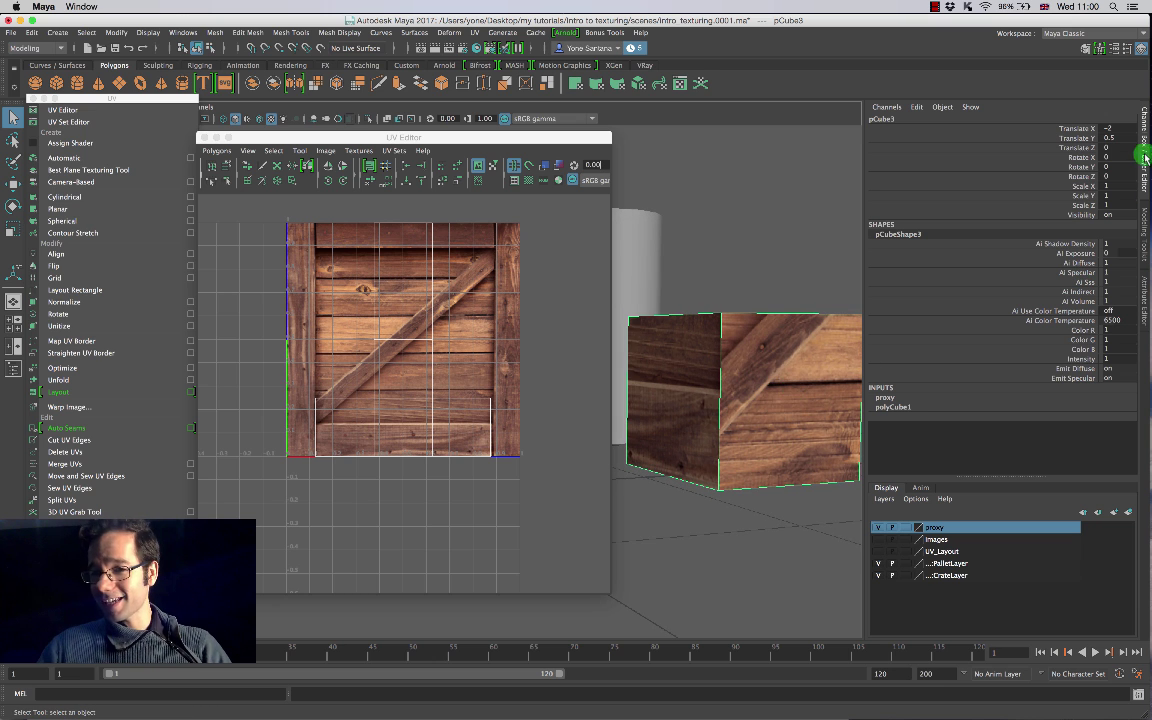
pyautogui.moveTo(864, 197); pyautogui.dragTo(1081, 203)
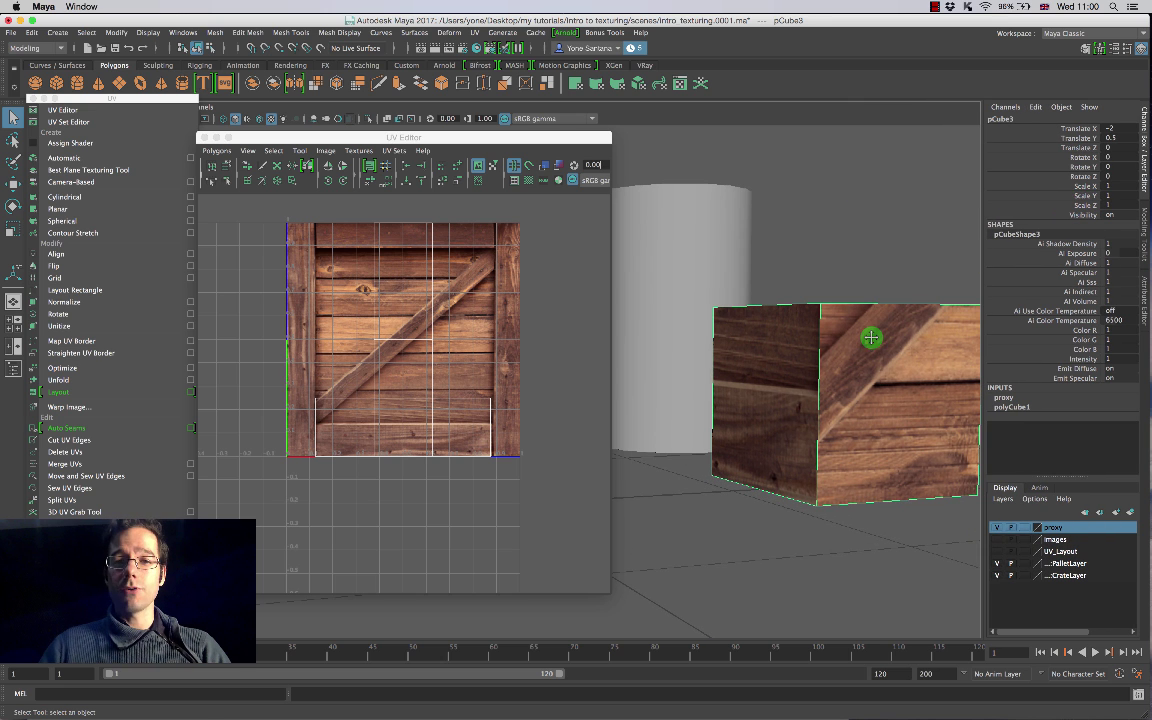
pyautogui.keyDown('alt'); pyautogui.moveTo(874, 334); pyautogui.dragTo(807, 342, button='middle'); pyautogui.keyUp('alt')
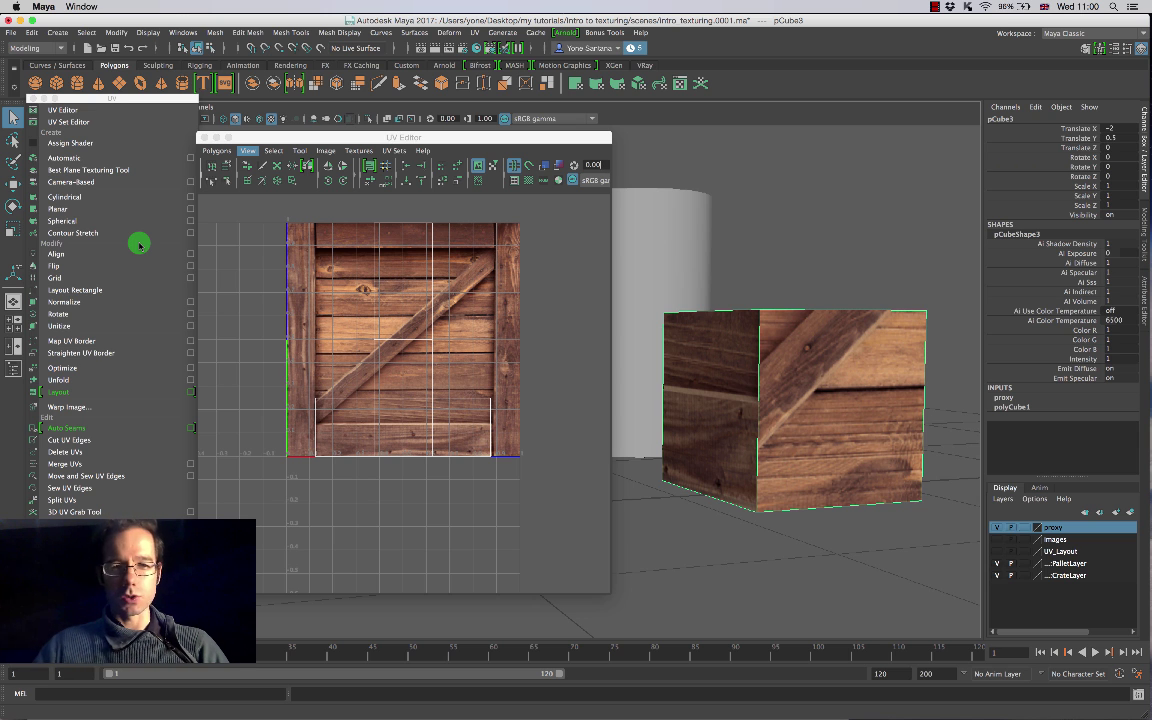
pyautogui.scroll(1, 442, 377)
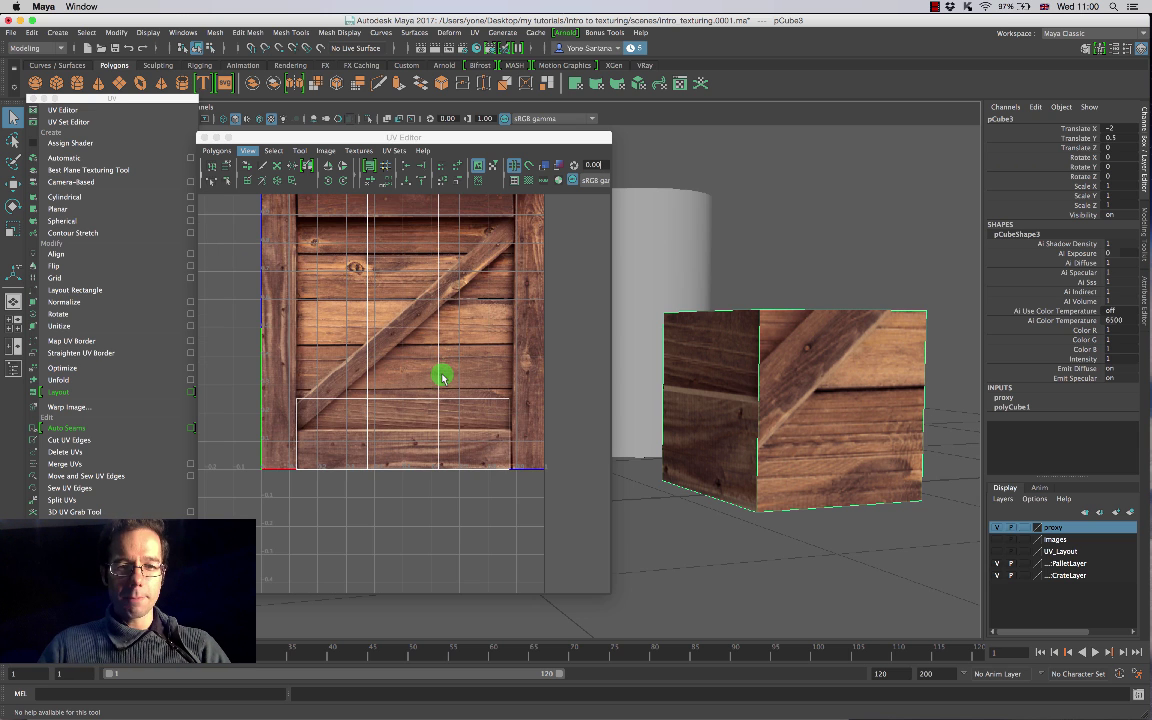
pyautogui.scroll(-2, 441, 376)
pyautogui.scroll(3, 441, 354)
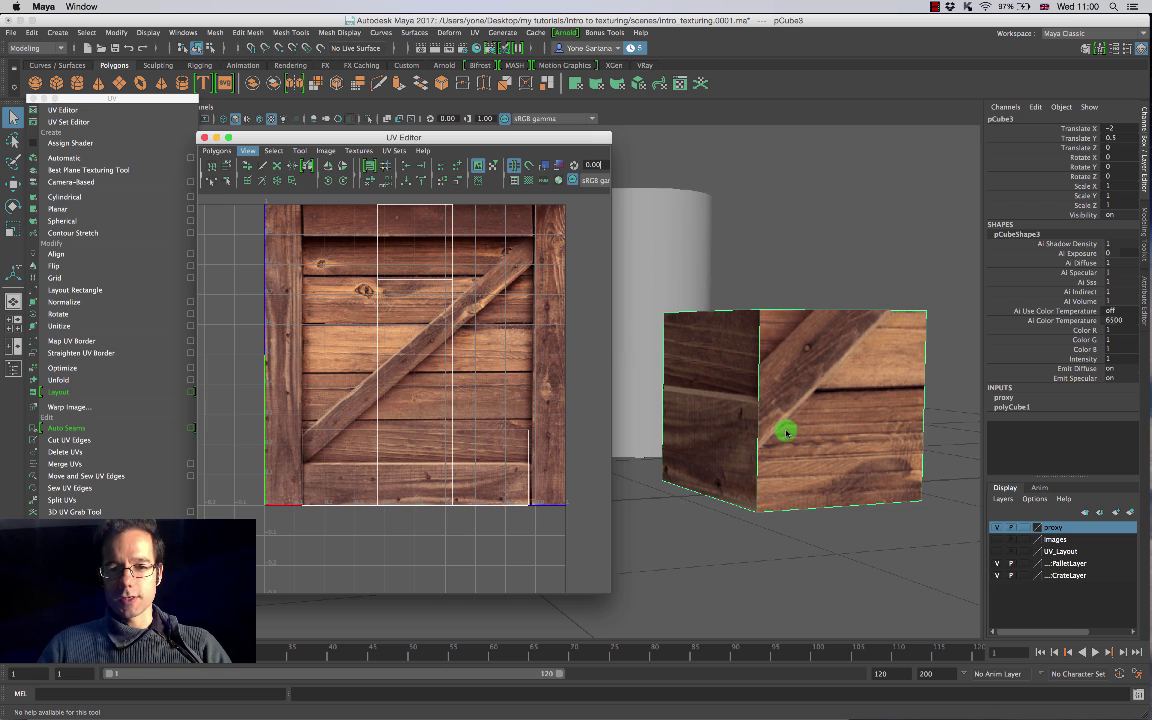
# Step: Switch the cube to face selection and select its front, side and top faces in turn to locate each in the UV layout
pyautogui.rightClick(811, 378)
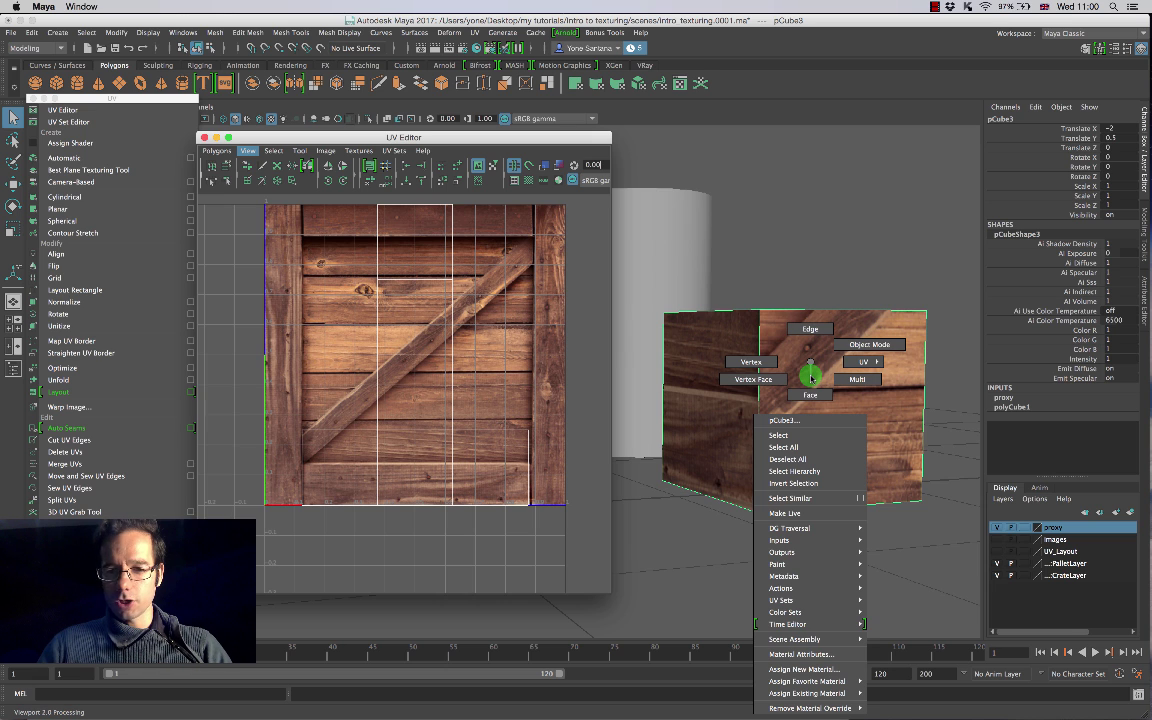
pyautogui.moveTo(811, 378)
pyautogui.mouseDown(button='right')
pyautogui.moveTo(787, 389)
pyautogui.moveTo(833, 343)
pyautogui.moveTo(832, 395)
pyautogui.moveTo(773, 404)
pyautogui.moveTo(812, 398)
pyautogui.mouseUp(button='right')
pyautogui.click(811, 364)
pyautogui.click(798, 372)
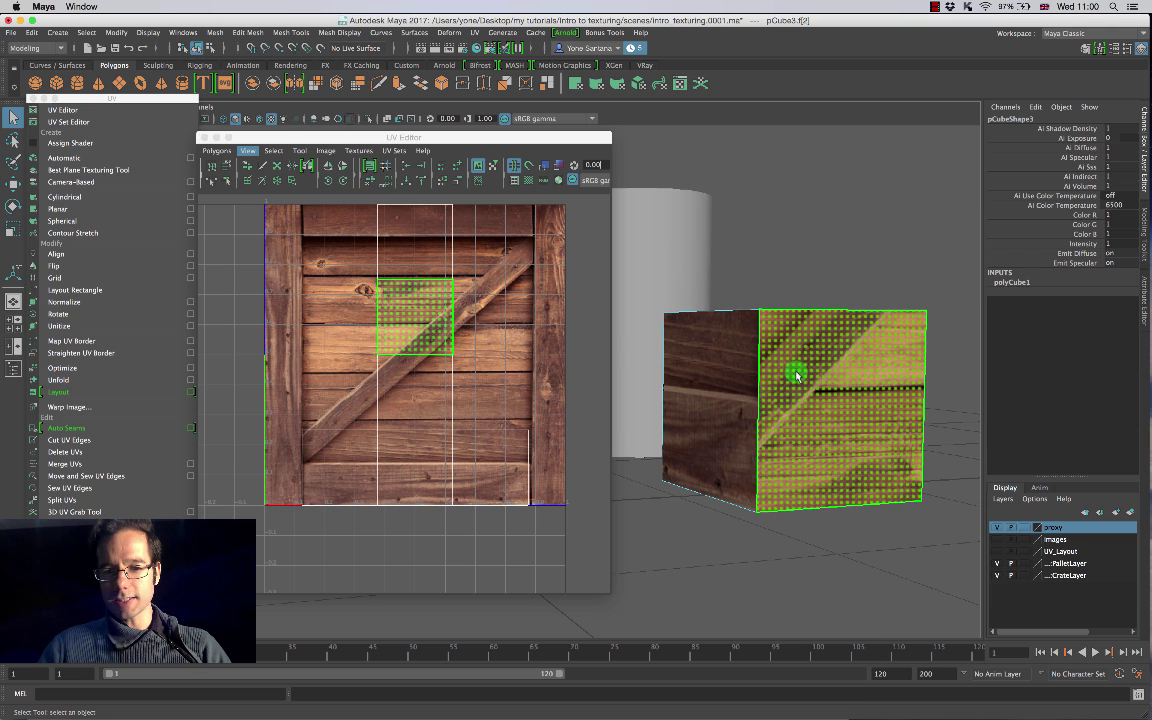
pyautogui.click(731, 389)
pyautogui.keyDown('alt'); pyautogui.moveTo(820, 355); pyautogui.dragTo(819, 321); pyautogui.keyUp('alt')
pyautogui.click(848, 264)
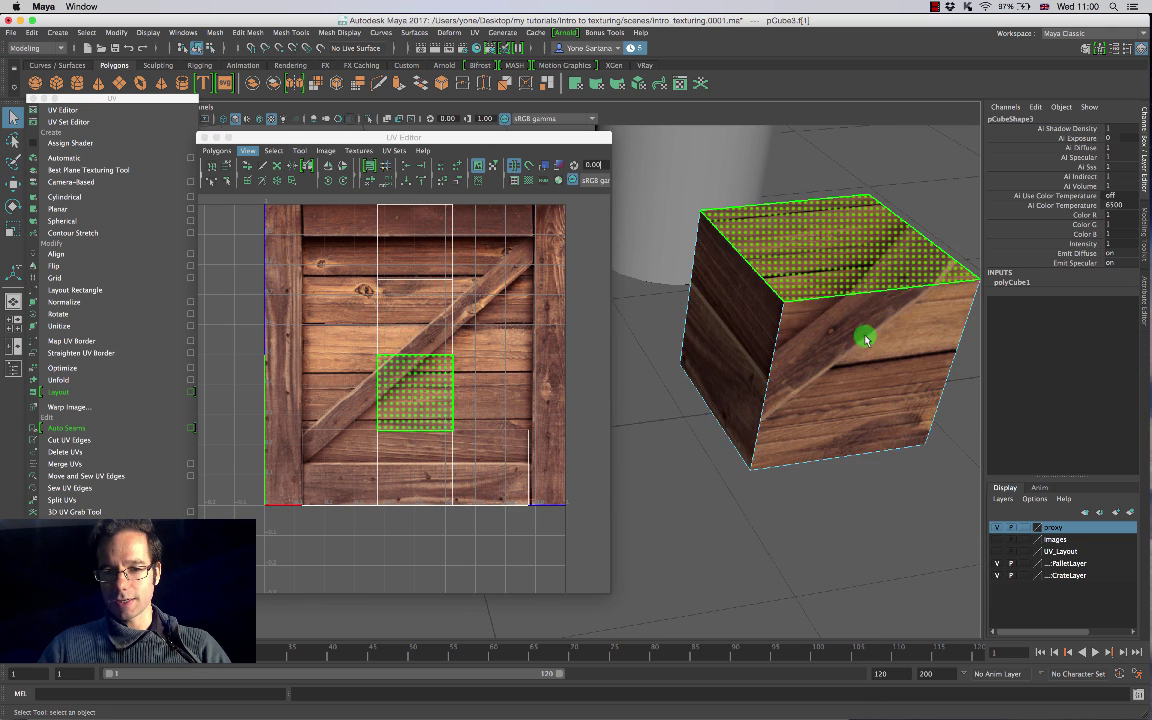
pyautogui.keyDown('alt'); pyautogui.moveTo(886, 405); pyautogui.dragTo(831, 375); pyautogui.keyUp('alt')
pyautogui.keyDown('alt'); pyautogui.moveTo(846, 392); pyautogui.dragTo(688, 350, button='middle'); pyautogui.keyUp('alt')
pyautogui.click(775, 367)
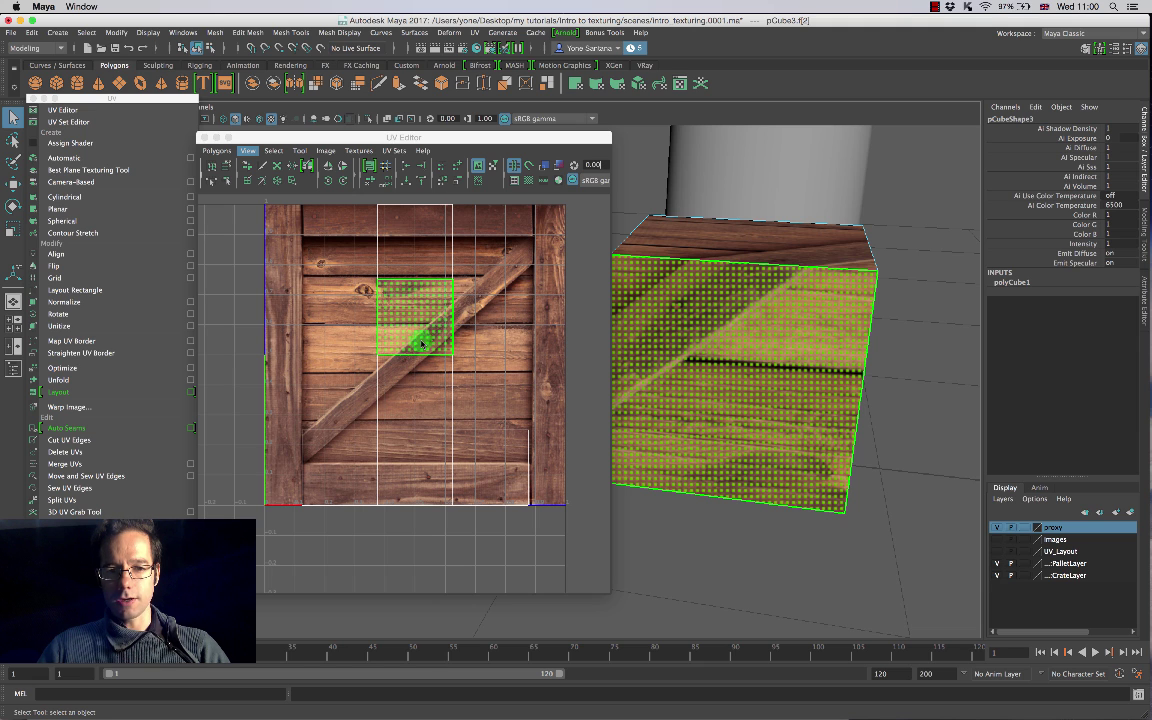
# Step: Switch the UV Editor to face selection and select individual UV faces to identify the matching faces on the cube
pyautogui.click(421, 390)
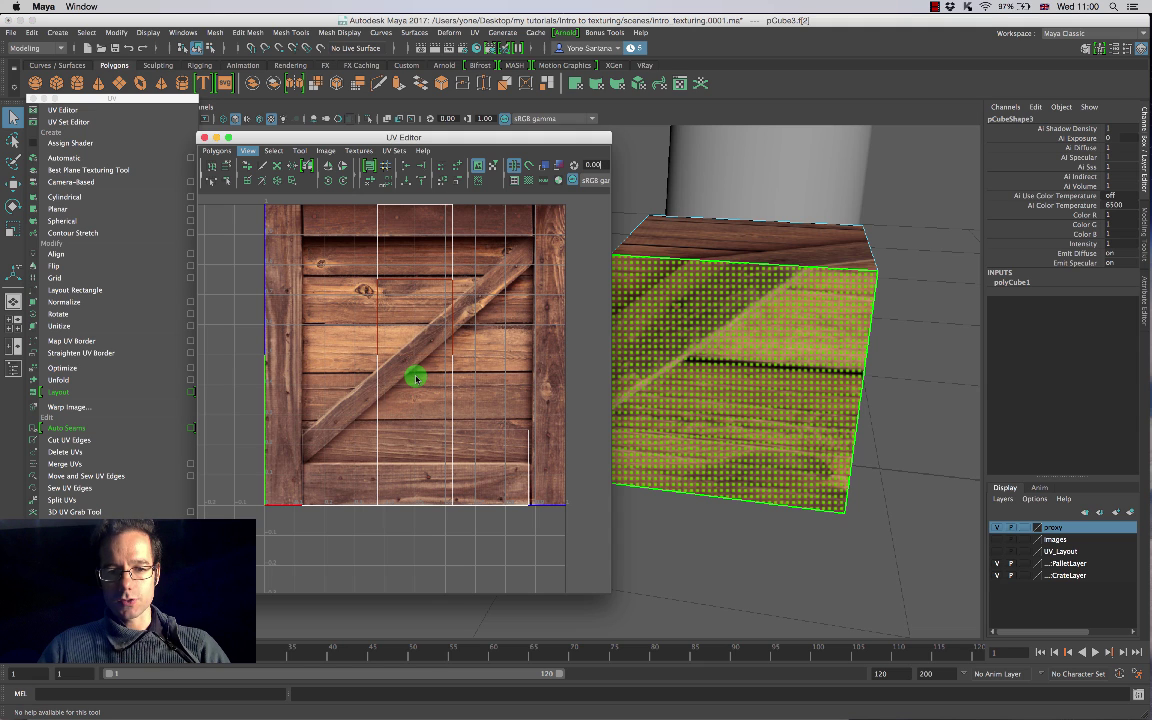
pyautogui.moveTo(416, 378); pyautogui.dragTo(419, 406, button='right')
pyautogui.click(404, 343)
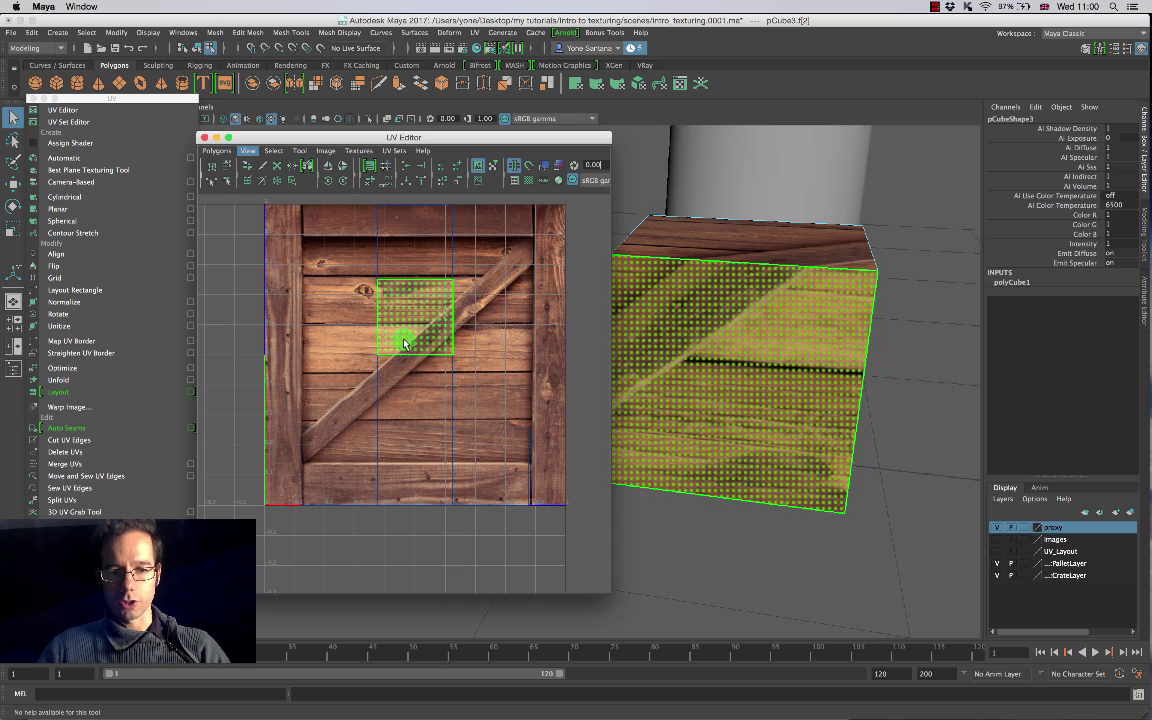
pyautogui.click(419, 404)
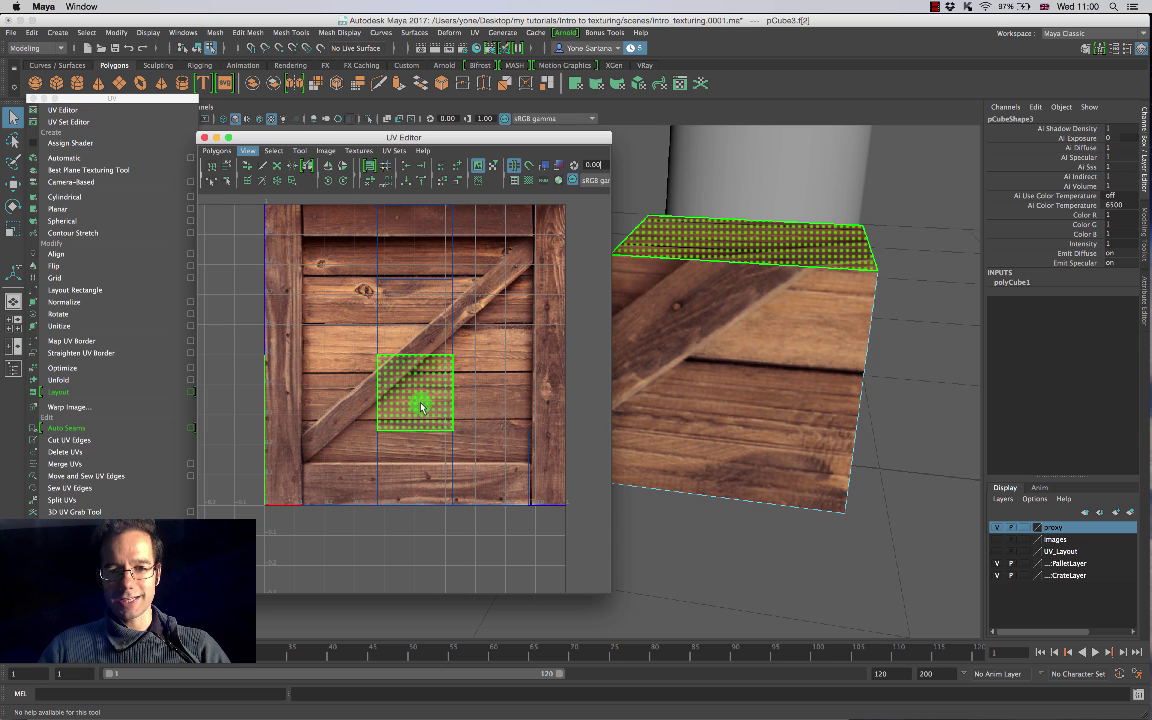
pyautogui.keyDown('alt'); pyautogui.moveTo(640, 360); pyautogui.dragTo(780, 400); pyautogui.keyUp('alt')
pyautogui.click(464, 441)
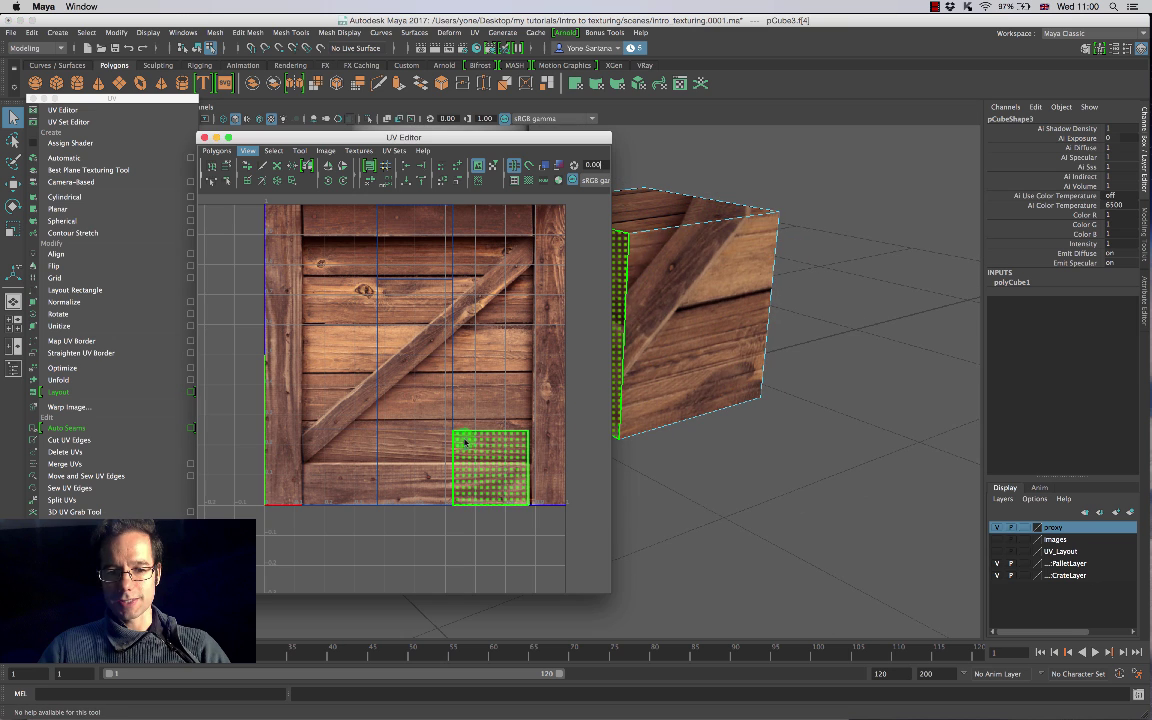
pyautogui.click(415, 455)
pyautogui.click(415, 391)
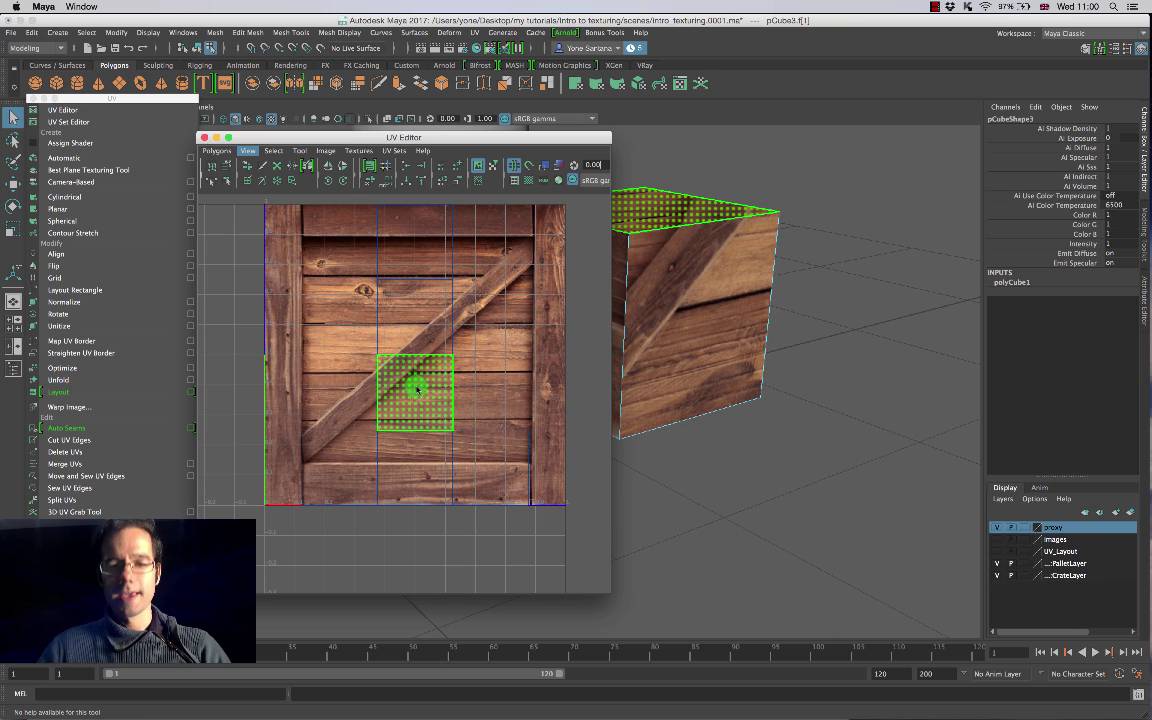
pyautogui.click(436, 326)
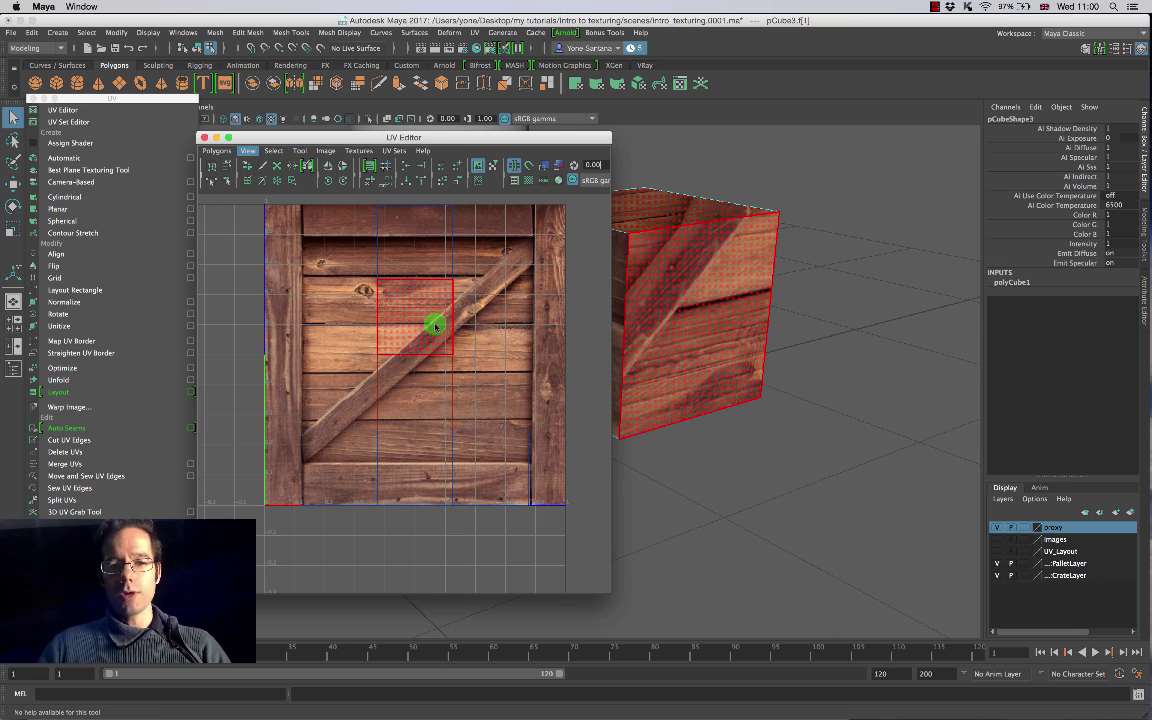
# Step: Select the front face's four UVs in the UV Editor, try moving them slightly up and sideways, and undo the move
pyautogui.moveTo(425, 307); pyautogui.dragTo(489, 309, button='right')
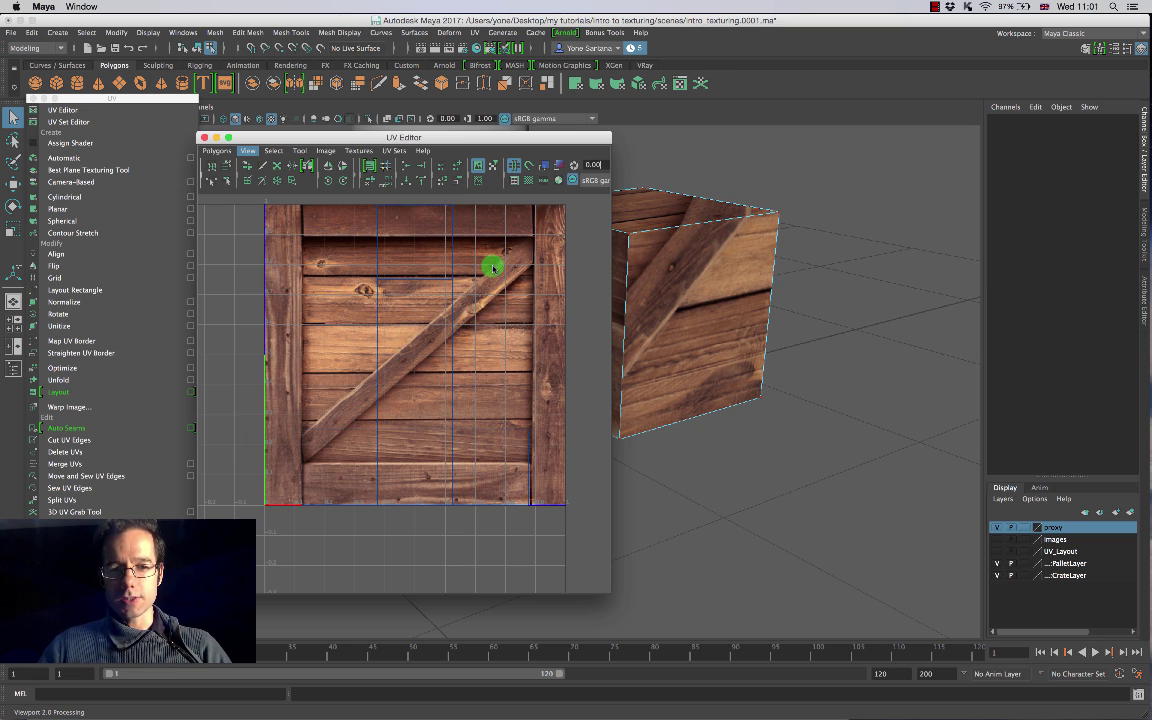
pyautogui.moveTo(491, 265); pyautogui.dragTo(326, 296)
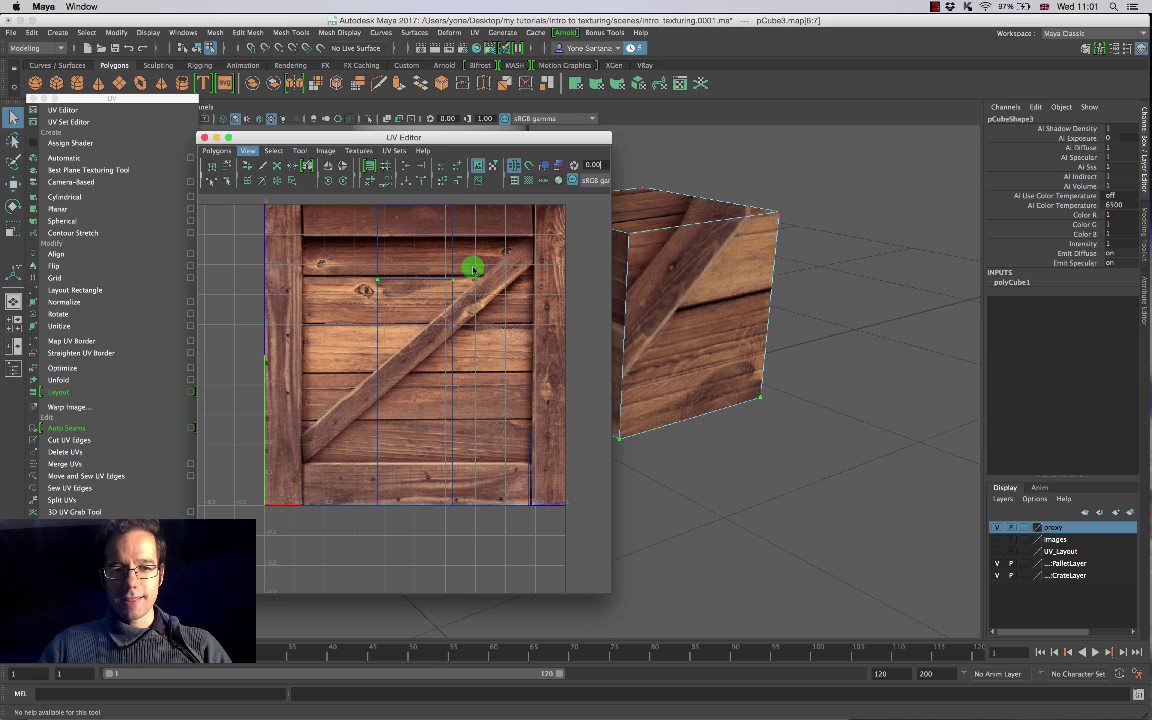
pyautogui.moveTo(497, 257); pyautogui.dragTo(329, 373)
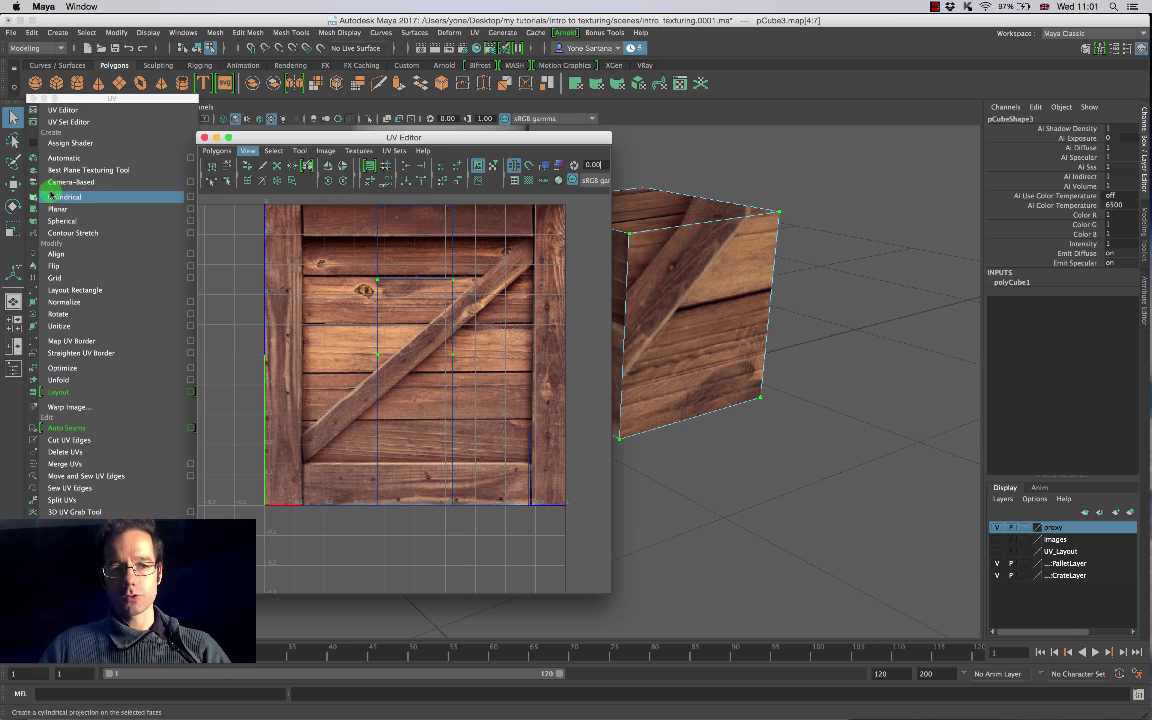
pyautogui.press('w')
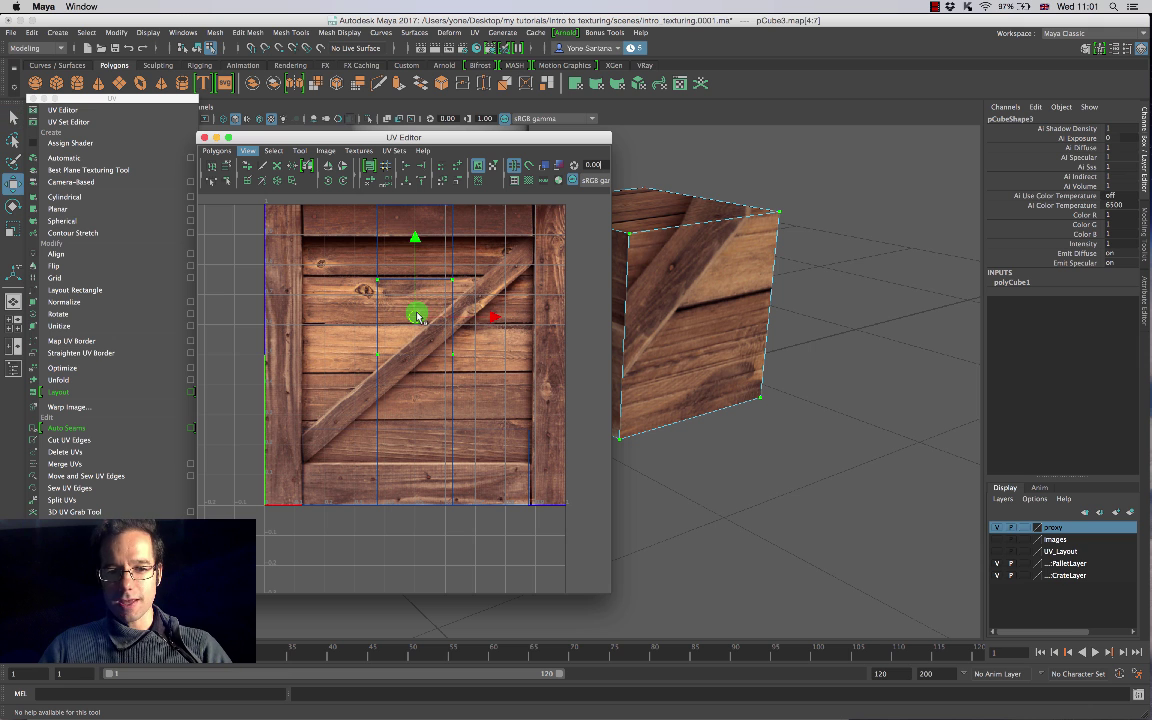
pyautogui.moveTo(418, 317)
pyautogui.mouseDown()
pyautogui.moveTo(402, 318)
pyautogui.moveTo(430, 299)
pyautogui.moveTo(436, 325)
pyautogui.moveTo(399, 319)
pyautogui.moveTo(437, 303)
pyautogui.moveTo(429, 337)
pyautogui.moveTo(400, 322)
pyautogui.moveTo(427, 301)
pyautogui.moveTo(437, 342)
pyautogui.moveTo(375, 314)
pyautogui.moveTo(452, 325)
pyautogui.moveTo(372, 302)
pyautogui.moveTo(433, 311)
pyautogui.mouseUp()
pyautogui.press('z')
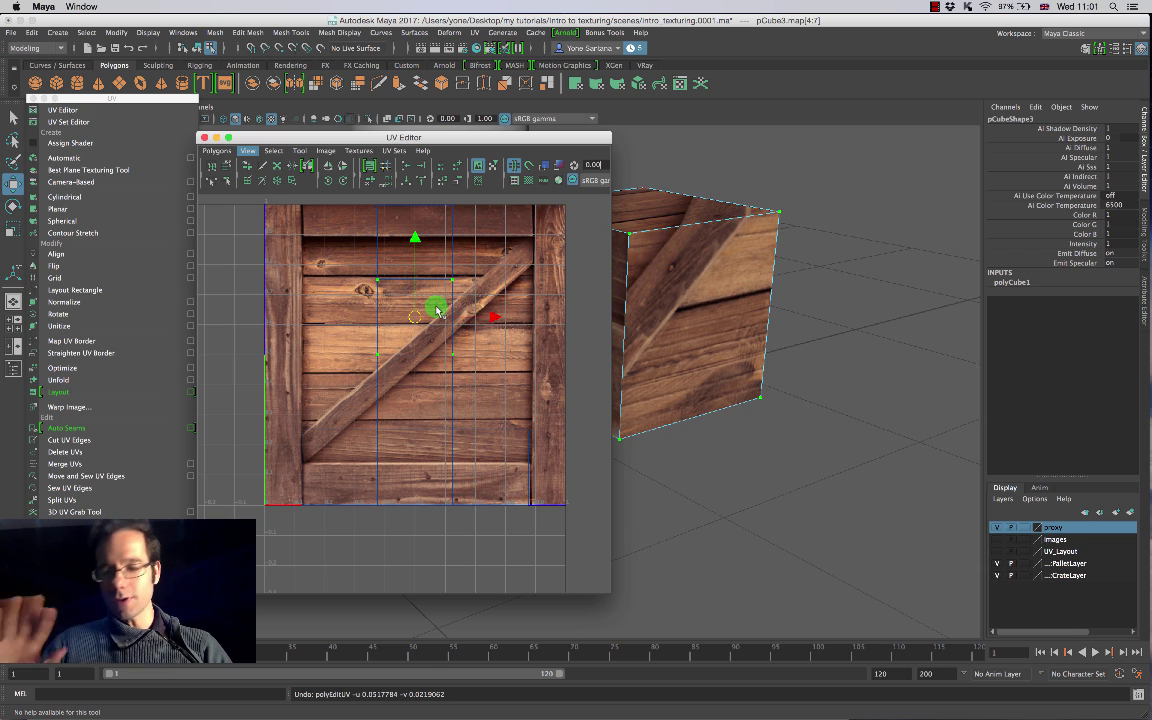
# Step: Switch the UV Editor to vertex selection, try moving the two vertices on the front face's upper UV edge, and undo the move
pyautogui.rightClick(454, 283)
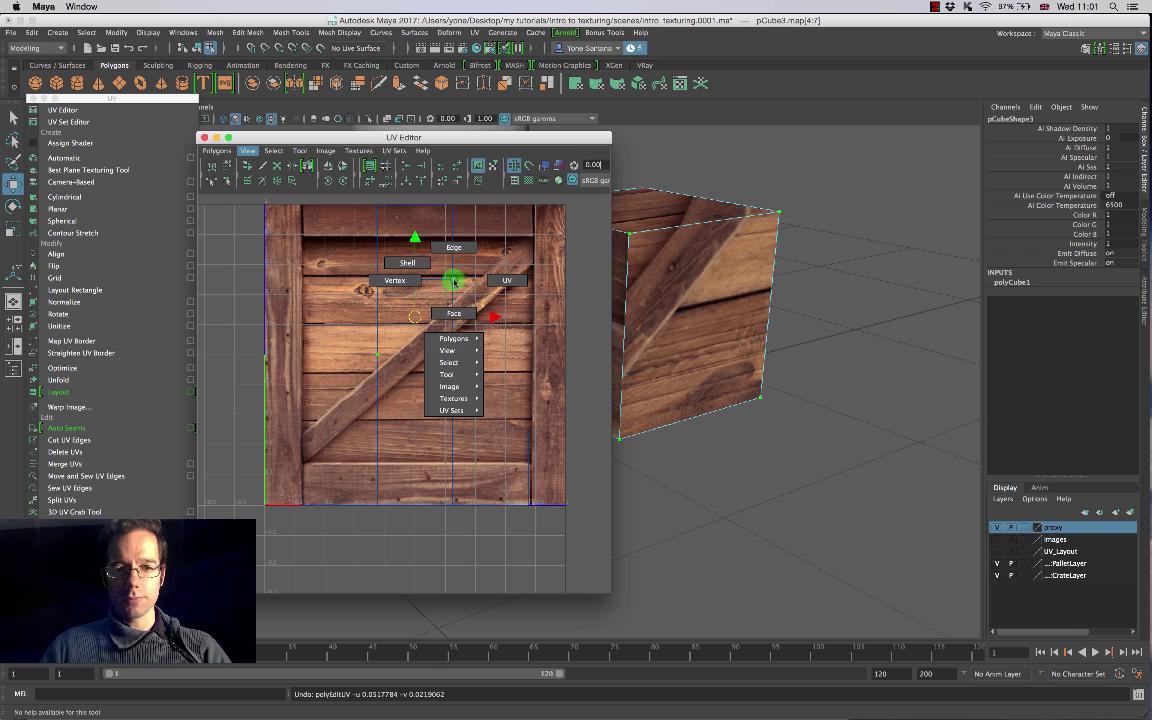
pyautogui.moveTo(449, 260); pyautogui.dragTo(411, 280, button='right')
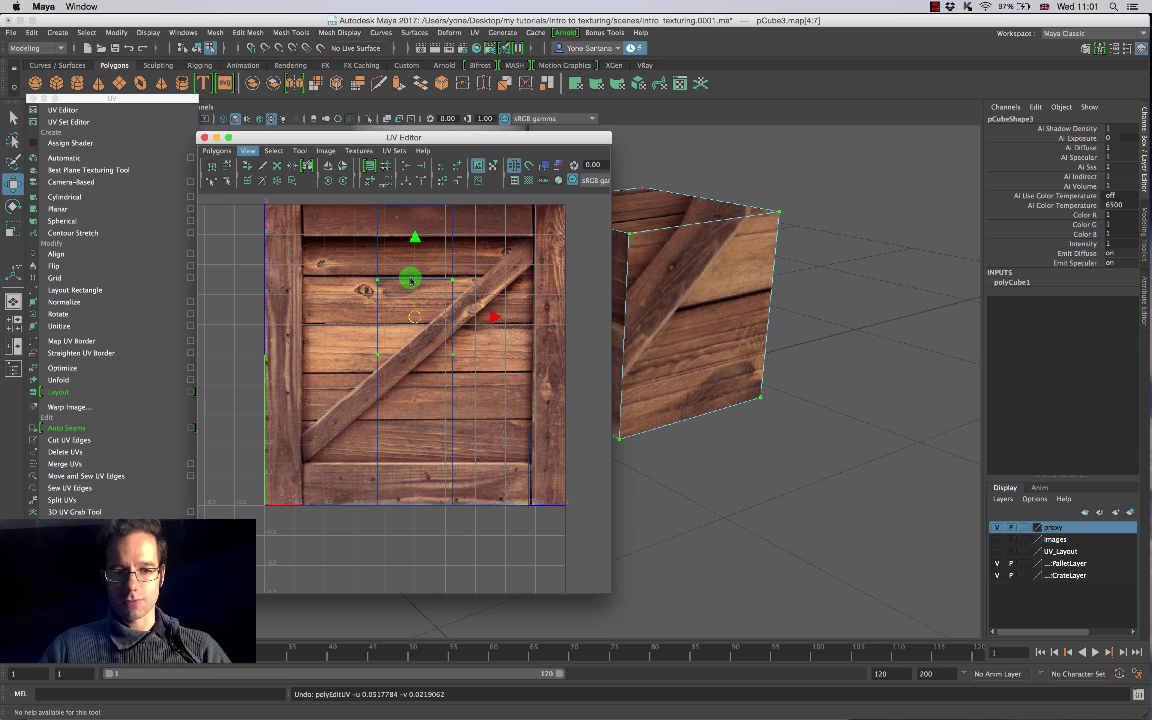
pyautogui.click(480, 278)
pyautogui.moveTo(466, 272); pyautogui.dragTo(350, 286)
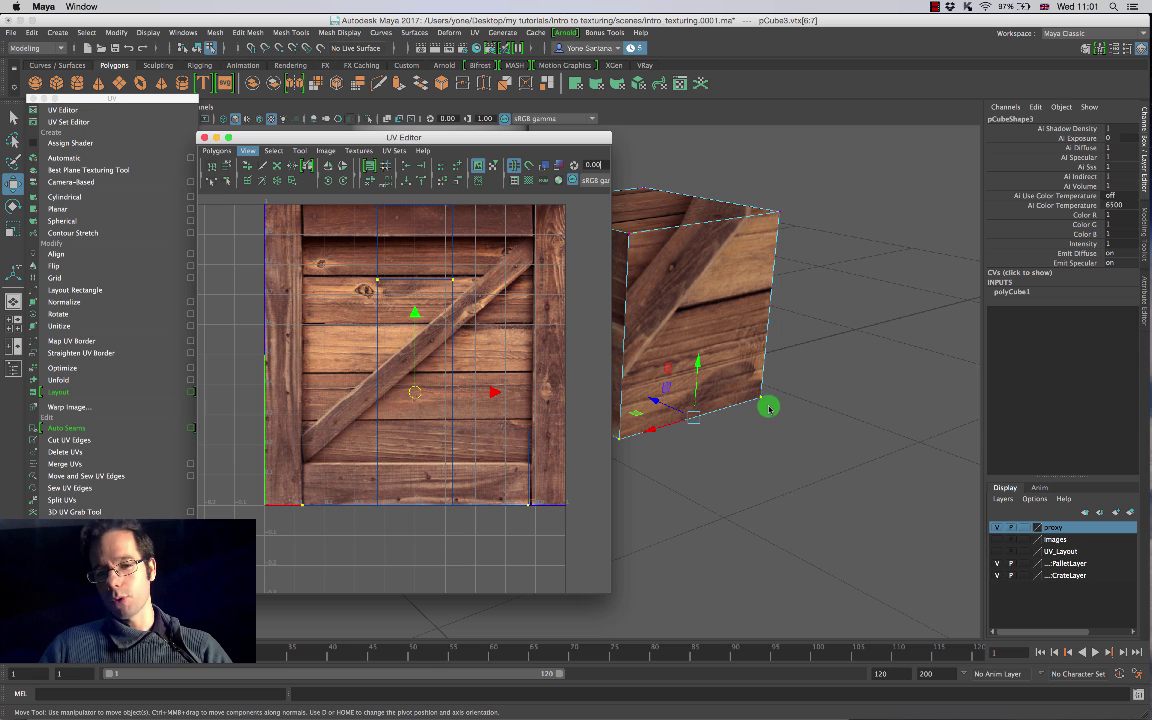
pyautogui.click(418, 395)
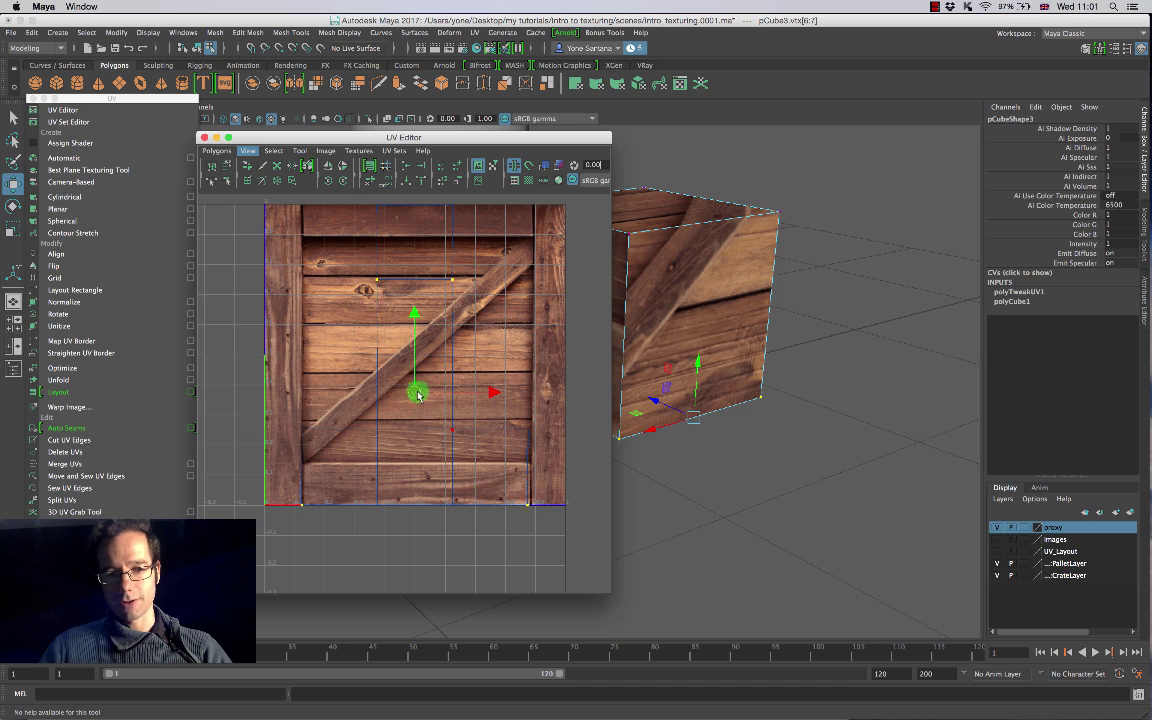
pyautogui.moveTo(418, 395); pyautogui.dragTo(407, 367)
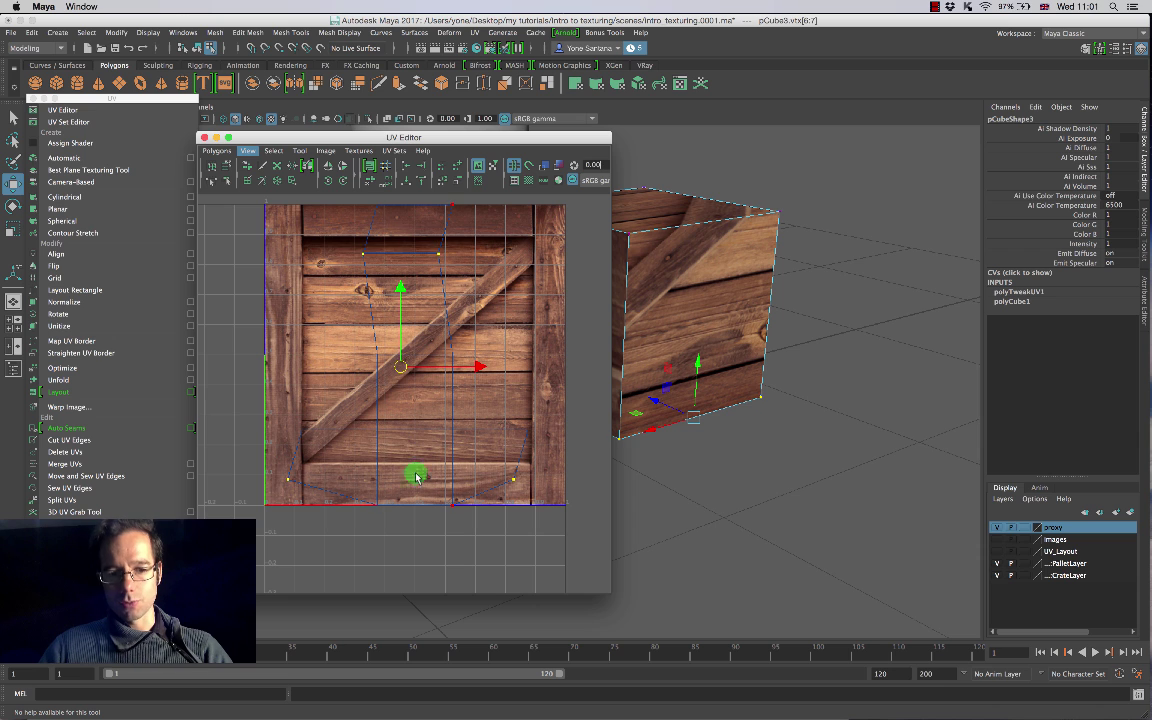
pyautogui.press('super+z')
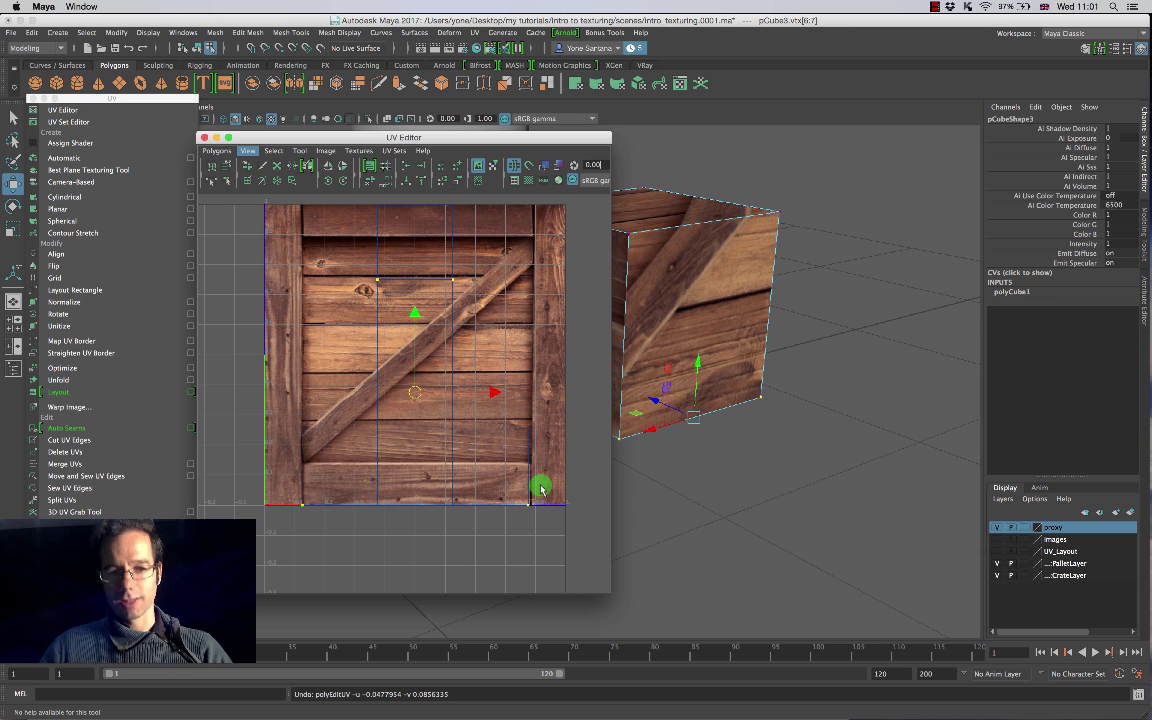
# Step: Switch the UV Editor to UV selection, select the front face's four UVs, try moving them slightly down, and undo the move
pyautogui.click(491, 280)
pyautogui.moveTo(490, 277); pyautogui.dragTo(378, 282)
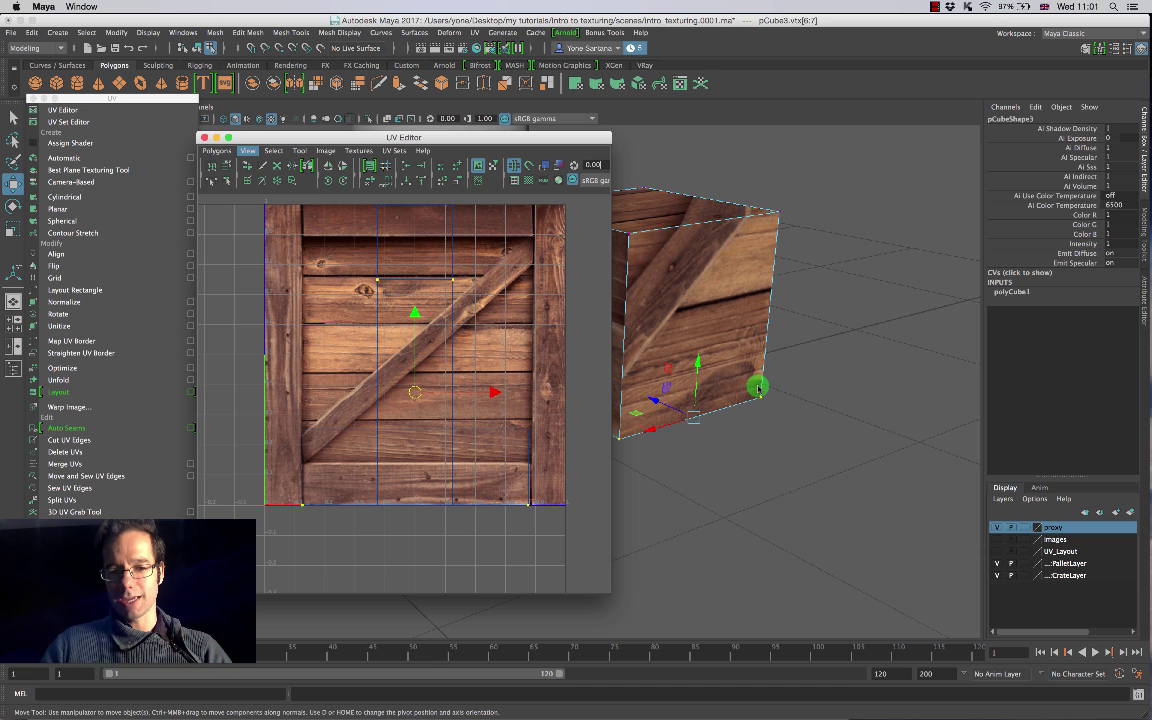
pyautogui.moveTo(401, 321); pyautogui.dragTo(450, 322, button='right')
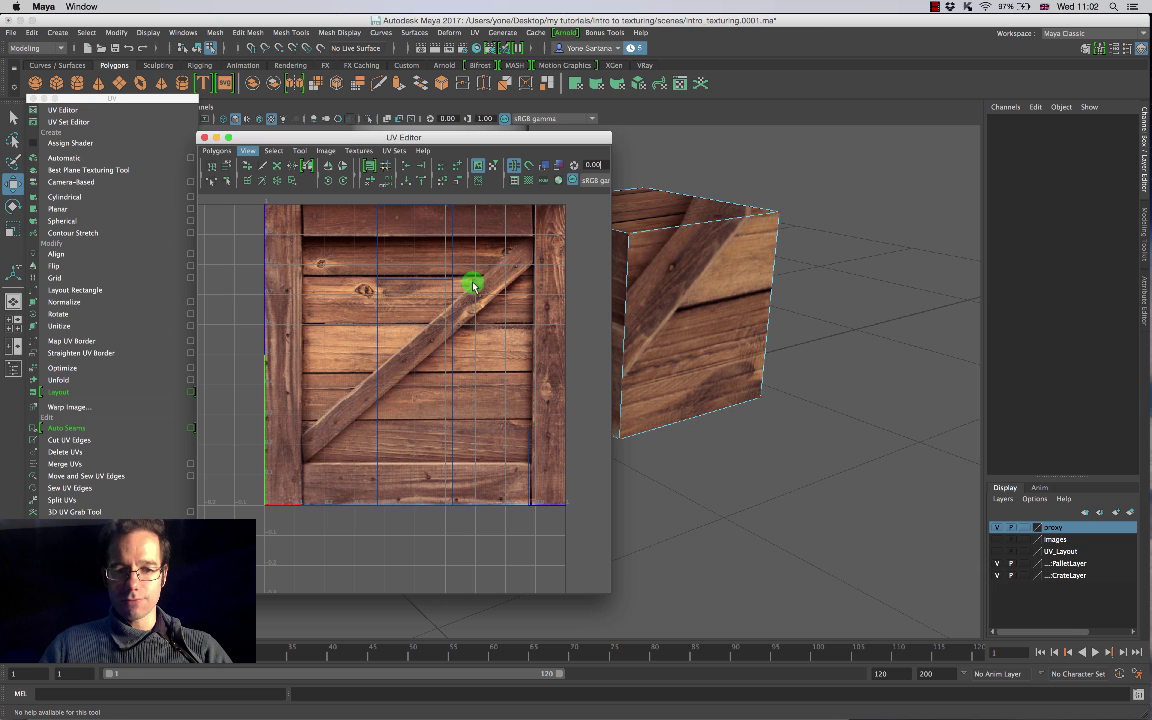
pyautogui.moveTo(481, 268); pyautogui.dragTo(353, 350)
pyautogui.moveTo(411, 316)
pyautogui.mouseDown()
pyautogui.moveTo(420, 305)
pyautogui.moveTo(398, 321)
pyautogui.moveTo(429, 311)
pyautogui.moveTo(422, 330)
pyautogui.mouseUp()
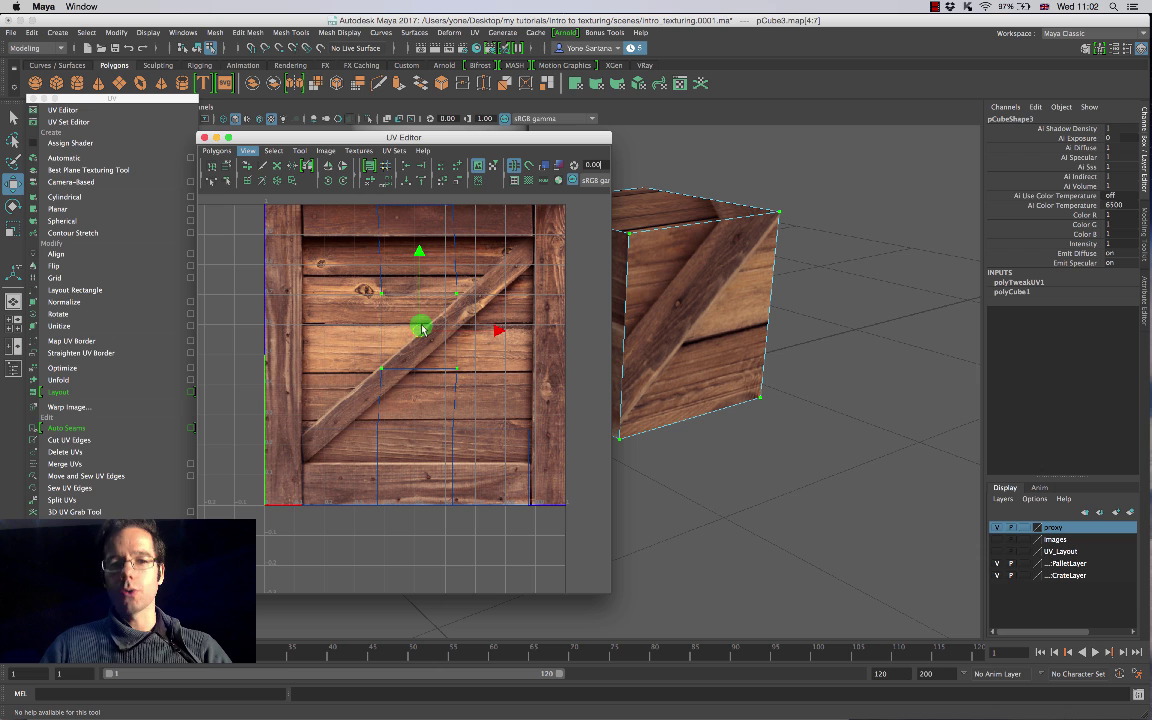
pyautogui.hotkey('ctrl', 'z')
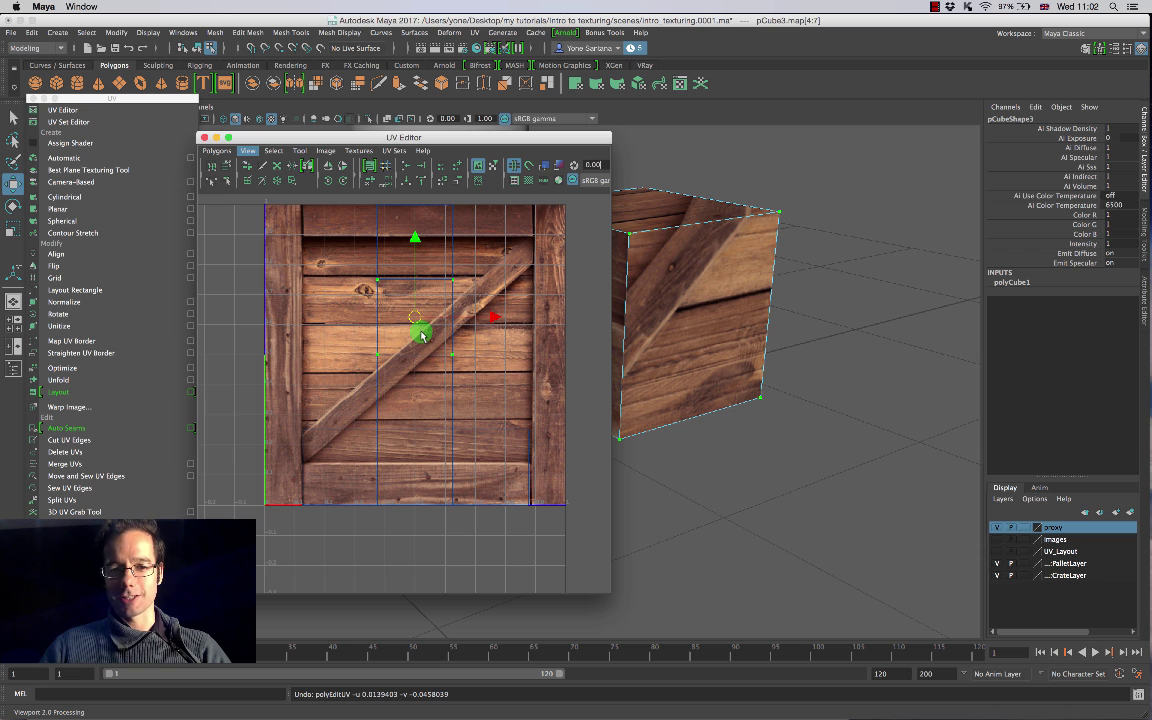
# Step: Switch the UV Editor to shell selection, select the cube's whole UV shell, try moving it over the crate image, and undo the move
pyautogui.moveTo(421, 336); pyautogui.dragTo(405, 322, button='right')
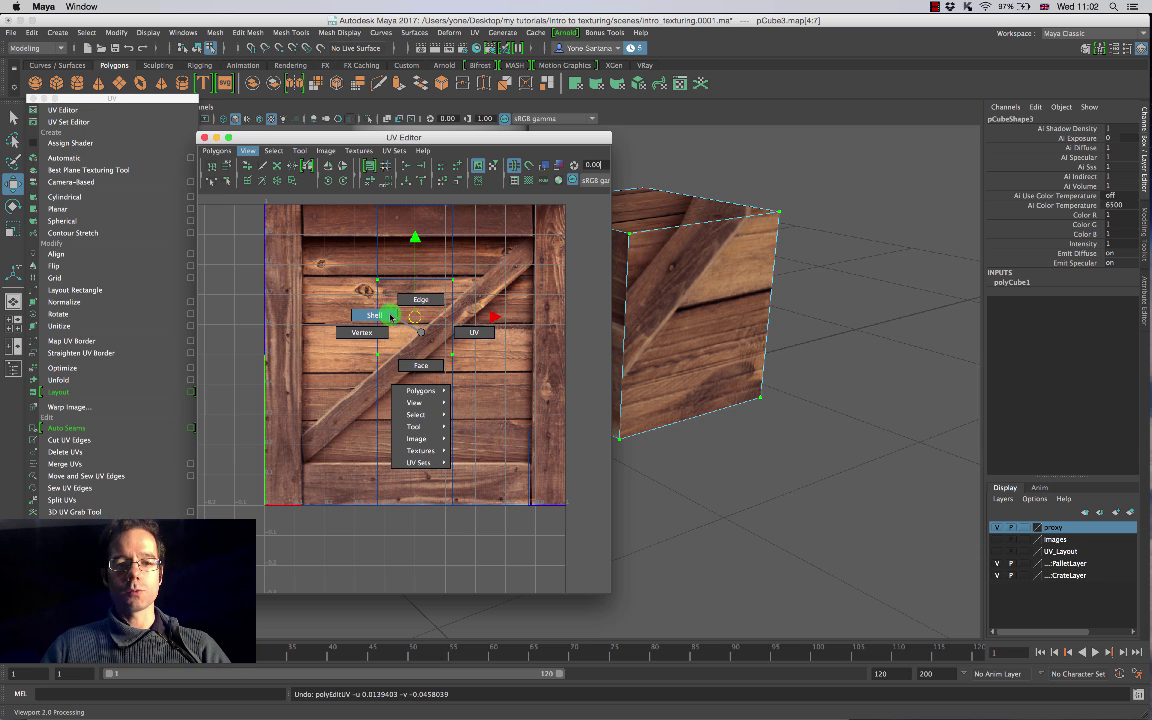
pyautogui.moveTo(391, 316); pyautogui.dragTo(391, 315, button='right')
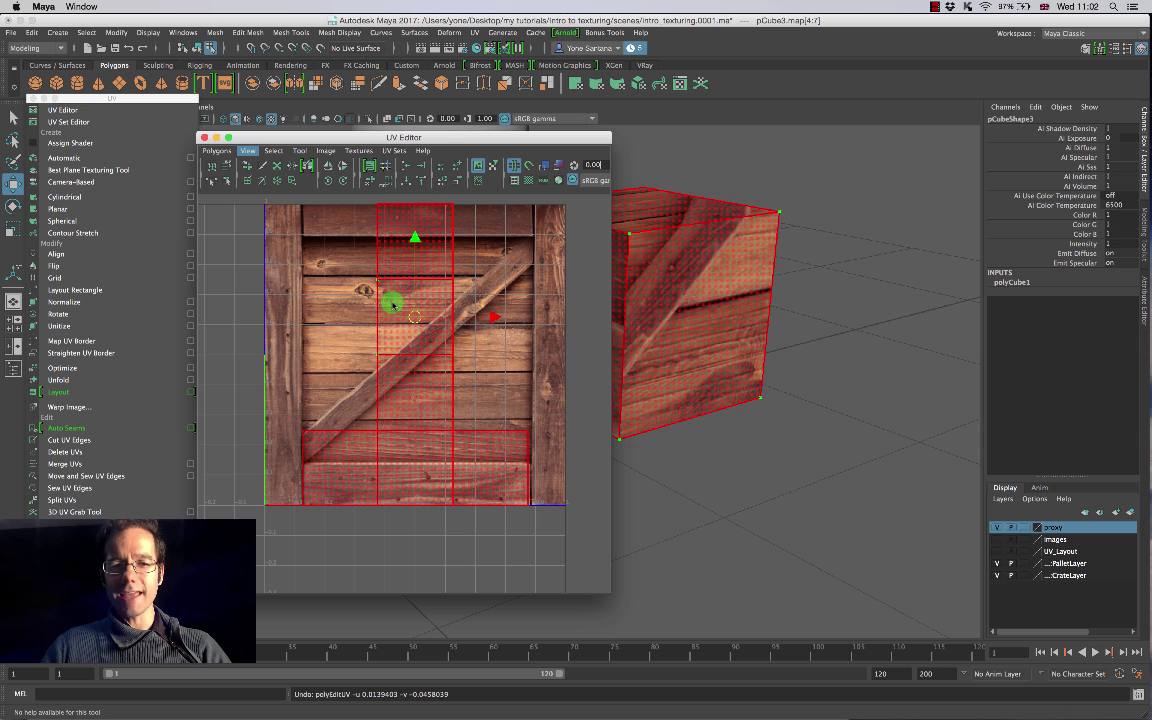
pyautogui.click(391, 303)
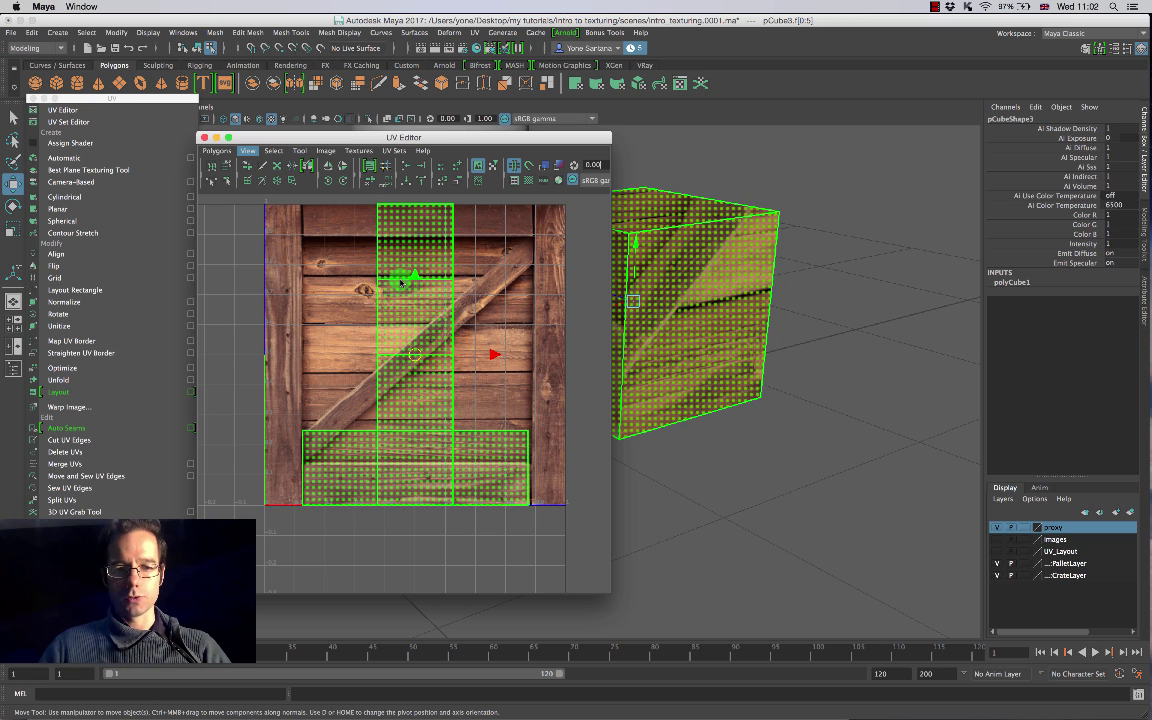
pyautogui.moveTo(417, 357); pyautogui.dragTo(368, 418)
pyautogui.hotkey('ctrl', 'z')
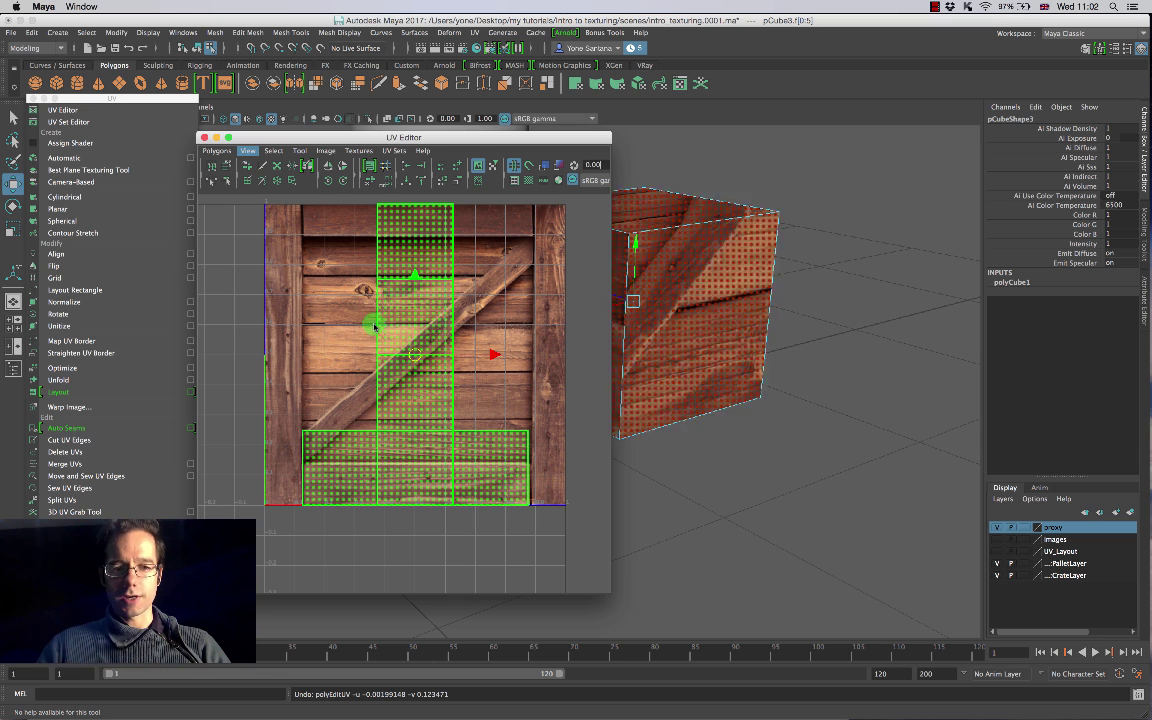
# Step: Split the UVs along the front face's lower UV edge and select the detached upper two-face shell with shell selection
pyautogui.moveTo(424, 358); pyautogui.dragTo(436, 330, button='right')
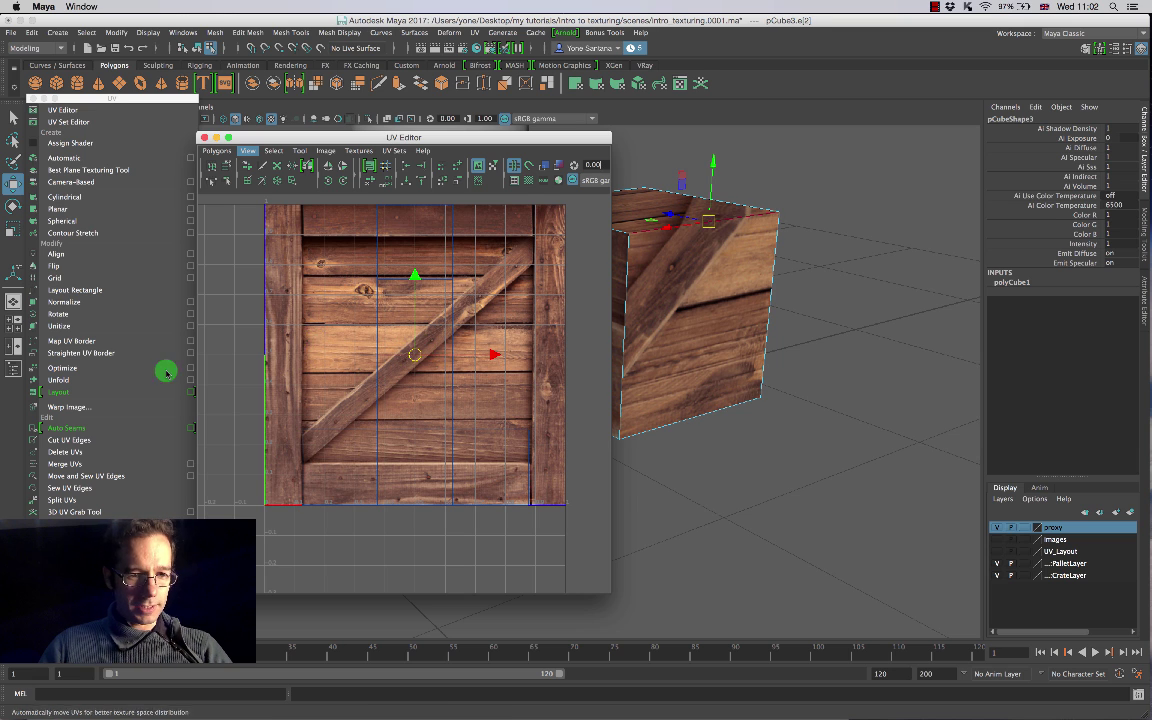
pyautogui.click(73, 499)
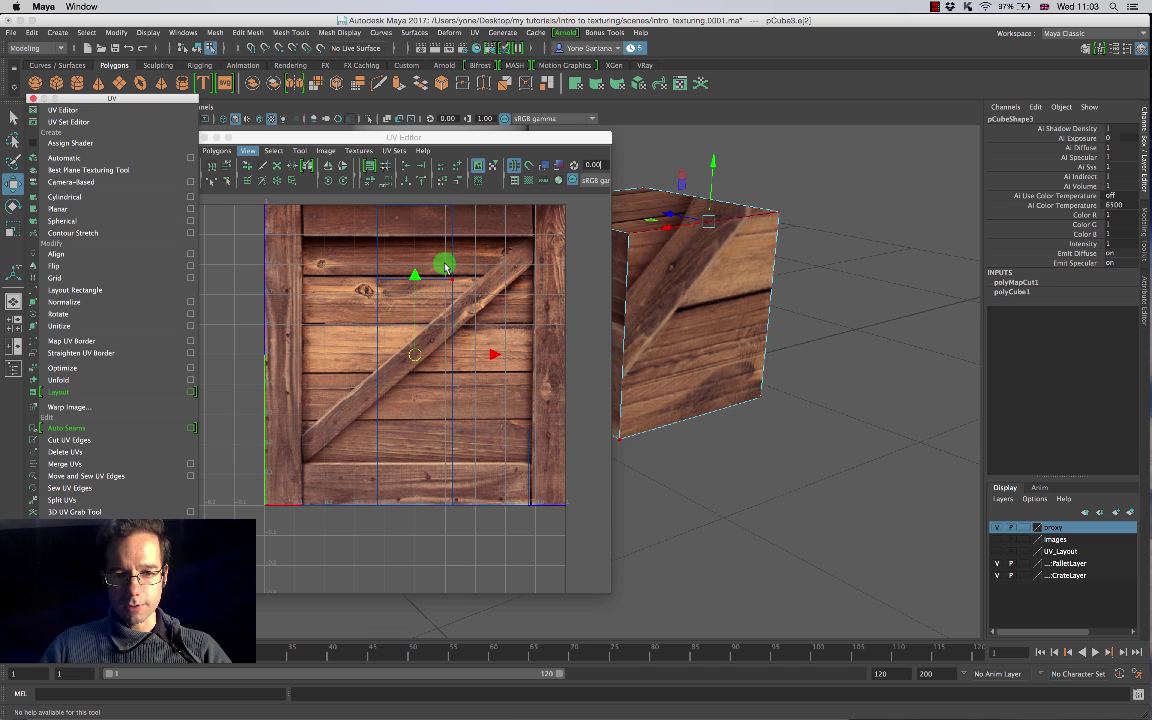
pyautogui.moveTo(438, 268); pyautogui.dragTo(395, 252, button='right')
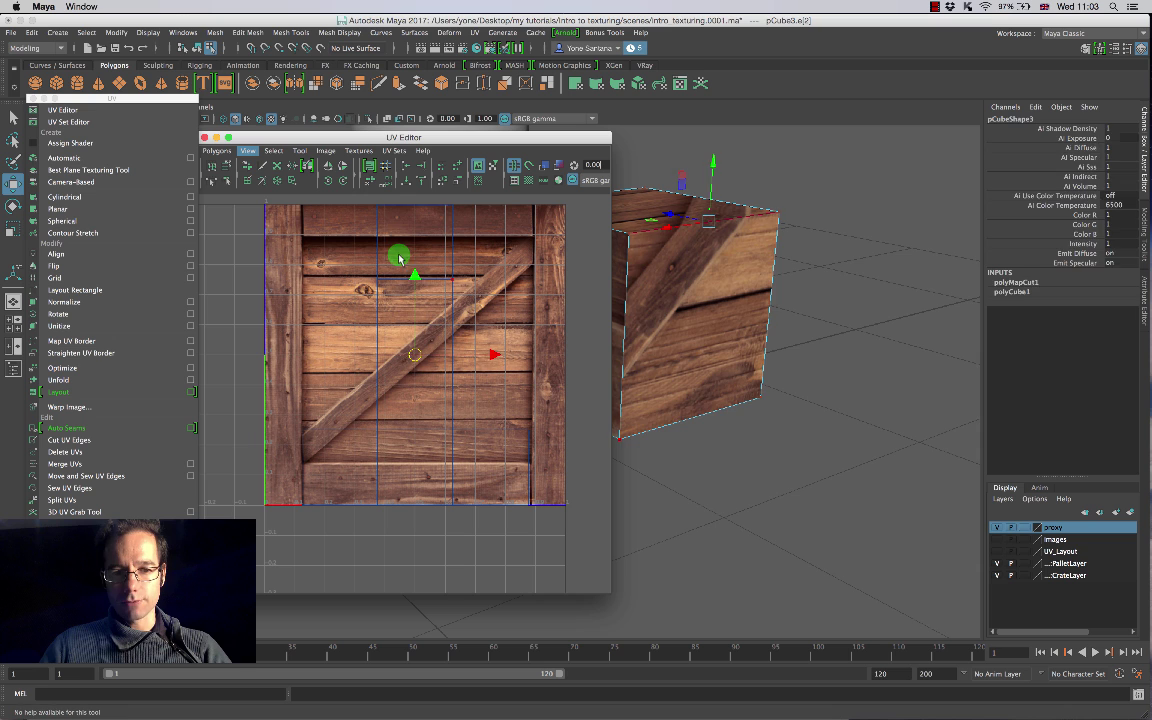
pyautogui.click(432, 265)
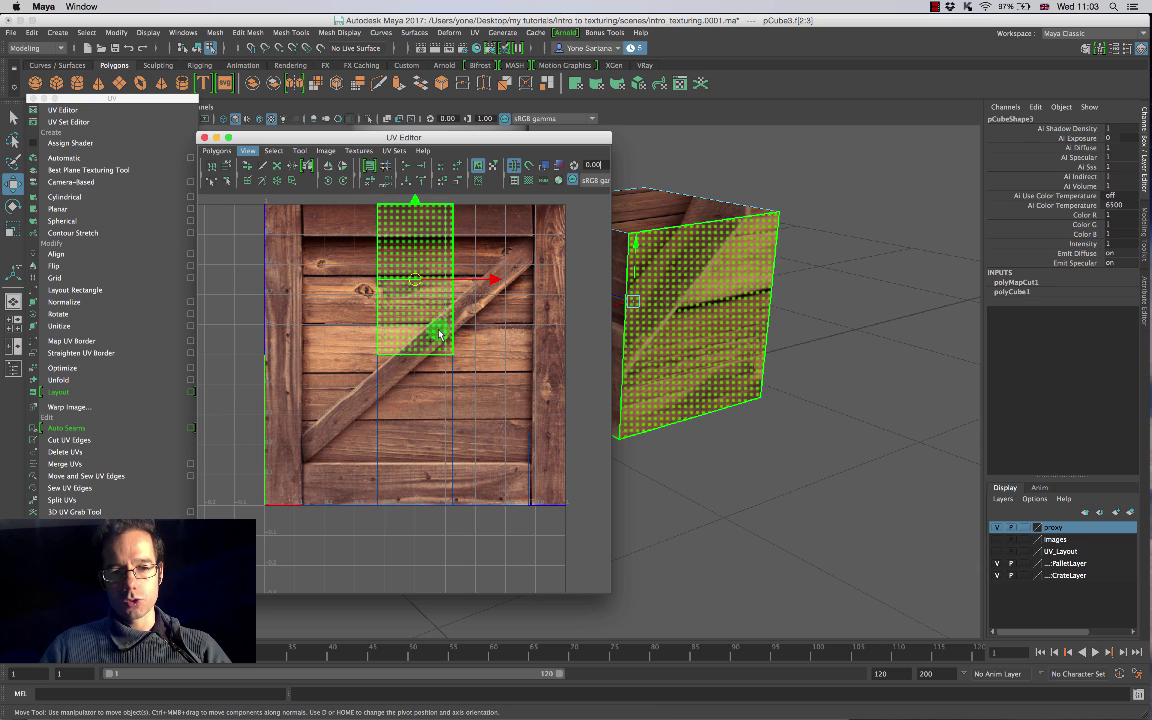
# Step: Move the detached two-face shell around the crate image, selecting it and the remaining lower shell in turn to compare them
pyautogui.moveTo(418, 279); pyautogui.dragTo(435, 365)
pyautogui.click(424, 391)
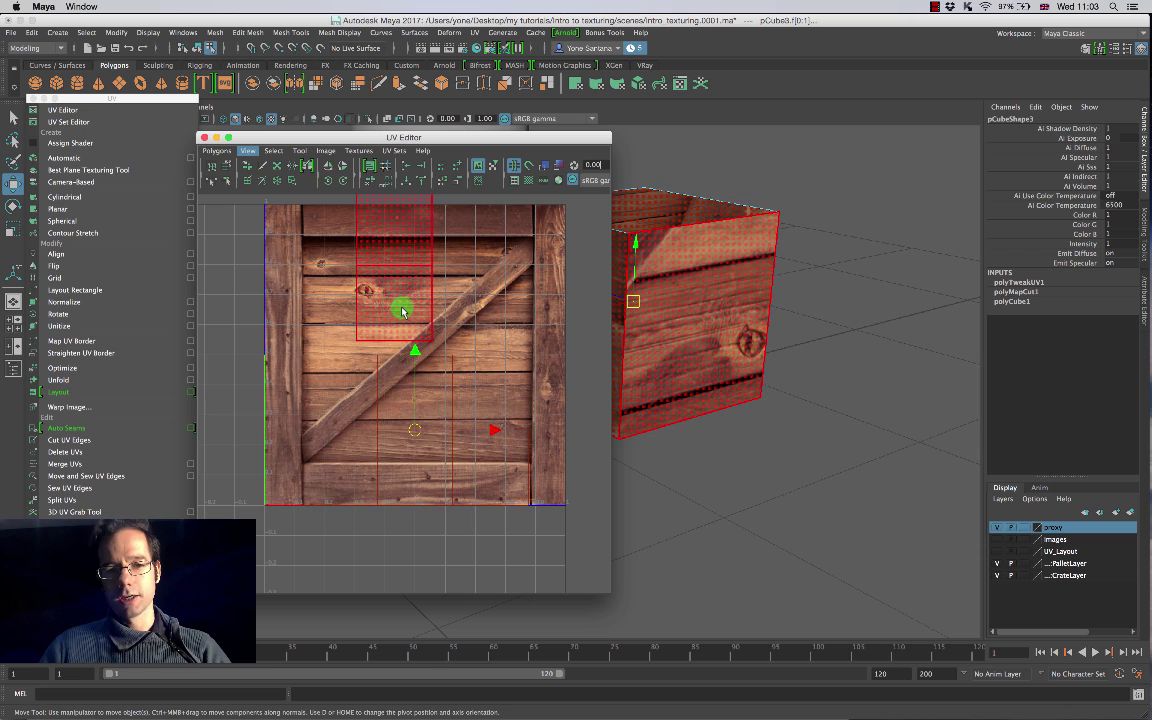
pyautogui.click(401, 307)
pyautogui.click(417, 393)
pyautogui.click(404, 316)
pyautogui.click(411, 386)
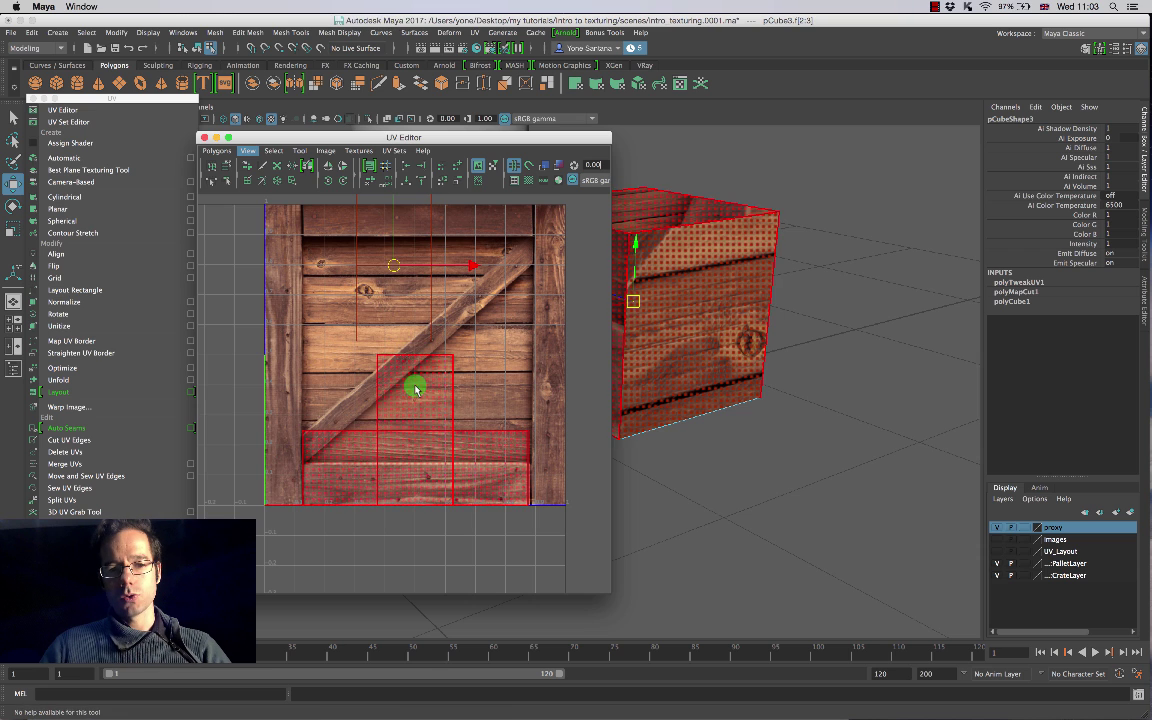
pyautogui.click(400, 316)
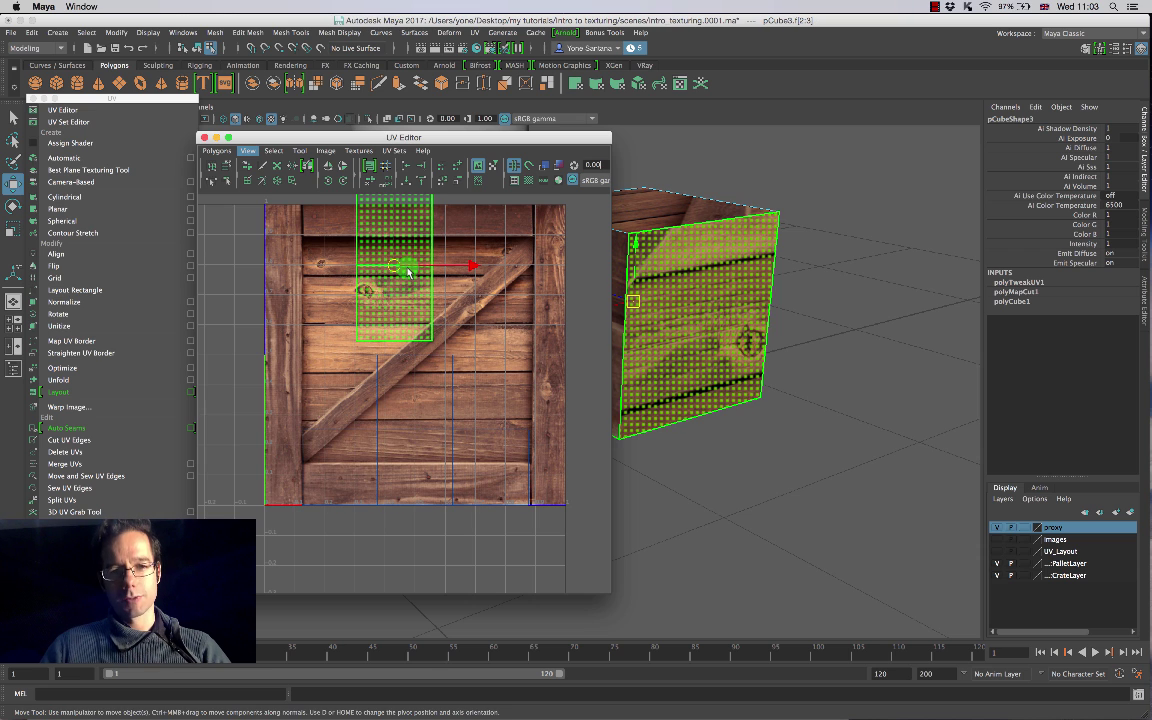
pyautogui.moveTo(408, 272); pyautogui.dragTo(520, 330)
pyautogui.click(418, 376)
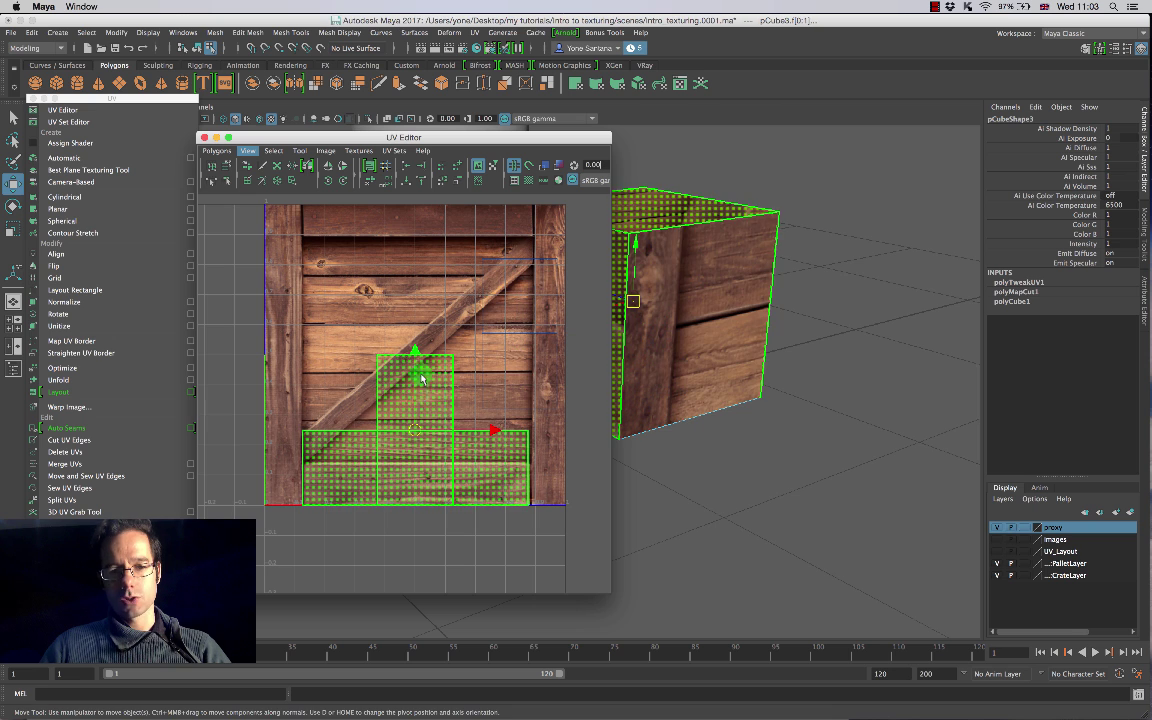
pyautogui.moveTo(404, 284); pyautogui.dragTo(510, 436)
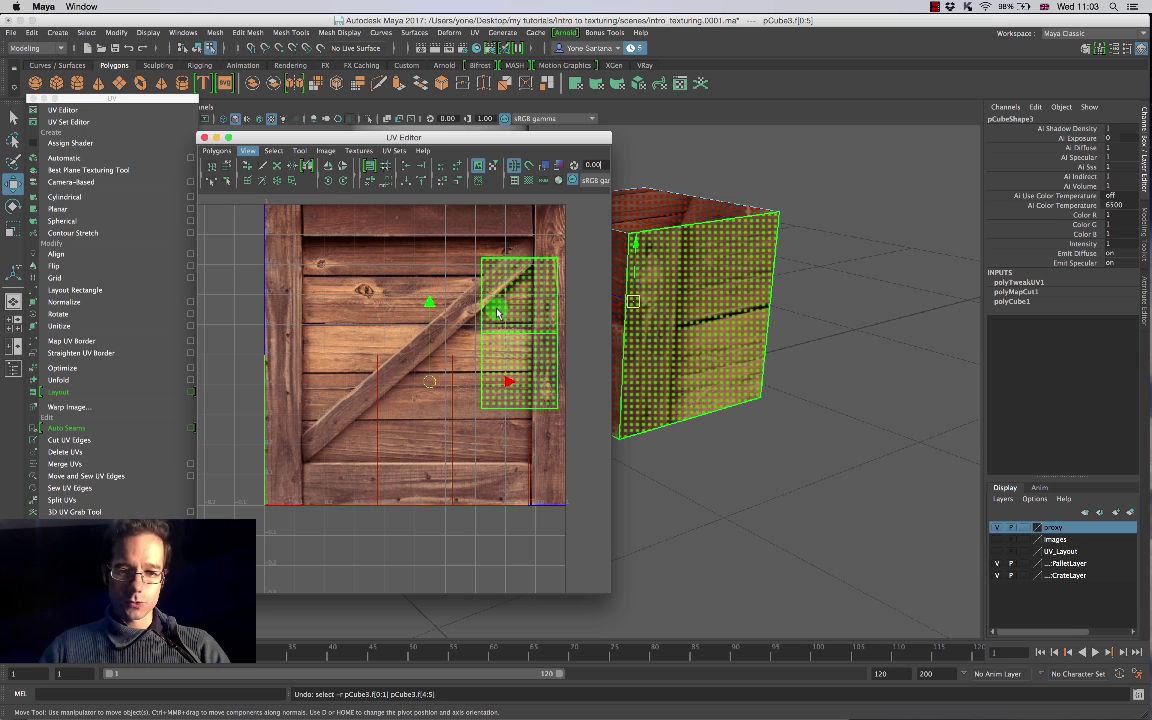
# Step: Undo the shell moves, selections and UV split back to the single selected shell
pyautogui.press('super+z')
pyautogui.press('super+z')
pyautogui.press('super+z')
pyautogui.press('super+z')
pyautogui.press('super+z')
pyautogui.press('super+z')
pyautogui.press('super+z')
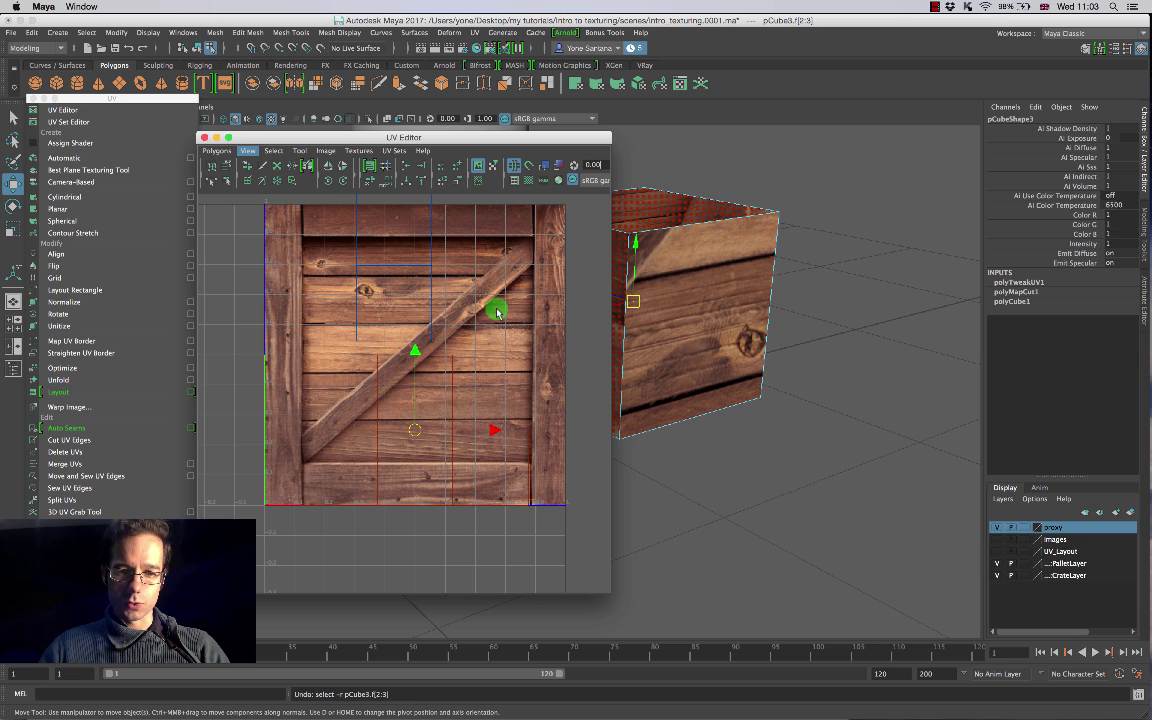
pyautogui.press('super+z')
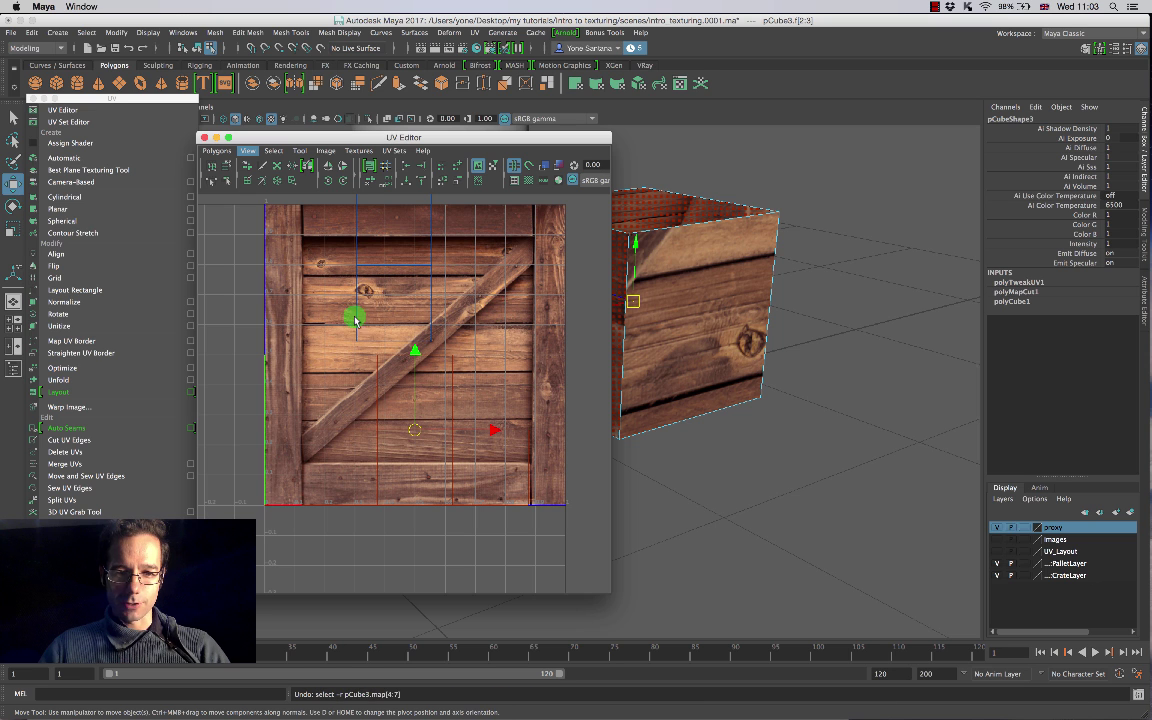
pyautogui.press('super+z')
pyautogui.press('super+z')
pyautogui.press('super+z')
pyautogui.press('super+z')
pyautogui.press('super+z')
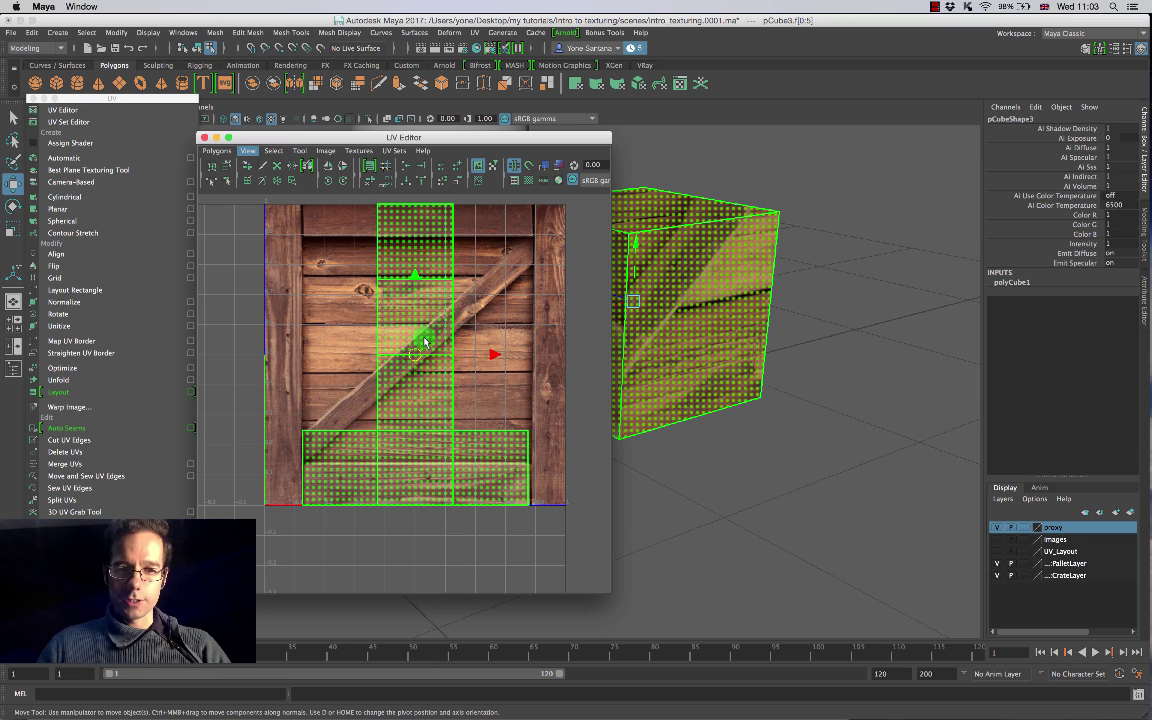
# Step: Turn on the checker map in the UV Editor to see the U1V1 and U1V2 tiles behind the cube's shell
pyautogui.keyDown('alt'); pyautogui.moveTo(502, 314); pyautogui.dragTo(494, 342, button='middle'); pyautogui.keyUp('alt')
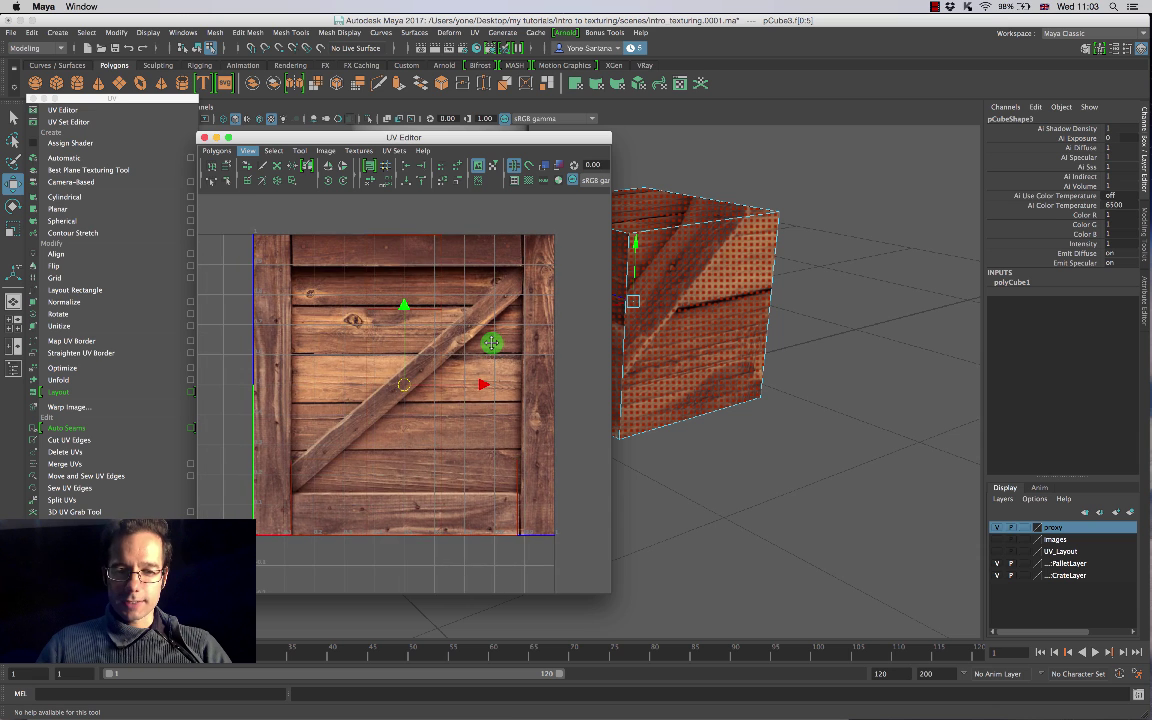
pyautogui.scroll(-6, 386, 327)
pyautogui.keyDown('alt'); pyautogui.moveTo(478, 387); pyautogui.dragTo(459, 369, button='middle'); pyautogui.keyUp('alt')
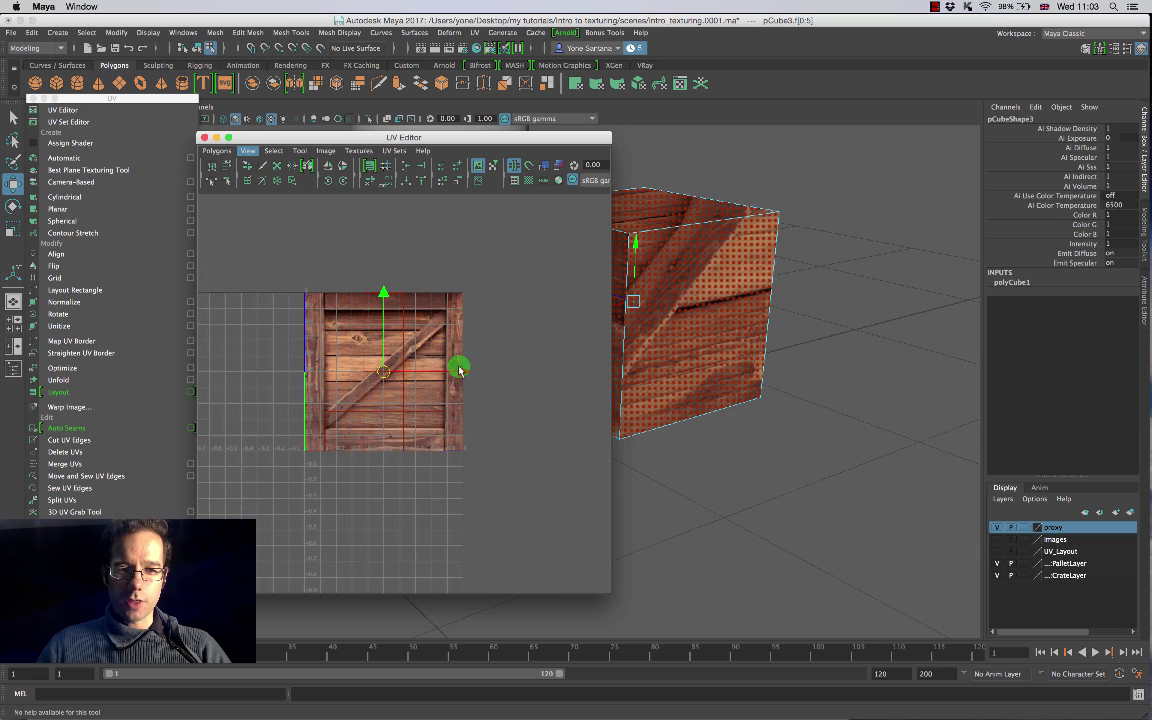
pyautogui.scroll(3, 400, 390)
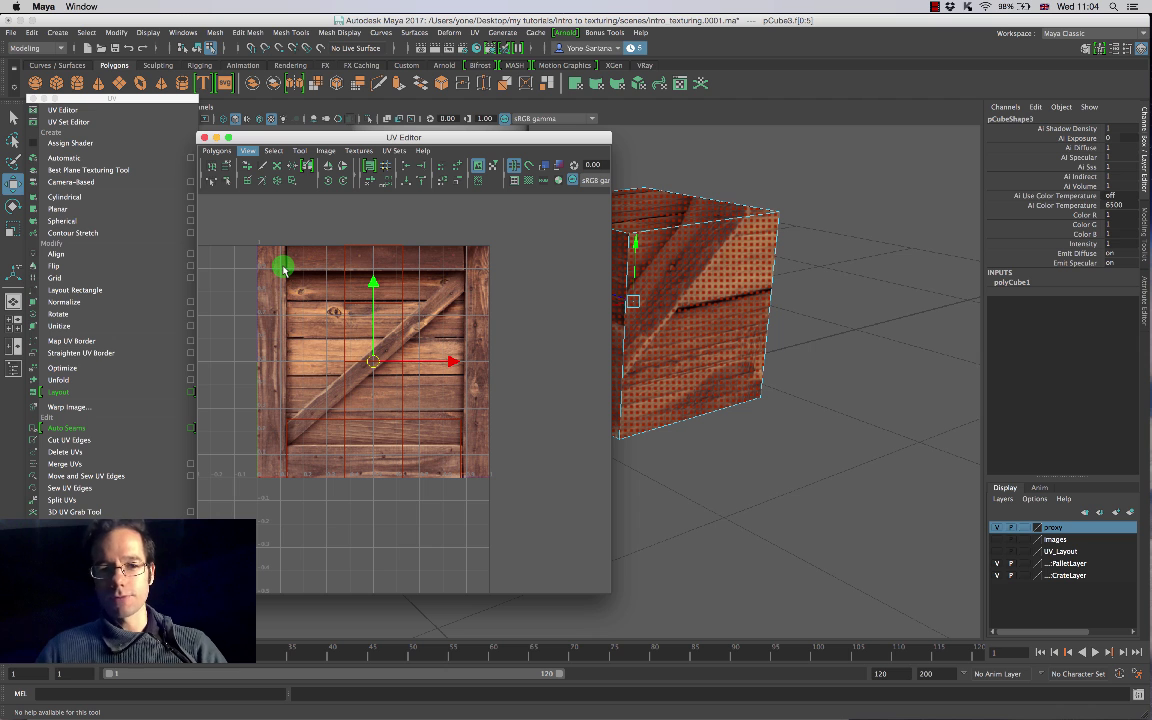
pyautogui.click(527, 184)
pyautogui.scroll(2, 447, 304)
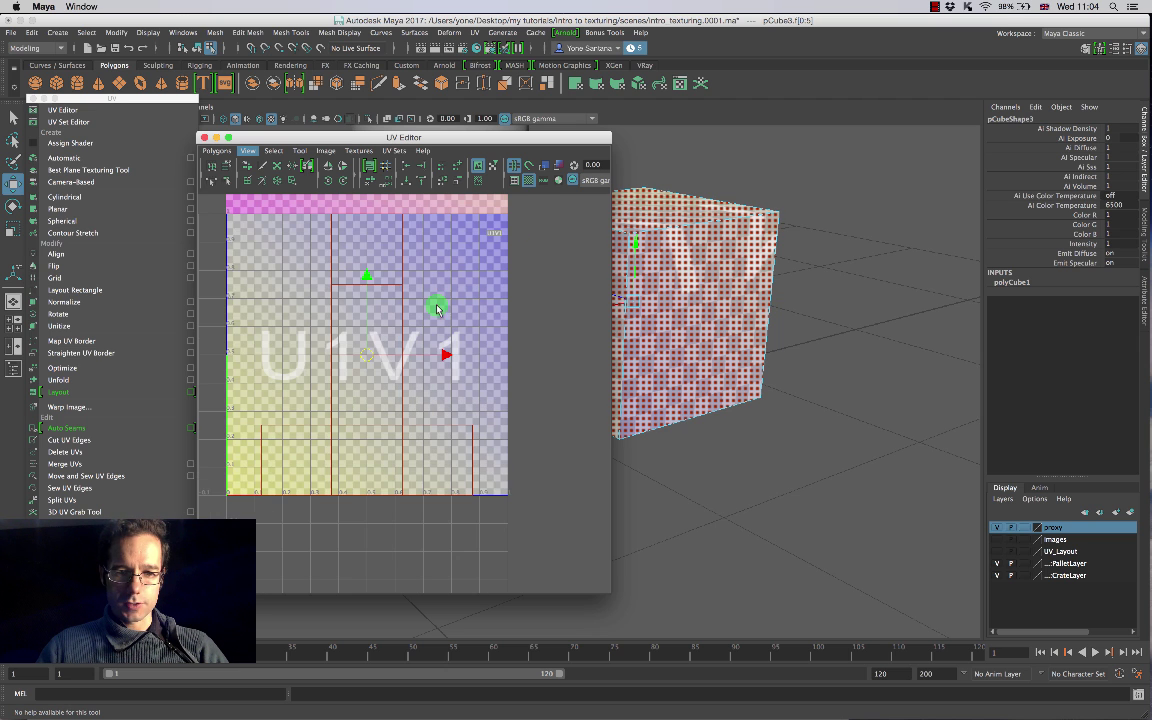
pyautogui.keyDown('alt'); pyautogui.moveTo(400, 321); pyautogui.dragTo(443, 338, button='middle'); pyautogui.keyUp('alt')
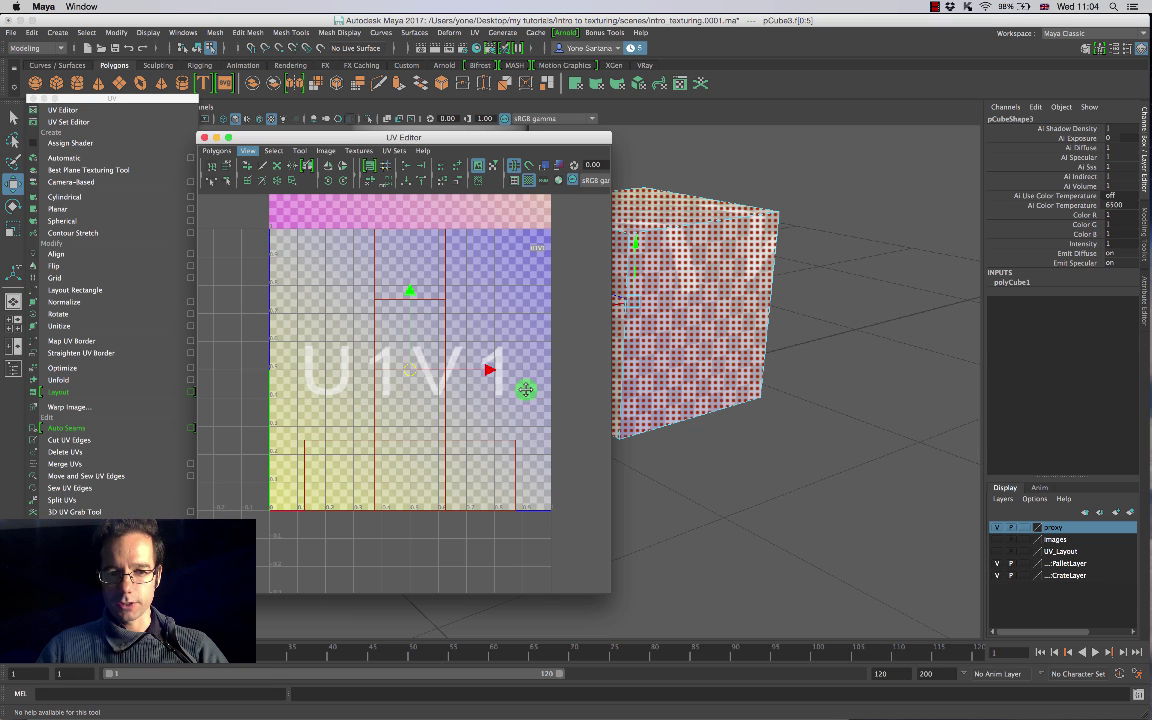
pyautogui.keyDown('alt'); pyautogui.moveTo(525, 390); pyautogui.dragTo(522, 522, button='middle'); pyautogui.keyUp('alt')
pyautogui.scroll(-5, 501, 386)
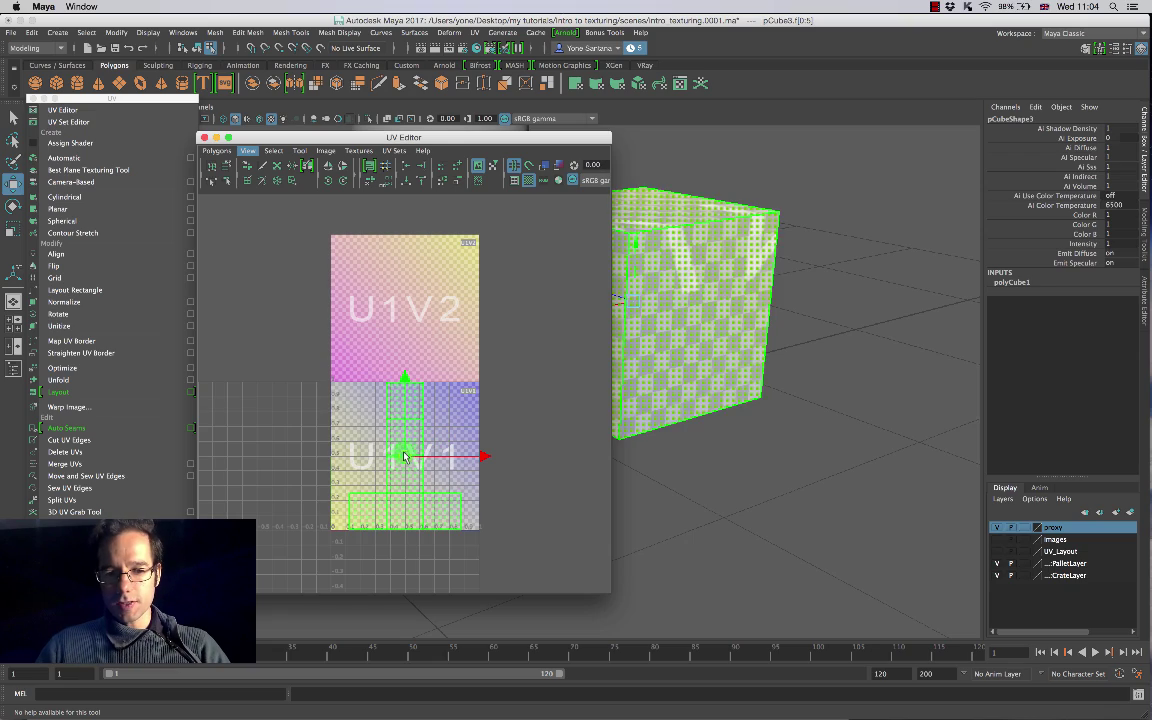
# Step: Try moving the whole UV shell across the corner shared by the U1V1, U2V1, U1V2 and U2V2 tiles, and undo the move
pyautogui.moveTo(405, 457); pyautogui.dragTo(477, 374)
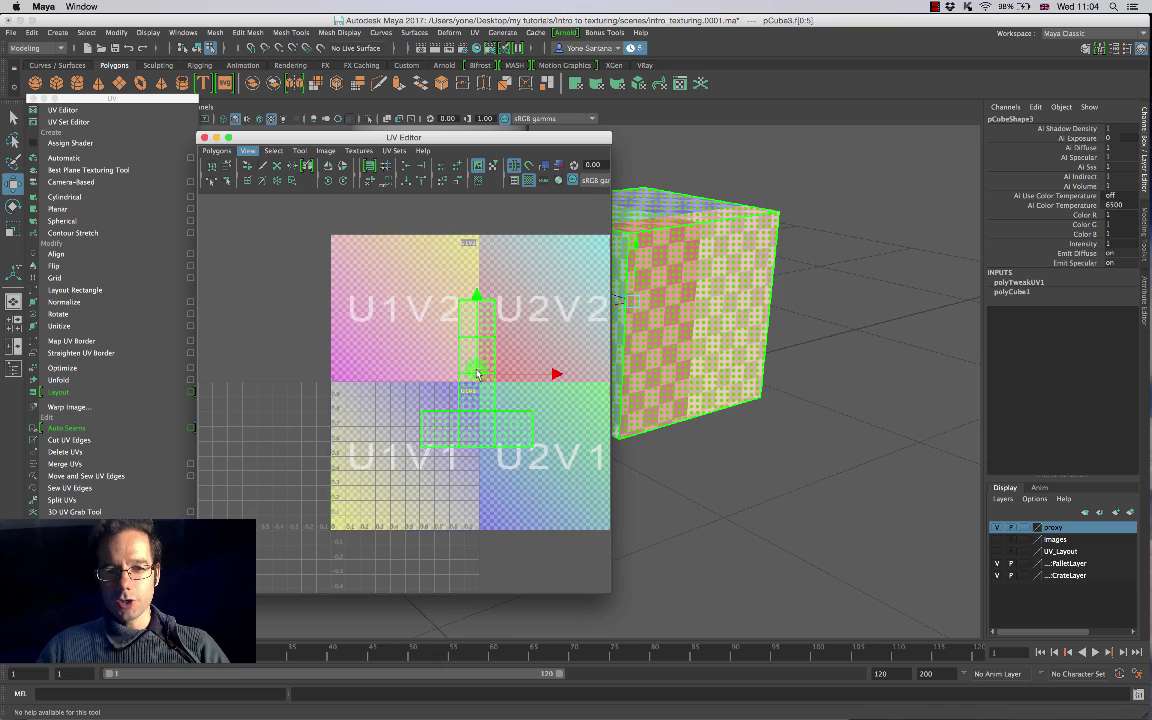
pyautogui.keyDown('alt'); pyautogui.moveTo(490, 426); pyautogui.dragTo(424, 422, button='middle'); pyautogui.keyUp('alt')
pyautogui.click(329, 441)
pyautogui.click(449, 420)
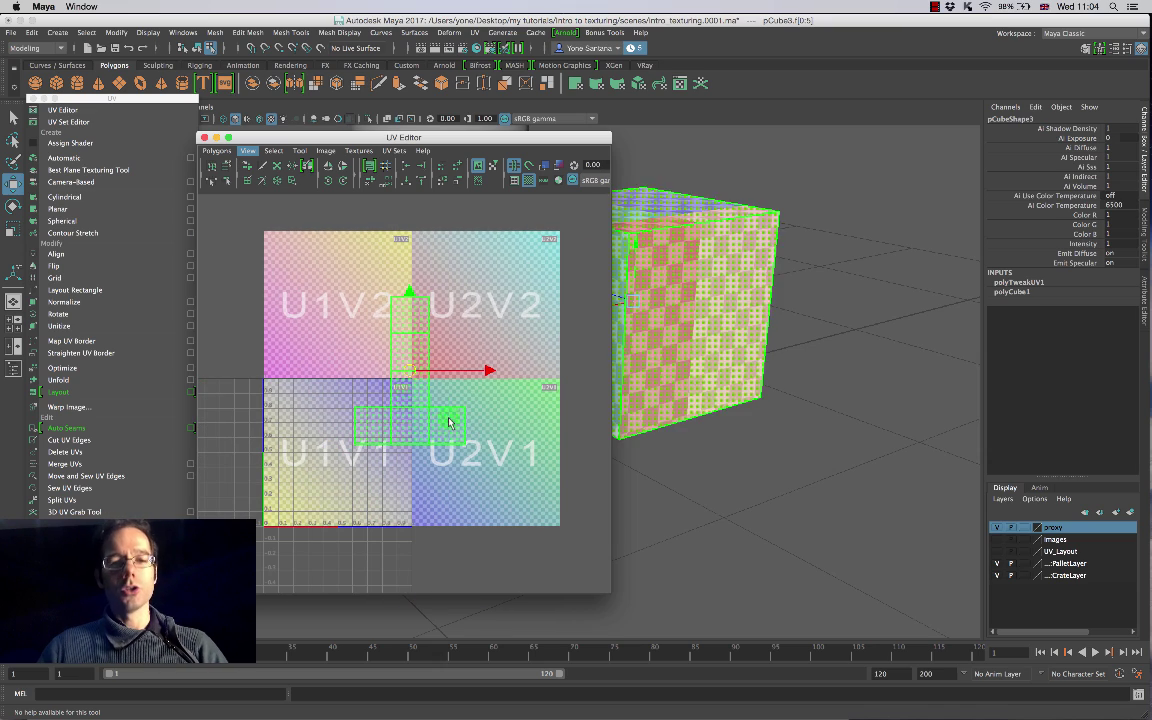
pyautogui.click(472, 358)
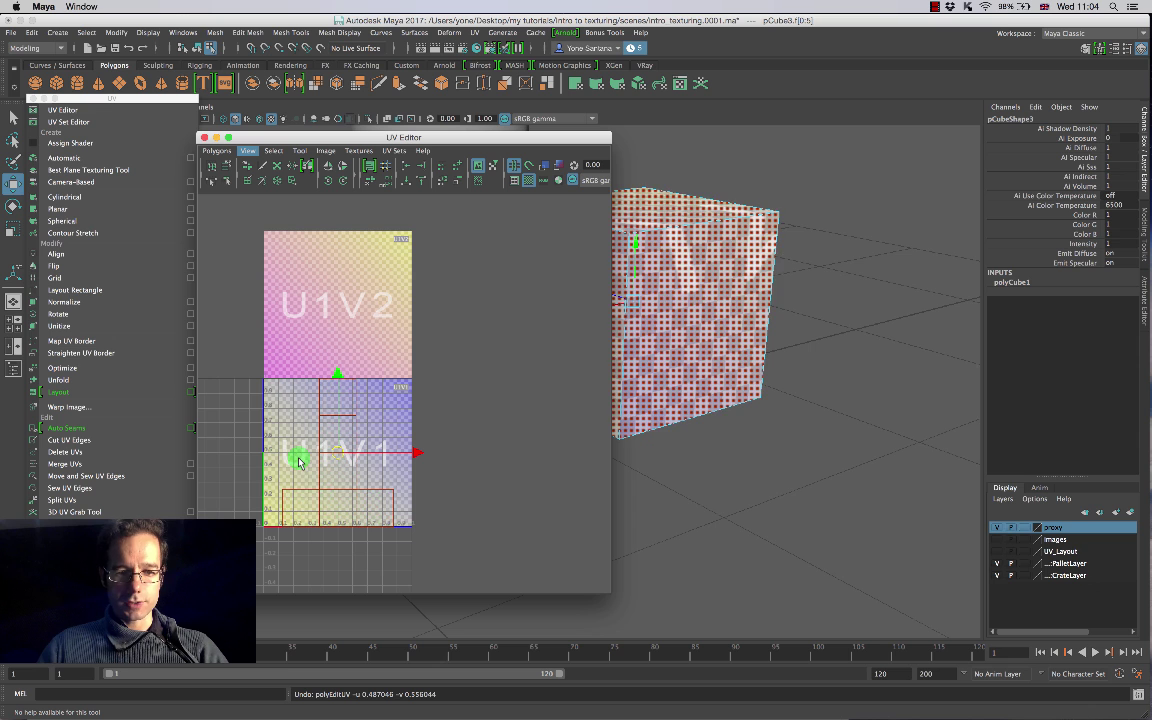
# Step: Replace the checker map with the crate image as the UV Editor's background
pyautogui.scroll(4, 400, 466)
pyautogui.keyDown('alt'); pyautogui.moveTo(366, 477); pyautogui.dragTo(426, 387, button='middle'); pyautogui.keyUp('alt')
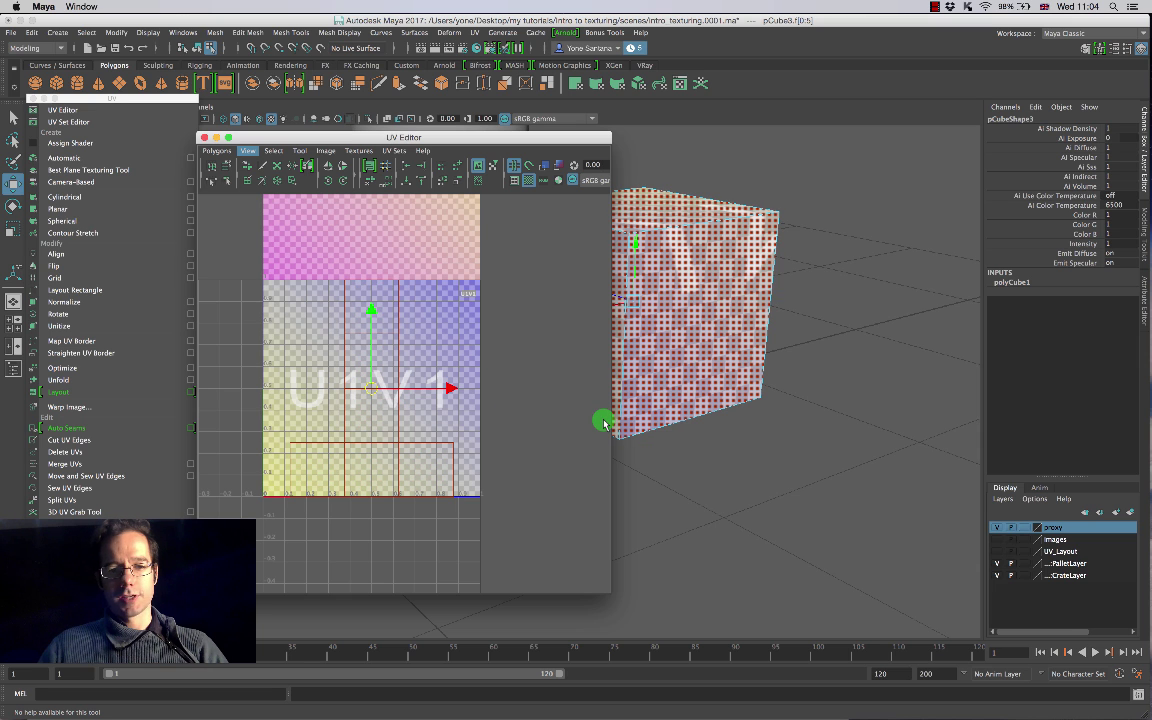
pyautogui.click(478, 166)
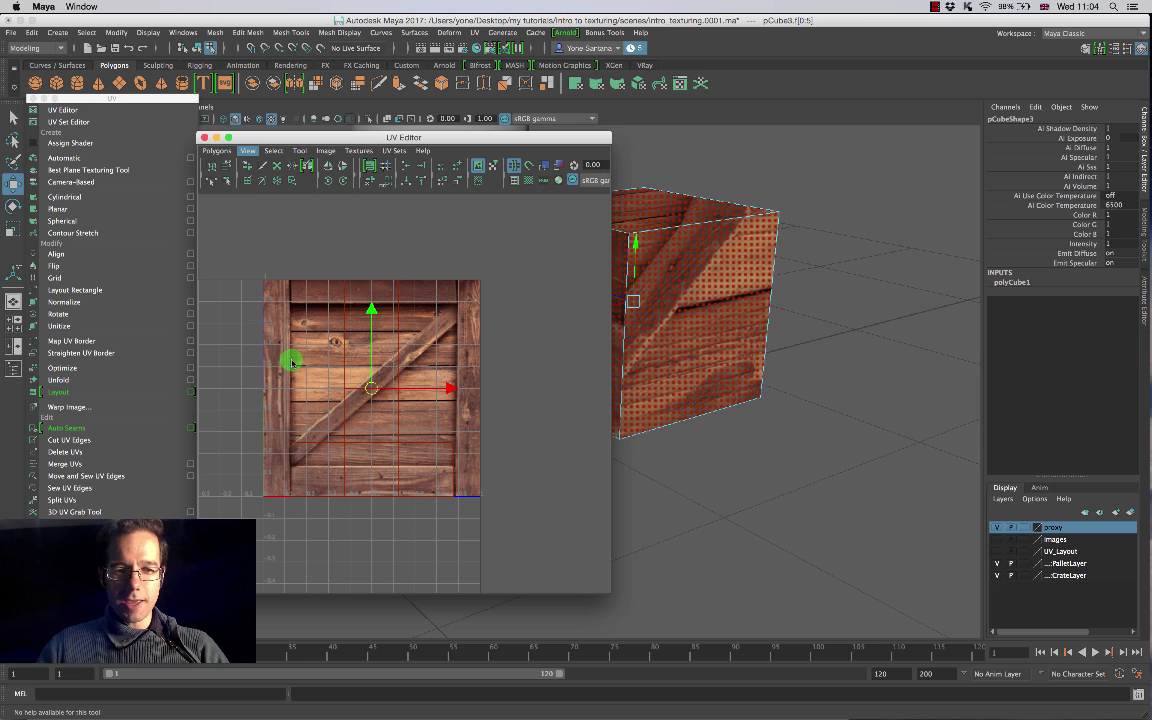
pyautogui.scroll(3, 310, 385)
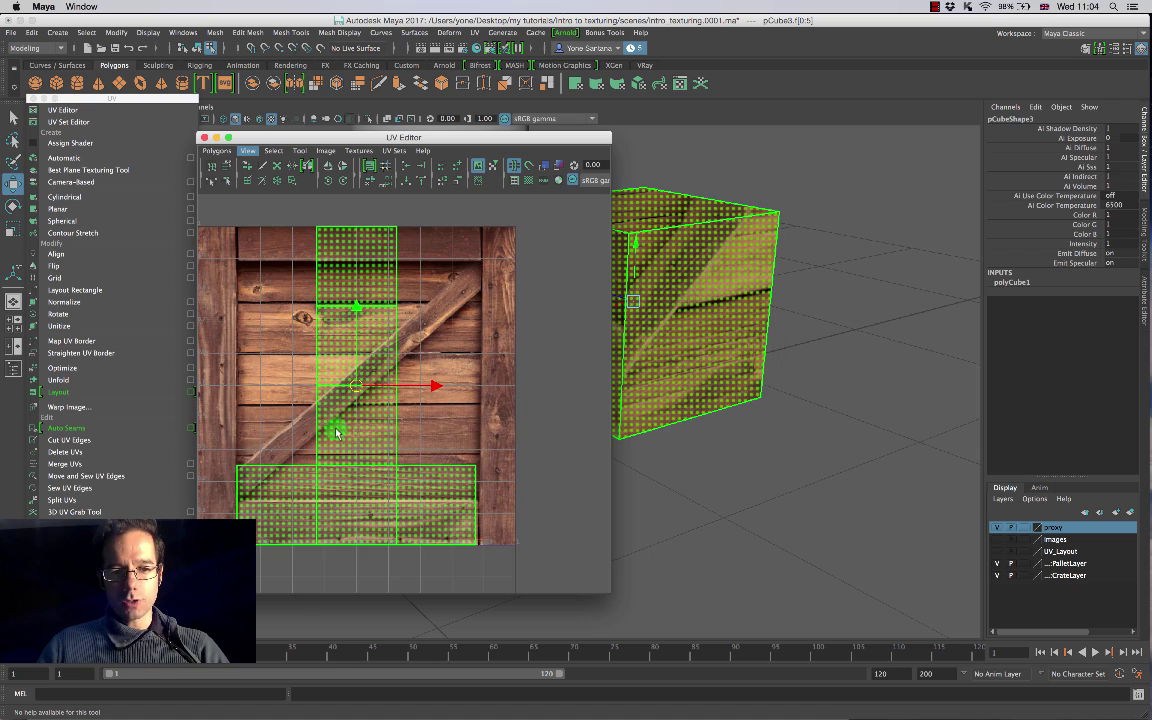
pyautogui.keyDown('alt'); pyautogui.moveTo(452, 362); pyautogui.dragTo(411, 339, button='middle'); pyautogui.keyUp('alt')
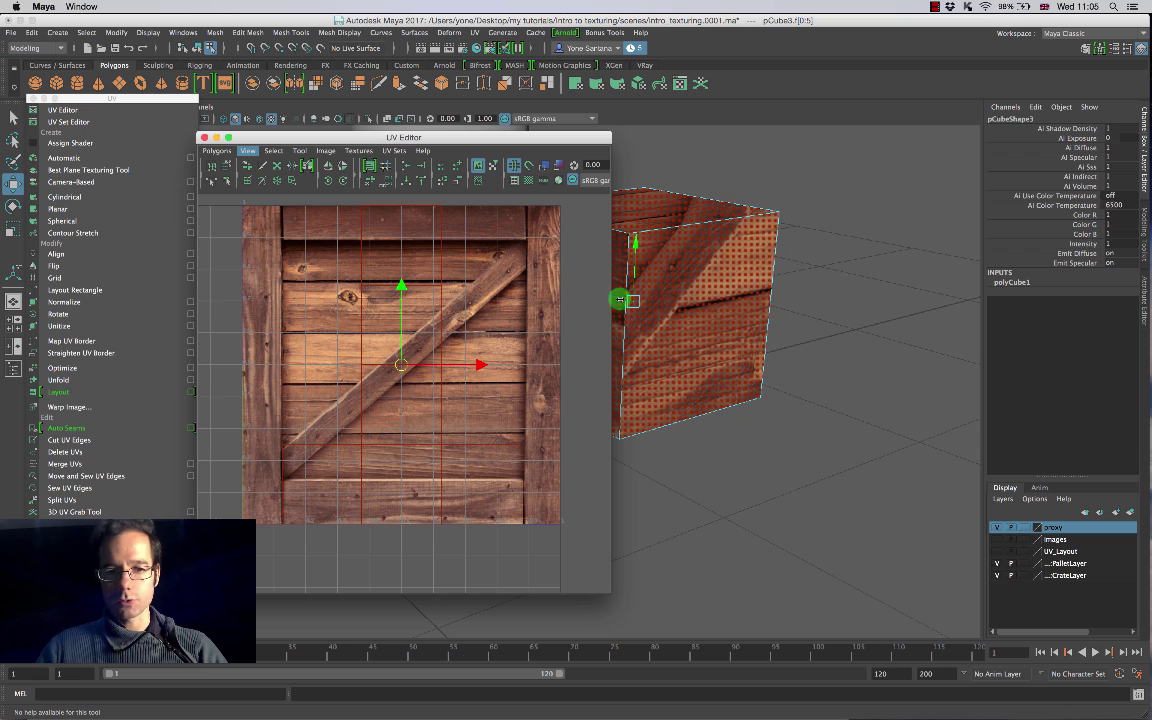
# Step: Switch the cube to face selection in the viewport and select its front face
pyautogui.rightClick(675, 296)
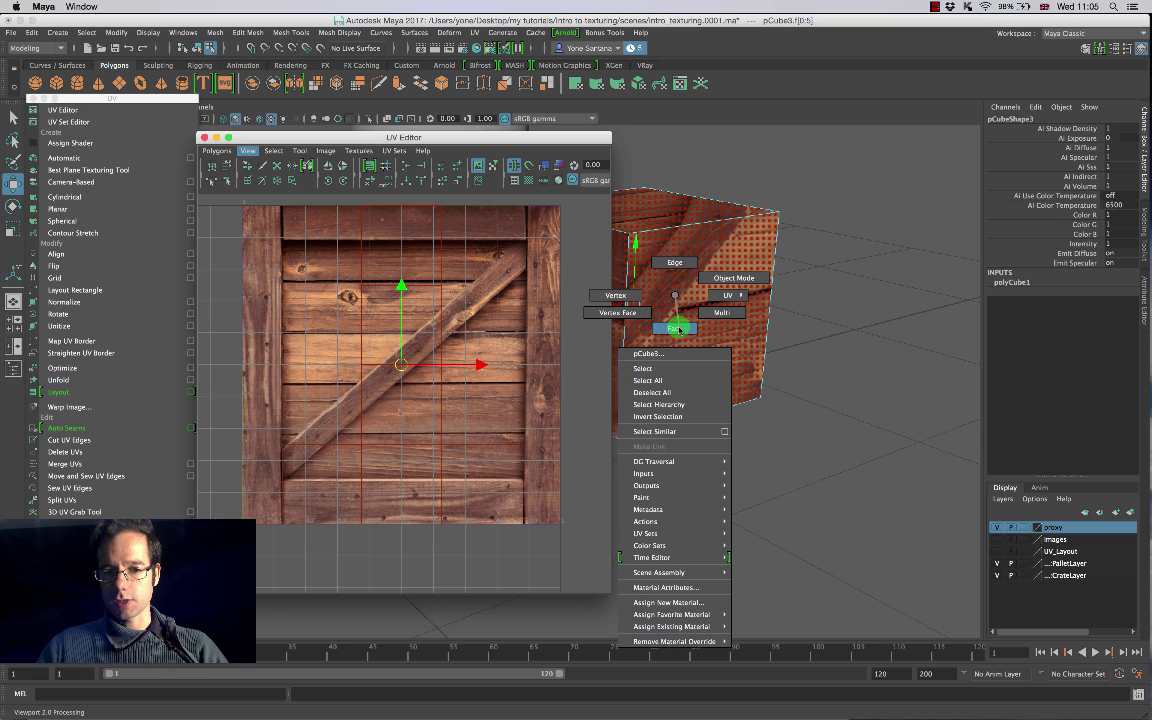
pyautogui.click(677, 329)
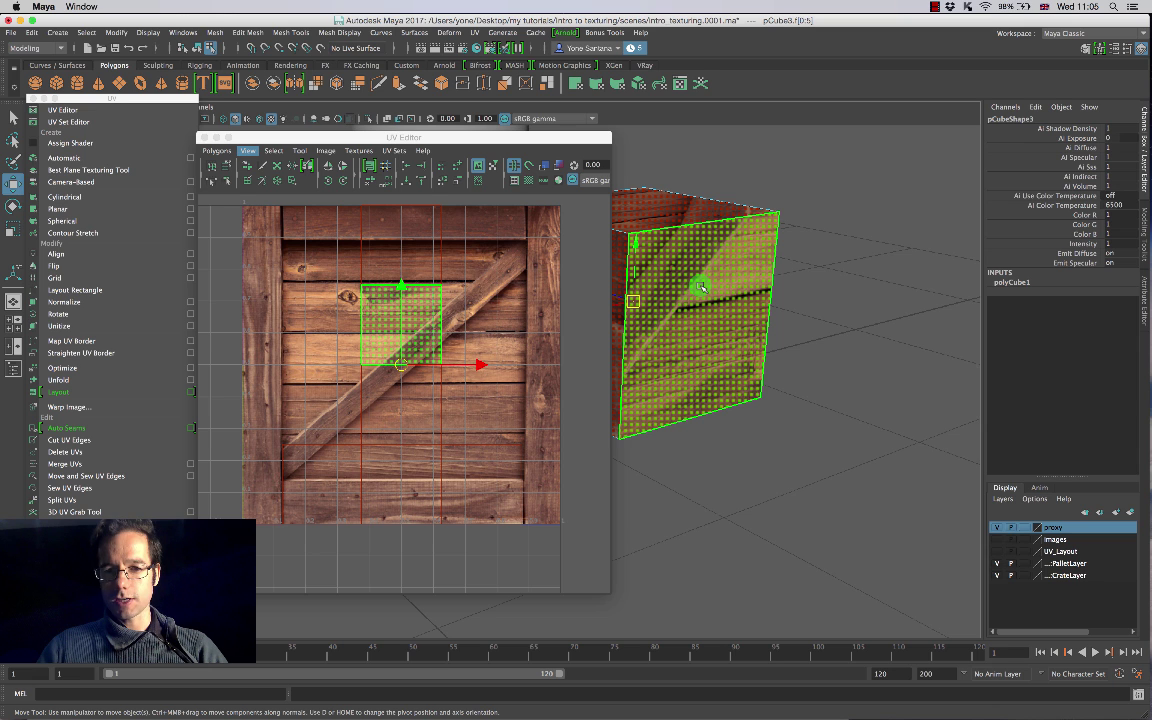
pyautogui.click(699, 288)
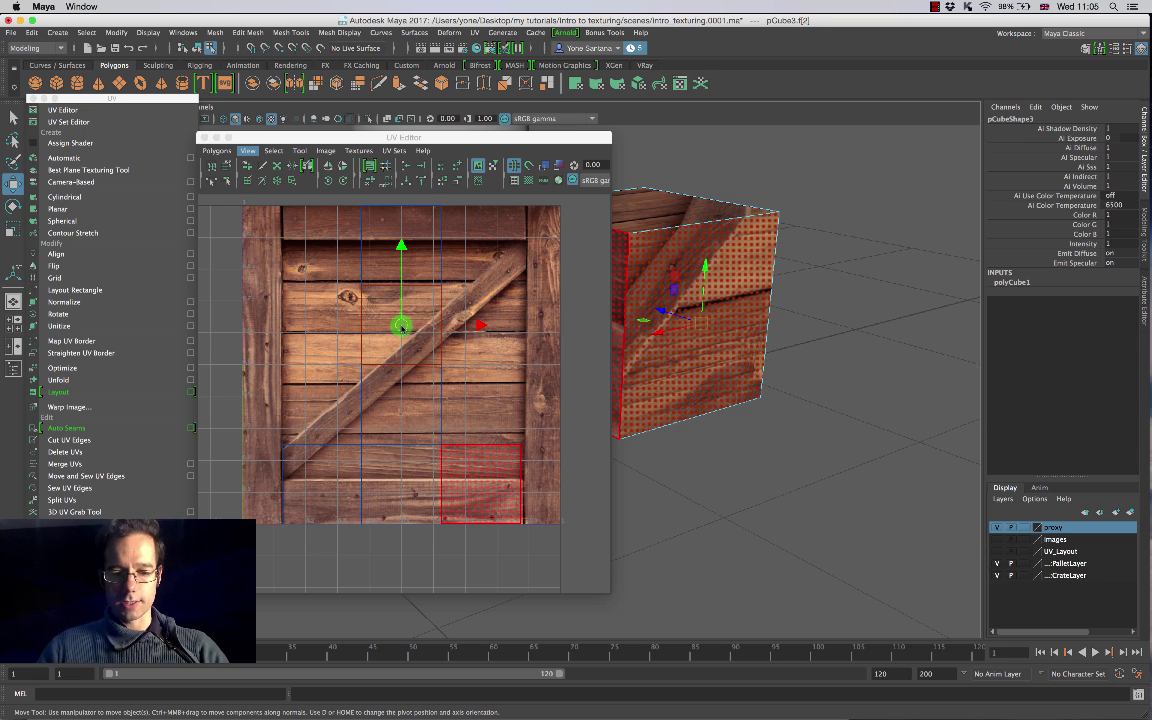
# Step: Try scaling the front face's UVs down to about half size, and undo the scaling
pyautogui.press('r')
pyautogui.moveTo(399, 324); pyautogui.dragTo(429, 360)
pyautogui.hotkey('ctrl', 'z')
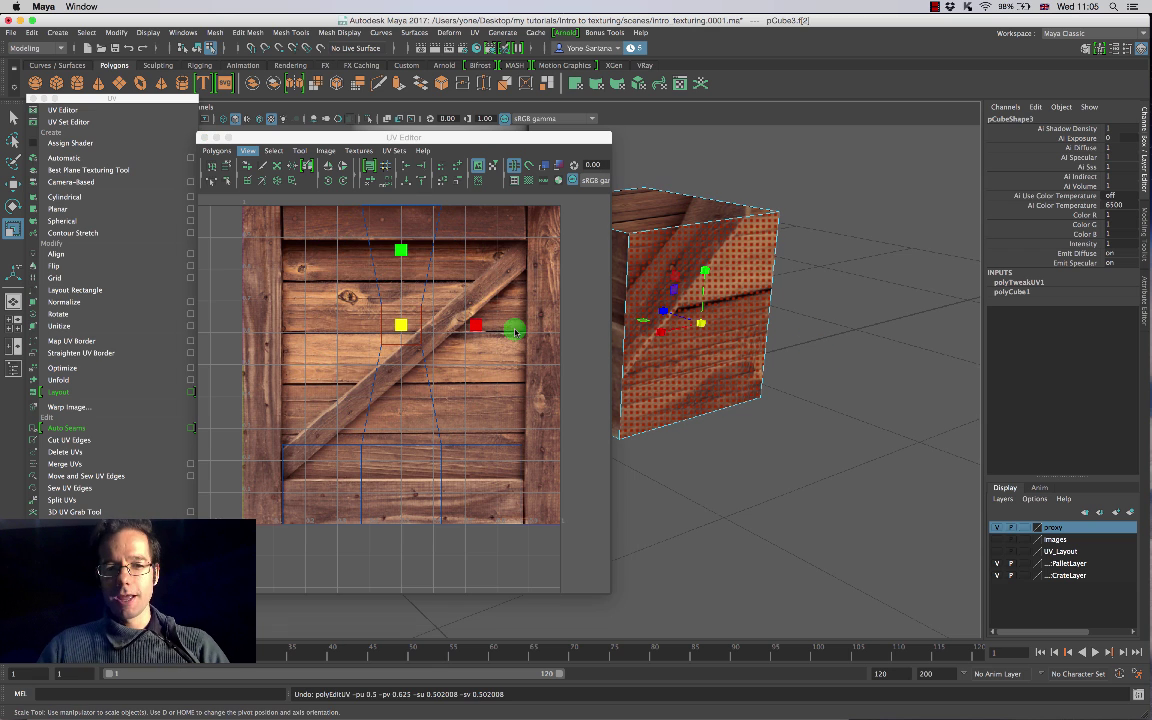
# Step: Scale the front face's UVs up to the size of the crate image and move them down to cover it
pyautogui.moveTo(403, 325); pyautogui.dragTo(622, 388)
pyautogui.click(503, 342)
pyautogui.press('w')
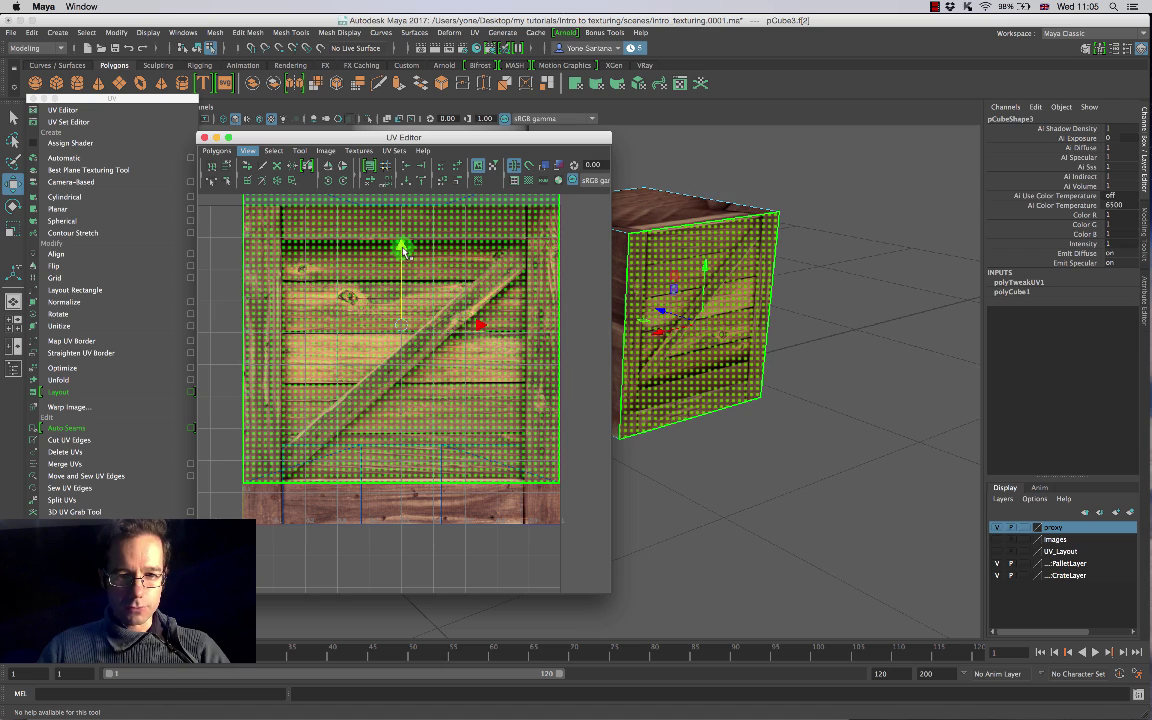
pyautogui.moveTo(403, 250); pyautogui.dragTo(400, 290)
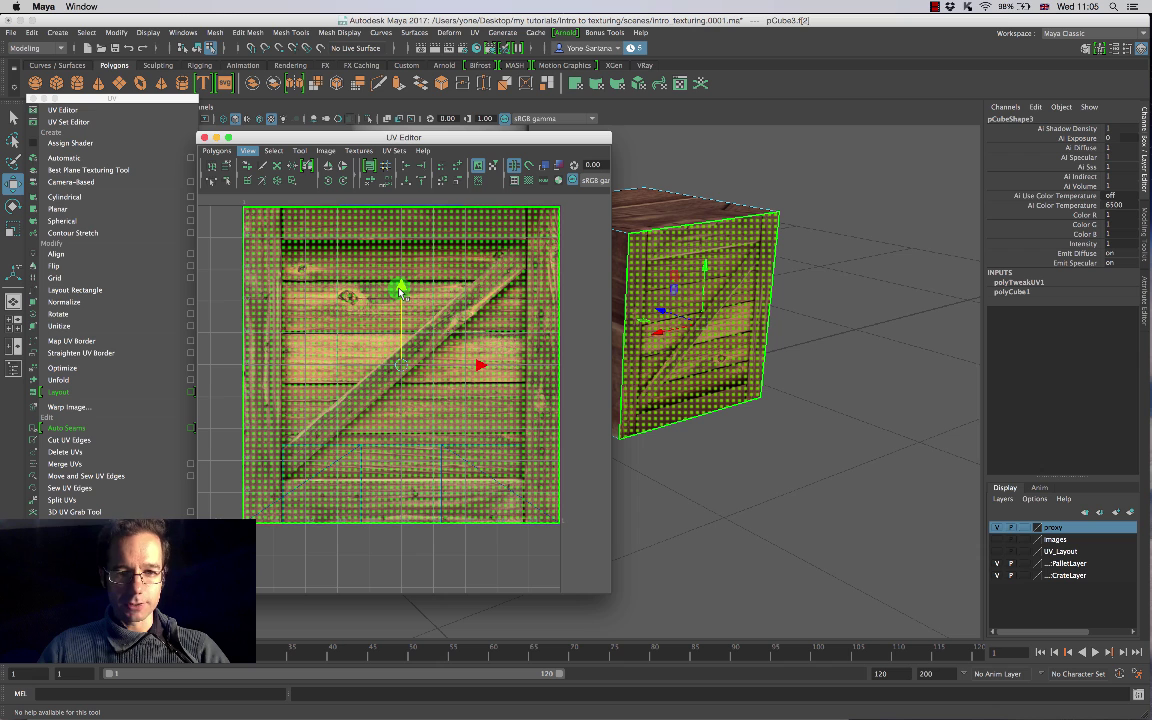
# Step: Examine the enlarged front face on the cube and how its top face's connected UVs distort the crate texture
pyautogui.keyDown('alt'); pyautogui.moveTo(816, 384); pyautogui.dragTo(735, 373); pyautogui.keyUp('alt')
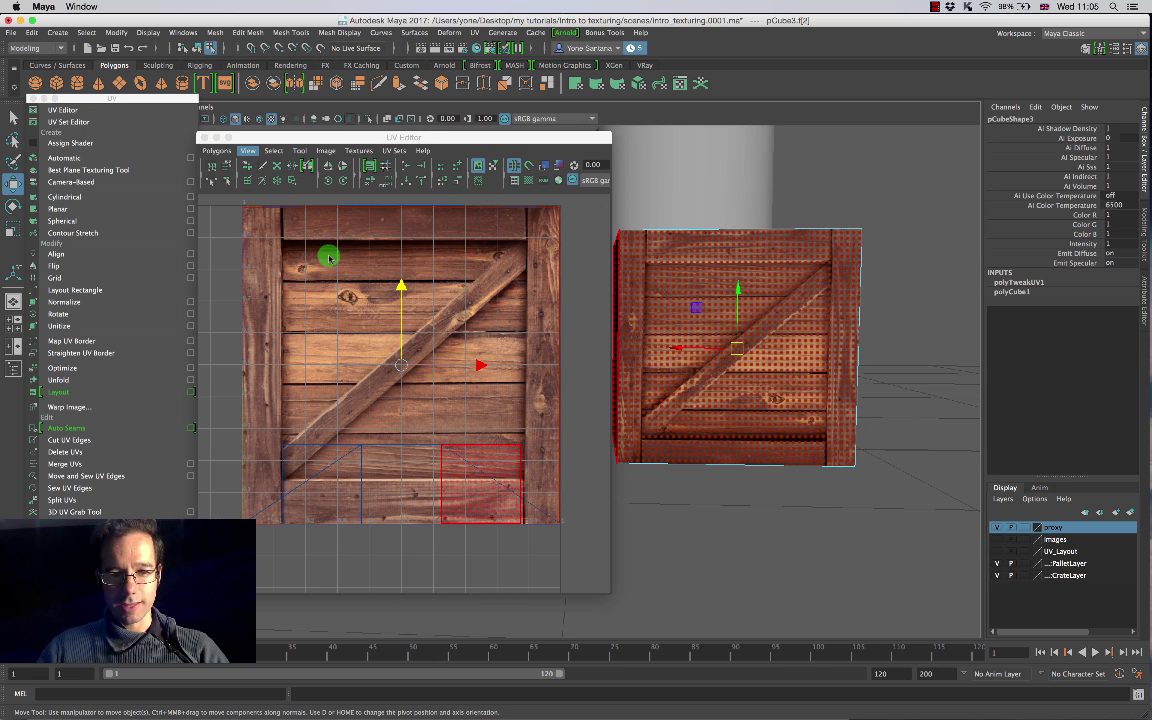
pyautogui.click(686, 421)
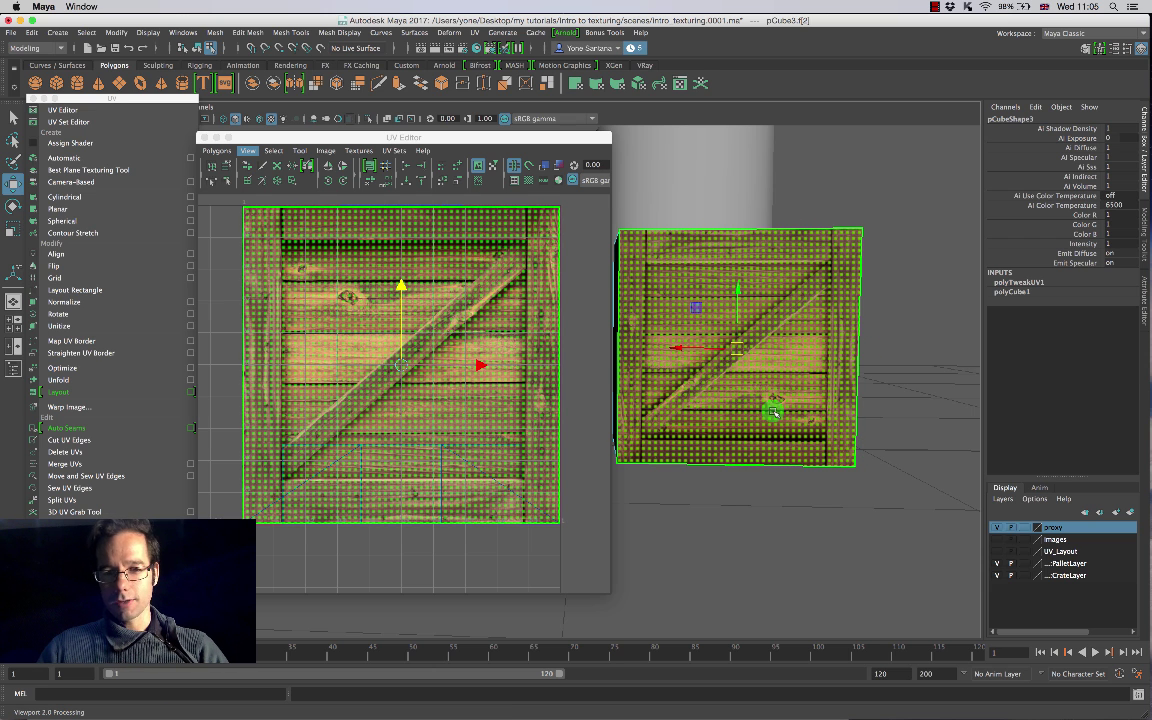
pyautogui.keyDown('alt'); pyautogui.moveTo(773, 411); pyautogui.dragTo(802, 362); pyautogui.keyUp('alt')
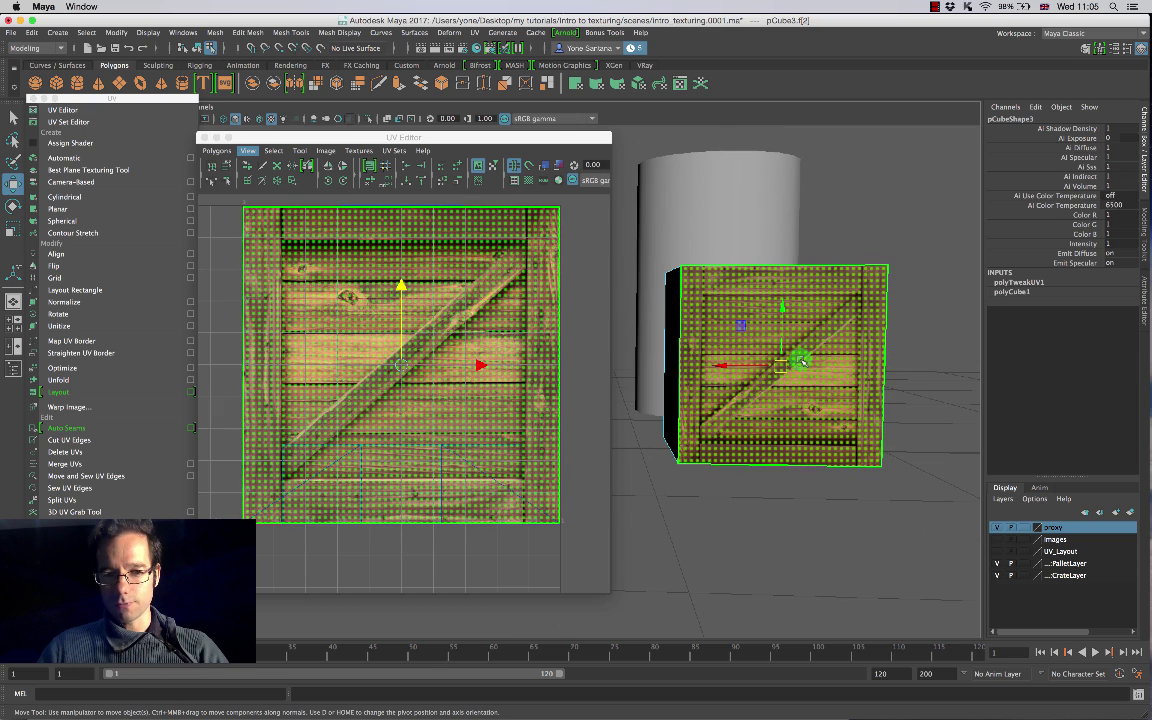
pyautogui.keyDown('alt'); pyautogui.moveTo(813, 318); pyautogui.dragTo(779, 300); pyautogui.keyUp('alt')
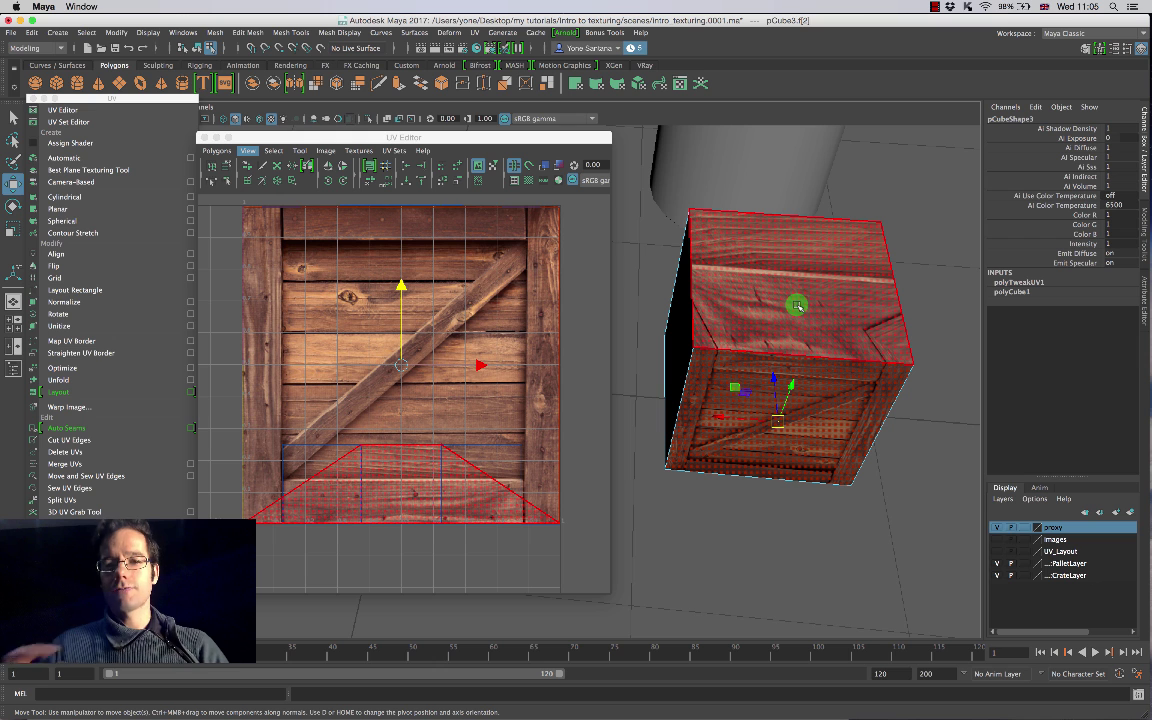
pyautogui.keyDown('alt'); pyautogui.moveTo(812, 306); pyautogui.dragTo(786, 319, button='right'); pyautogui.keyUp('alt')
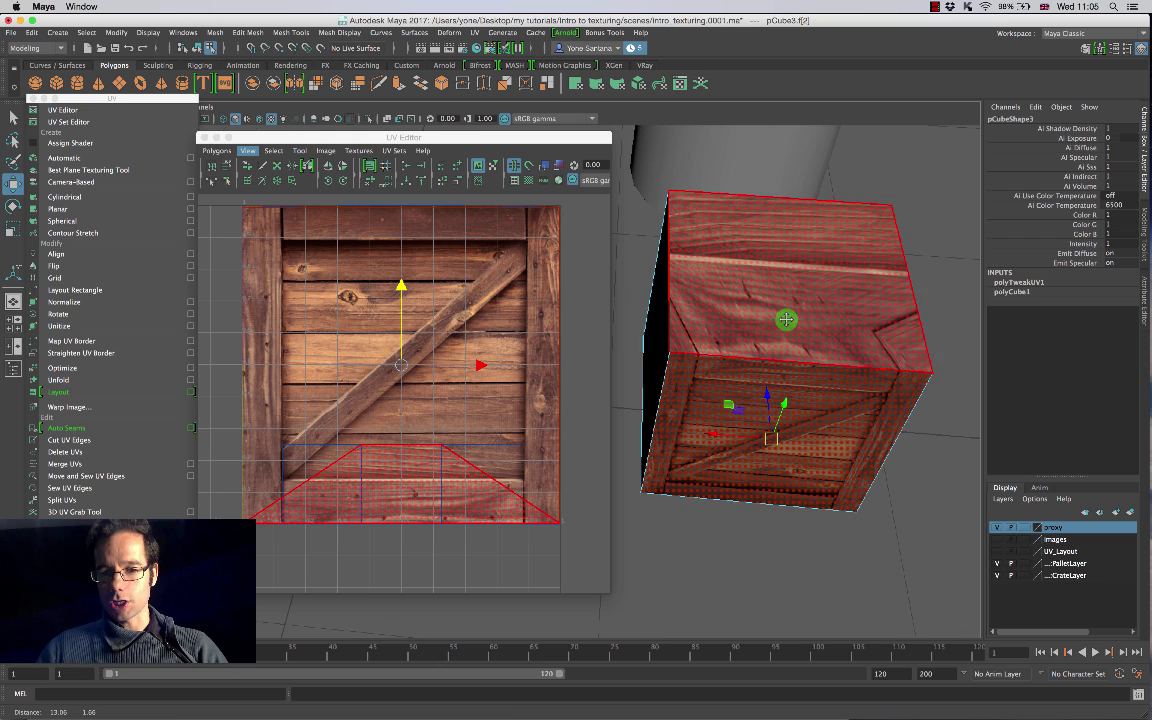
pyautogui.click(789, 319)
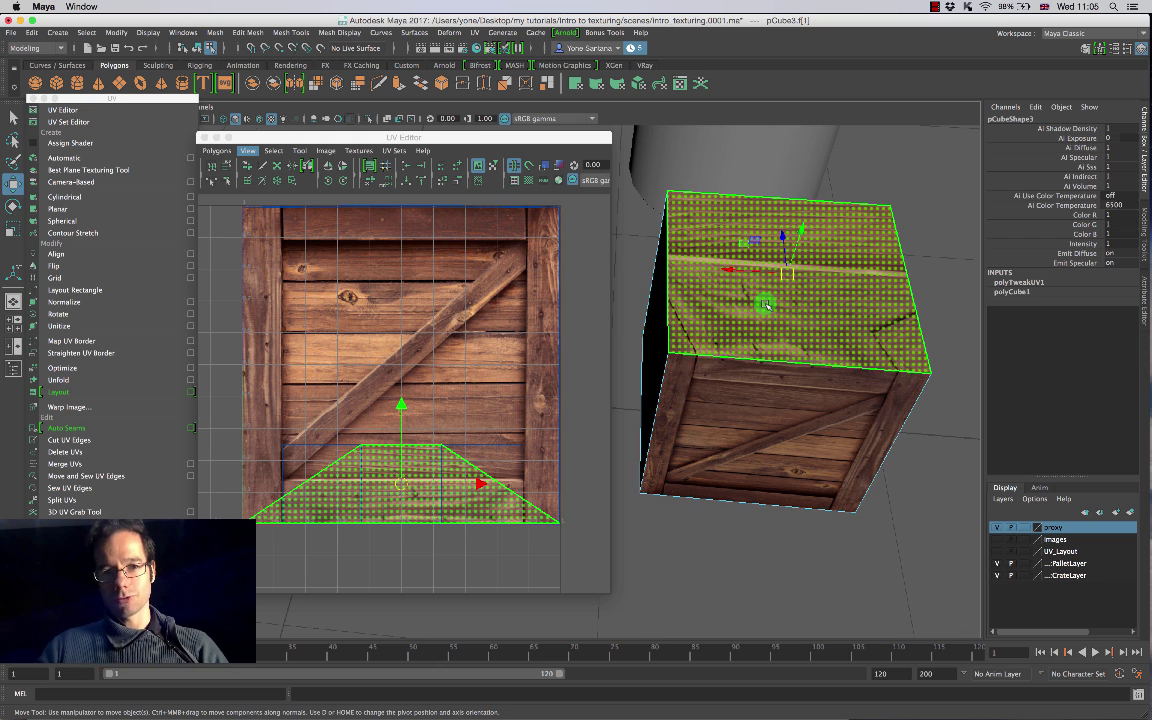
pyautogui.click(944, 273)
pyautogui.click(899, 290)
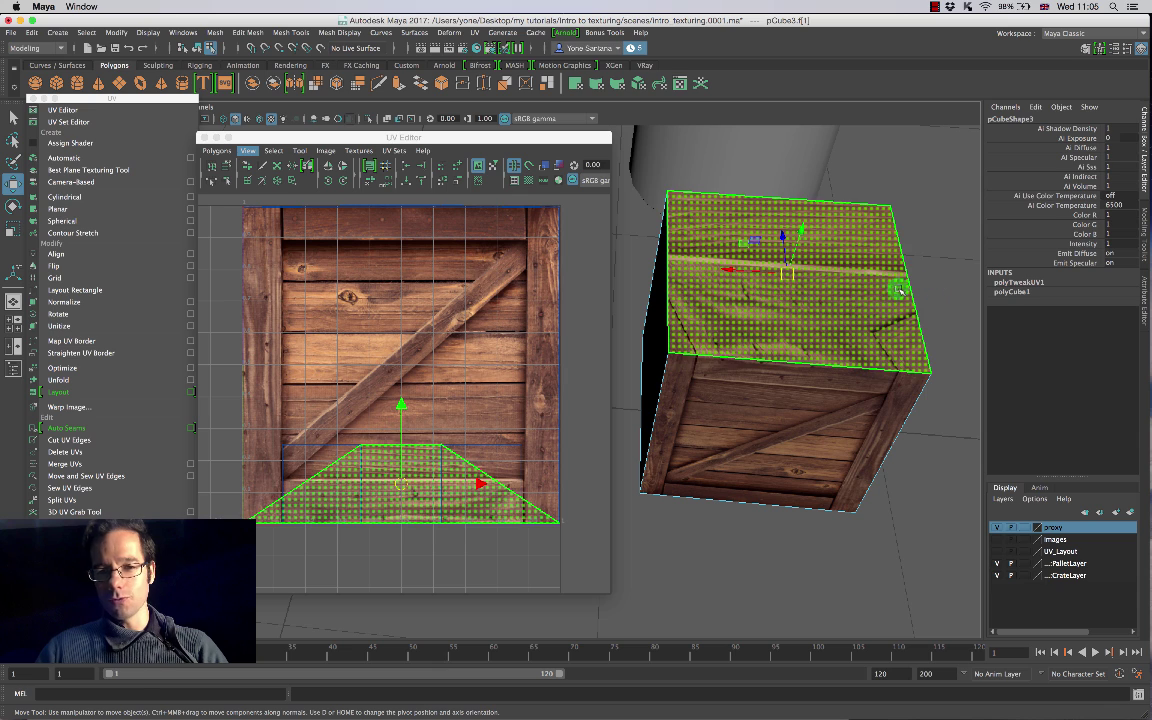
pyautogui.keyDown('alt'); pyautogui.moveTo(826, 478); pyautogui.dragTo(823, 404); pyautogui.keyUp('alt')
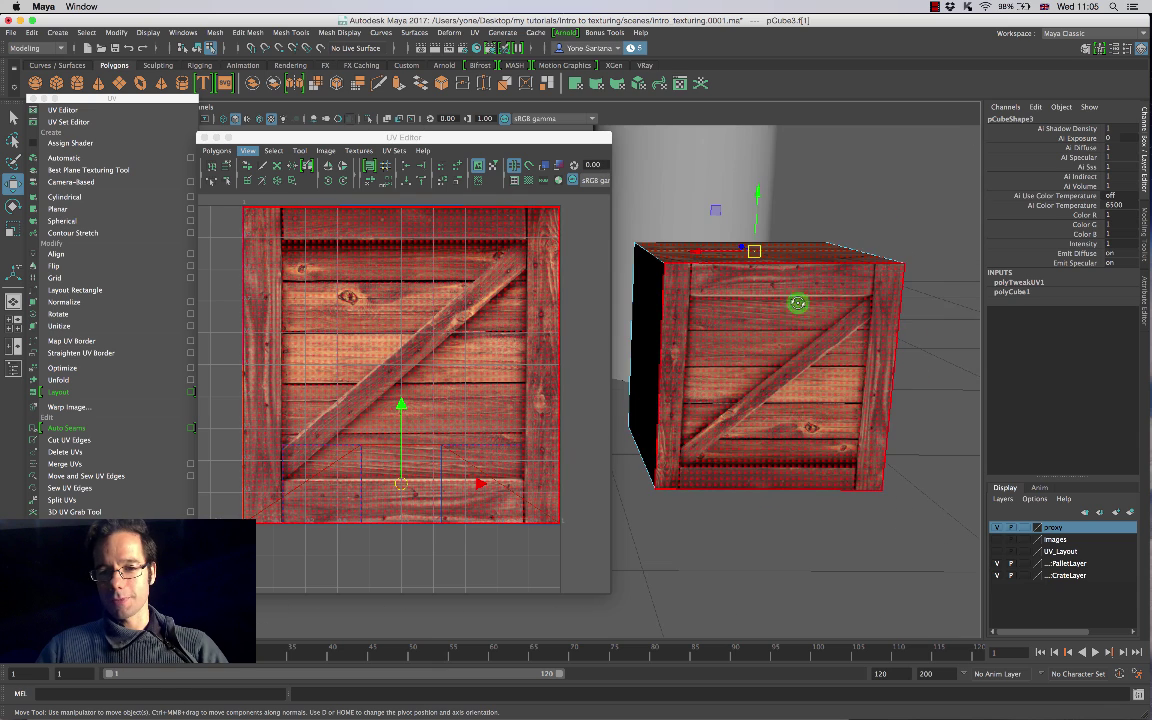
pyautogui.keyDown('alt'); pyautogui.moveTo(797, 303); pyautogui.dragTo(838, 270); pyautogui.keyUp('alt')
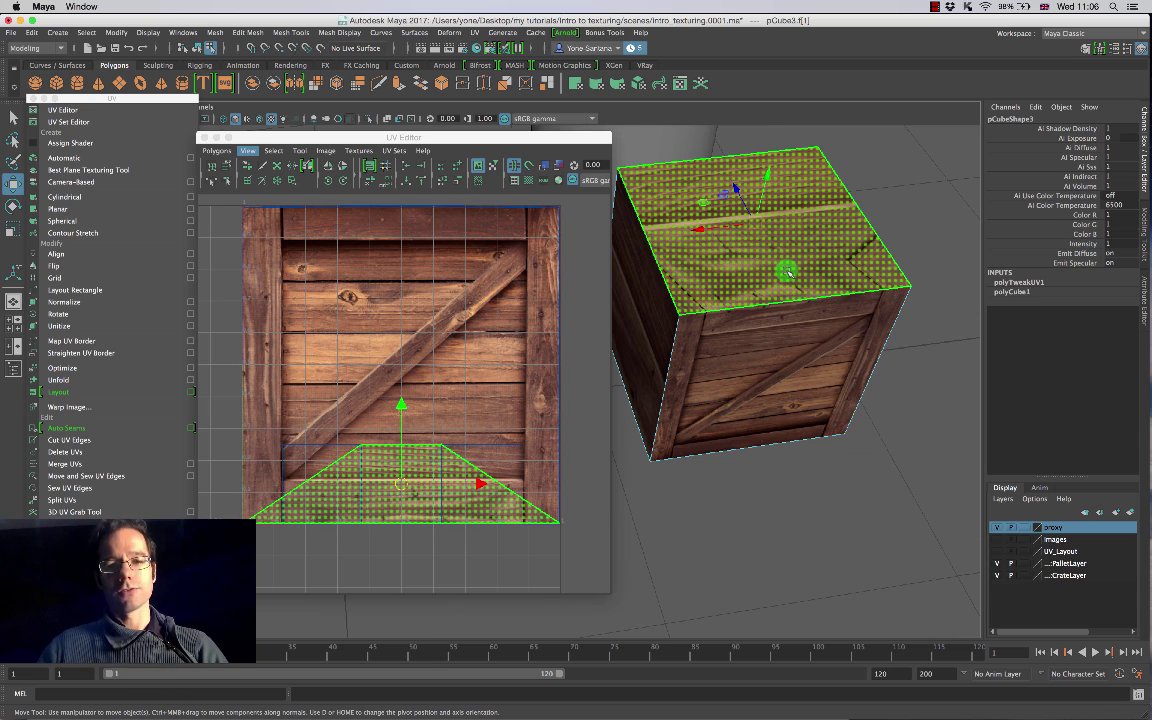
# Step: Undo the selections, move and scaling so the front face's UVs are back in the original cross-shaped layout
pyautogui.hotkey('ctrl', 'z')
pyautogui.hotkey('ctrl', 'z')
pyautogui.hotkey('ctrl', 'z')
pyautogui.hotkey('ctrl', 'z')
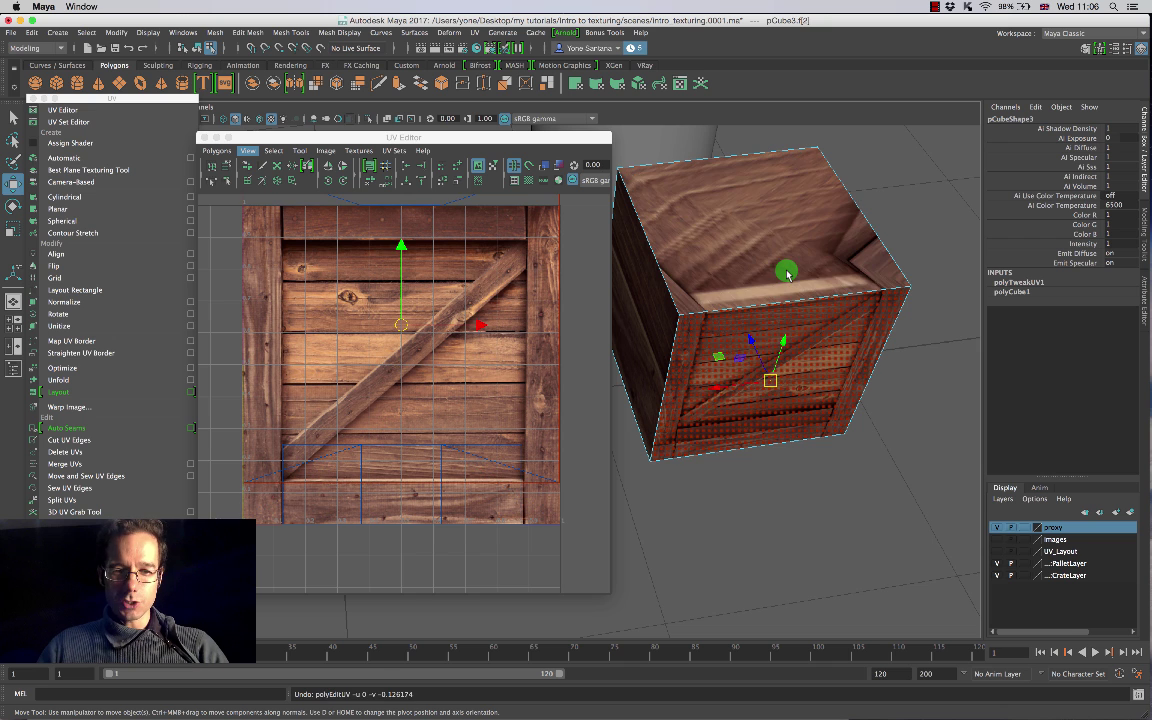
# Step: Select squares of the cross-shaped UV layout one by one to check which cube faces they belong to
pyautogui.scroll(3, 441, 332)
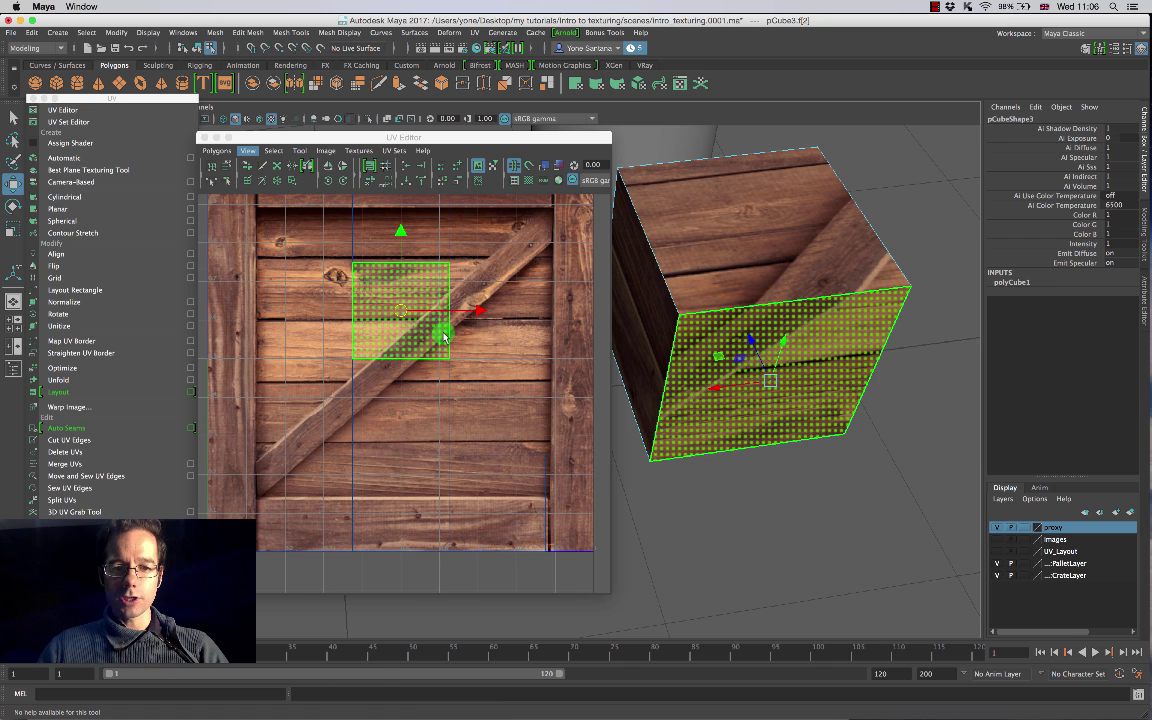
pyautogui.scroll(-2, 443, 333)
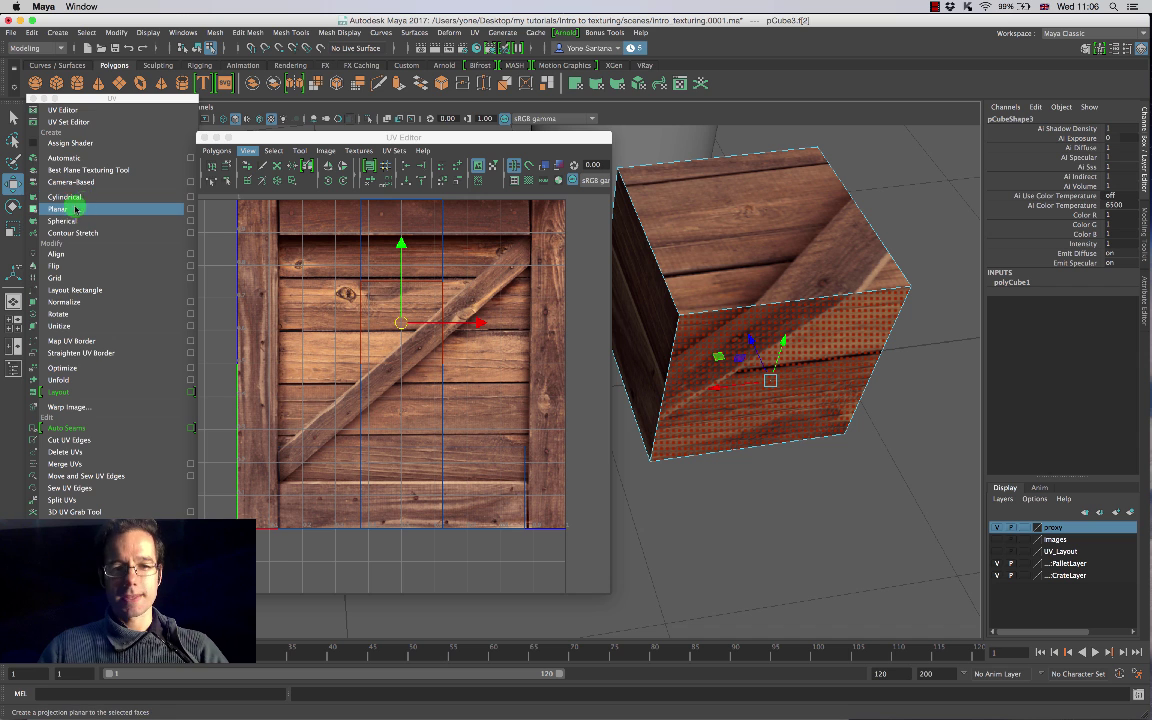
pyautogui.click(411, 330)
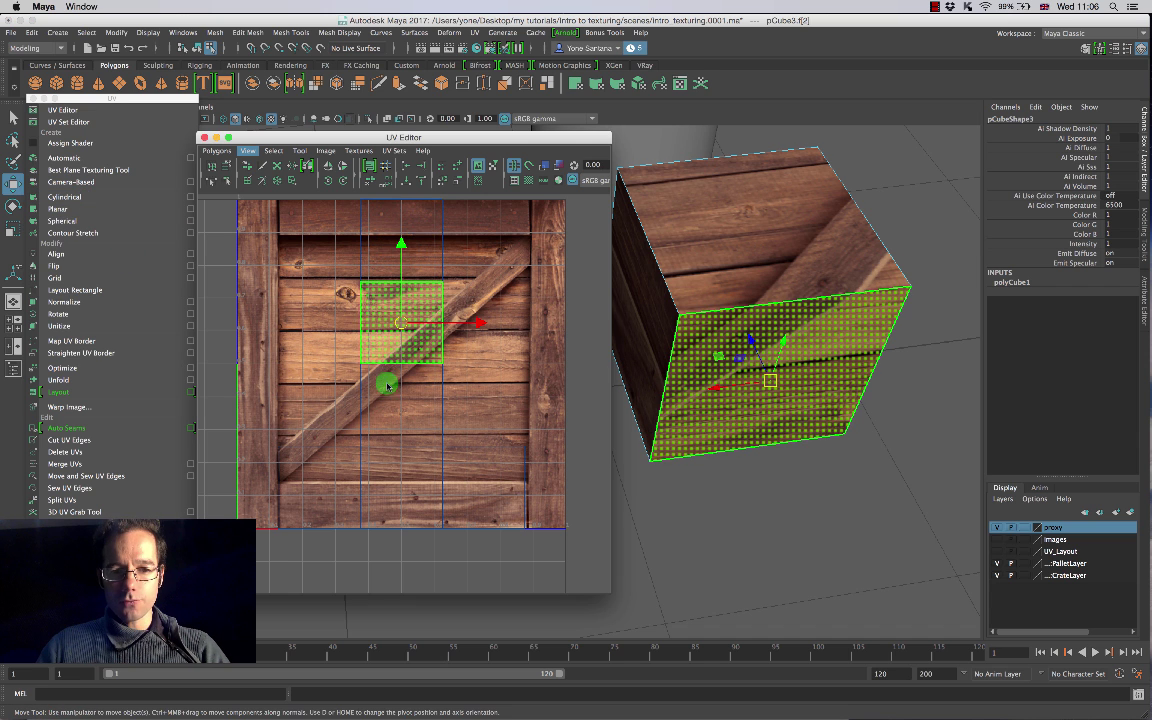
pyautogui.click(384, 423)
pyautogui.click(378, 464)
pyautogui.click(342, 465)
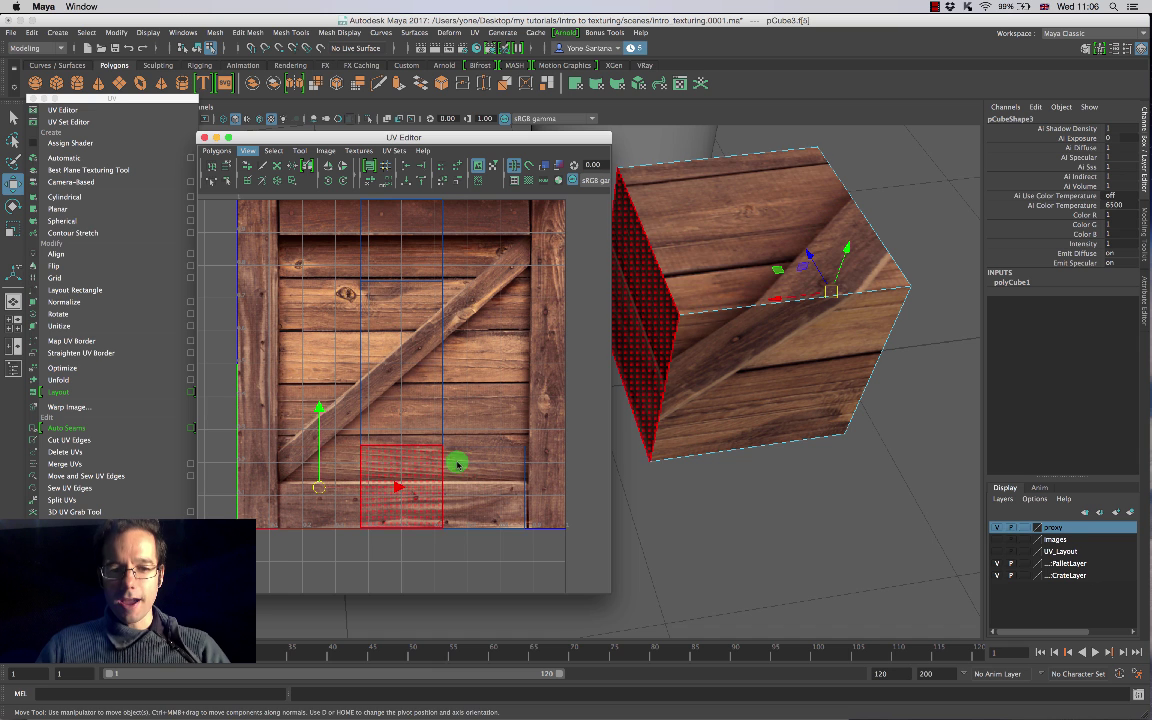
# Step: Switch the UV Editor to shell selection and select the cube's whole cross-shaped UV shell to examine its connected faces
pyautogui.click(457, 464)
pyautogui.moveTo(417, 463); pyautogui.dragTo(372, 446, button='right')
pyautogui.click(386, 442)
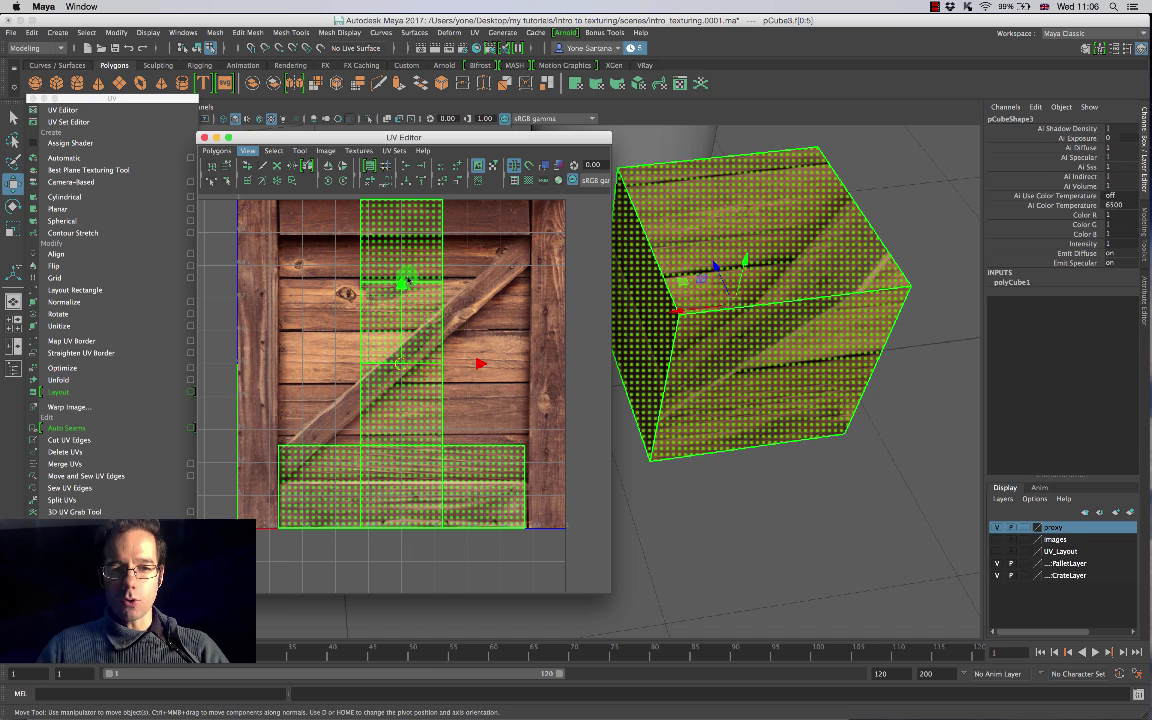
pyautogui.click(325, 280)
pyautogui.doubleClick(371, 368)
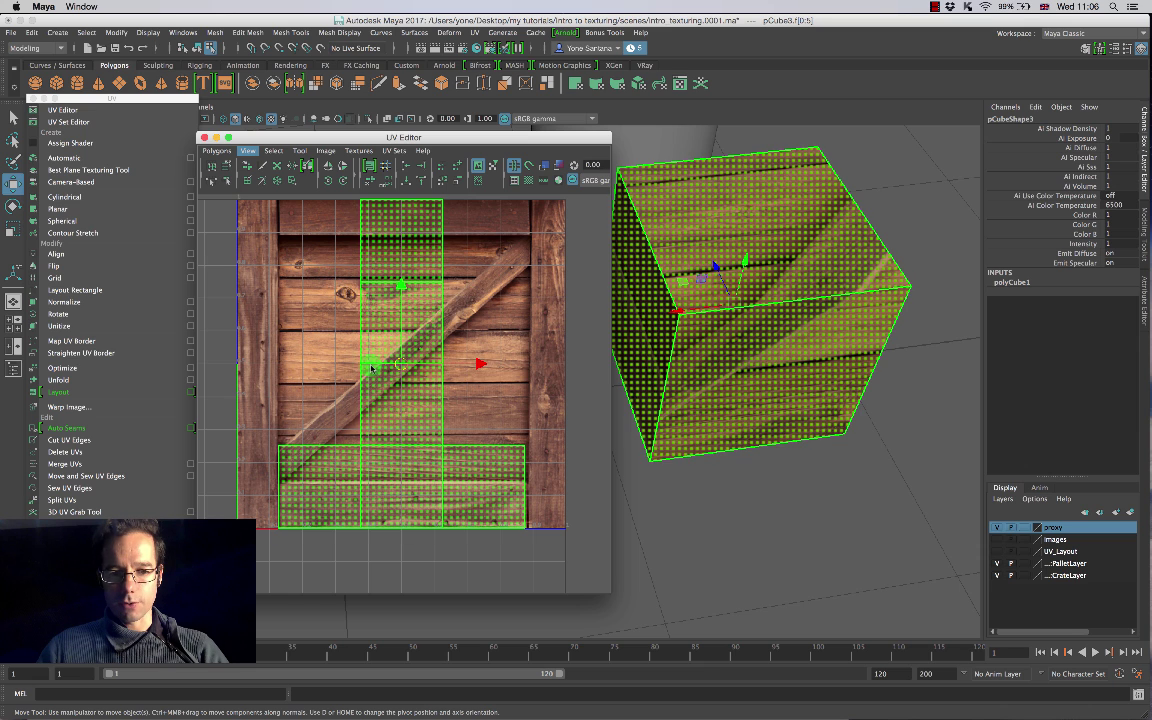
pyautogui.click(488, 369)
pyautogui.click(400, 451)
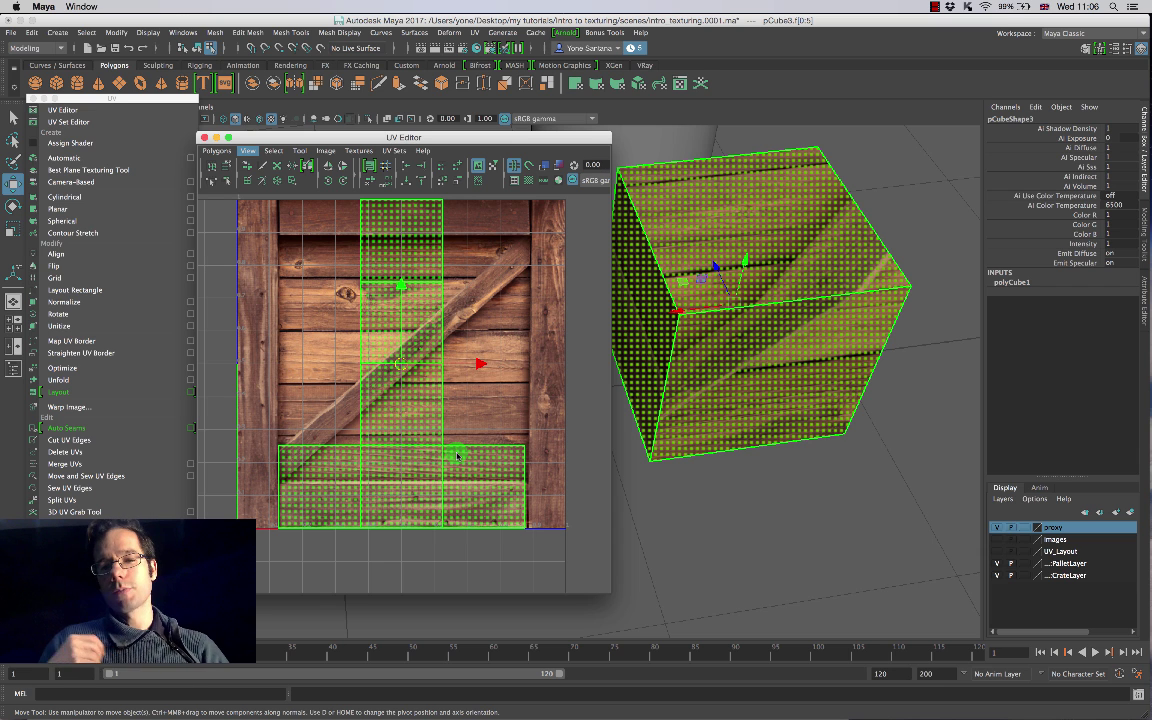
# Step: Return to face selection in the UV Editor and select only the cube's front face for moving
pyautogui.rightClick(423, 331)
pyautogui.click(433, 362)
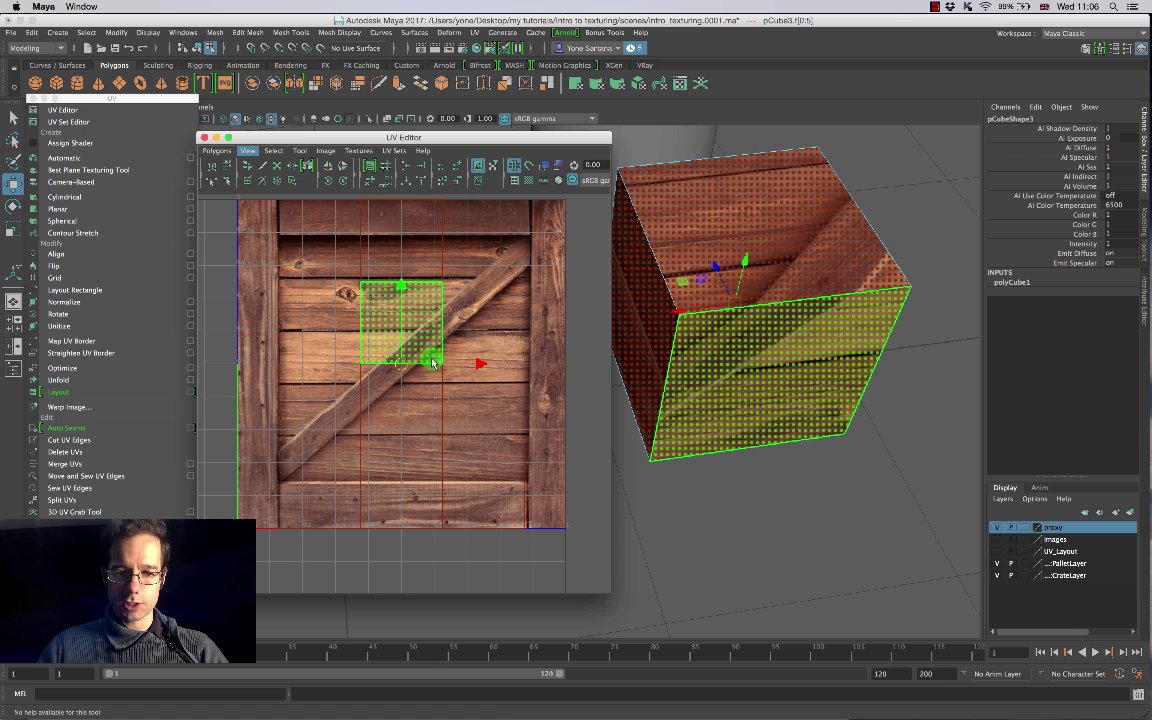
pyautogui.click(426, 323)
pyautogui.press('w')
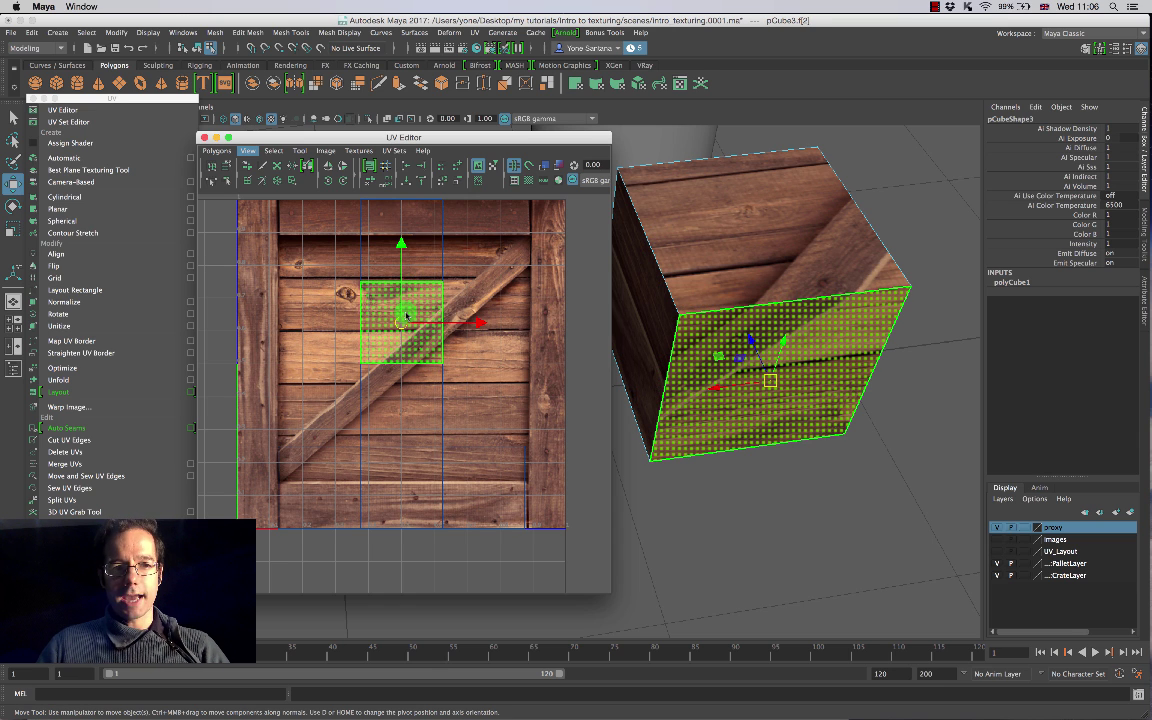
# Step: Project the front face with Automatic mapping using 6 planes, optimised for fewer pieces, with the Into square shell layout
pyautogui.click(191, 161)
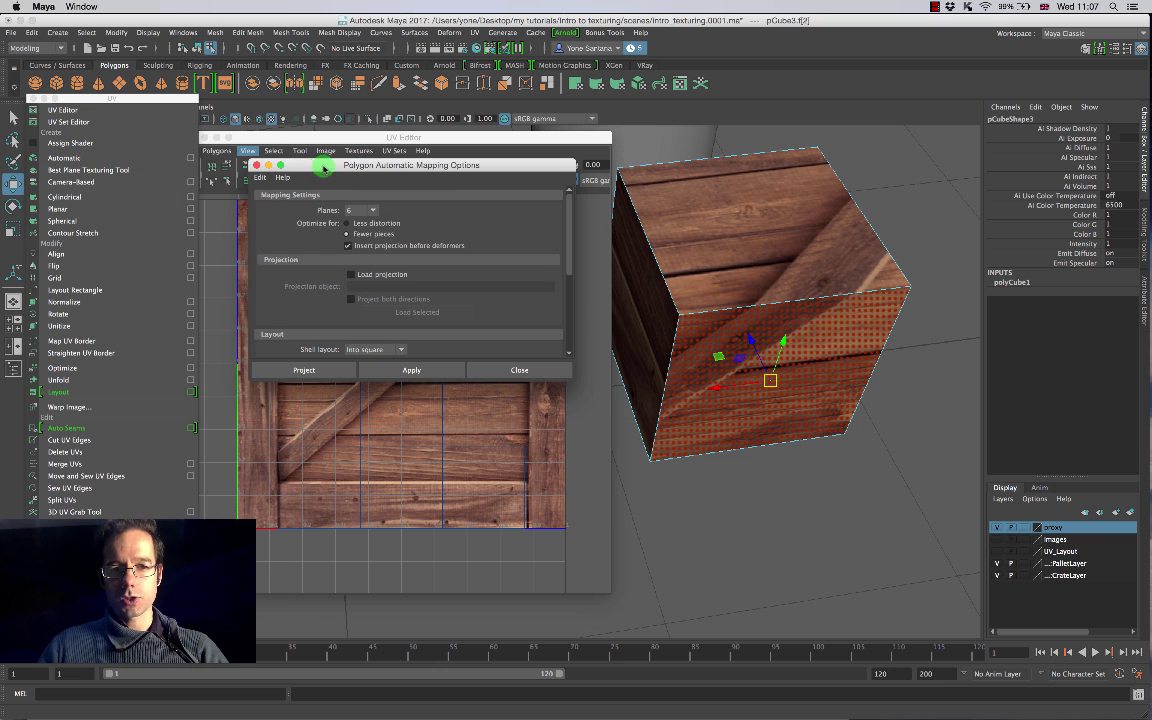
pyautogui.moveTo(323, 170); pyautogui.dragTo(690, 128)
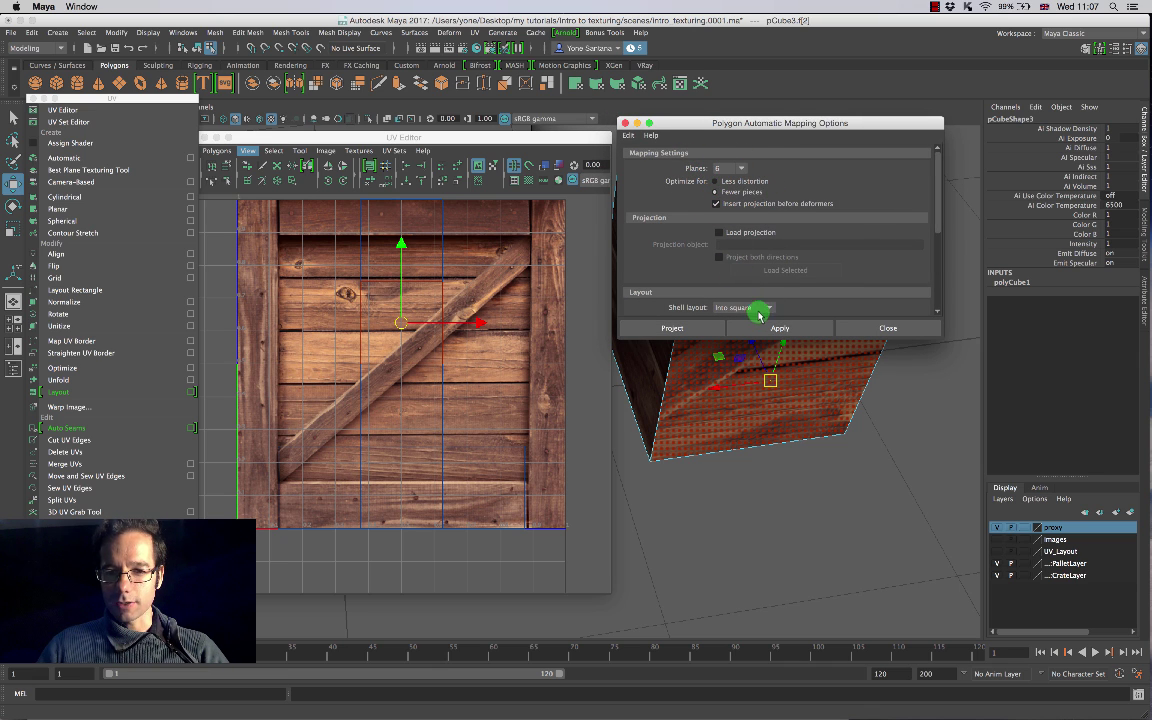
pyautogui.click(778, 329)
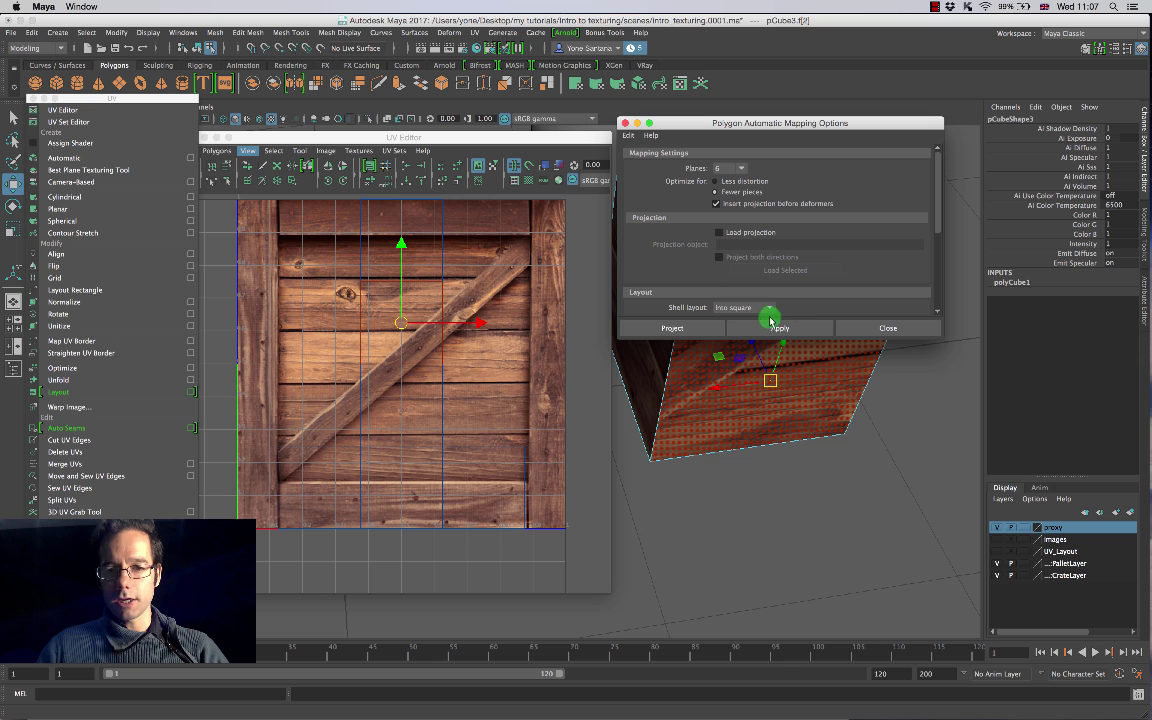
pyautogui.click(697, 328)
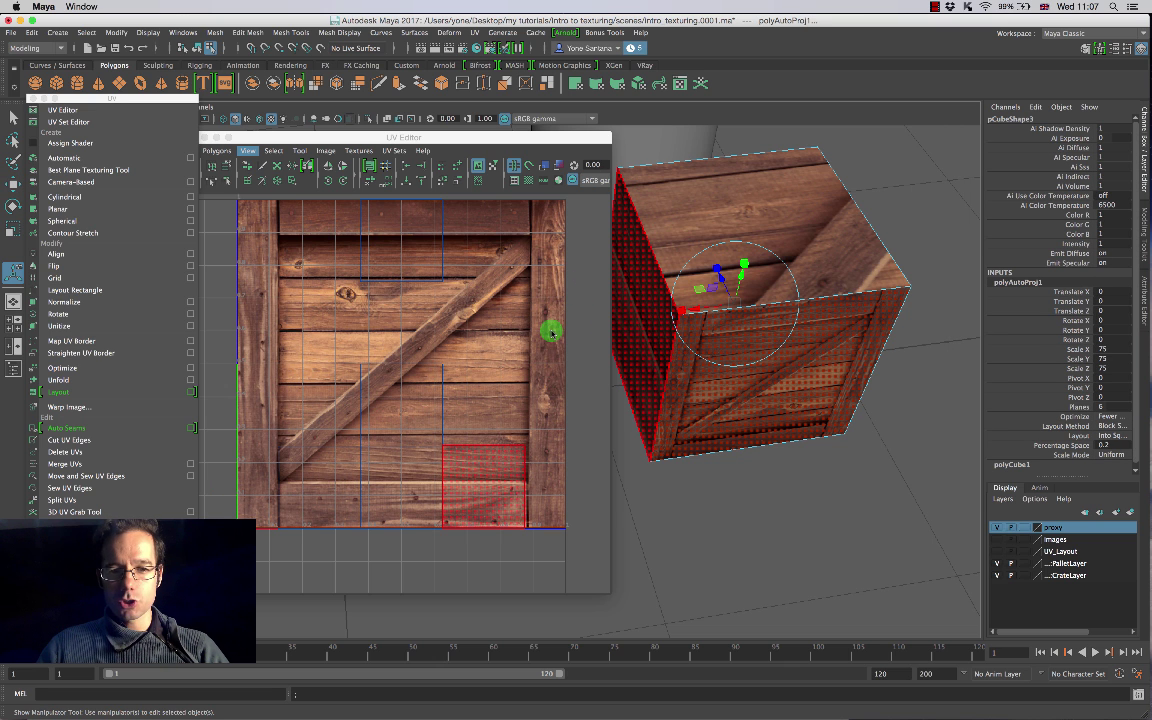
# Step: Set the UV Editor to face selection and select the newly projected front face, checking its crate texture on the cube
pyautogui.rightClick(502, 314)
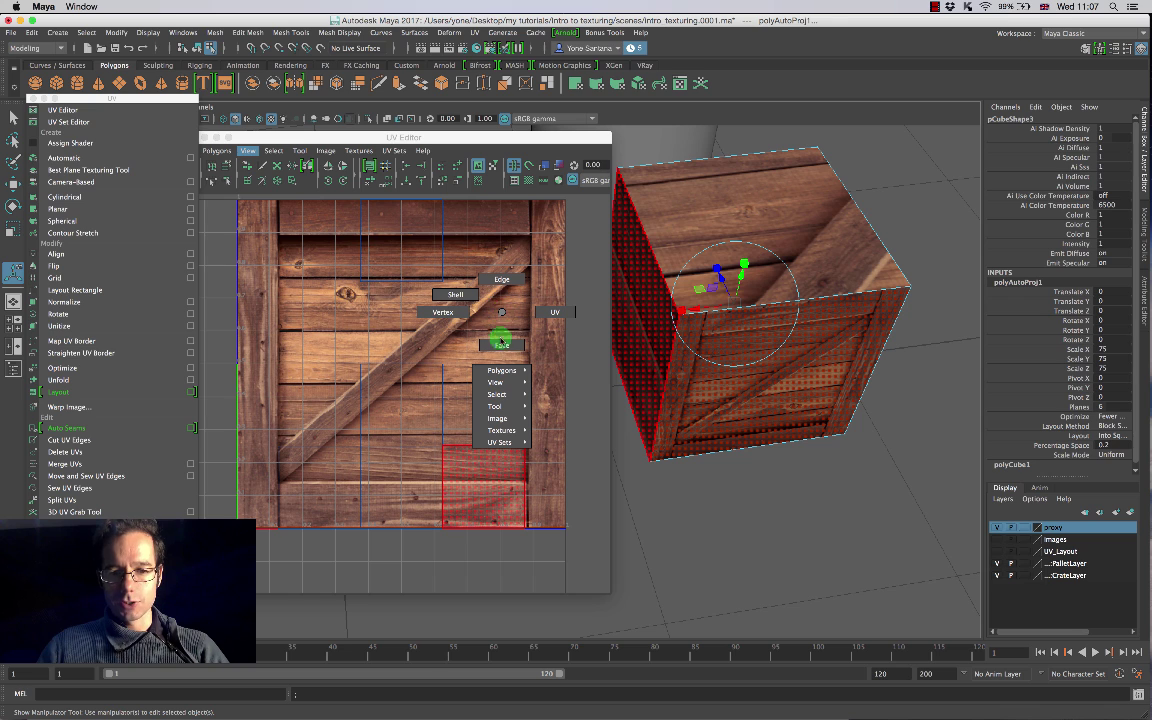
pyautogui.click(502, 344)
pyautogui.click(509, 342)
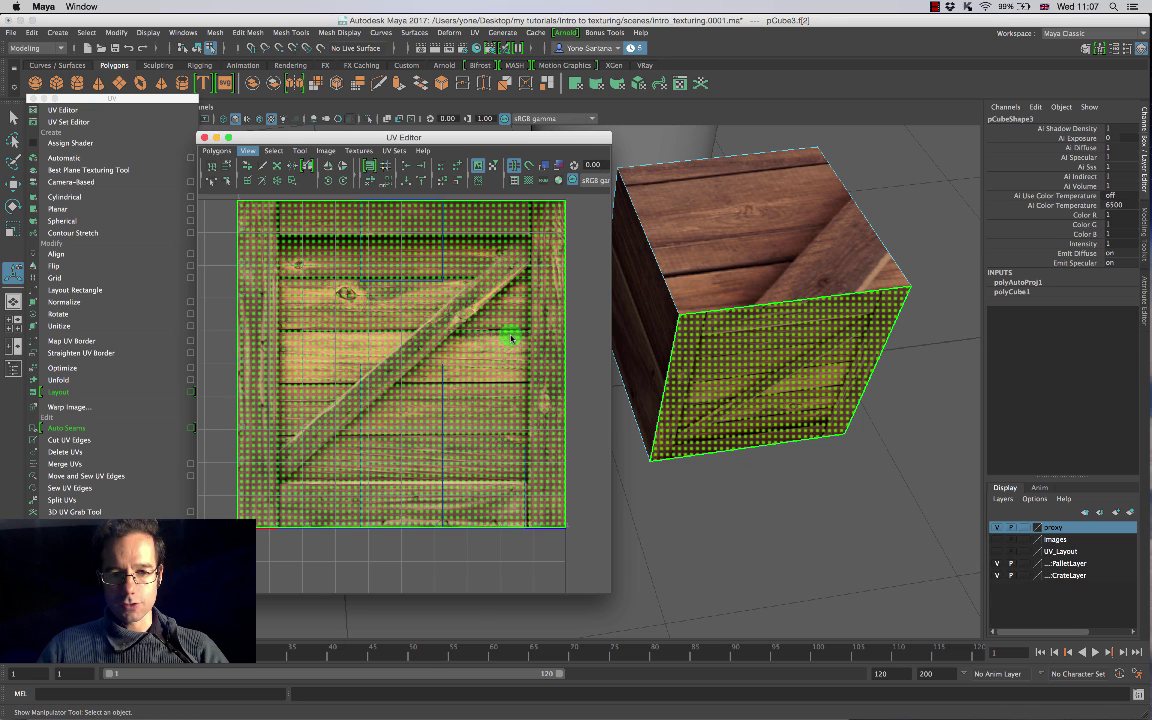
pyautogui.click(590, 372)
pyautogui.keyDown('alt'); pyautogui.moveTo(717, 429); pyautogui.dragTo(751, 388); pyautogui.keyUp('alt')
pyautogui.click(761, 346)
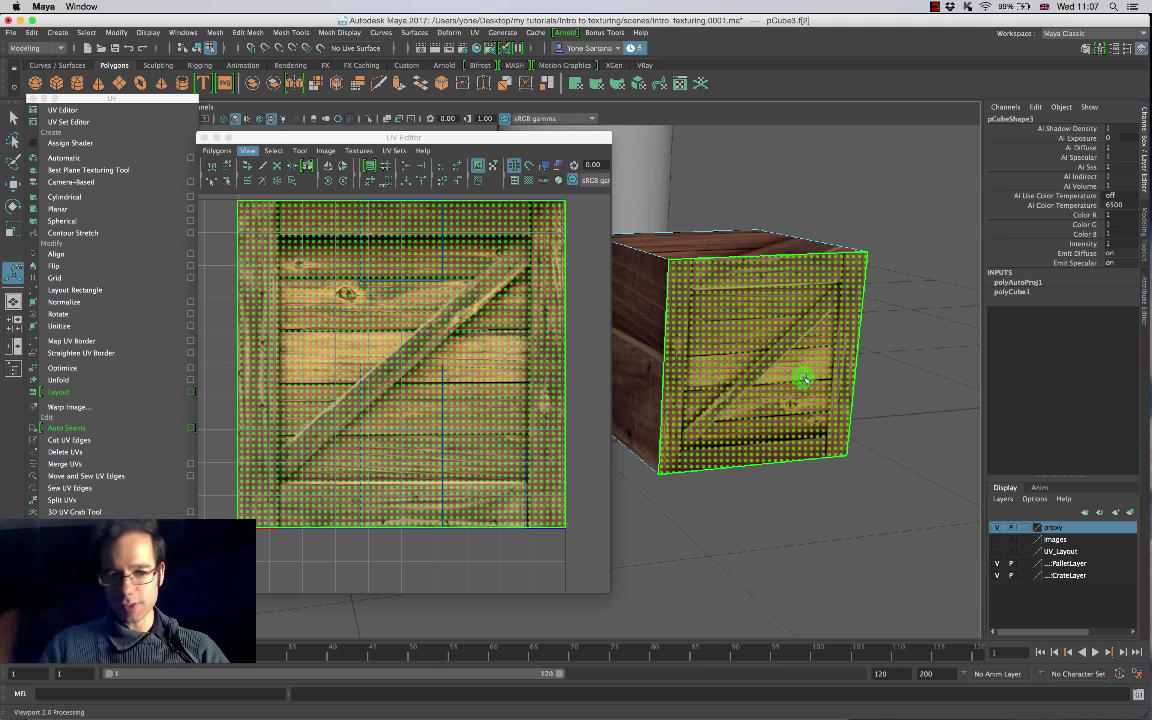
# Step: Move the front face's separated UVs out of the crate image to the empty area just beyond its right edge
pyautogui.press('w')
pyautogui.scroll(-6, 489, 354)
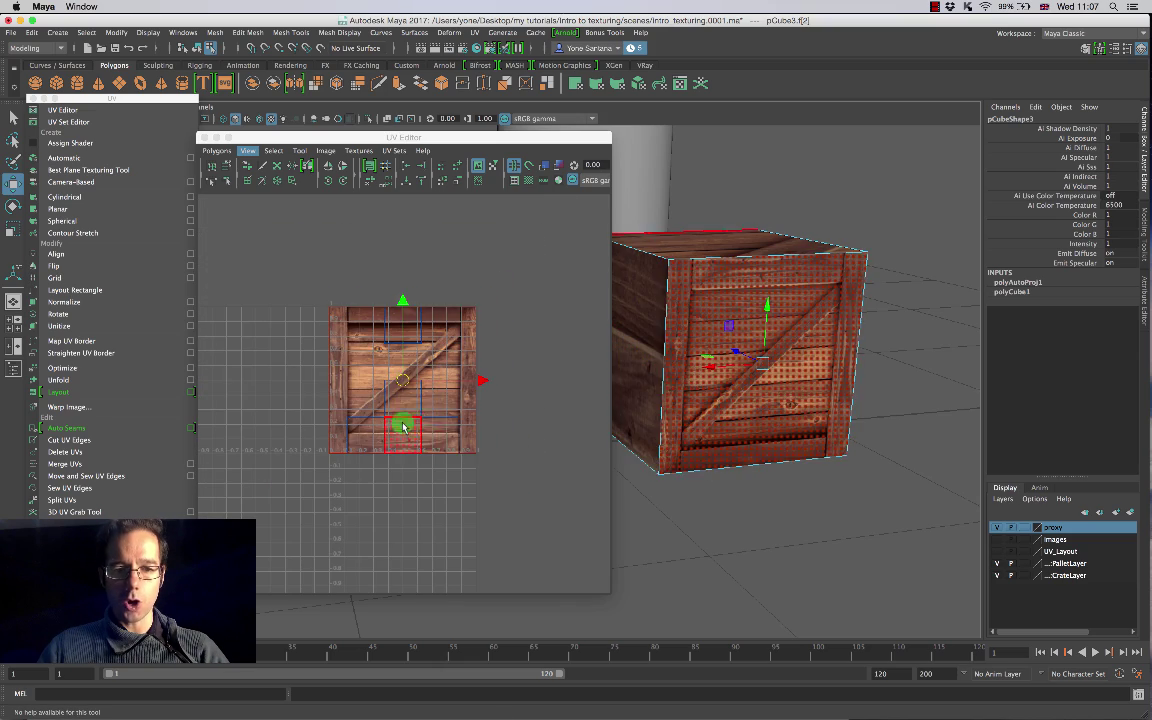
pyautogui.moveTo(402, 382); pyautogui.dragTo(555, 378)
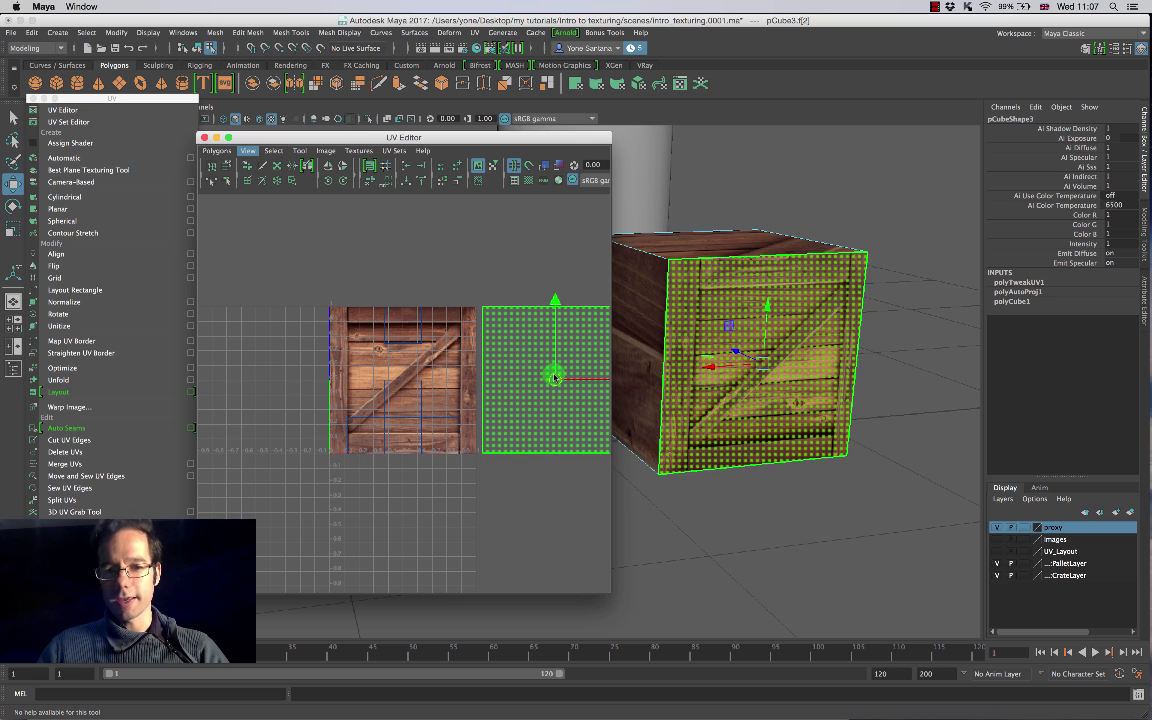
pyautogui.moveTo(386, 309); pyautogui.dragTo(416, 330)
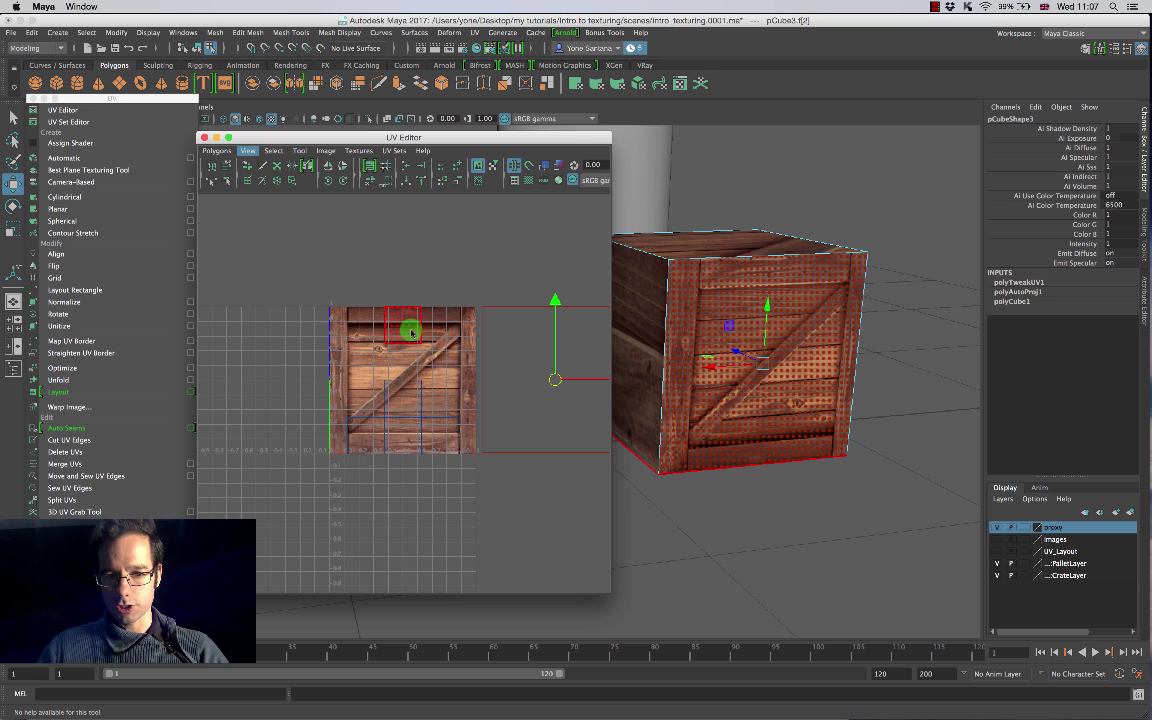
# Step: Project the cube's bottom face with Automatic mapping and inspect the crate texture on its underside
pyautogui.moveTo(411, 332); pyautogui.dragTo(412, 329)
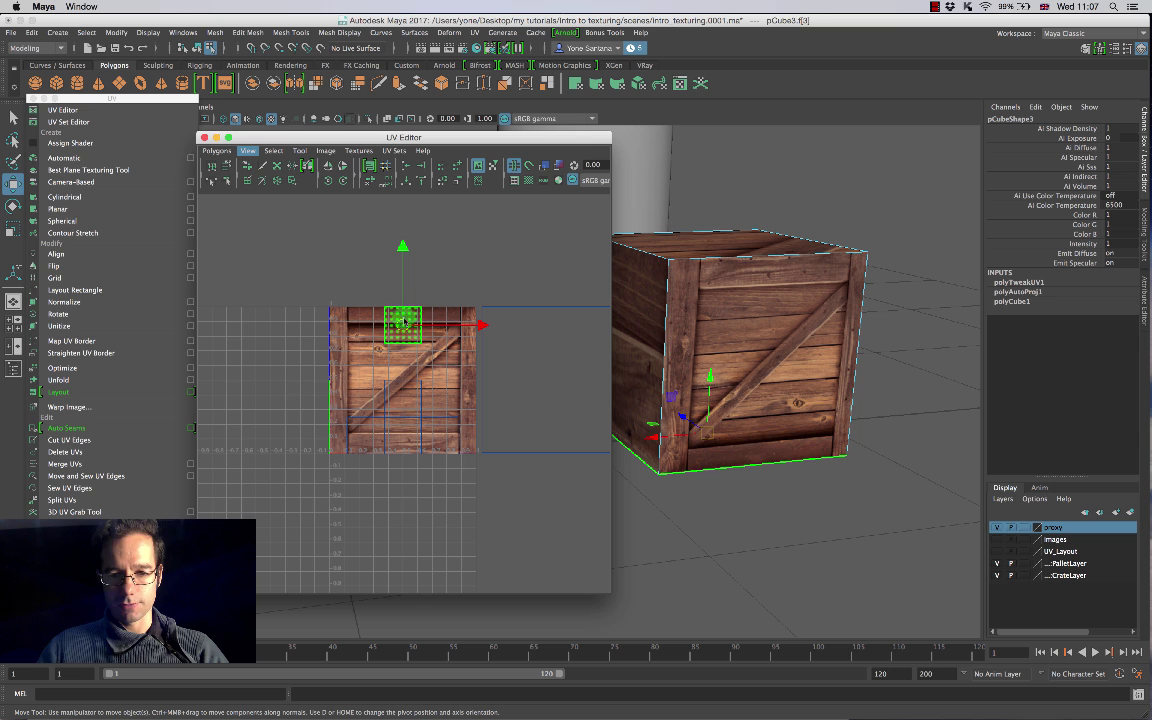
pyautogui.click(220, 200)
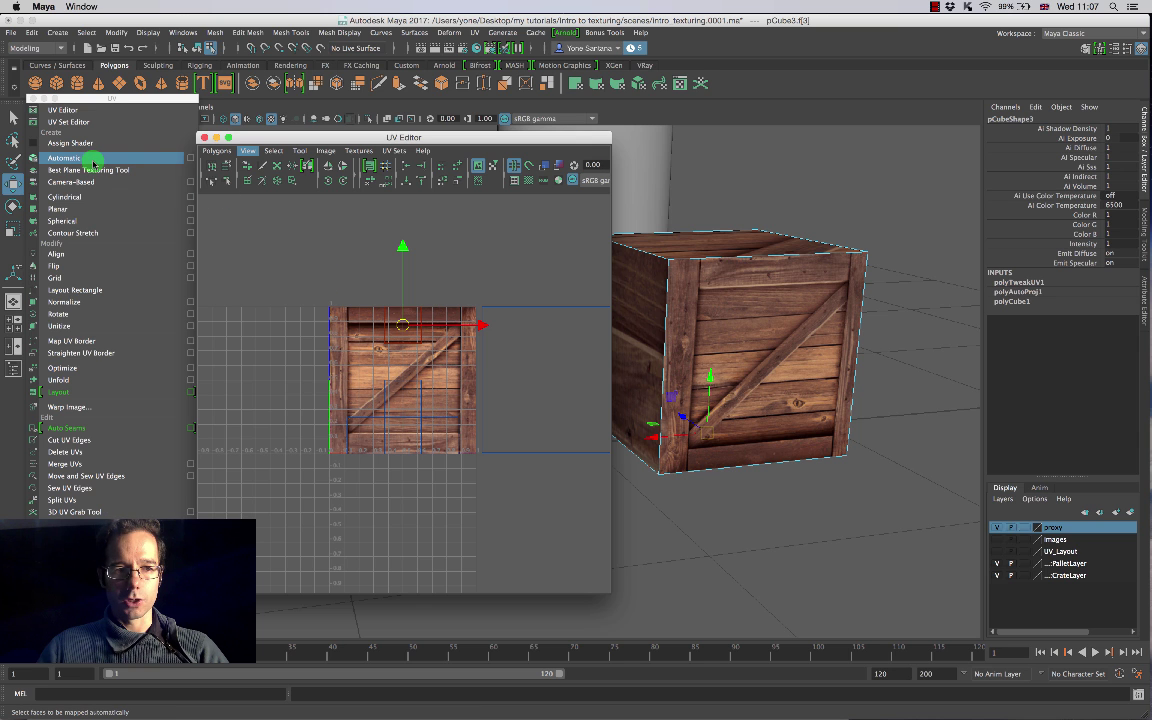
pyautogui.click(65, 159)
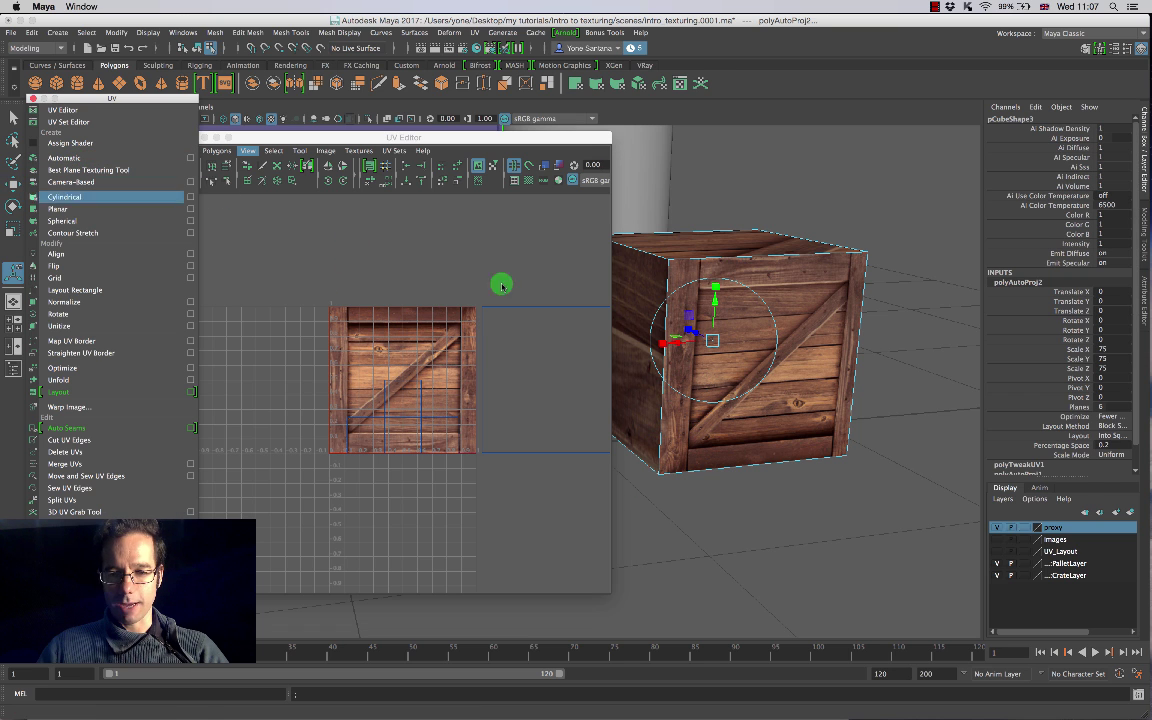
pyautogui.scroll(-5, 770, 317)
pyautogui.keyDown('alt'); pyautogui.moveTo(738, 347); pyautogui.dragTo(858, 327, button='middle'); pyautogui.keyUp('alt')
pyautogui.scroll(2, 862, 327)
pyautogui.keyDown('alt'); pyautogui.moveTo(872, 328); pyautogui.dragTo(761, 342); pyautogui.keyUp('alt')
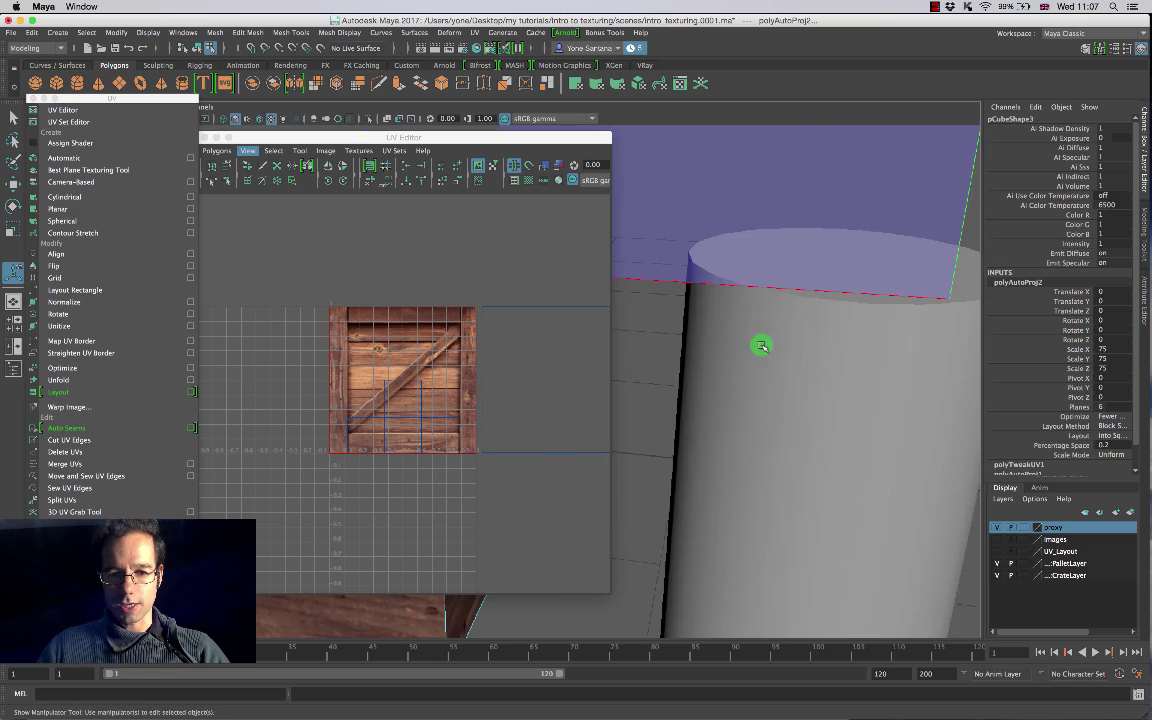
pyautogui.keyDown('alt'); pyautogui.moveTo(761, 342); pyautogui.dragTo(900, 316, button='middle'); pyautogui.keyUp('alt')
pyautogui.keyDown('alt'); pyautogui.moveTo(900, 316); pyautogui.dragTo(811, 473); pyautogui.keyUp('alt')
pyautogui.scroll(6, 799, 487)
pyautogui.keyDown('alt'); pyautogui.moveTo(819, 463); pyautogui.dragTo(659, 314, button='middle'); pyautogui.keyUp('alt')
pyautogui.scroll(3, 741, 391)
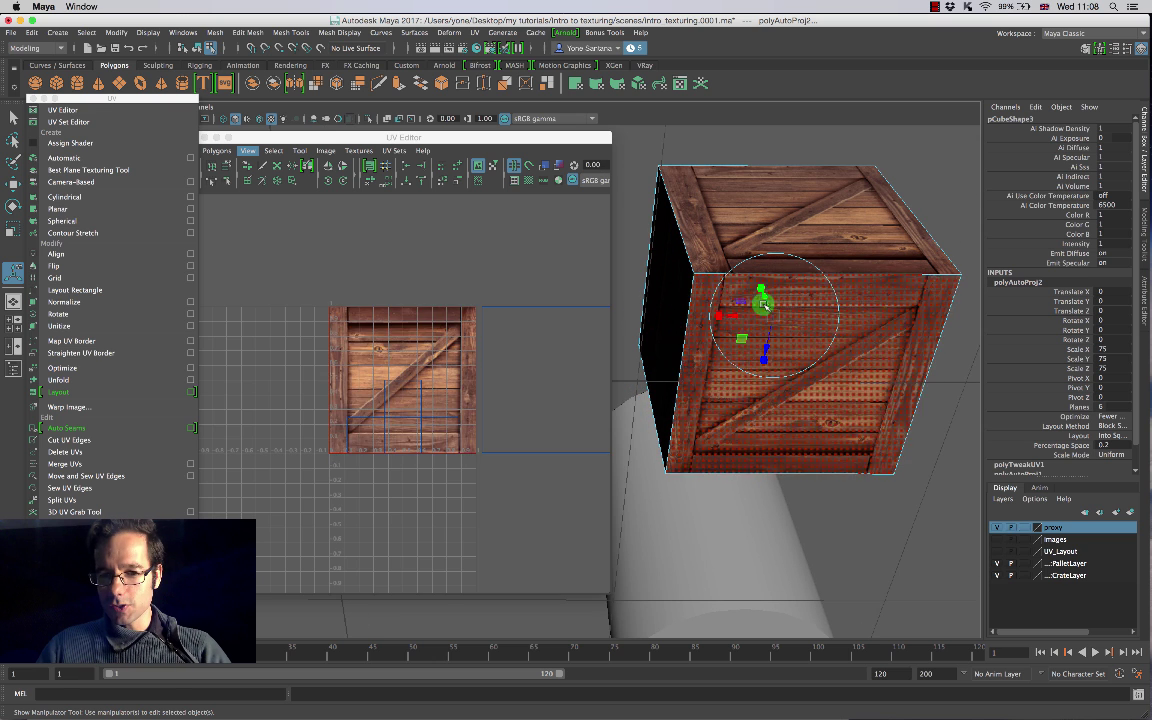
# Step: Select the cube's top face by its small UV shell near the crate image's centre and project it with Automatic mapping
pyautogui.click(708, 337)
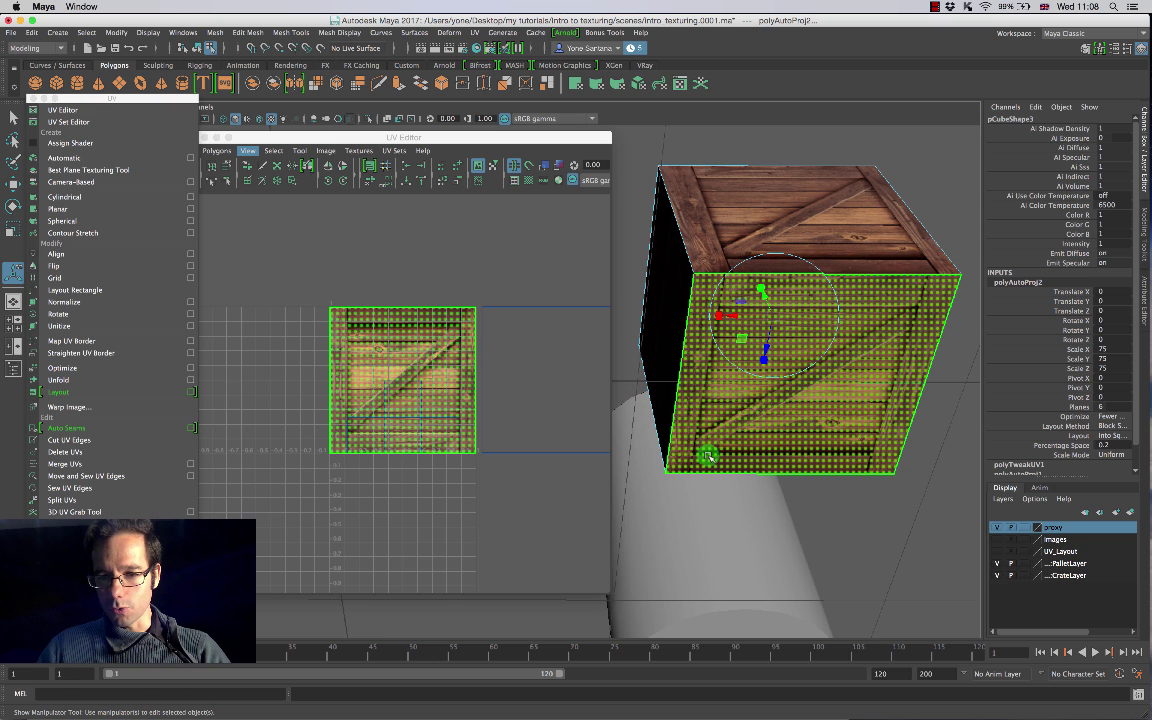
pyautogui.click(391, 376)
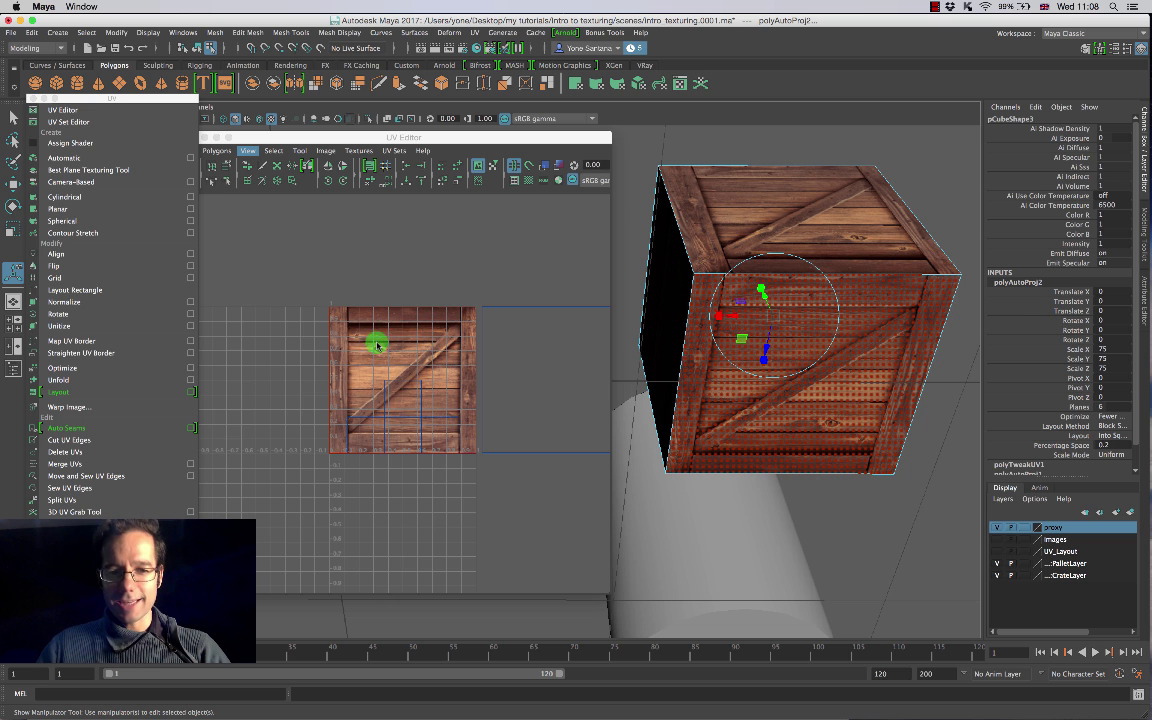
pyautogui.click(378, 344)
pyautogui.click(392, 331)
pyautogui.click(324, 408)
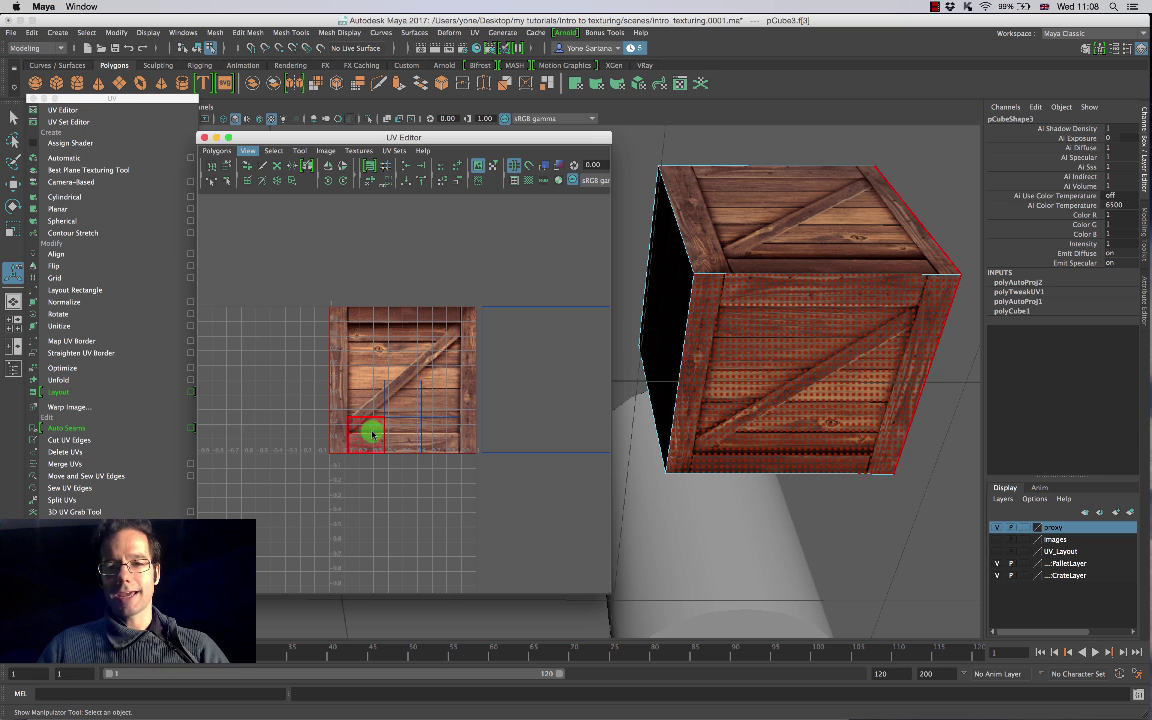
pyautogui.click(400, 400)
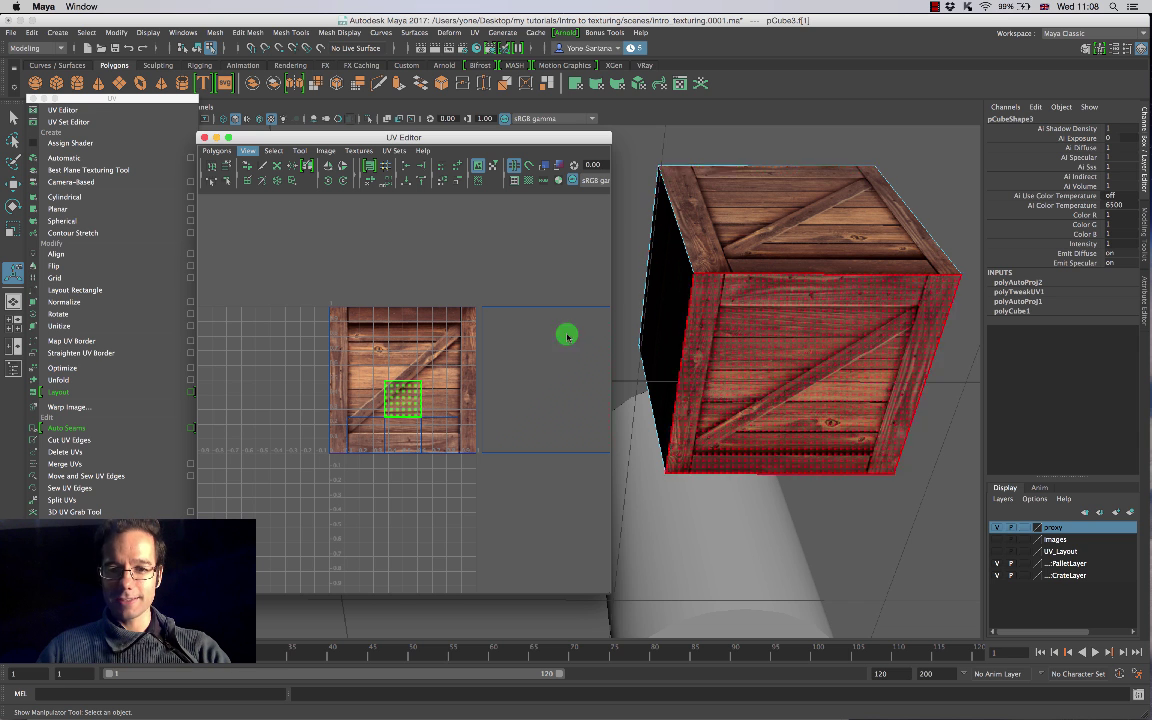
pyautogui.keyDown('alt'); pyautogui.moveTo(726, 302); pyautogui.dragTo(674, 329); pyautogui.keyUp('alt')
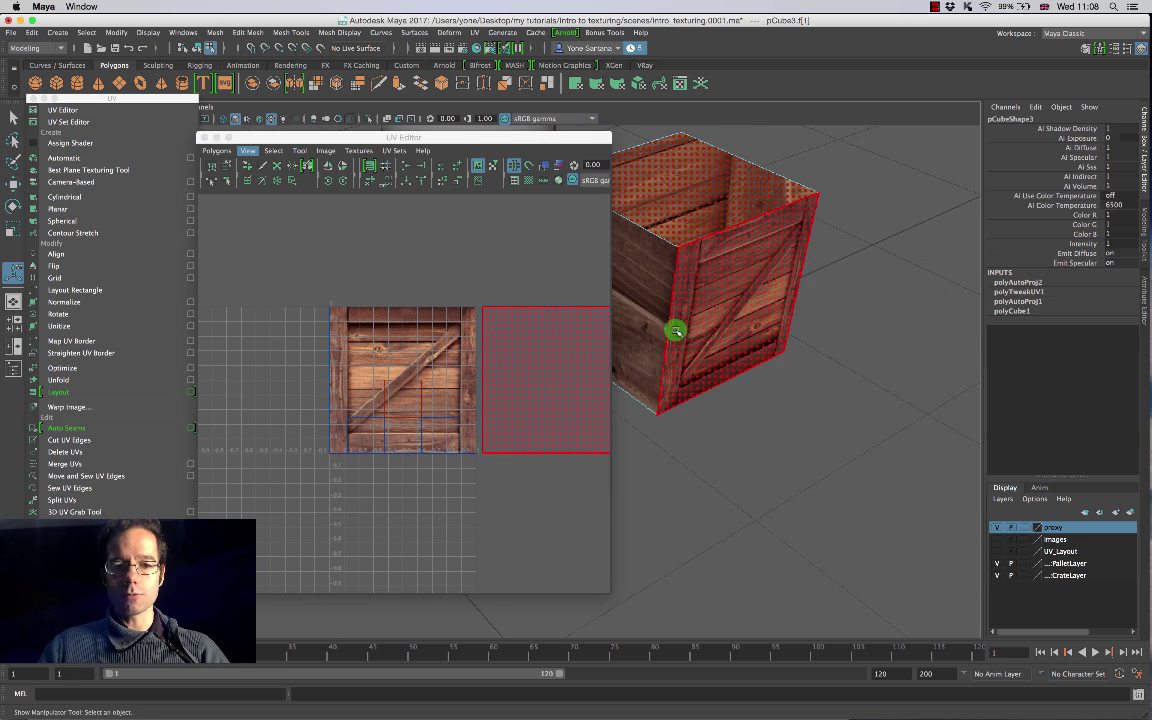
pyautogui.click(404, 398)
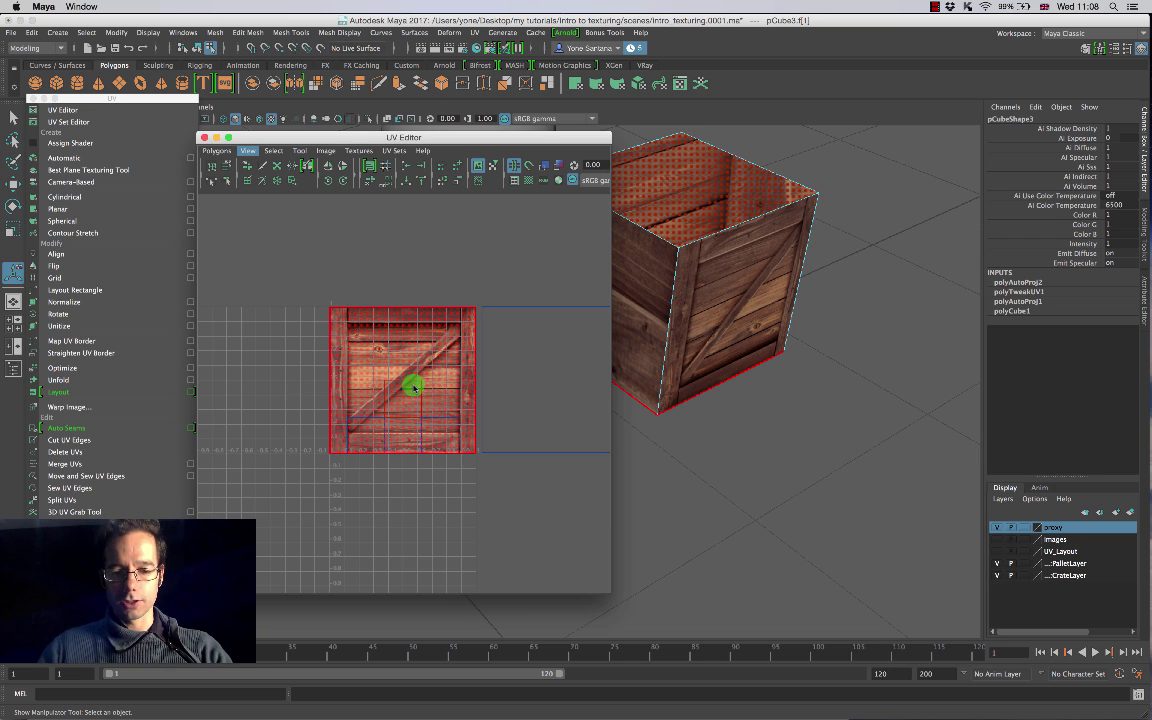
pyautogui.click(414, 392)
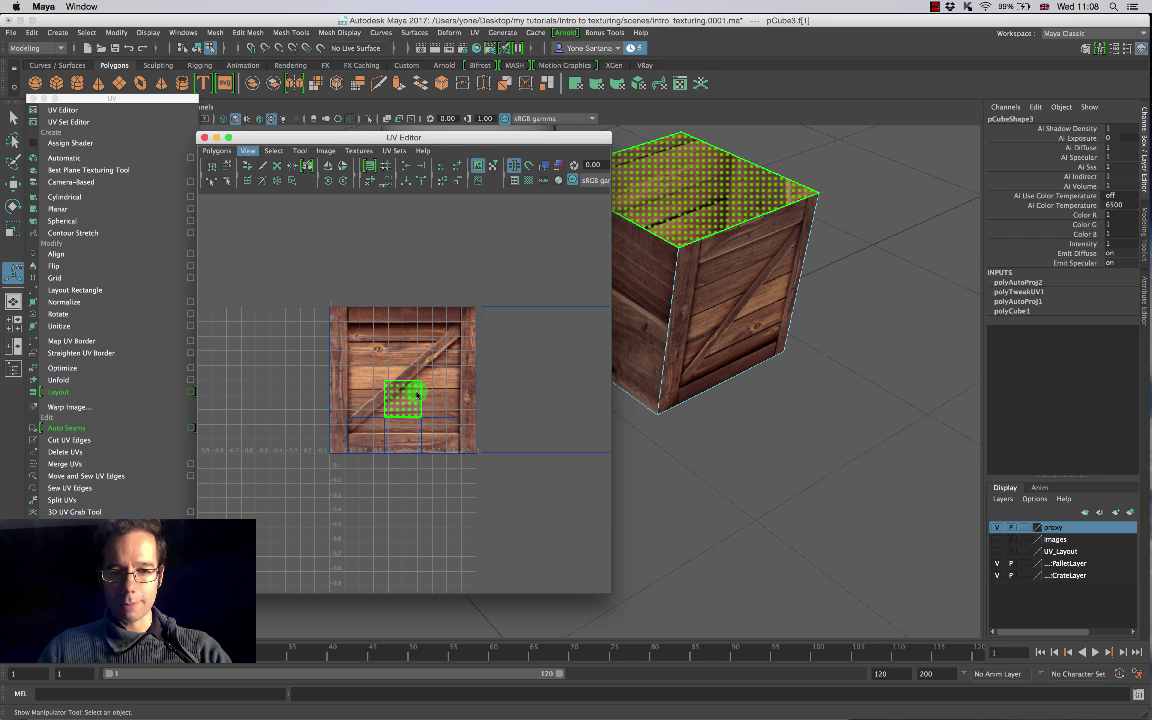
pyautogui.press('g')
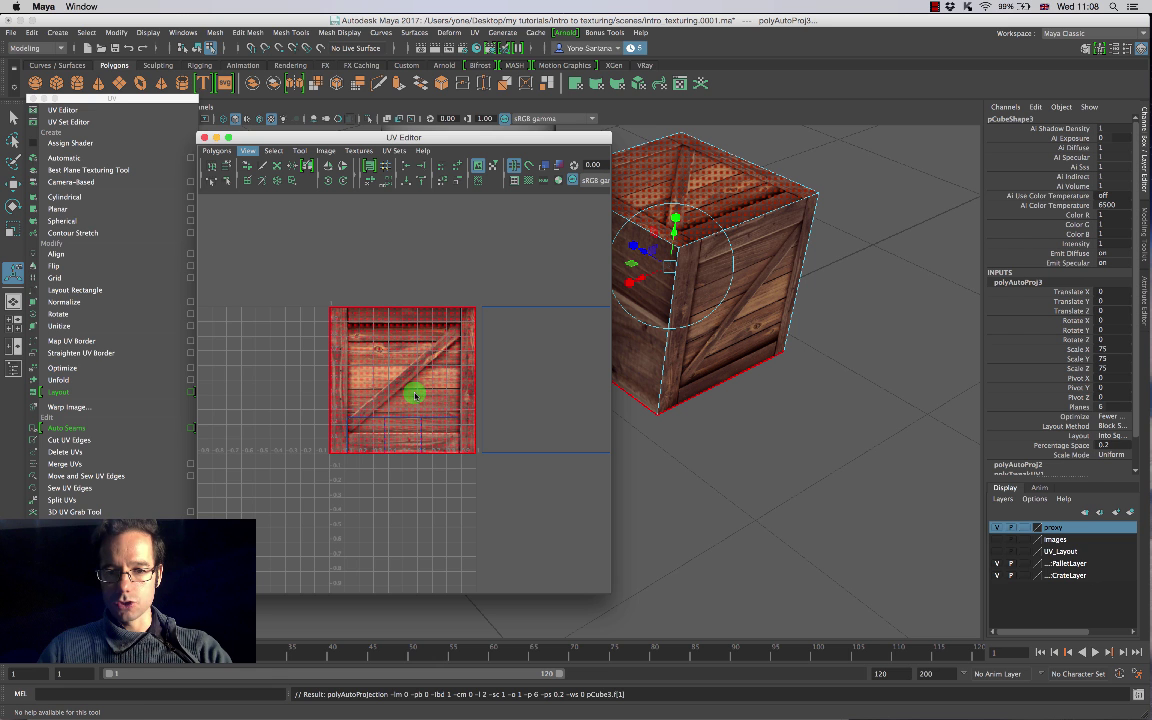
# Step: Repeat the Automatic projection on each of the three remaining small UV shells and inspect the texture around the cube
pyautogui.click(401, 431)
pyautogui.press('g')
pyautogui.click(373, 434)
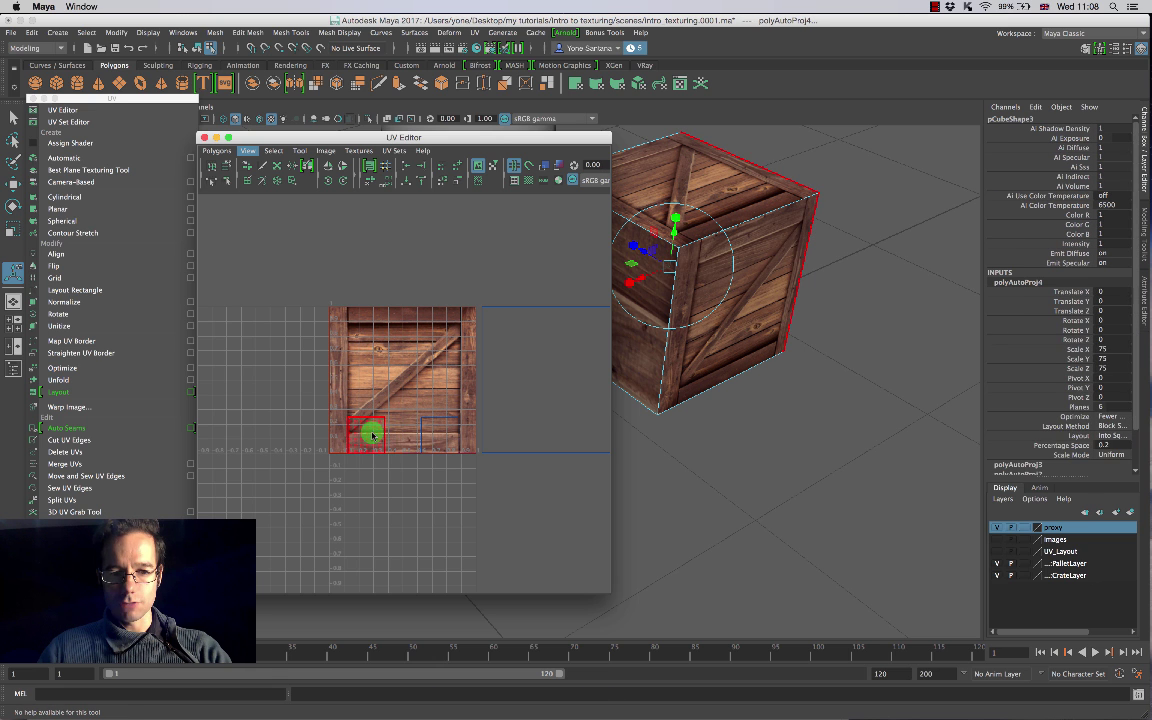
pyautogui.press('g')
pyautogui.click(436, 441)
pyautogui.press('g')
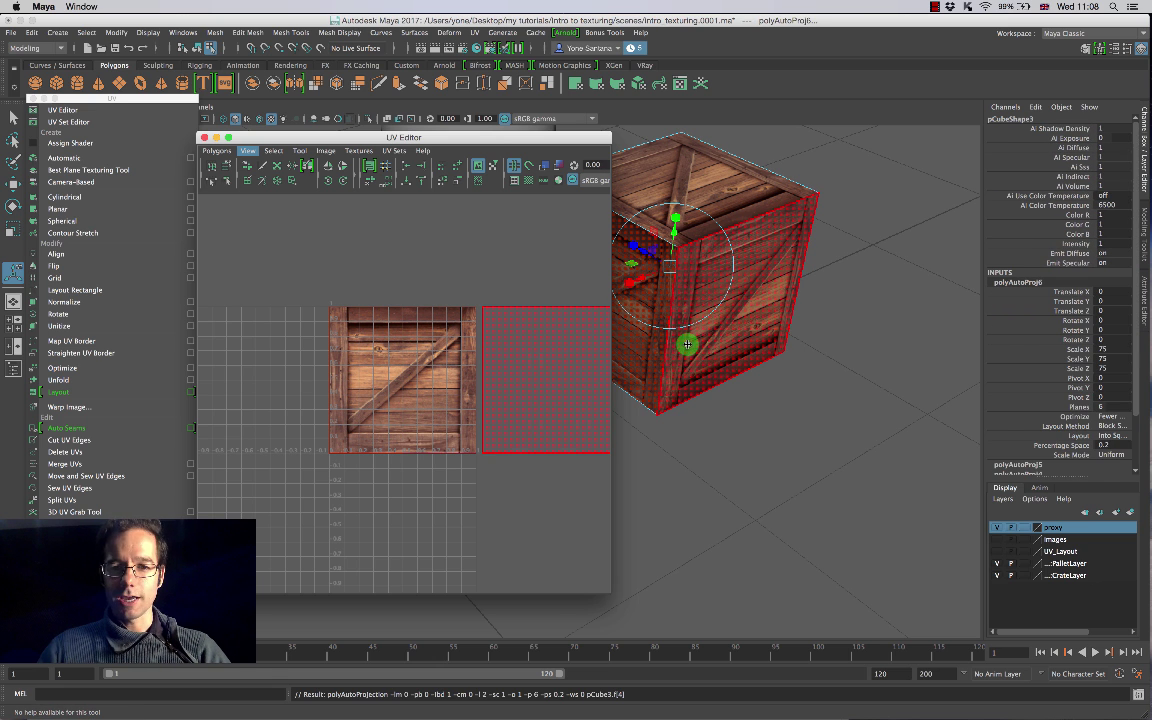
pyautogui.keyDown('alt'); pyautogui.moveTo(689, 355); pyautogui.dragTo(752, 322); pyautogui.keyUp('alt')
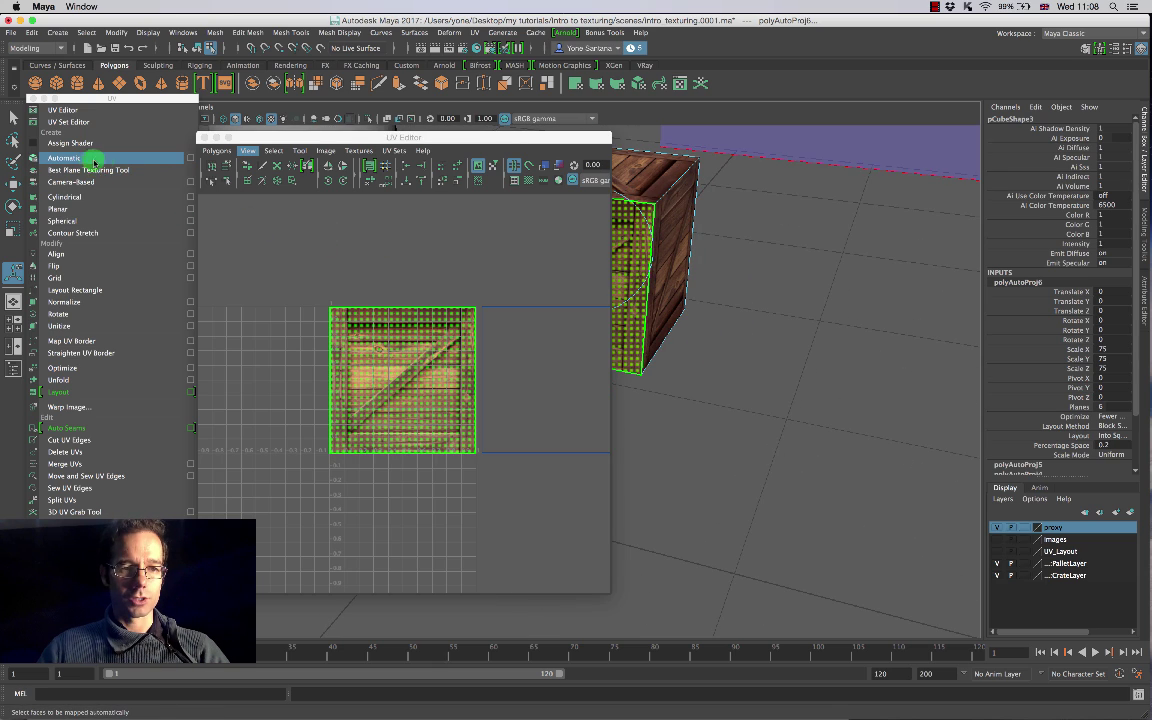
pyautogui.keyDown('alt'); pyautogui.moveTo(744, 312); pyautogui.dragTo(897, 388, button='middle'); pyautogui.keyUp('alt')
pyautogui.scroll(5, 897, 388)
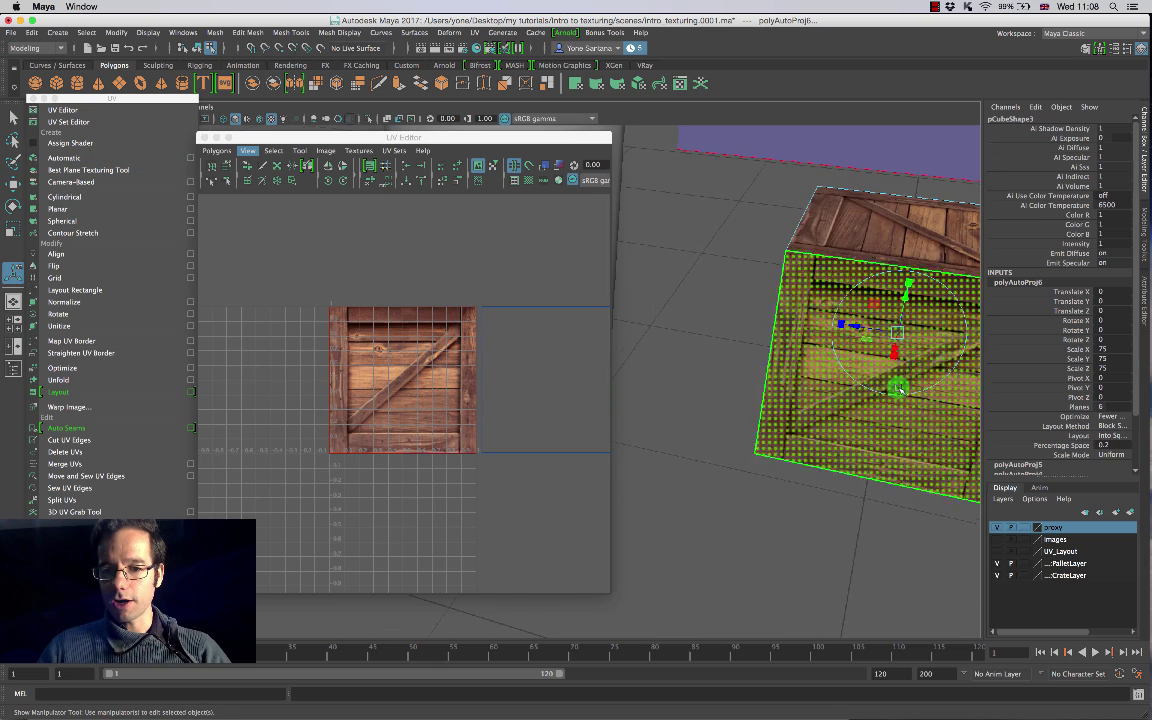
pyautogui.scroll(-6, 897, 388)
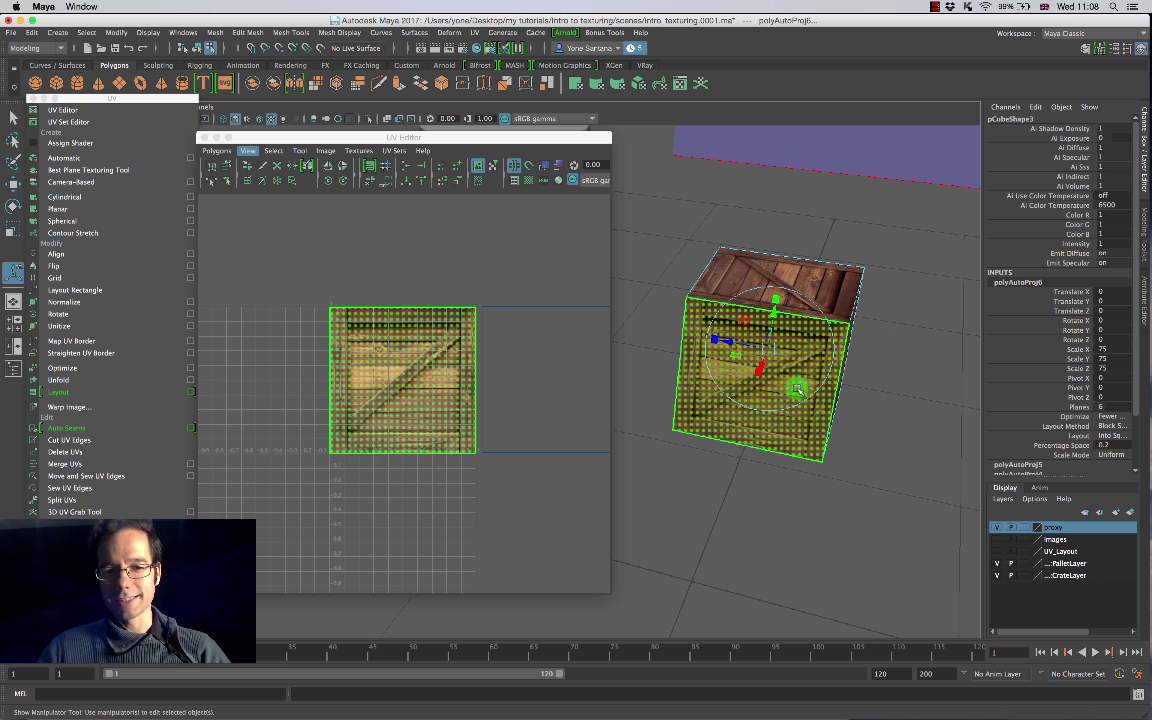
pyautogui.keyDown('alt'); pyautogui.moveTo(874, 440); pyautogui.dragTo(782, 401); pyautogui.keyUp('alt')
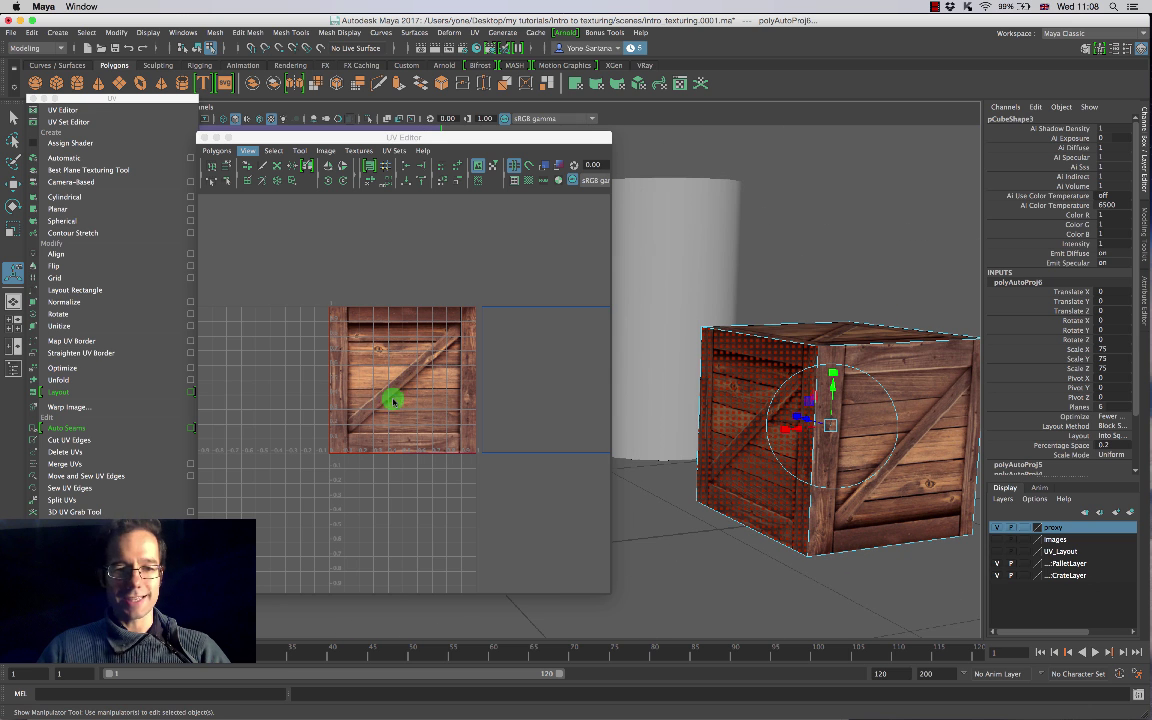
# Step: Select the front face, whose UVs lie outside the crate image, and reproject it with Automatic mapping
pyautogui.click(518, 352)
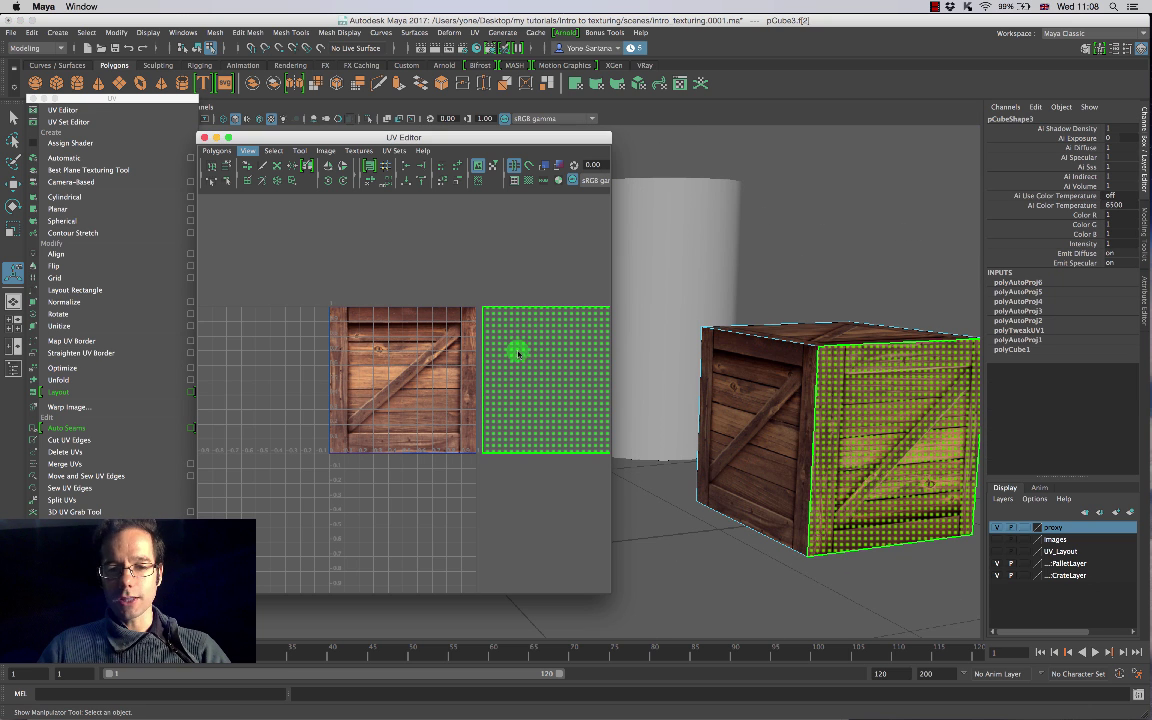
pyautogui.click(878, 427)
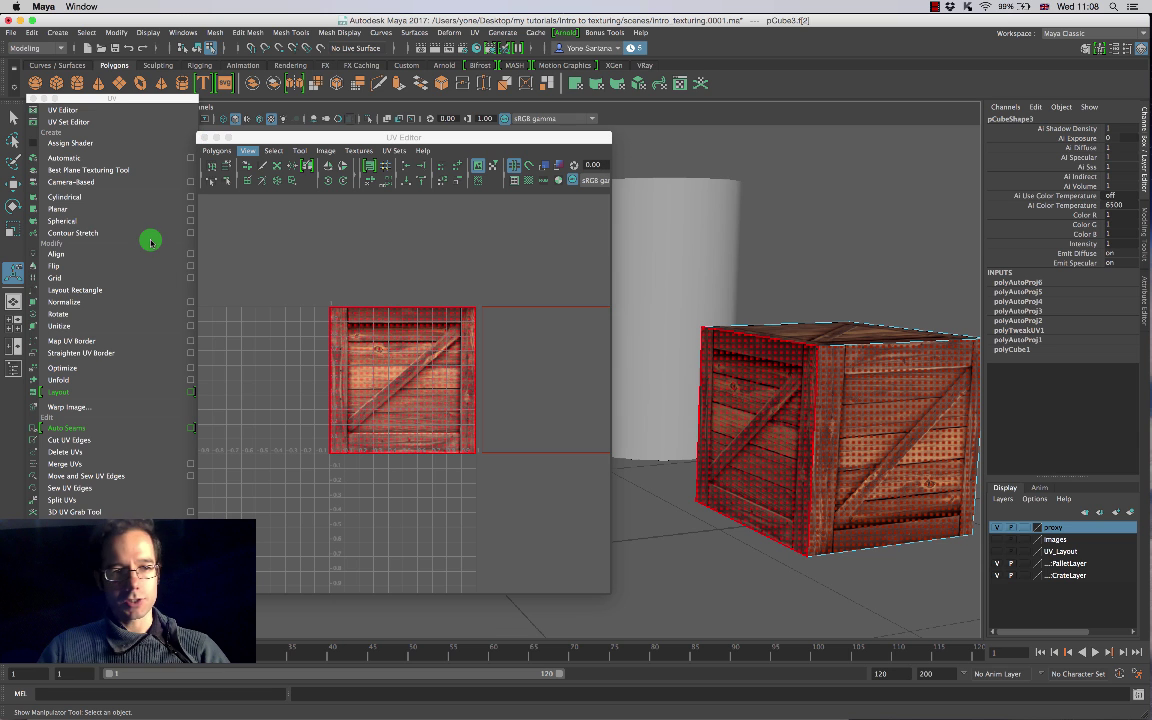
pyautogui.click(73, 158)
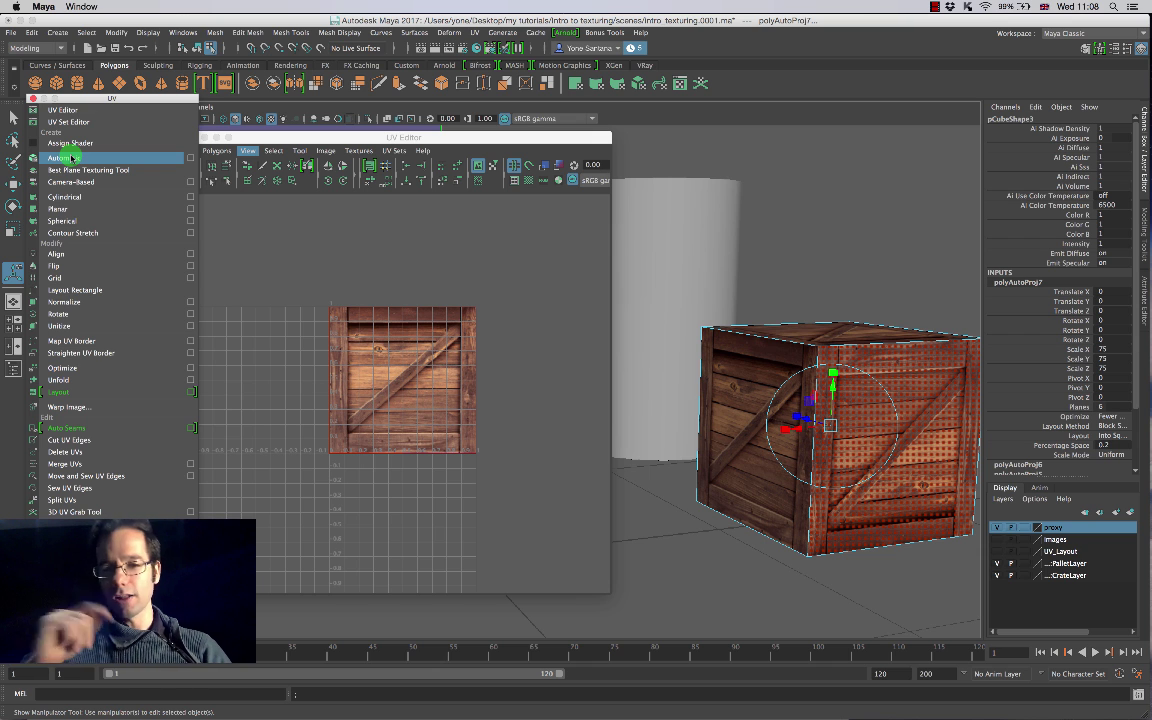
# Step: Return the cube to object mode, deselect it and view the textured crate from several sides
pyautogui.keyDown('alt'); pyautogui.moveTo(887, 399); pyautogui.dragTo(939, 445); pyautogui.keyUp('alt')
pyautogui.click(869, 496)
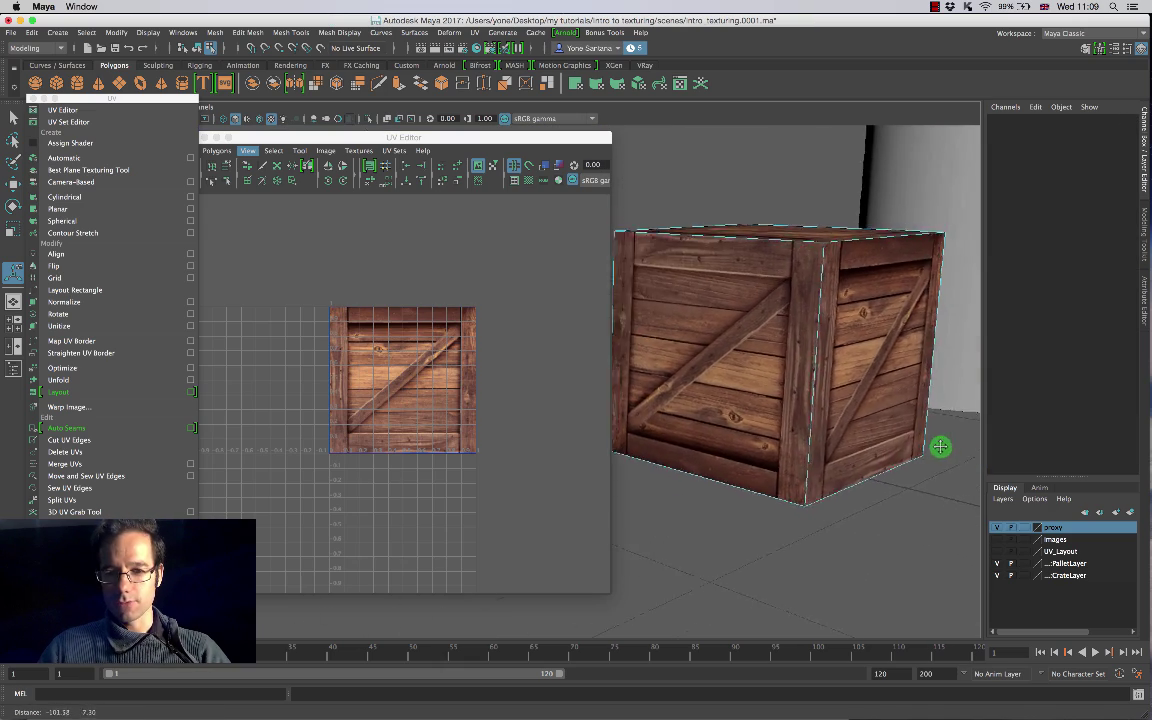
pyautogui.keyDown('alt'); pyautogui.moveTo(939, 445); pyautogui.dragTo(958, 448, button='right'); pyautogui.keyUp('alt')
pyautogui.keyDown('alt'); pyautogui.moveTo(903, 487); pyautogui.dragTo(877, 477); pyautogui.keyUp('alt')
pyautogui.click(815, 404)
pyautogui.moveTo(816, 362); pyautogui.dragTo(877, 347, button='right')
pyautogui.click(872, 490)
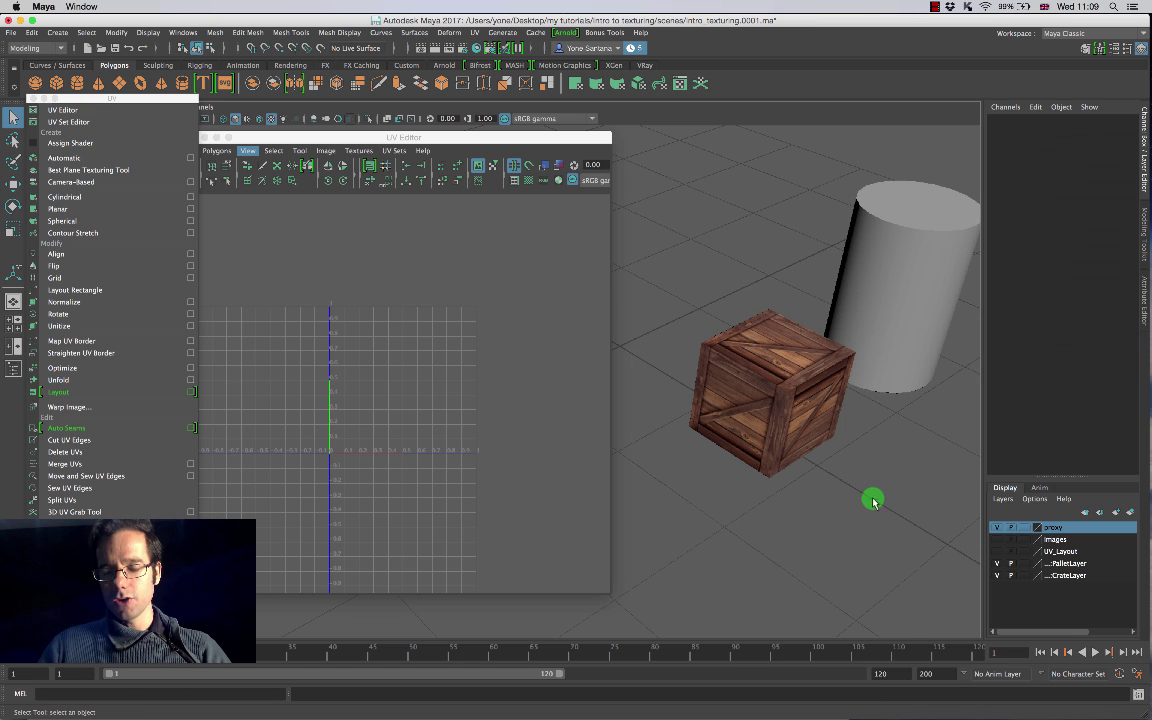
pyautogui.keyDown('alt'); pyautogui.moveTo(874, 496); pyautogui.dragTo(838, 514); pyautogui.keyUp('alt')
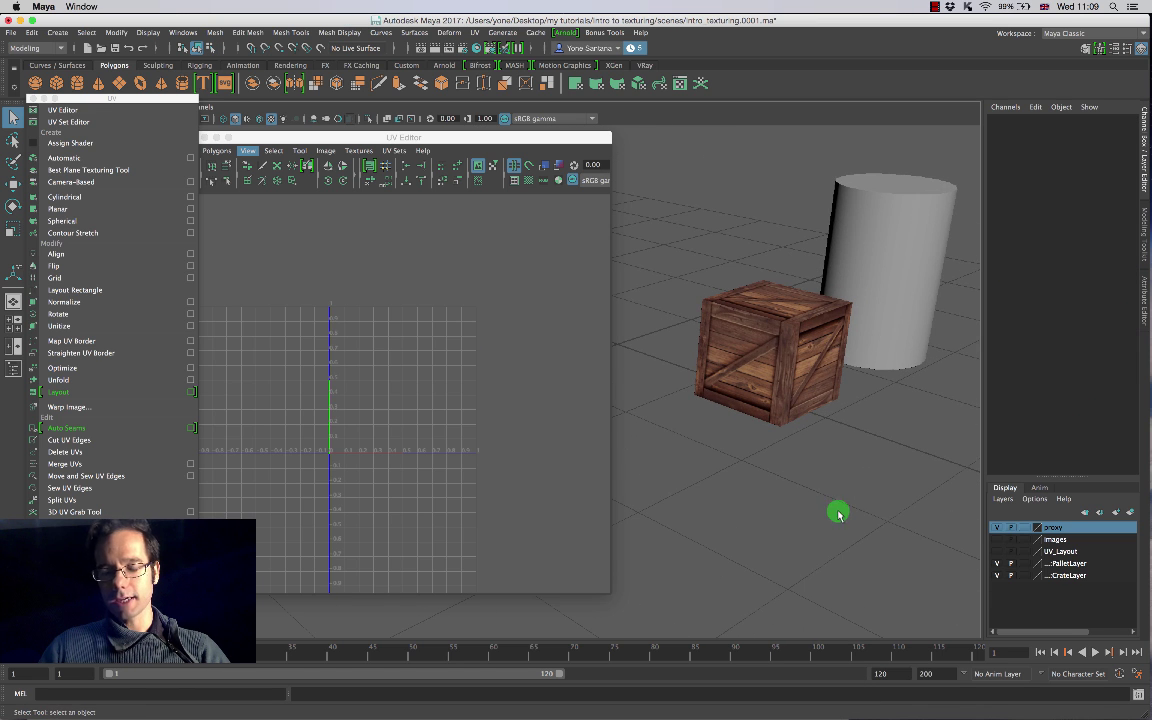
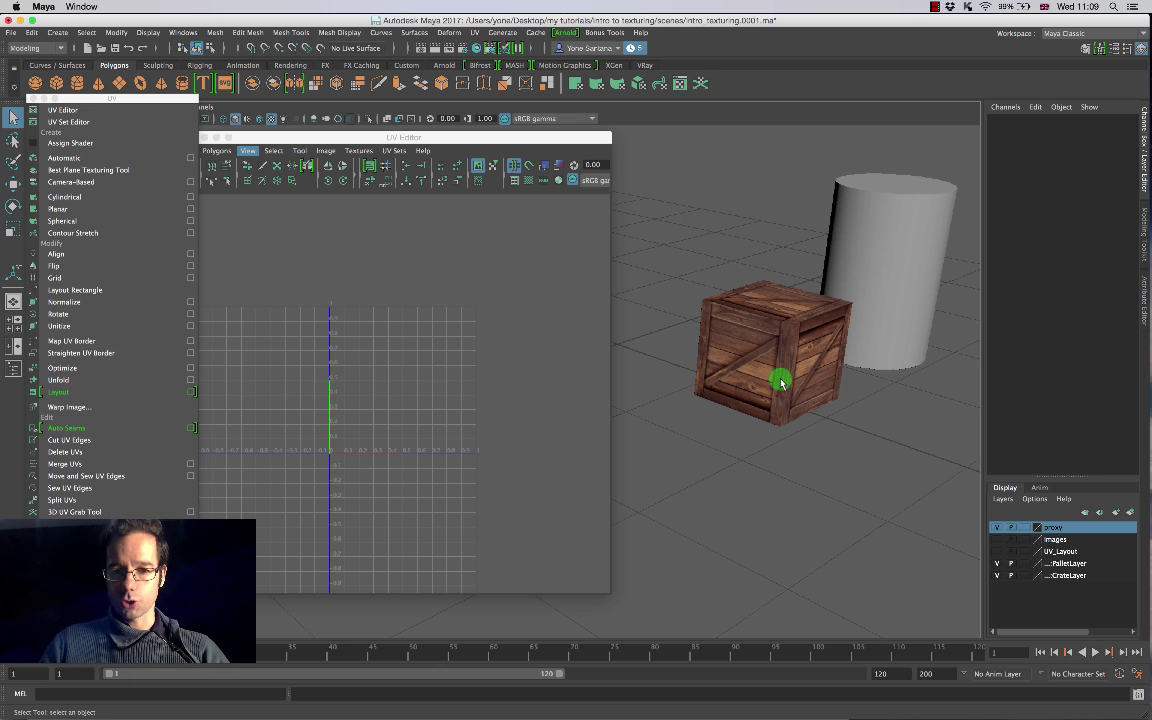
# Step: Set the cube to face selection in the viewport and bring two adjacent side faces into view
pyautogui.scroll(4, 836, 383)
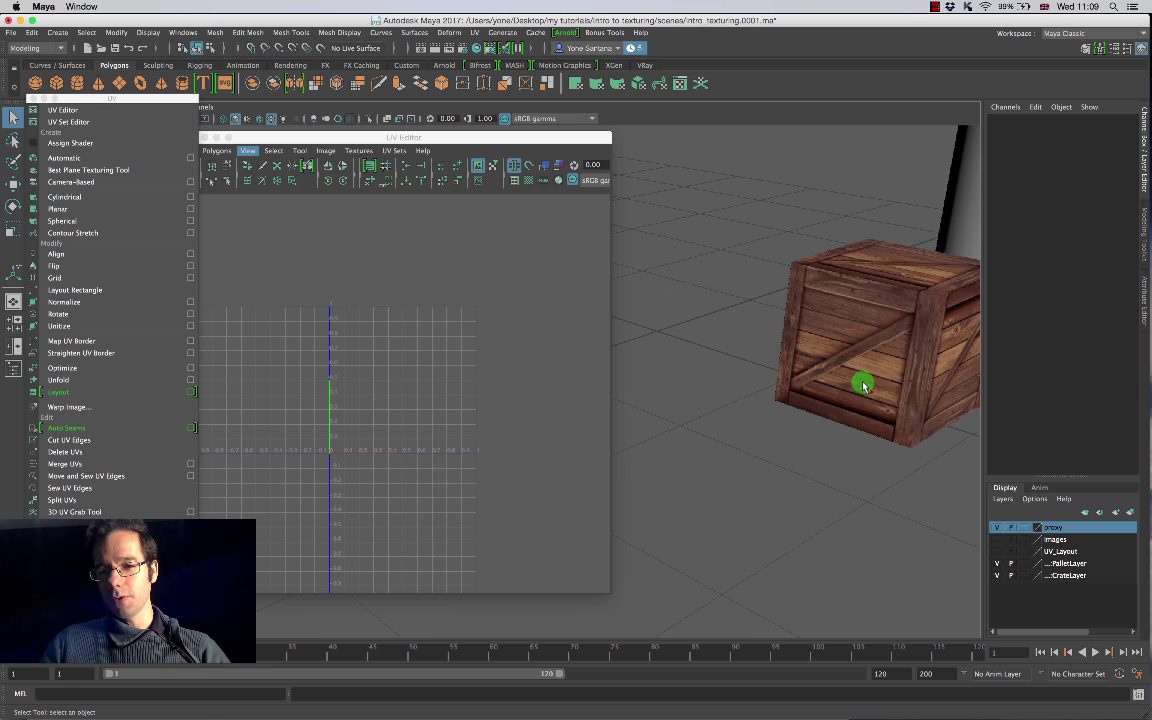
pyautogui.keyDown('alt'); pyautogui.moveTo(864, 383); pyautogui.dragTo(769, 422, button='middle'); pyautogui.keyUp('alt')
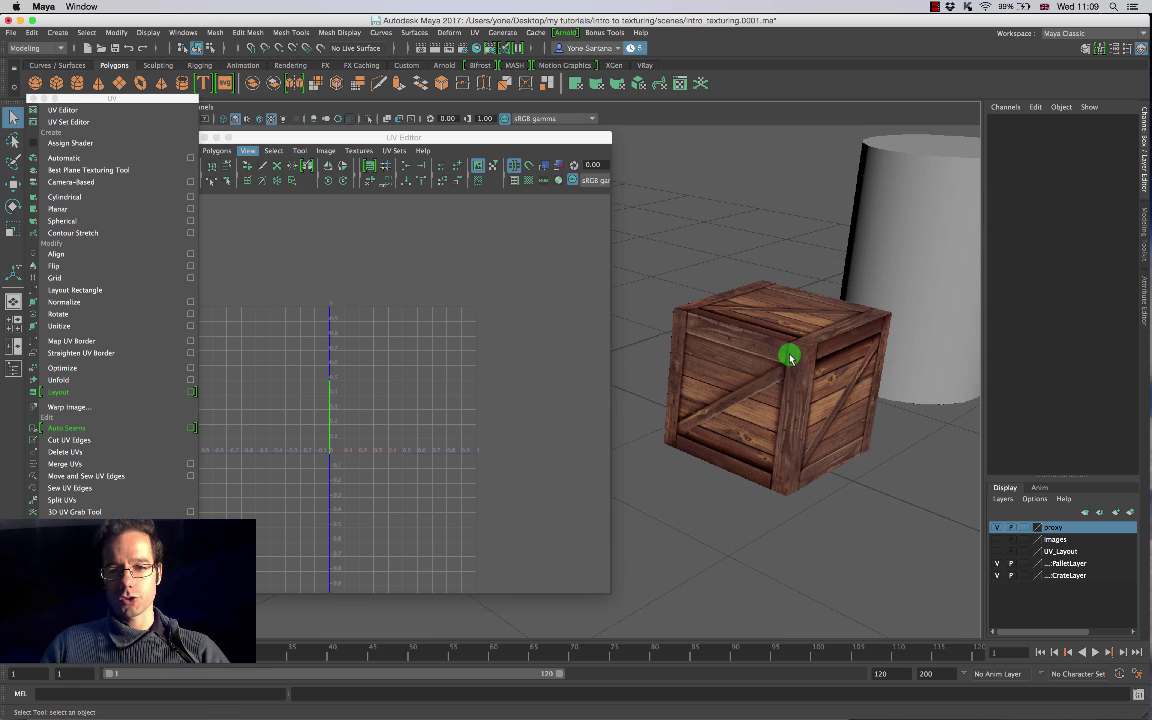
pyautogui.moveTo(789, 376); pyautogui.dragTo(793, 395, button='right')
pyautogui.click(814, 408)
pyautogui.keyDown('alt'); pyautogui.moveTo(828, 482); pyautogui.dragTo(757, 372); pyautogui.keyUp('alt')
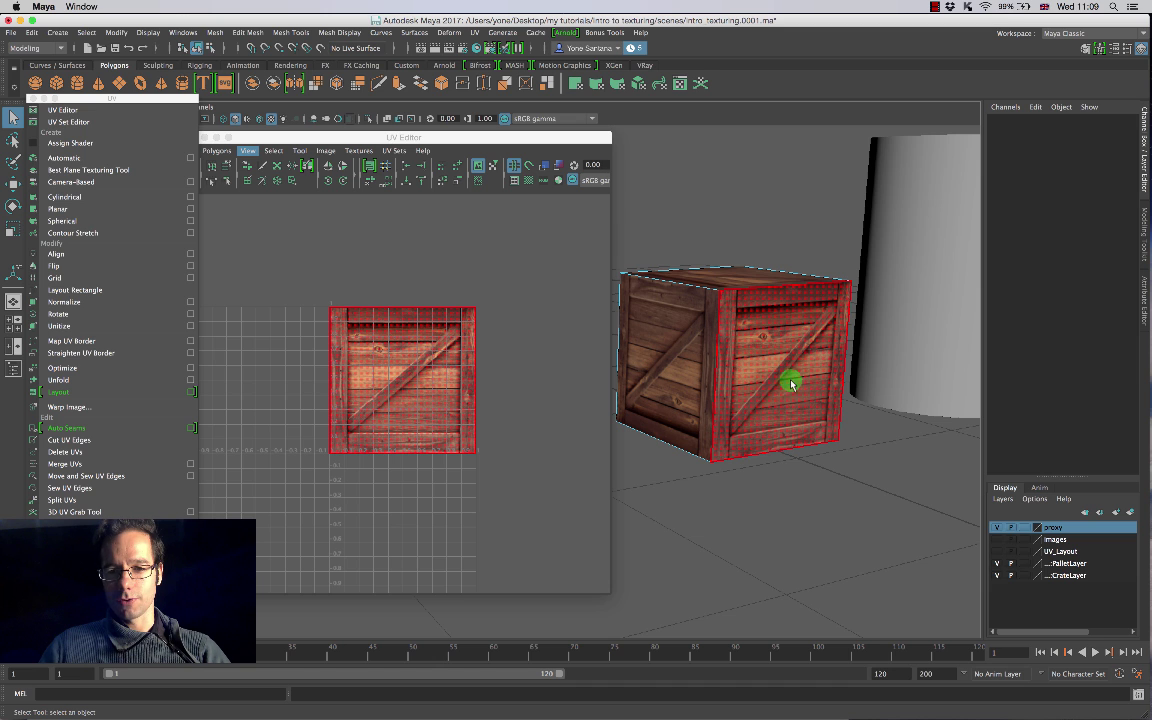
# Step: Examine how the cube's side faces share the same UV area over the crate image, selecting one side face
pyautogui.click(689, 393)
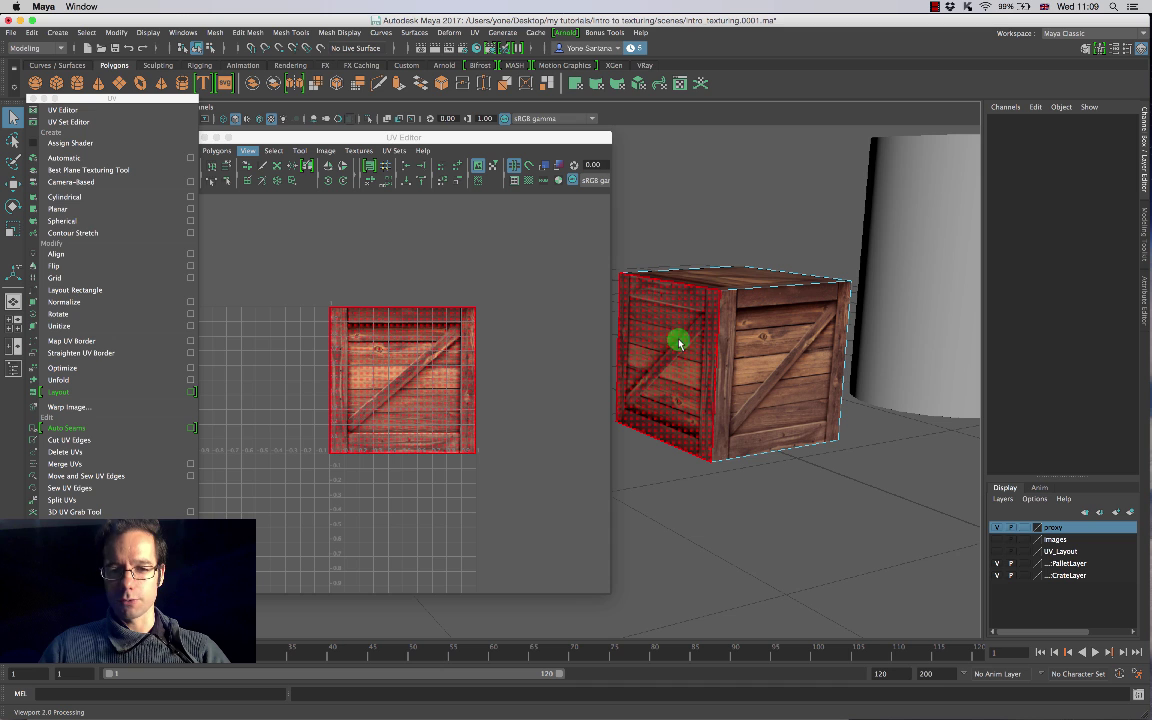
pyautogui.click(731, 309)
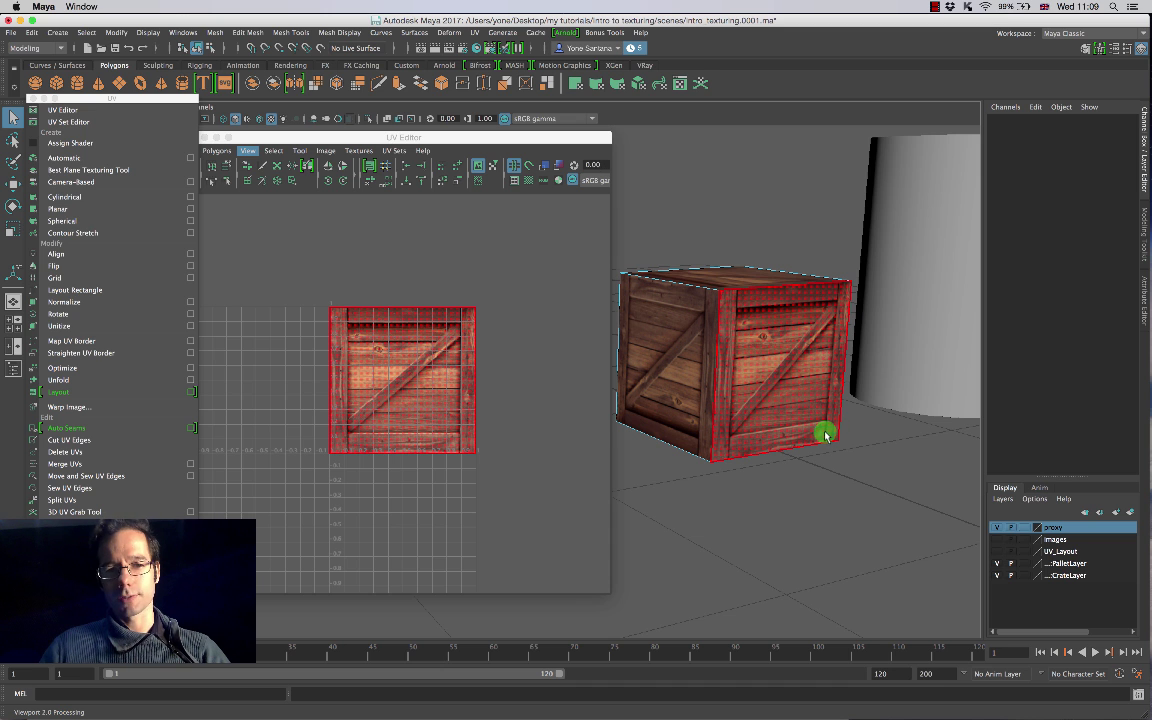
pyautogui.click(396, 351)
pyautogui.click(778, 397)
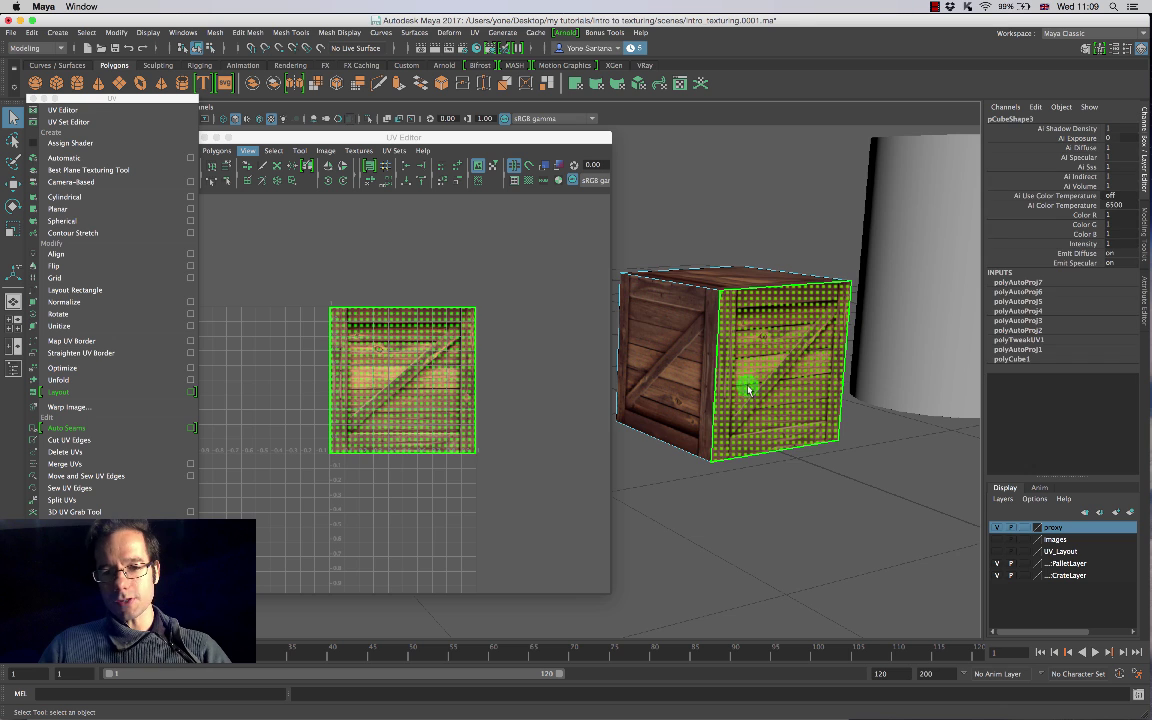
pyautogui.click(386, 429)
pyautogui.click(360, 320)
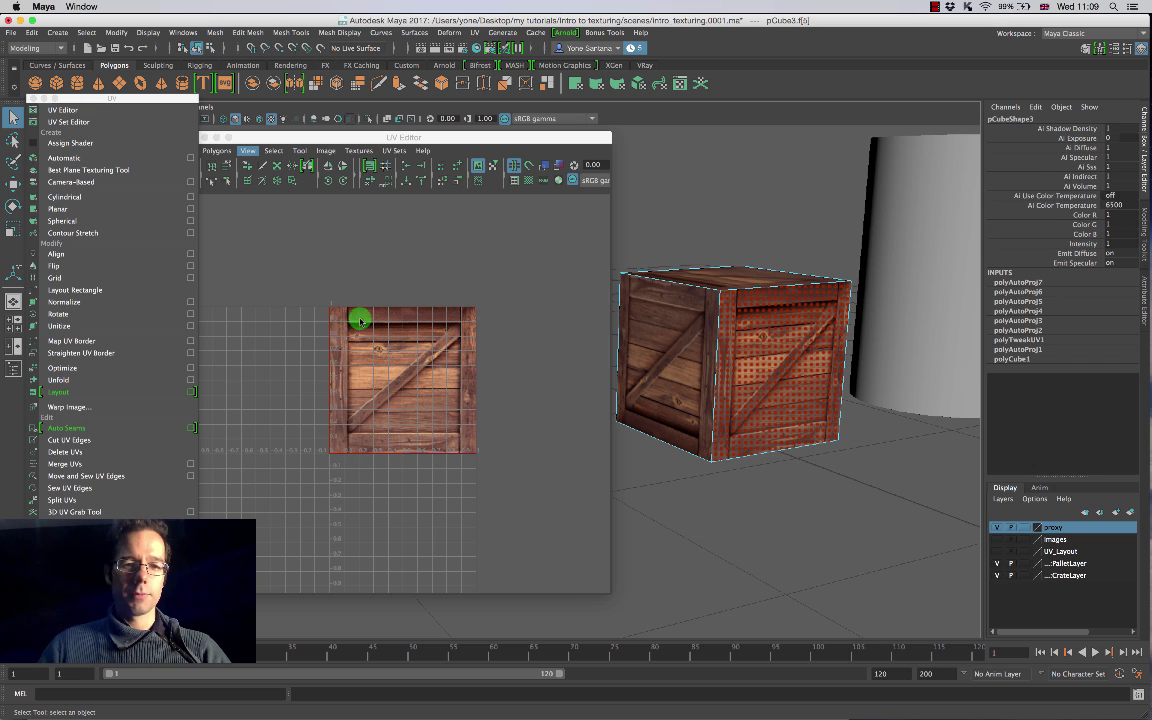
pyautogui.scroll(5, 389, 427)
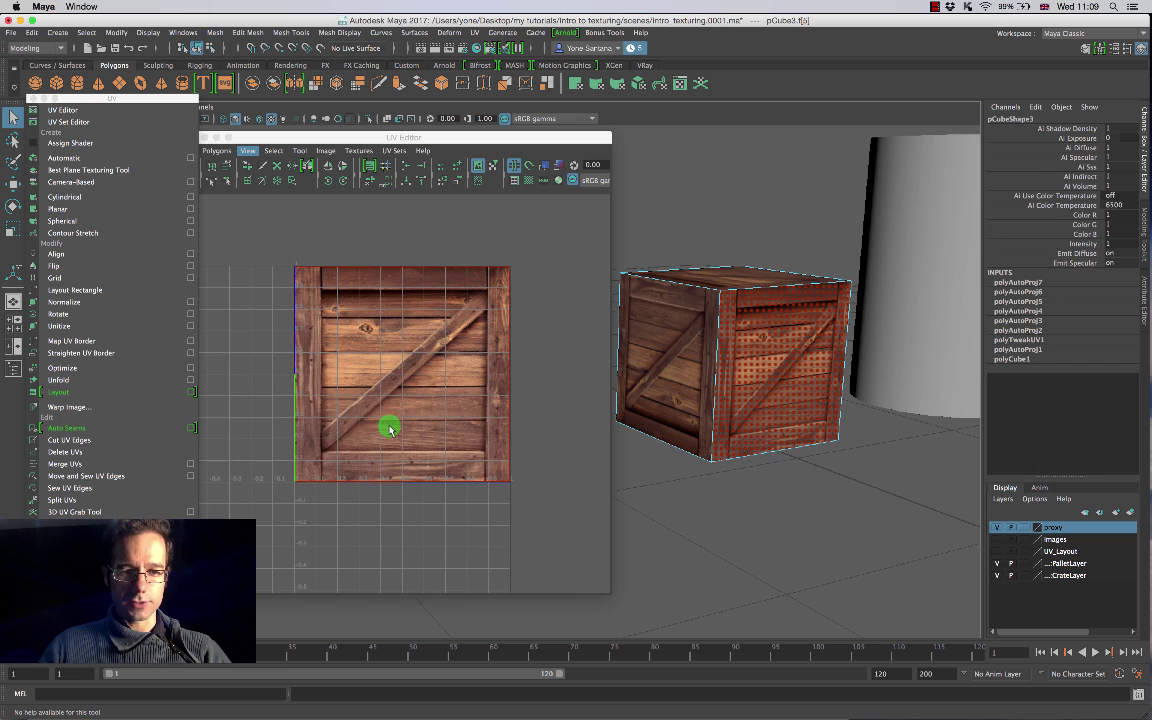
pyautogui.click(349, 332)
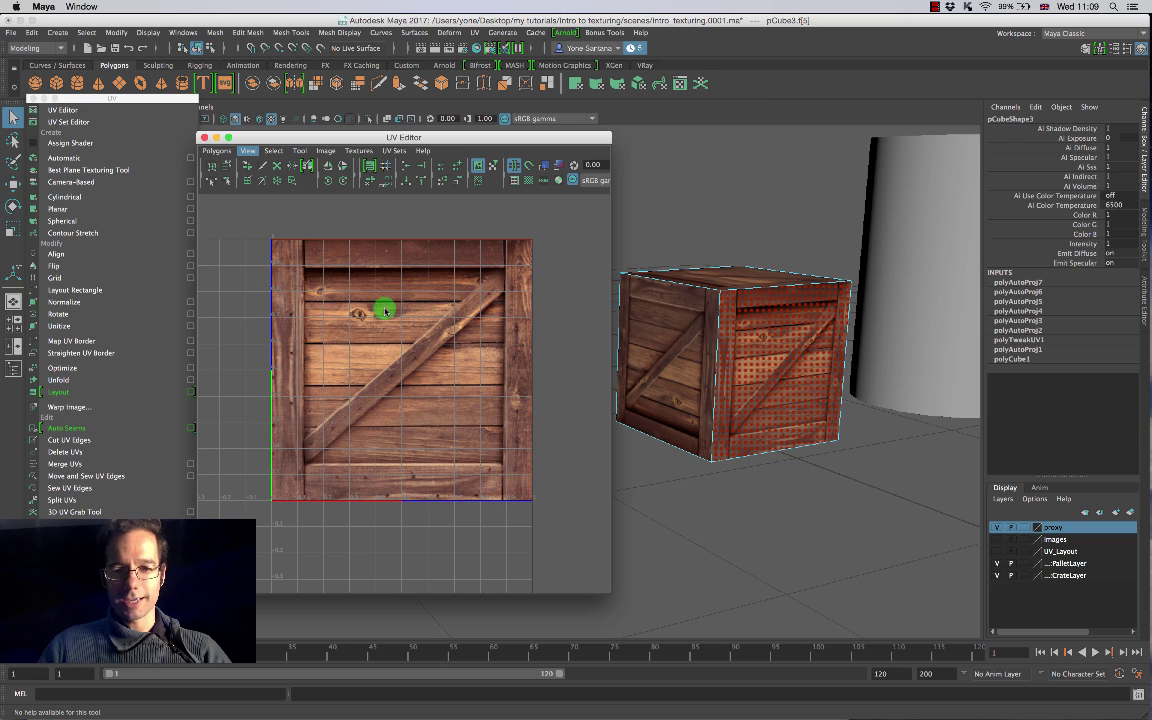
# Step: Examine the overlapping face UVs over the crate image, selecting the cube's adjacent side faces in turn to compare their UV shells
pyautogui.moveTo(582, 228); pyautogui.dragTo(292, 413)
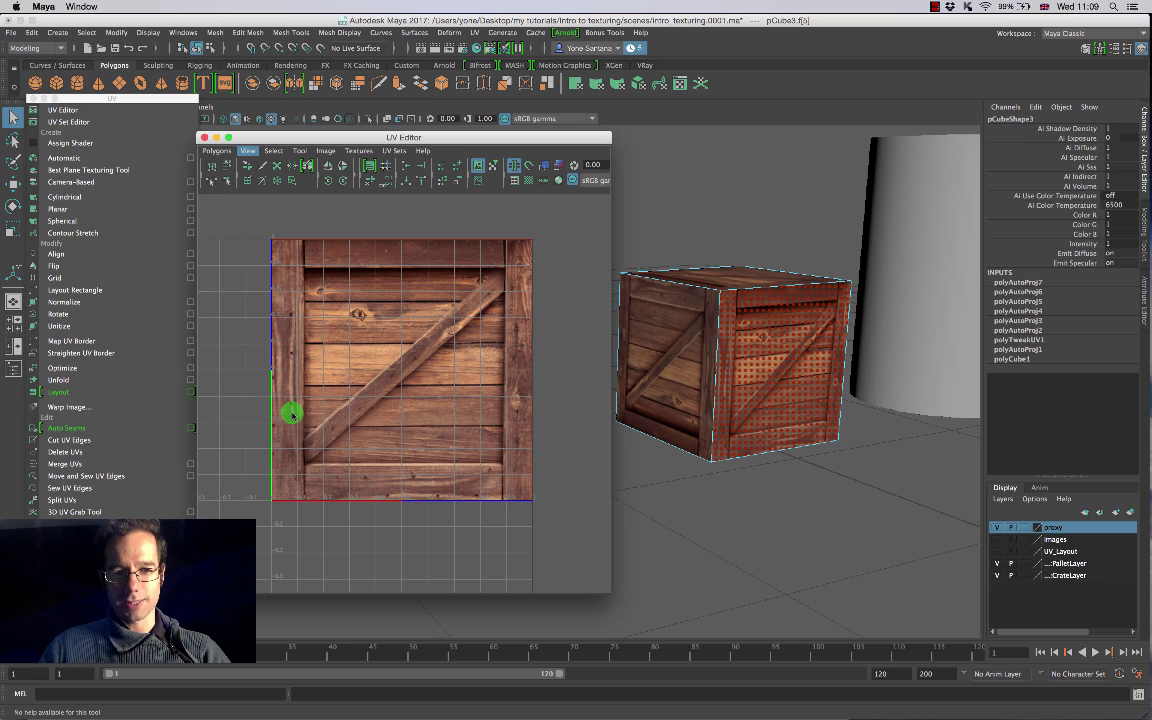
pyautogui.moveTo(443, 287); pyautogui.dragTo(457, 316, button='right')
pyautogui.click(508, 314)
pyautogui.moveTo(581, 224); pyautogui.dragTo(372, 394)
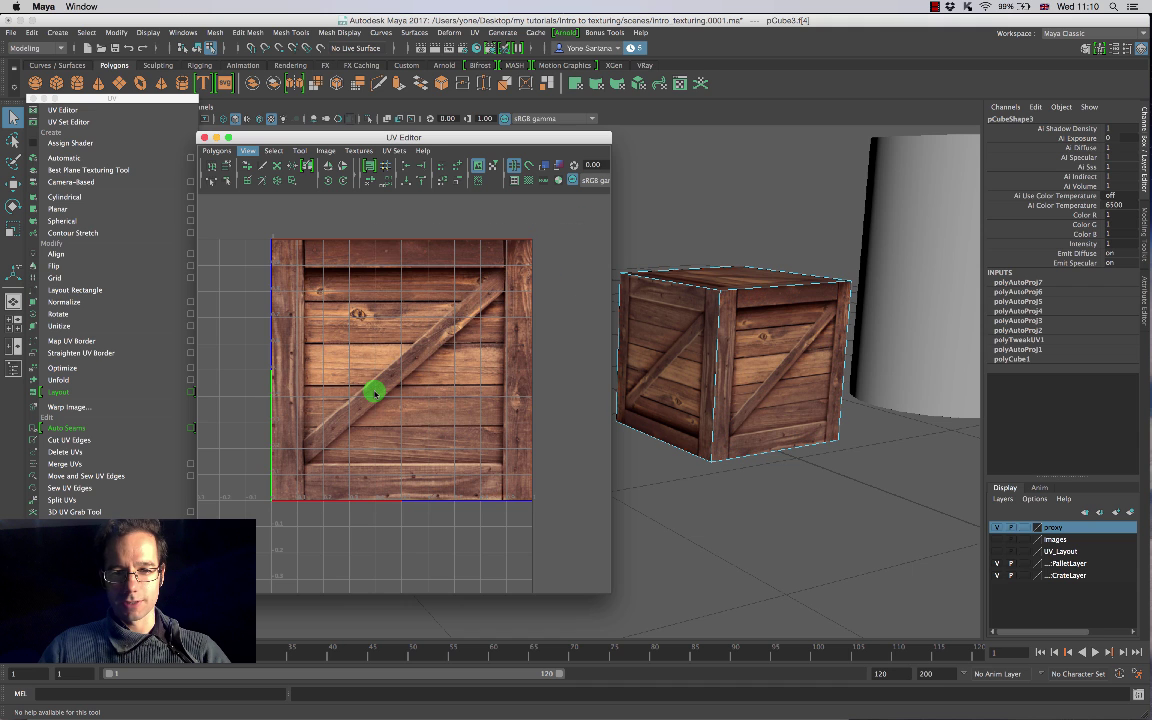
pyautogui.keyDown('alt'); pyautogui.moveTo(663, 429); pyautogui.dragTo(736, 222); pyautogui.keyUp('alt')
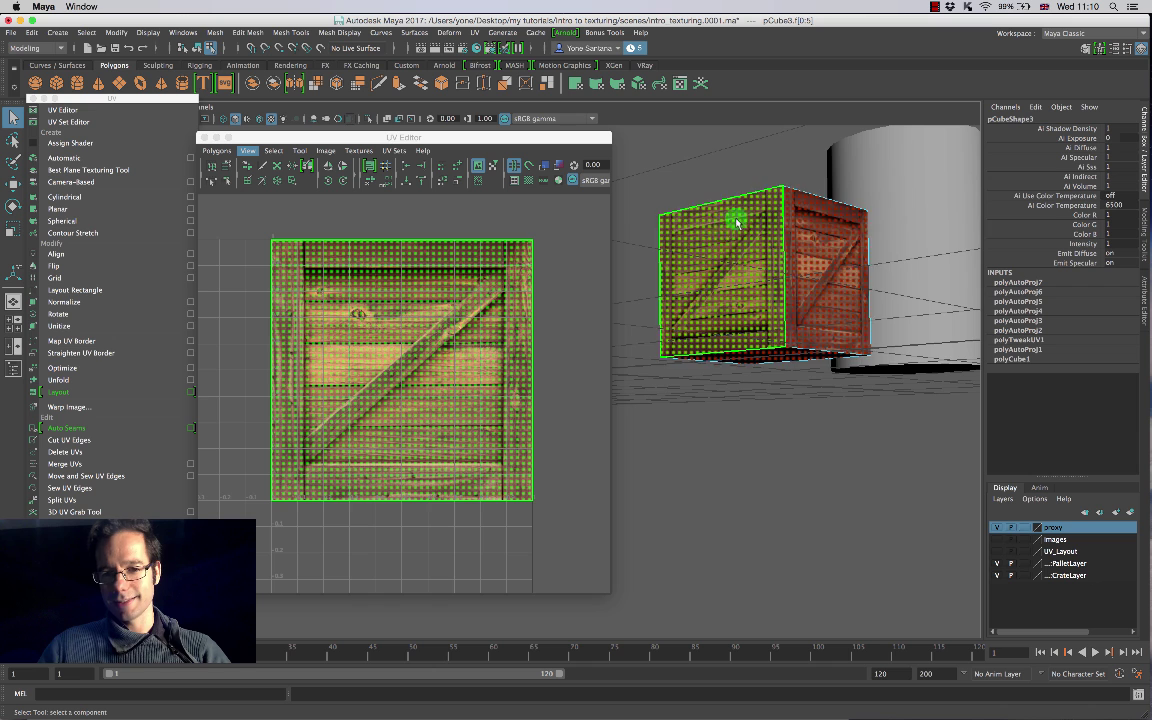
pyautogui.click(788, 295)
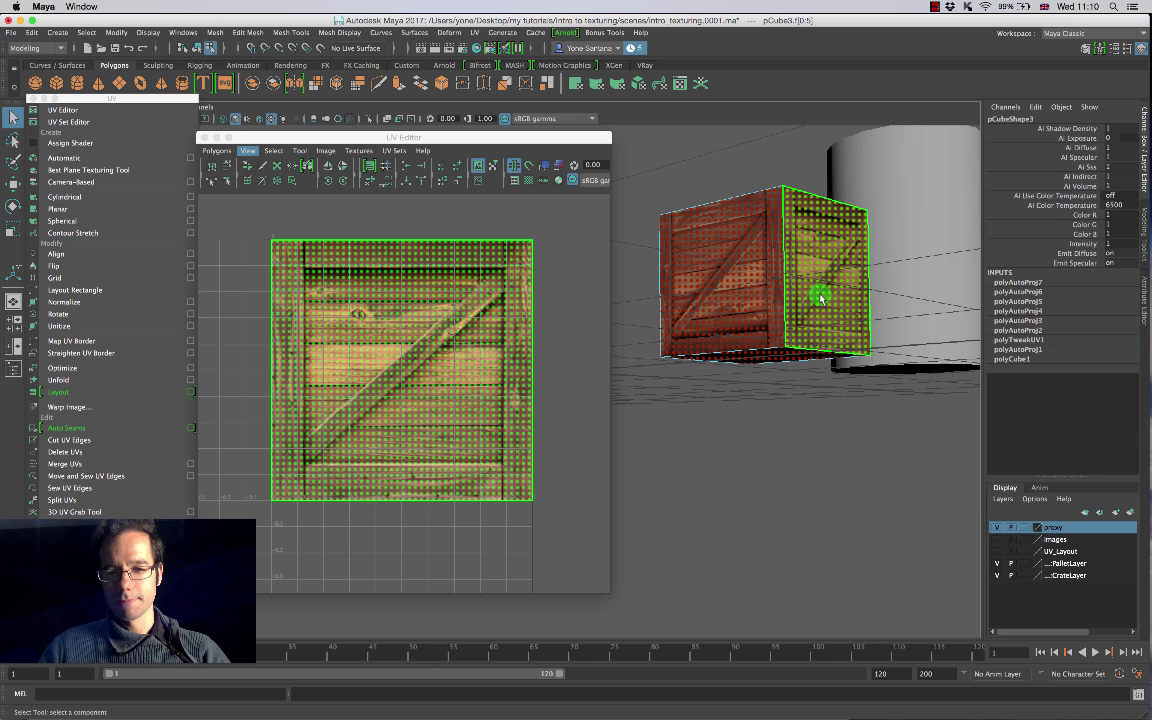
pyautogui.click(826, 288)
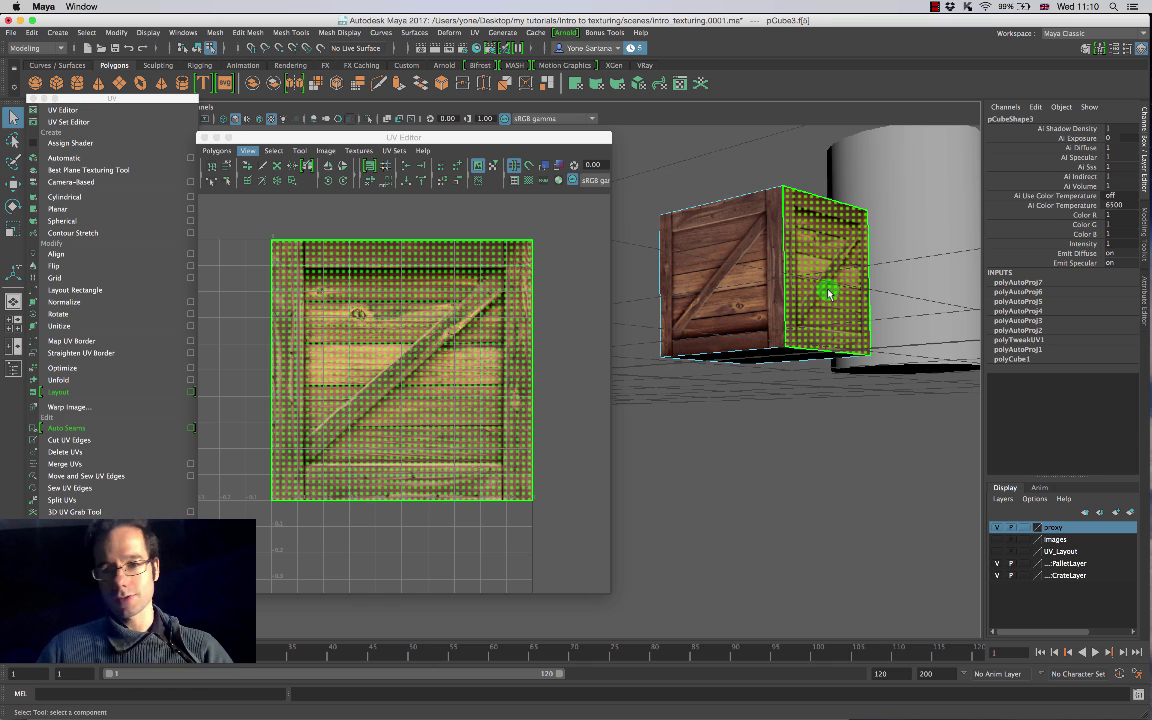
pyautogui.keyDown('alt'); pyautogui.moveTo(841, 329); pyautogui.dragTo(803, 383); pyautogui.keyUp('alt')
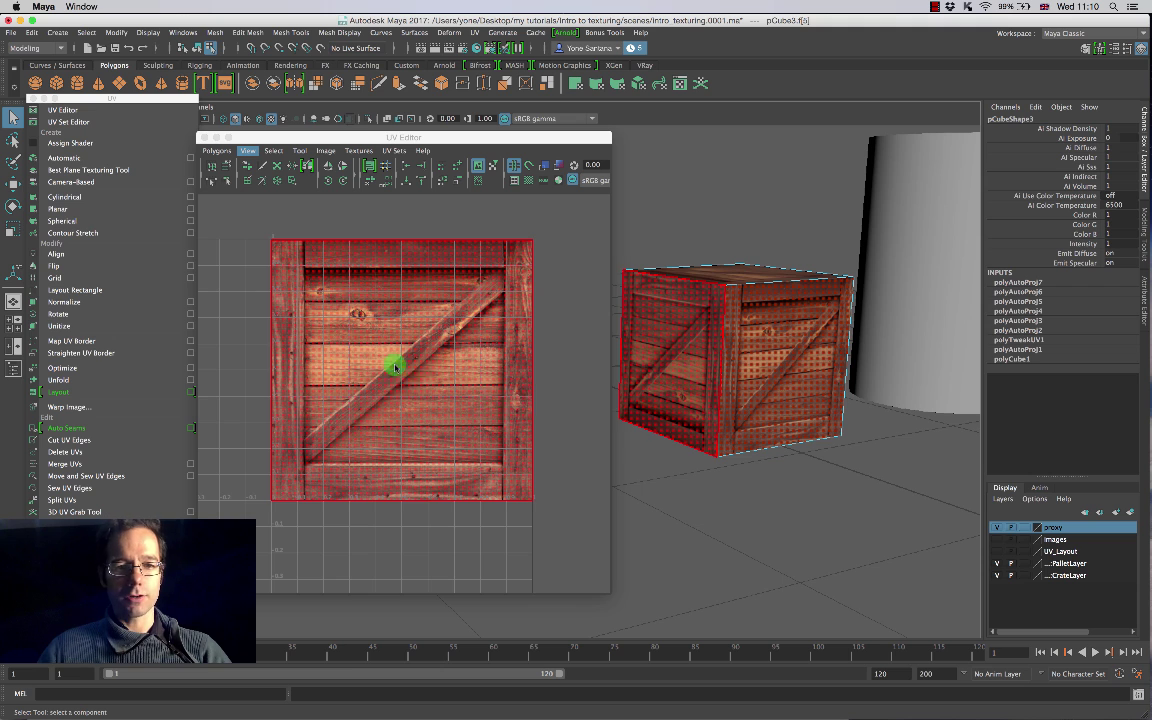
# Step: Rotate the selected side face's UVs clockwise in 45-degree increments until the crate's planks run vertically
pyautogui.click(343, 183)
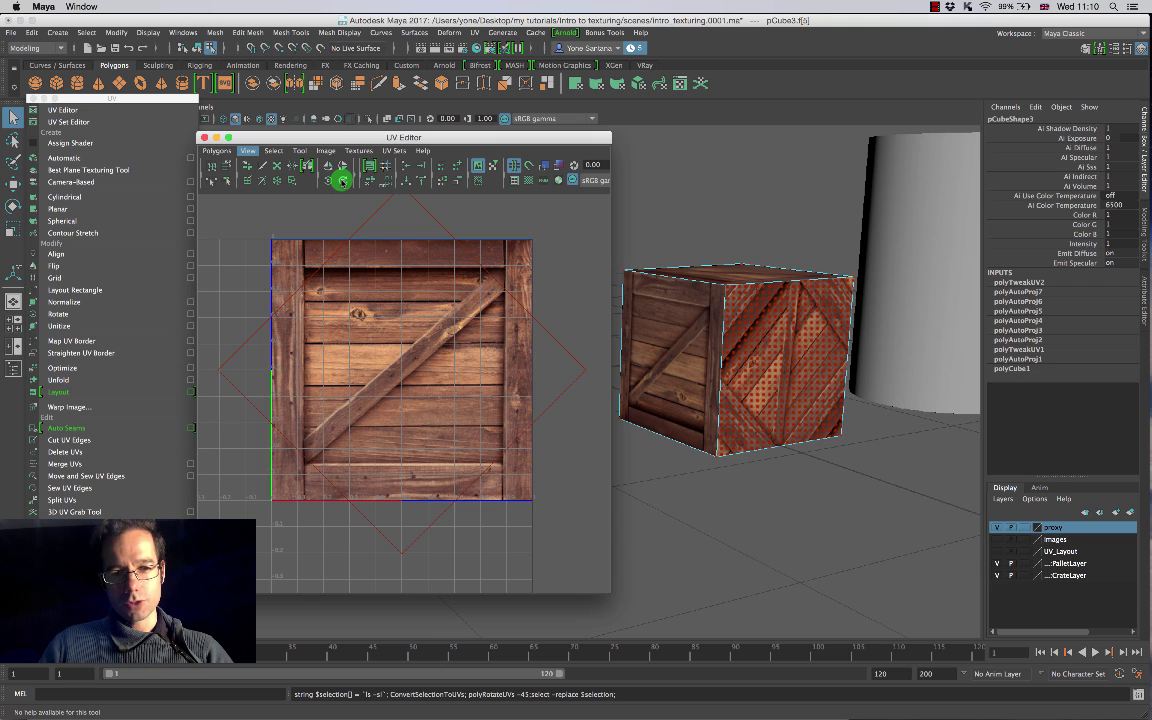
pyautogui.click(342, 181)
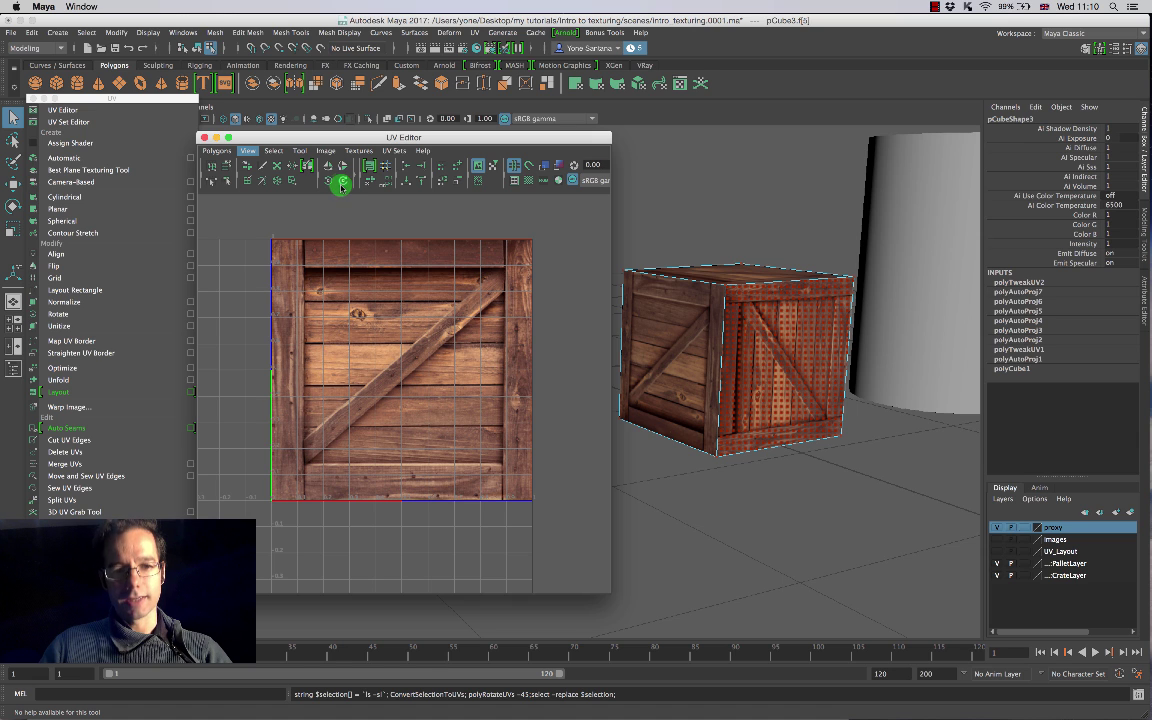
pyautogui.click(343, 183)
pyautogui.click(343, 183)
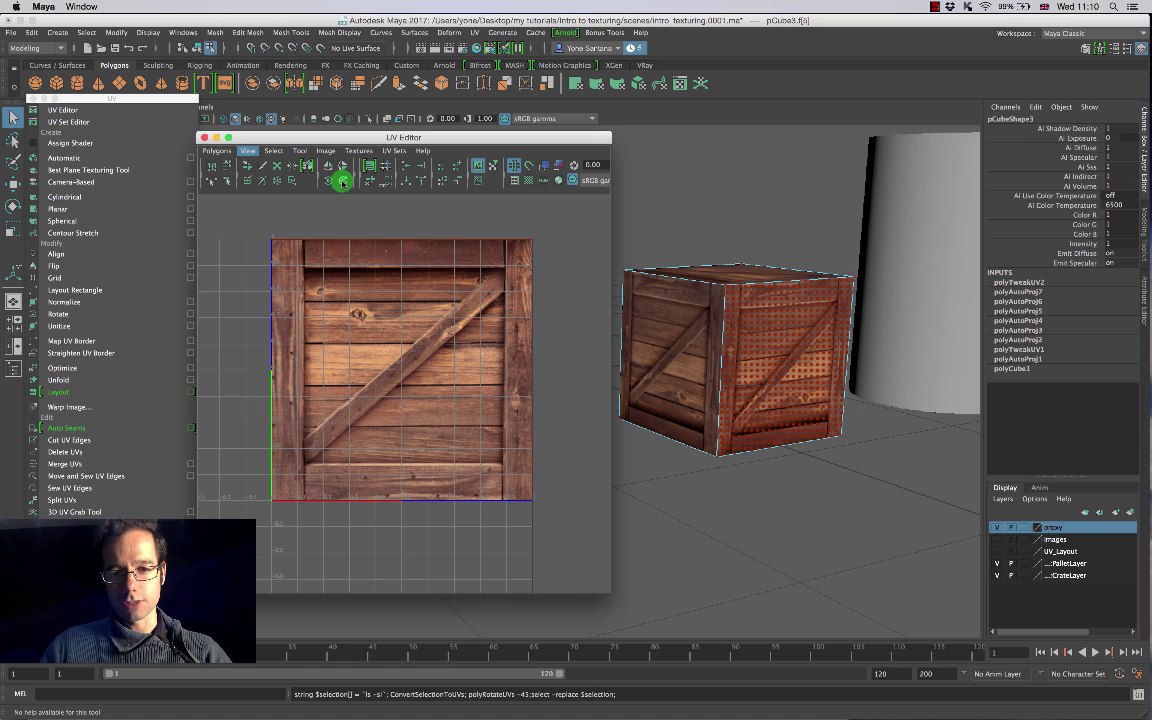
pyautogui.click(342, 181)
pyautogui.click(342, 181)
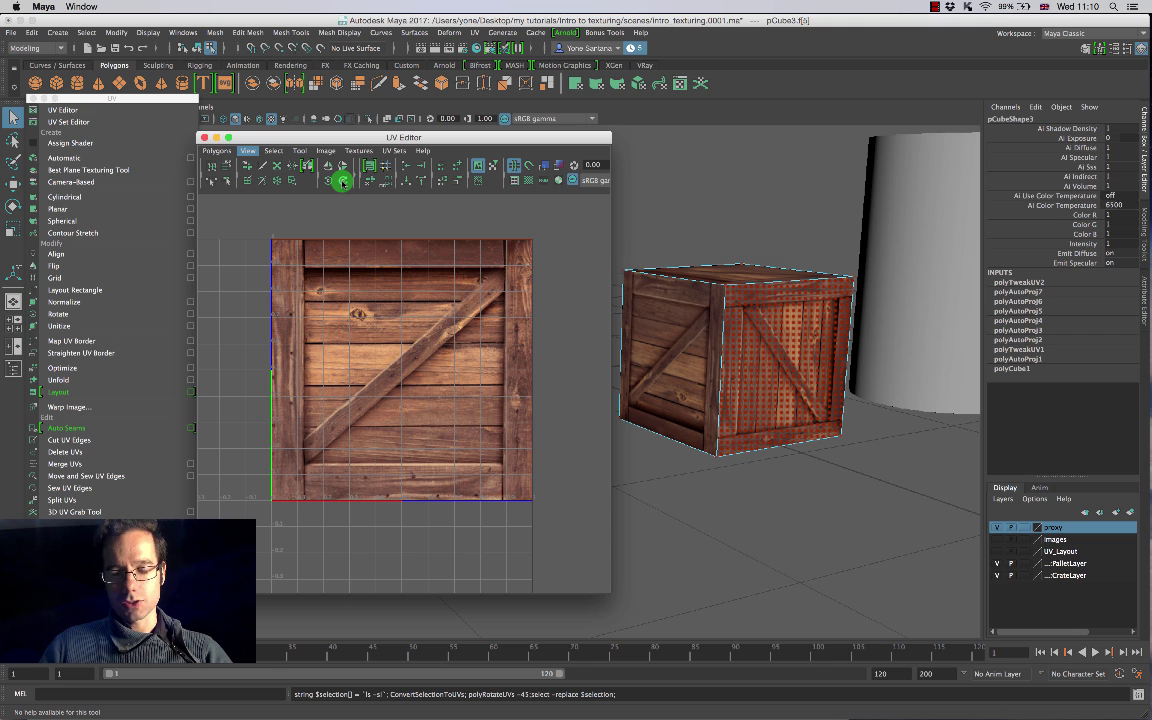
# Step: Deselect the side face and inspect the crate, reselect that face and rotate its UVs clockwise in 45-degree increments until its planks run horizontally
pyautogui.keyDown('alt'); pyautogui.moveTo(793, 372); pyautogui.dragTo(743, 402); pyautogui.keyUp('alt')
pyautogui.click(735, 325)
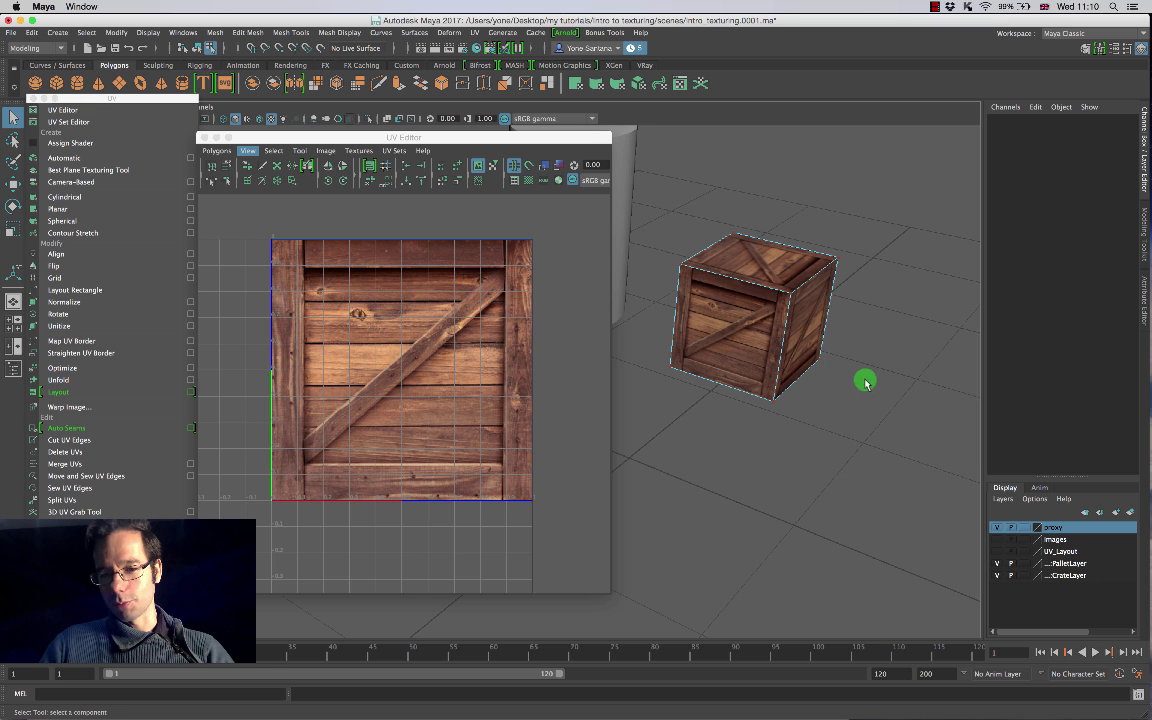
pyautogui.keyDown('alt'); pyautogui.moveTo(865, 382); pyautogui.dragTo(699, 363); pyautogui.keyUp('alt')
pyautogui.keyDown('alt'); pyautogui.moveTo(679, 458); pyautogui.dragTo(781, 415); pyautogui.keyUp('alt')
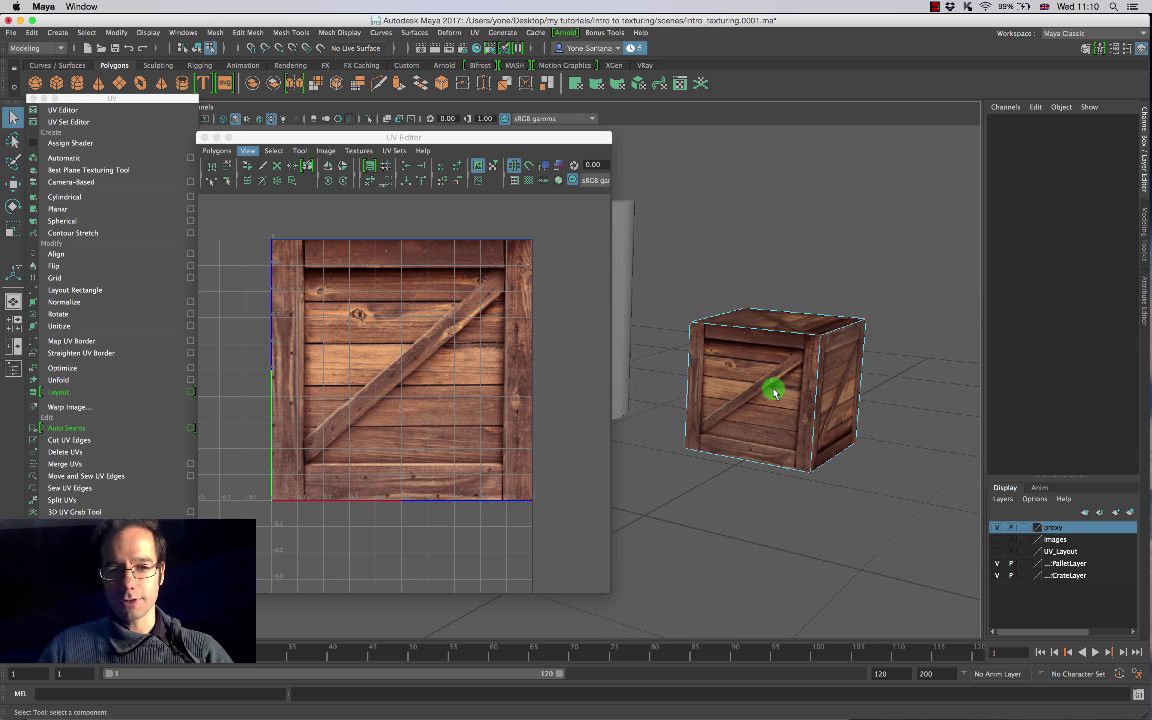
pyautogui.moveTo(767, 393); pyautogui.dragTo(768, 391, button='right')
pyautogui.click(767, 393)
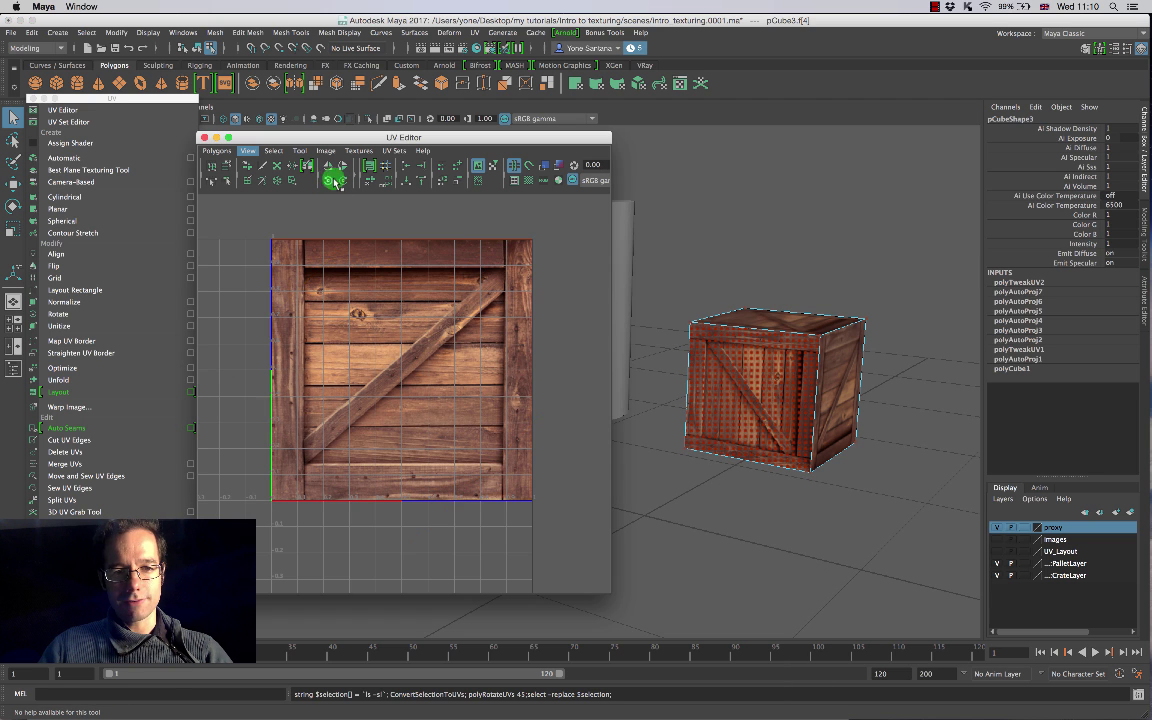
pyautogui.click(342, 181)
pyautogui.click(342, 181)
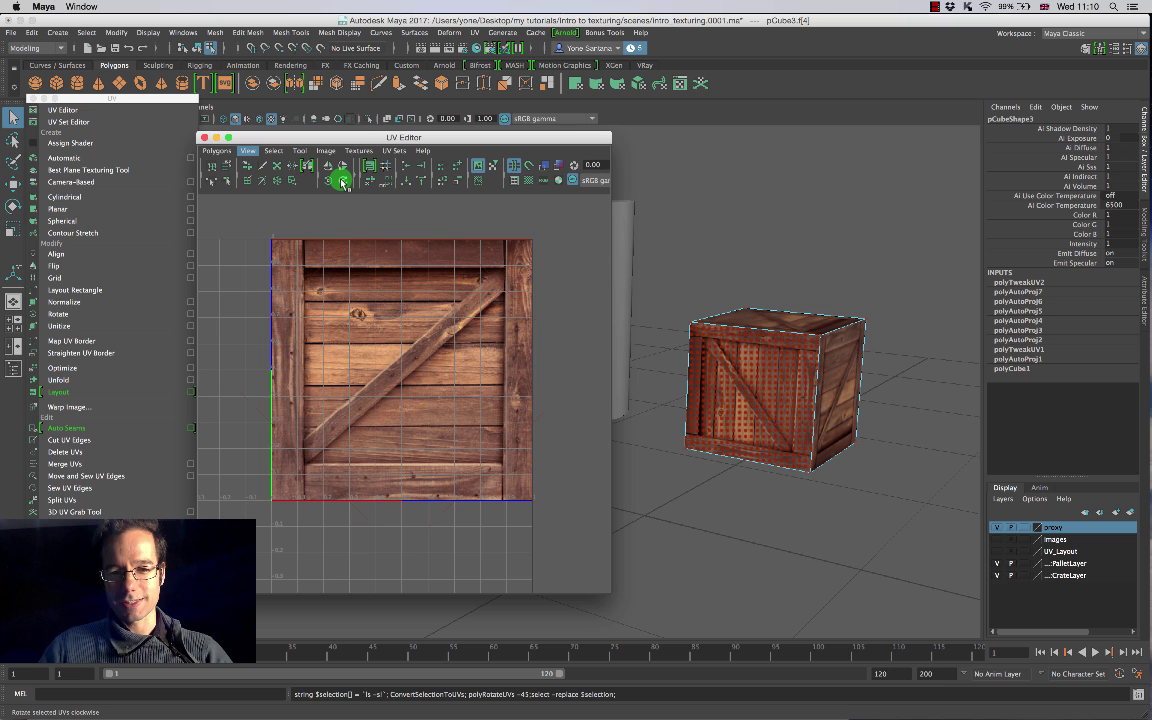
pyautogui.click(342, 181)
pyautogui.click(342, 181)
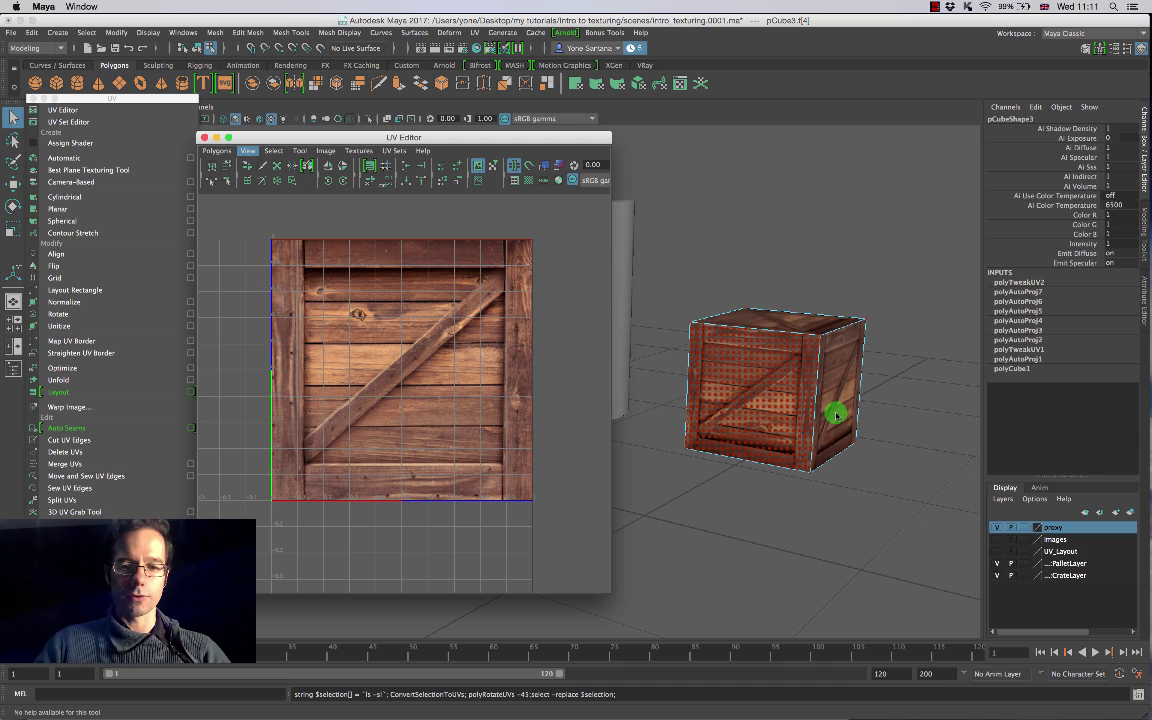
pyautogui.click(343, 182)
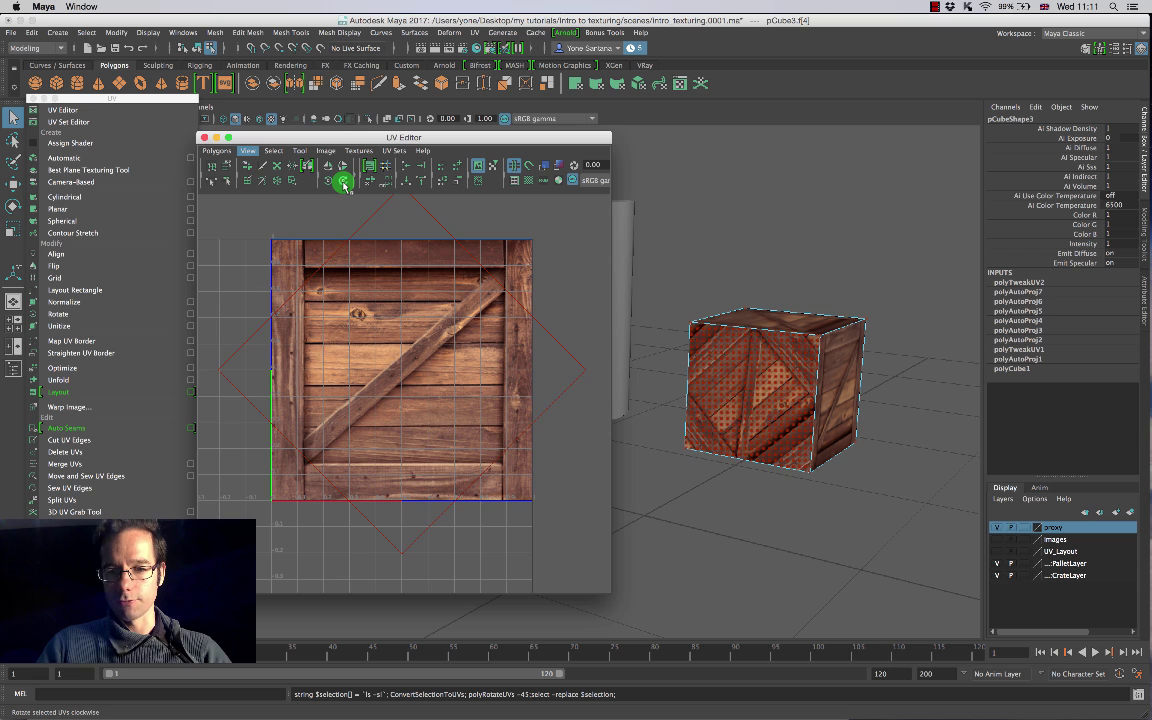
pyautogui.click(343, 182)
# Step: Return the crate cube to object mode and select the proxy cylinder, showing its UVs and its full shape
pyautogui.keyDown('alt'); pyautogui.moveTo(830, 417); pyautogui.dragTo(790, 414); pyautogui.keyUp('alt')
pyautogui.keyDown('alt'); pyautogui.moveTo(880, 430); pyautogui.dragTo(814, 450); pyautogui.keyUp('alt')
pyautogui.keyDown('alt'); pyautogui.moveTo(820, 451); pyautogui.dragTo(906, 387, button='middle'); pyautogui.keyUp('alt')
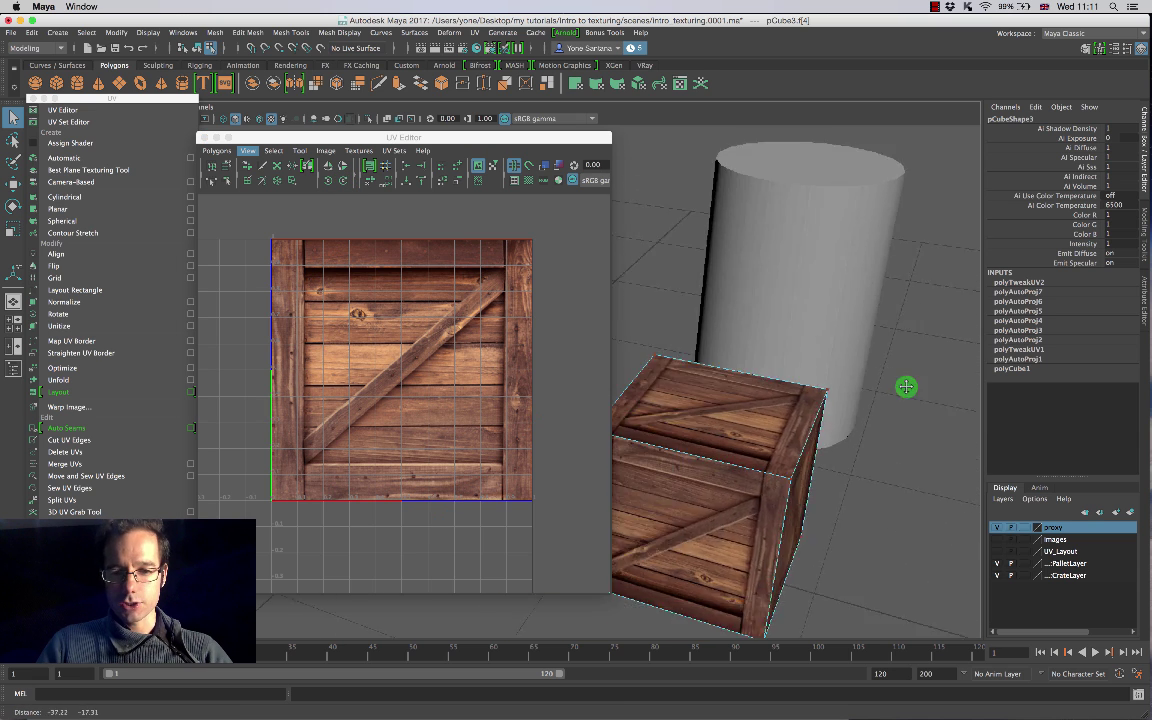
pyautogui.keyDown('alt'); pyautogui.moveTo(906, 387); pyautogui.dragTo(931, 311); pyautogui.keyUp('alt')
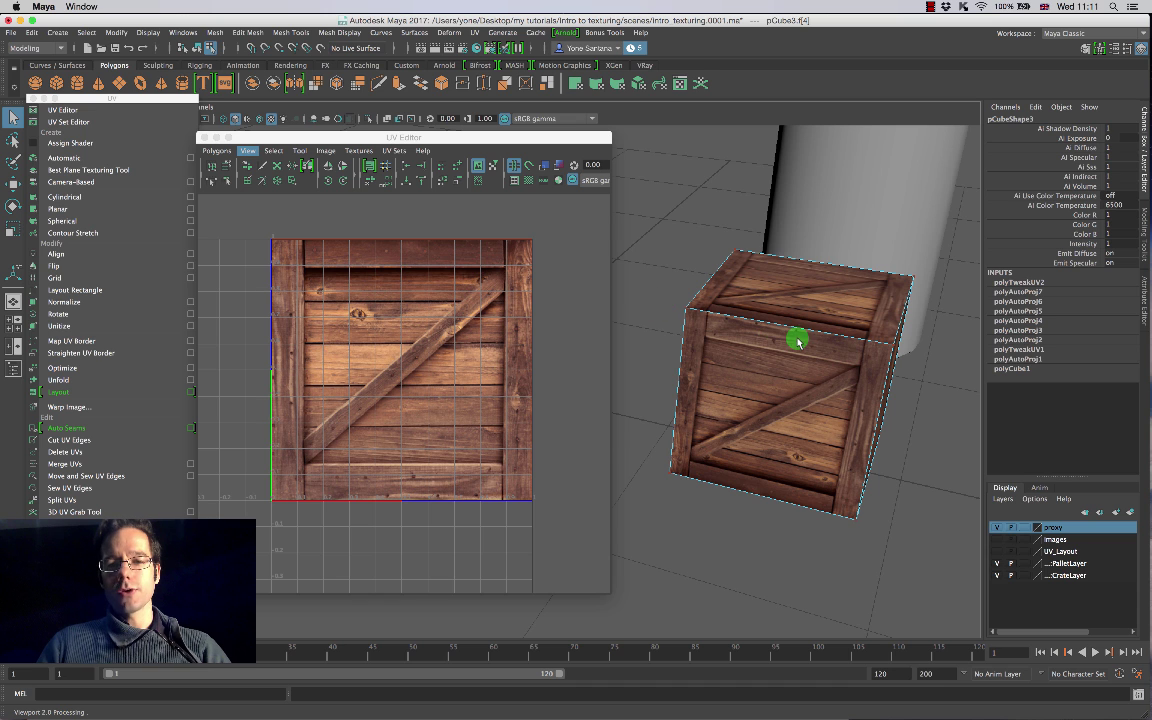
pyautogui.scroll(-2, 797, 340)
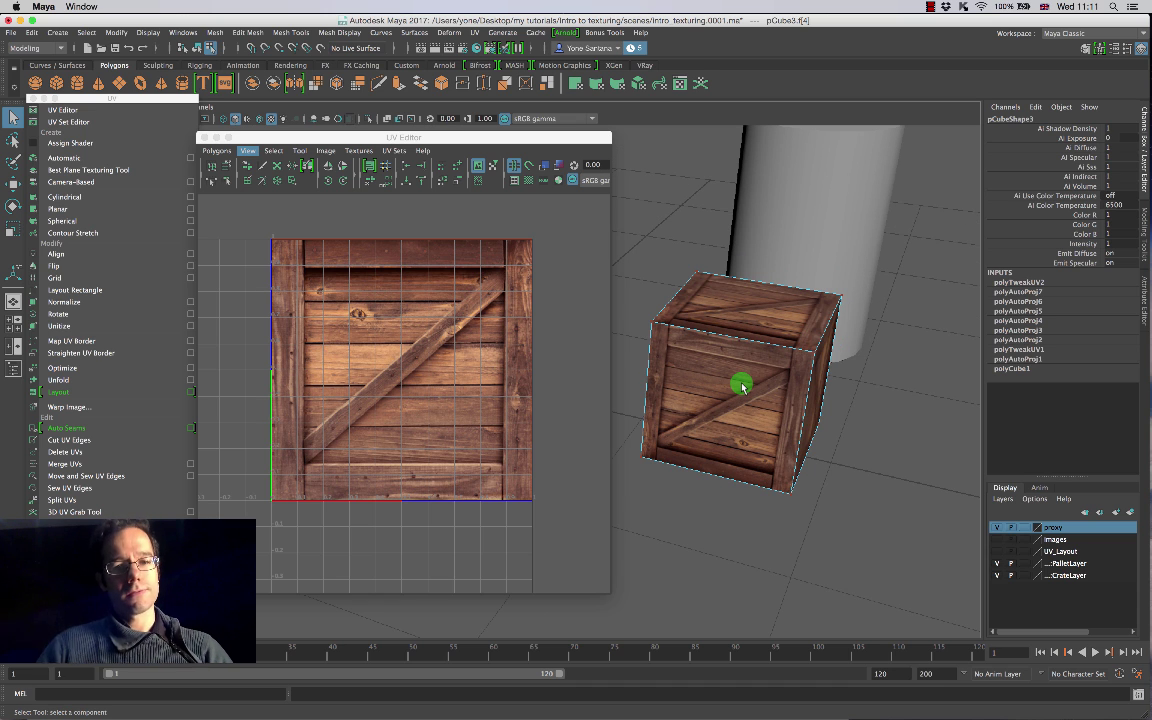
pyautogui.moveTo(812, 320); pyautogui.dragTo(818, 317, button='right')
pyautogui.click(830, 208)
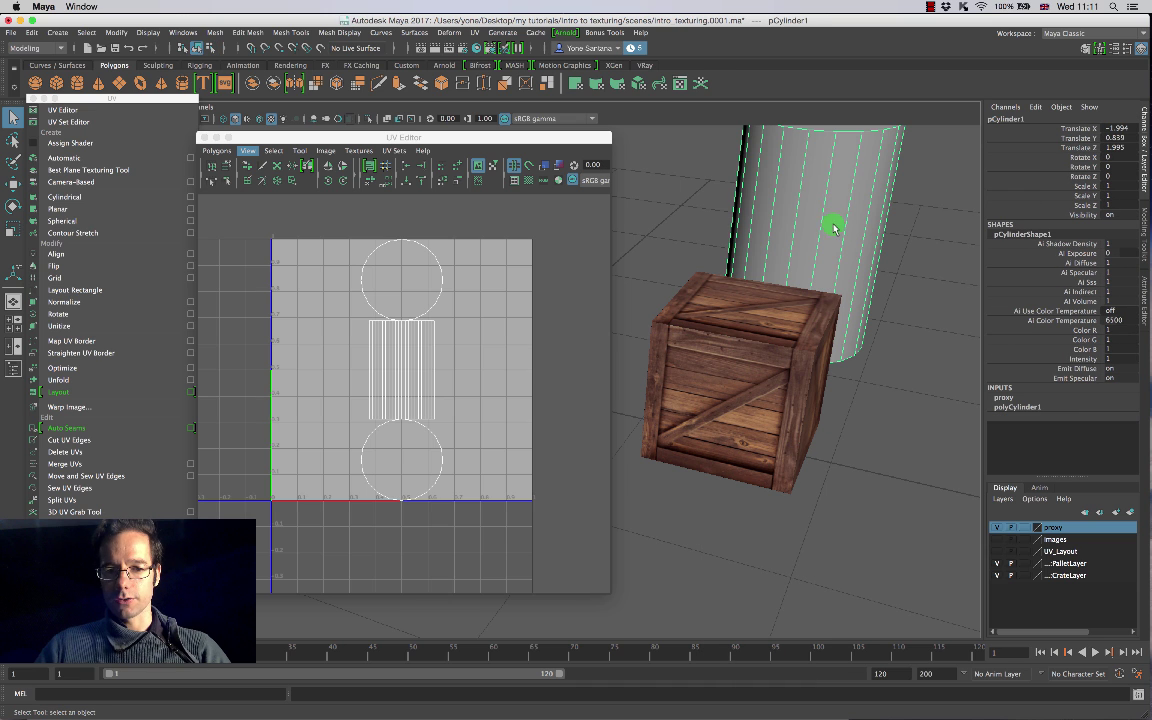
pyautogui.keyDown('alt'); pyautogui.moveTo(836, 267); pyautogui.dragTo(781, 292, button='right'); pyautogui.keyUp('alt')
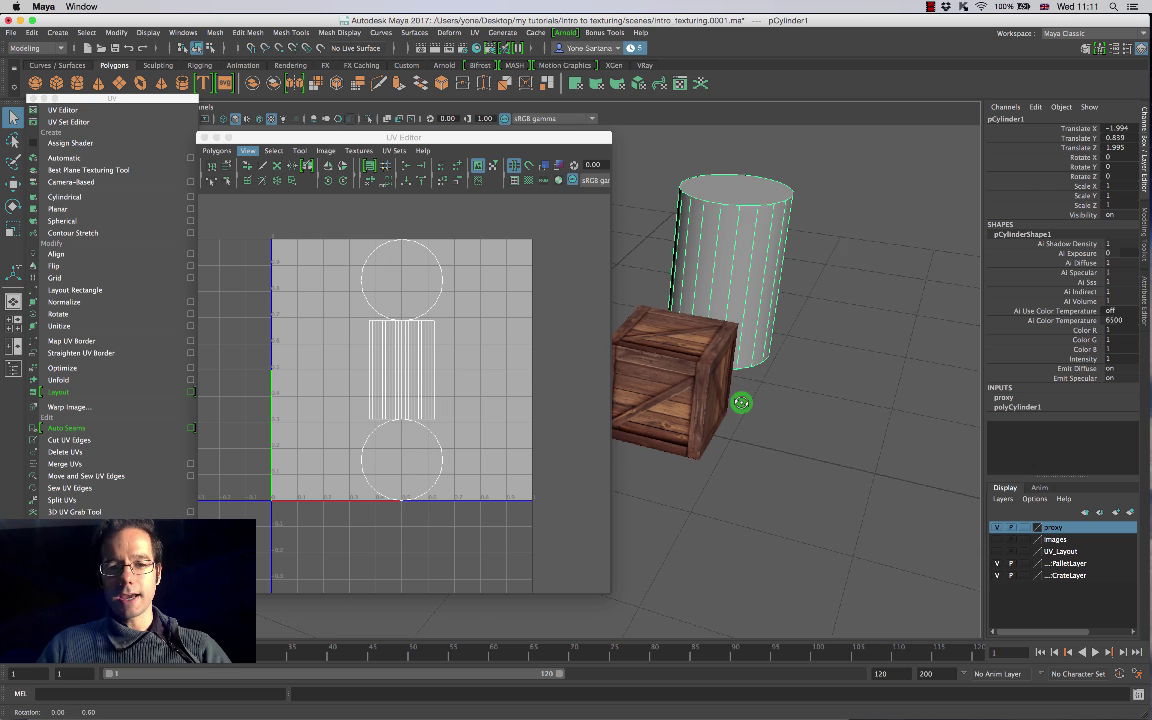
pyautogui.keyDown('alt'); pyautogui.moveTo(740, 399); pyautogui.dragTo(817, 341); pyautogui.keyUp('alt')
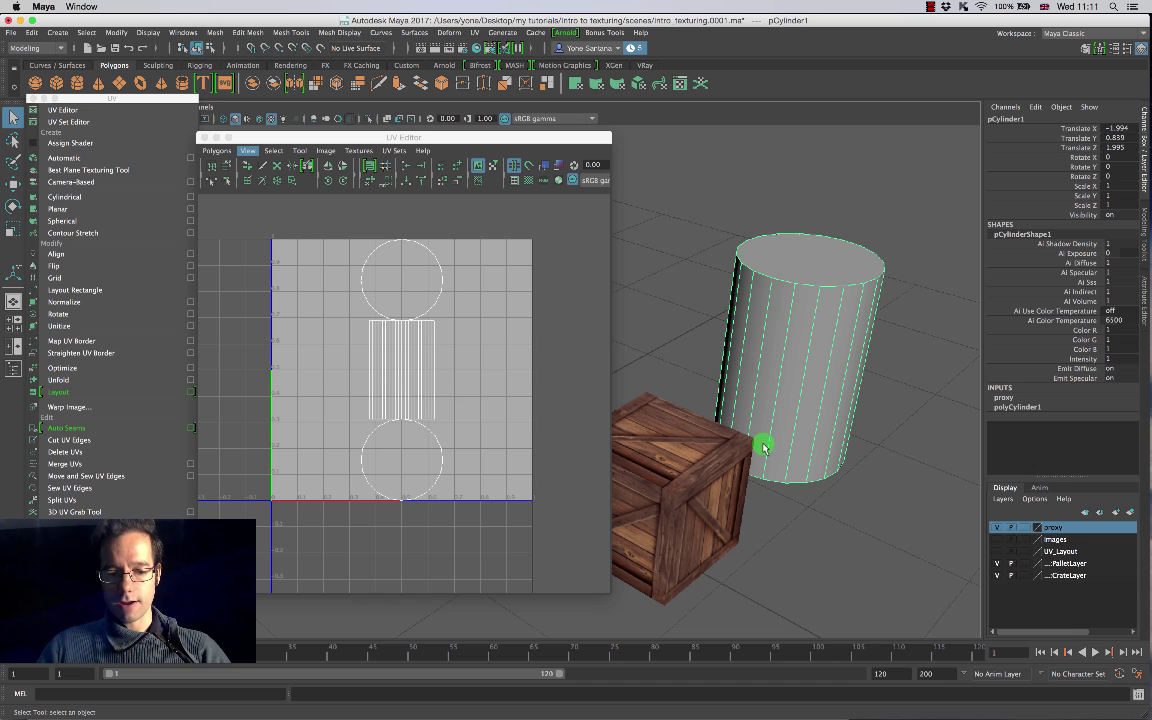
# Step: Switch to Photoshop and open the images _MG_2962_640.jpg and _MG_3113_640.jpg from the sourceimages folder
pyautogui.press('super+Tab')
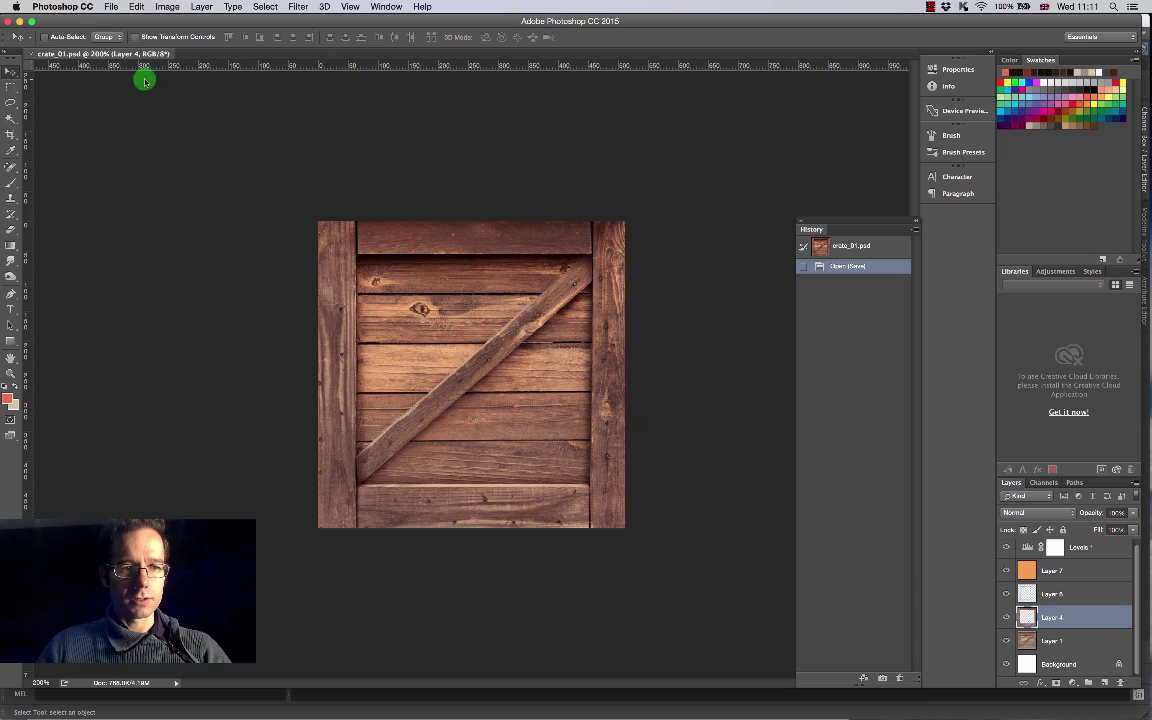
pyautogui.click(111, 7)
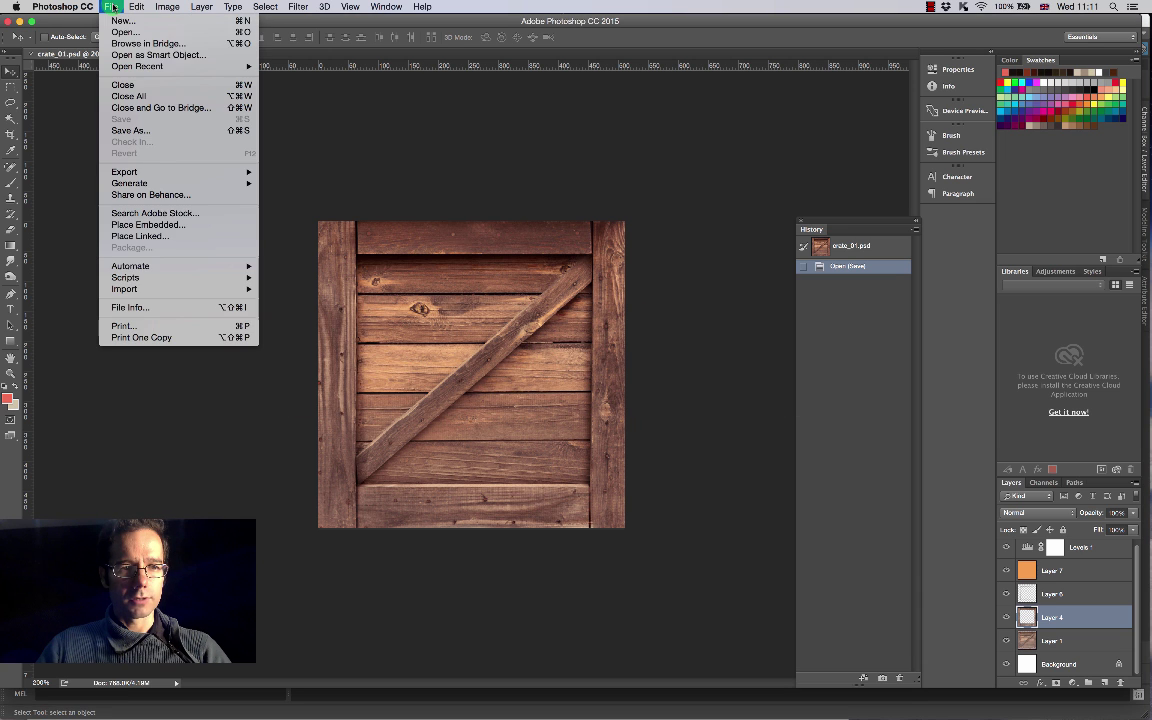
pyautogui.click(123, 33)
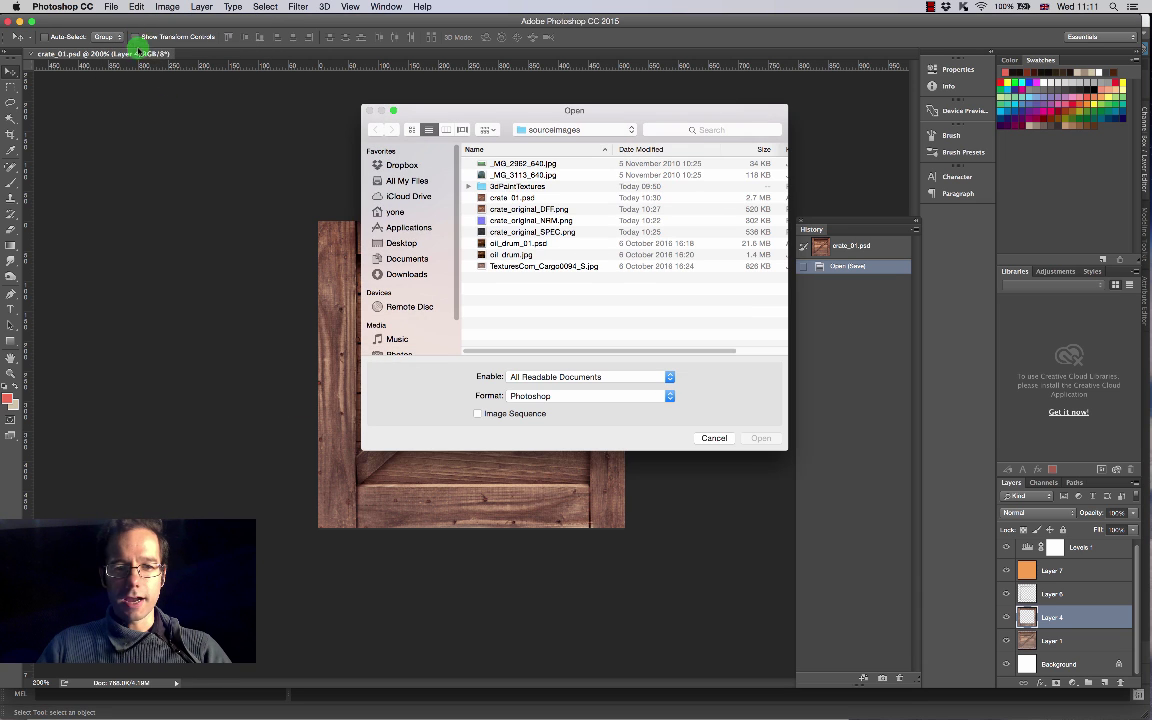
pyautogui.click(506, 163)
pyautogui.keyDown('shift'); pyautogui.click(485, 174); pyautogui.keyUp('shift')
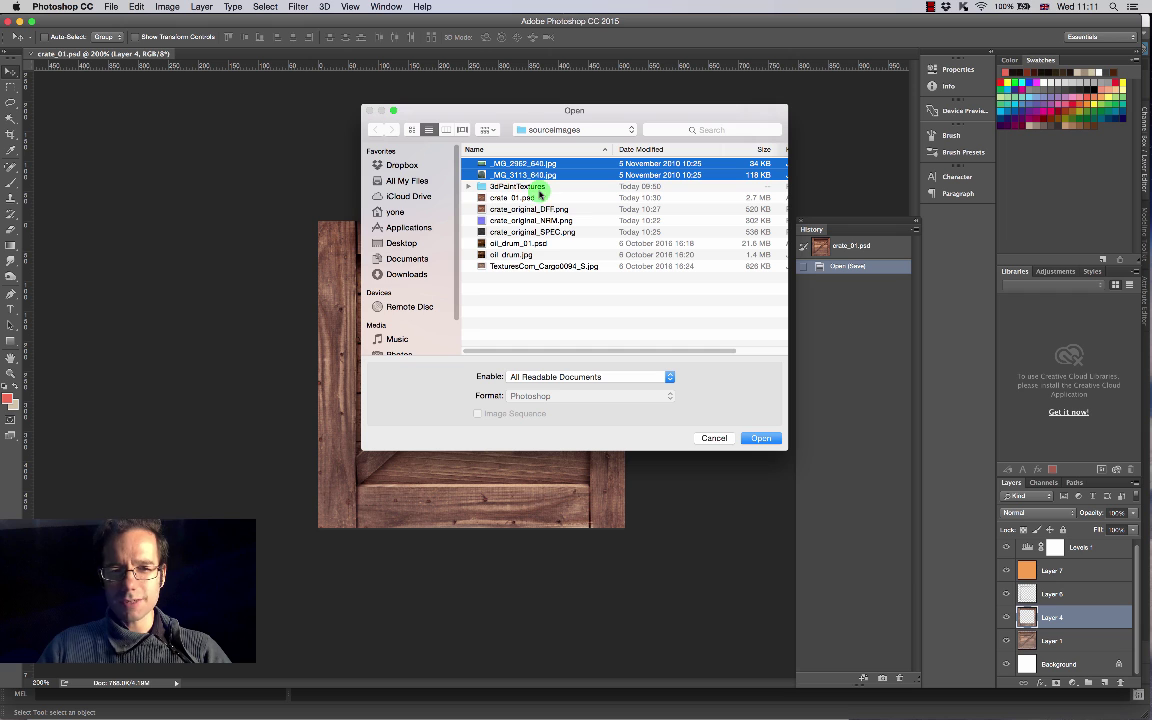
pyautogui.click(762, 439)
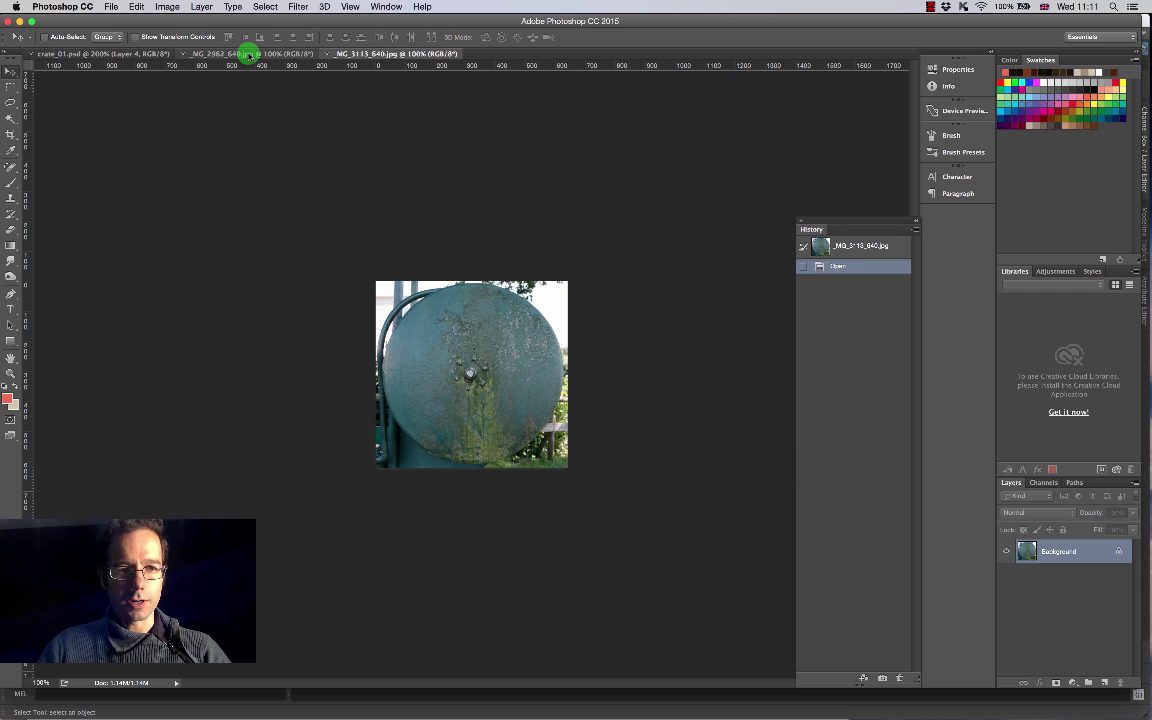
# Step: Examine the green metal panel image at 300% and compare it with the round tank image and the crate texture
pyautogui.click(248, 54)
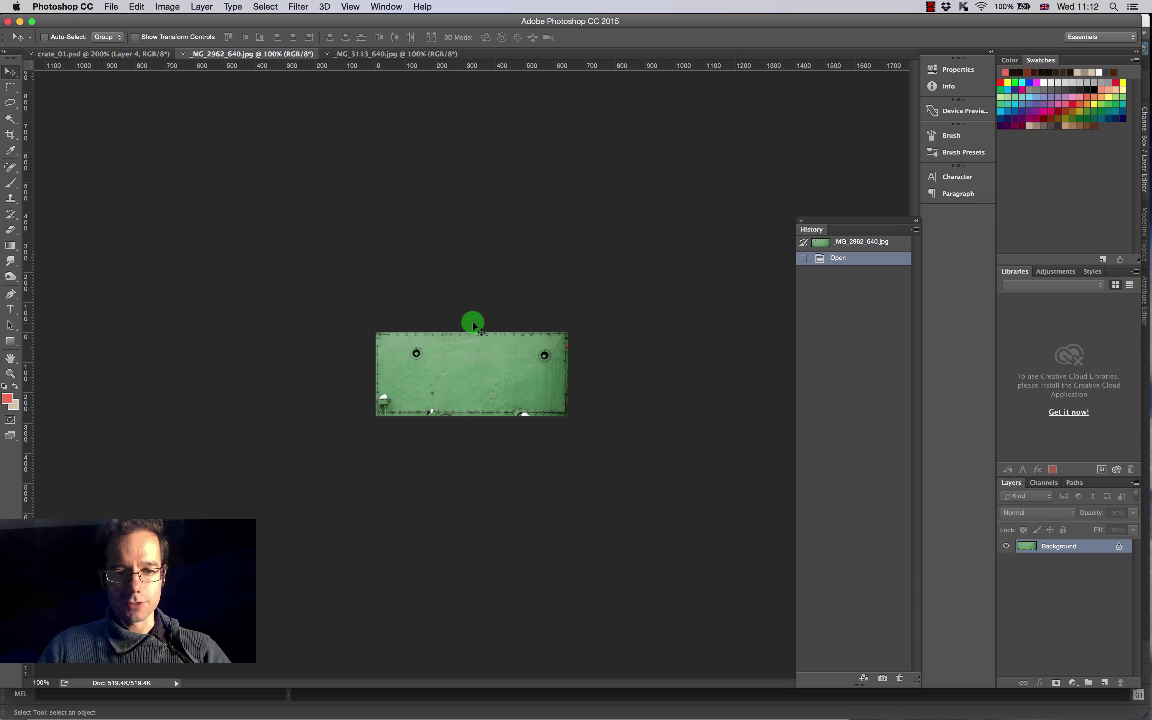
pyautogui.press('super+equal')
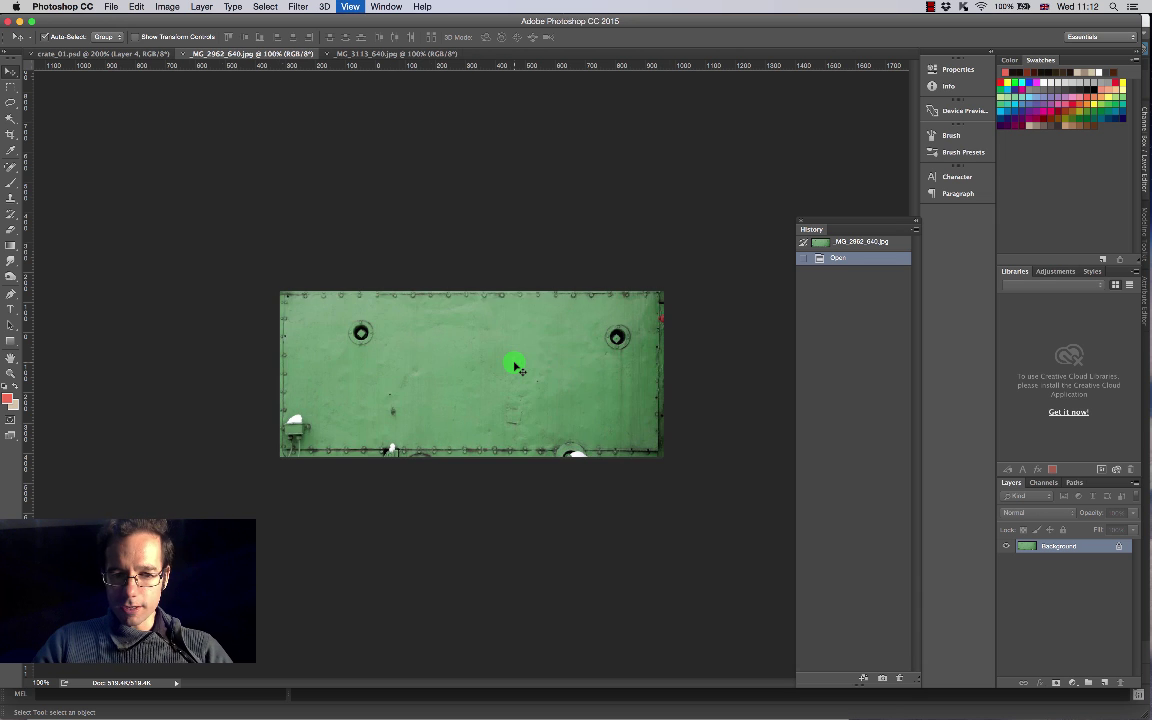
pyautogui.press('super+equal')
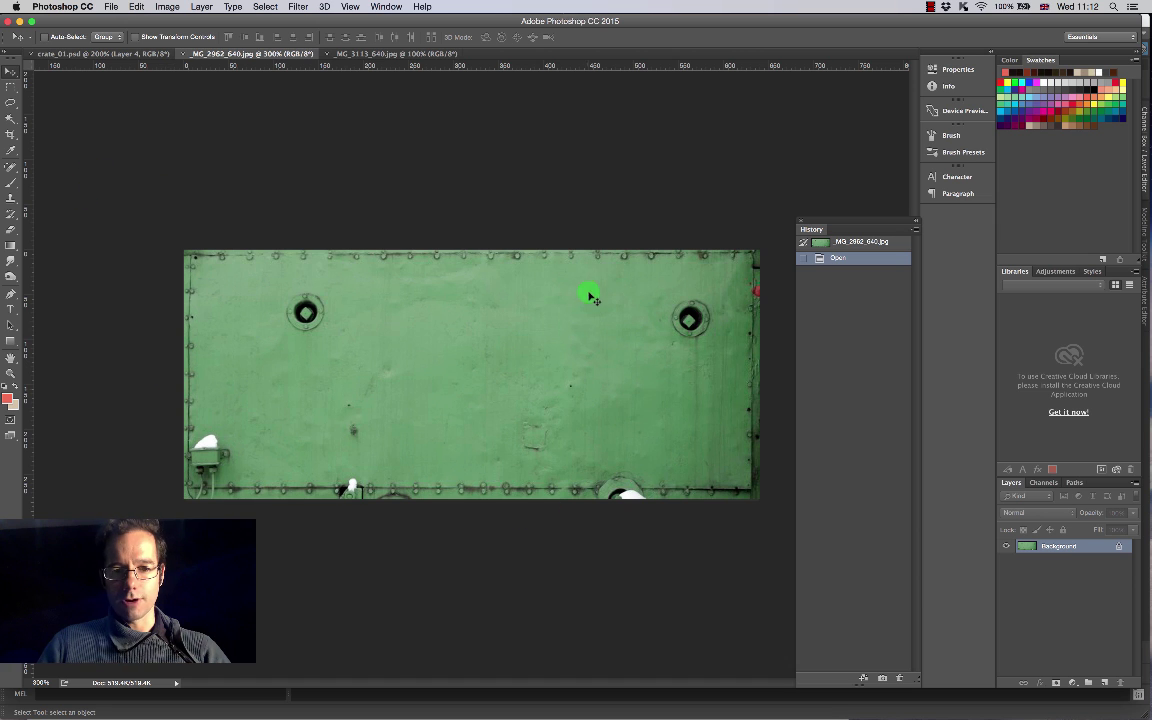
pyautogui.click(415, 52)
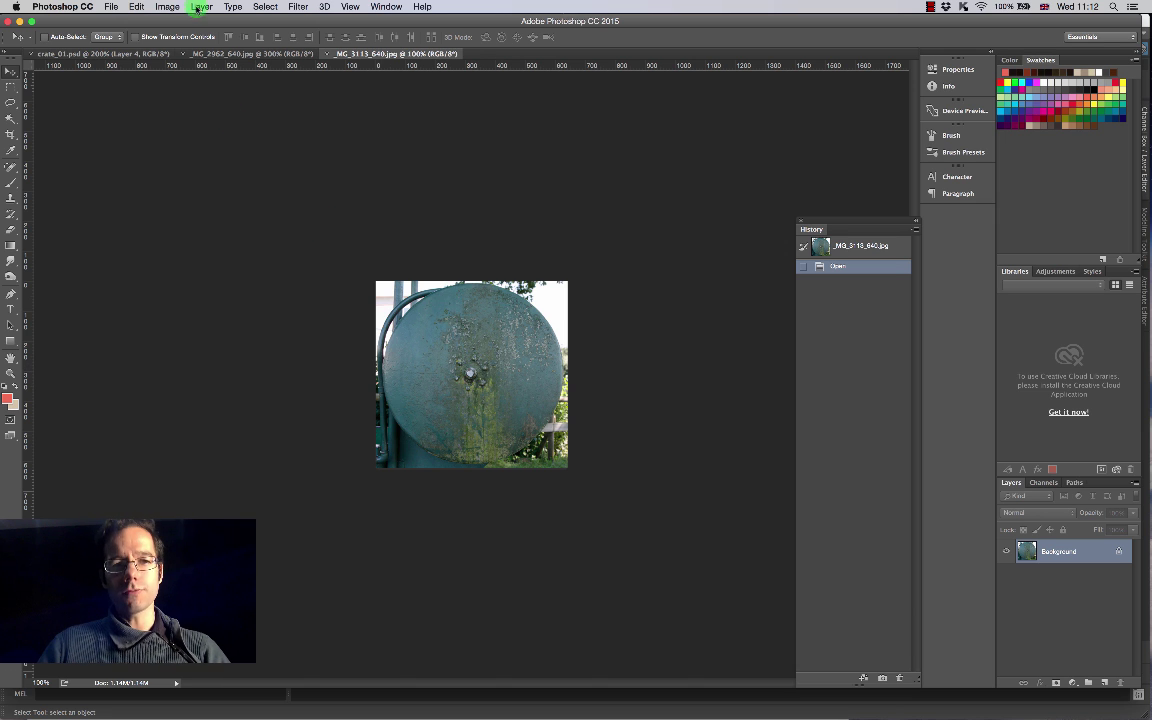
pyautogui.click(223, 55)
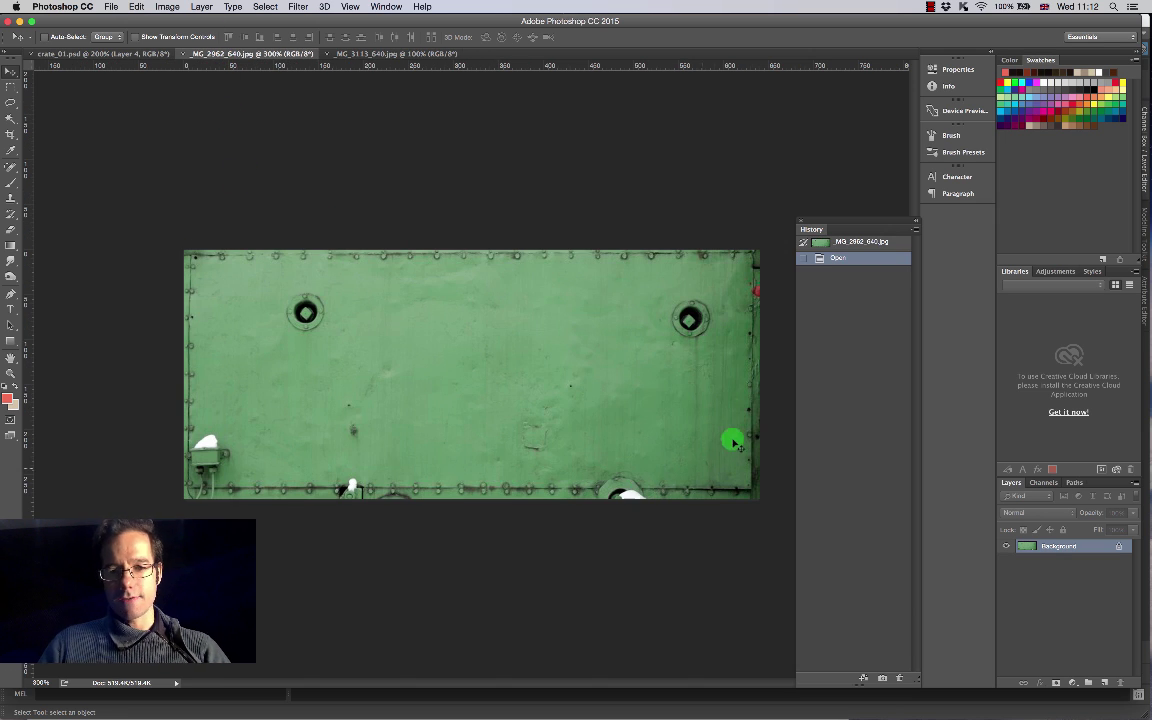
pyautogui.click(386, 54)
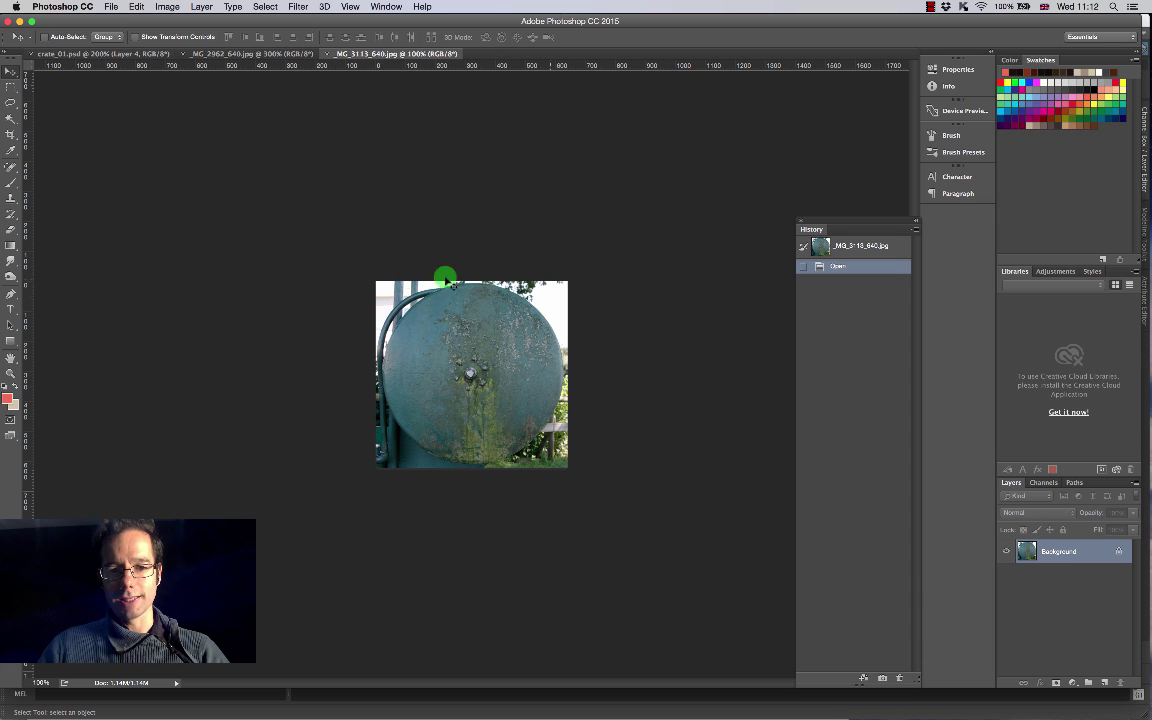
pyautogui.click(75, 54)
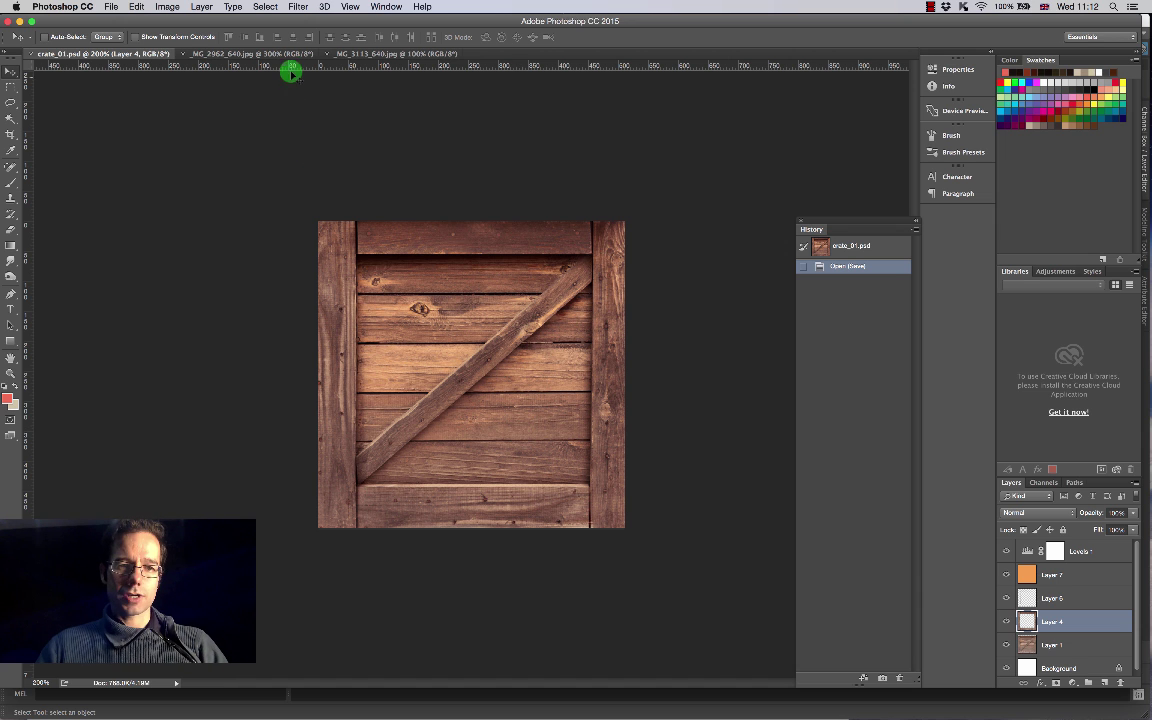
pyautogui.click(253, 52)
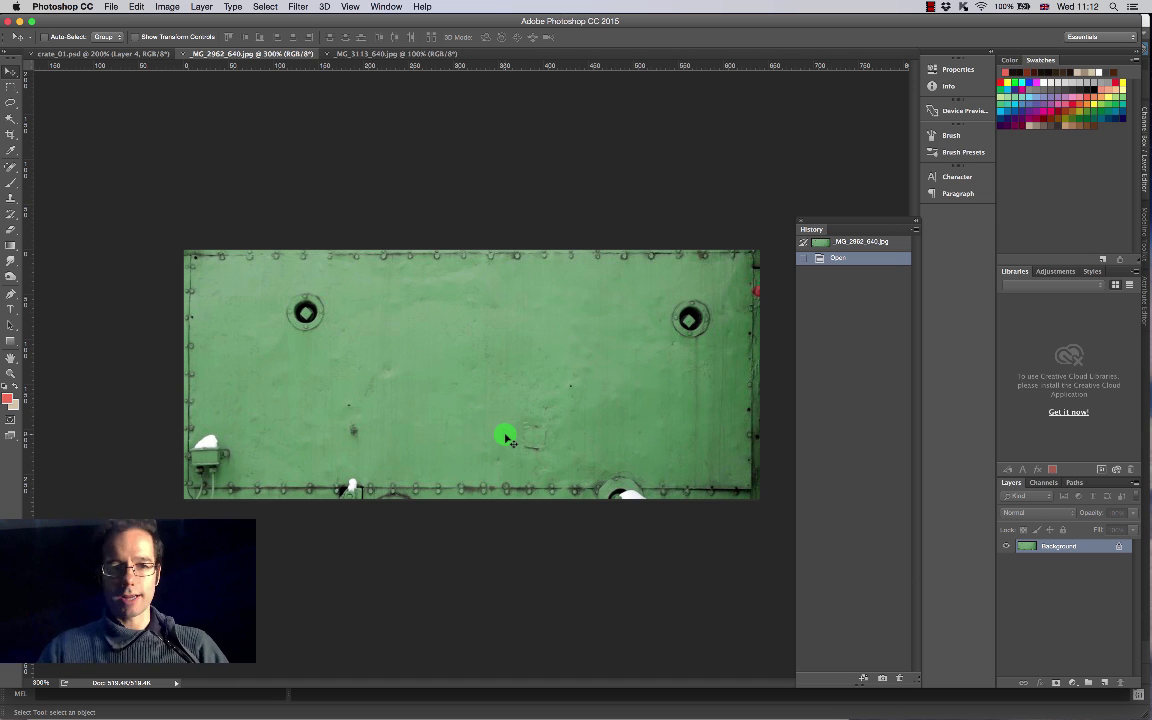
# Step: View the round tank image _MG_3113_640.jpg, switch back to Maya and examine the proxy cylinder
pyautogui.click(383, 53)
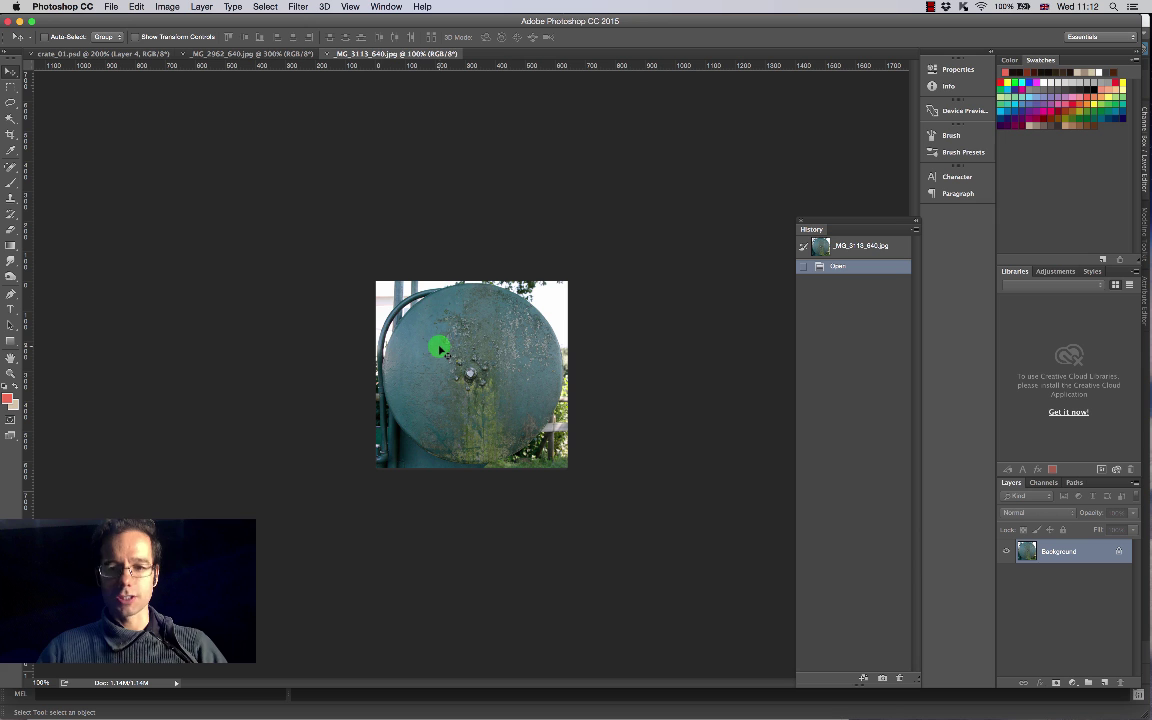
pyautogui.press('super+Tab')
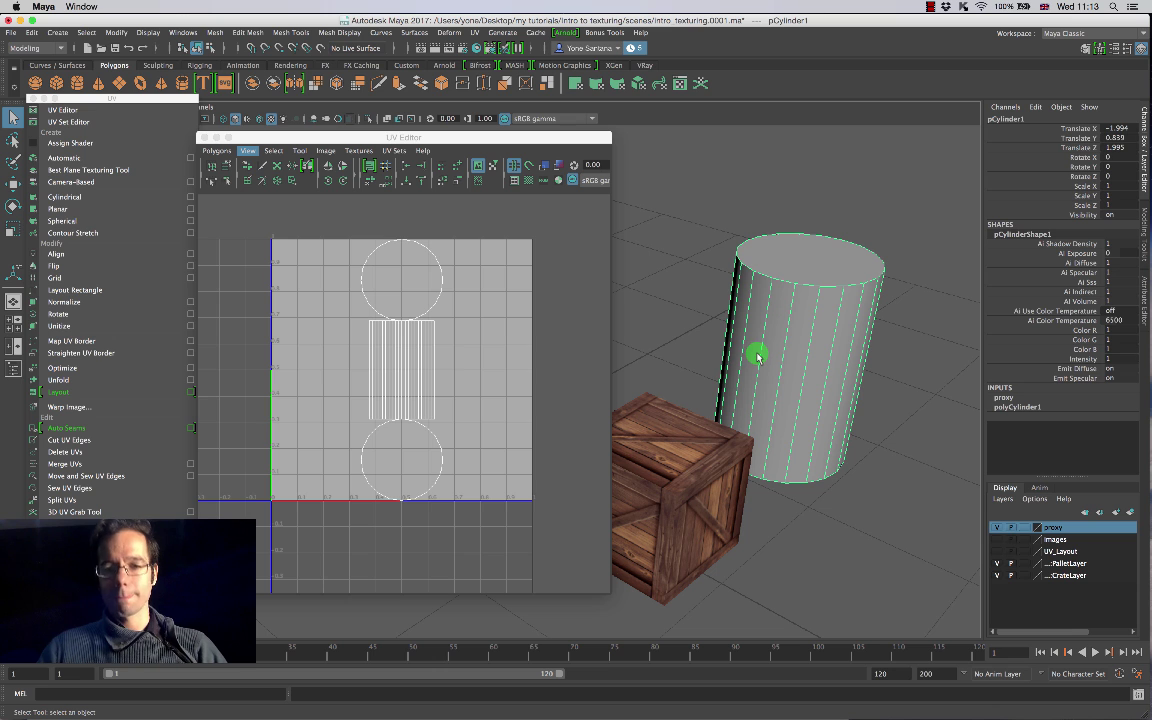
pyautogui.press('alt')
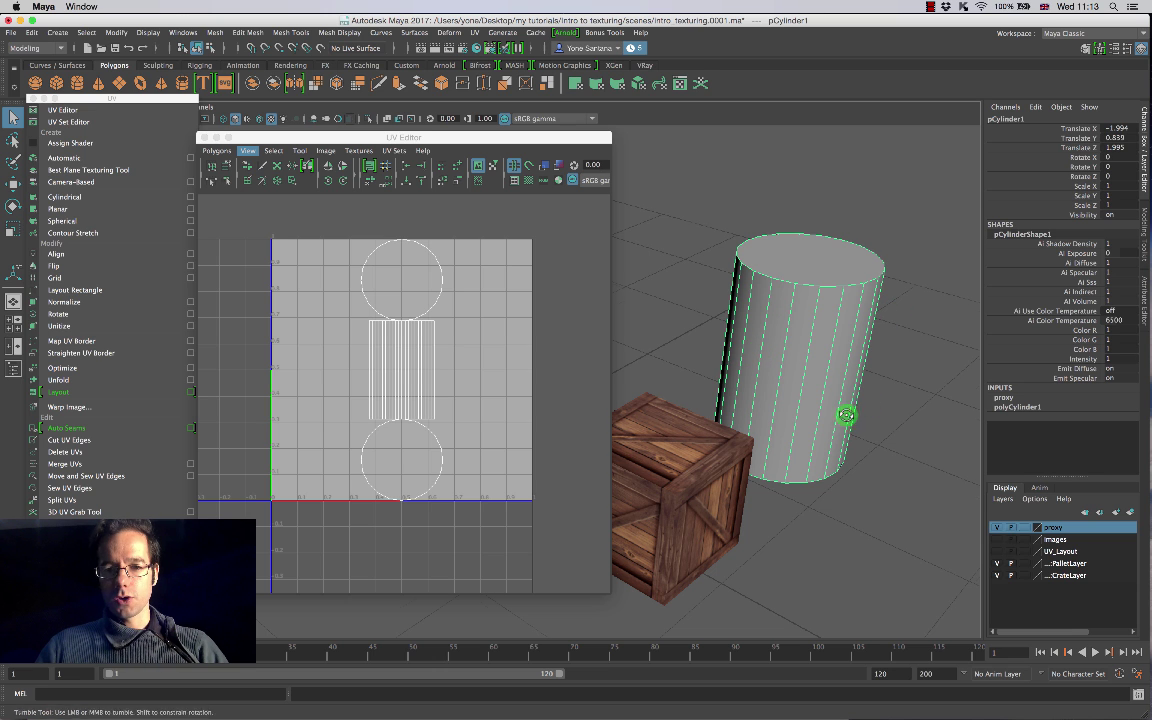
pyautogui.keyDown('alt'); pyautogui.moveTo(846, 415); pyautogui.dragTo(812, 348); pyautogui.keyUp('alt')
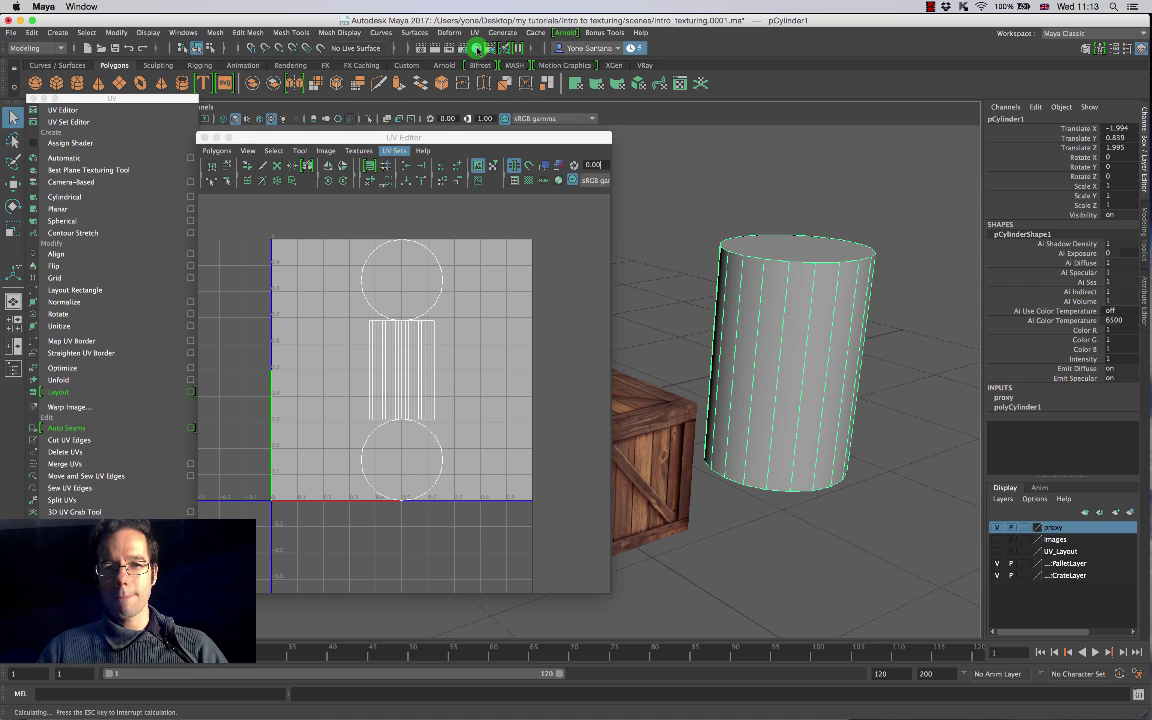
# Step: Open the Hypershade, search the node list for "blinn" and create a new Maya Blinn material
pyautogui.click(477, 48)
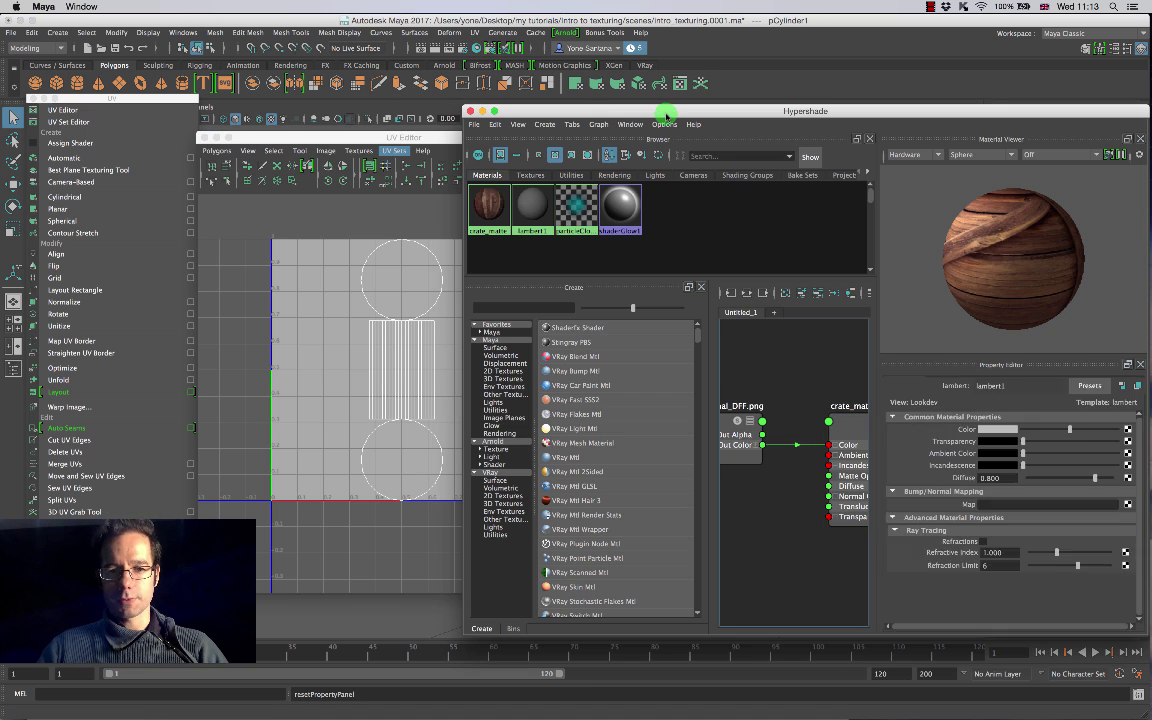
pyautogui.moveTo(663, 112); pyautogui.dragTo(411, 127)
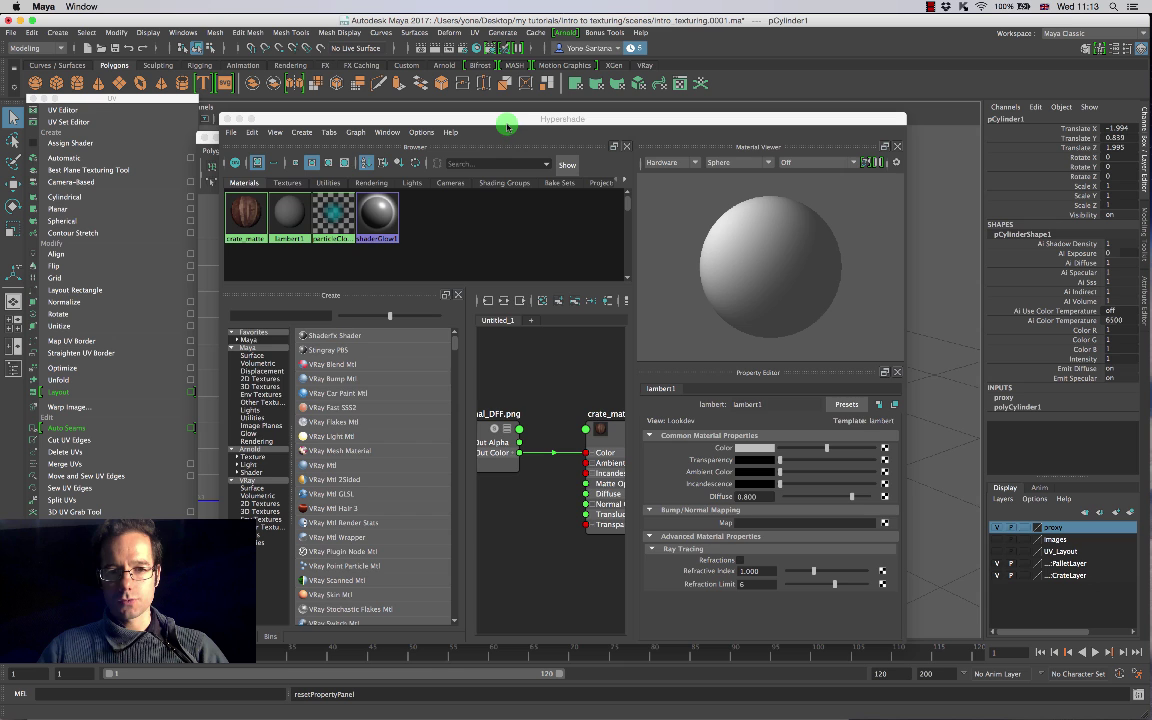
pyautogui.moveTo(506, 121); pyautogui.dragTo(490, 121)
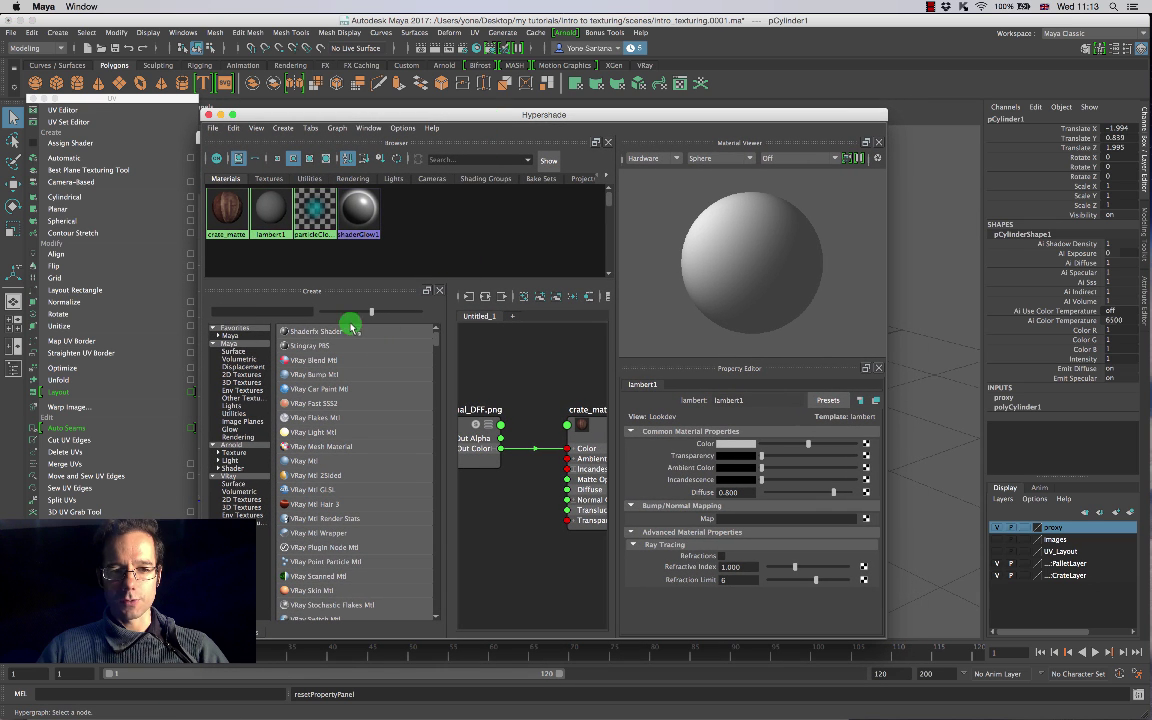
pyautogui.click(293, 312)
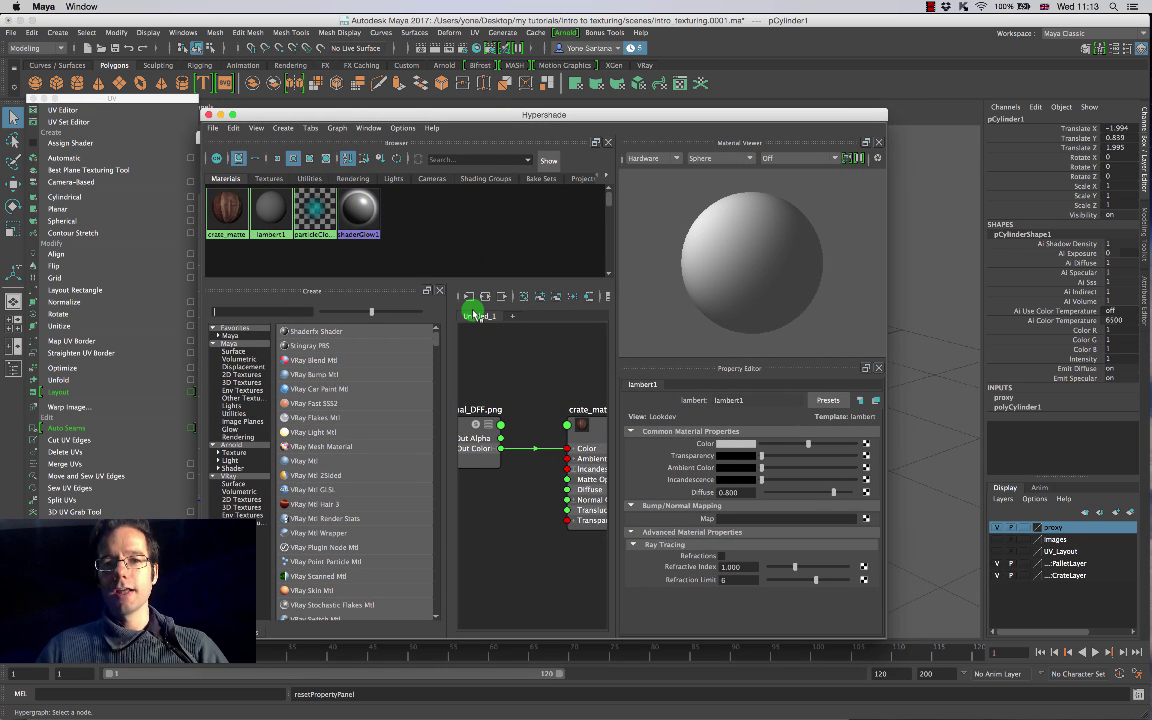
pyautogui.write('blinn')
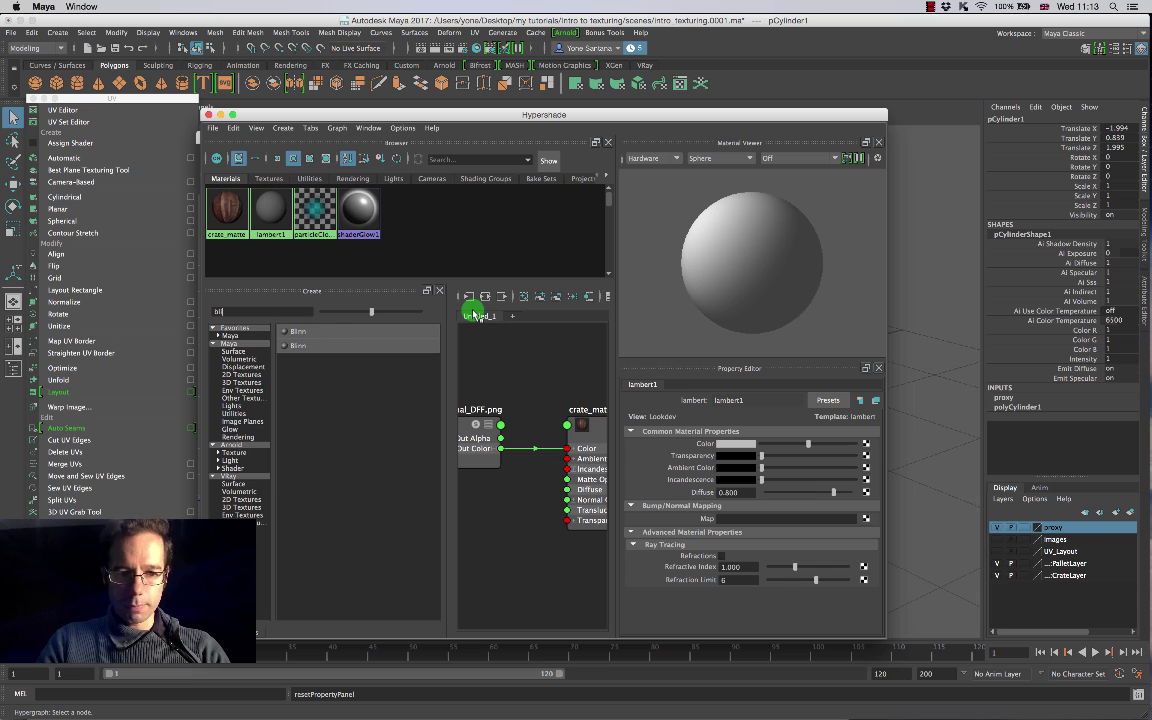
pyautogui.click(313, 335)
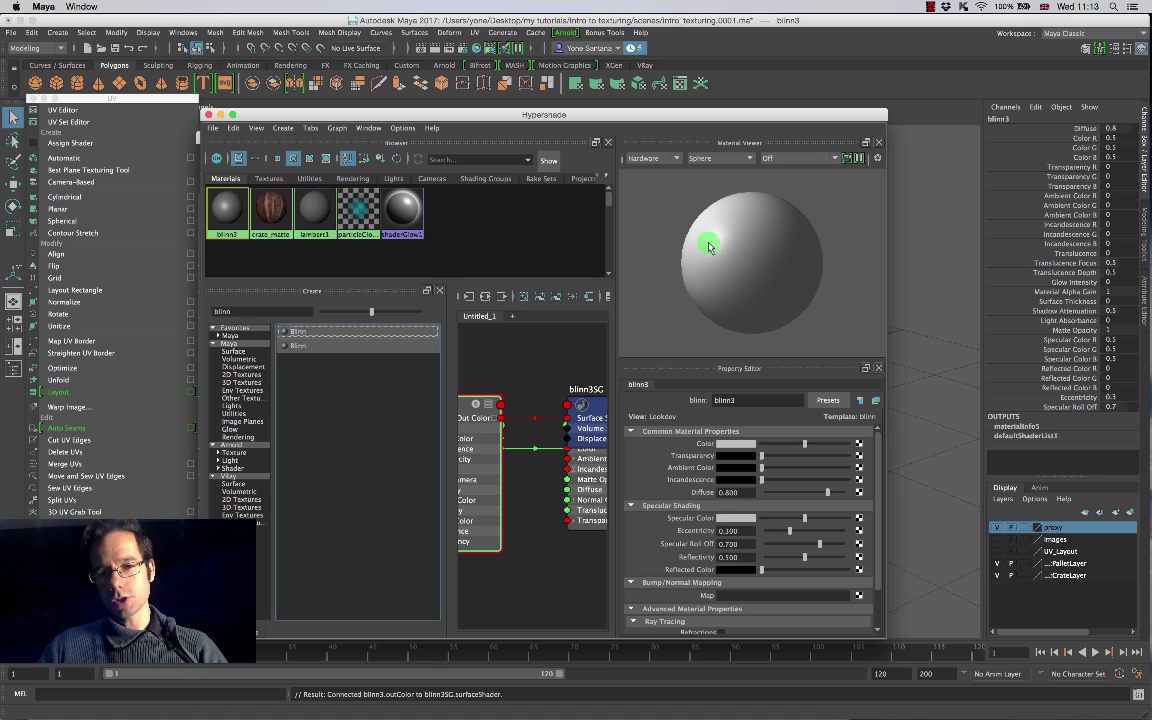
# Step: Set the new Blinn's specular color to black and its reflectivity to 0, and rename it Drum_photos
pyautogui.moveTo(805, 520); pyautogui.dragTo(730, 520)
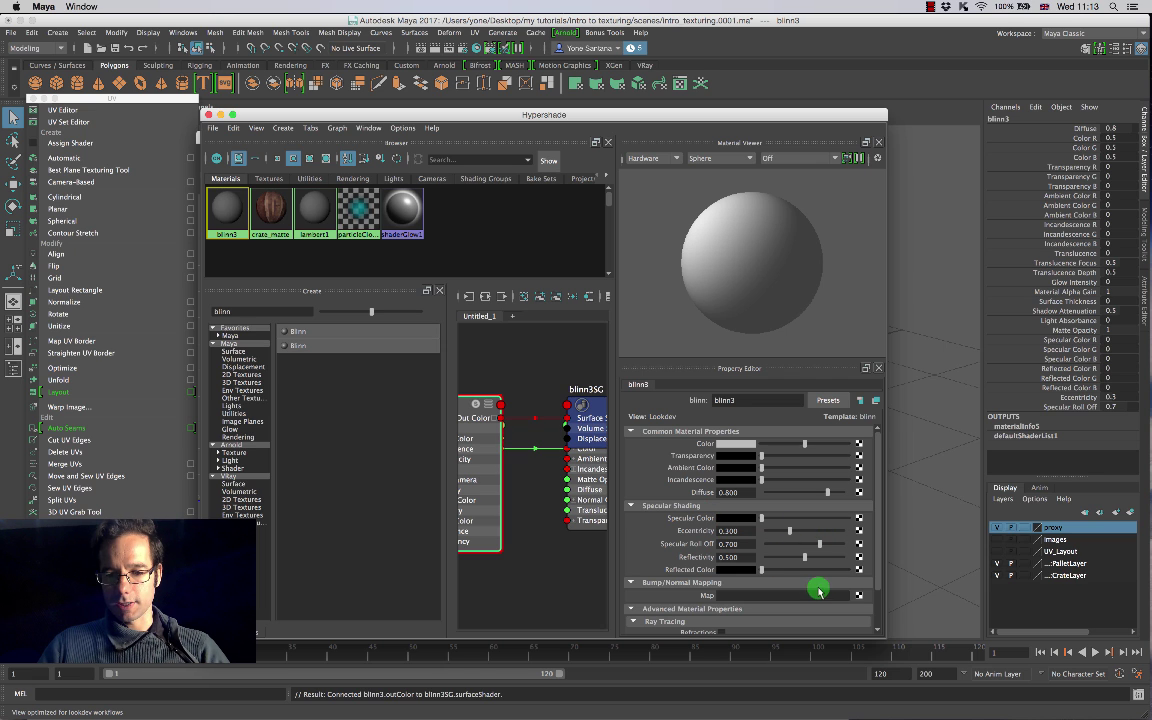
pyautogui.moveTo(807, 559); pyautogui.dragTo(757, 561)
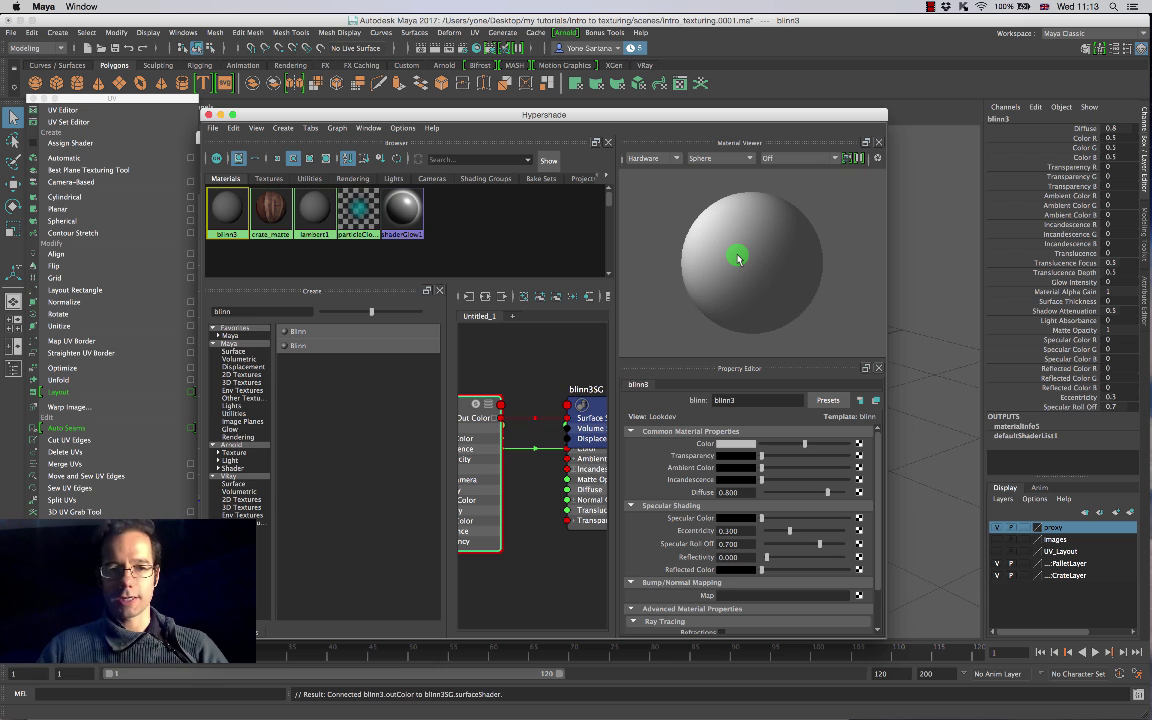
pyautogui.moveTo(733, 400); pyautogui.dragTo(681, 400)
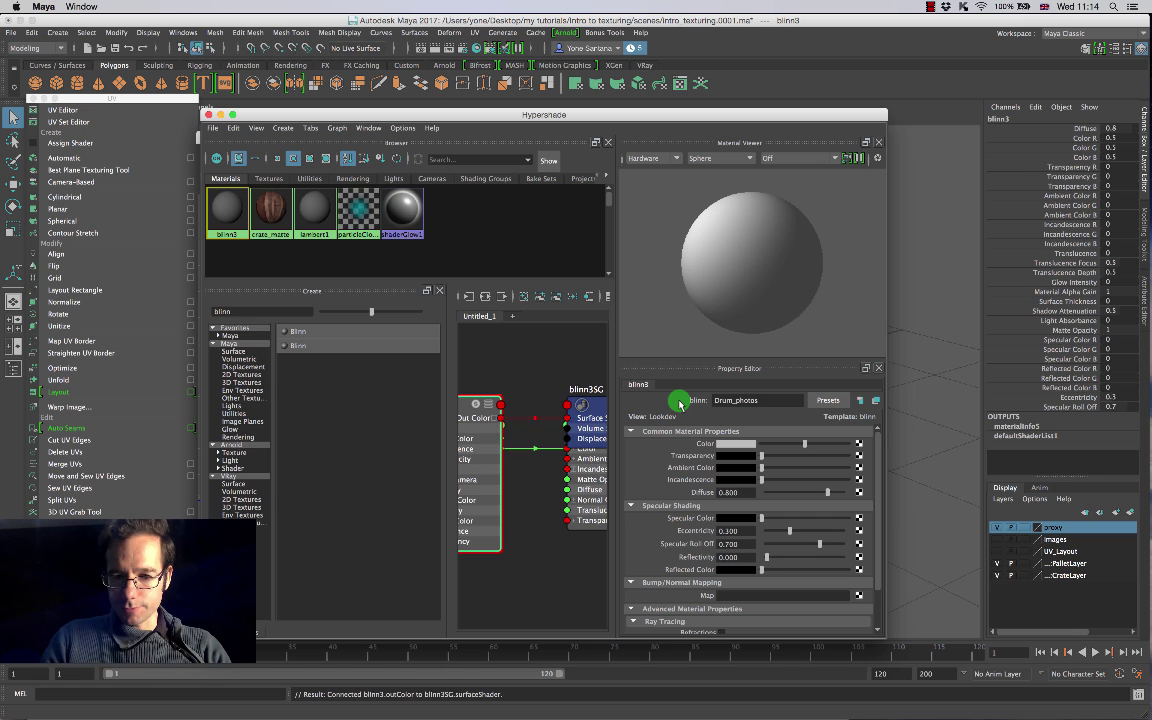
pyautogui.press('Return')
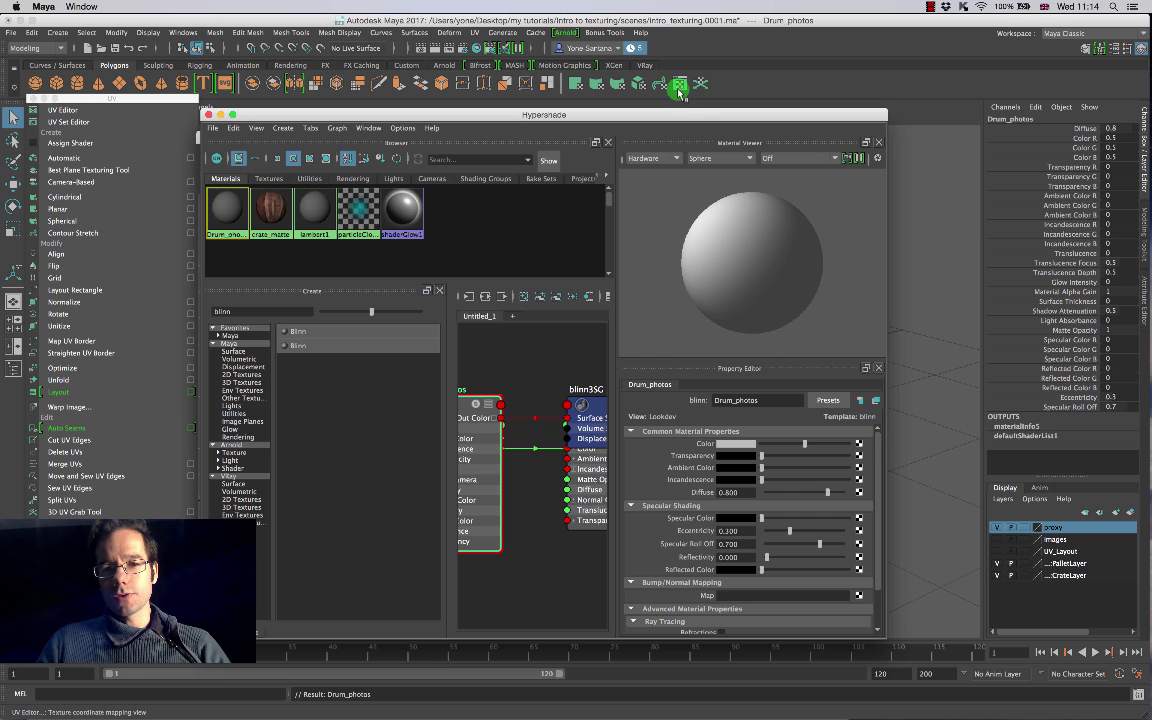
# Step: Connect a File texture to the color of Drum_photos and widen the Hypershade node graph around the material's connections
pyautogui.moveTo(694, 113); pyautogui.dragTo(499, 94)
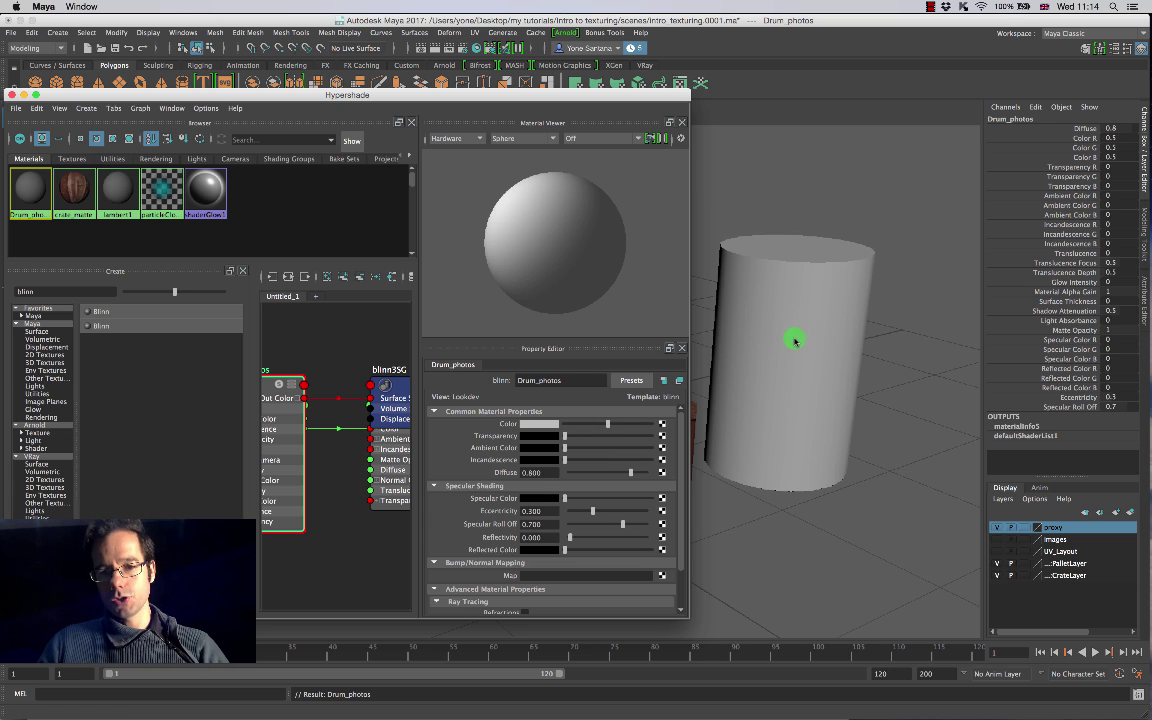
pyautogui.keyDown('alt'); pyautogui.moveTo(843, 347); pyautogui.dragTo(826, 349); pyautogui.keyUp('alt')
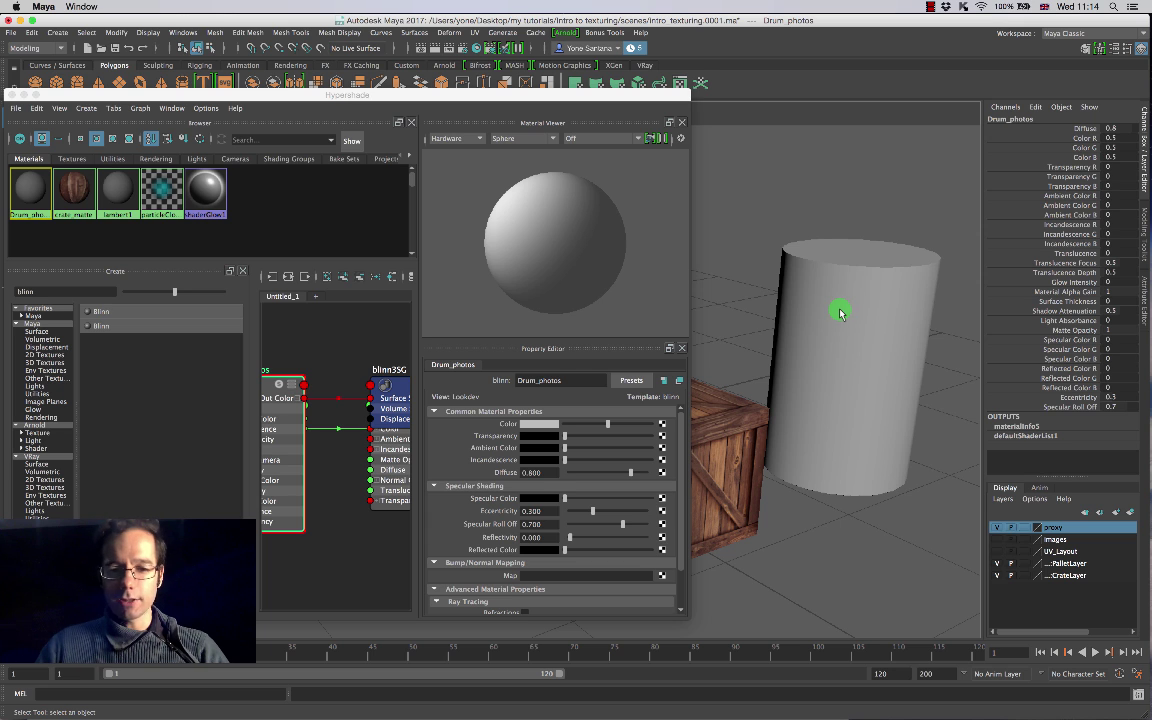
pyautogui.click(662, 426)
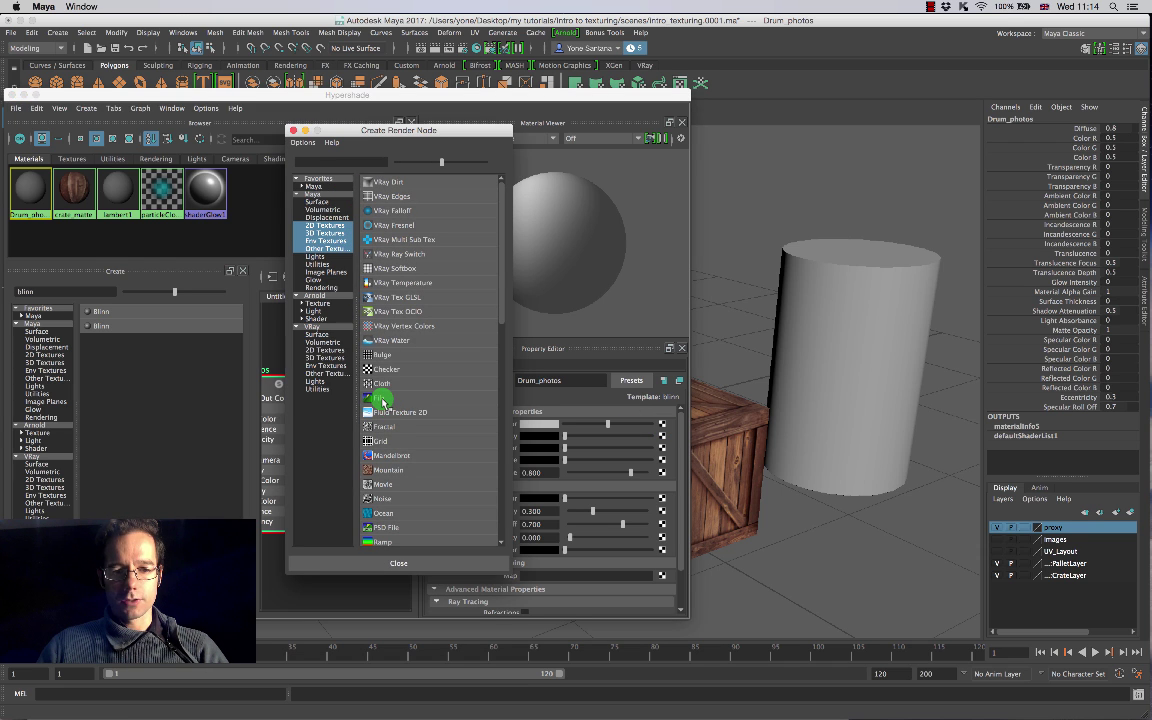
pyautogui.click(380, 398)
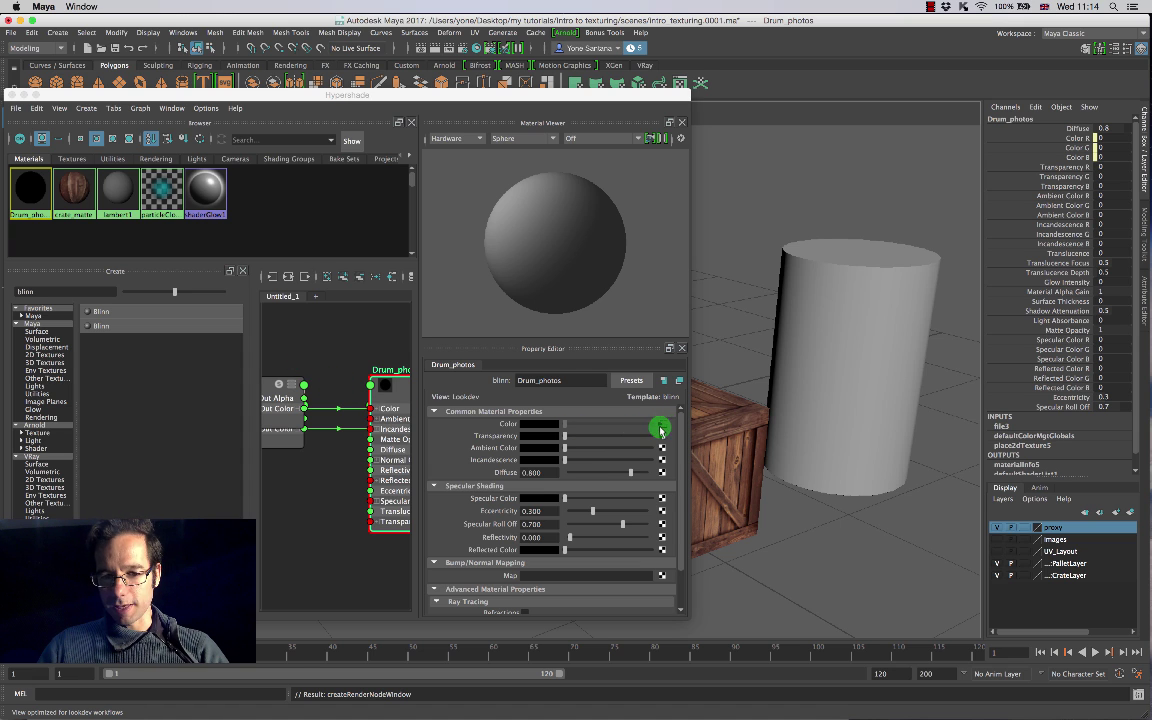
pyautogui.click(350, 346)
pyautogui.click(384, 393)
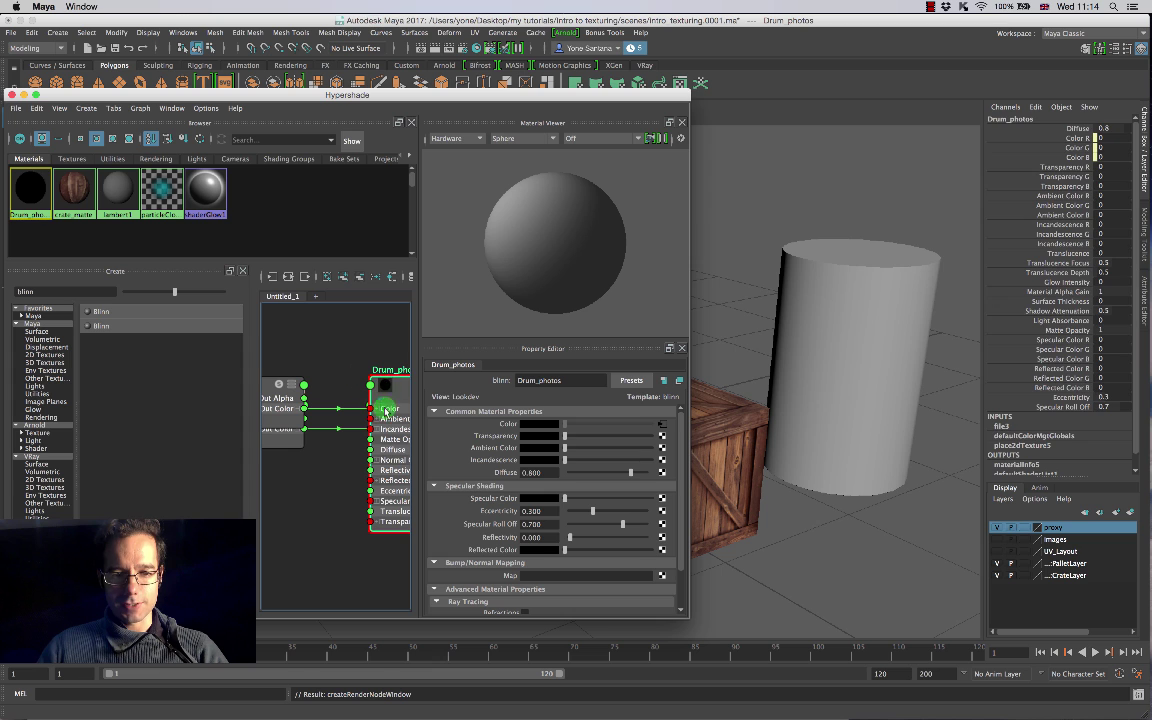
pyautogui.keyDown('alt'); pyautogui.moveTo(391, 402); pyautogui.dragTo(336, 421, button='middle'); pyautogui.keyUp('alt')
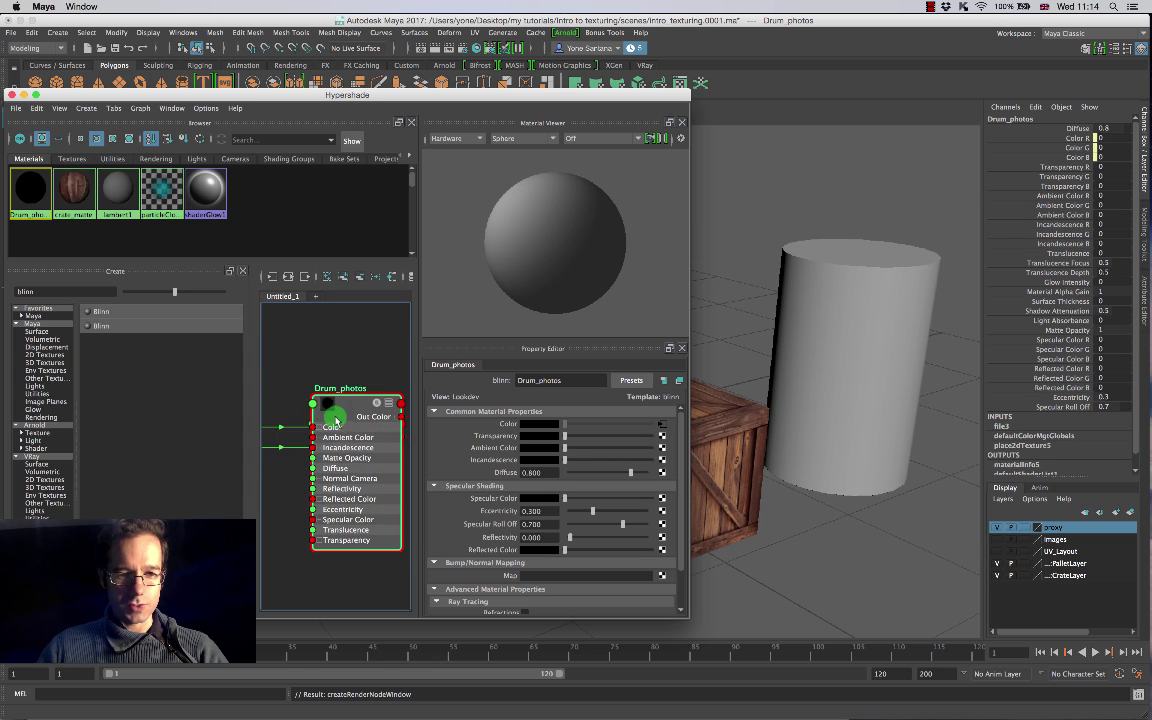
pyautogui.moveTo(252, 376); pyautogui.dragTo(160, 372)
pyautogui.moveTo(261, 412)
pyautogui.keyDown('alt'); pyautogui.mouseDown(button='middle')
pyautogui.moveTo(401, 440)
pyautogui.moveTo(374, 414)
pyautogui.moveTo(222, 393)
pyautogui.moveTo(271, 389)
pyautogui.mouseUp(button='middle'); pyautogui.keyUp('alt')
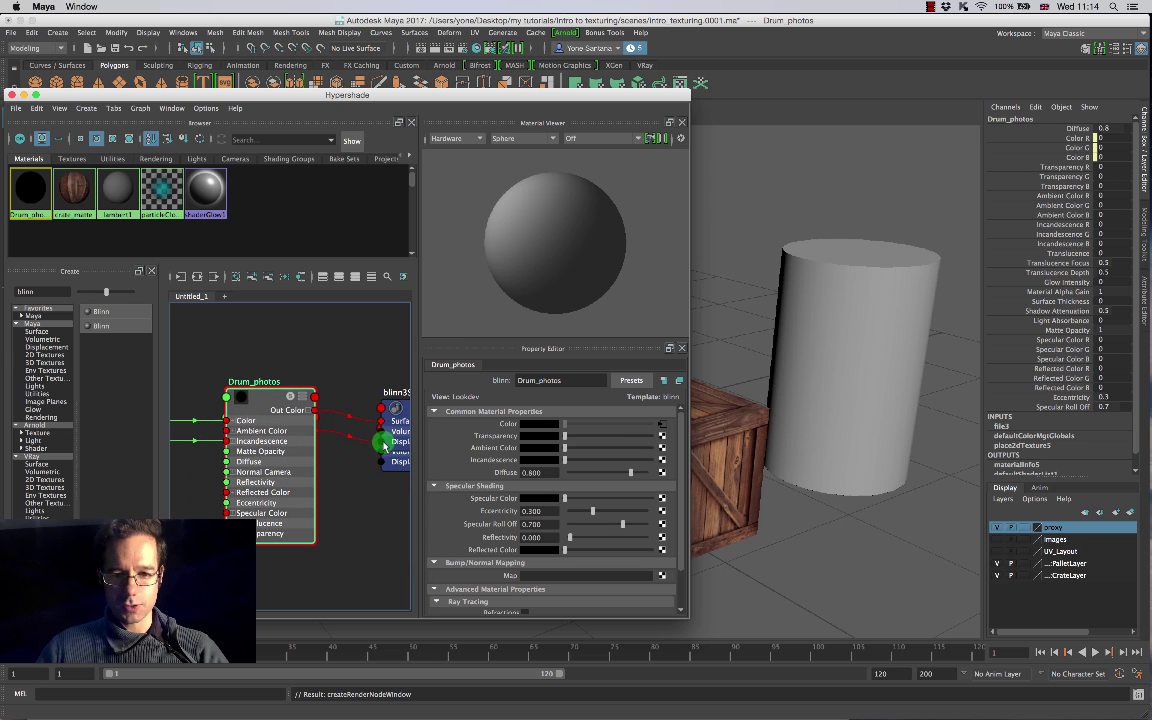
# Step: Load _MG_2962_640.jpg from sourceimages into the color's file texture and preview the material on a plane
pyautogui.click(662, 427)
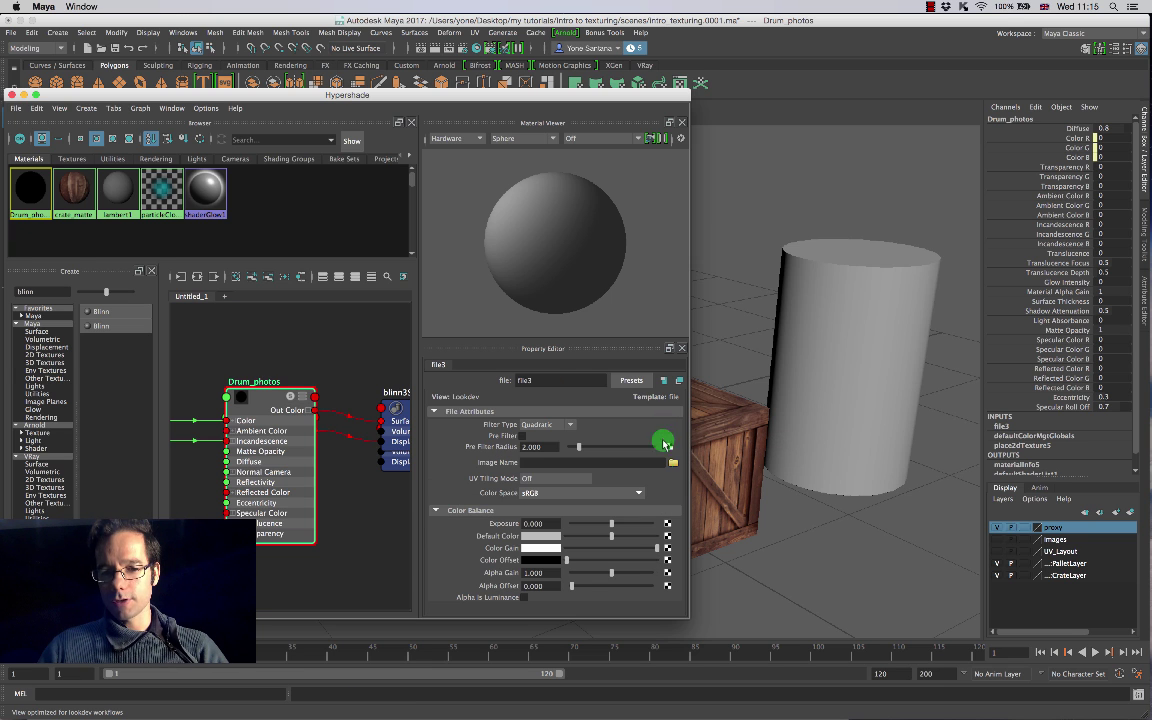
pyautogui.click(673, 462)
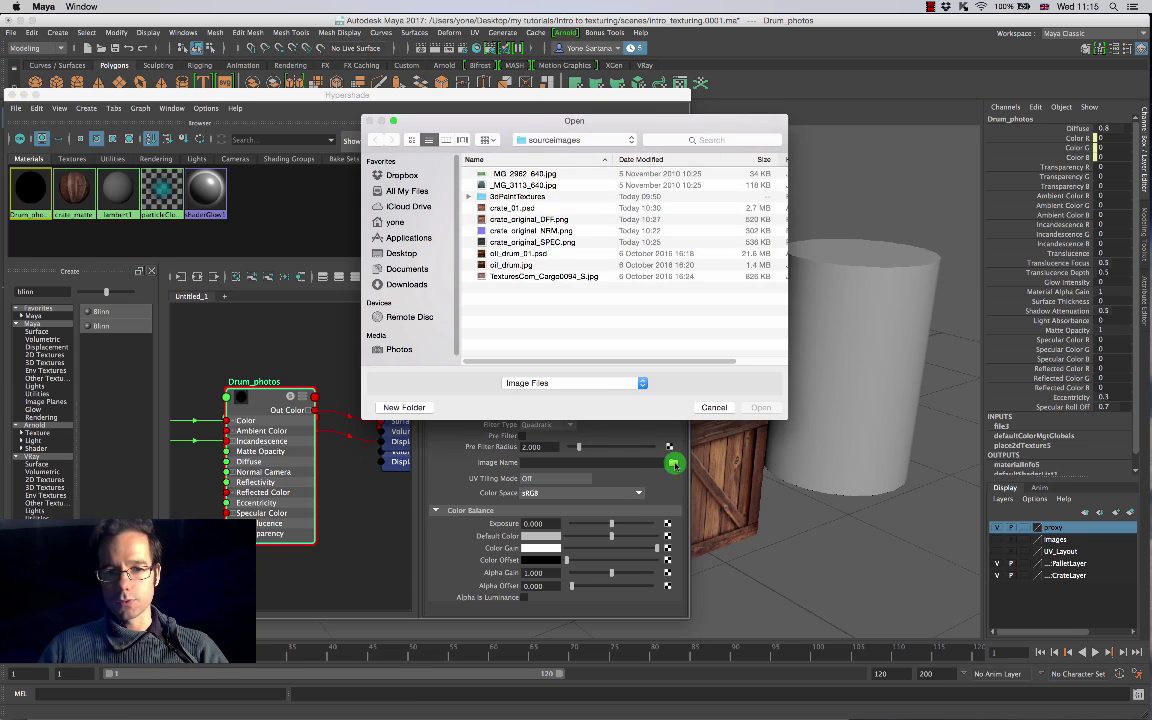
pyautogui.click(525, 173)
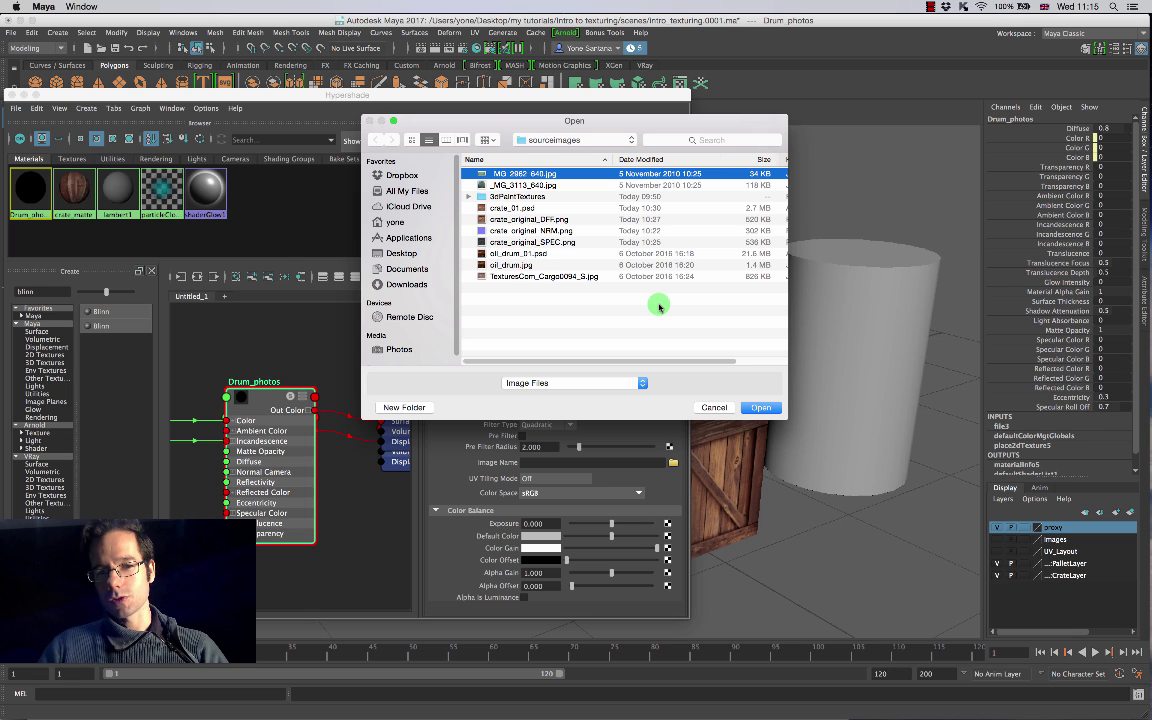
pyautogui.click(761, 408)
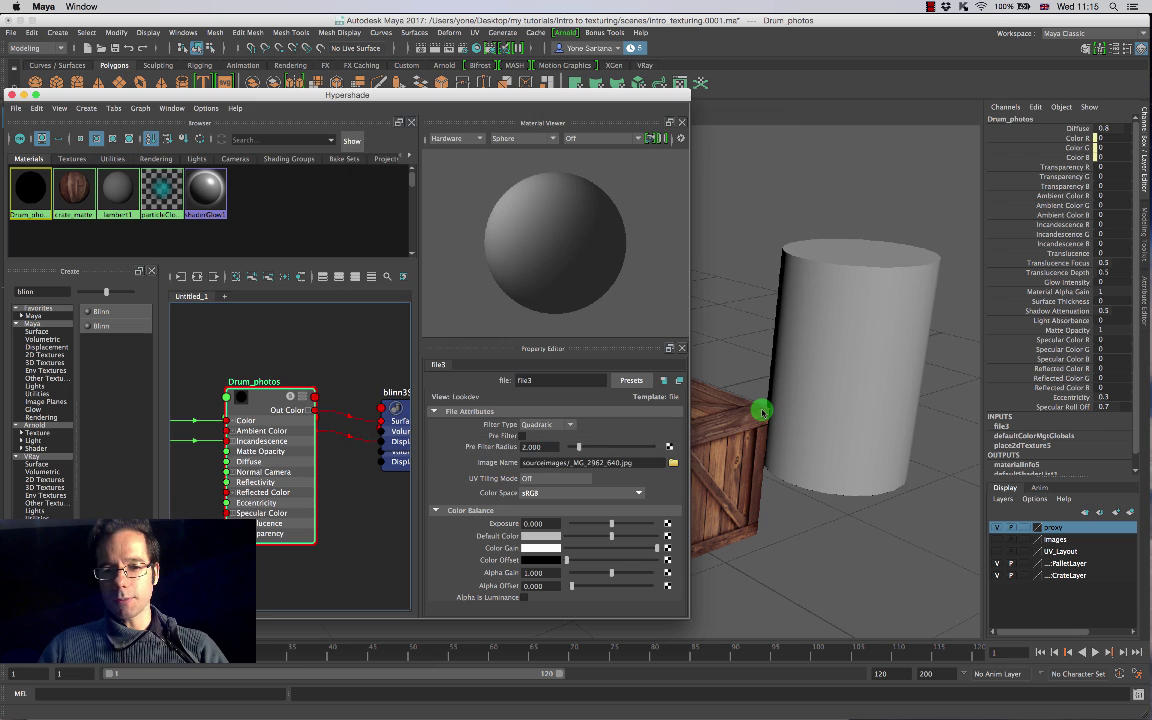
pyautogui.click(508, 138)
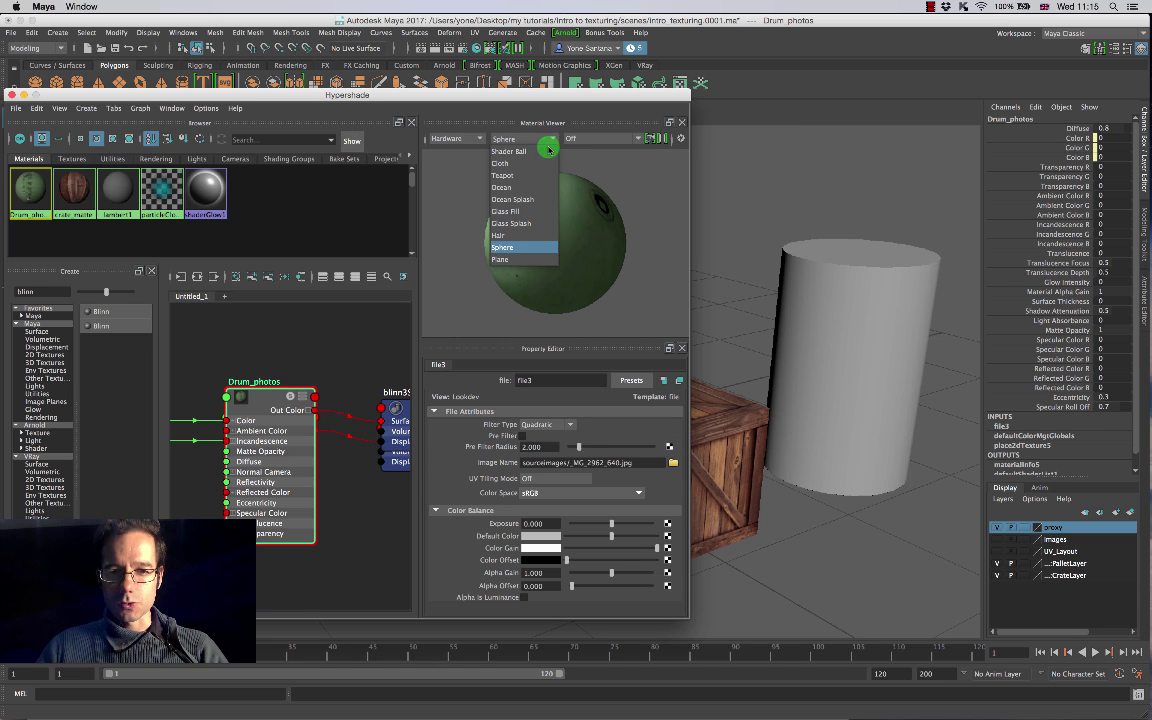
pyautogui.click(524, 261)
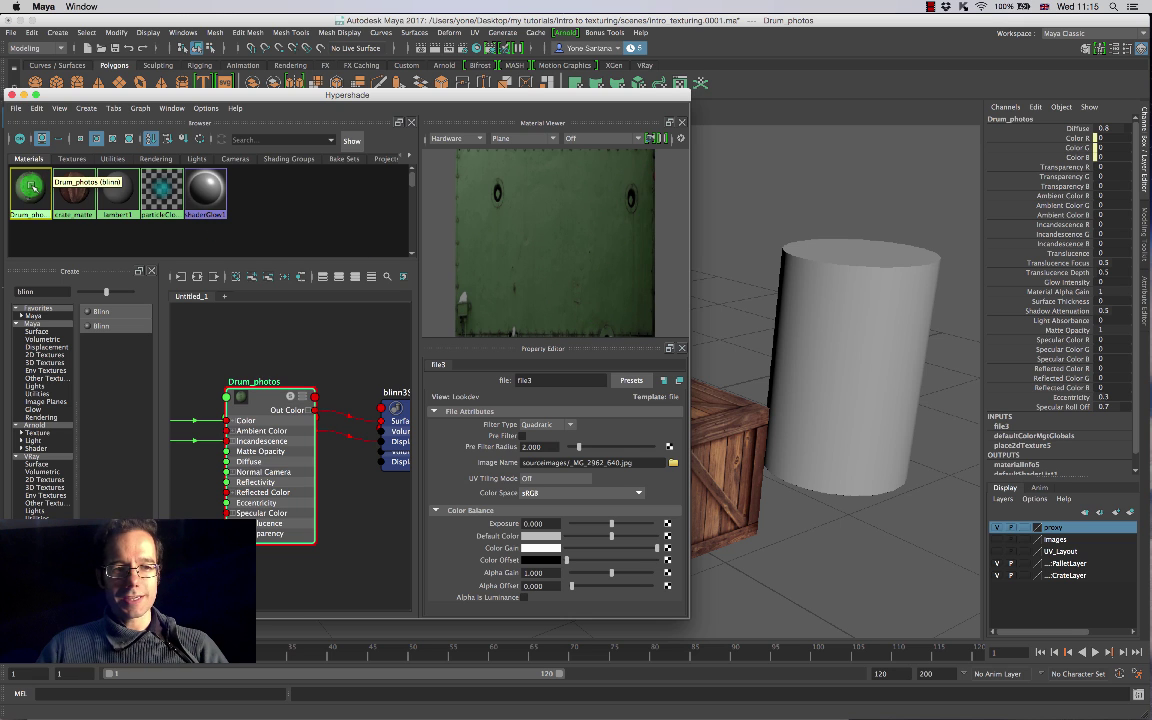
# Step: Assign the Drum_photos material to the proxy cylinder and close the Hypershade
pyautogui.moveTo(30, 188); pyautogui.dragTo(852, 340)
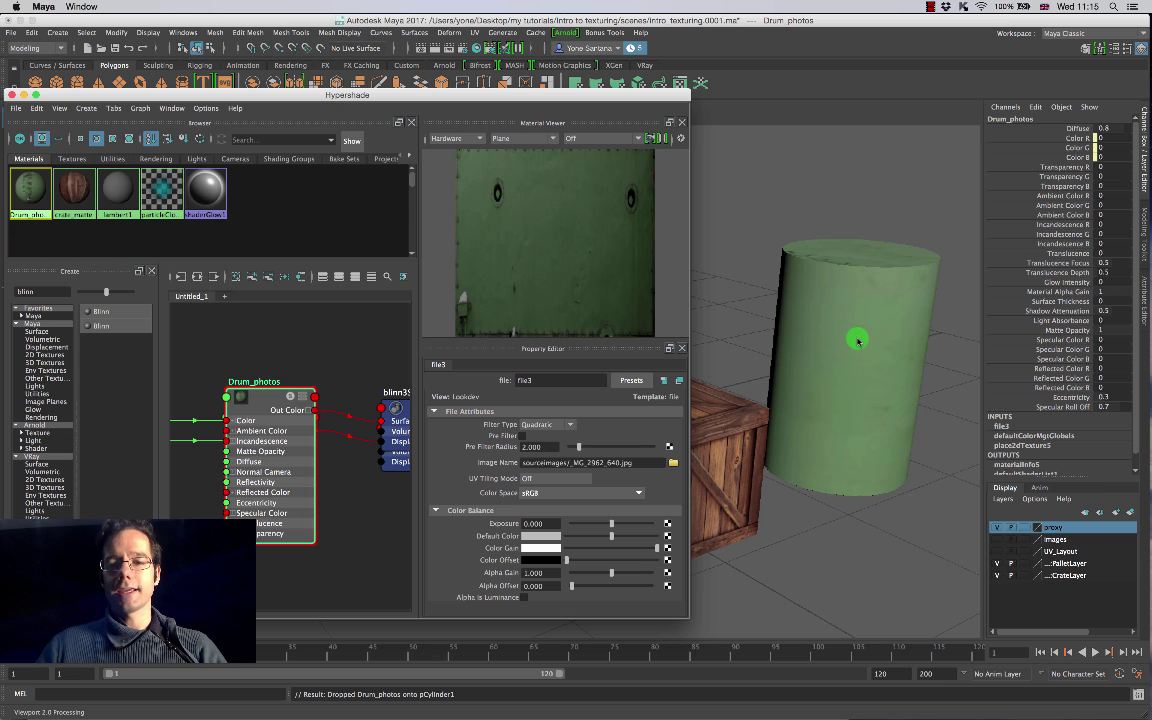
pyautogui.scroll(-4, 855, 345)
pyautogui.scroll(6, 854, 347)
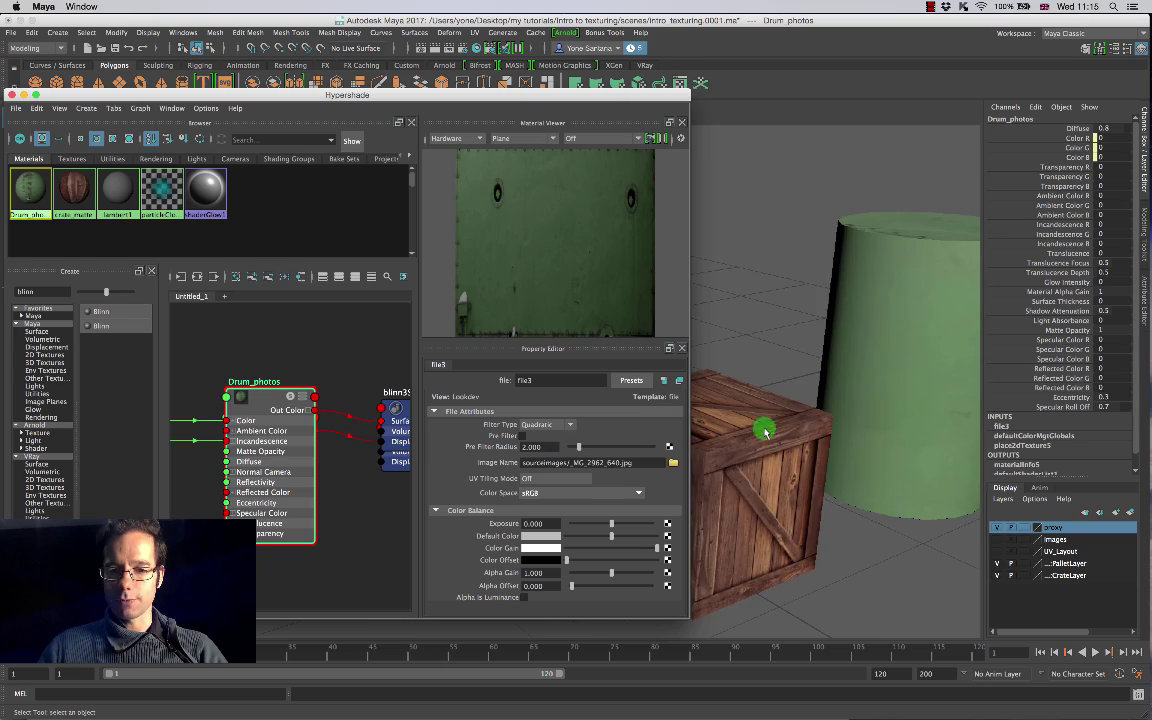
pyautogui.scroll(-2, 785, 421)
pyautogui.moveTo(465, 94); pyautogui.dragTo(545, 183)
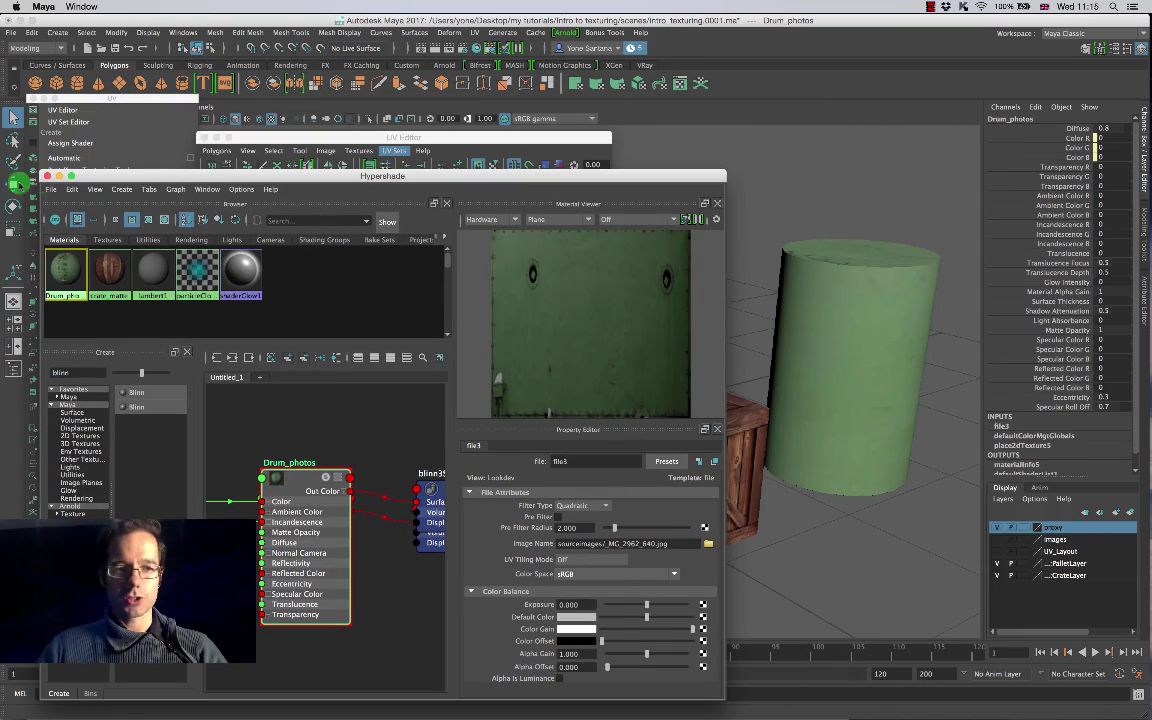
pyautogui.click(46, 176)
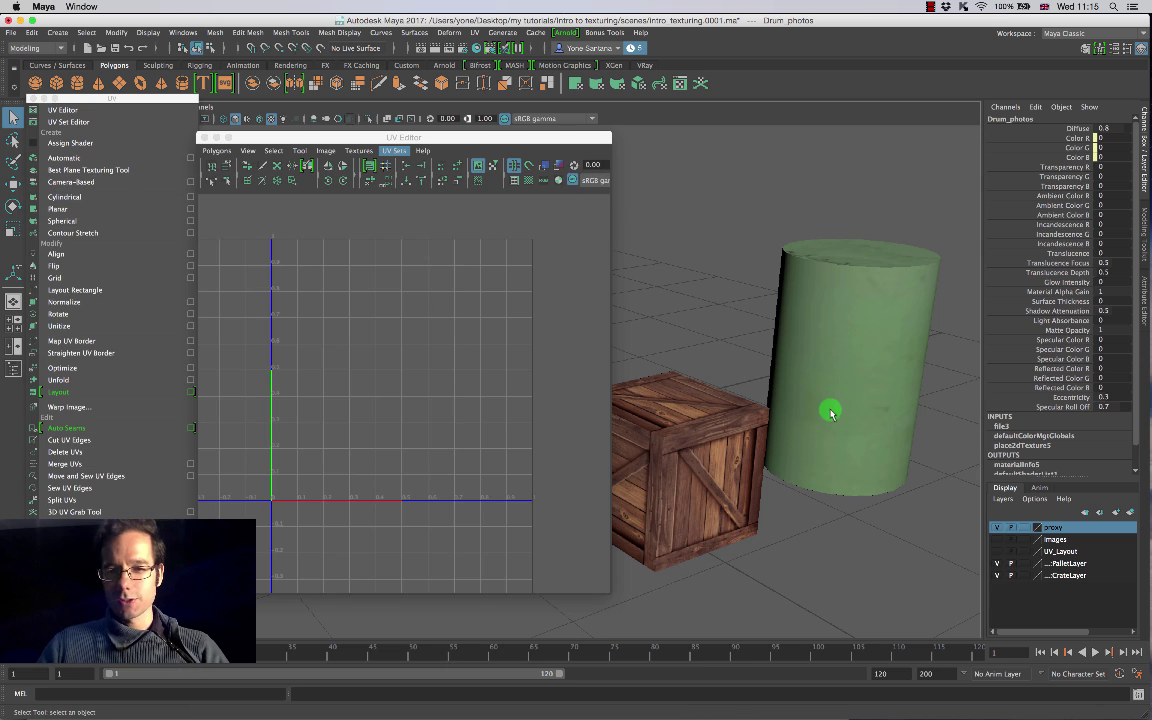
# Step: Select the textured cylinder, examine the panel image's round fitting up close behind the UVs, and switch to Photoshop
pyautogui.click(838, 370)
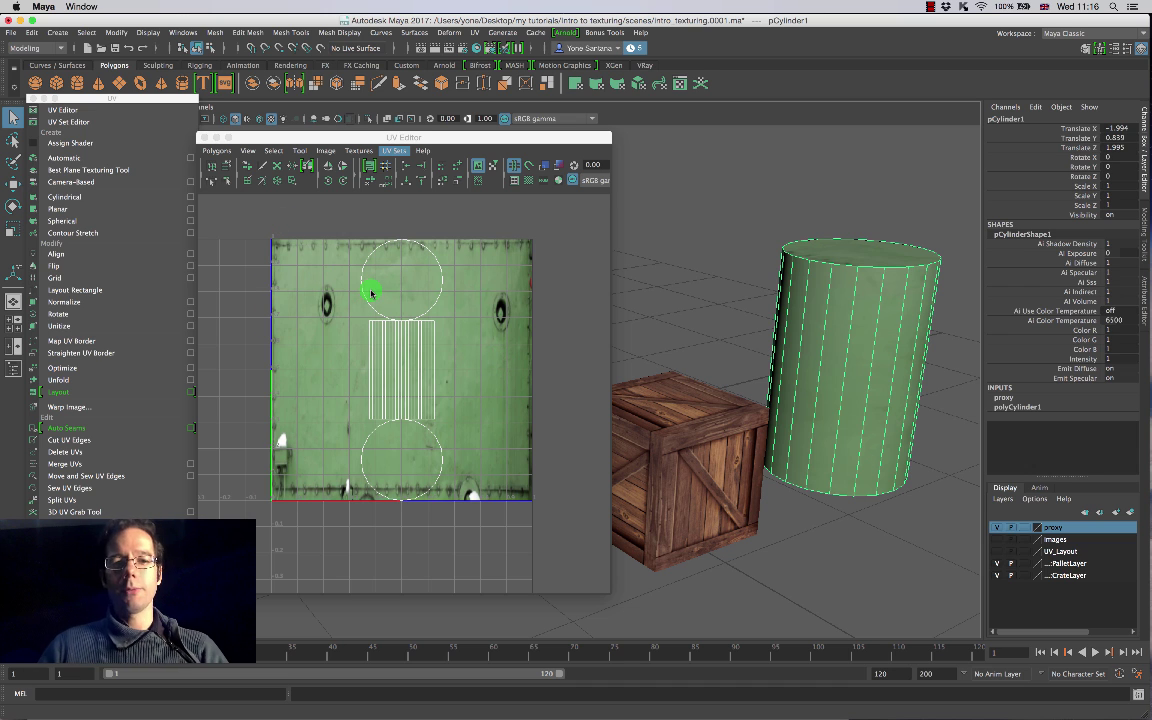
pyautogui.scroll(4, 341, 346)
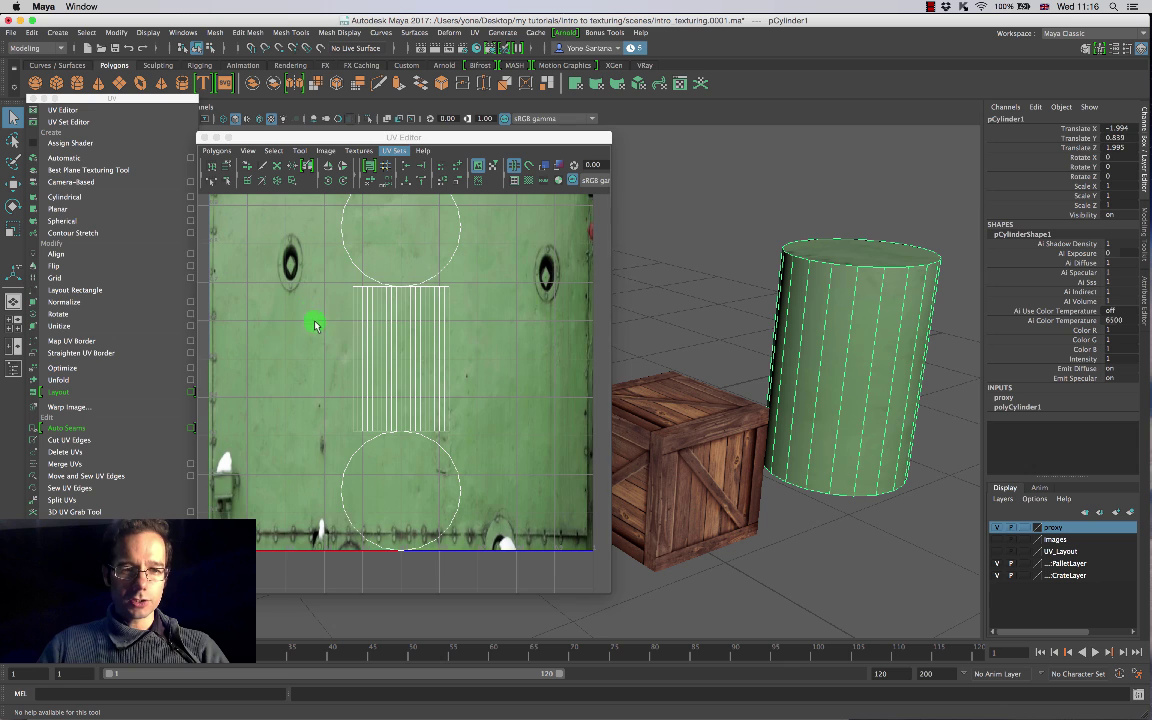
pyautogui.keyDown('alt'); pyautogui.moveTo(317, 326); pyautogui.dragTo(468, 404, button='middle'); pyautogui.keyUp('alt')
pyautogui.scroll(5, 447, 383)
pyautogui.keyDown('alt'); pyautogui.moveTo(486, 319); pyautogui.dragTo(437, 437, button='middle'); pyautogui.keyUp('alt')
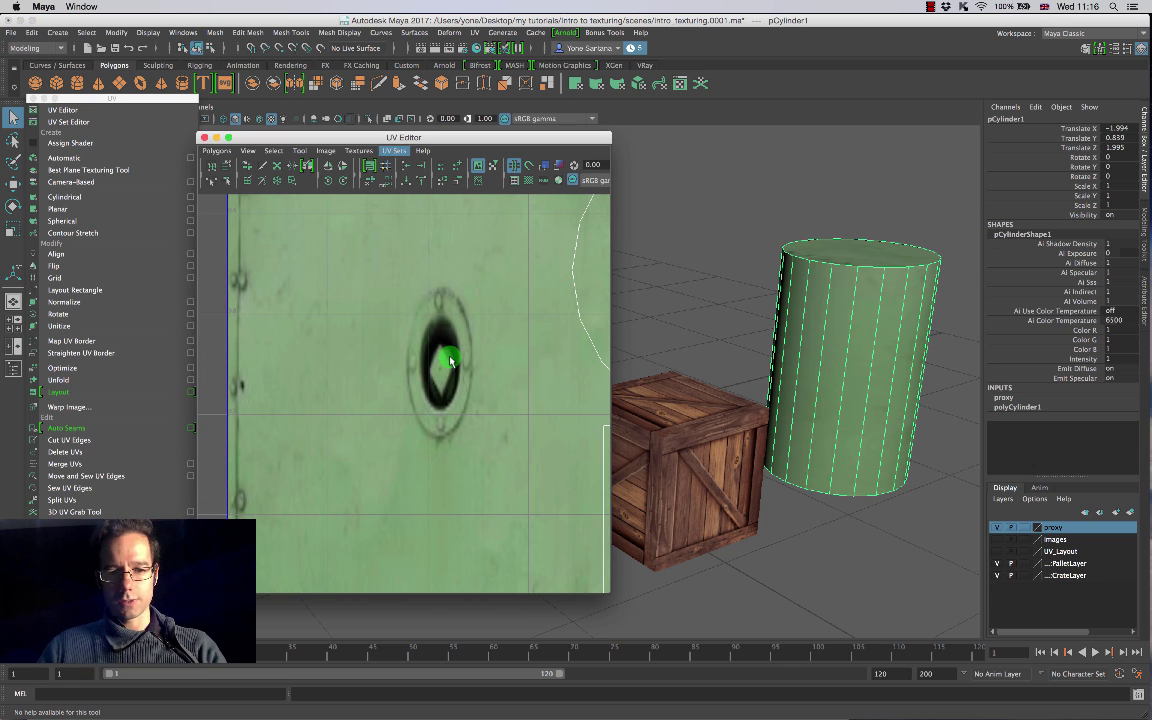
pyautogui.press('super+Tab')
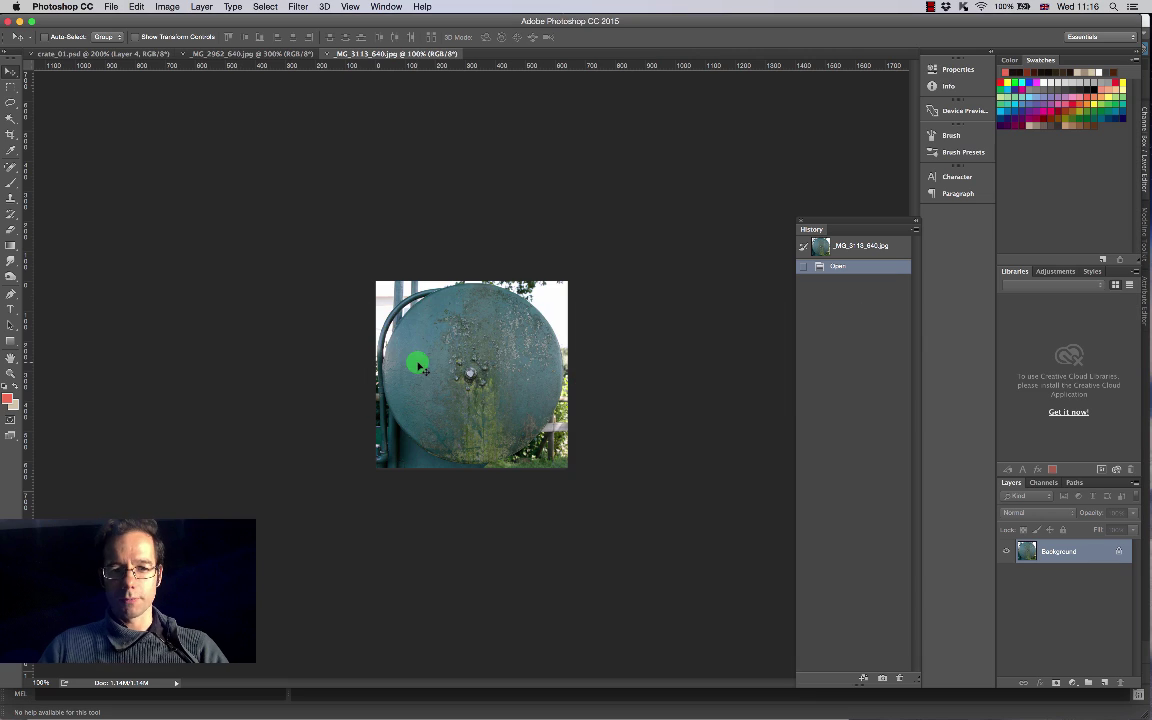
# Step: Compare the panel photo _MG_2962_640.jpg in Photoshop with the way it fills the square UV space in Maya's UV Editor
pyautogui.click(212, 52)
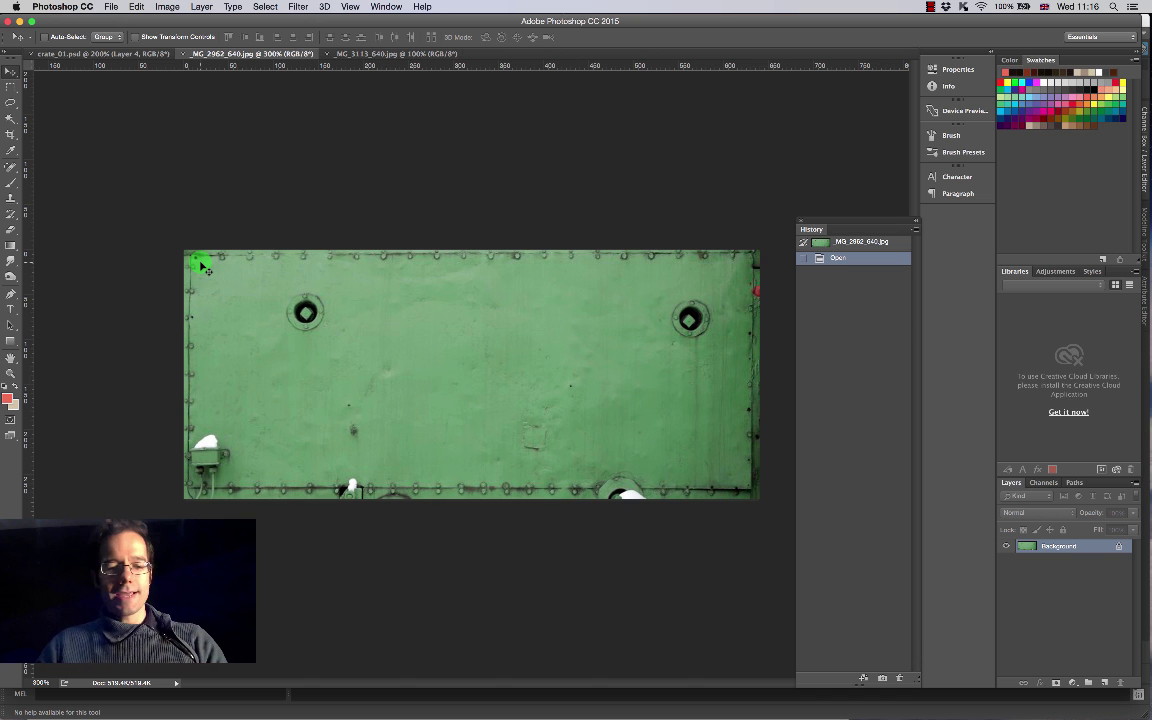
pyautogui.press('super+Tab')
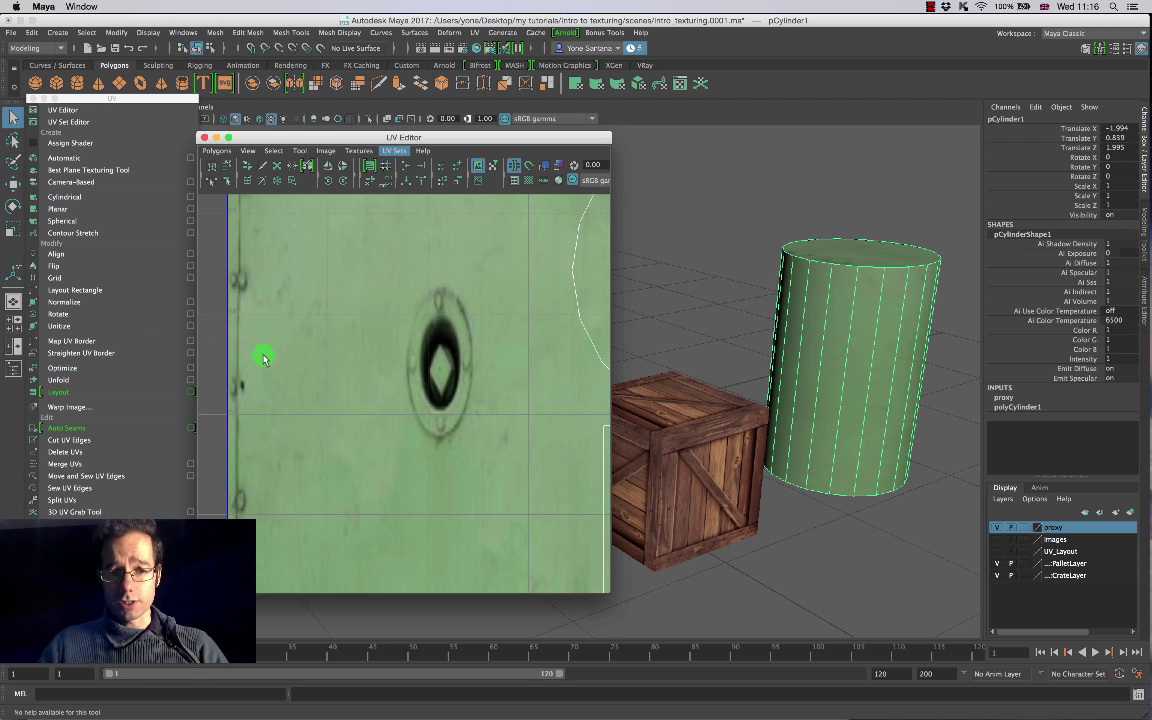
pyautogui.scroll(-6, 288, 360)
pyautogui.keyDown('alt'); pyautogui.moveTo(411, 364); pyautogui.dragTo(355, 350, button='middle'); pyautogui.keyUp('alt')
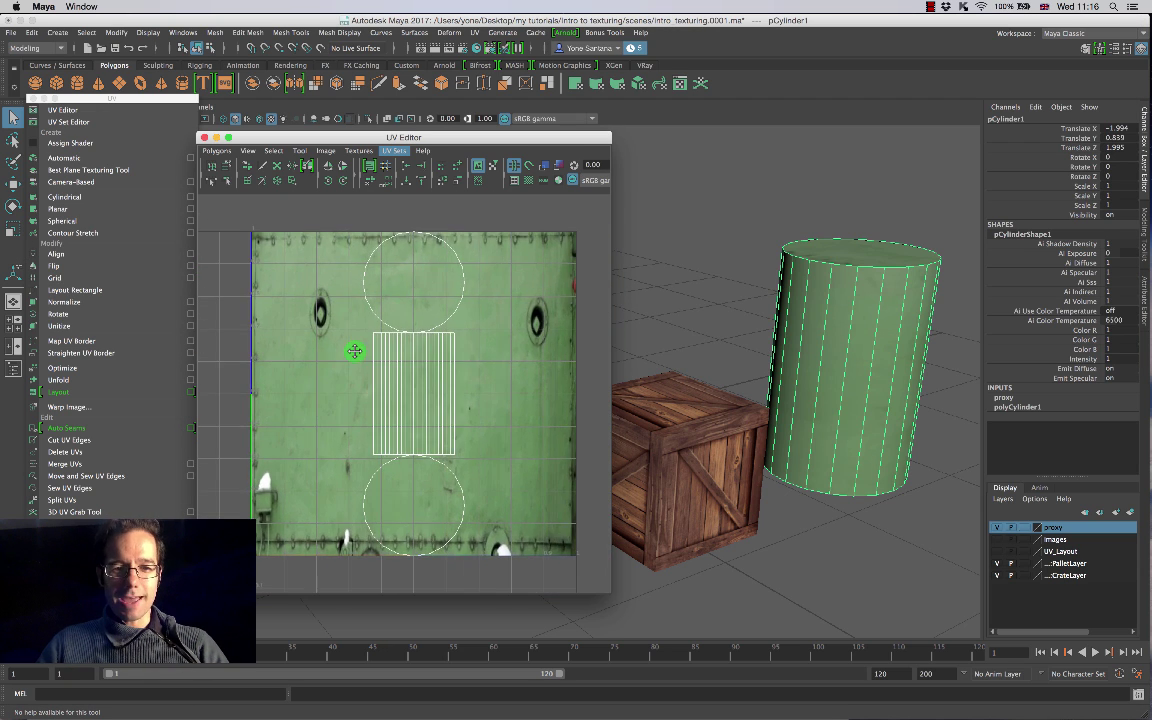
pyautogui.scroll(-2, 355, 350)
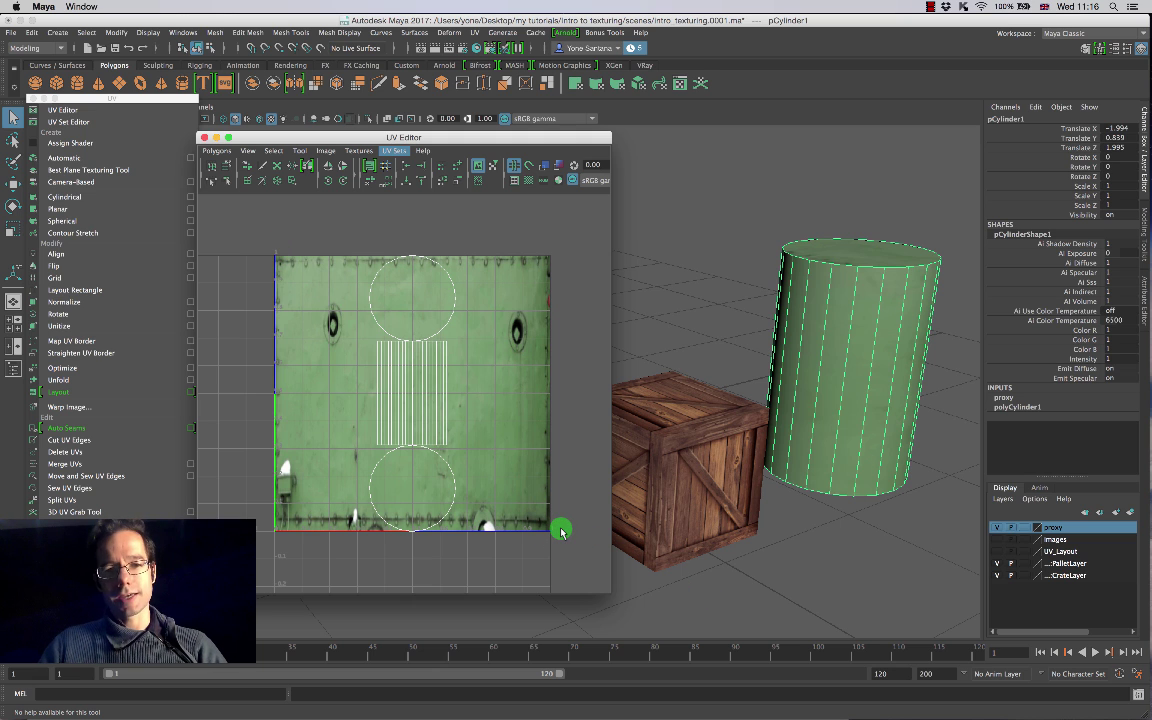
pyautogui.press('super+Tab')
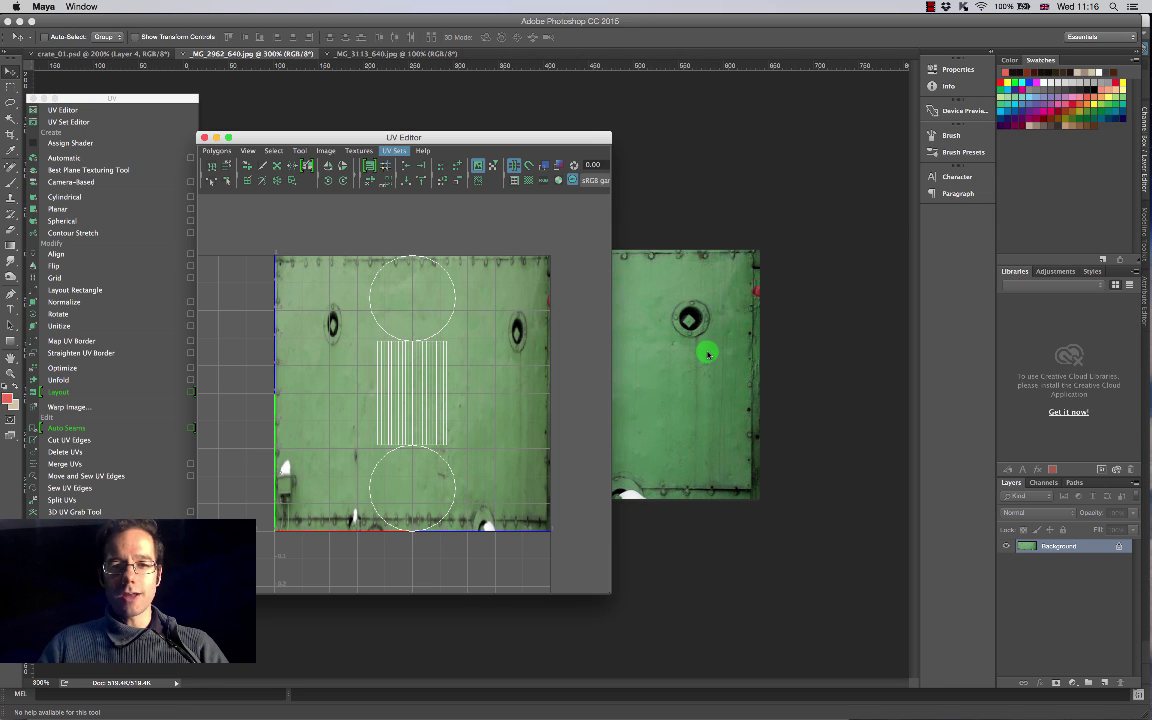
# Step: Examine the panel photo's round fitting at 3200% in Photoshop, compare it with the UV Editor's display, and return to Maya
pyautogui.click(676, 317)
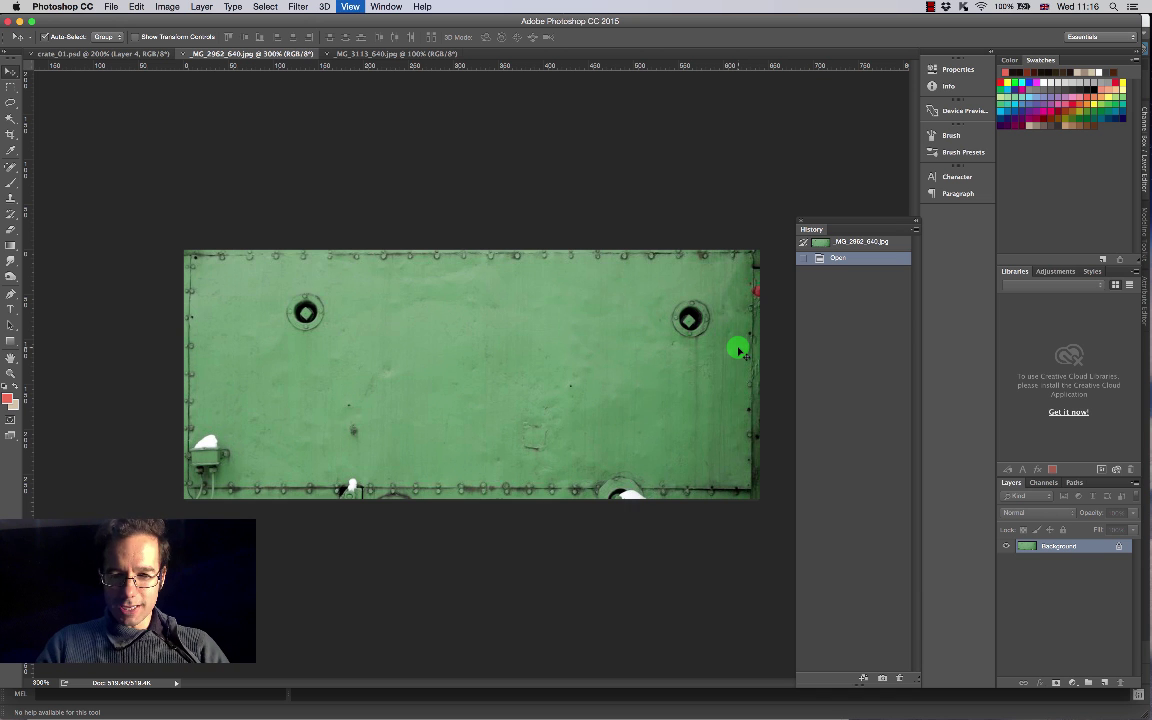
pyautogui.press('super+equal')
pyautogui.press('super+equal')
pyautogui.press('super+equal')
pyautogui.press('super+equal')
pyautogui.press('super+equal')
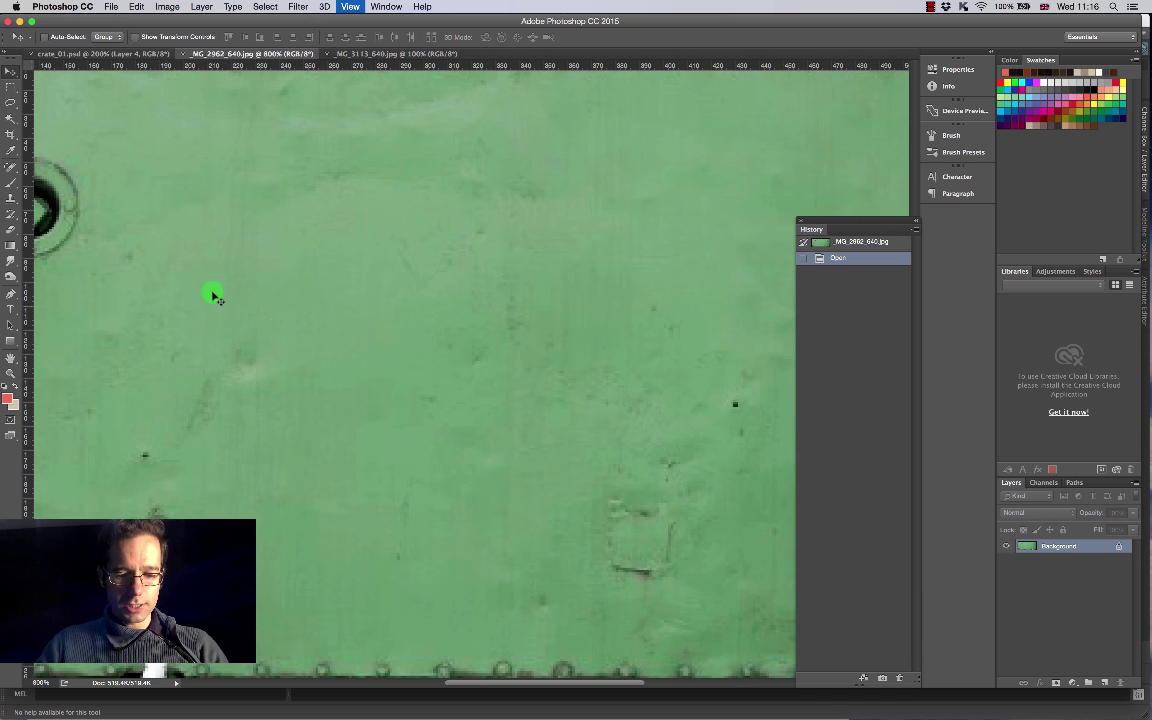
pyautogui.scroll(10, 383, 368)
pyautogui.hscroll(-10, 383, 368)
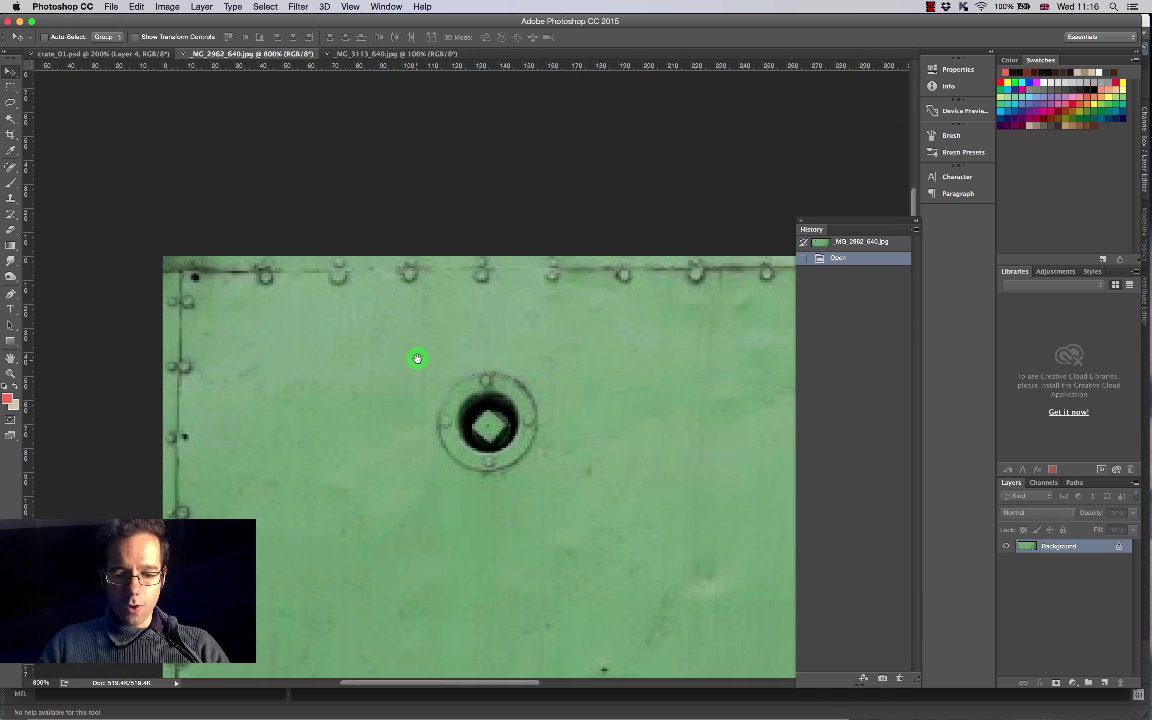
pyautogui.press('super+equal')
pyautogui.press('super+equal')
pyautogui.press('super+equal')
pyautogui.press('super+equal')
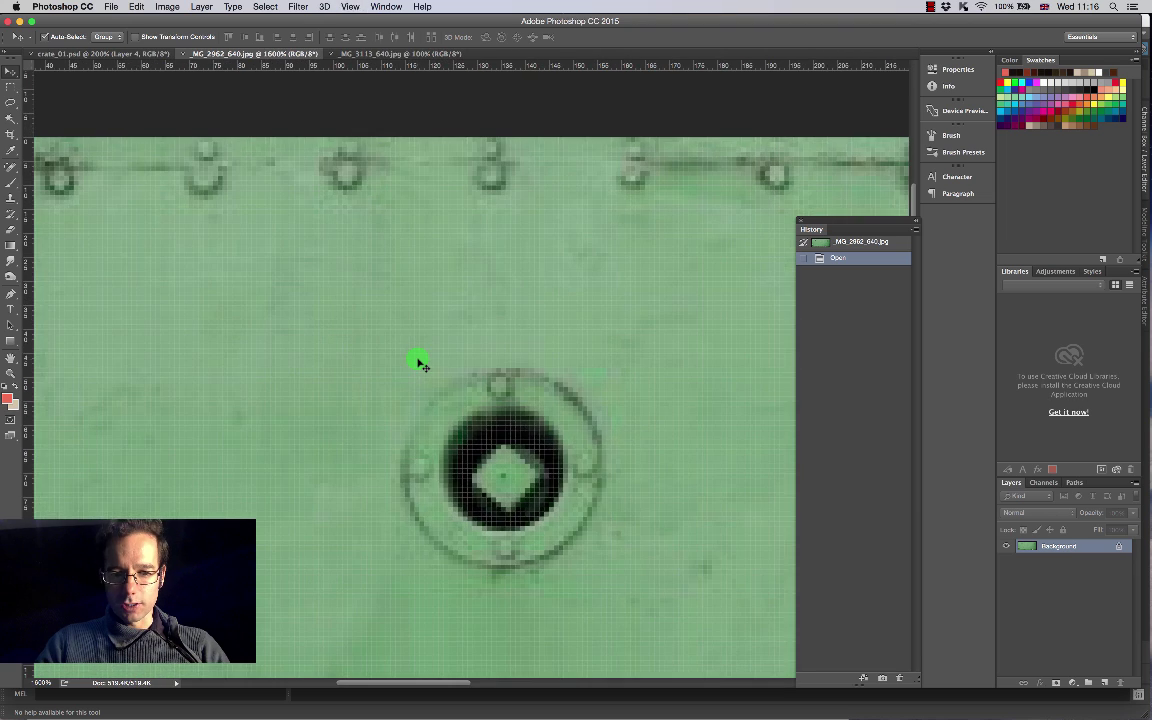
pyautogui.moveTo(560, 473); pyautogui.dragTo(564, 332)
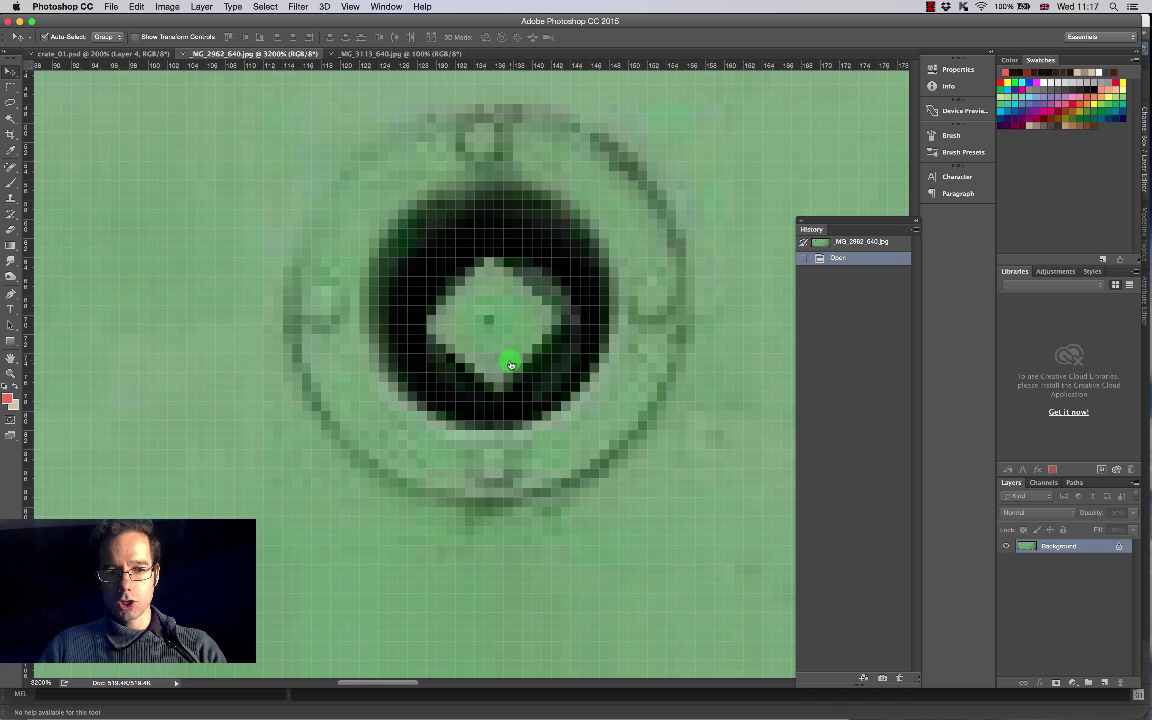
pyautogui.press('super+Tab')
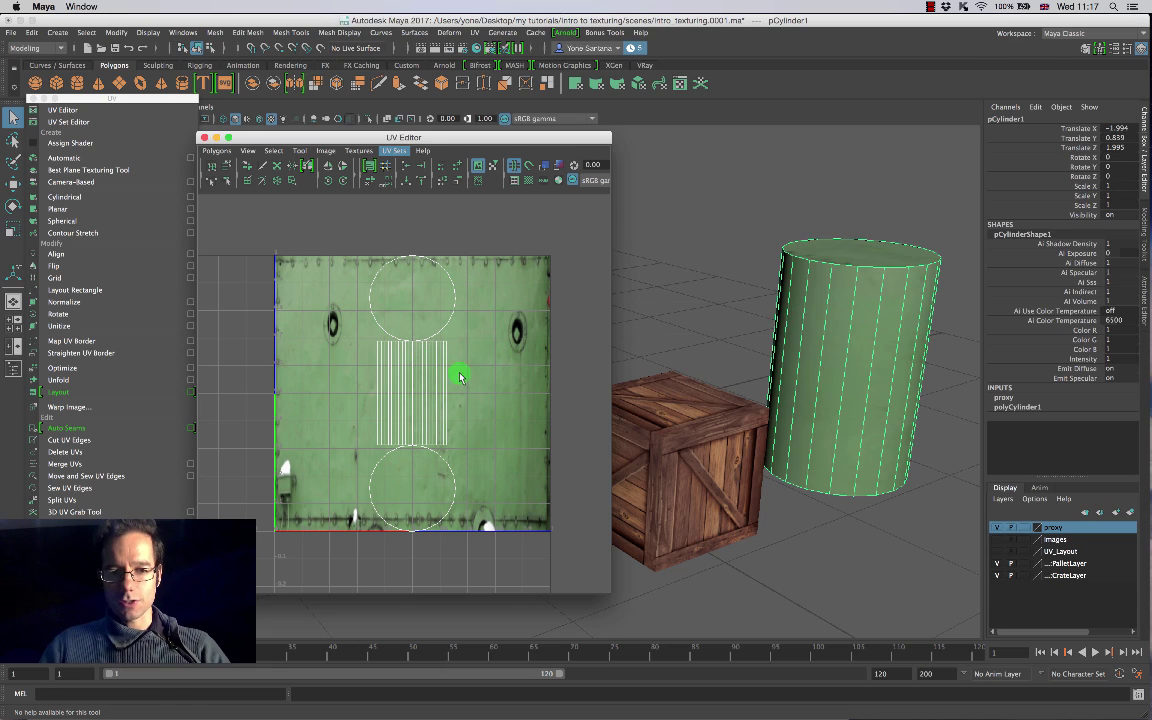
pyautogui.press('super+Tab')
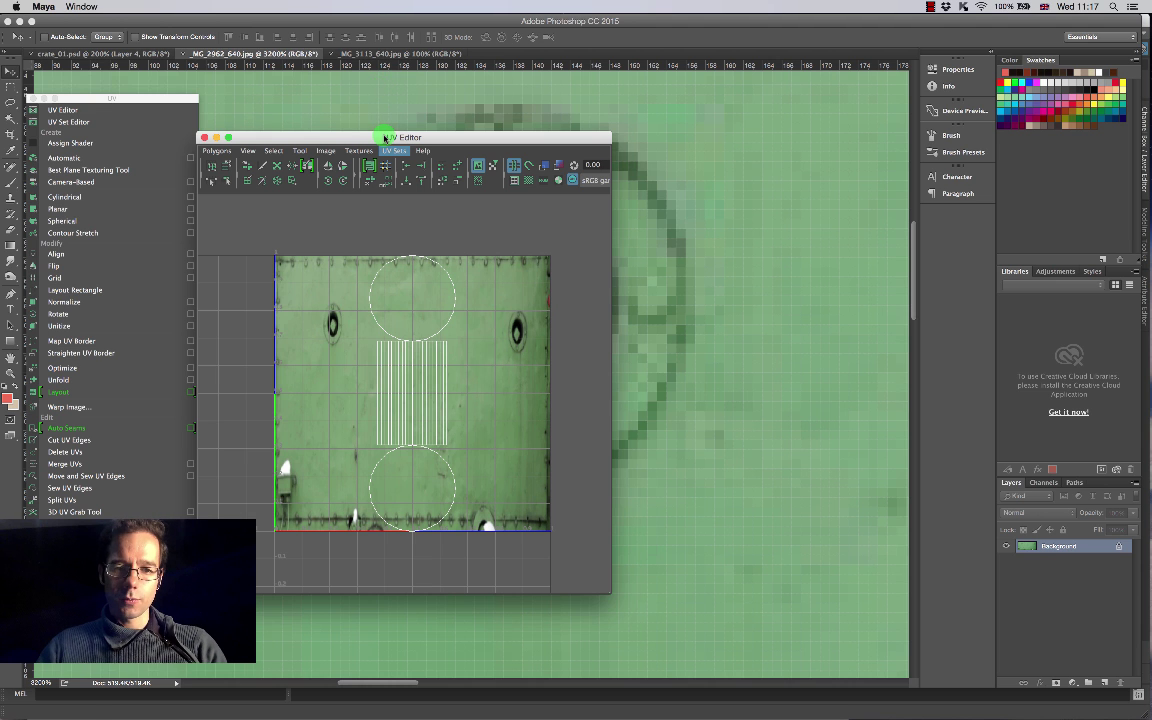
pyautogui.press('super+Tab')
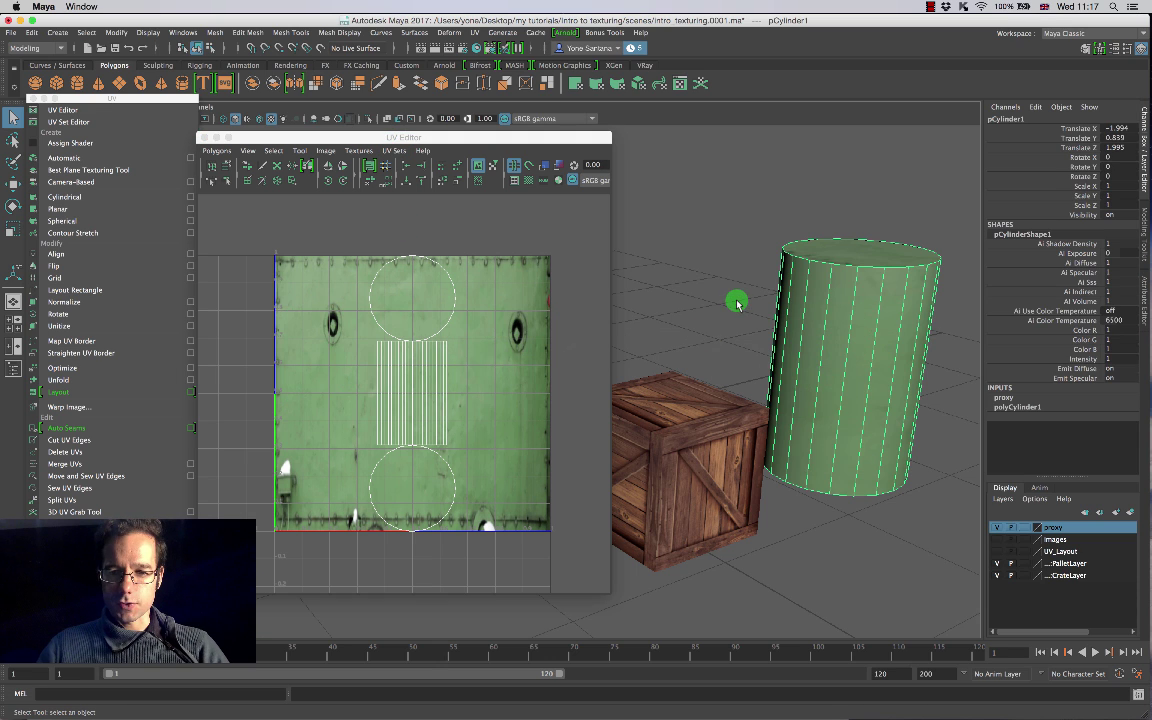
# Step: Set the UV Editor to select whole UV shells and select the cylinder's top cap shell
pyautogui.click(736, 303)
pyautogui.click(873, 327)
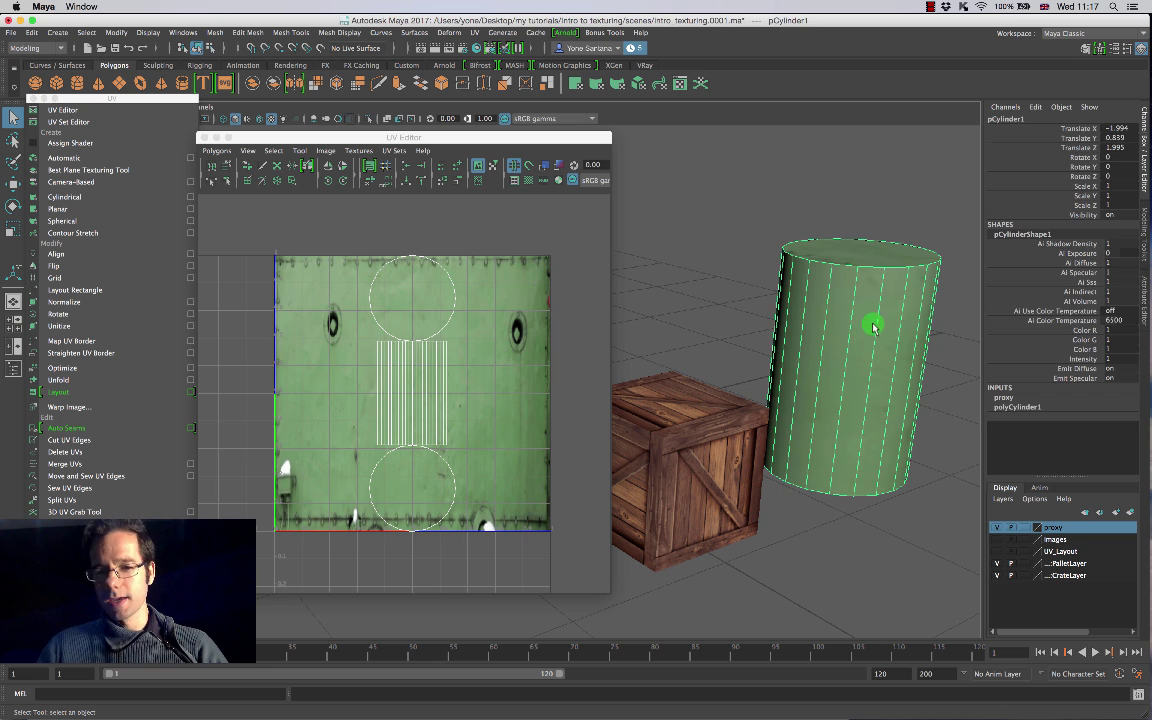
pyautogui.keyDown('alt'); pyautogui.moveTo(857, 390); pyautogui.dragTo(815, 372); pyautogui.keyUp('alt')
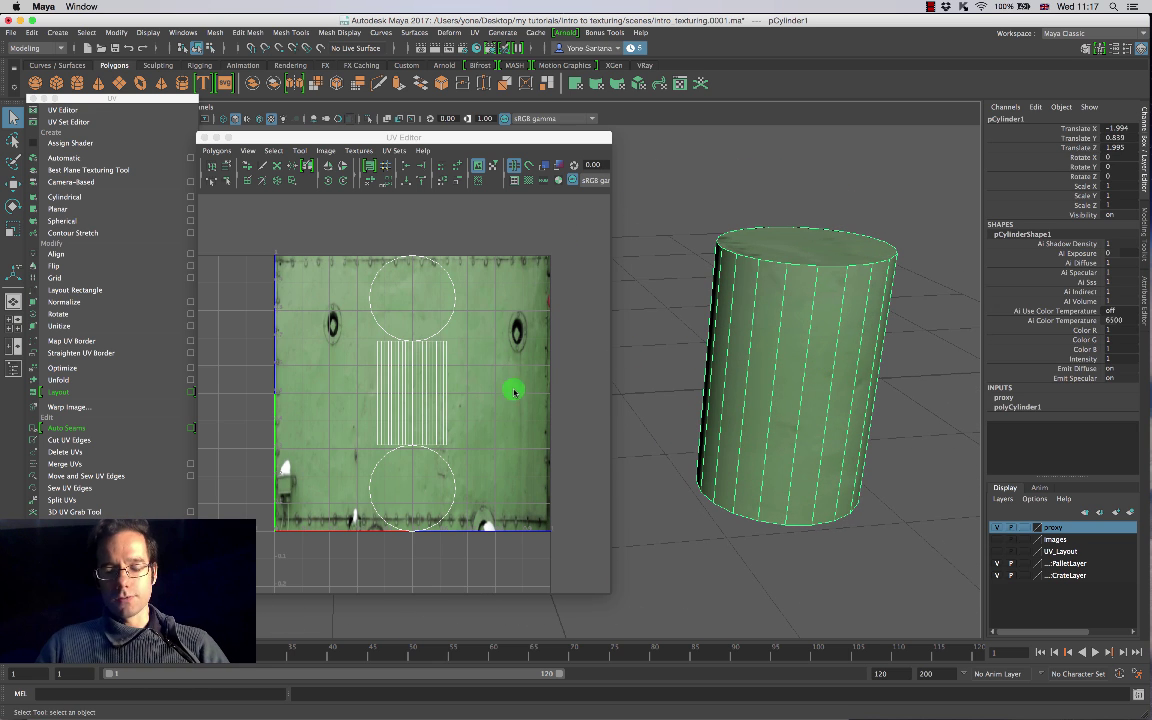
pyautogui.moveTo(388, 365); pyautogui.dragTo(332, 335, button='right')
pyautogui.click(419, 321)
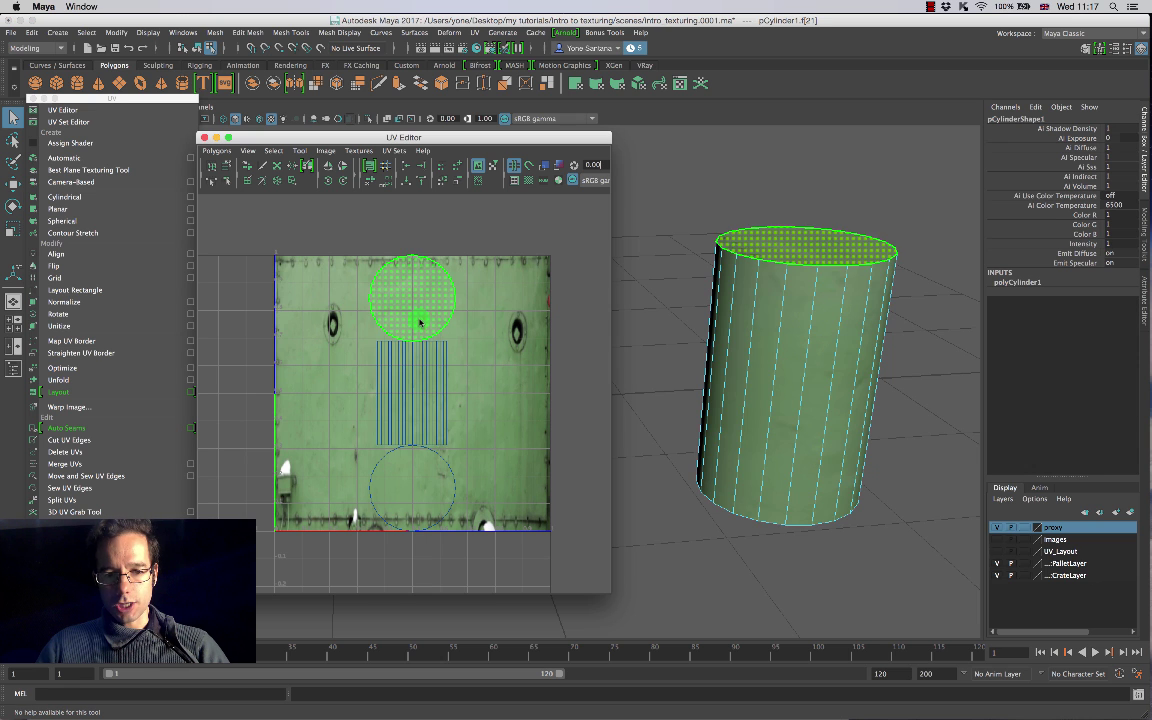
# Step: Check which parts of the cylinder the side and cap shells belong to by selecting them in turn
pyautogui.click(417, 388)
pyautogui.click(424, 479)
pyautogui.click(392, 324)
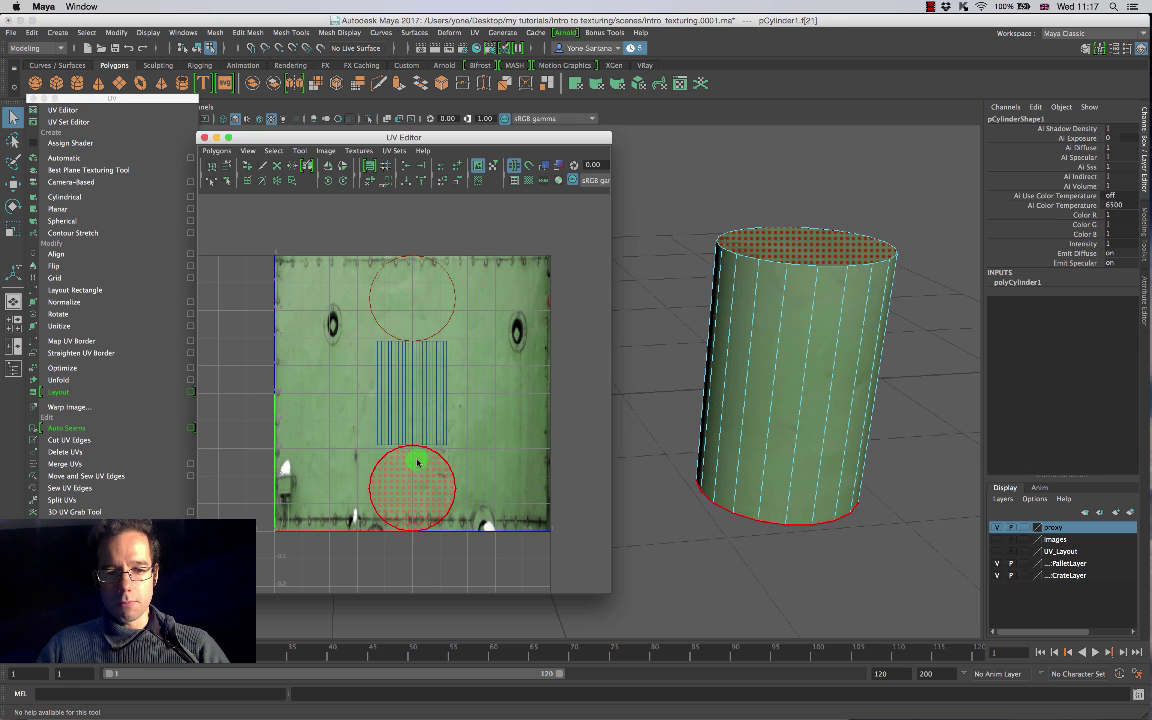
pyautogui.click(419, 464)
pyautogui.click(402, 322)
pyautogui.click(424, 483)
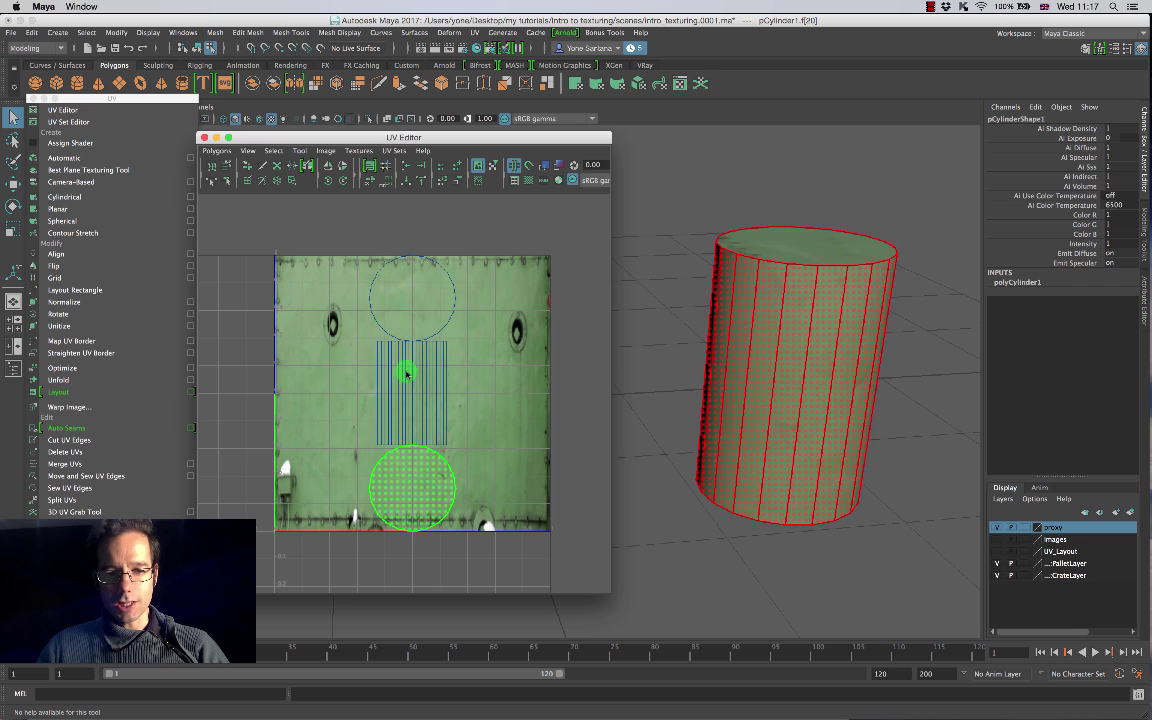
# Step: Move both round cap shells off the texture to its right side, with the top cap above the bottom cap
pyautogui.click(414, 318)
pyautogui.click(405, 312)
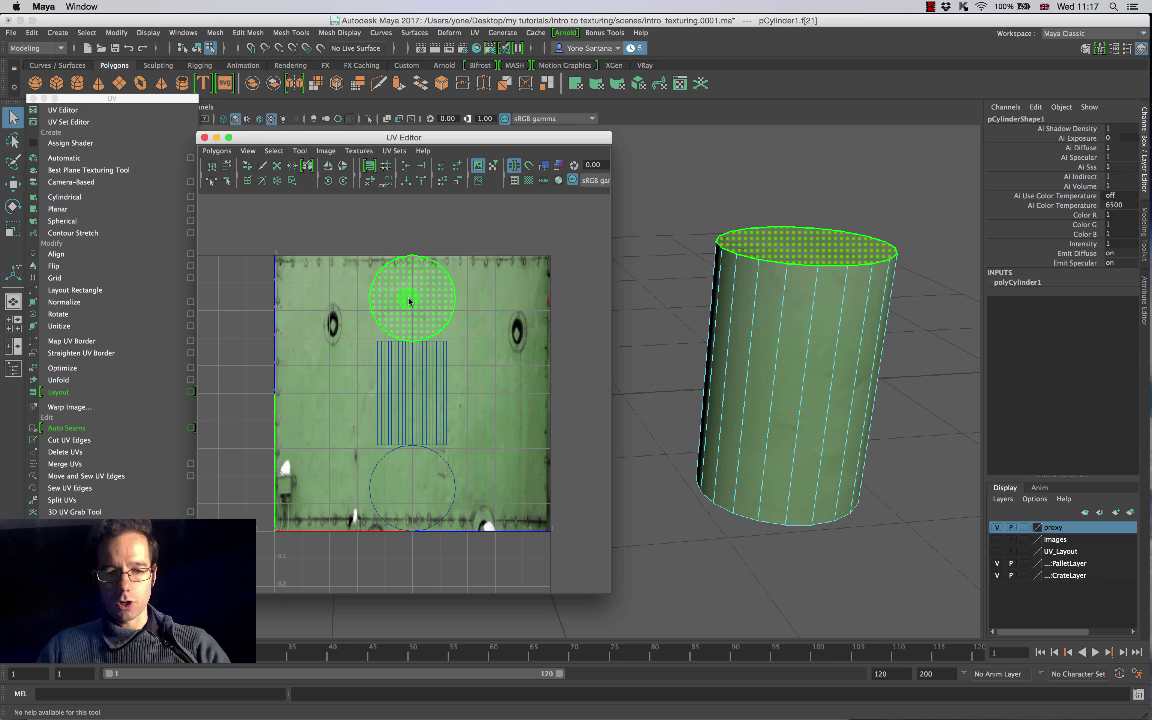
pyautogui.press('w')
pyautogui.moveTo(410, 302); pyautogui.dragTo(424, 228)
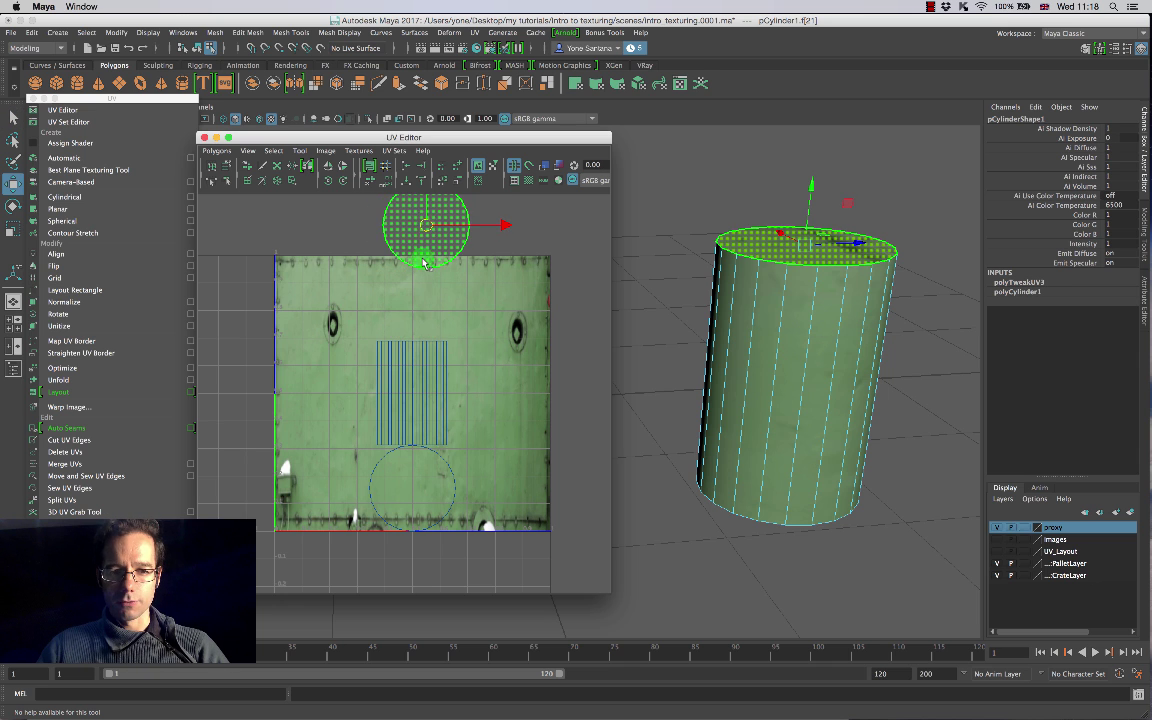
pyautogui.click(418, 499)
pyautogui.moveTo(413, 487); pyautogui.dragTo(546, 440)
pyautogui.scroll(-1, 558, 465)
pyautogui.scroll(-2, 558, 466)
pyautogui.click(461, 239)
pyautogui.click(430, 264)
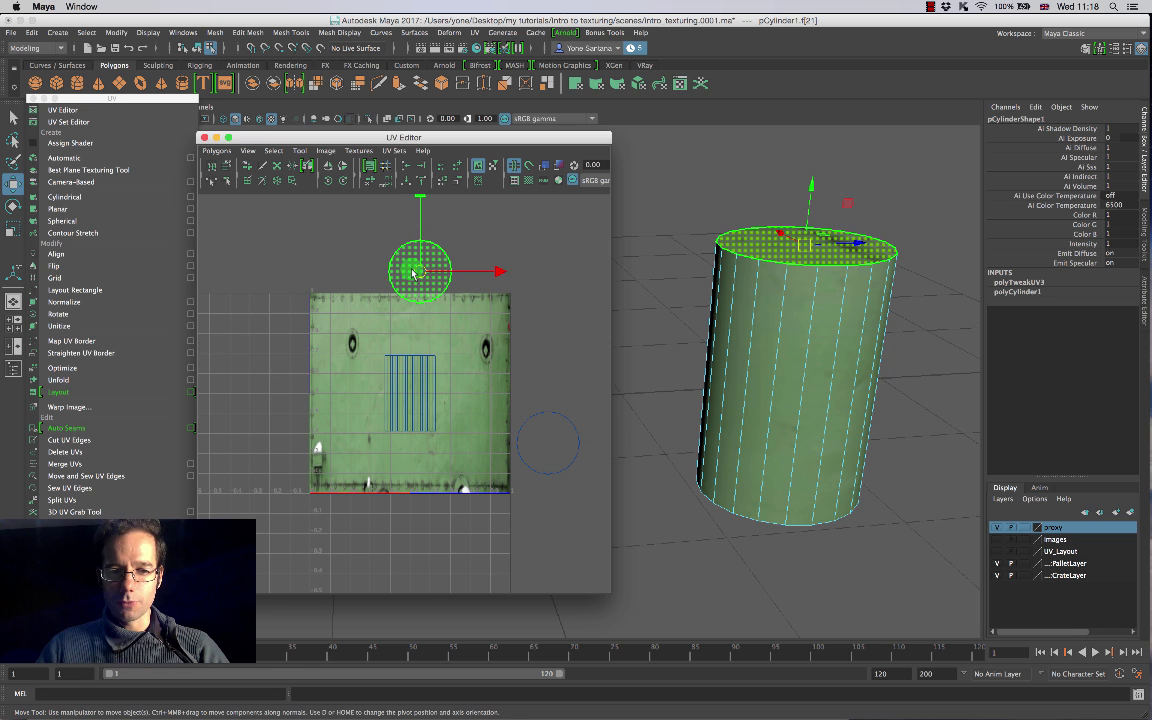
pyautogui.moveTo(420, 273); pyautogui.dragTo(567, 357)
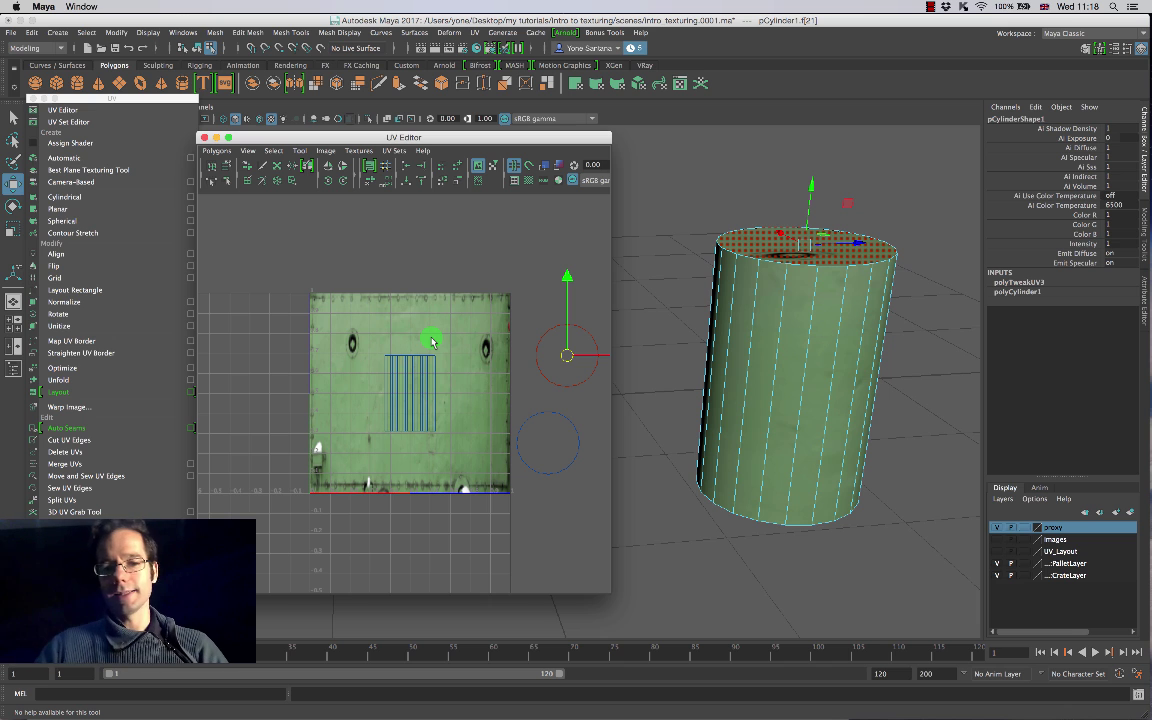
pyautogui.click(552, 437)
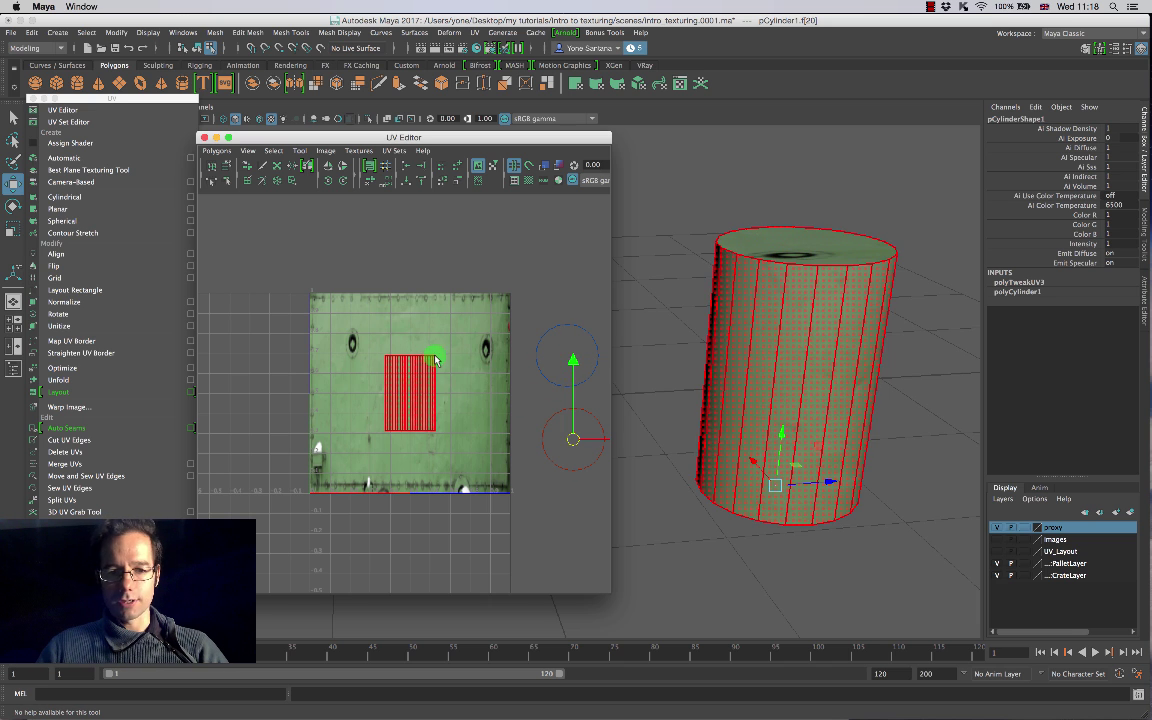
# Step: Select the cylinder's side shell and apply a Cylindrical UV projection to its faces
pyautogui.click(427, 405)
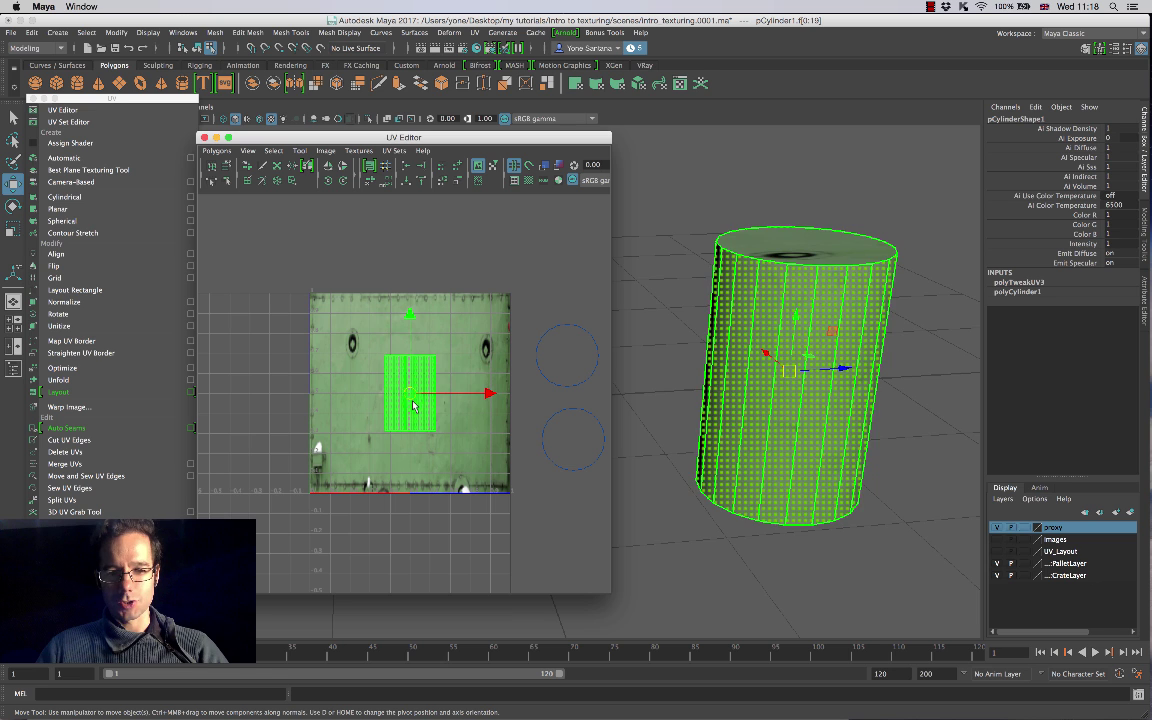
pyautogui.click(411, 429)
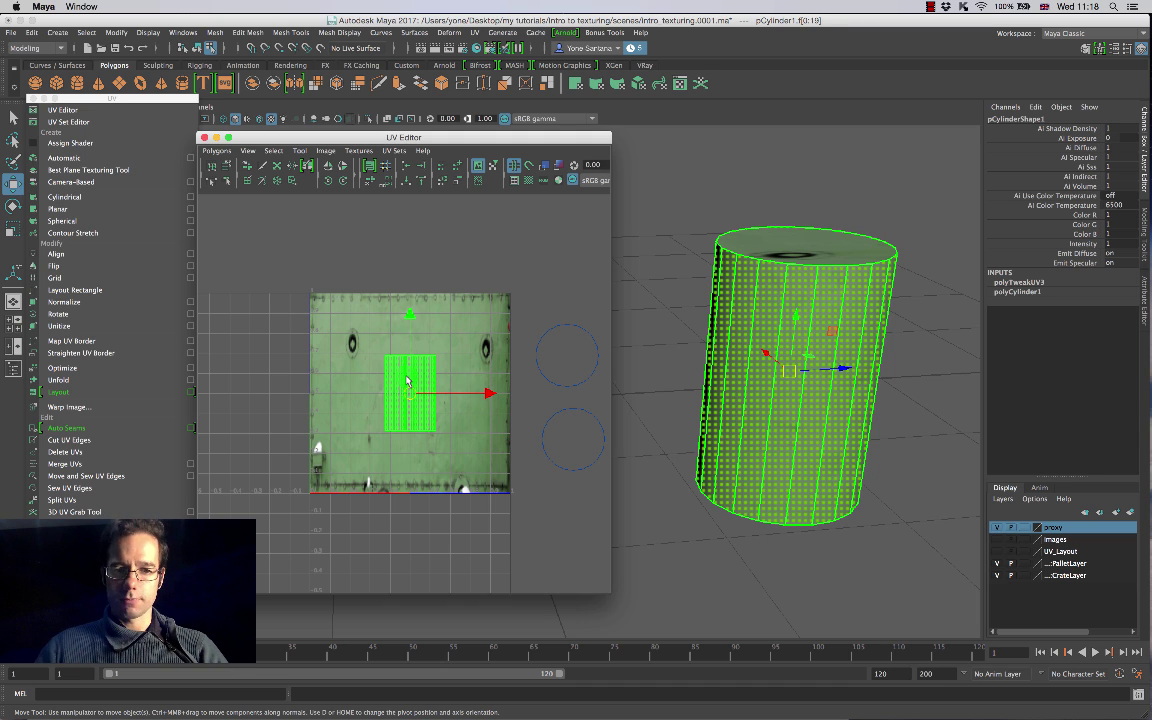
pyautogui.click(88, 160)
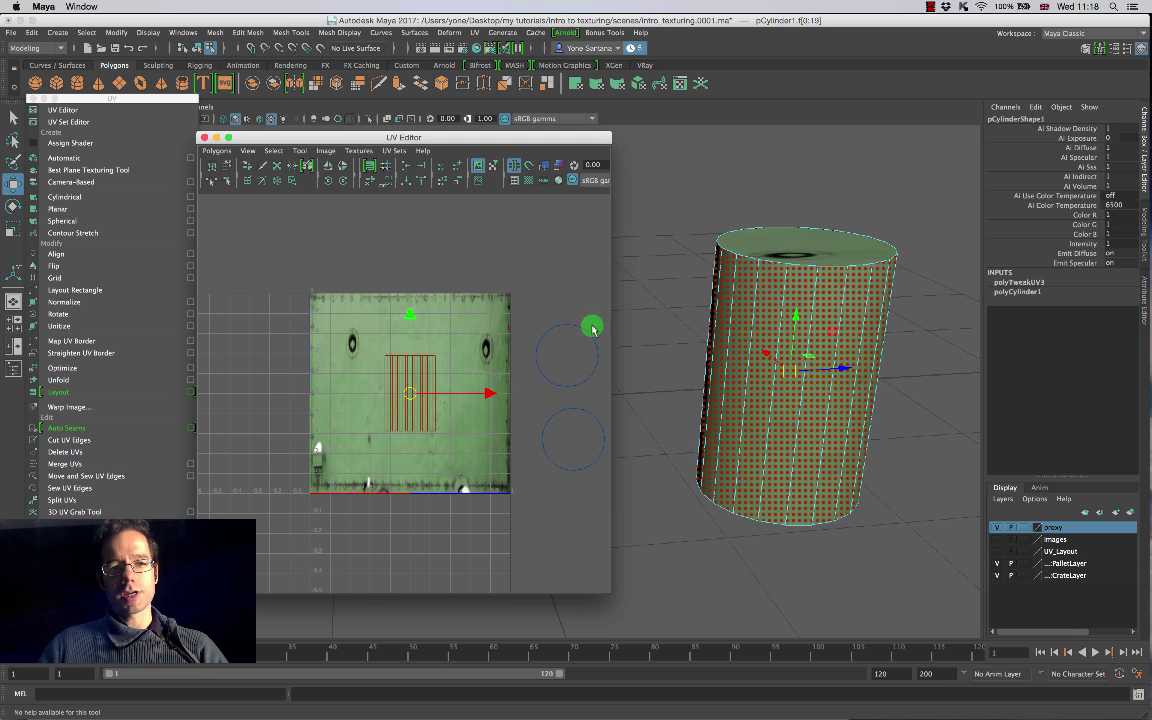
pyautogui.click(444, 395)
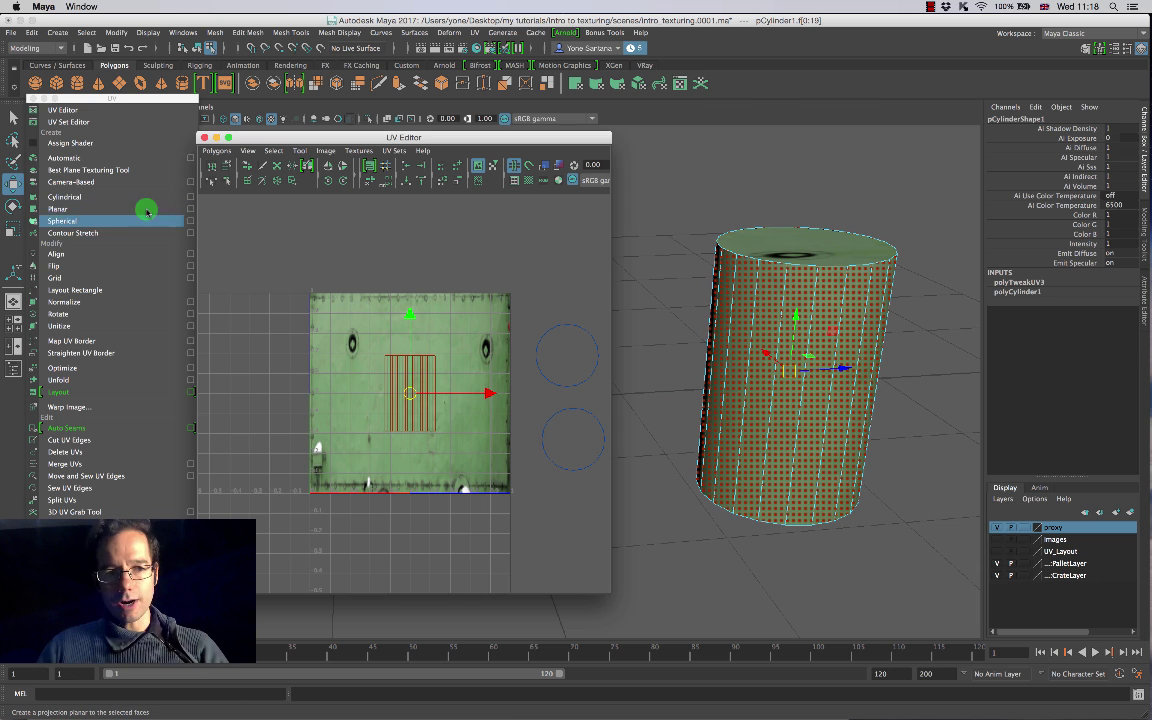
pyautogui.click(91, 198)
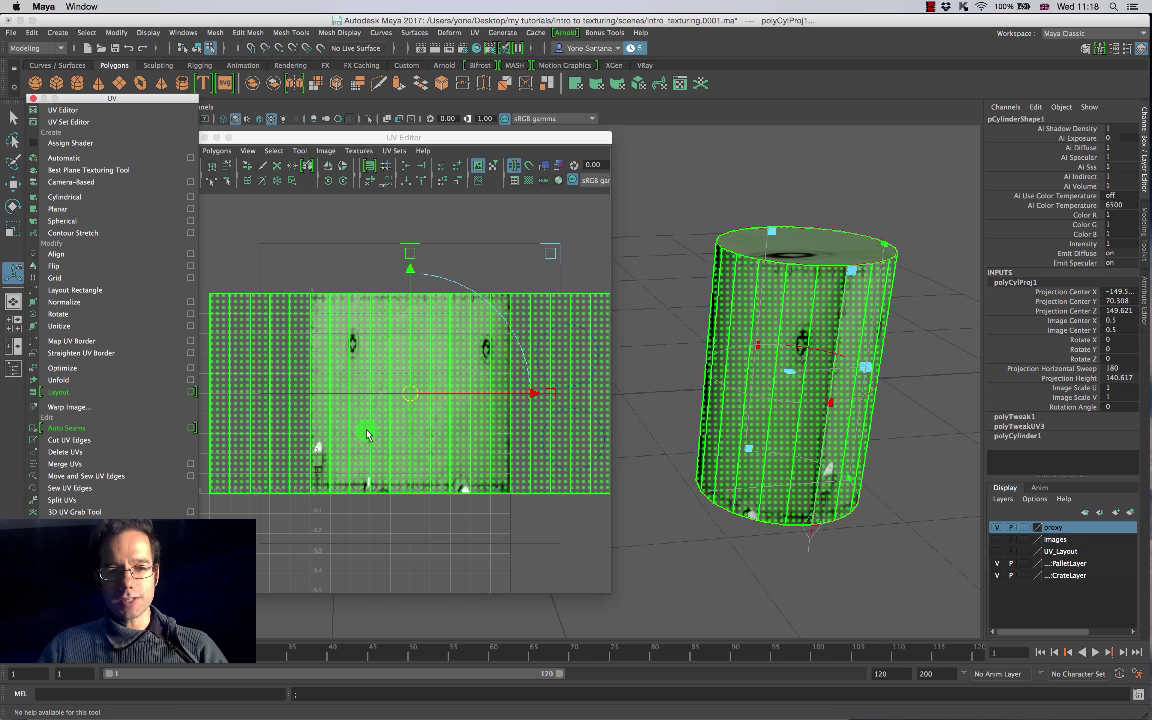
# Step: Narrow the cylindrical projection horizontally to the texture's width, with an Image Scale U of about 0.496
pyautogui.scroll(-4, 368, 429)
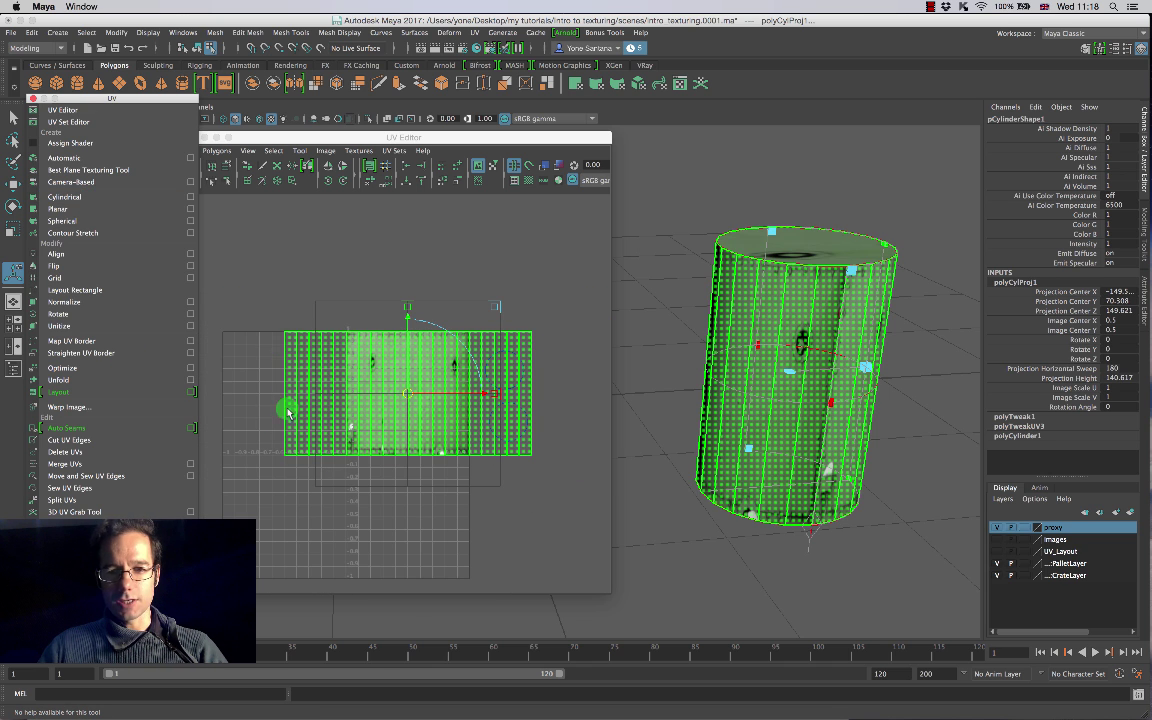
pyautogui.keyDown('alt'); pyautogui.moveTo(957, 321); pyautogui.dragTo(959, 343); pyautogui.keyUp('alt')
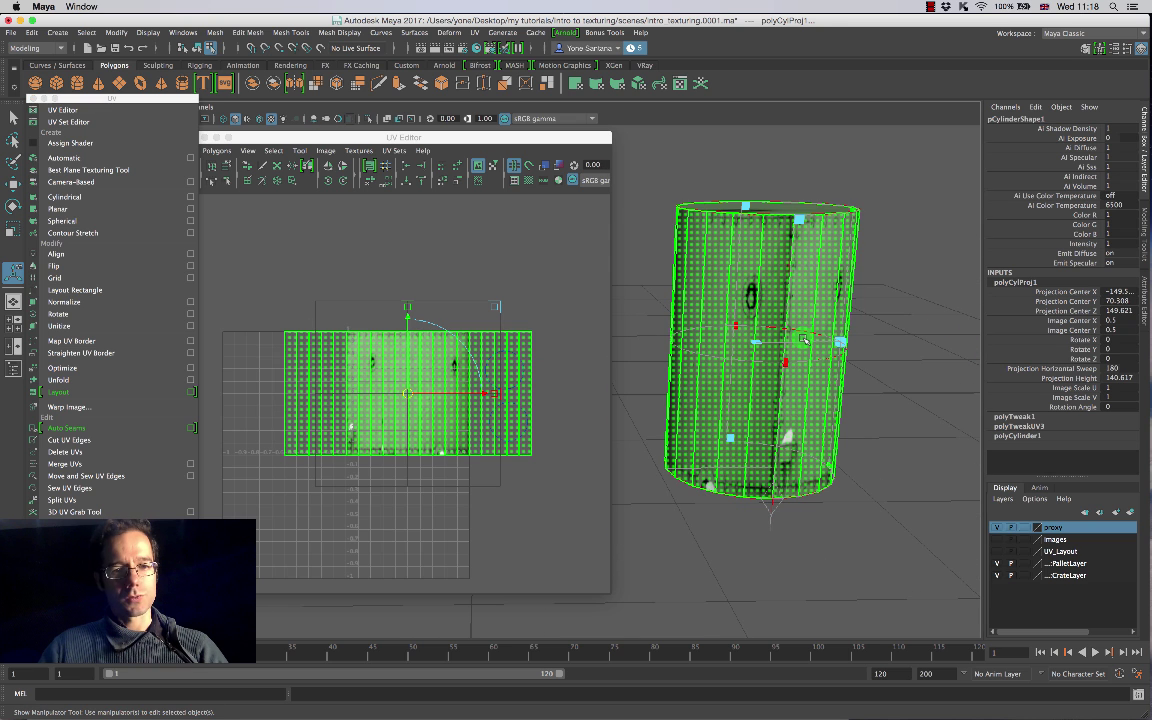
pyautogui.scroll(5, 589, 418)
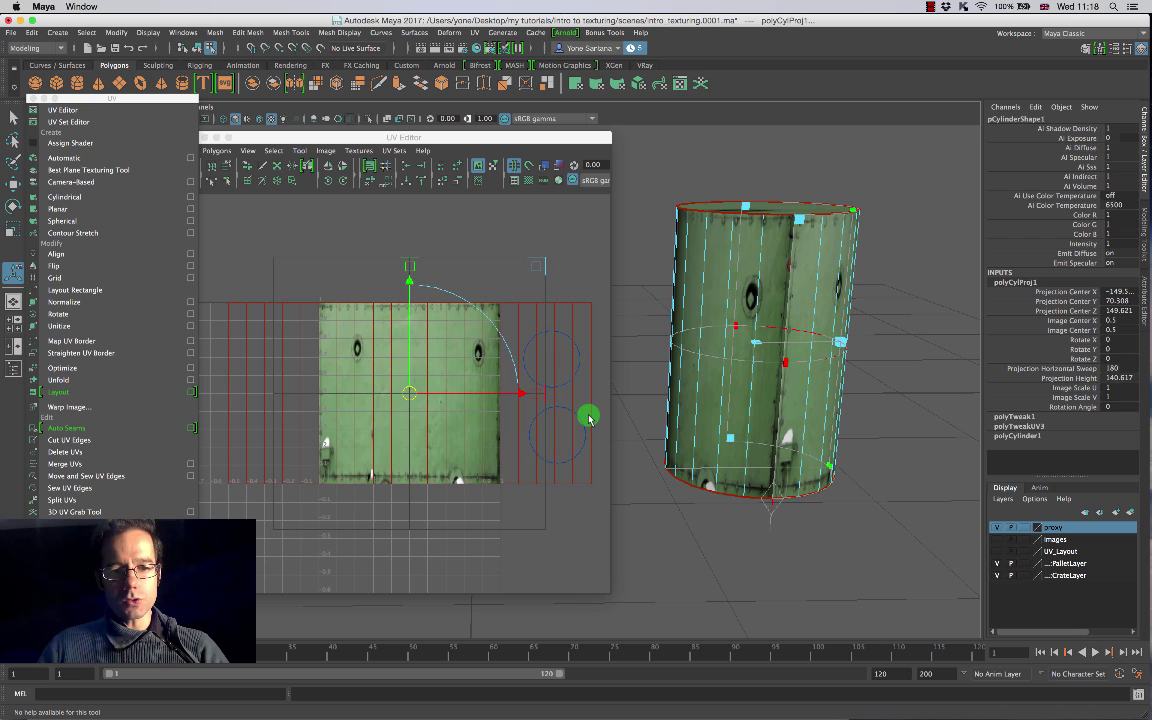
pyautogui.scroll(-2, 589, 419)
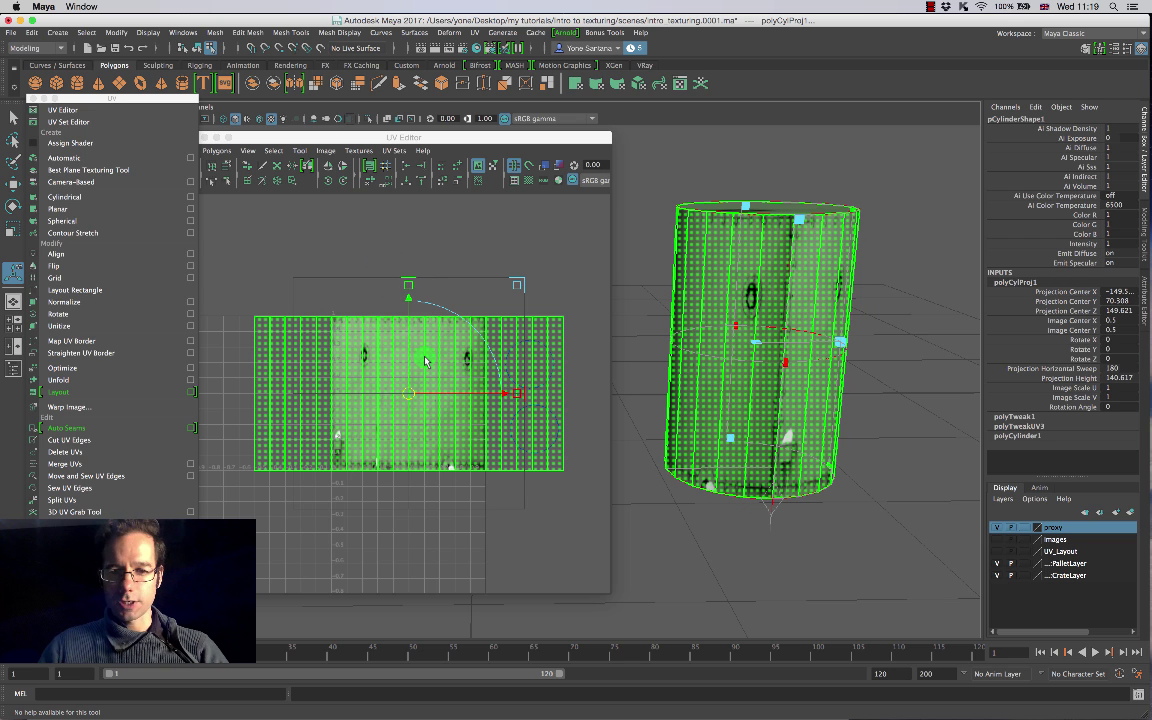
pyautogui.keyDown('alt'); pyautogui.moveTo(843, 440); pyautogui.dragTo(860, 316); pyautogui.keyUp('alt')
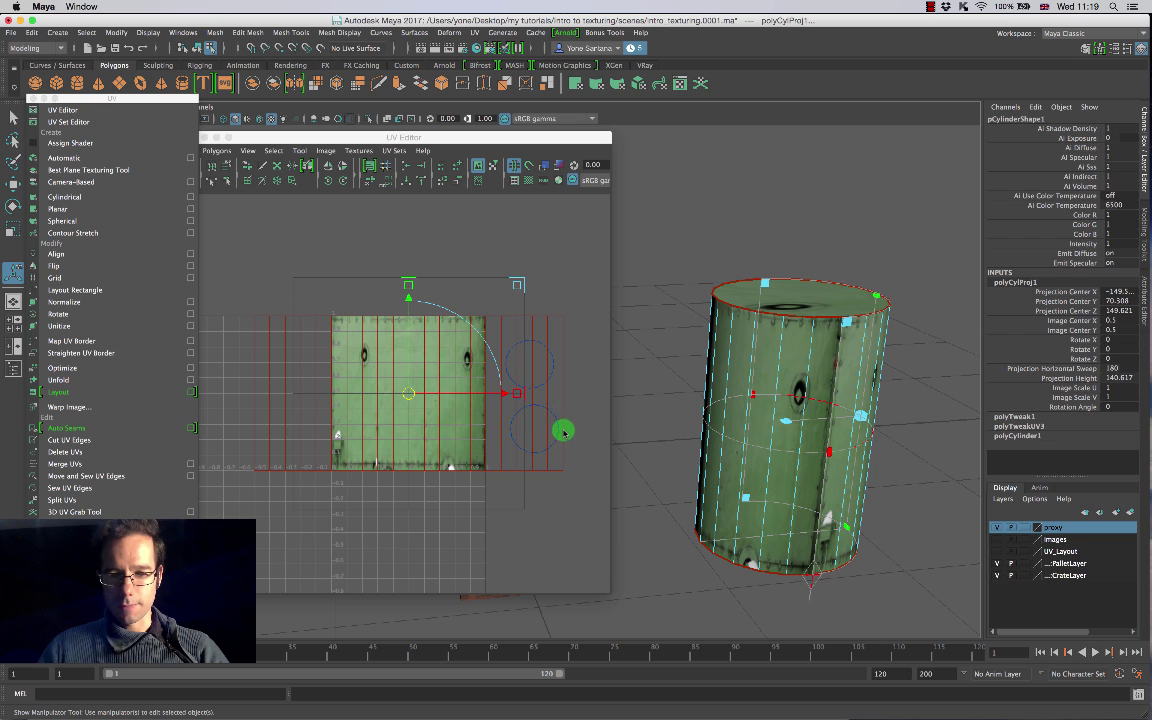
pyautogui.moveTo(517, 397); pyautogui.dragTo(461, 408)
pyautogui.scroll(2, 461, 409)
pyautogui.scroll(4, 463, 406)
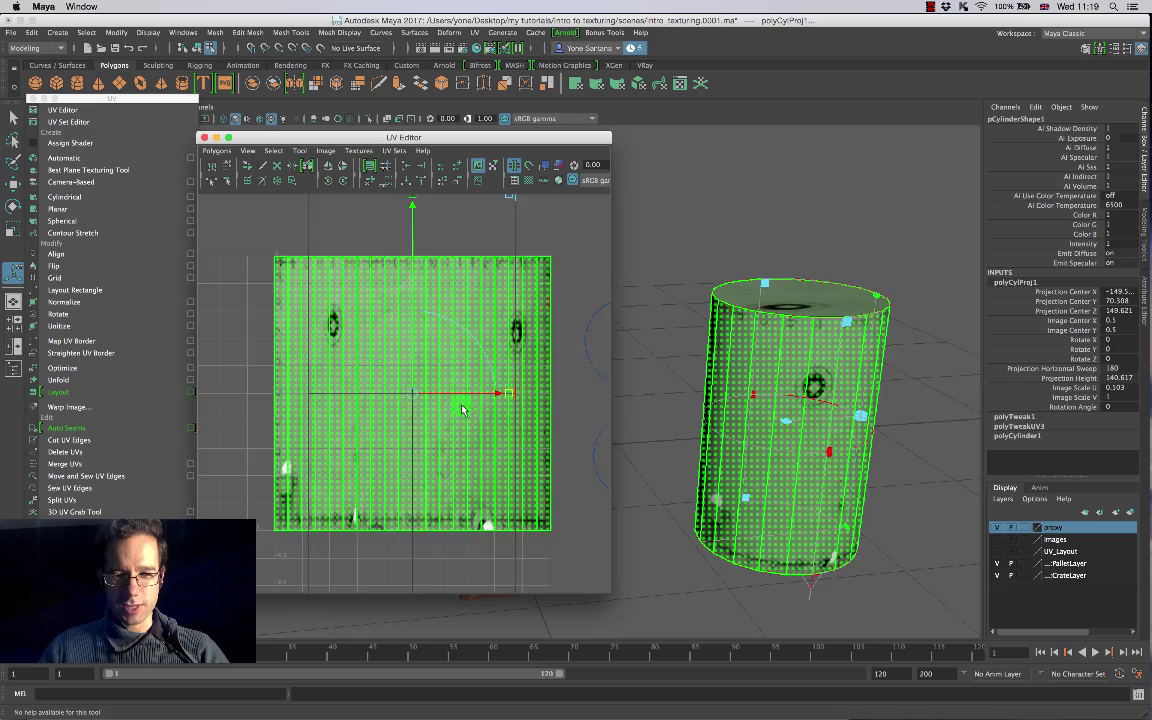
pyautogui.moveTo(533, 396)
pyautogui.mouseDown()
pyautogui.moveTo(592, 395)
pyautogui.moveTo(510, 402)
pyautogui.moveTo(532, 405)
pyautogui.mouseUp()
pyautogui.scroll(-4, 531, 397)
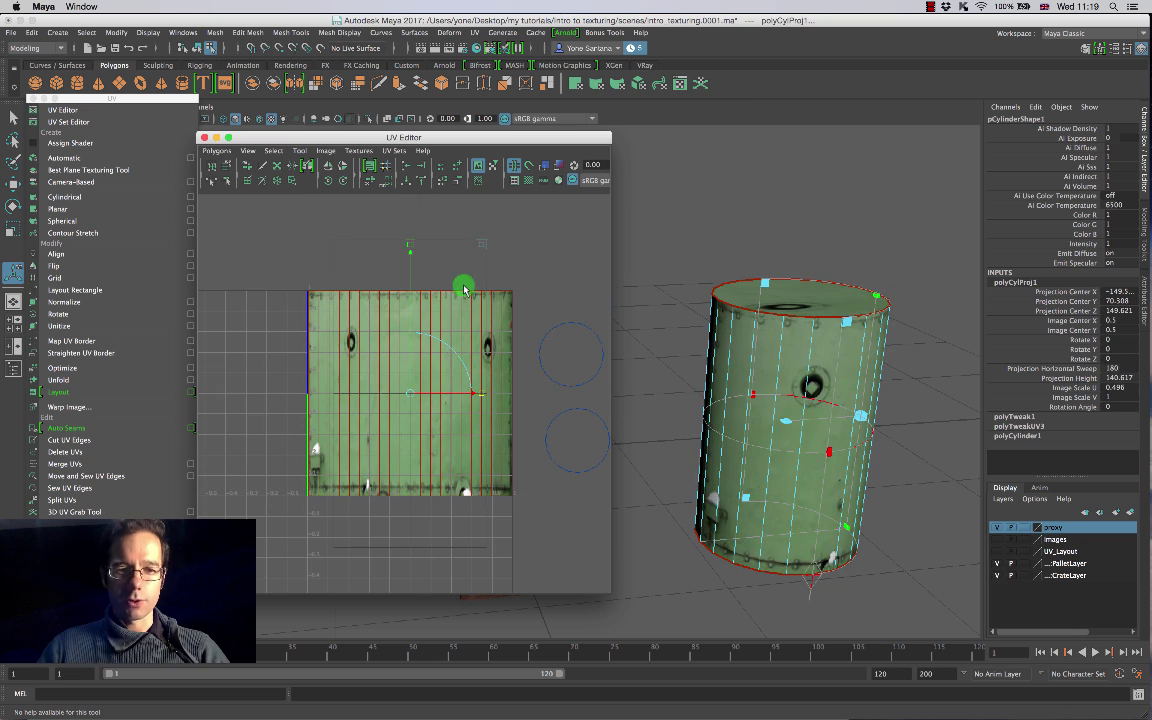
# Step: Undo the trial vertical shift of the cylindrical projection and reduce its height to an Image Scale V of about 0.93
pyautogui.moveTo(410, 256)
pyautogui.mouseDown()
pyautogui.moveTo(406, 270)
pyautogui.moveTo(409, 258)
pyautogui.mouseUp()
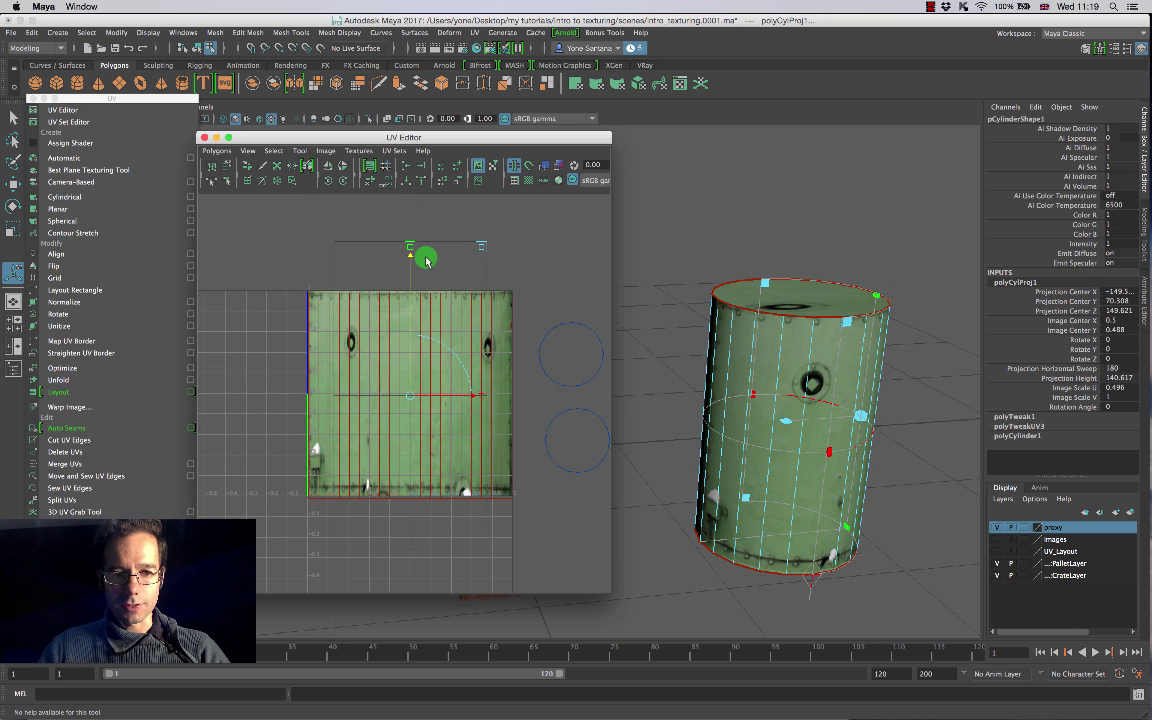
pyautogui.hotkey('ctrl', 'z')
pyautogui.moveTo(410, 246)
pyautogui.mouseDown()
pyautogui.moveTo(404, 276)
pyautogui.moveTo(406, 247)
pyautogui.moveTo(410, 256)
pyautogui.mouseUp()
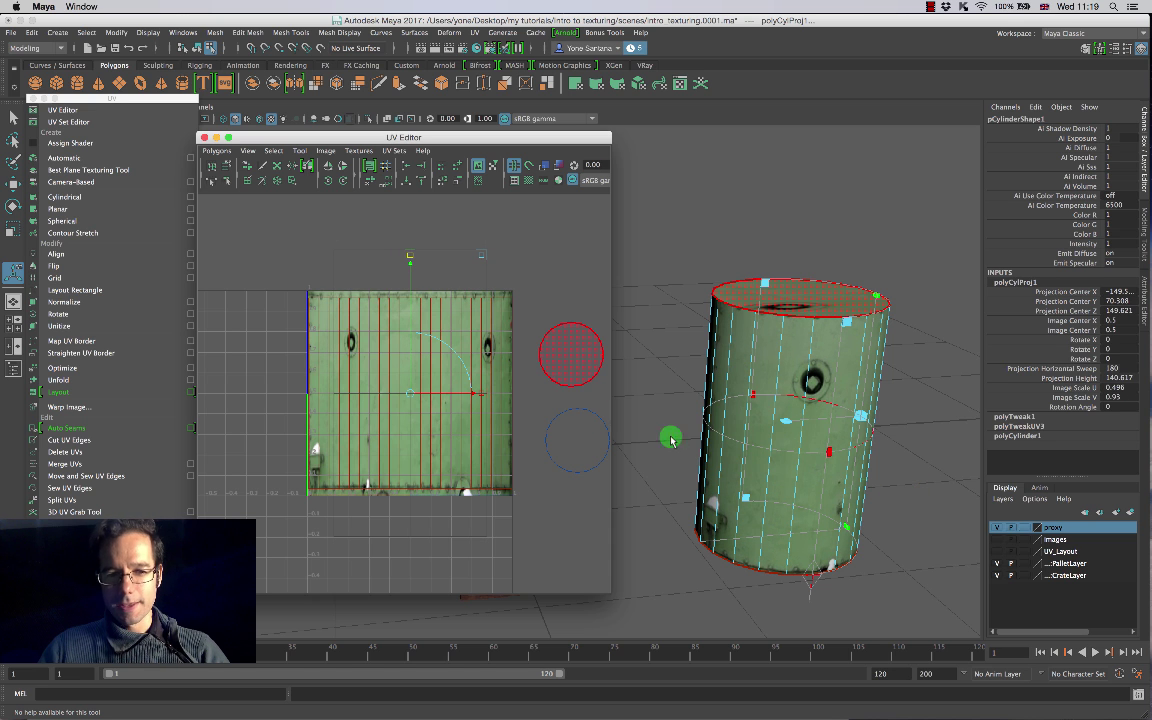
# Step: Narrow the side projection further from its left edge, to an Image Scale U of about 0.466 and Image Center X of about 0.534
pyautogui.scroll(3, 471, 383)
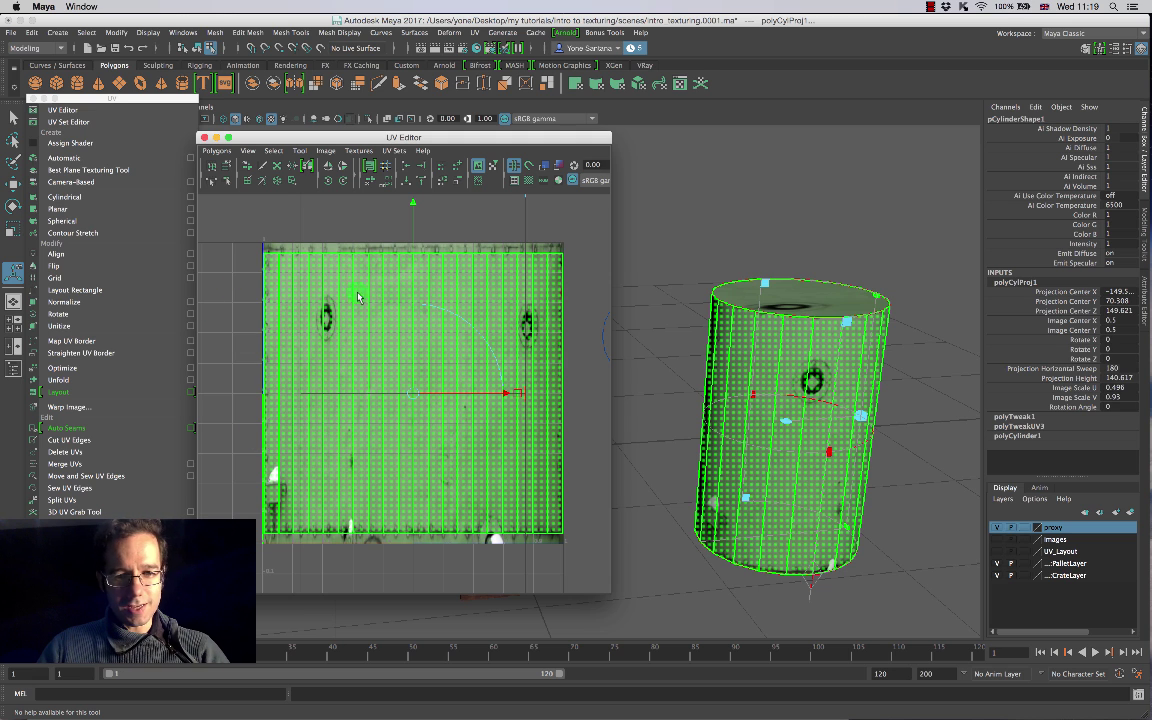
pyautogui.keyDown('alt'); pyautogui.moveTo(866, 566); pyautogui.dragTo(836, 517); pyautogui.keyUp('alt')
pyautogui.scroll(3, 836, 517)
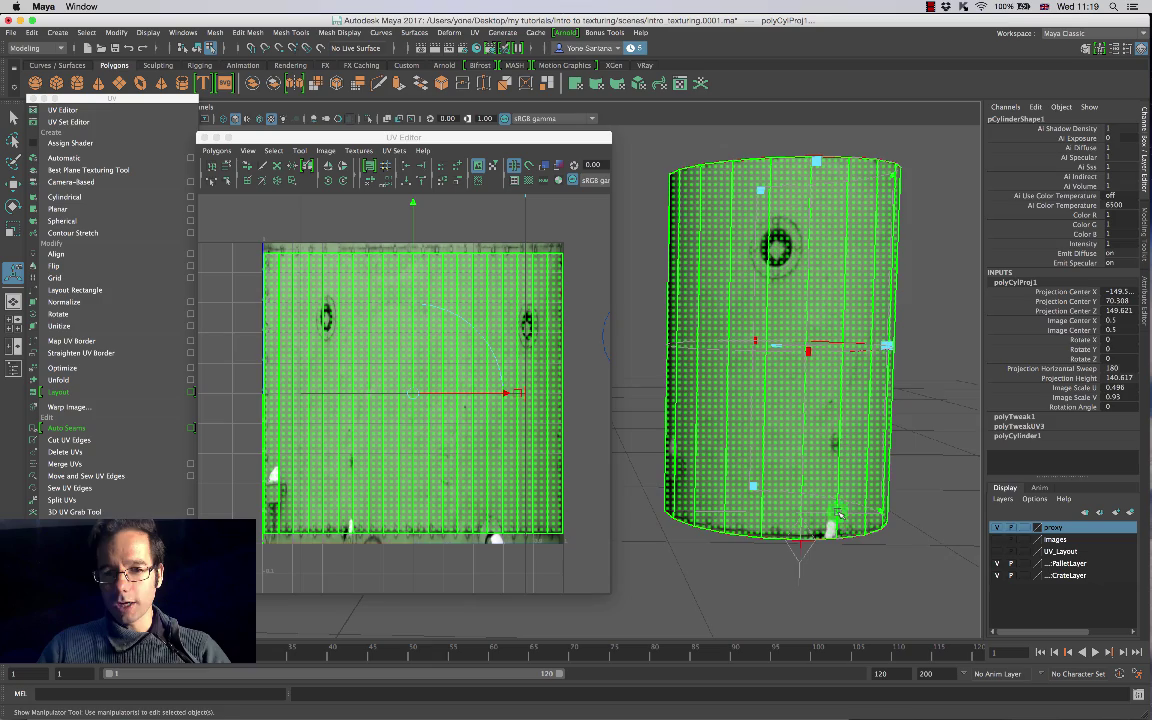
pyautogui.keyDown('alt'); pyautogui.moveTo(837, 468); pyautogui.dragTo(819, 494, button='middle'); pyautogui.keyUp('alt')
pyautogui.scroll(5, 818, 494)
pyautogui.keyDown('alt'); pyautogui.moveTo(900, 416); pyautogui.dragTo(808, 402, button='middle'); pyautogui.keyUp('alt')
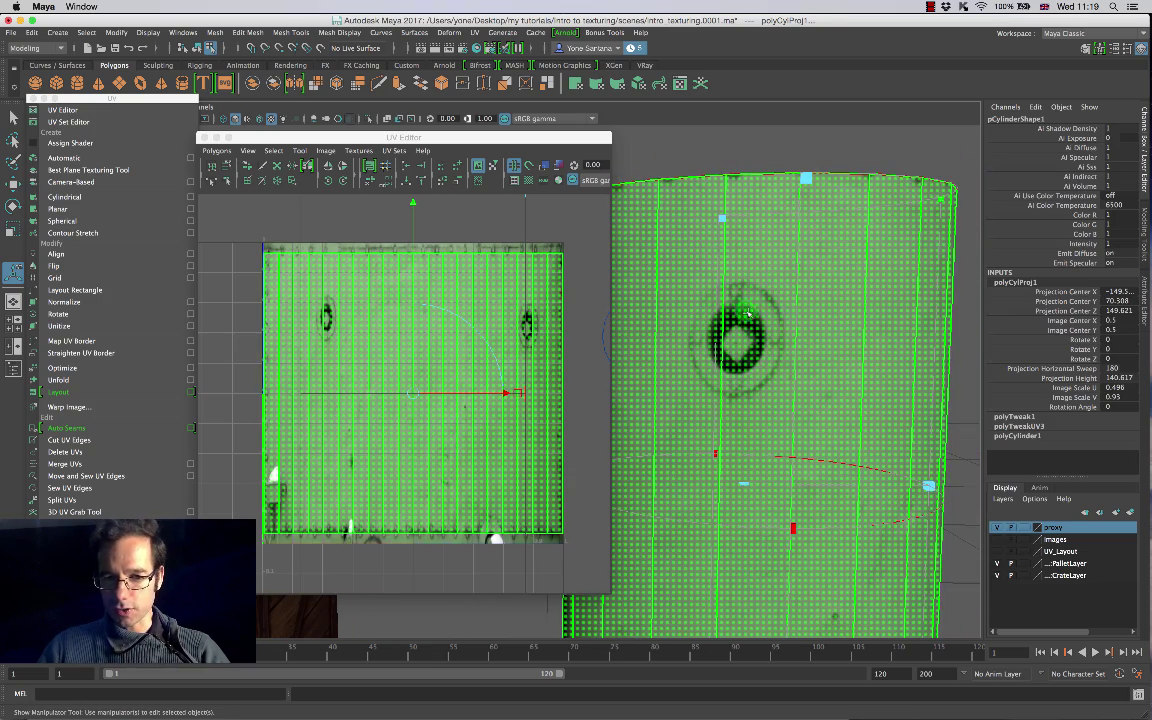
pyautogui.keyDown('alt'); pyautogui.moveTo(772, 434); pyautogui.dragTo(836, 427); pyautogui.keyUp('alt')
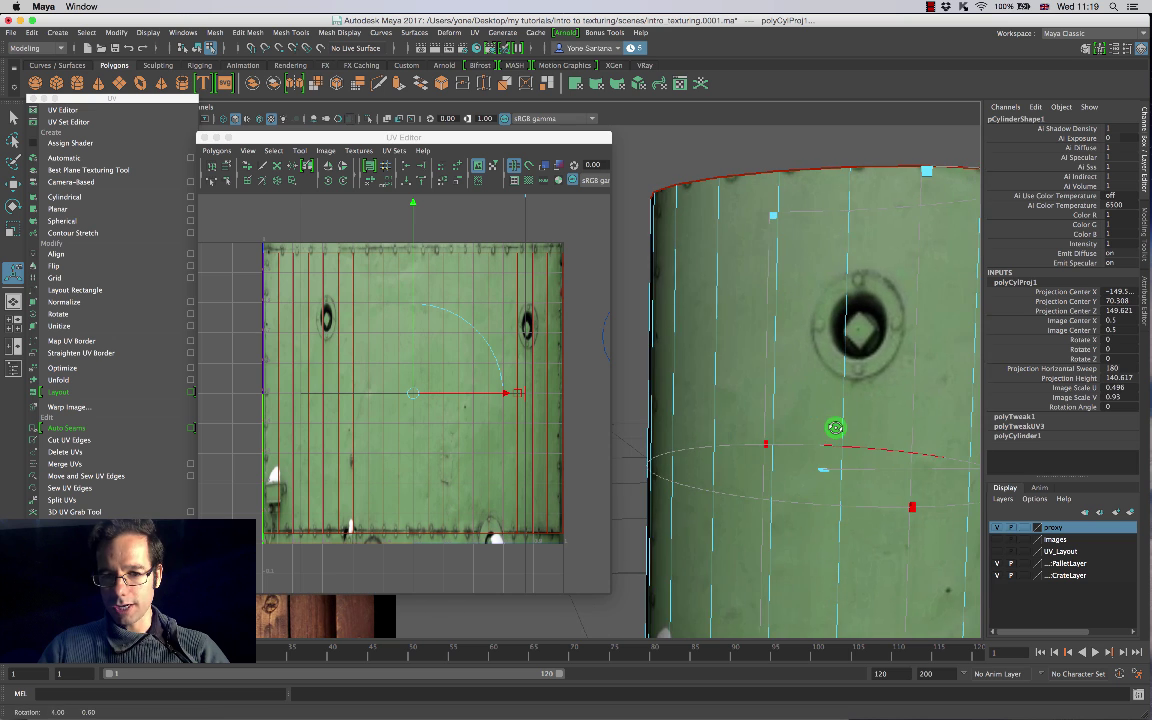
pyautogui.keyDown('alt'); pyautogui.moveTo(837, 427); pyautogui.dragTo(803, 424, button='middle'); pyautogui.keyUp('alt')
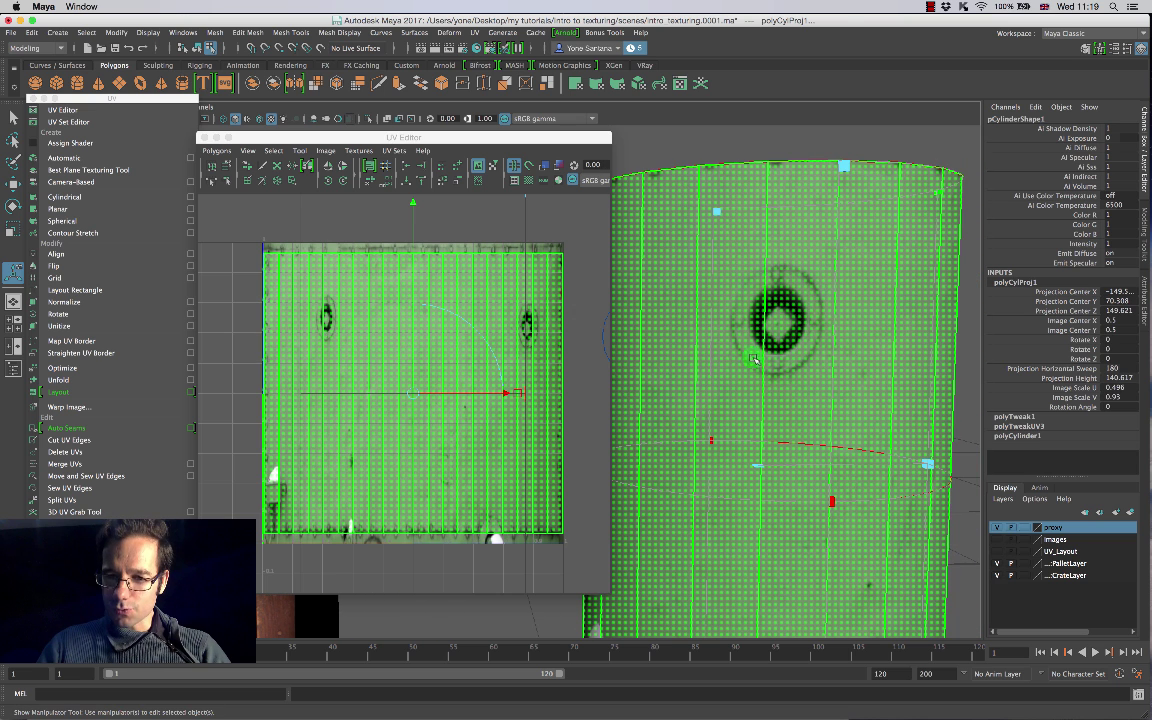
pyautogui.moveTo(520, 397)
pyautogui.mouseDown()
pyautogui.moveTo(497, 393)
pyautogui.moveTo(511, 397)
pyautogui.mouseUp()
pyautogui.keyDown('alt'); pyautogui.moveTo(779, 388); pyautogui.dragTo(797, 391); pyautogui.keyUp('alt')
pyautogui.keyDown('alt'); pyautogui.moveTo(863, 385); pyautogui.dragTo(753, 375, button='middle'); pyautogui.keyUp('alt')
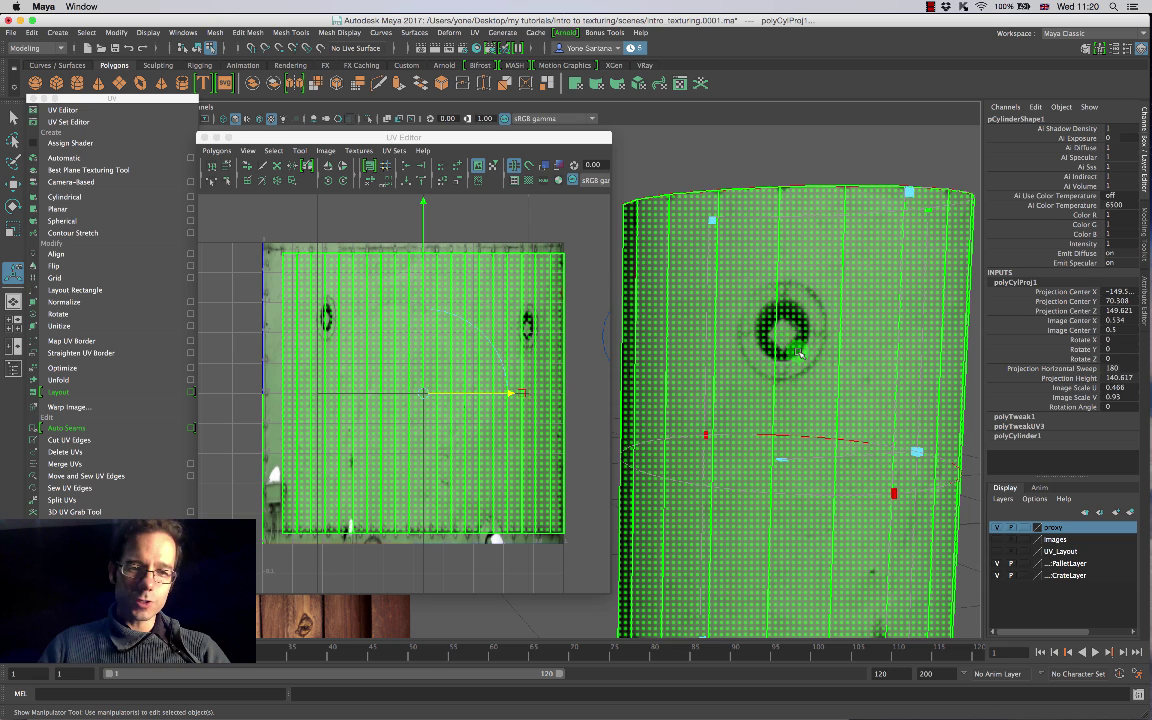
# Step: Examine the back of the cylinder where the two ends of the side texture meet at the seam
pyautogui.click(414, 410)
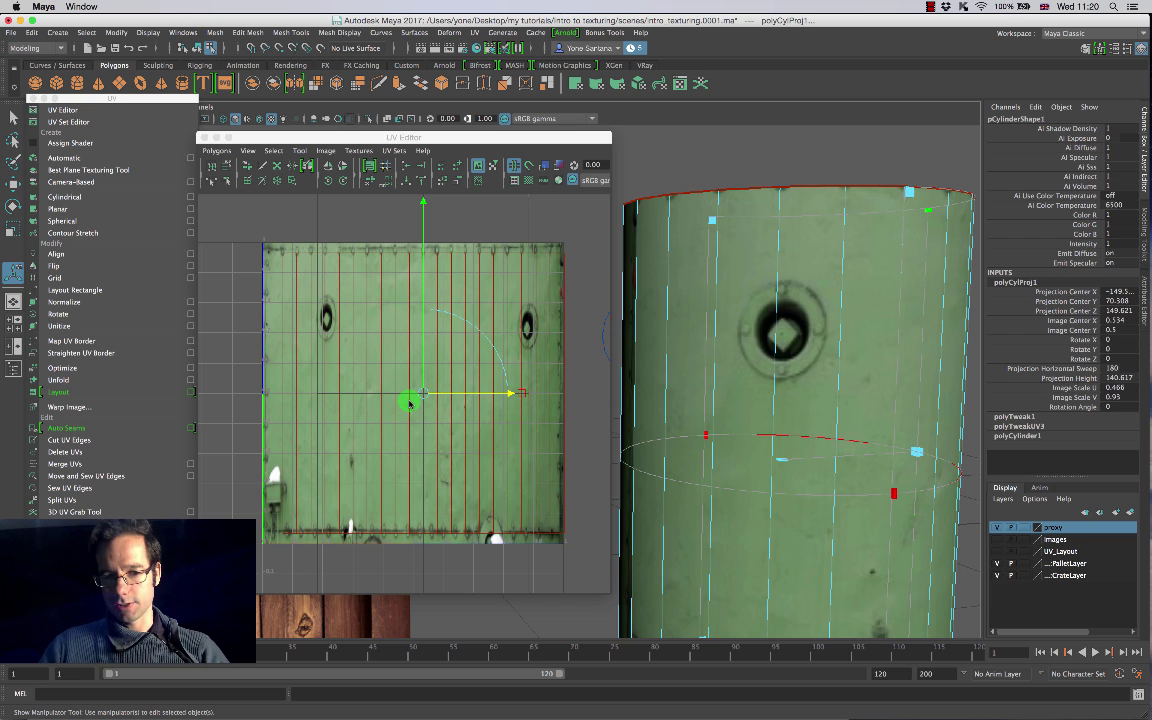
pyautogui.click(690, 420)
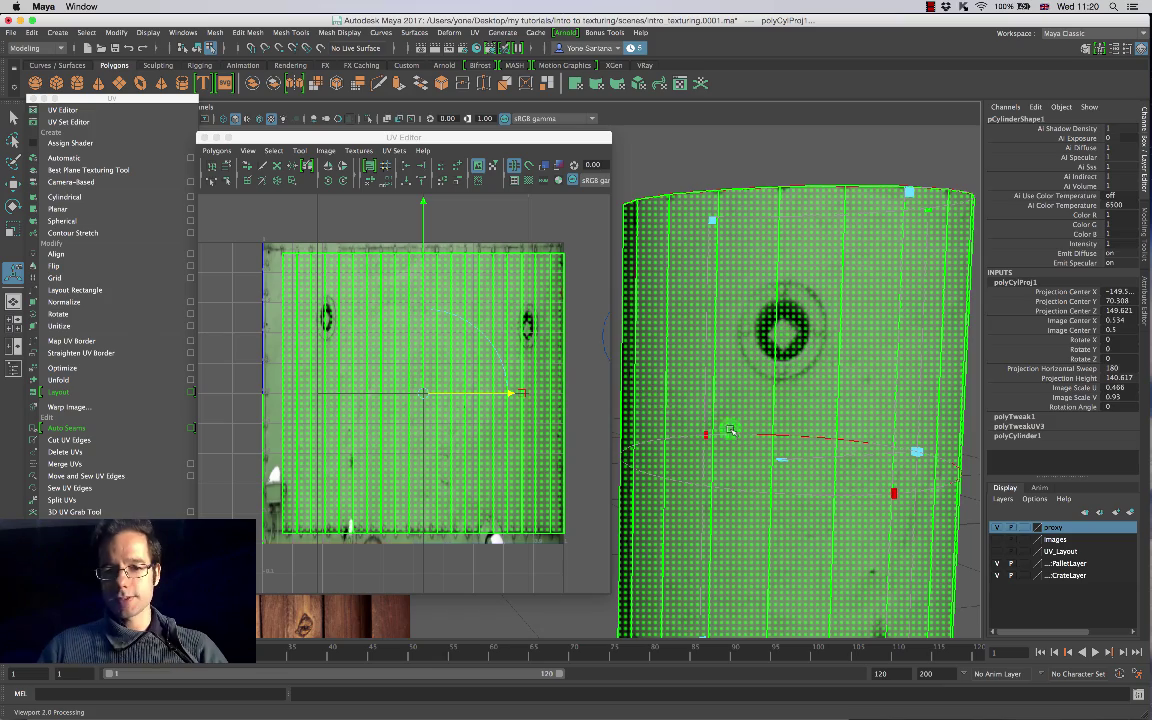
pyautogui.scroll(-5, 763, 414)
pyautogui.keyDown('alt'); pyautogui.moveTo(715, 447); pyautogui.dragTo(751, 440); pyautogui.keyUp('alt')
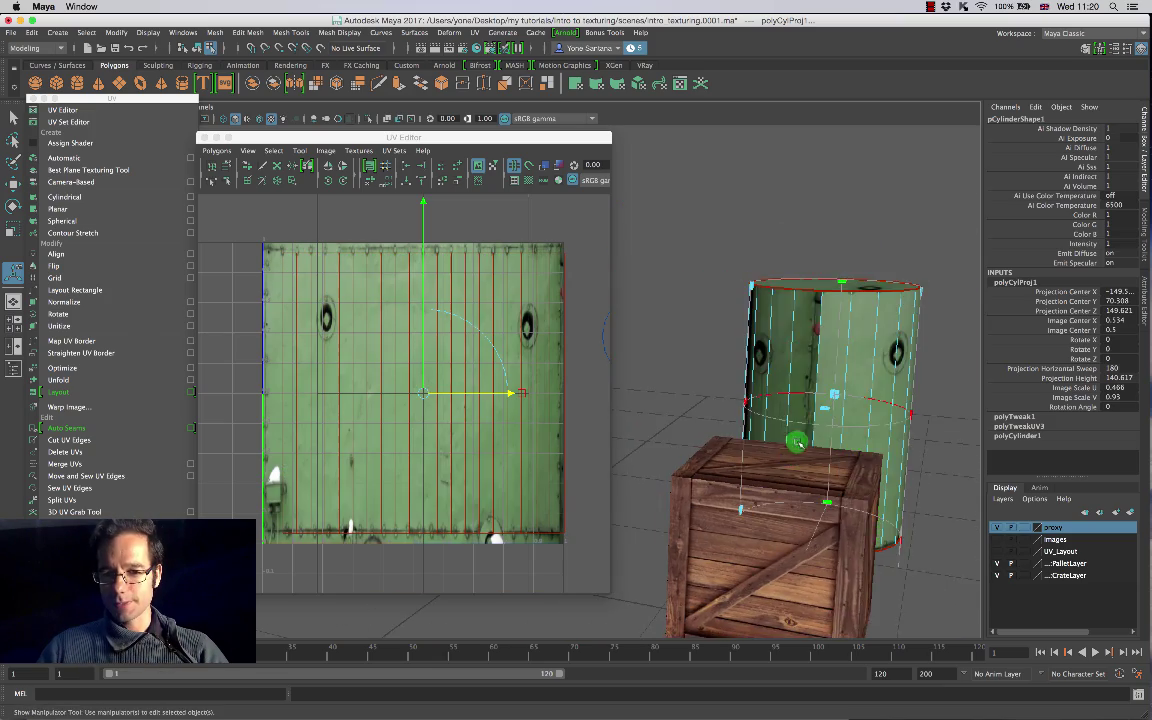
pyautogui.click(905, 367)
pyautogui.scroll(5, 892, 388)
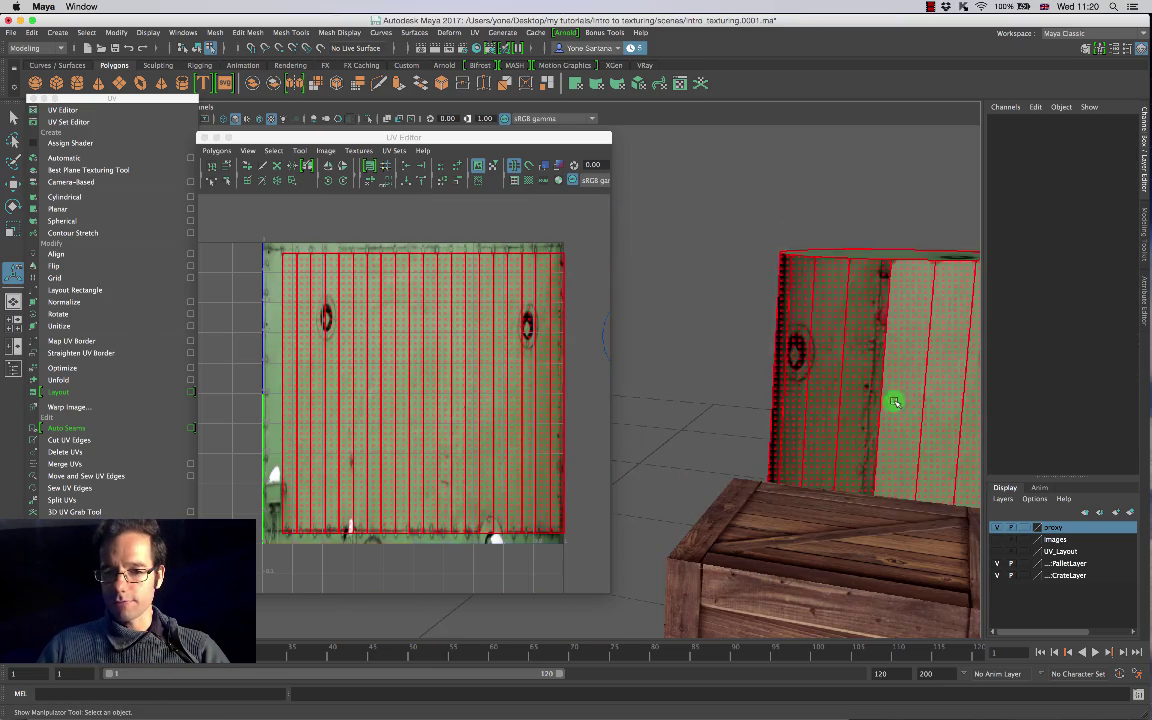
pyautogui.keyDown('alt'); pyautogui.moveTo(894, 402); pyautogui.dragTo(771, 334); pyautogui.keyUp('alt')
pyautogui.scroll(4, 795, 349)
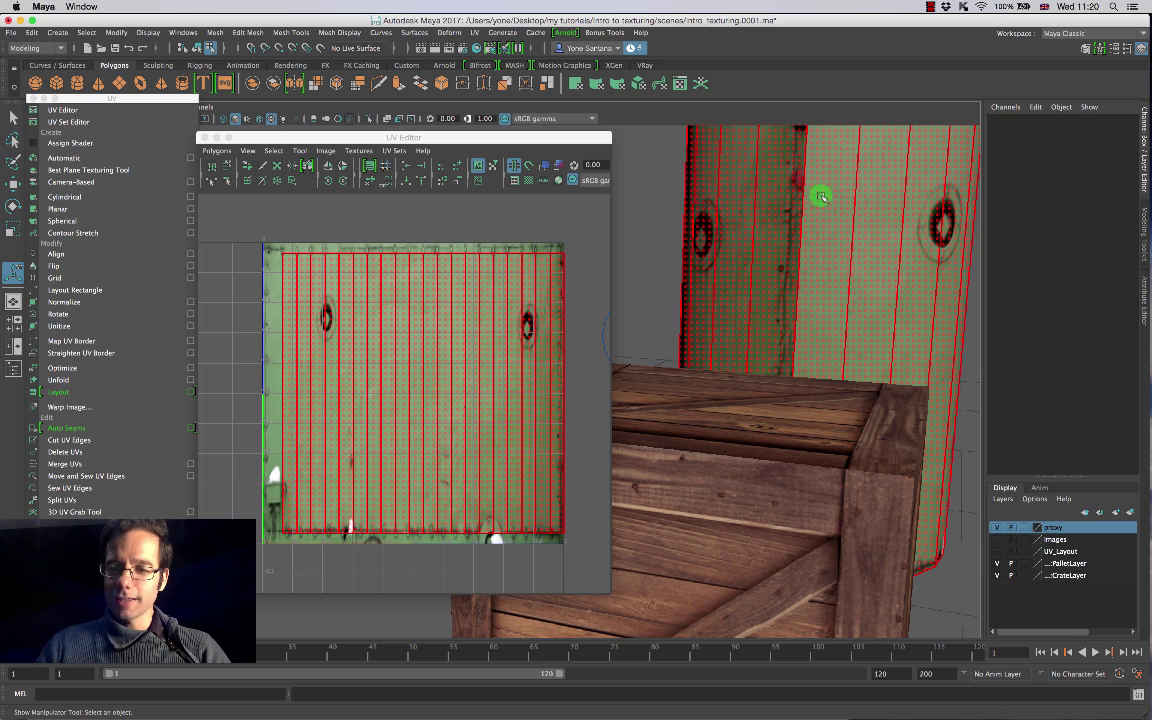
pyautogui.scroll(-4, 820, 196)
# Step: Return the cylinder to object mode with the Select tool and deselect it
pyautogui.rightClick(767, 214)
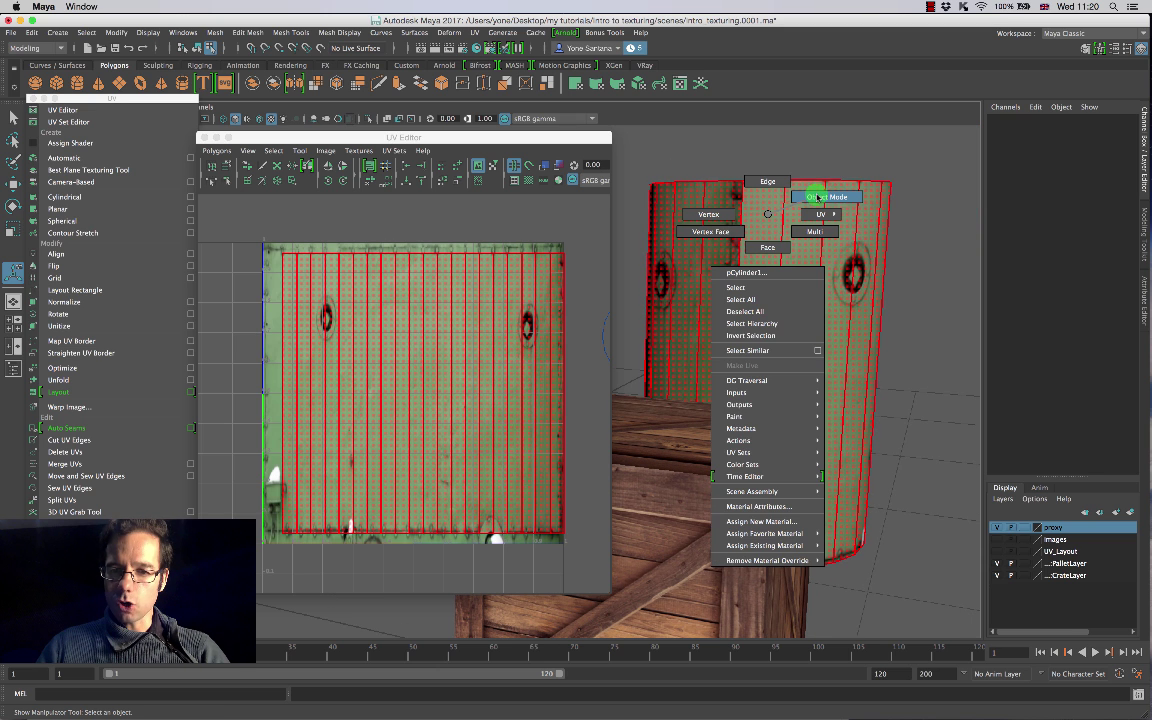
pyautogui.moveTo(818, 198); pyautogui.dragTo(820, 196, button='right')
pyautogui.press('q')
pyautogui.click(803, 162)
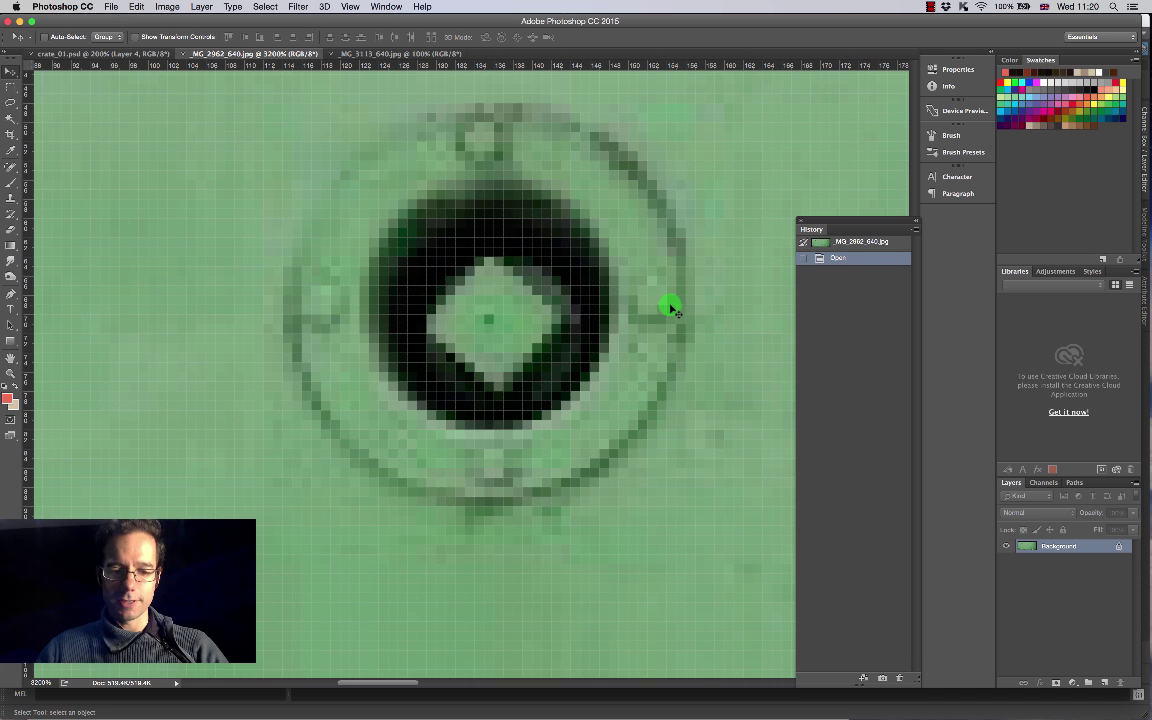
# Step: Examine the whole metal panel photo _MG_2962_640.jpg in Photoshop at 300%, including its riveted borders, with the pixel grid hidden
pyautogui.scroll(-5, 671, 305)
pyautogui.press('super+apostrophe')
pyautogui.press('super+minus')
pyautogui.press('super+minus')
pyautogui.press('super+minus')
pyautogui.press('super+minus')
pyautogui.press('super+minus')
pyautogui.press('super+minus')
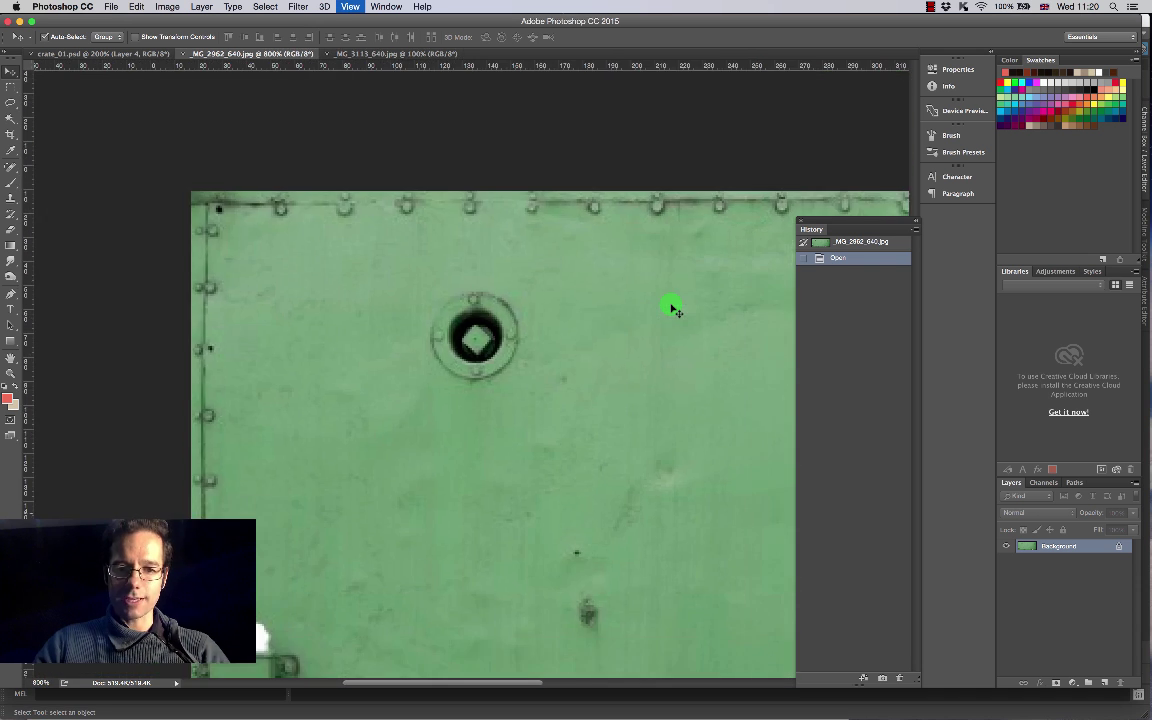
pyautogui.press('super+minus')
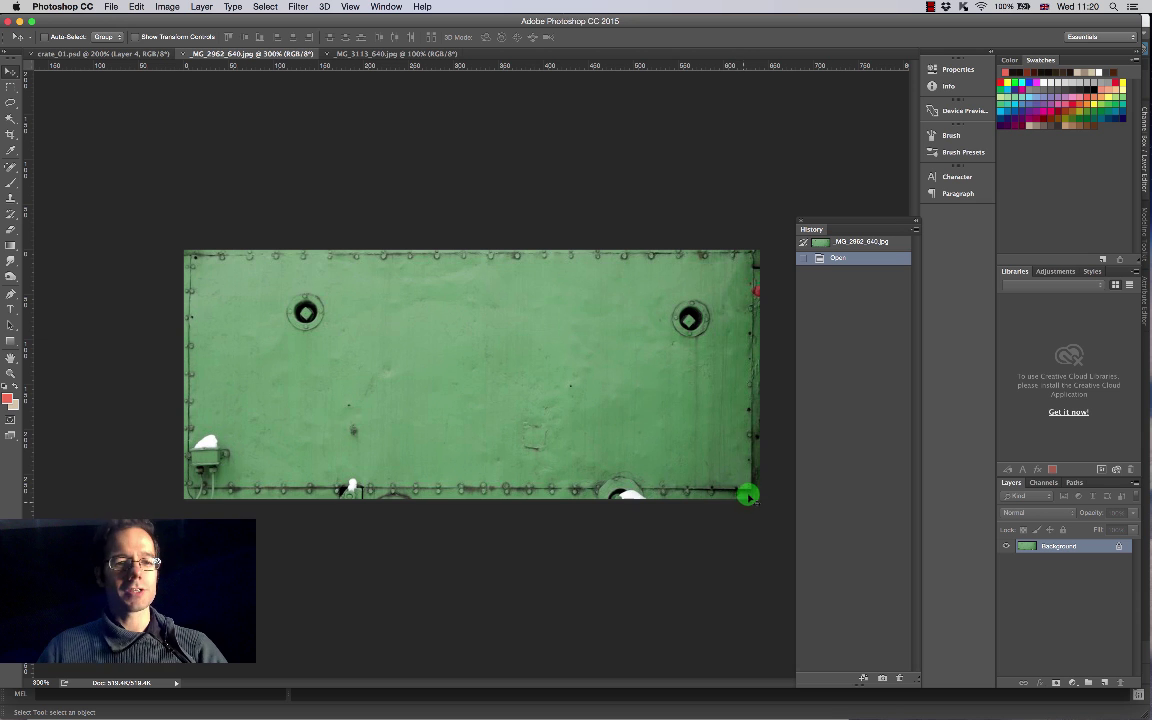
# Step: Switch back to Maya and move the cylinder's side shell slightly left so it sits centred across the texture's width
pyautogui.press('super+Tab')
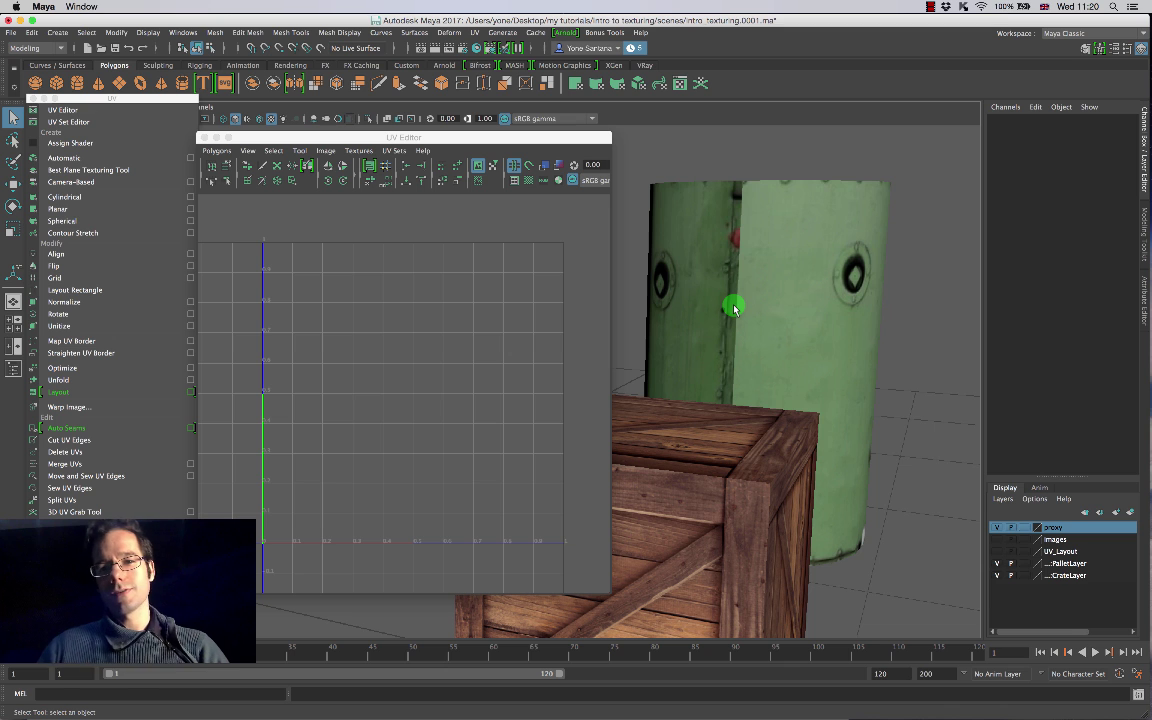
pyautogui.keyDown('alt'); pyautogui.moveTo(804, 324); pyautogui.dragTo(726, 341); pyautogui.keyUp('alt')
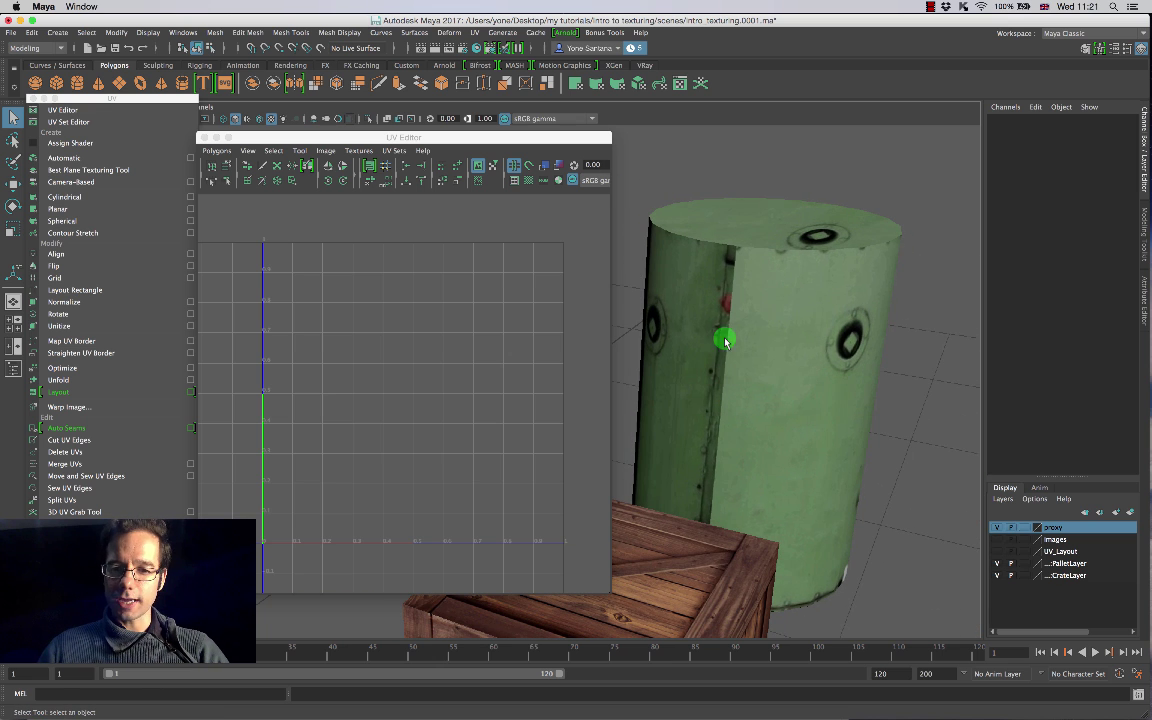
pyautogui.click(727, 349)
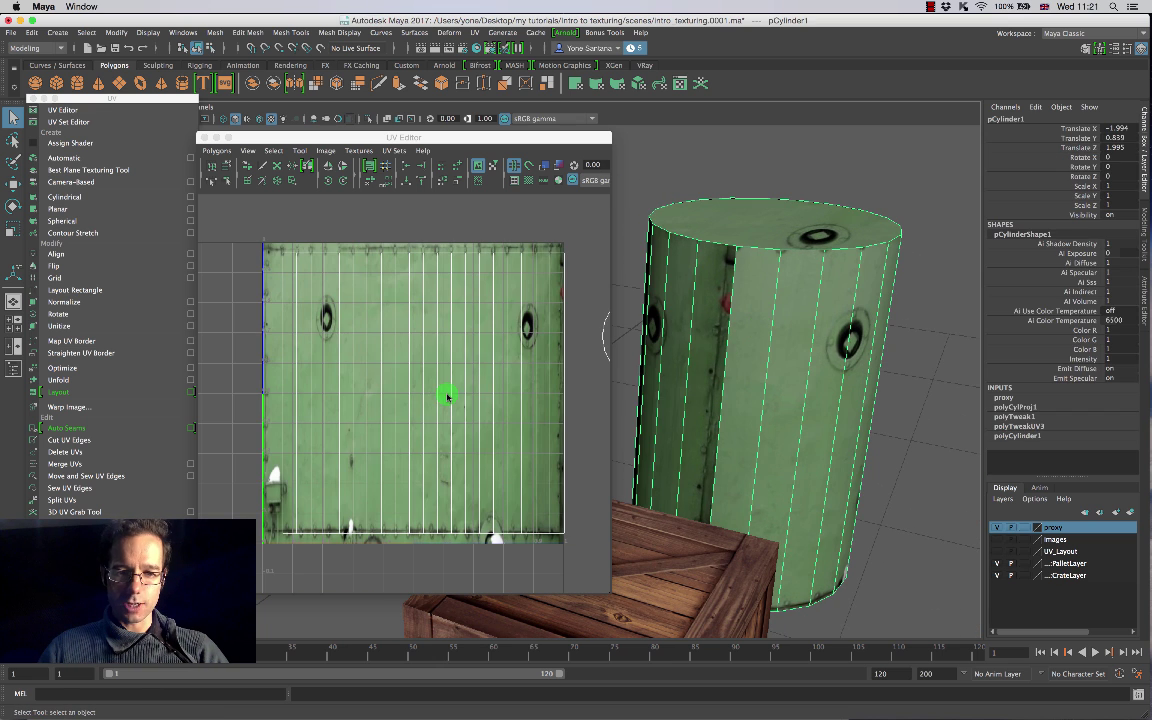
pyautogui.moveTo(447, 397); pyautogui.dragTo(410, 378, button='right')
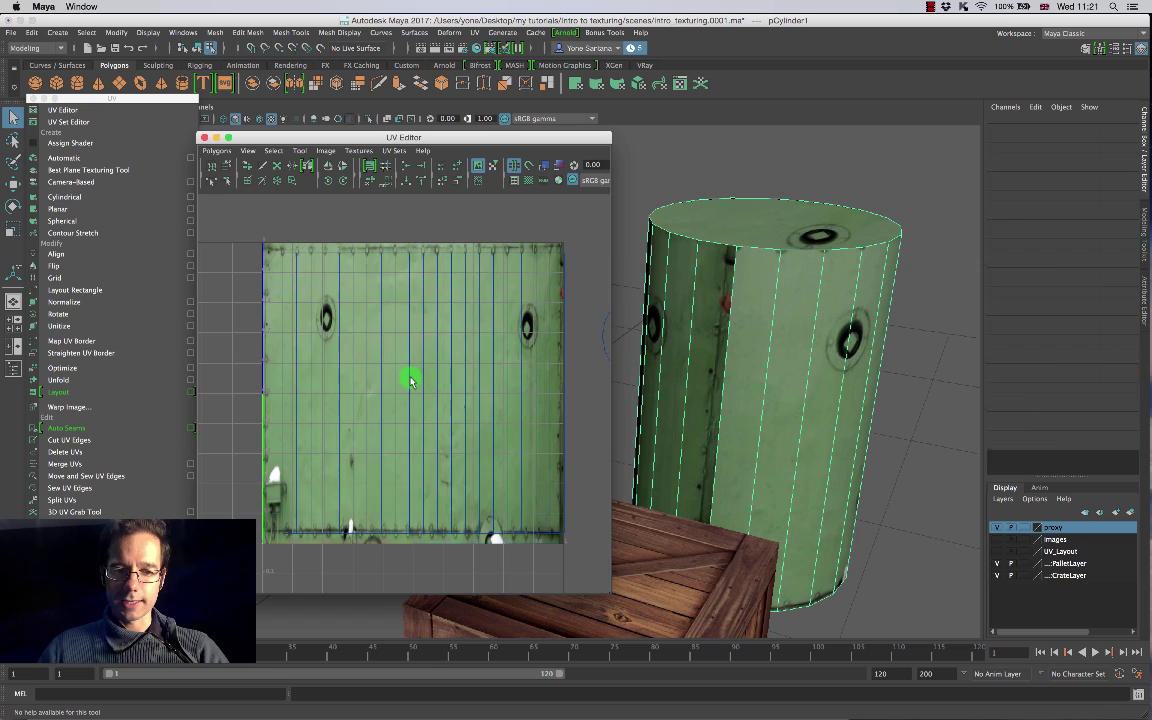
pyautogui.click(399, 336)
pyautogui.press('w')
pyautogui.moveTo(487, 388); pyautogui.dragTo(491, 395)
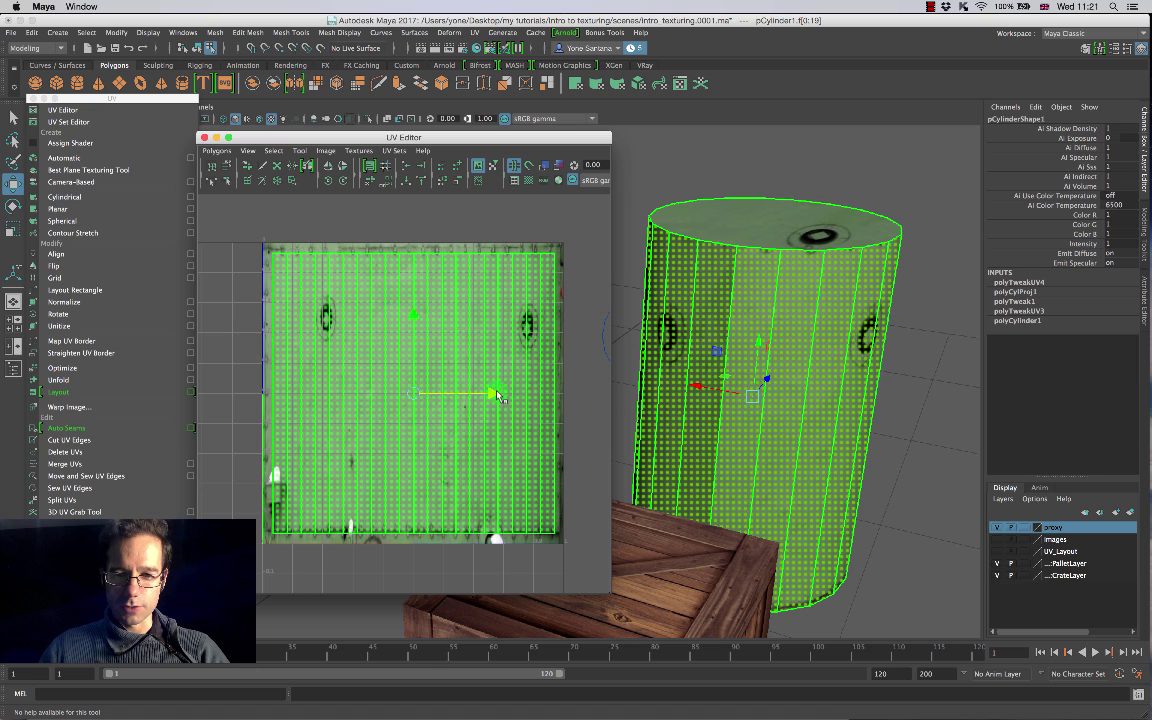
pyautogui.click(931, 283)
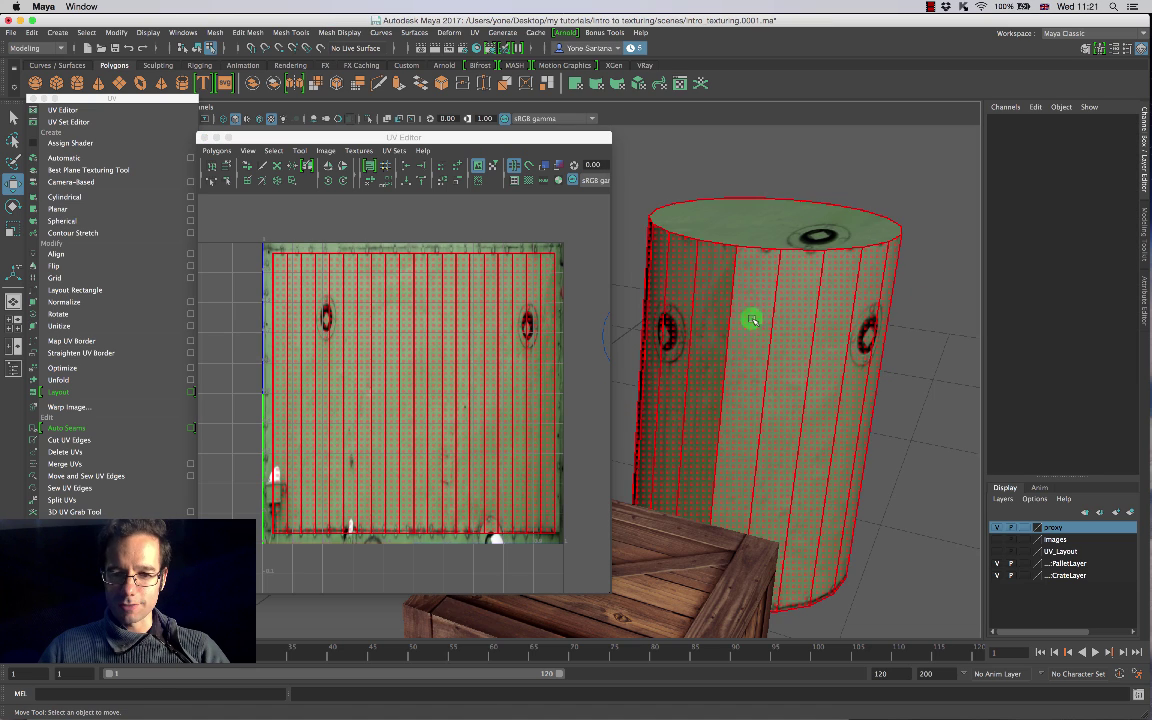
# Step: Move the side shell up until its upper edge meets the texture's upper border, bringing the rivet row onto the drum's rim
pyautogui.keyDown('alt'); pyautogui.moveTo(863, 377); pyautogui.dragTo(704, 365); pyautogui.keyUp('alt')
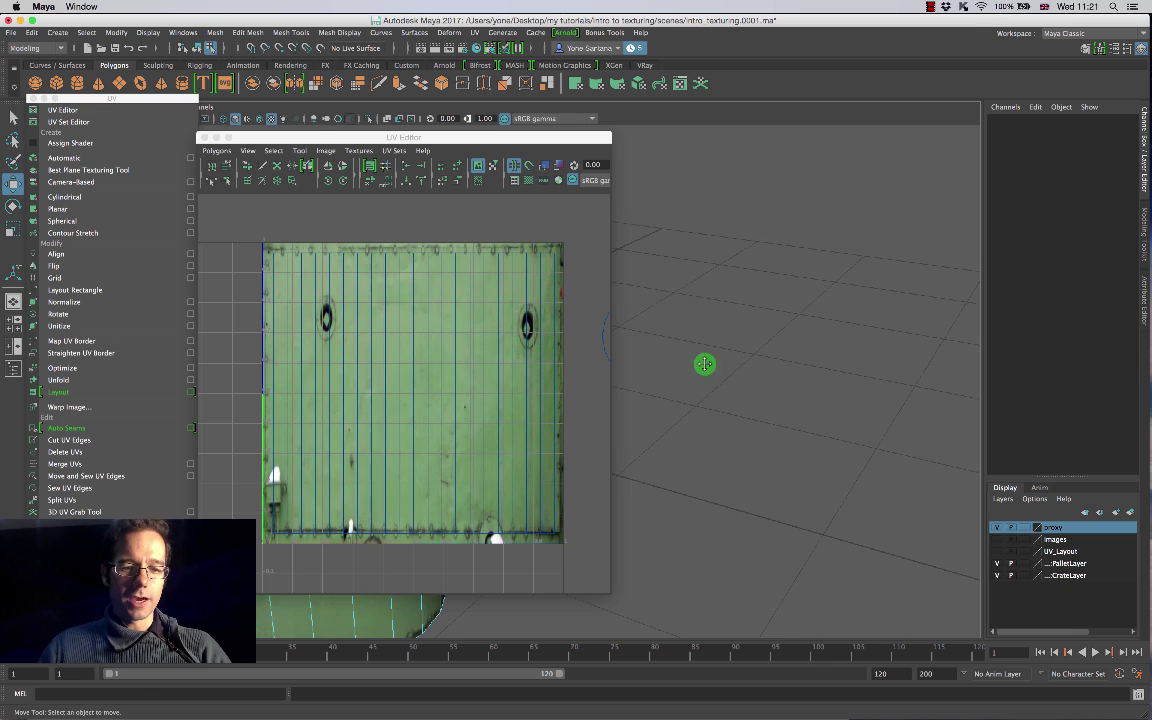
pyautogui.keyDown('alt'); pyautogui.moveTo(704, 365); pyautogui.dragTo(952, 330, button='middle'); pyautogui.keyUp('alt')
pyautogui.keyDown('alt'); pyautogui.moveTo(952, 330); pyautogui.dragTo(686, 334); pyautogui.keyUp('alt')
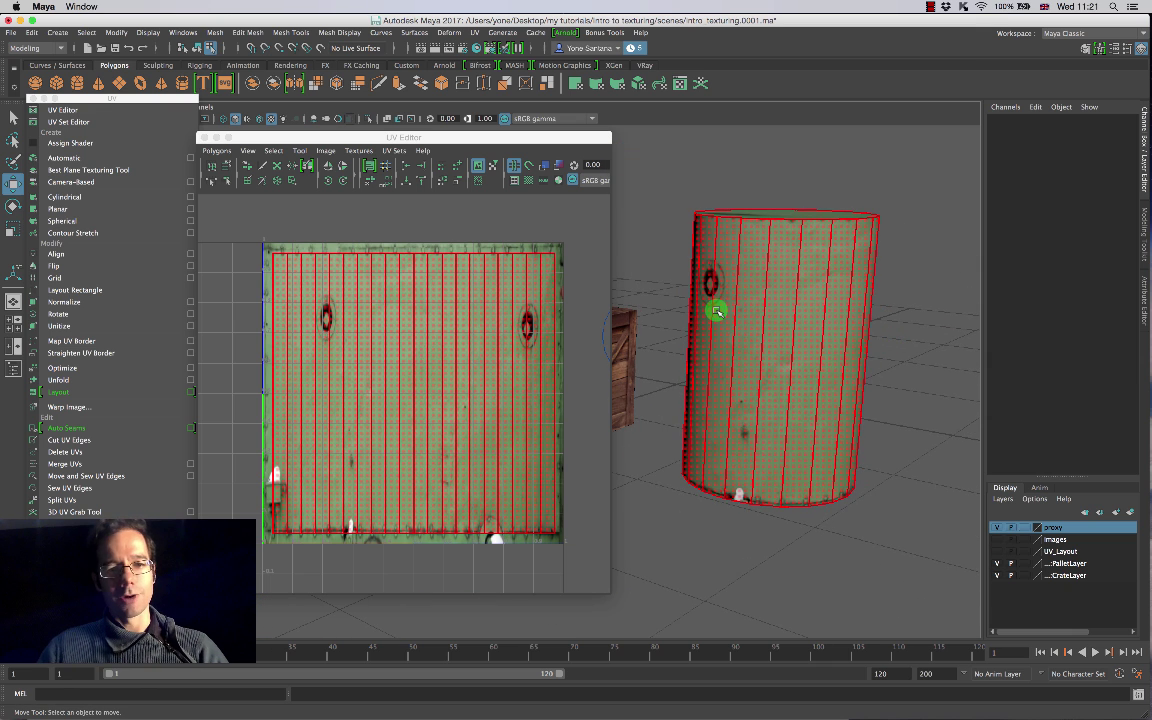
pyautogui.click(700, 291)
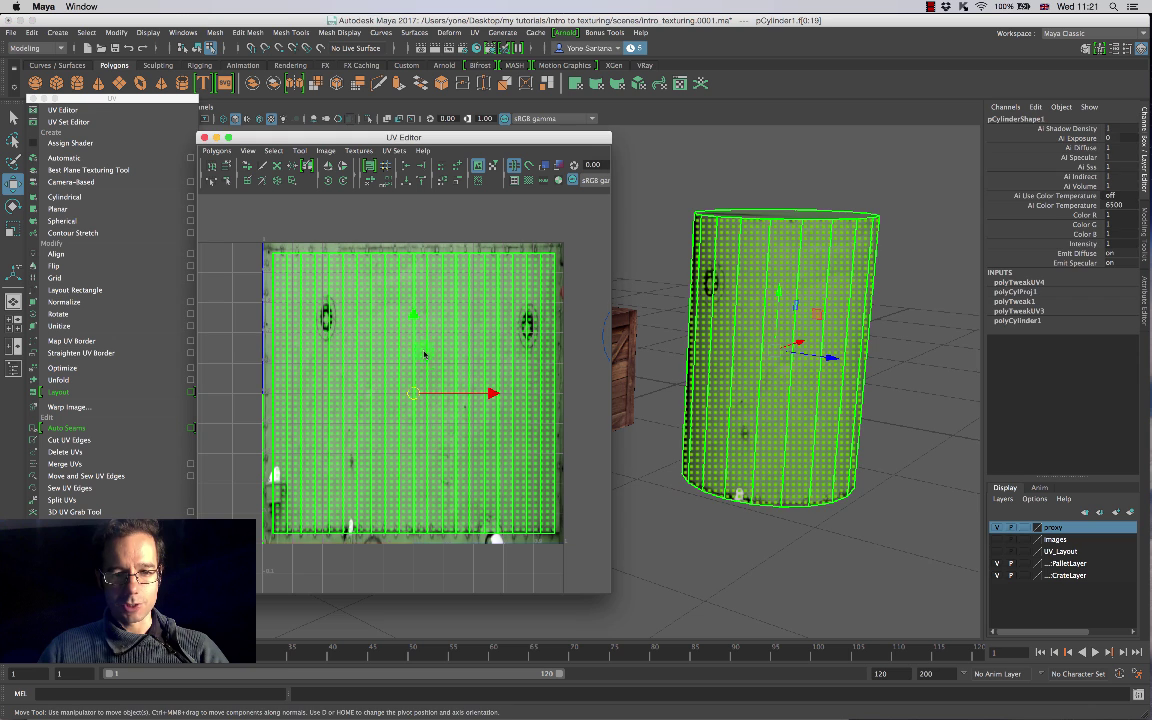
pyautogui.moveTo(412, 320); pyautogui.dragTo(414, 311)
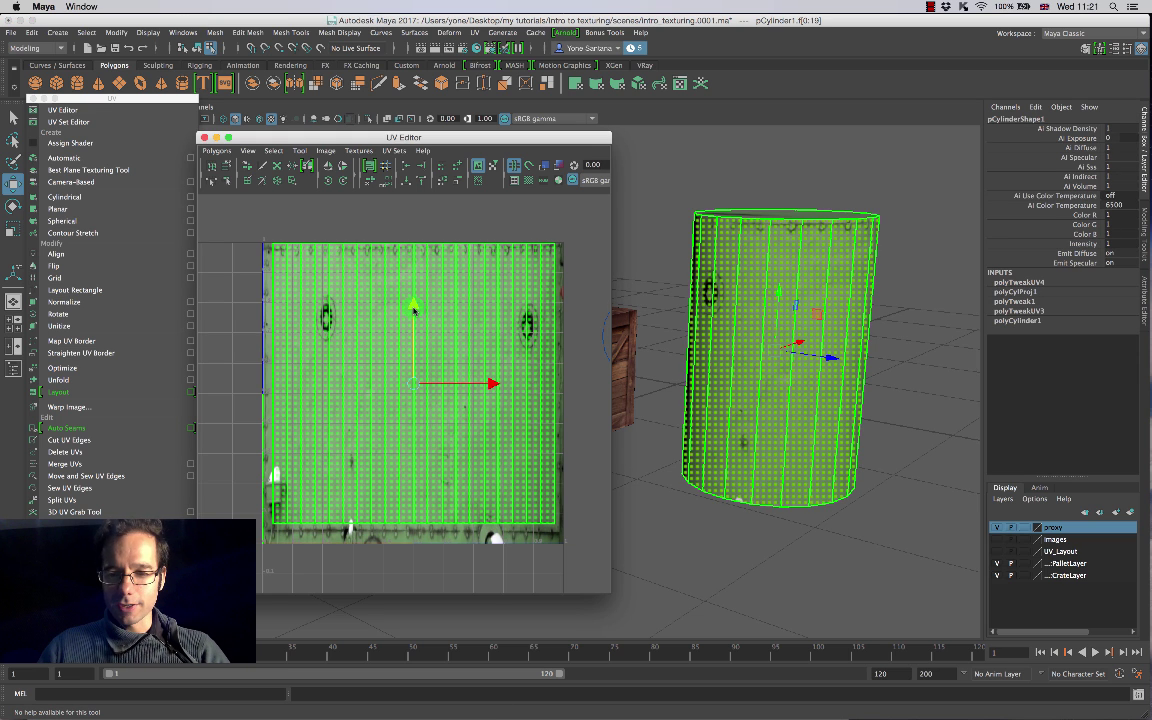
pyautogui.click(931, 260)
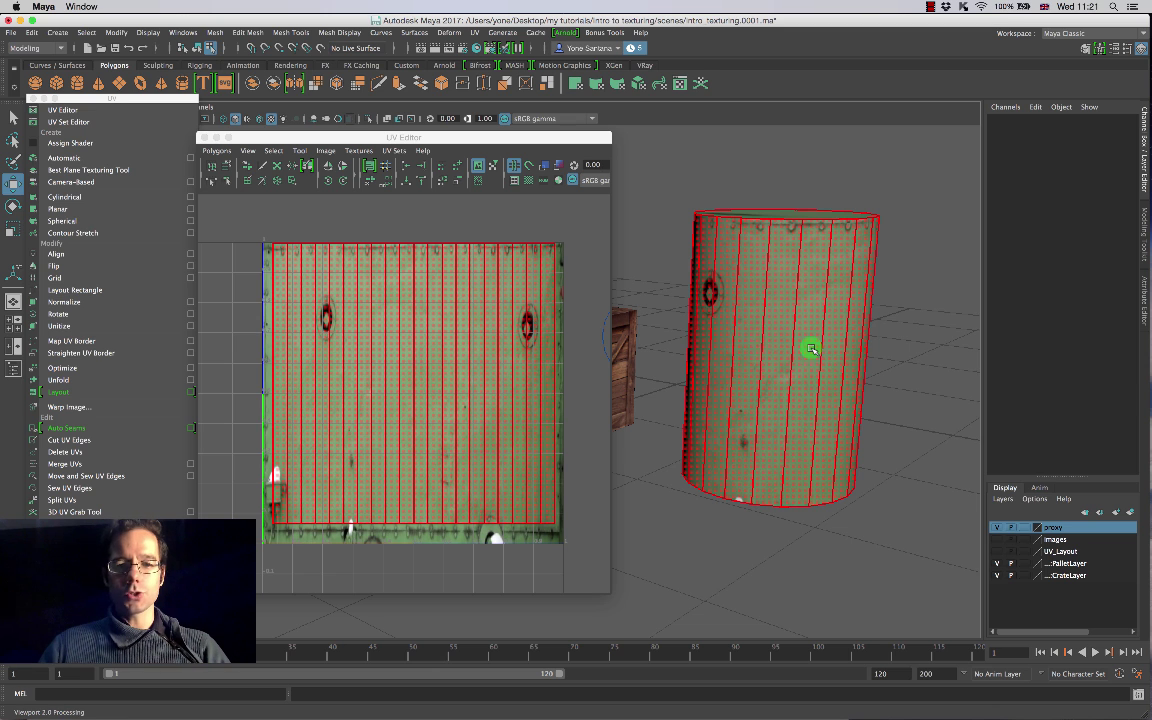
# Step: Move both round cap shells together horizontally onto the plain middle area of the metal texture
pyautogui.scroll(-5, 590, 348)
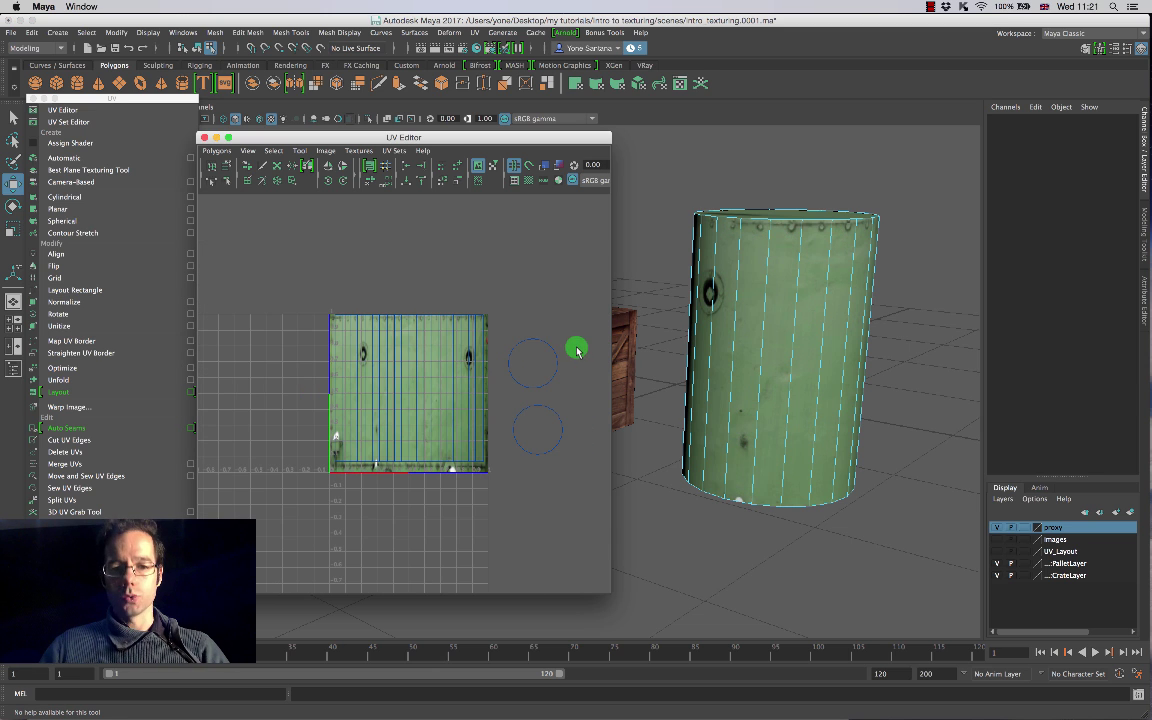
pyautogui.click(546, 423)
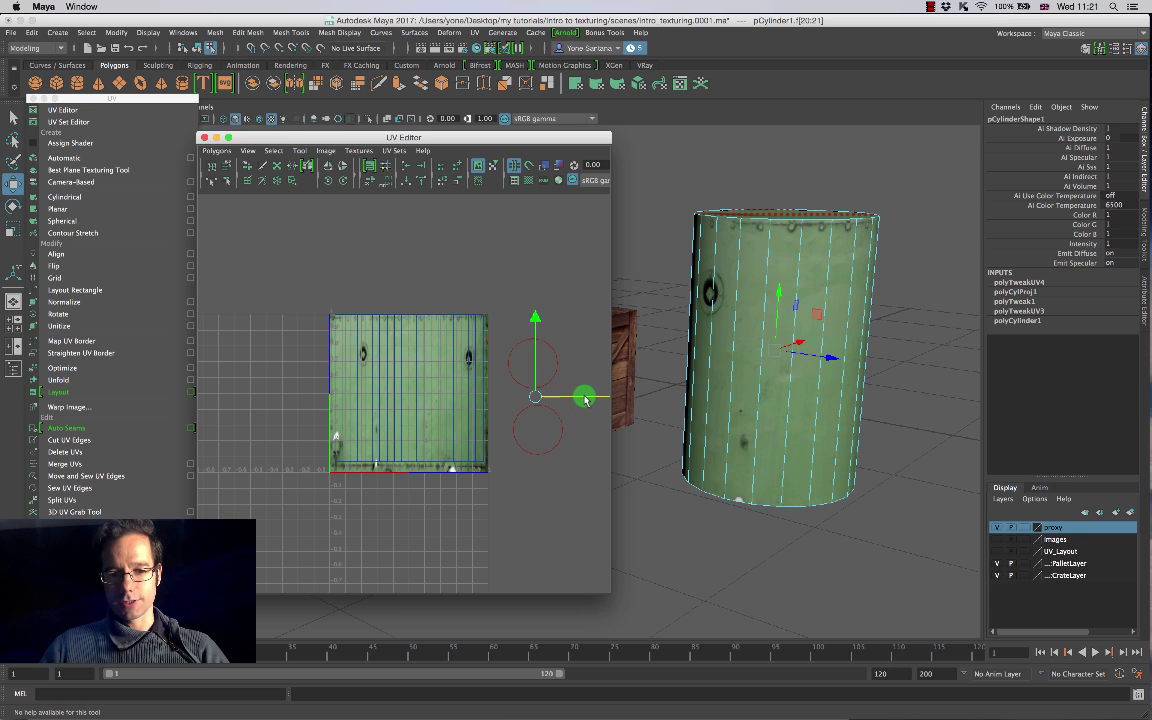
pyautogui.moveTo(586, 398); pyautogui.dragTo(468, 397)
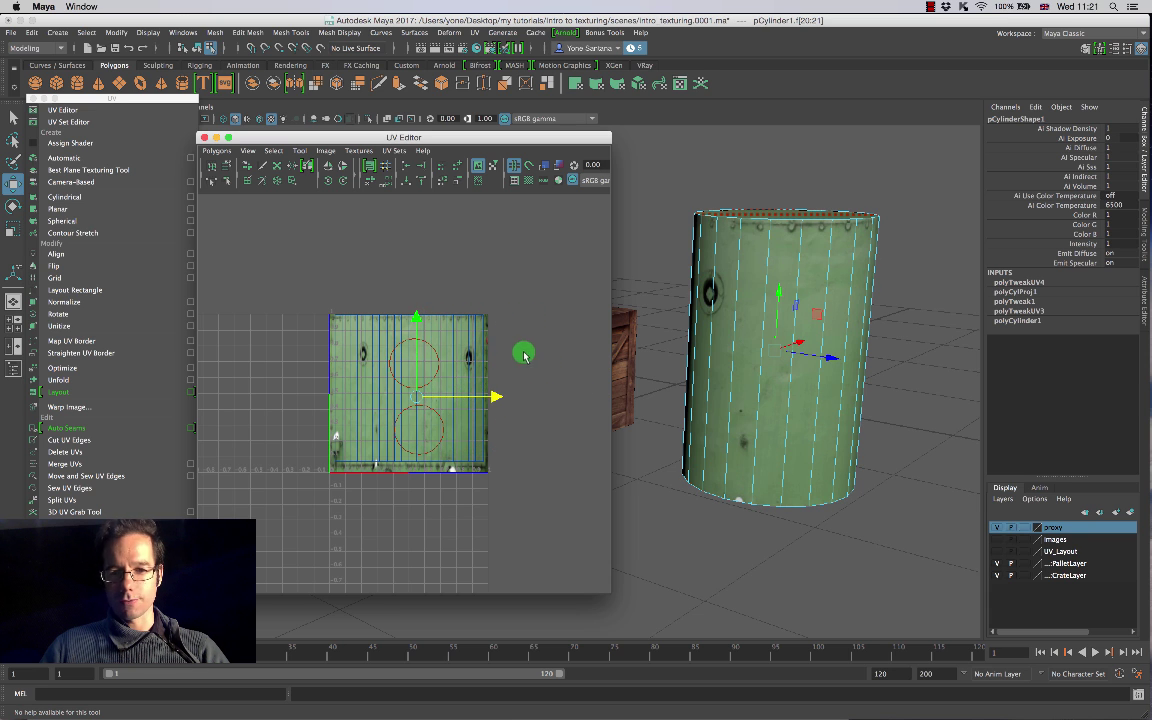
pyautogui.click(888, 354)
pyautogui.keyDown('alt'); pyautogui.moveTo(890, 352); pyautogui.dragTo(897, 370); pyautogui.keyUp('alt')
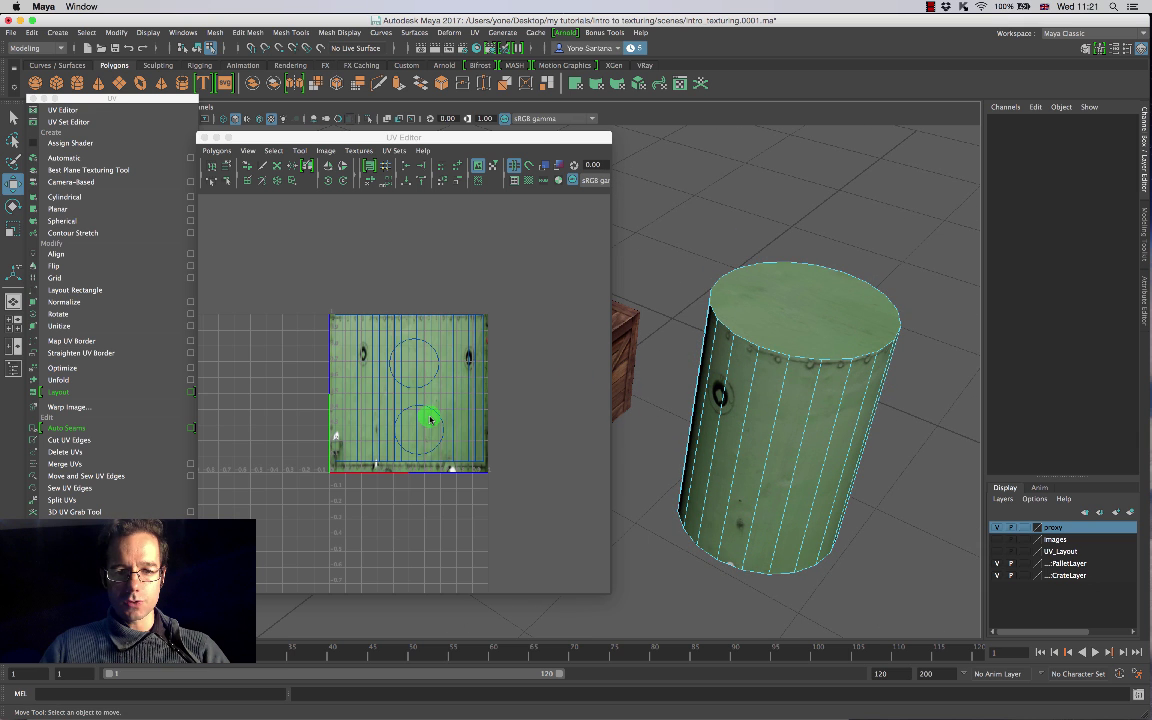
# Step: Check which round shell belongs to each end of the cylinder by selecting the bottom and top cap faces in turn
pyautogui.click(764, 315)
pyautogui.keyDown('alt'); pyautogui.moveTo(823, 491); pyautogui.dragTo(828, 391); pyautogui.keyUp('alt')
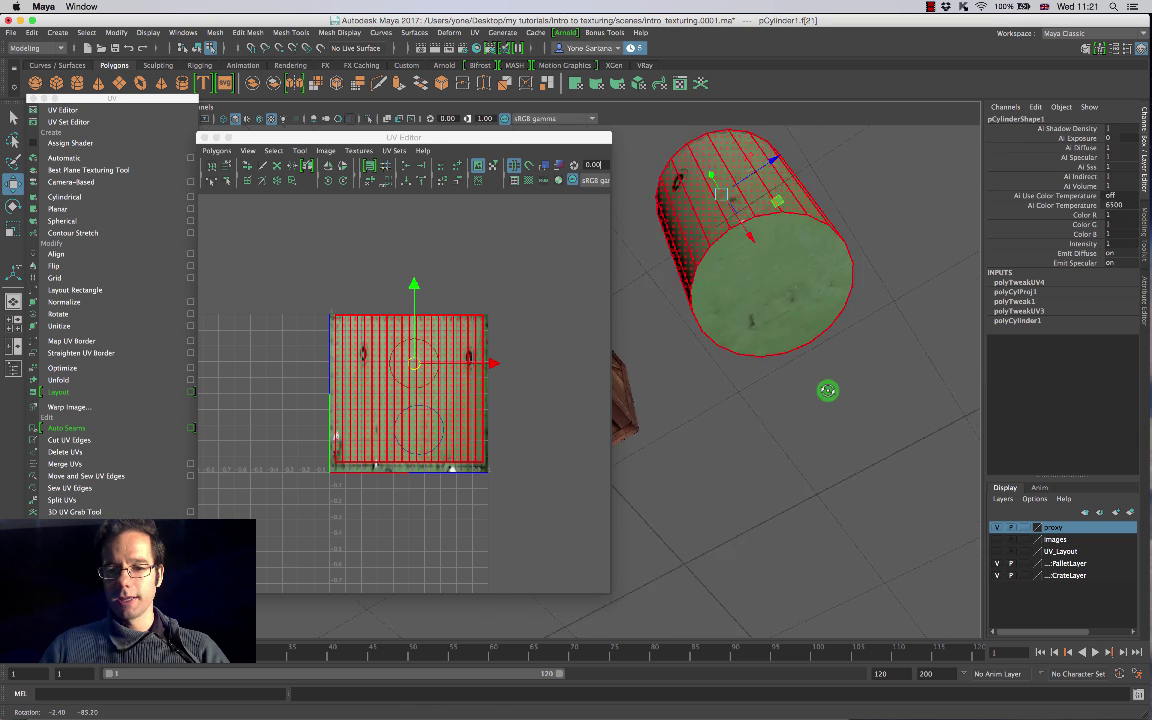
pyautogui.click(791, 275)
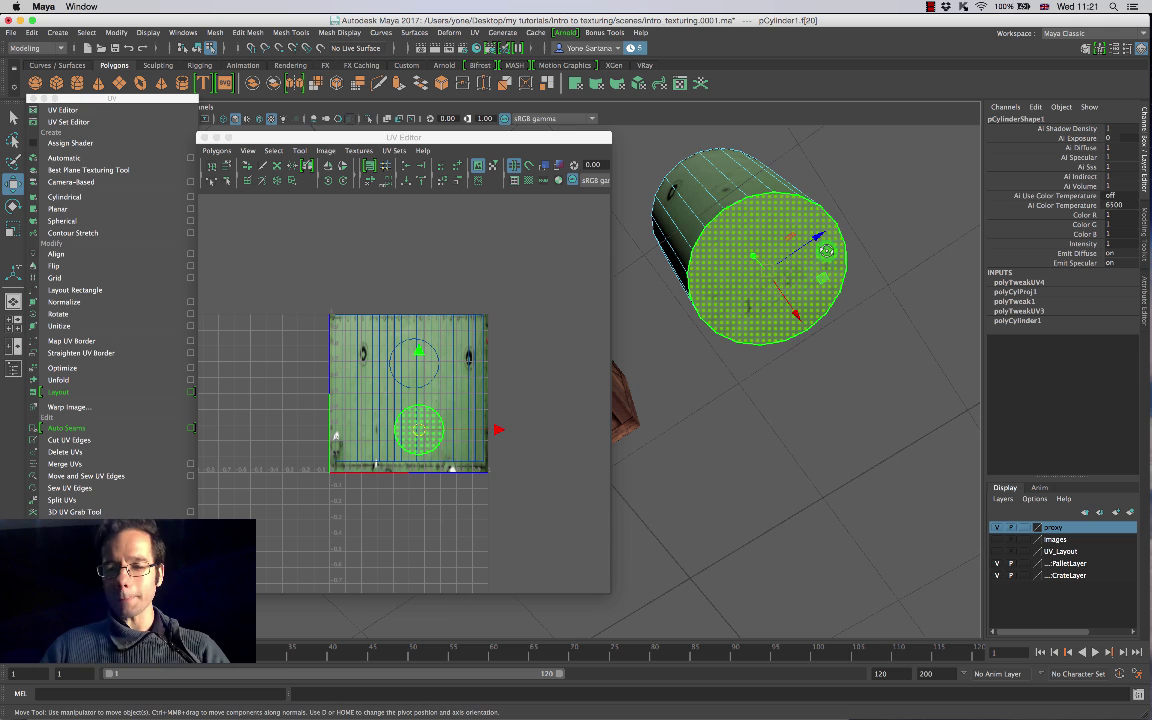
pyautogui.keyDown('alt'); pyautogui.moveTo(825, 251); pyautogui.dragTo(765, 305); pyautogui.keyUp('alt')
pyautogui.click(765, 303)
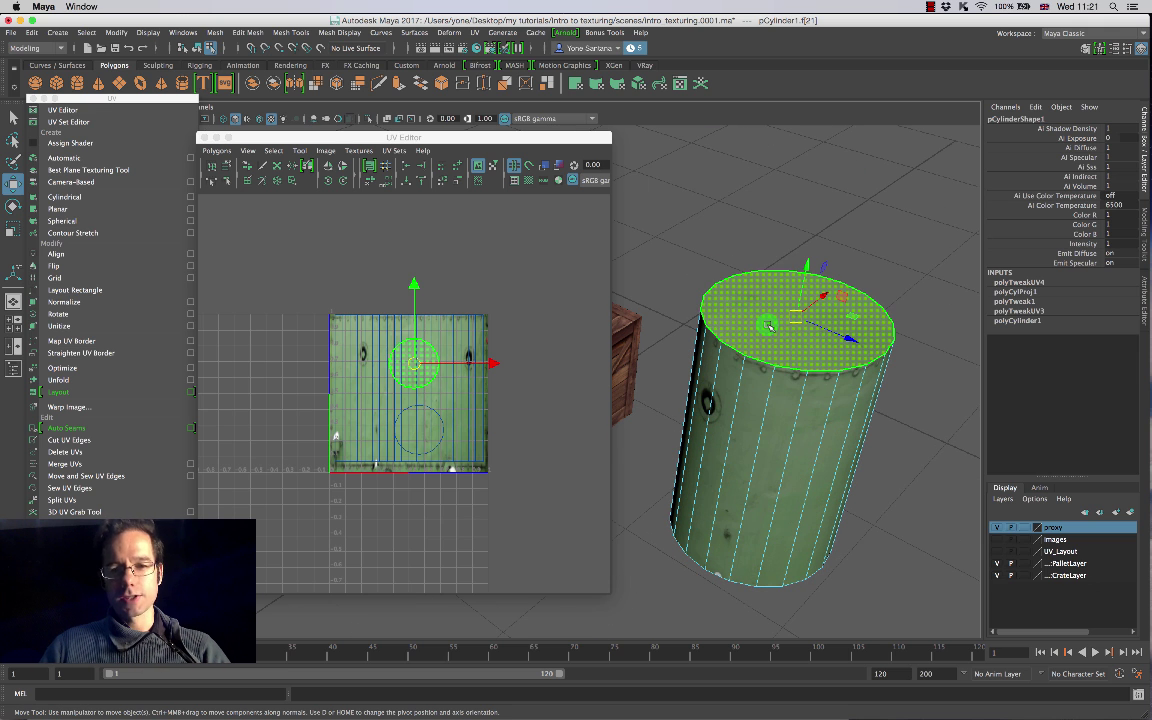
# Step: Move the top cap's round shell off the metal texture into the empty UV space to the right of the texture square
pyautogui.scroll(2, 826, 354)
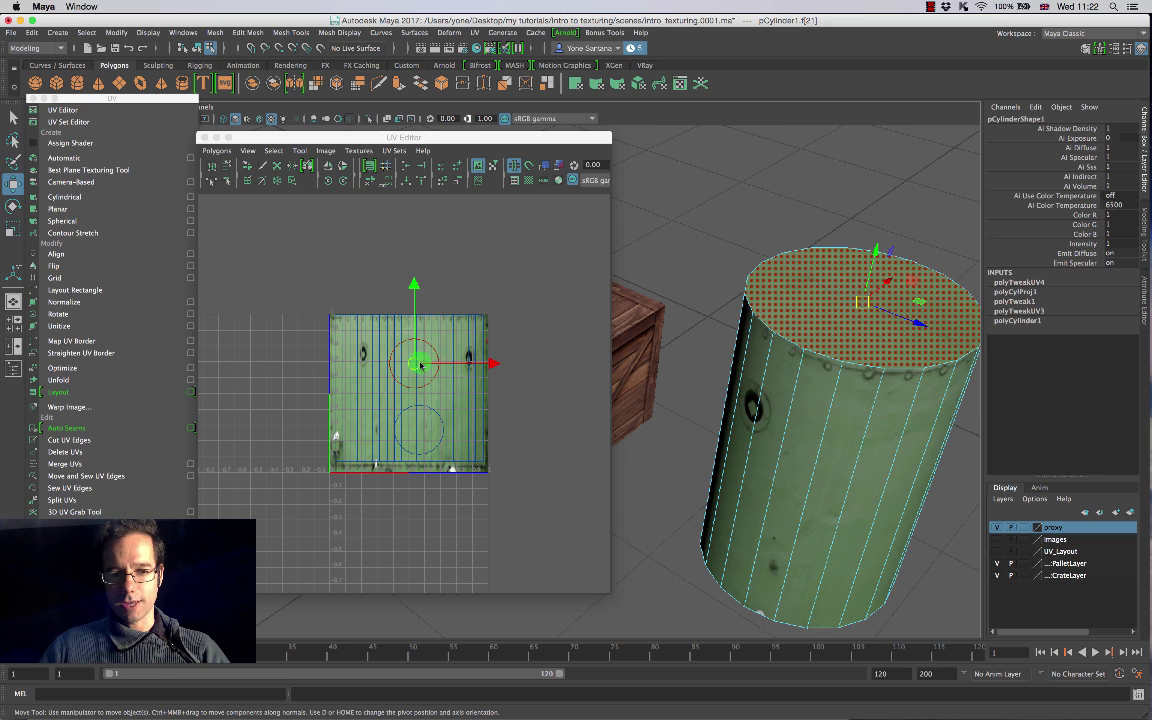
pyautogui.moveTo(420, 366); pyautogui.dragTo(549, 368)
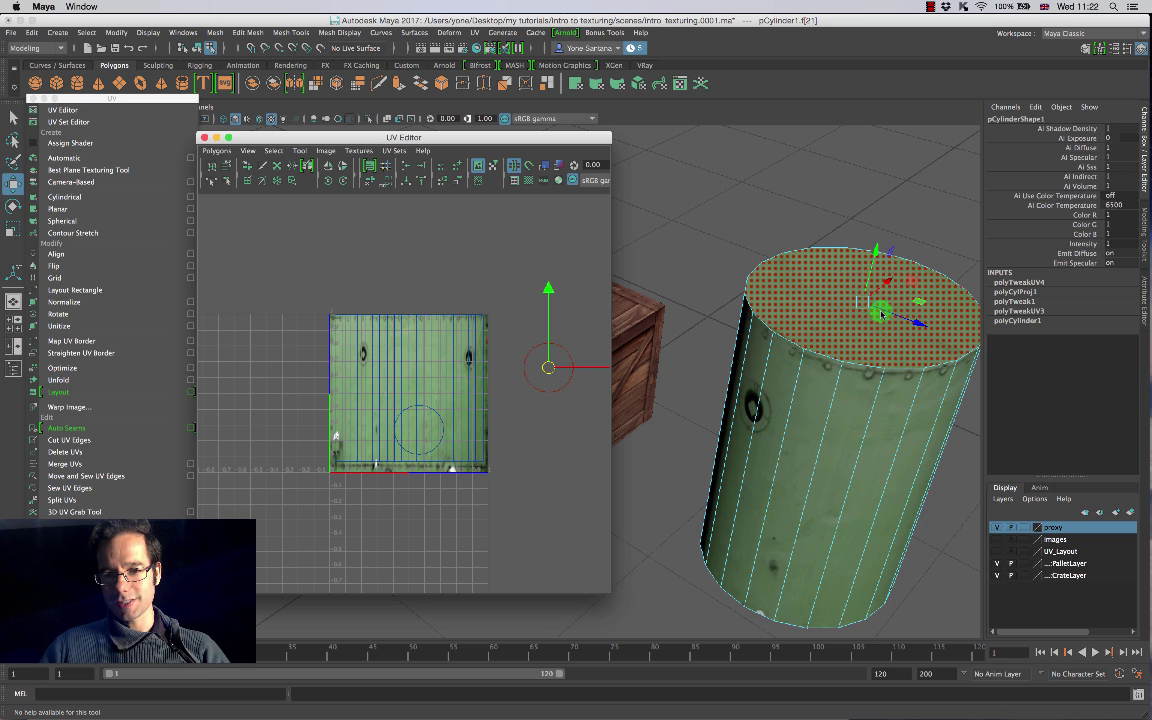
pyautogui.scroll(-2, 403, 393)
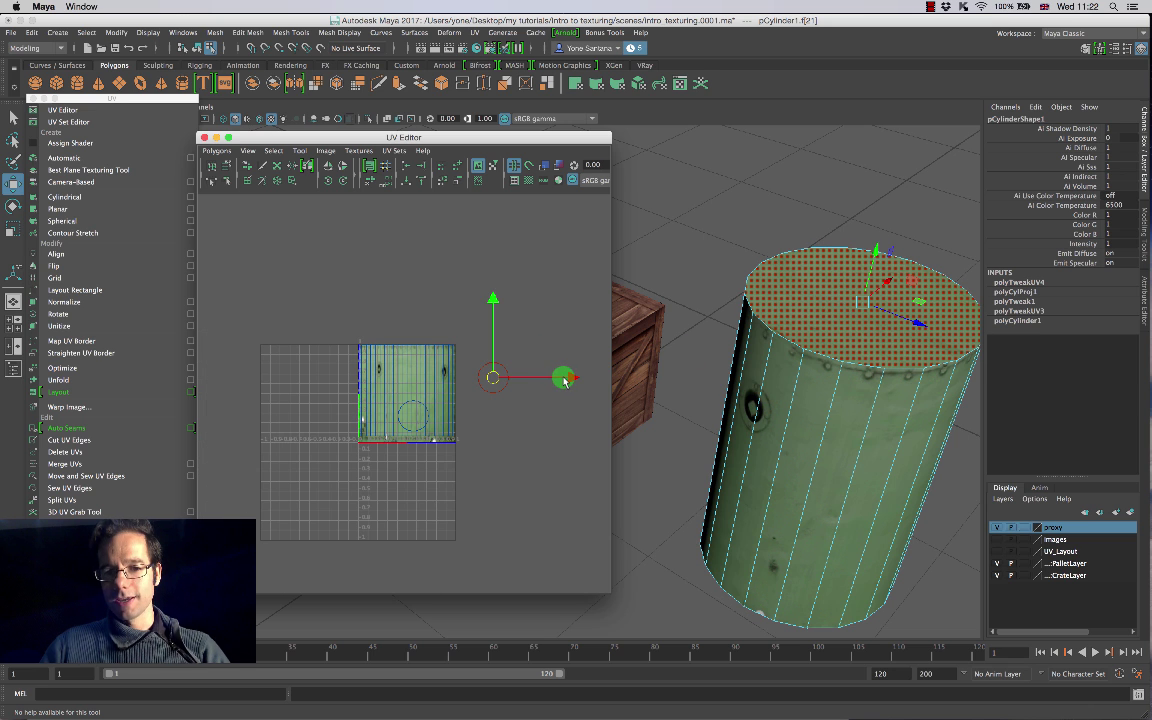
pyautogui.moveTo(565, 380)
pyautogui.mouseDown()
pyautogui.moveTo(727, 390)
pyautogui.moveTo(301, 383)
pyautogui.moveTo(370, 388)
pyautogui.moveTo(324, 373)
pyautogui.moveTo(504, 262)
pyautogui.moveTo(353, 407)
pyautogui.moveTo(461, 290)
pyautogui.moveTo(546, 400)
pyautogui.moveTo(576, 396)
pyautogui.mouseUp()
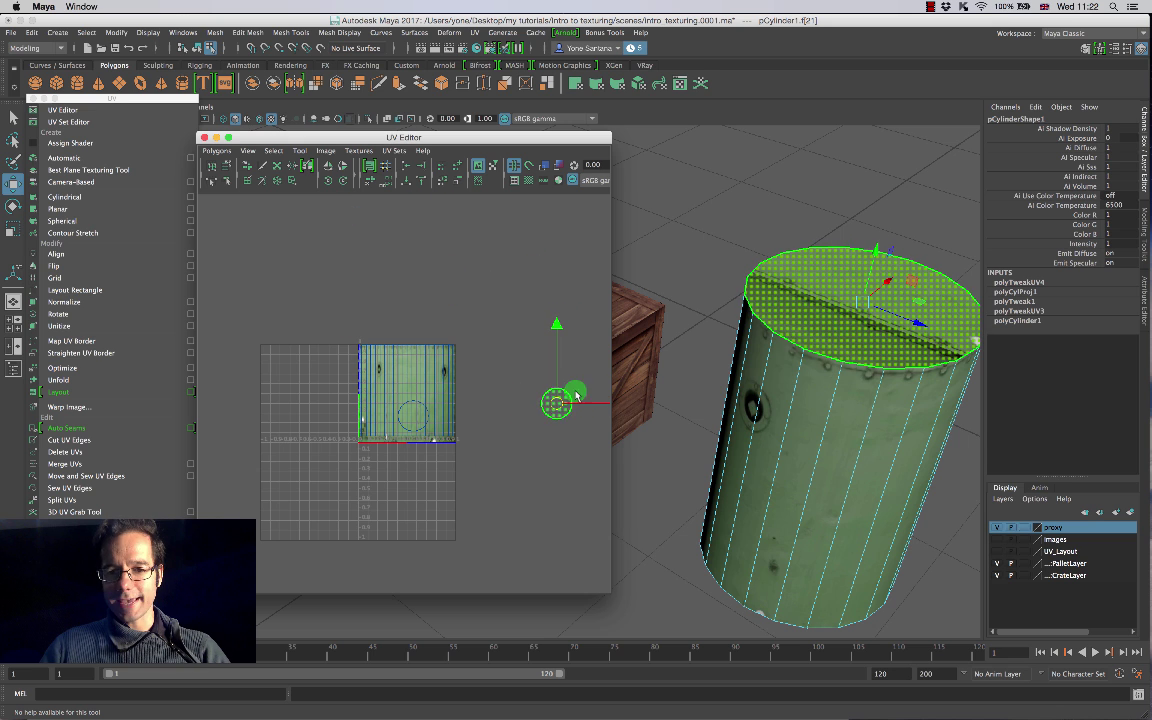
# Step: Using the checkered tile display as a temporary guide, place the top cap's shell inside the U2V1 tile, close beside the metal texture
pyautogui.click(531, 181)
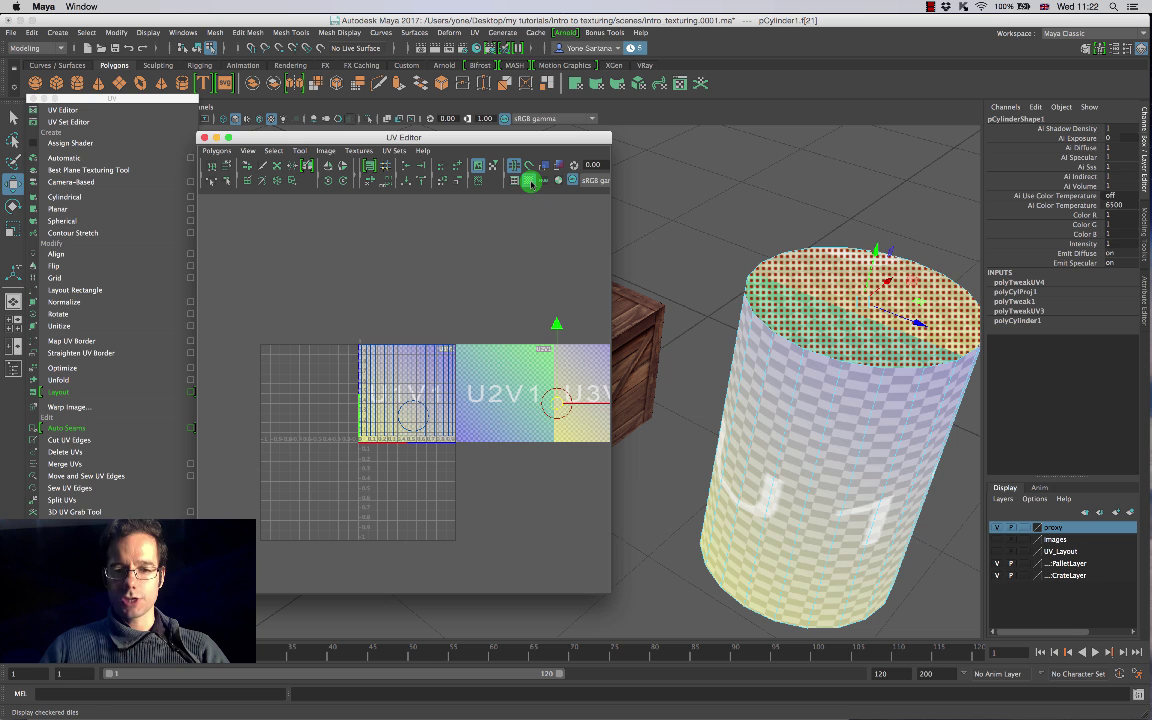
pyautogui.scroll(-2, 568, 403)
pyautogui.moveTo(533, 402); pyautogui.dragTo(505, 383)
pyautogui.click(399, 403)
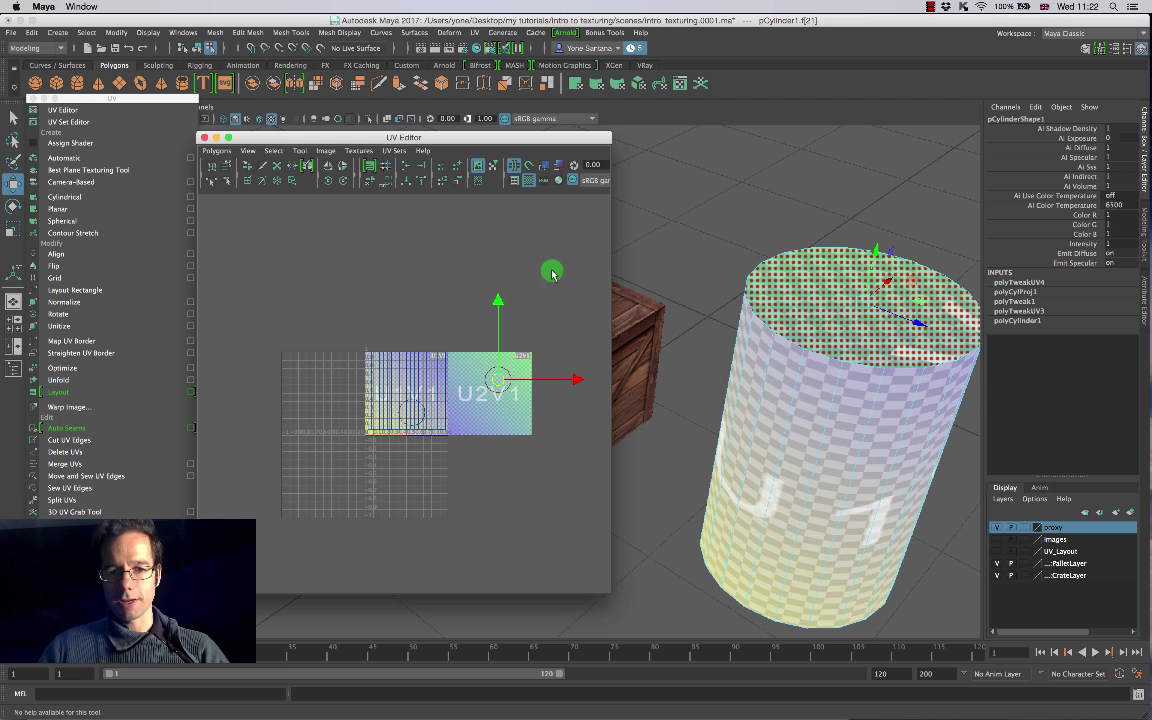
pyautogui.click(530, 182)
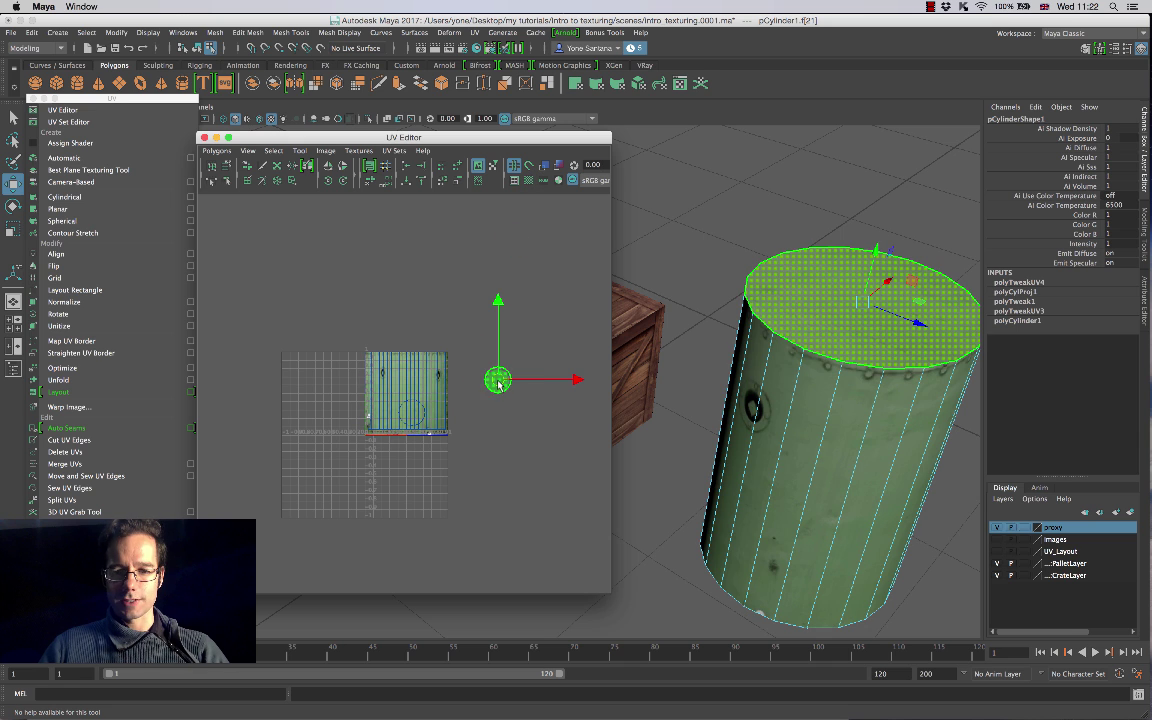
pyautogui.moveTo(499, 383); pyautogui.dragTo(477, 393)
pyautogui.scroll(4, 477, 393)
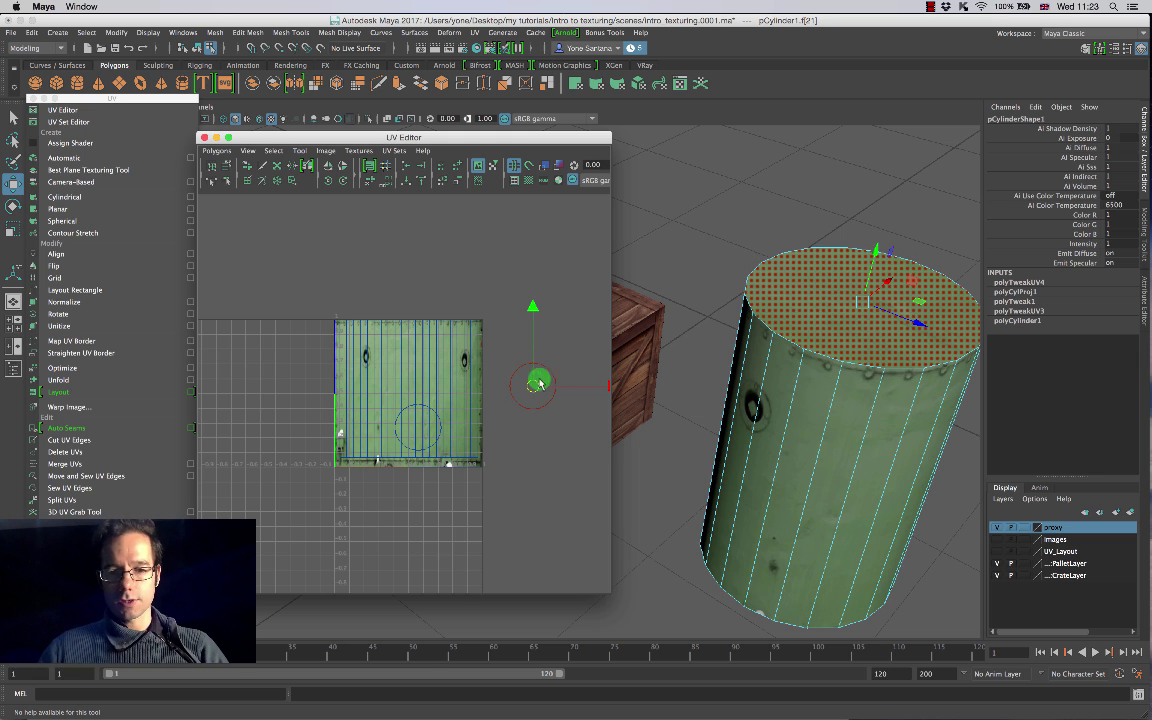
# Step: With the drum's top cap face selected, open the Hypershade, reposition its window higher and show the Drum_photos material's properties
pyautogui.click(806, 318)
pyautogui.click(841, 317)
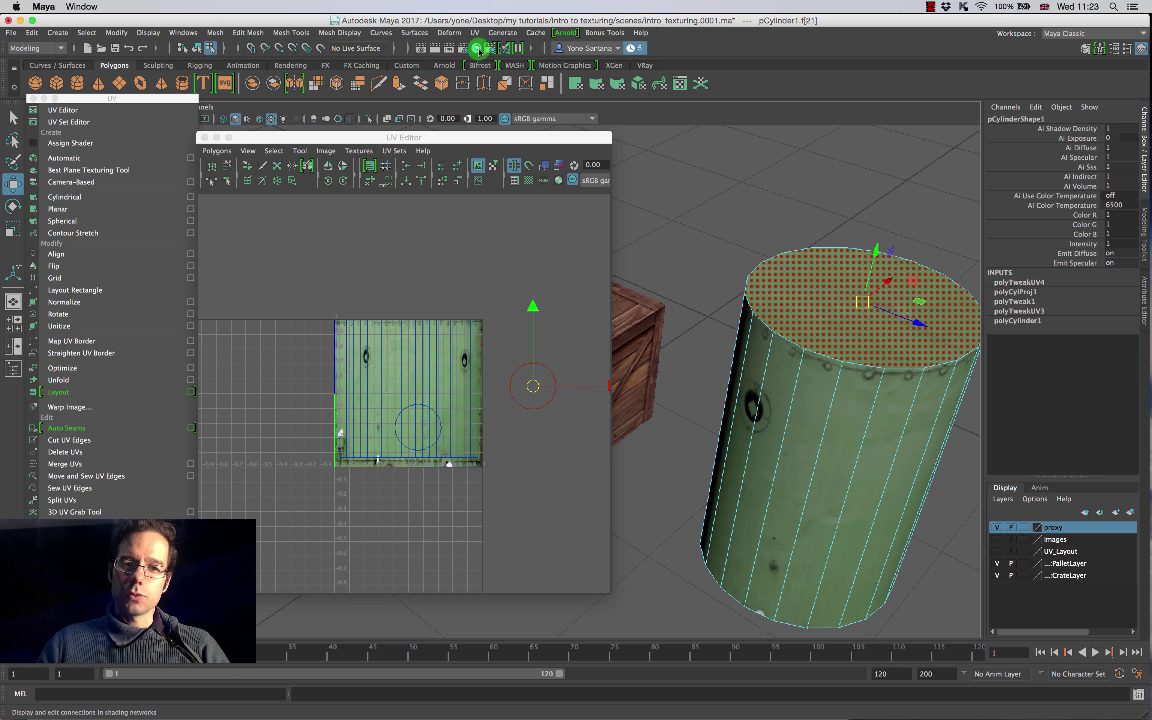
pyautogui.click(479, 55)
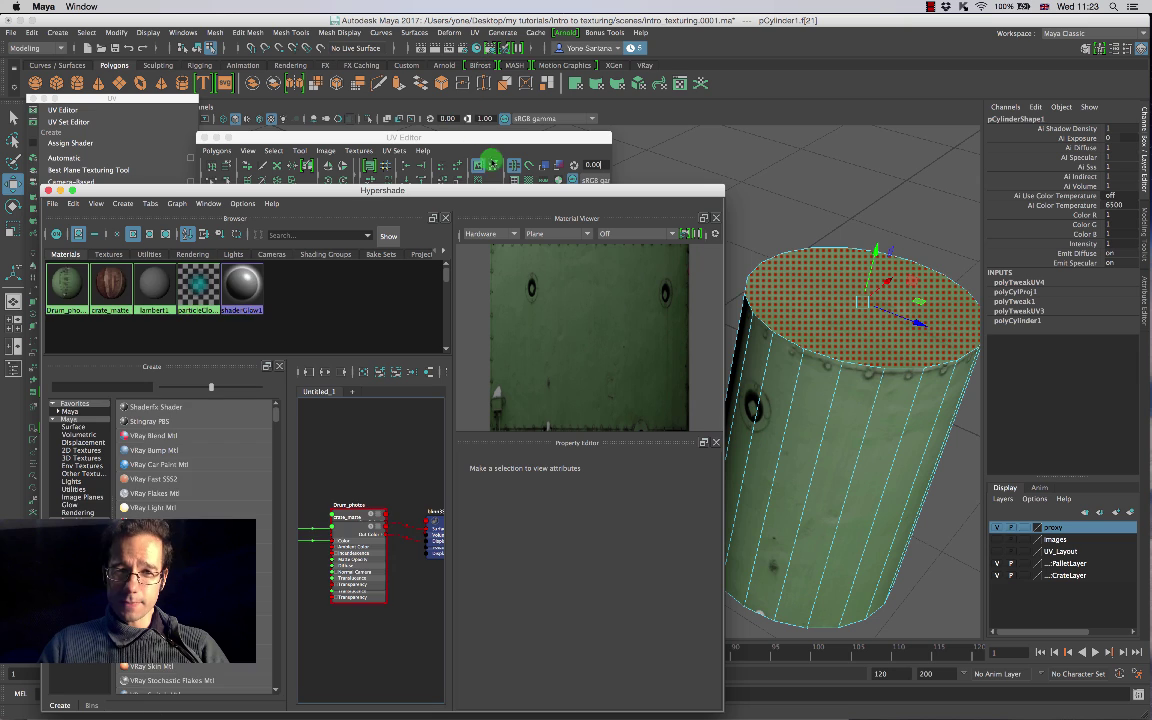
pyautogui.moveTo(479, 188); pyautogui.dragTo(508, 82)
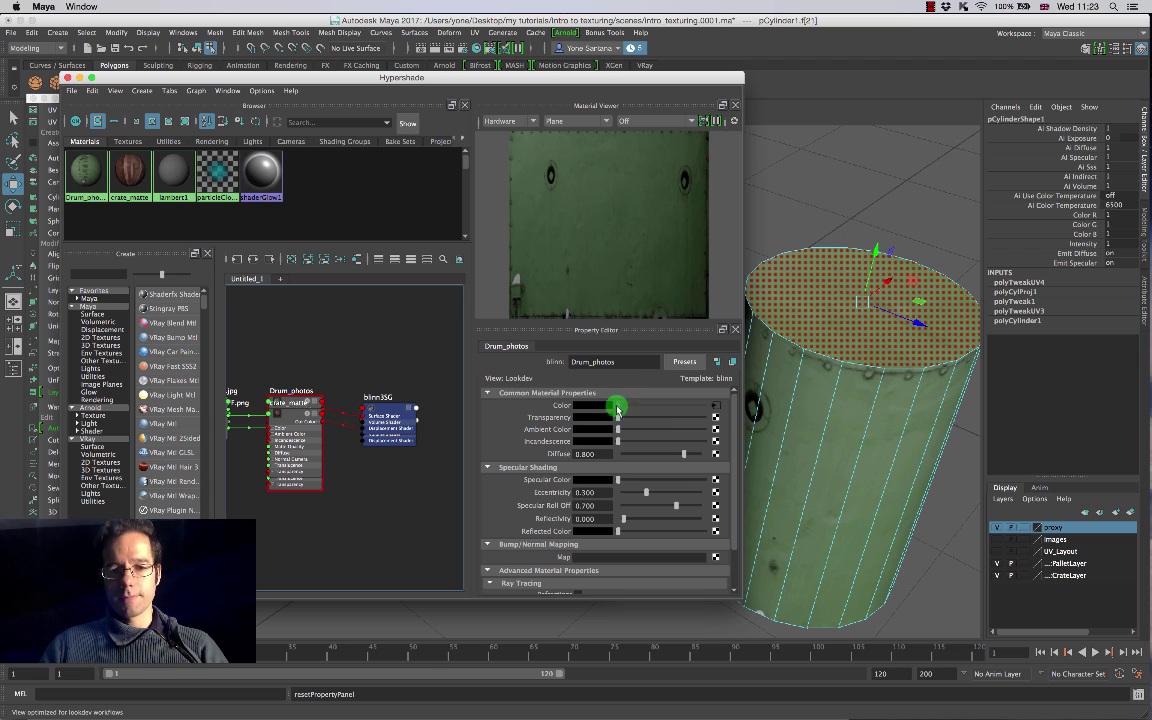
# Step: Rename the drum's blinn material as Drum_photos_side
pyautogui.click(625, 358)
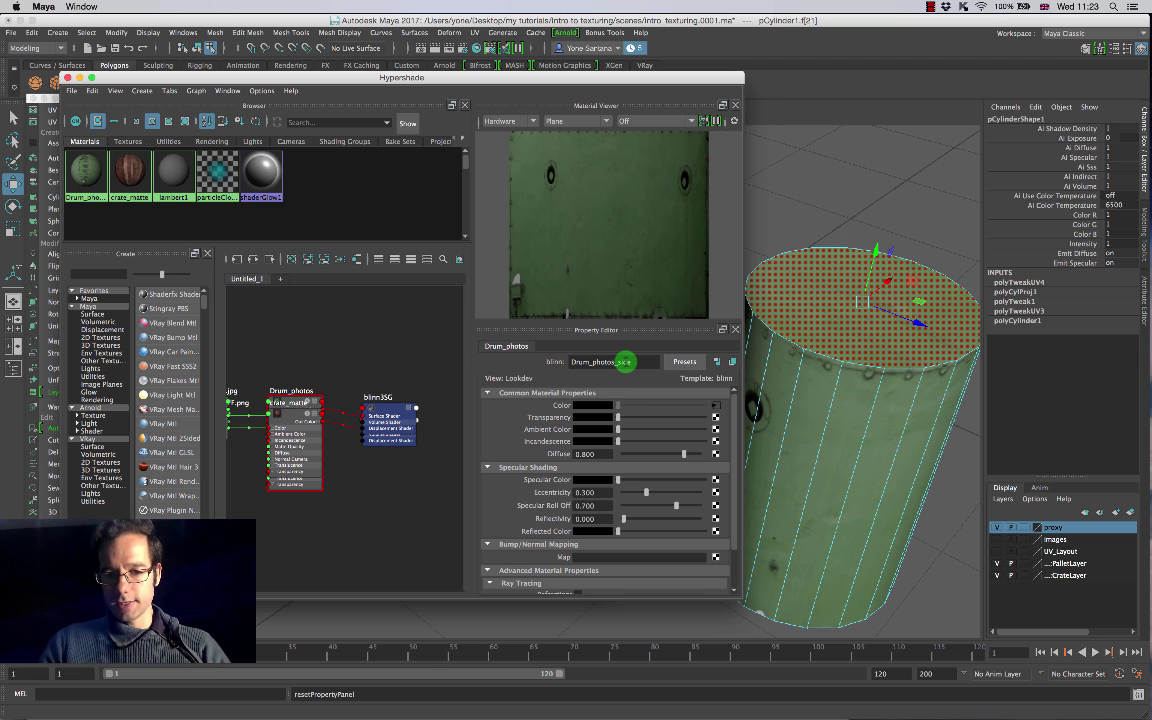
pyautogui.press('Return')
pyautogui.keyDown('alt'); pyautogui.moveTo(821, 534); pyautogui.dragTo(838, 478); pyautogui.keyUp('alt')
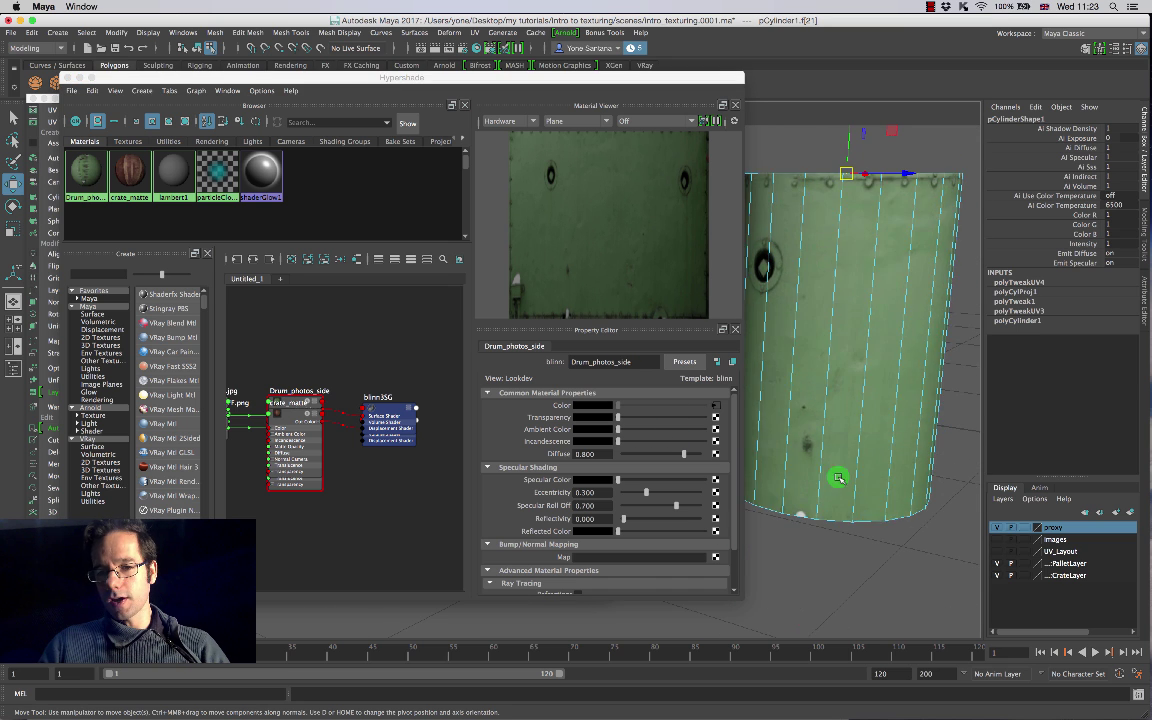
pyautogui.keyDown('alt'); pyautogui.moveTo(859, 280); pyautogui.dragTo(862, 312); pyautogui.keyUp('alt')
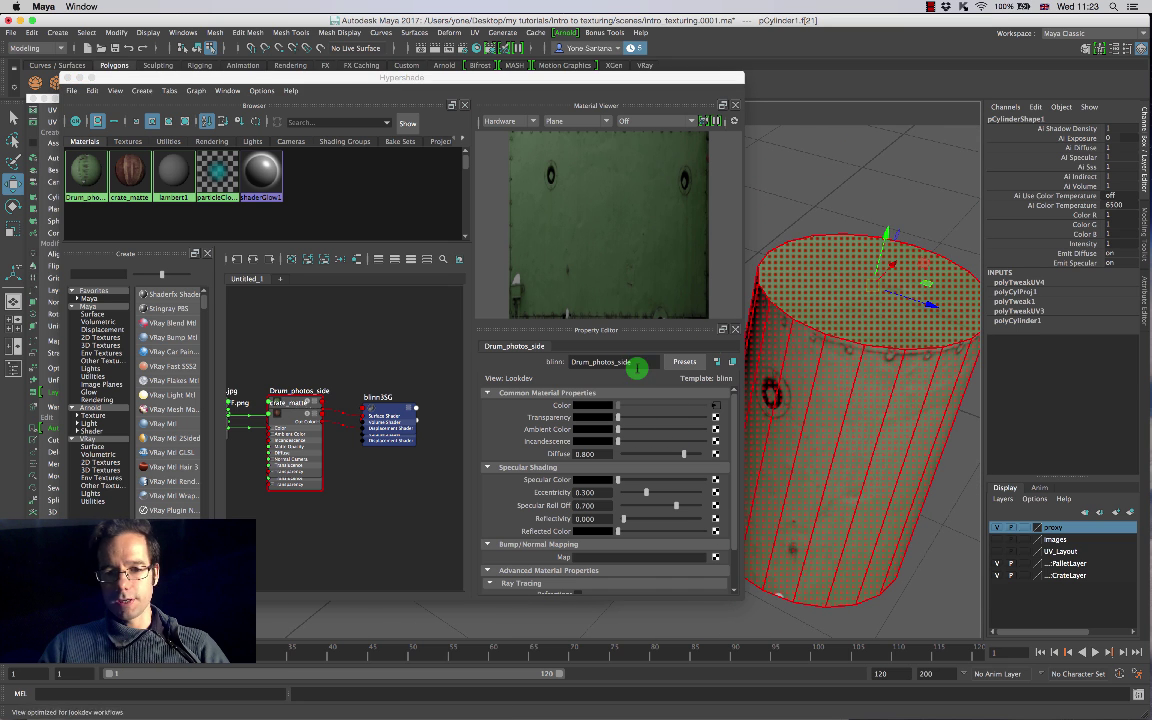
pyautogui.moveTo(635, 365); pyautogui.dragTo(580, 357)
pyautogui.moveTo(655, 363); pyautogui.dragTo(565, 365)
pyautogui.click(570, 363)
pyautogui.click(645, 362)
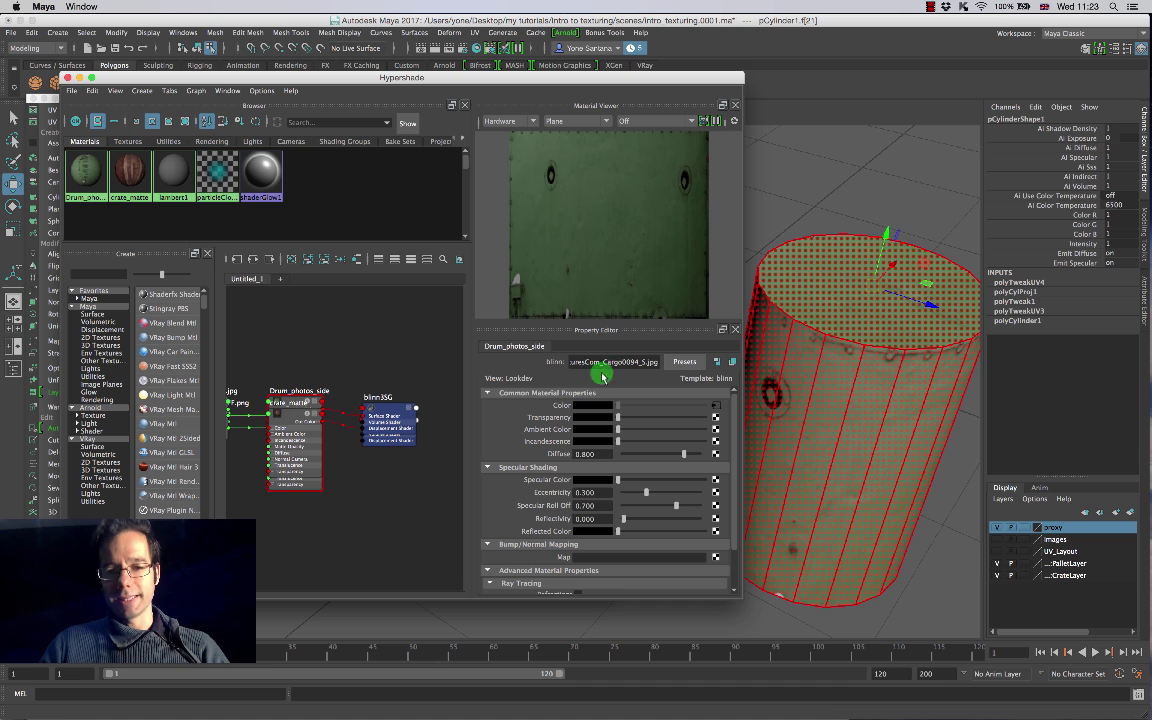
# Step: Duplicate the Drum_photos_side material and place the copy's node directly above the original in the graph
pyautogui.click(92, 171)
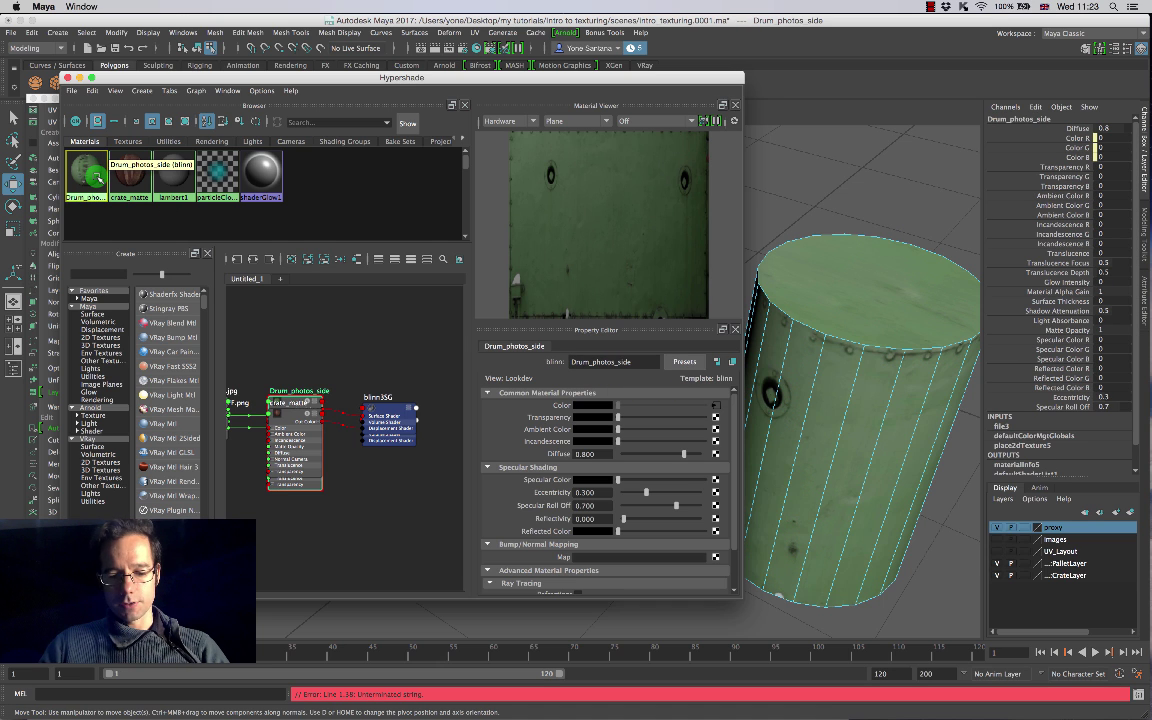
pyautogui.hotkey('ctrl', 'd')
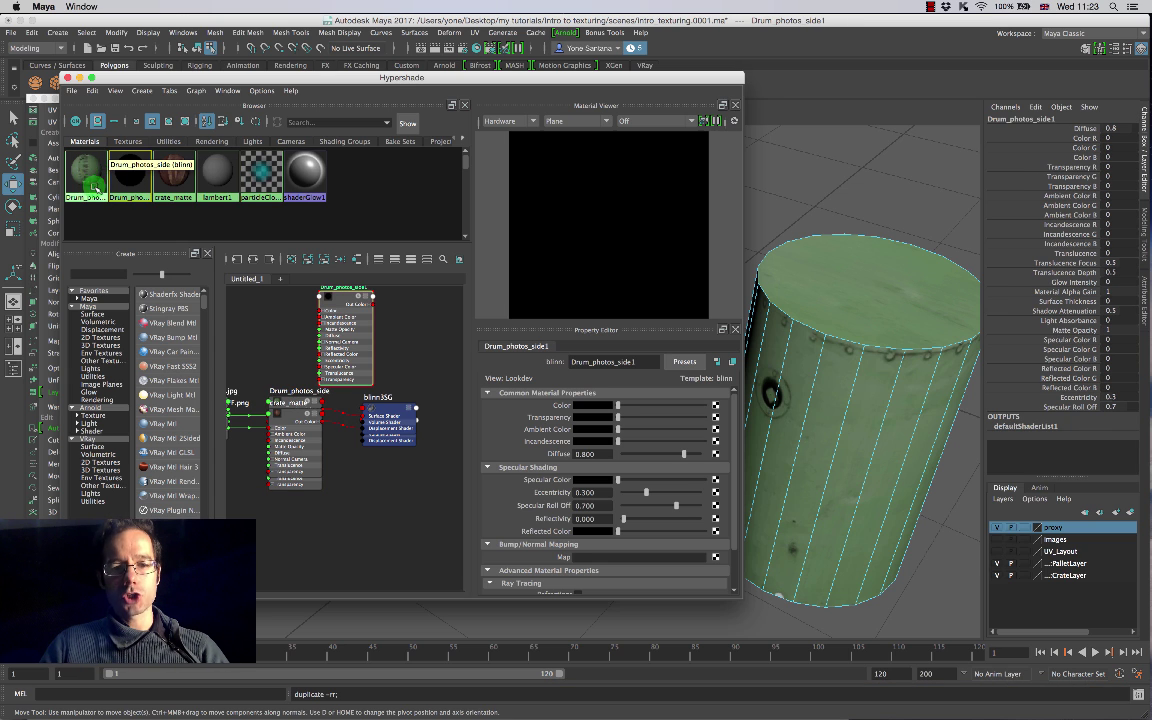
pyautogui.moveTo(87, 170); pyautogui.dragTo(586, 540, button='middle')
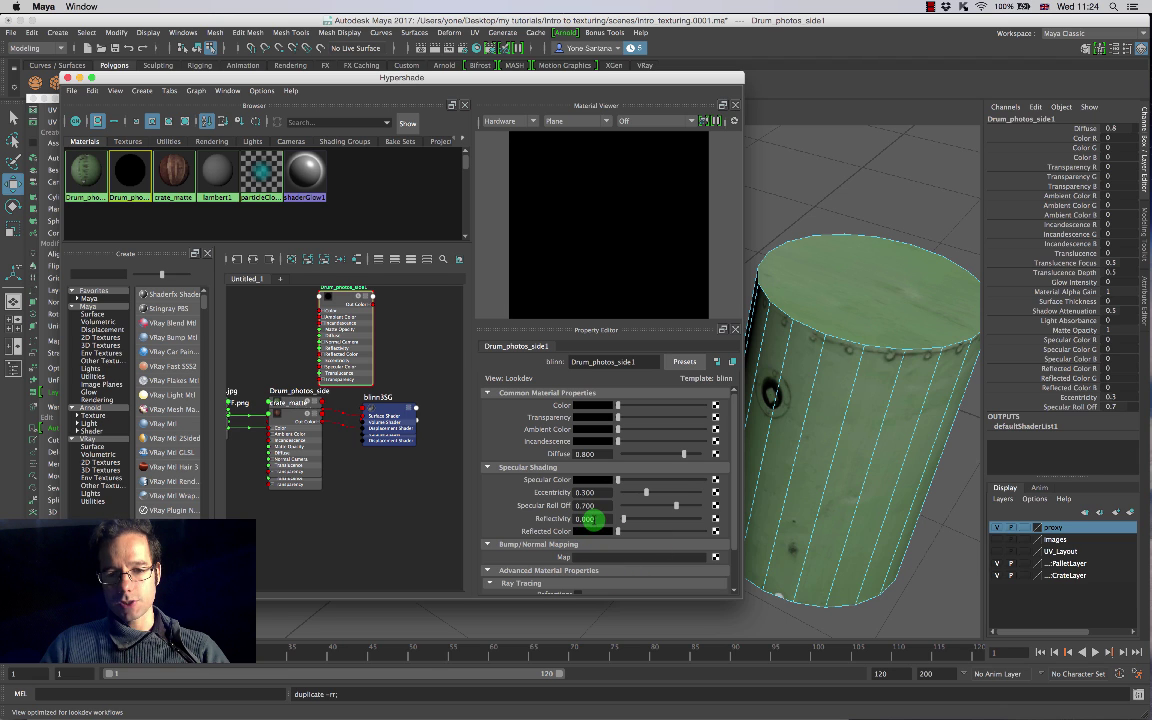
pyautogui.moveTo(607, 519); pyautogui.dragTo(214, 218, button='middle')
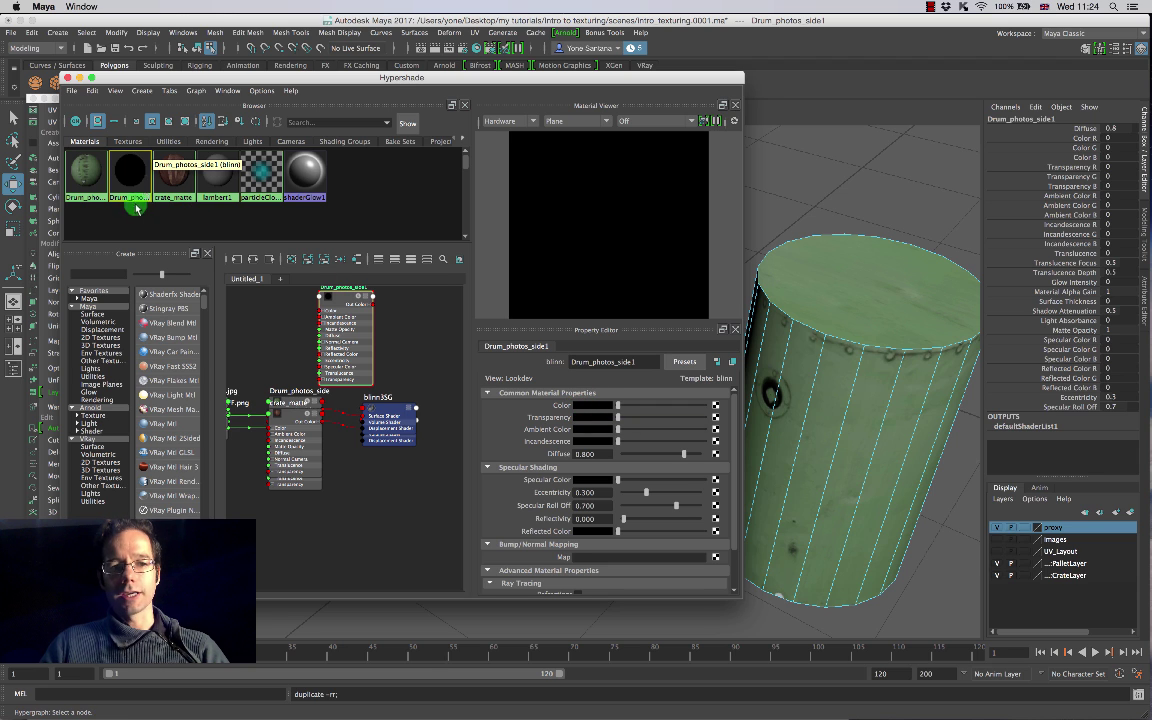
pyautogui.moveTo(349, 303); pyautogui.dragTo(302, 300)
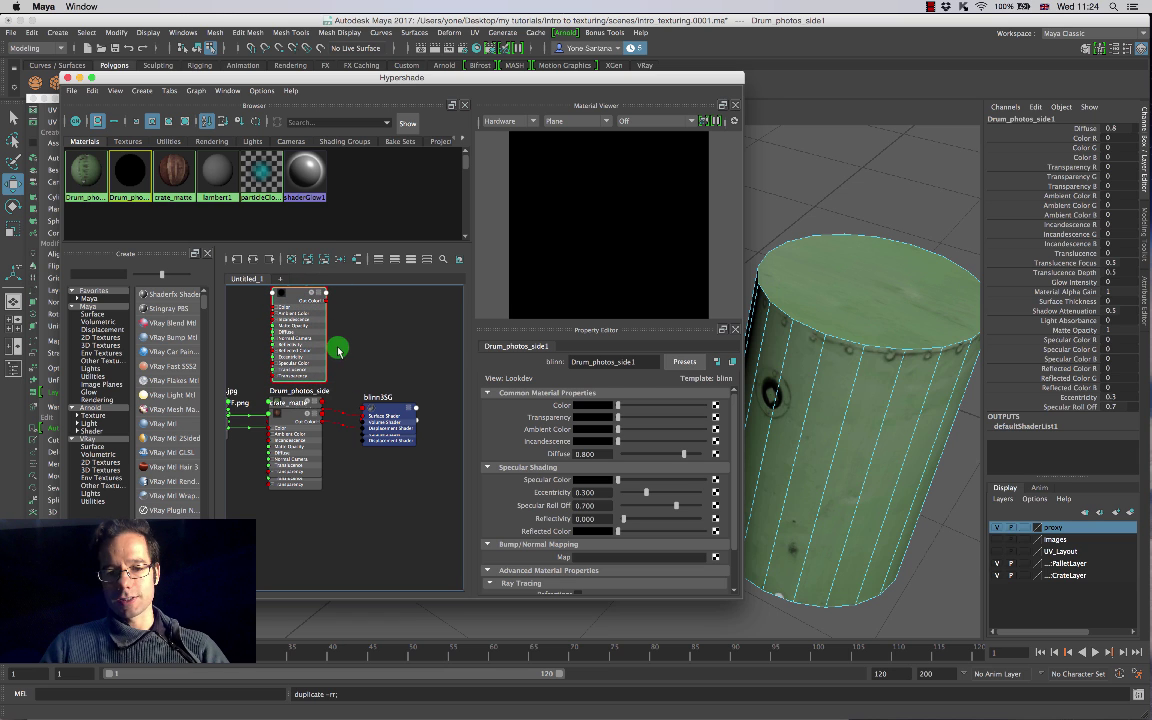
# Step: Connect a File texture to the duplicated material's Color and load _MG_3113_640.jpg from sourceimages as its image
pyautogui.click(716, 406)
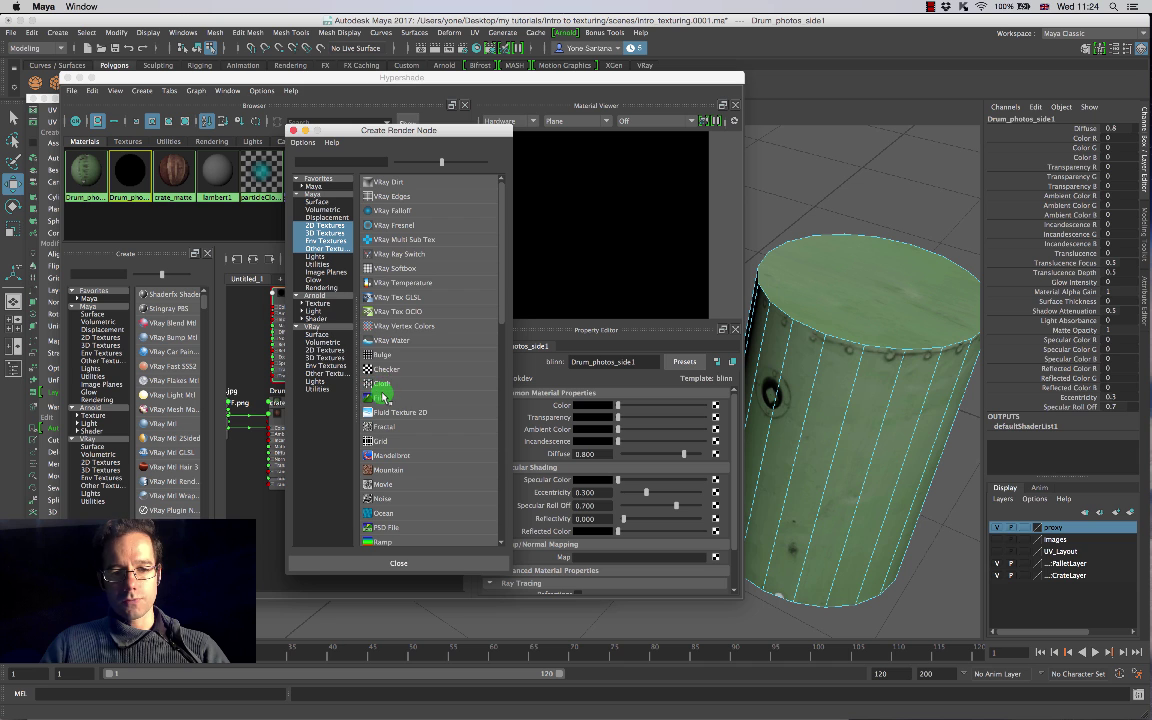
pyautogui.click(381, 397)
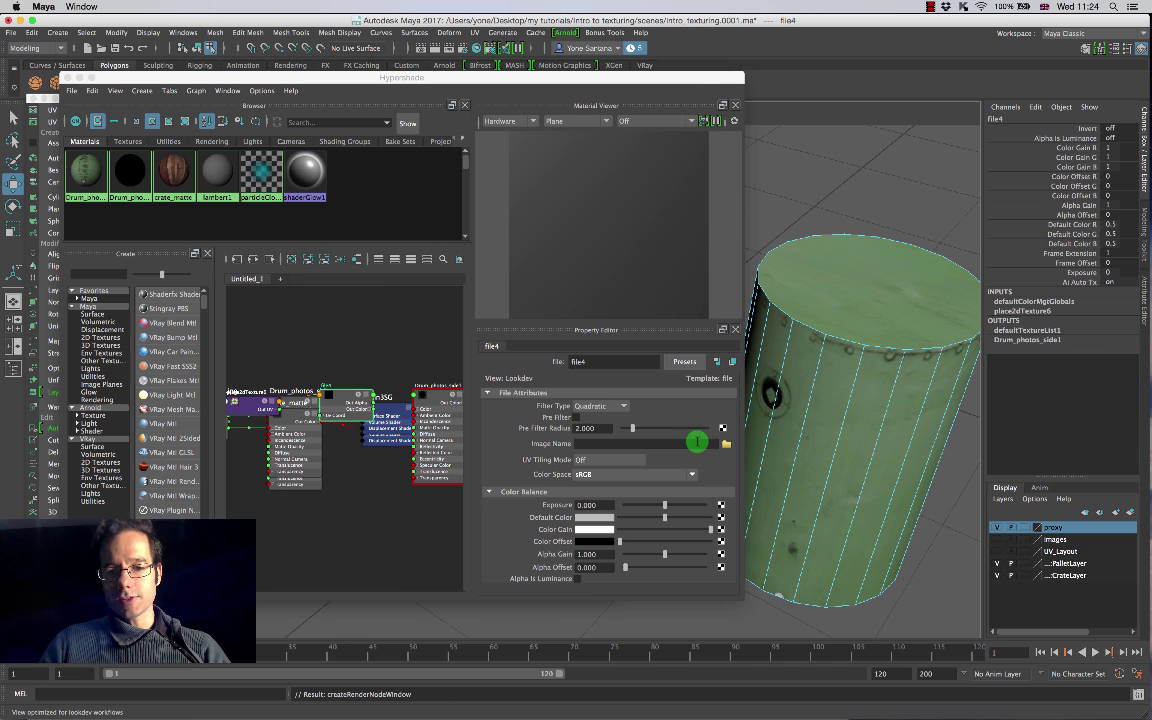
pyautogui.click(724, 444)
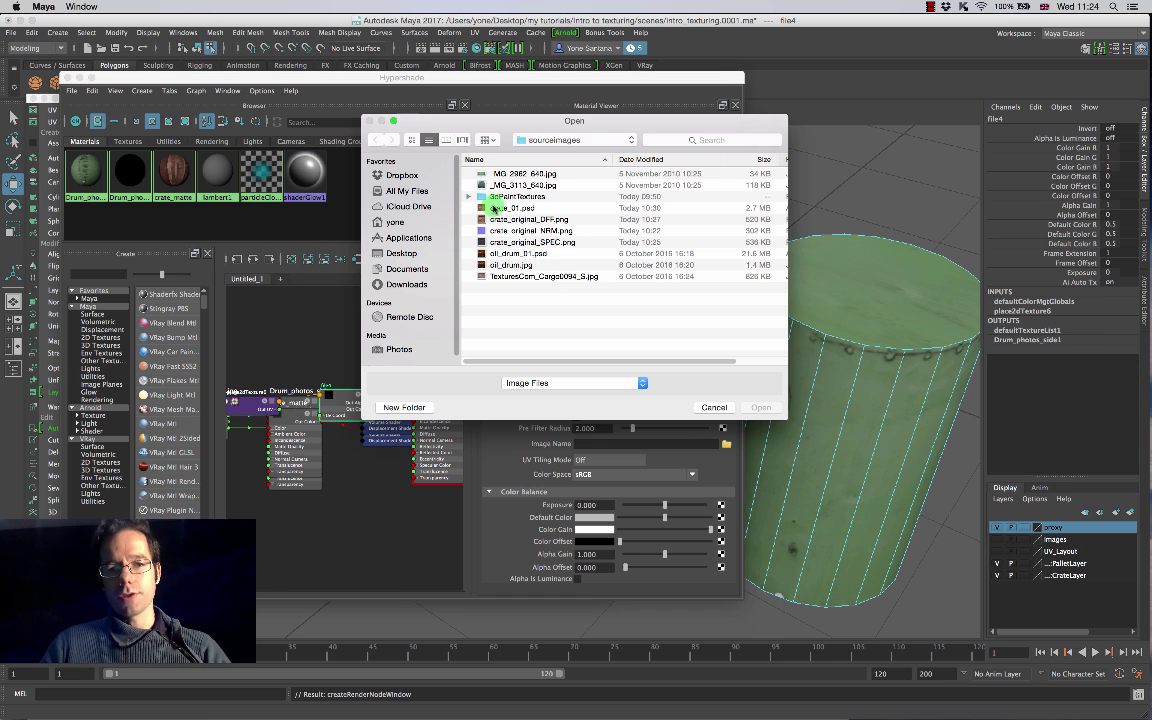
pyautogui.click(556, 187)
pyautogui.click(761, 408)
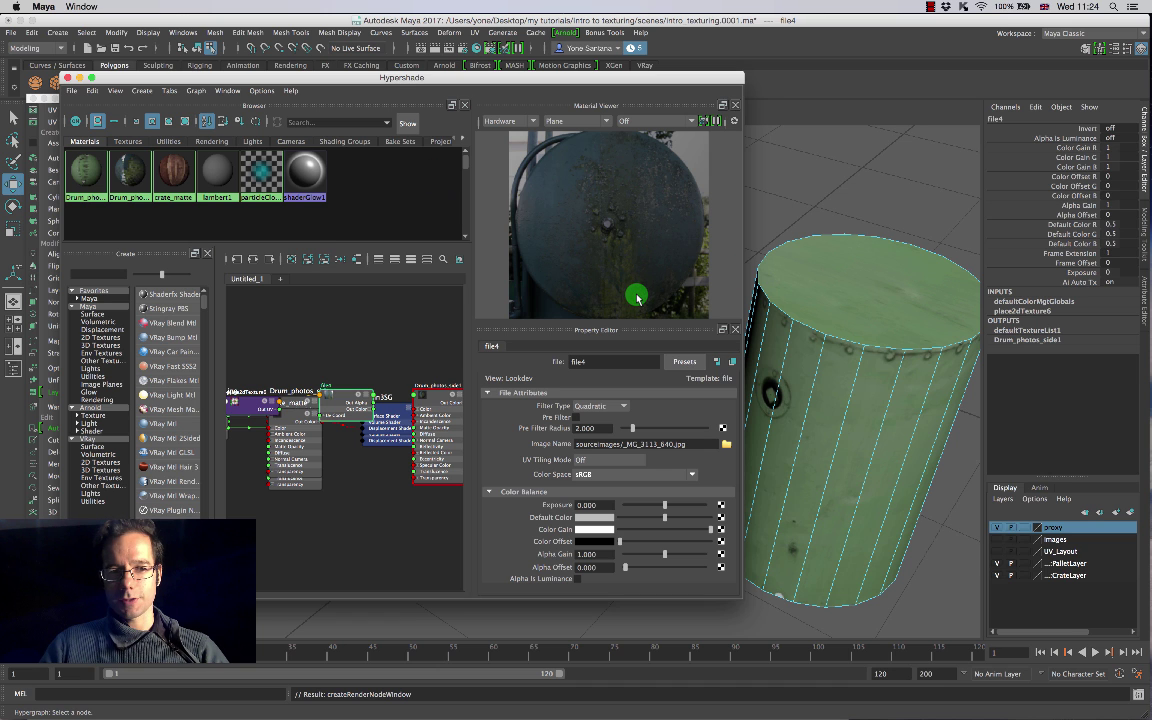
# Step: Rename the duplicated material as Drum_photos_top
pyautogui.click(886, 331)
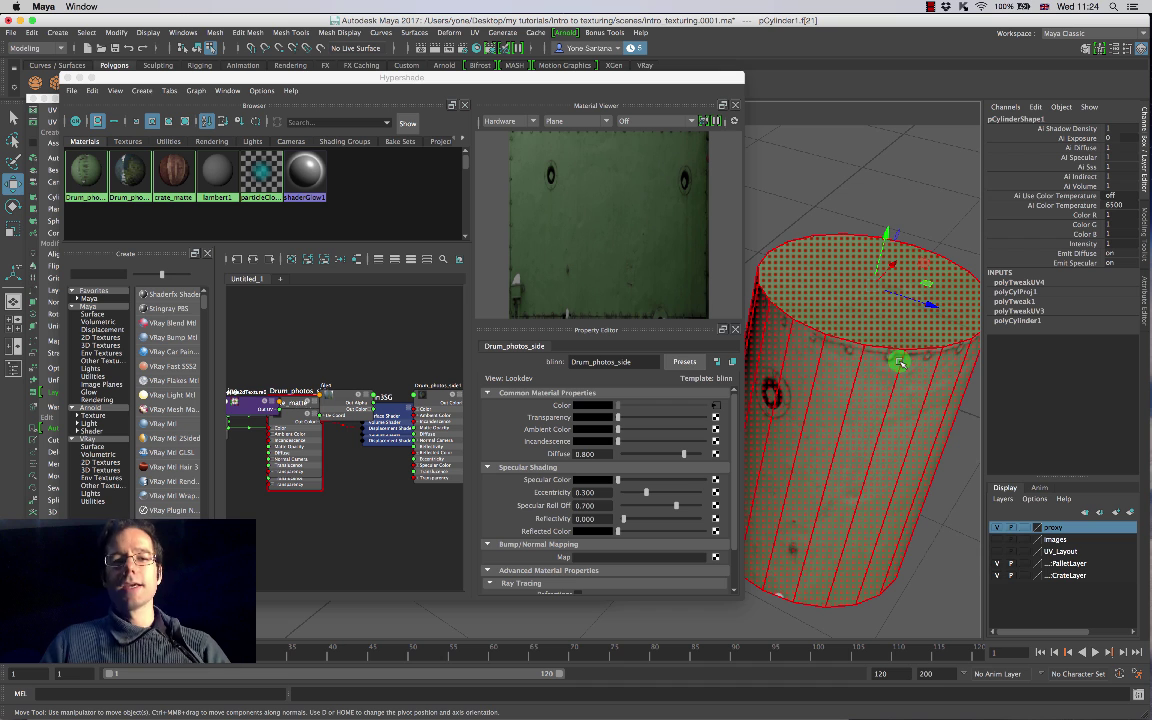
pyautogui.click(129, 172)
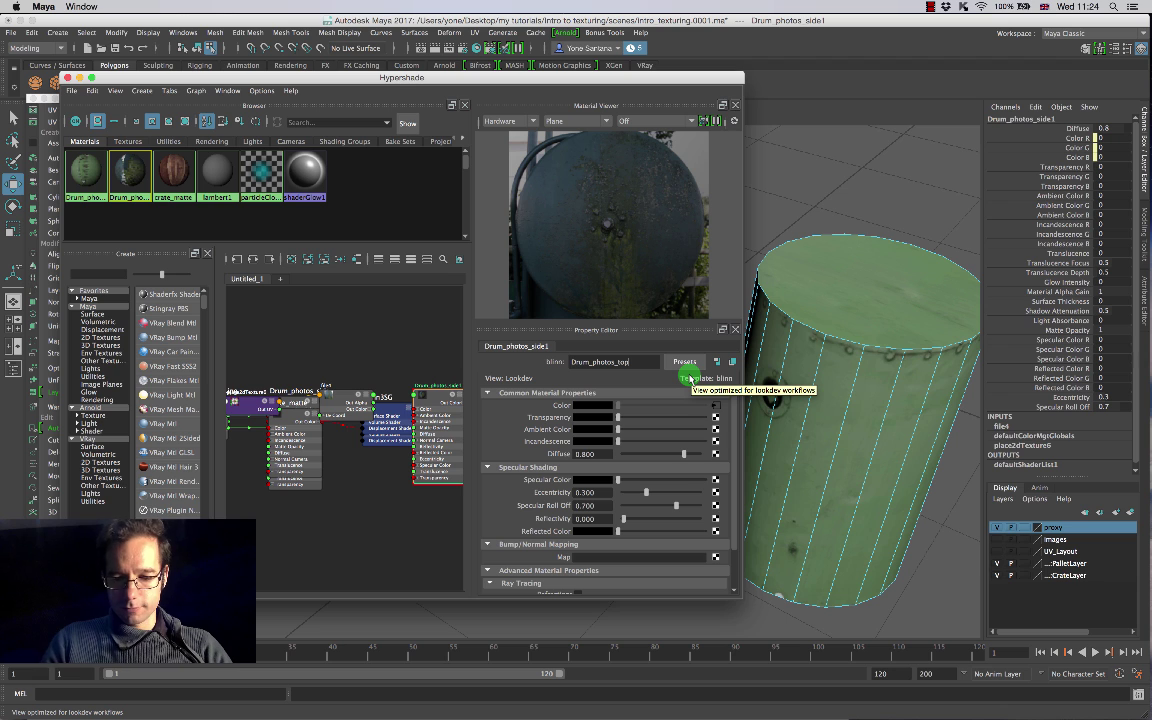
pyautogui.press('Return')
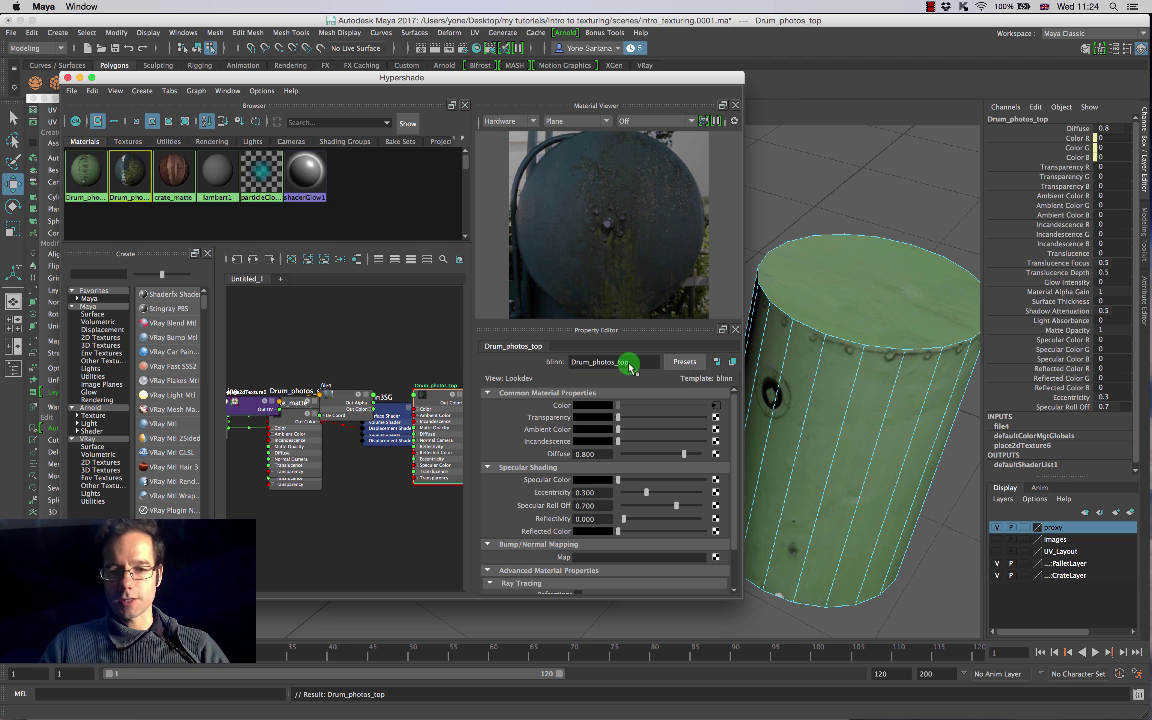
# Step: Assign the existing Drum_photos_top material to the drum's top cap face
pyautogui.keyDown('alt'); pyautogui.moveTo(873, 310); pyautogui.dragTo(879, 297, button='middle'); pyautogui.keyUp('alt')
pyautogui.click(876, 285)
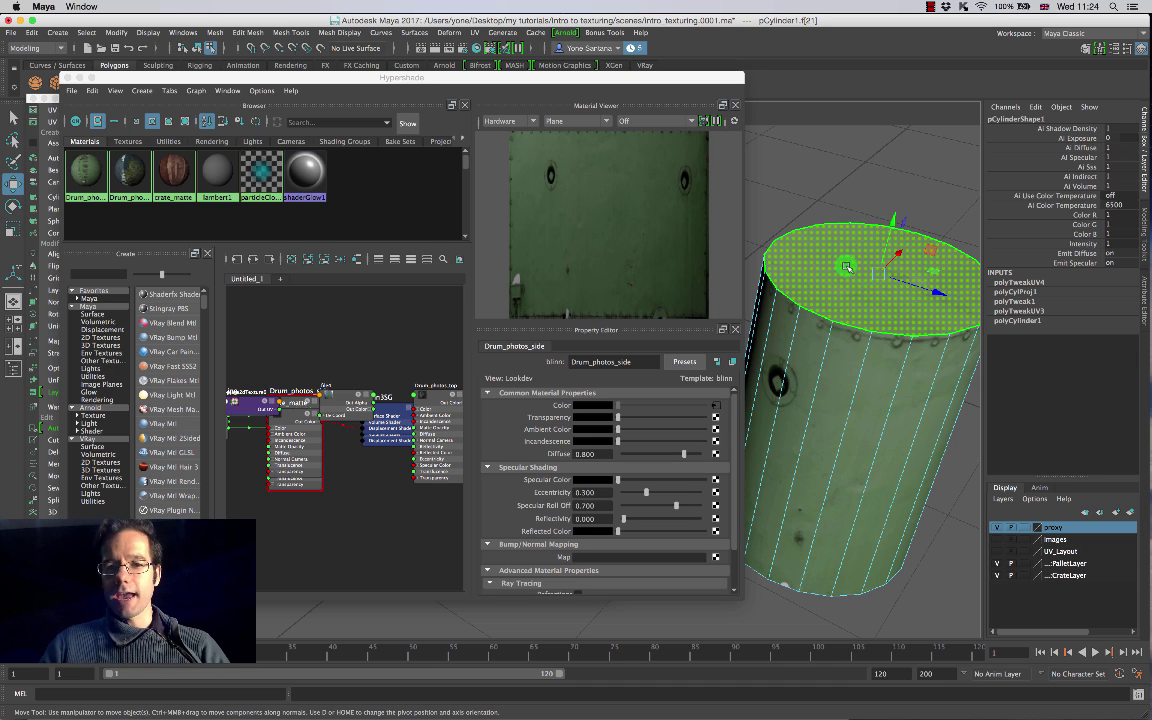
pyautogui.rightClick(845, 265)
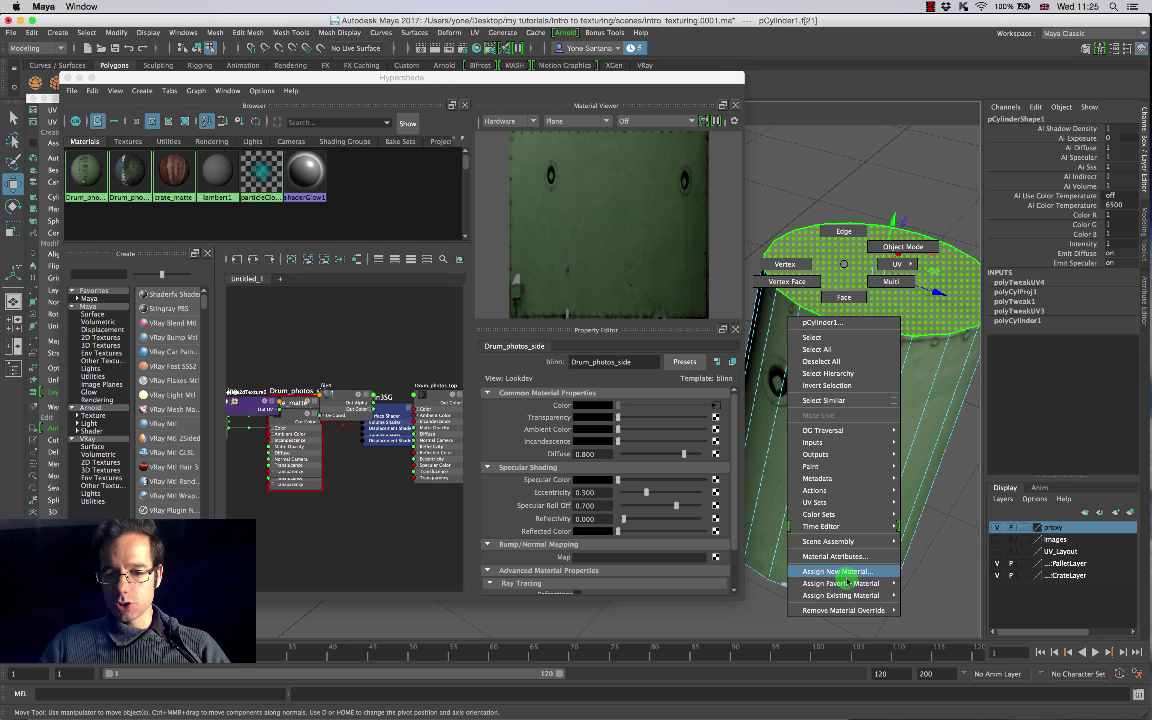
pyautogui.moveTo(856, 597)
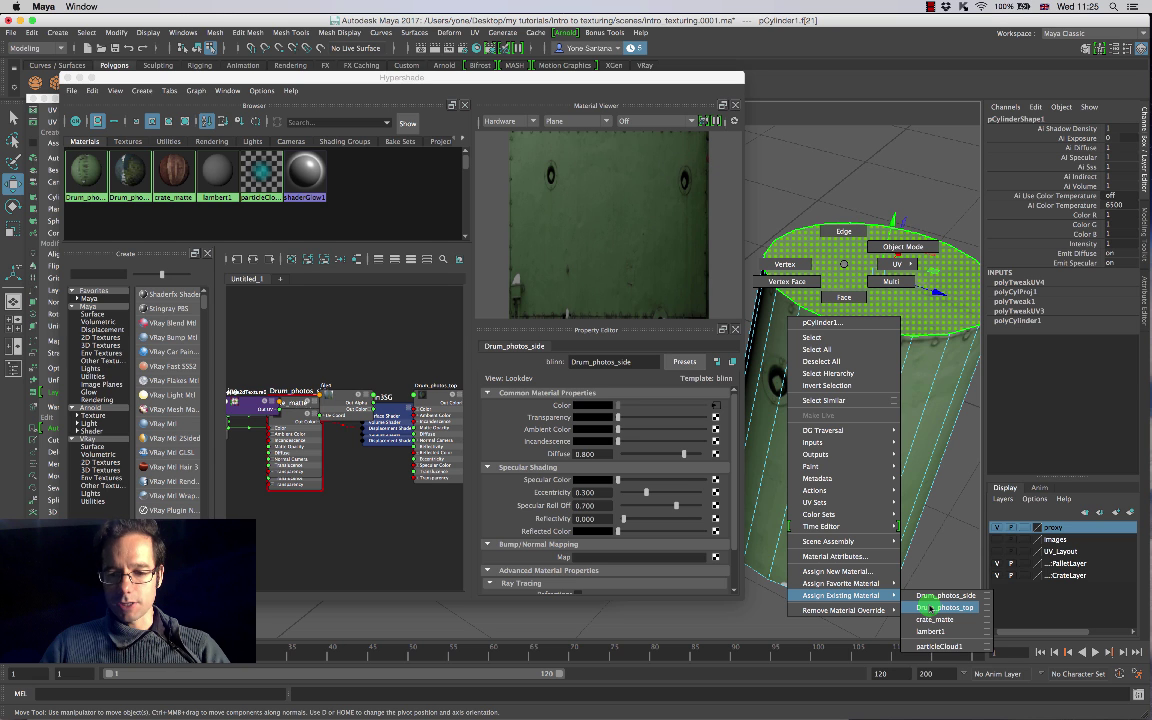
pyautogui.click(930, 607)
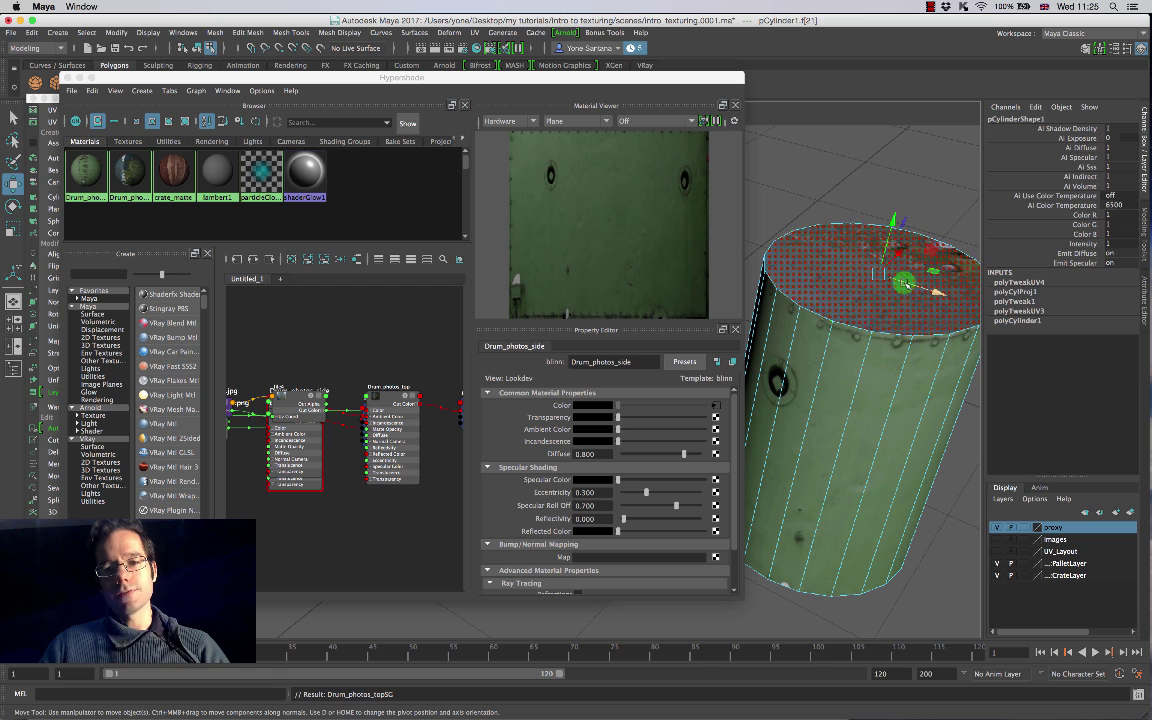
# Step: Close the Hypershade and inspect the UVs of the drum's side faces and top cap over their photos in the UV Editor
pyautogui.doubleClick(845, 412)
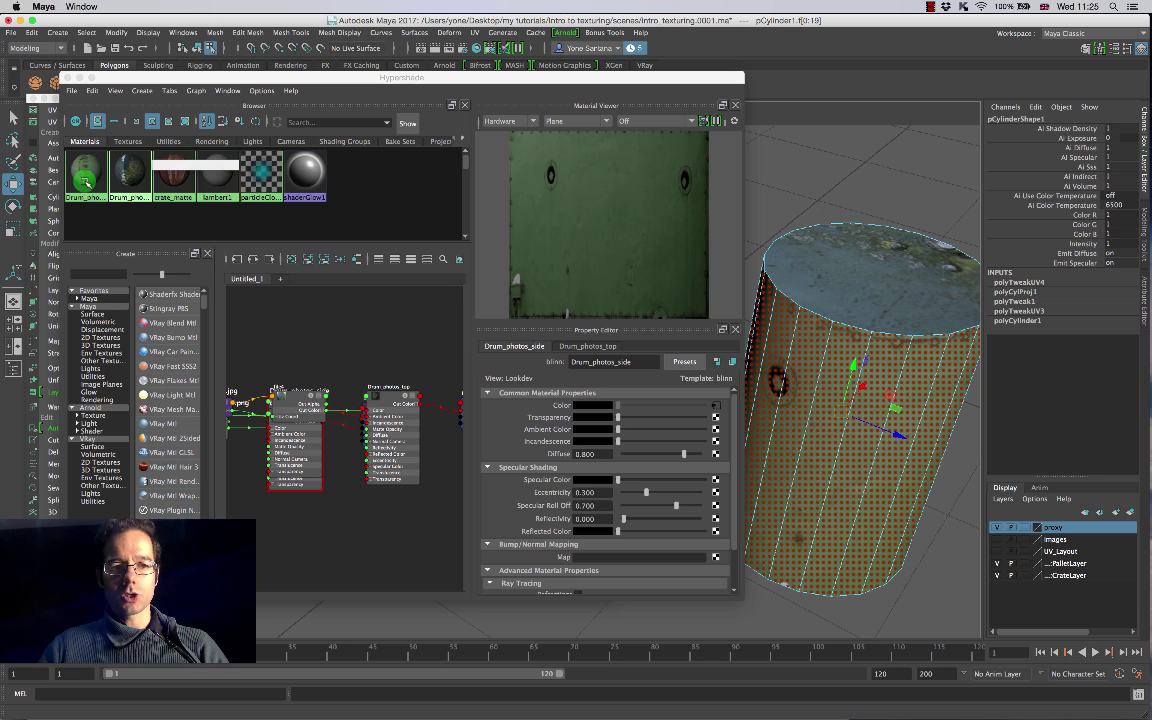
pyautogui.click(66, 78)
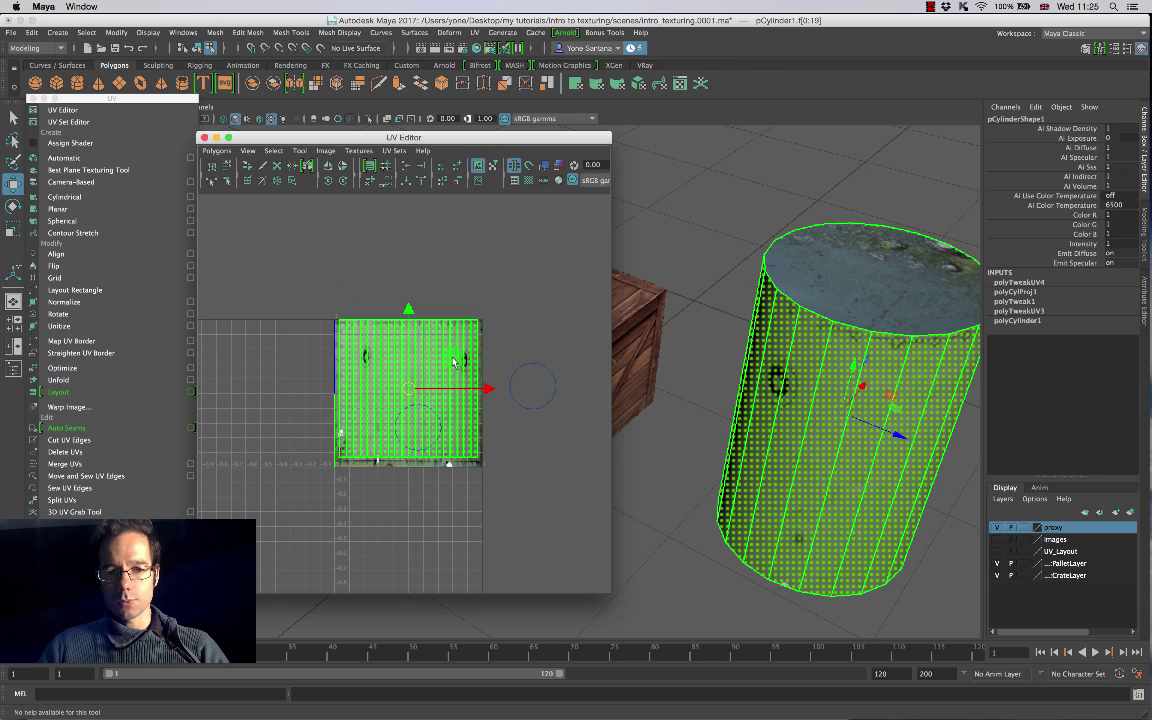
pyautogui.keyDown('alt'); pyautogui.moveTo(453, 362); pyautogui.dragTo(508, 390, button='right'); pyautogui.keyUp('alt')
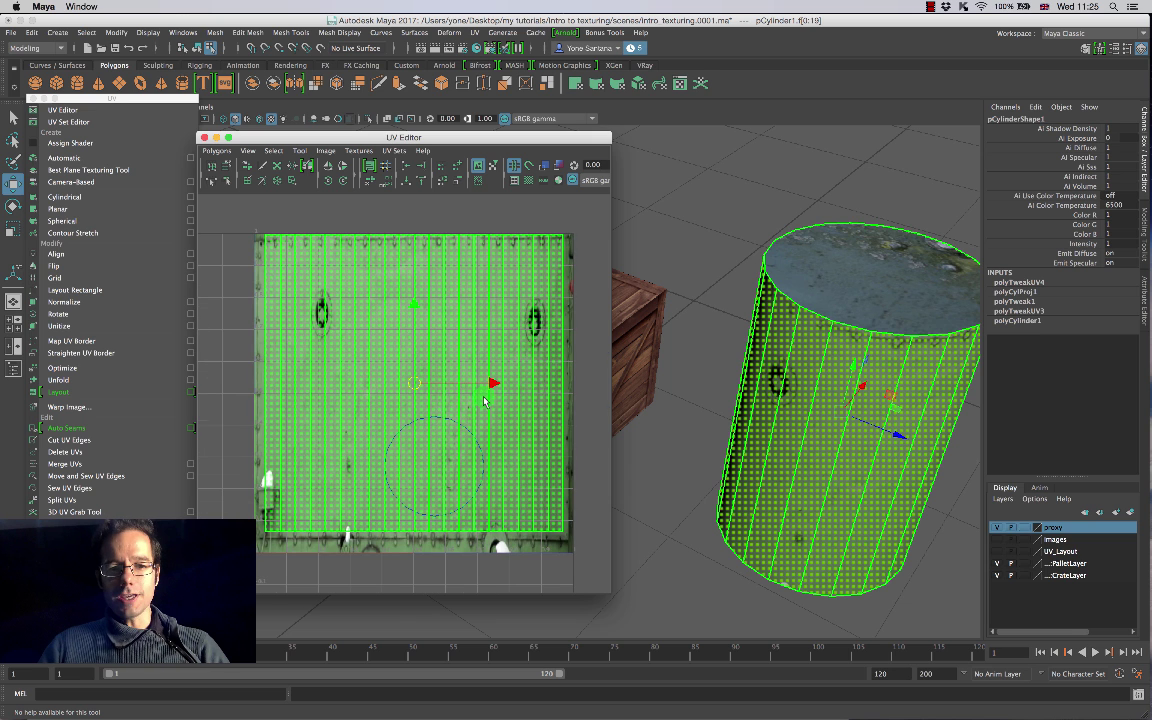
pyautogui.scroll(-2, 483, 400)
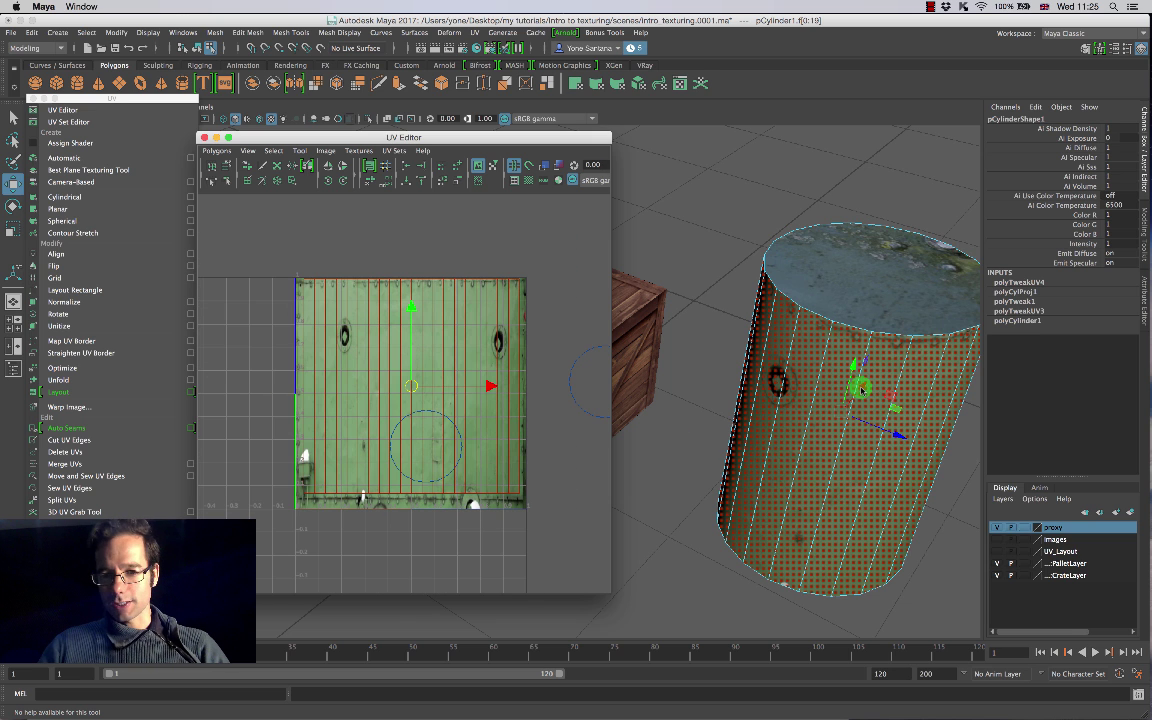
pyautogui.click(878, 266)
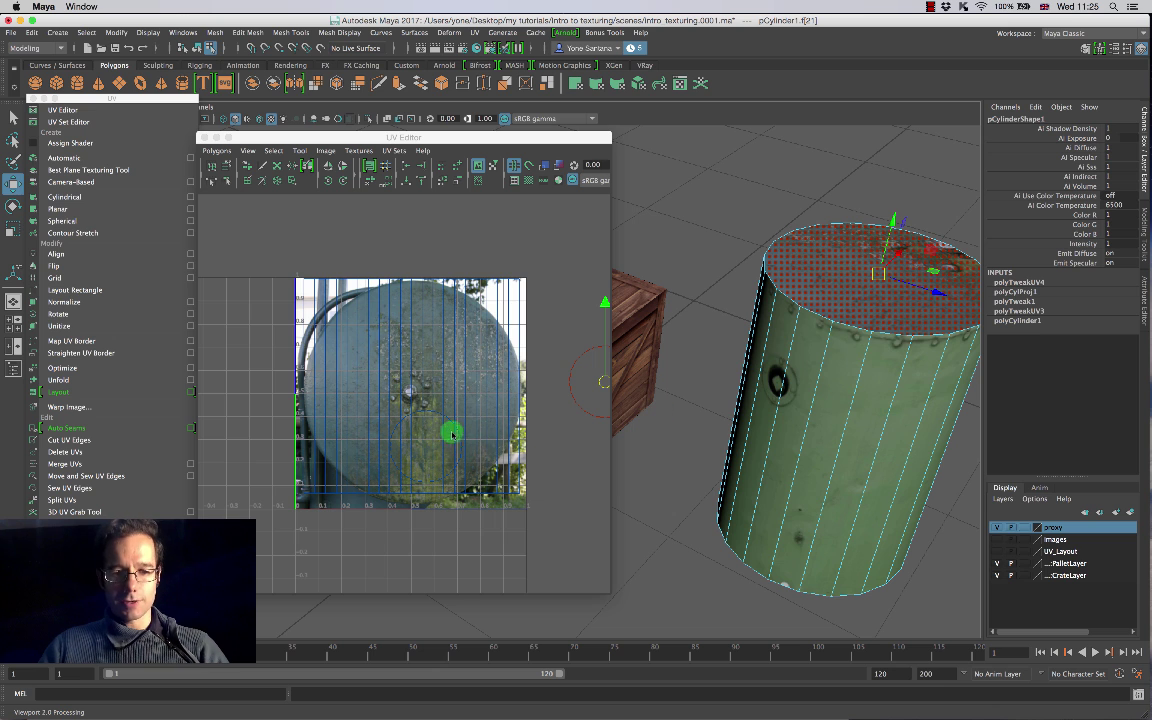
# Step: Move the bottom cap face's UV shell off the side photo, outside the 0 to 1 UV square
pyautogui.keyDown('alt'); pyautogui.moveTo(794, 522); pyautogui.dragTo(791, 468); pyautogui.keyUp('alt')
pyautogui.click(836, 357)
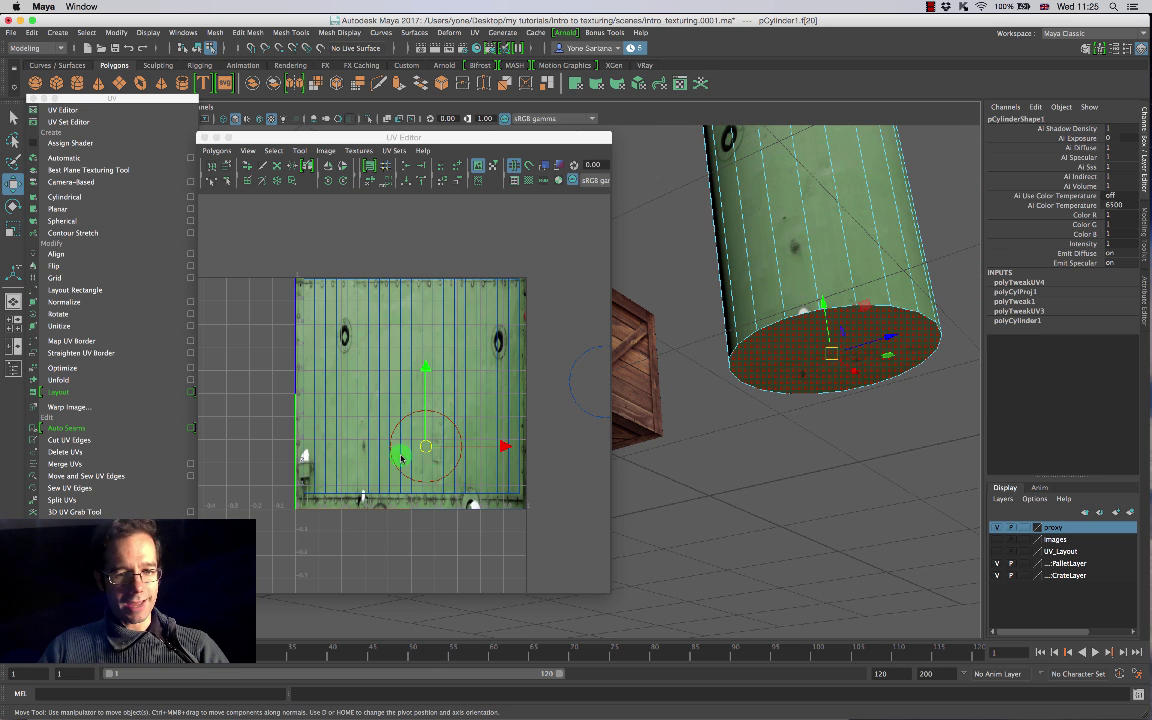
pyautogui.moveTo(430, 448); pyautogui.dragTo(586, 468)
pyautogui.click(368, 368)
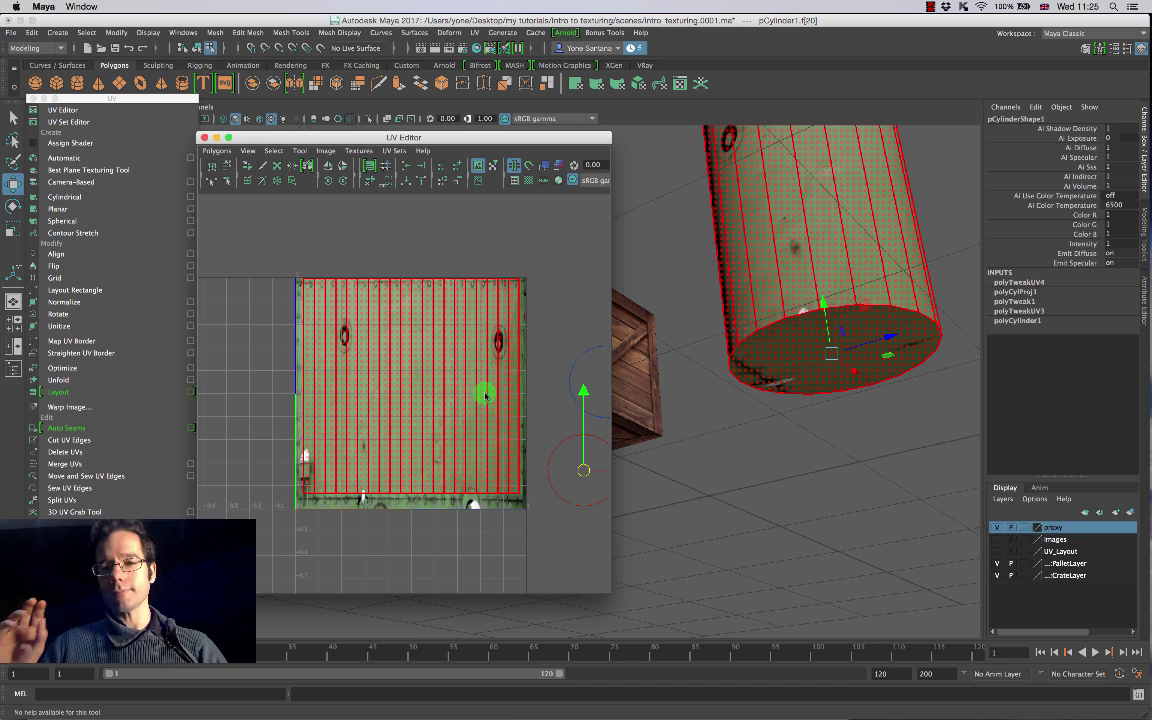
# Step: Assign the existing Drum_photos_top material to the drum's bottom cap face
pyautogui.click(801, 364)
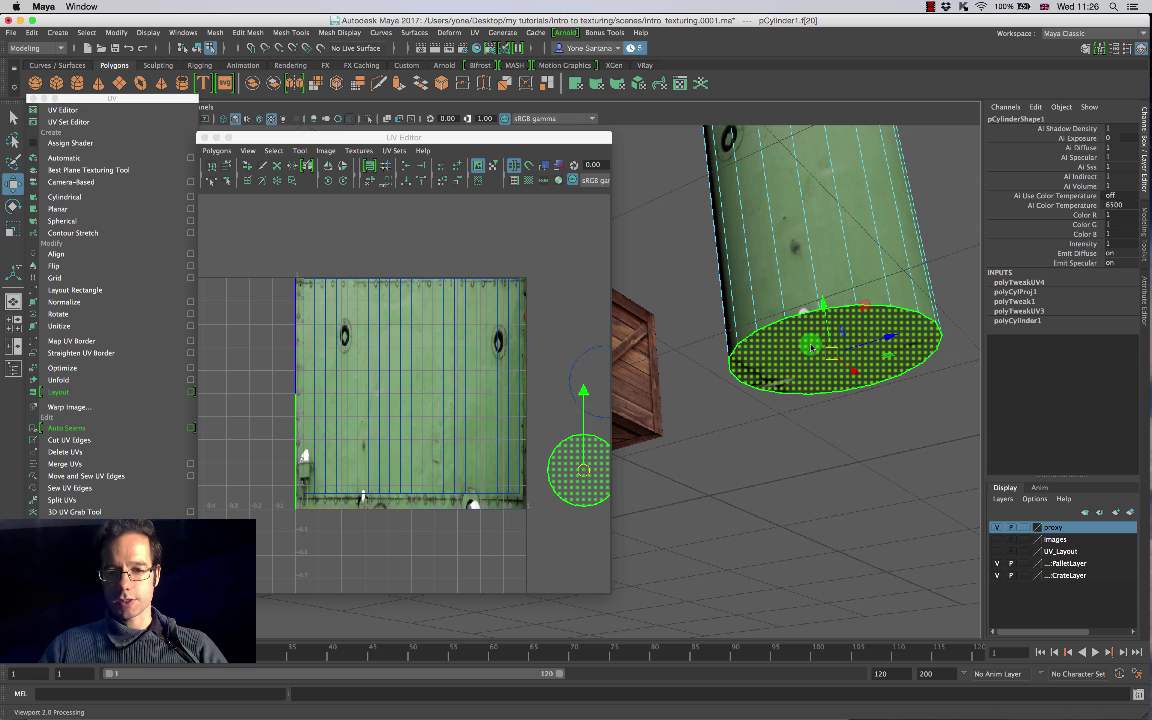
pyautogui.rightClick(812, 347)
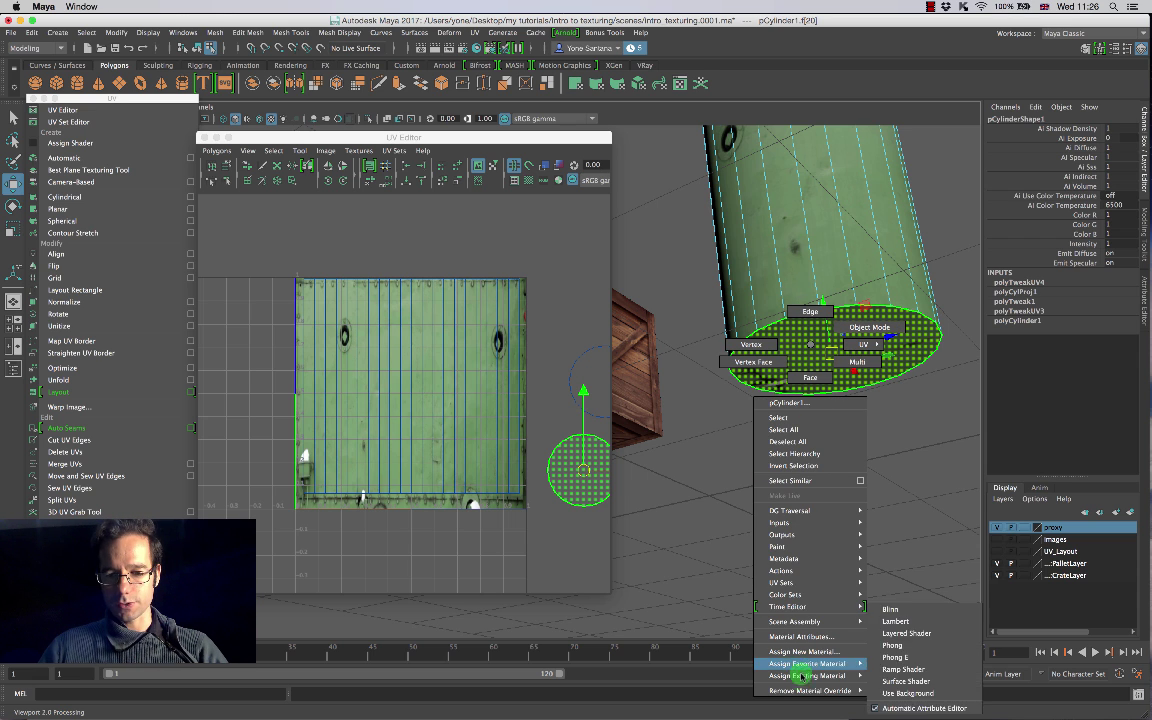
pyautogui.moveTo(811, 678)
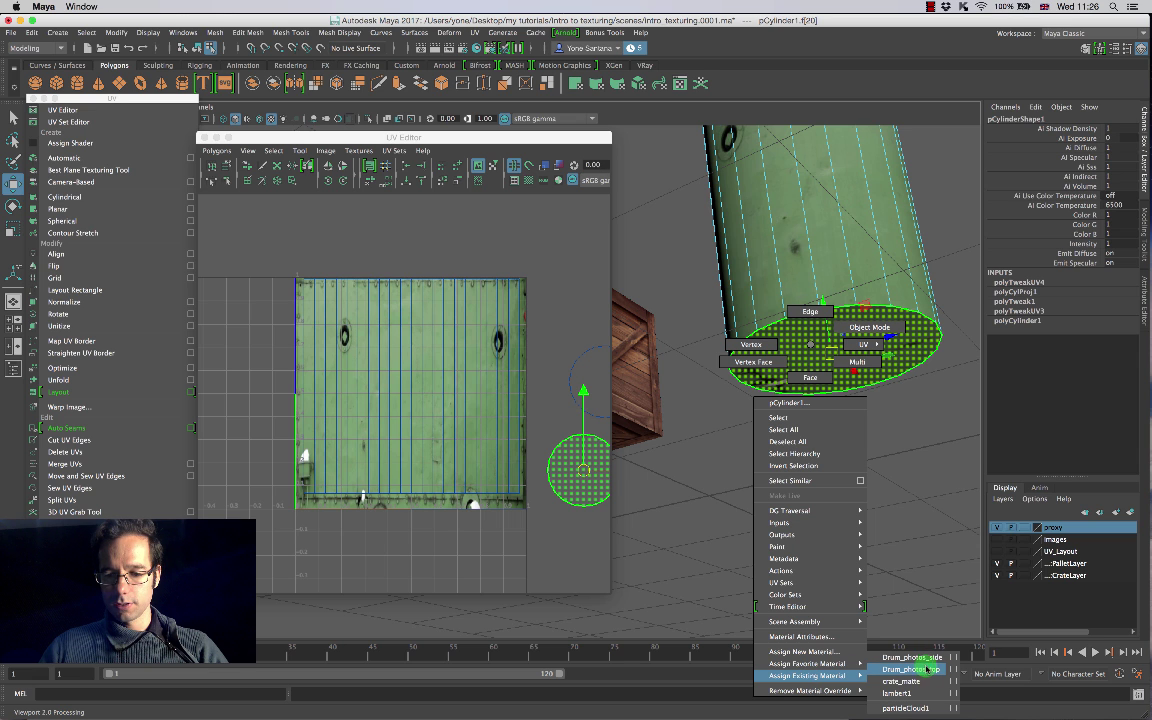
pyautogui.click(925, 669)
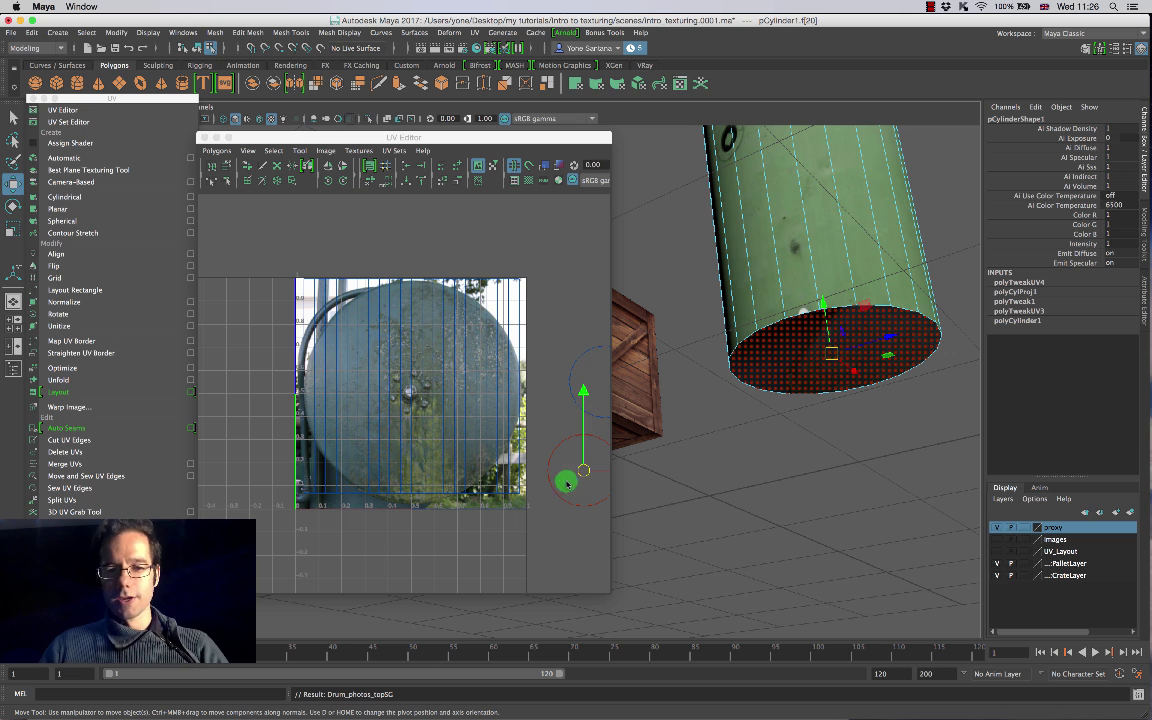
# Step: Center the bottom cap's UV shell on the round lid in the photo and scale it up to match the lid's outline
pyautogui.moveTo(584, 470); pyautogui.dragTo(414, 395)
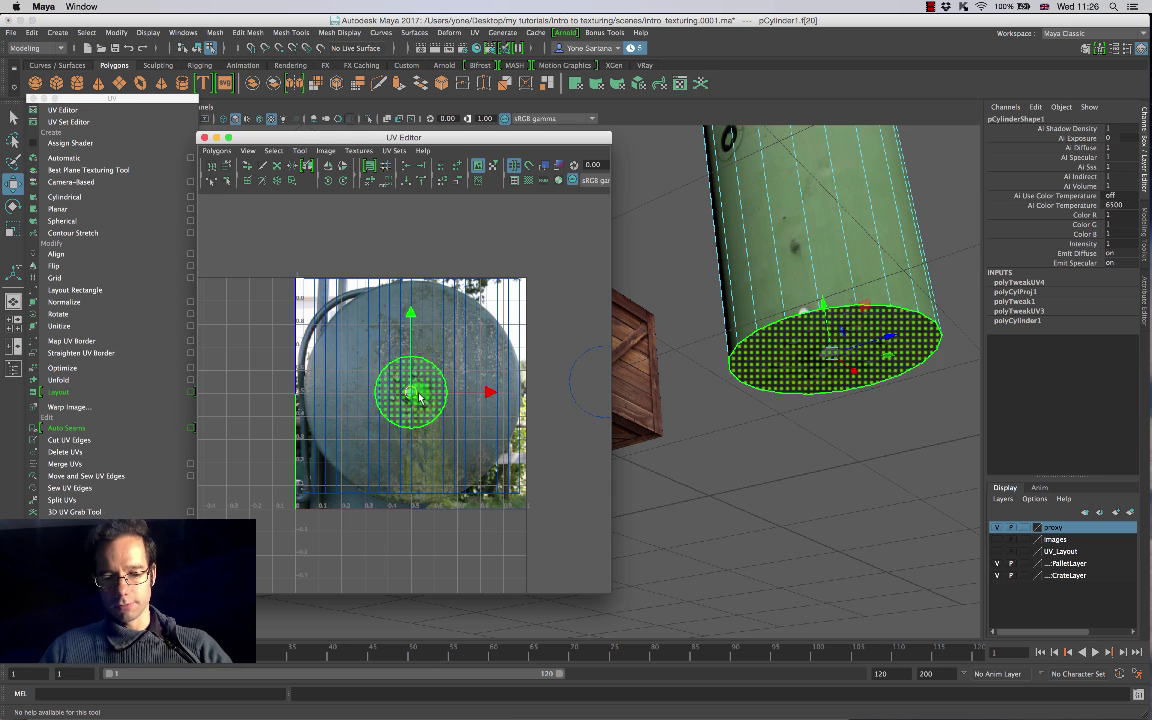
pyautogui.press('r')
pyautogui.moveTo(415, 397); pyautogui.dragTo(441, 248)
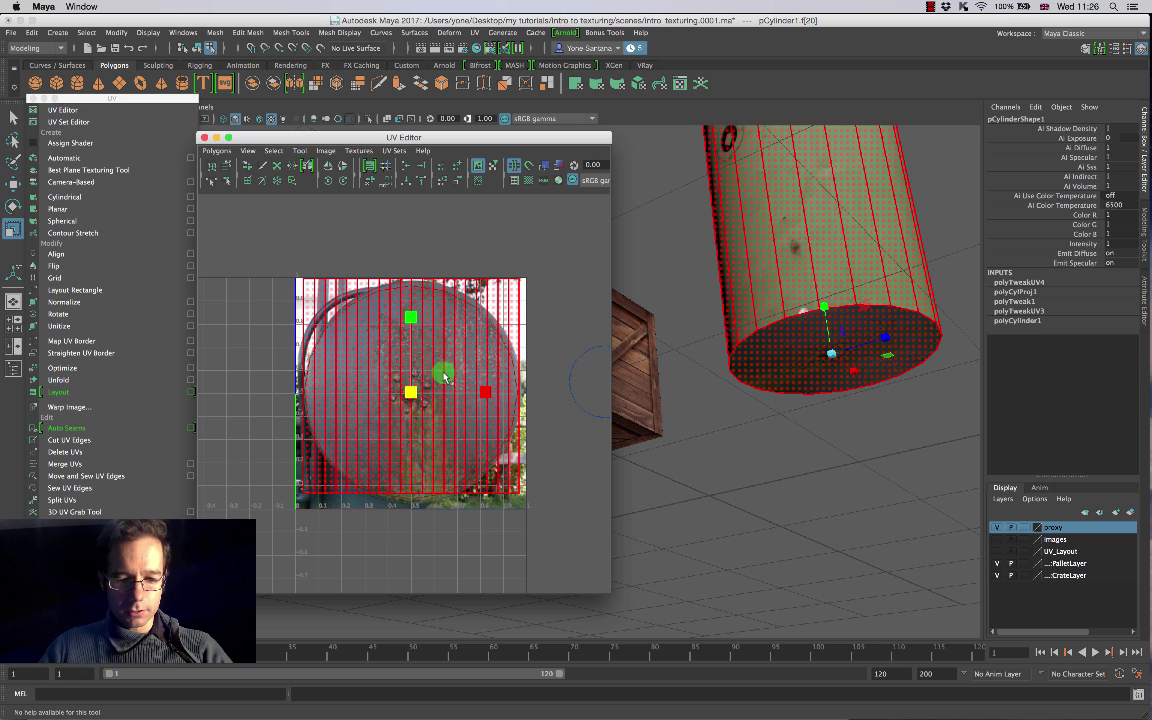
pyautogui.press('w')
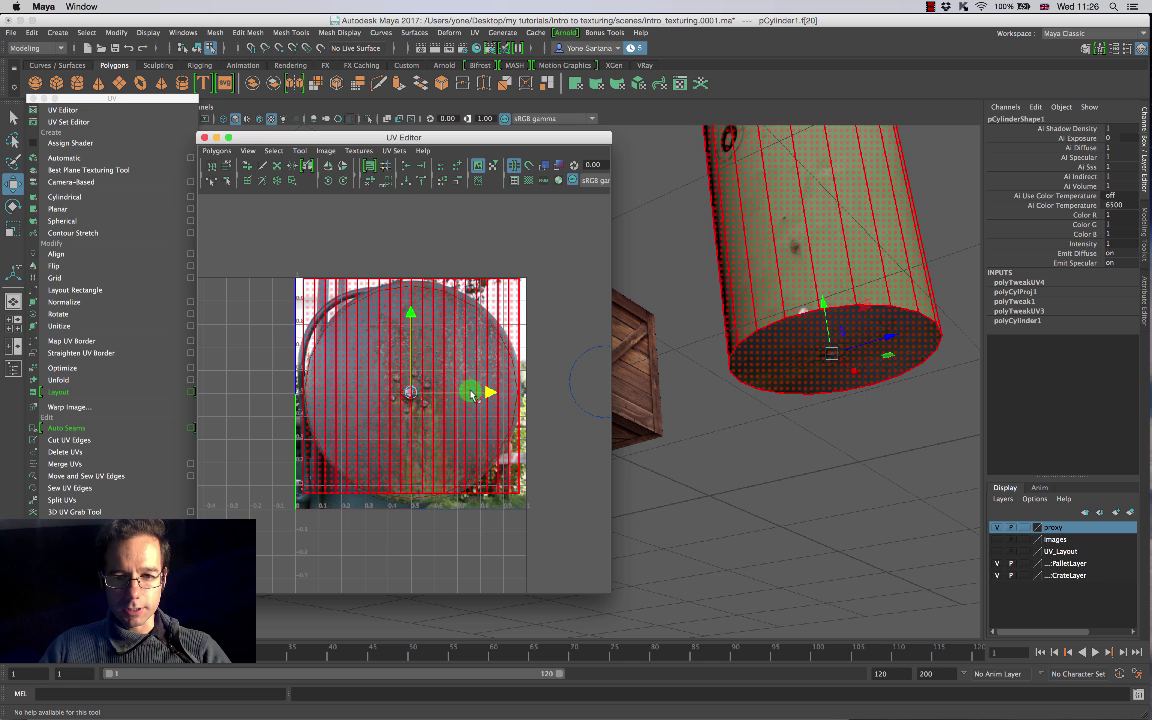
pyautogui.keyDown('alt'); pyautogui.moveTo(843, 394); pyautogui.dragTo(836, 337); pyautogui.keyUp('alt')
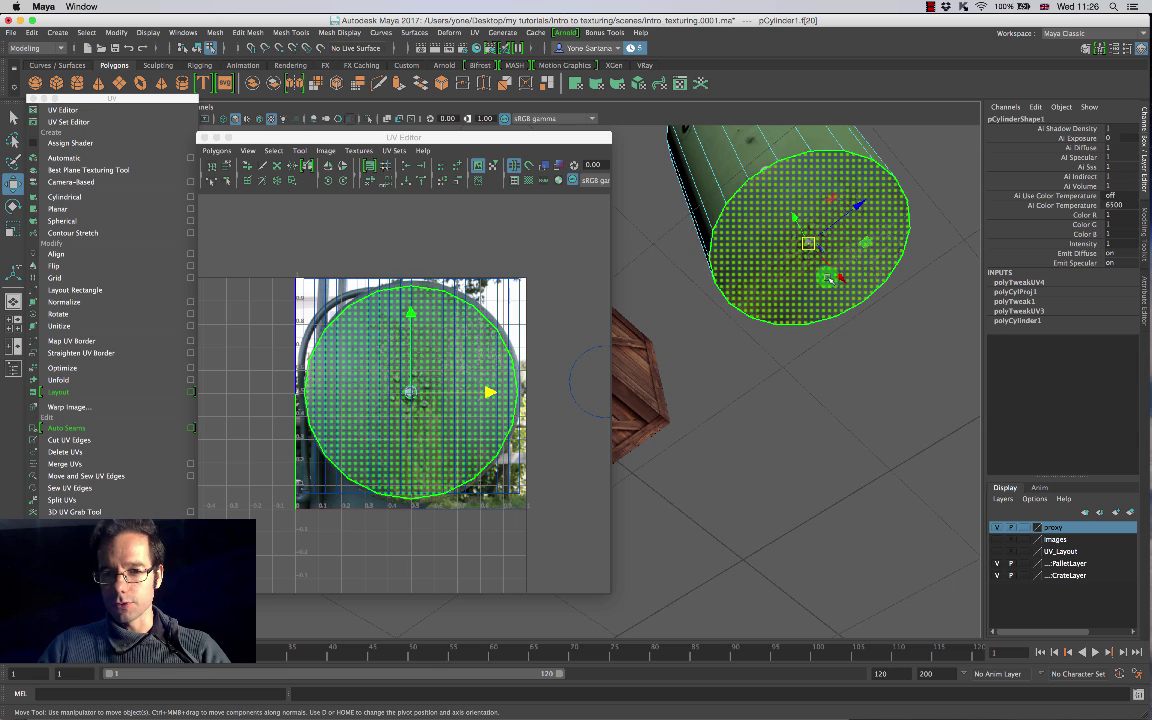
# Step: Center the top cap's UV shell on the round lid in the photo and scale it up to the lid's outline
pyautogui.keyDown('alt'); pyautogui.moveTo(828, 278); pyautogui.dragTo(598, 387); pyautogui.keyUp('alt')
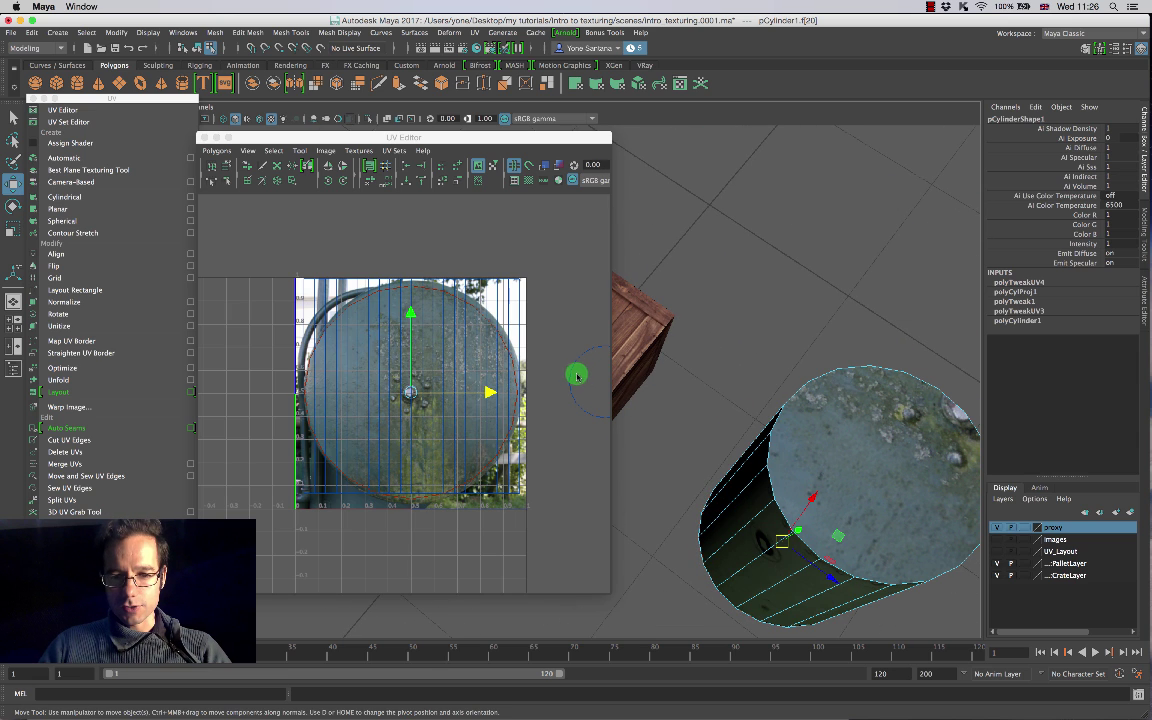
pyautogui.click(565, 368)
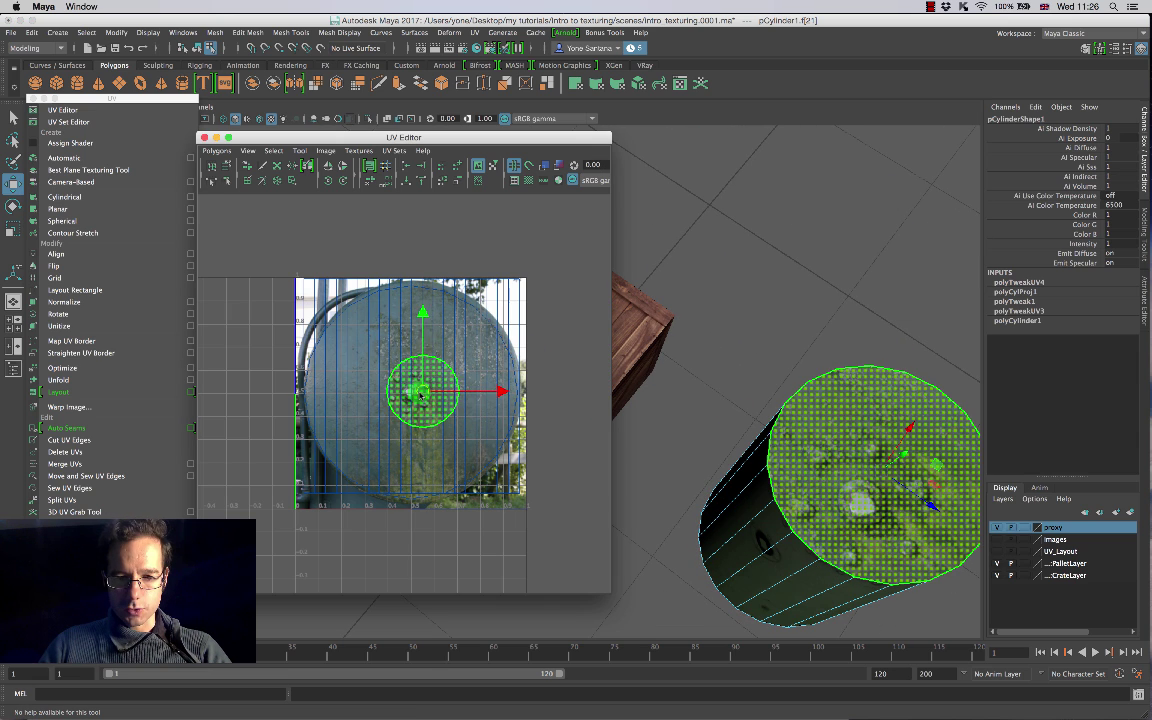
pyautogui.moveTo(420, 395); pyautogui.dragTo(565, 458)
pyautogui.press('r')
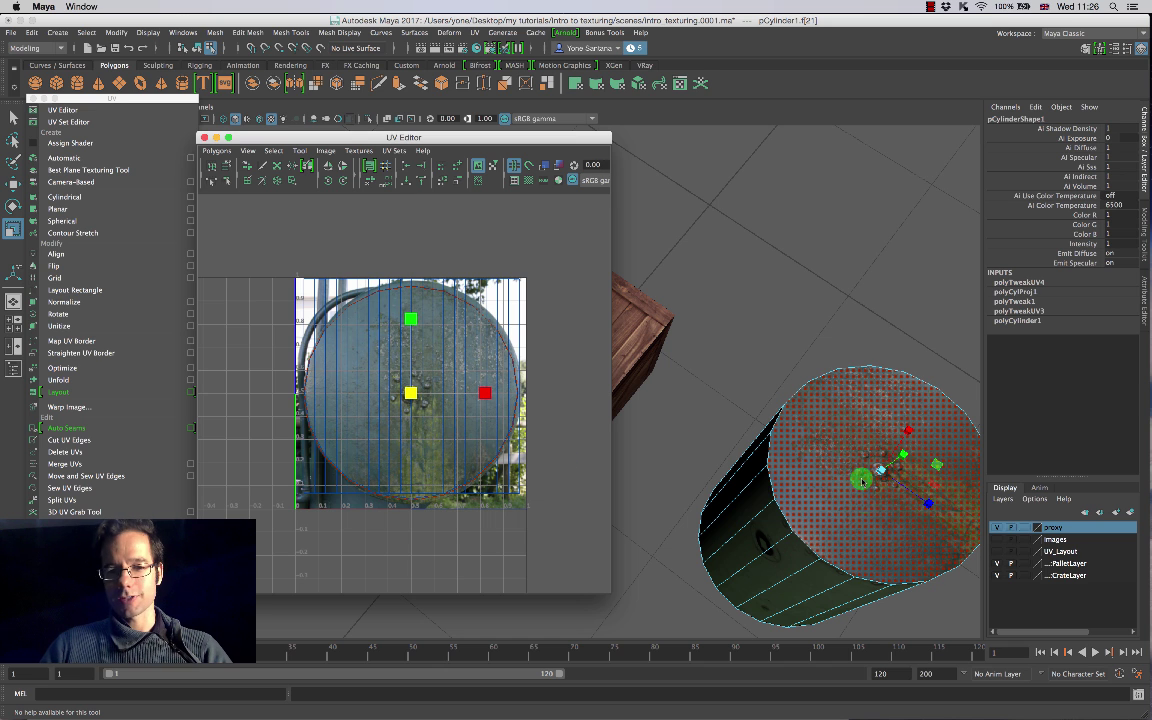
# Step: Return the drum to object selection and examine how the photo textures fit its side and top cap
pyautogui.click(878, 530)
pyautogui.keyDown('alt'); pyautogui.moveTo(878, 529); pyautogui.dragTo(890, 476); pyautogui.keyUp('alt')
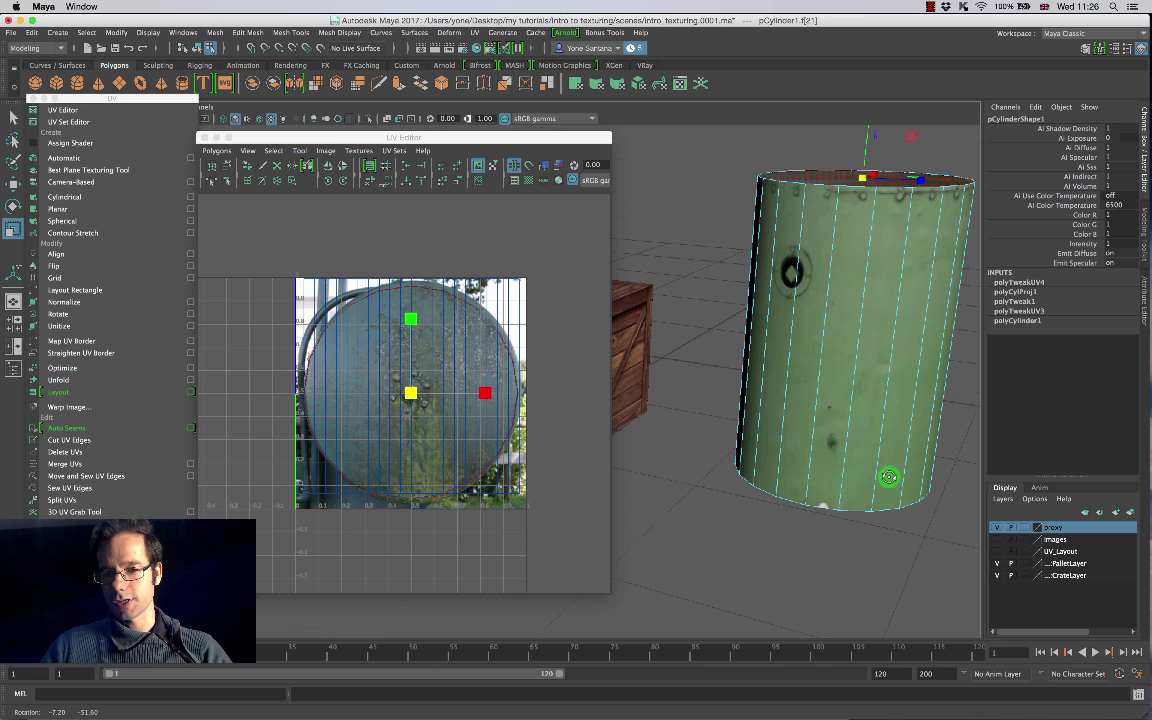
pyautogui.keyDown('alt'); pyautogui.moveTo(879, 440); pyautogui.dragTo(847, 513, button='middle'); pyautogui.keyUp('alt')
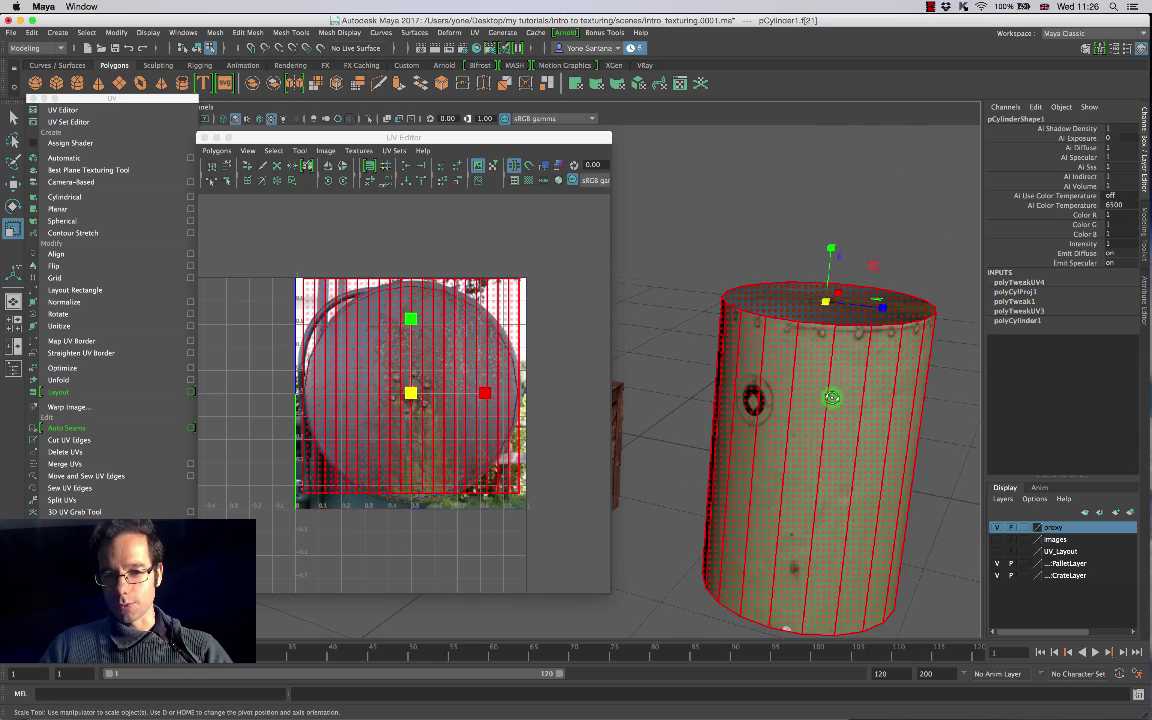
pyautogui.keyDown('alt'); pyautogui.moveTo(832, 398); pyautogui.dragTo(864, 453); pyautogui.keyUp('alt')
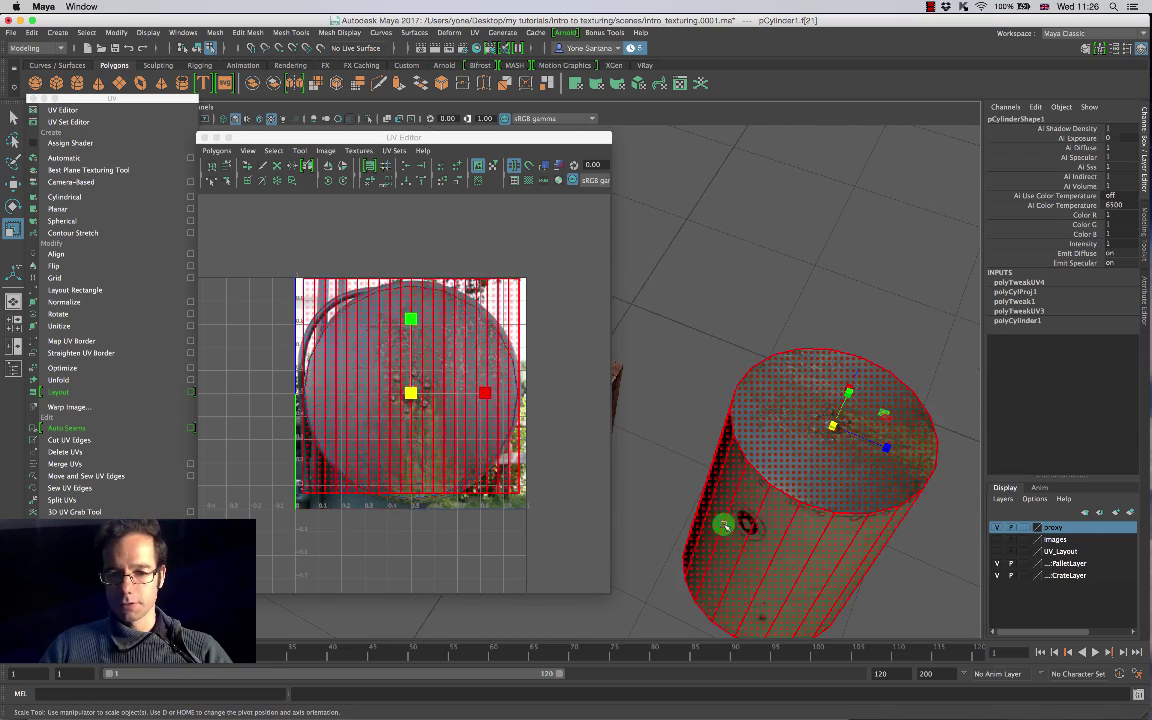
pyautogui.click(685, 381)
pyautogui.moveTo(800, 370); pyautogui.dragTo(866, 339, button='right')
pyautogui.keyDown('alt'); pyautogui.moveTo(845, 512); pyautogui.dragTo(840, 447); pyautogui.keyUp('alt')
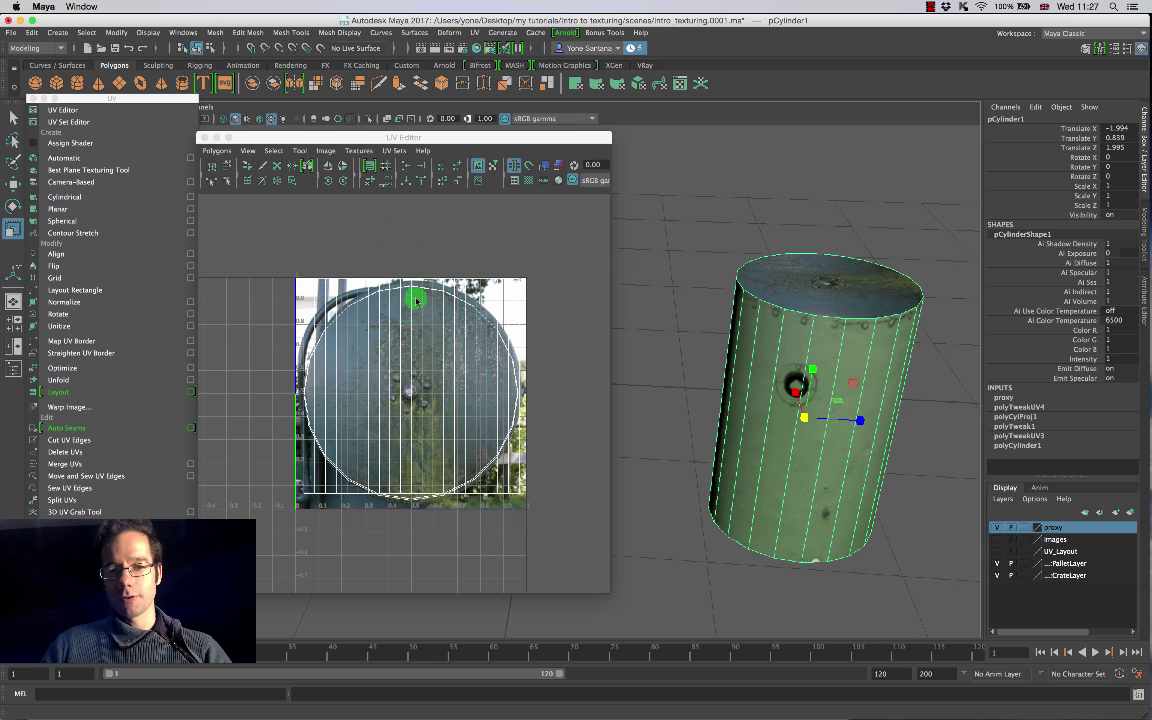
pyautogui.scroll(-5, 772, 410)
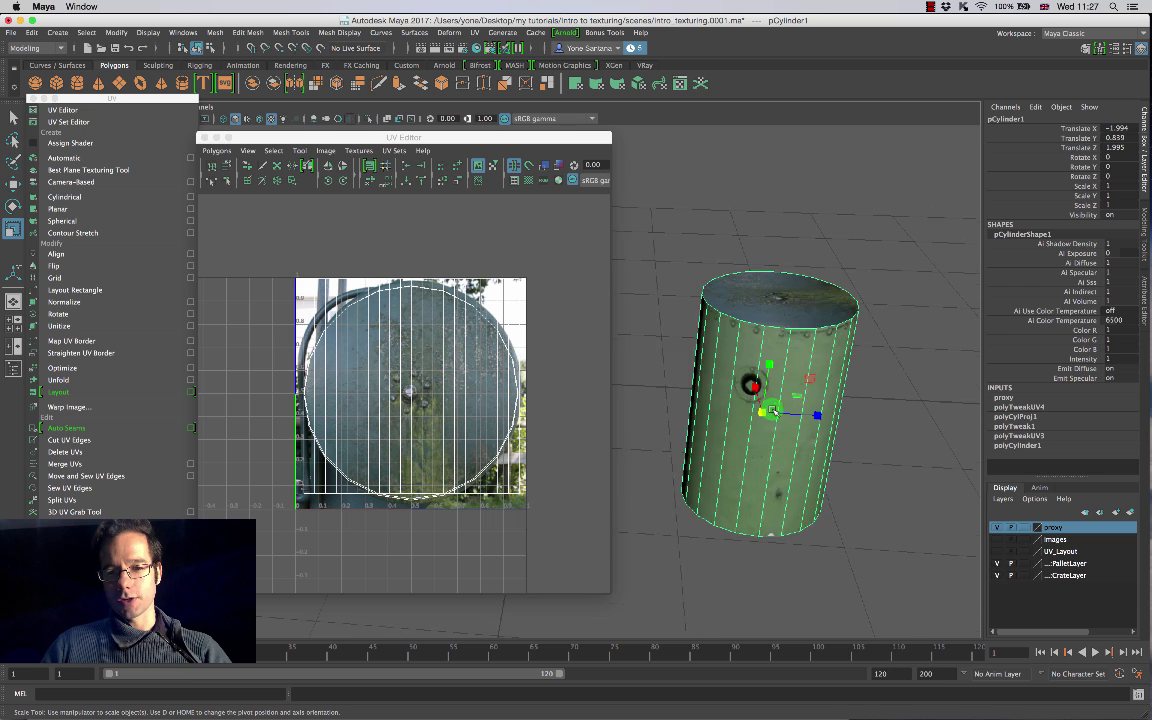
pyautogui.keyDown('alt'); pyautogui.moveTo(703, 428); pyautogui.dragTo(800, 436, button='middle'); pyautogui.keyUp('alt')
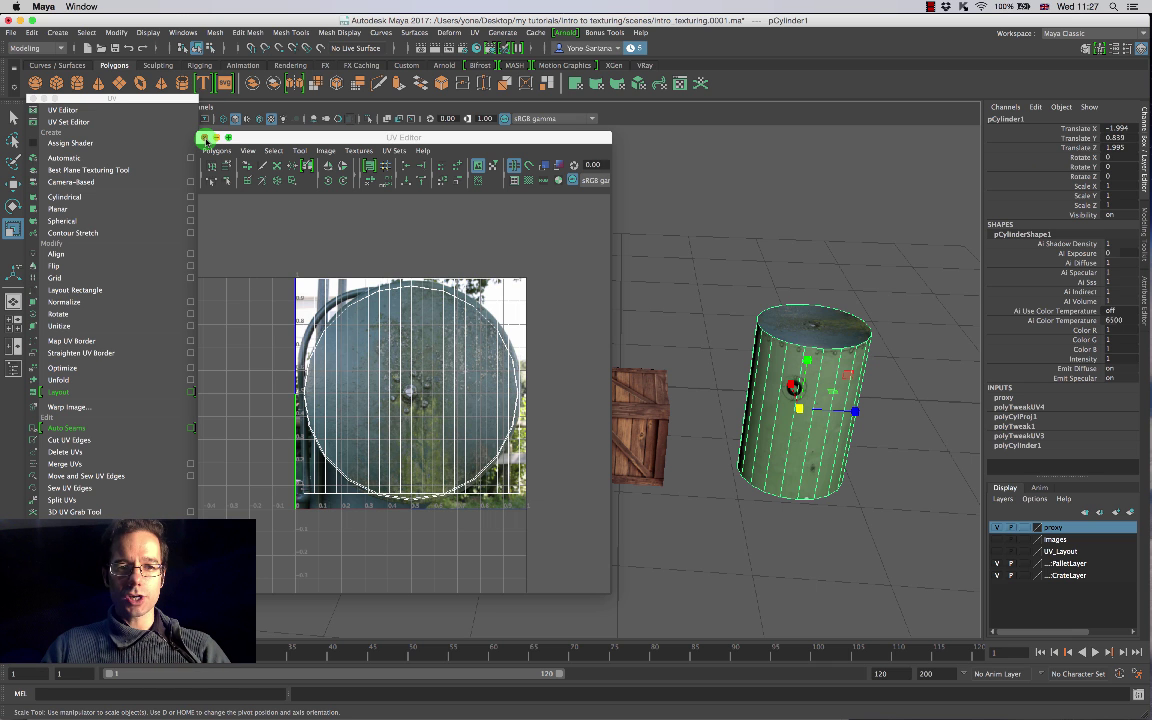
# Step: Close the UV Editor and deselect the drum
pyautogui.click(204, 137)
pyautogui.keyDown('alt'); pyautogui.moveTo(596, 368); pyautogui.dragTo(672, 360); pyautogui.keyUp('alt')
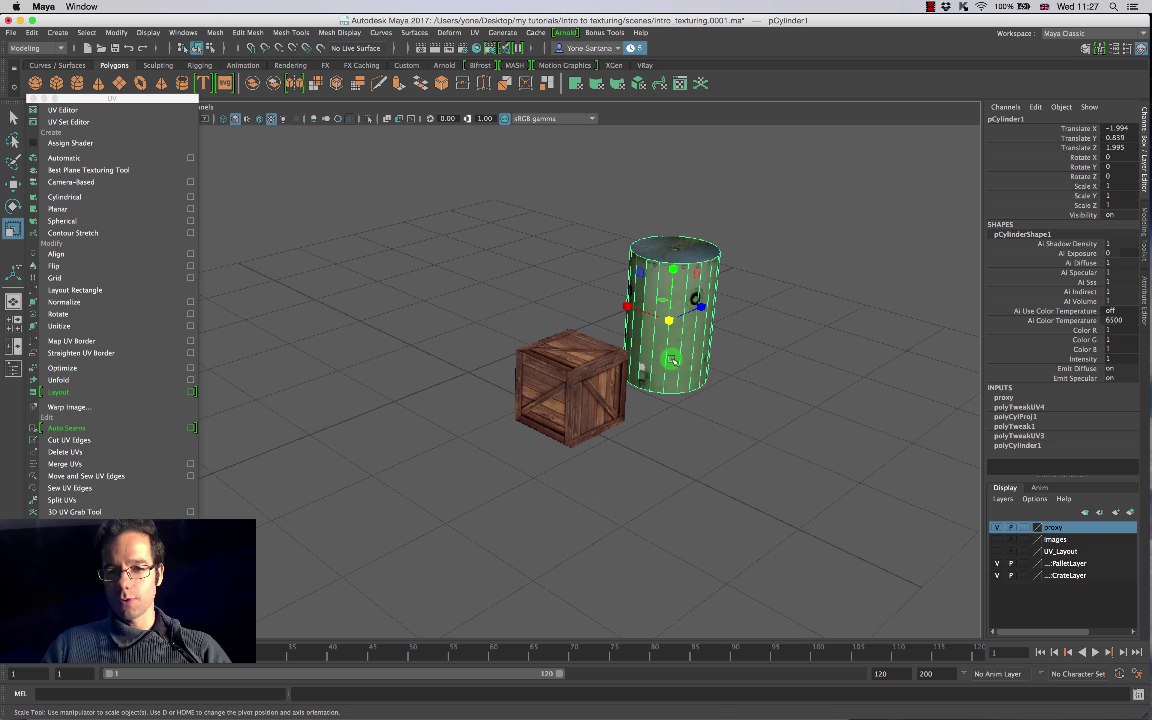
pyautogui.moveTo(672, 358); pyautogui.dragTo(720, 341, button='right')
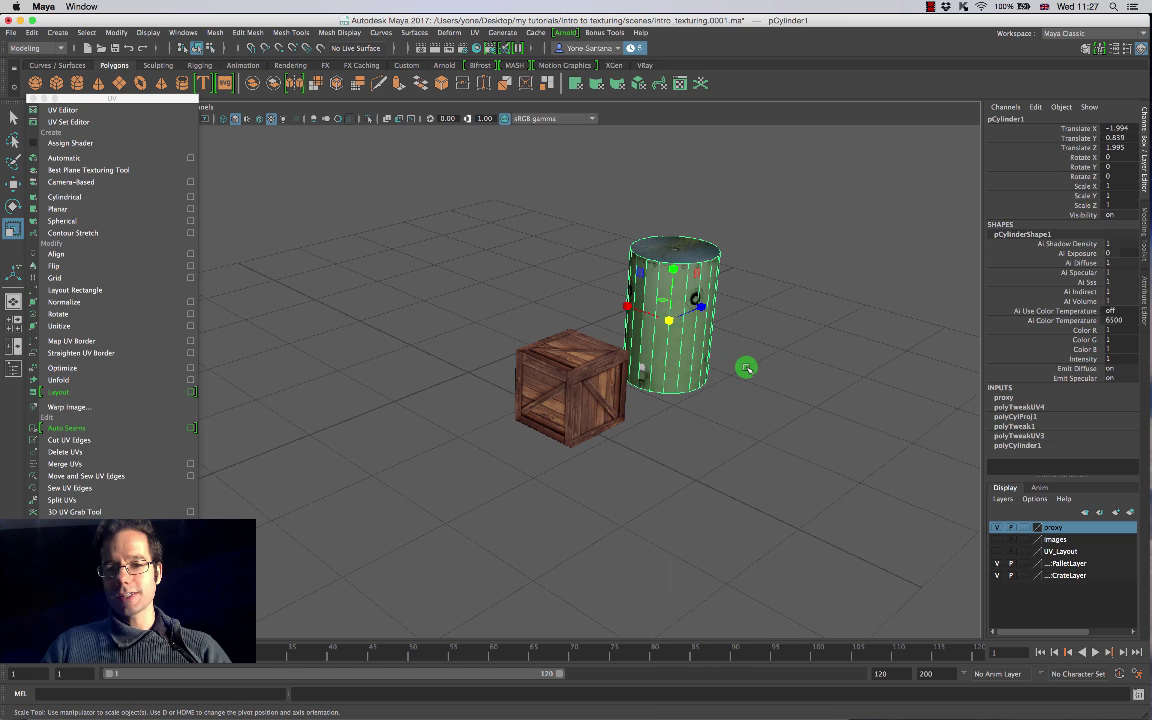
pyautogui.click(748, 370)
# Step: Examine the textured crate and drum in the scene from near, from far and from different angles
pyautogui.keyDown('alt'); pyautogui.moveTo(761, 393); pyautogui.dragTo(656, 408); pyautogui.keyUp('alt')
pyautogui.keyDown('alt'); pyautogui.moveTo(656, 408); pyautogui.dragTo(618, 377, button='middle'); pyautogui.keyUp('alt')
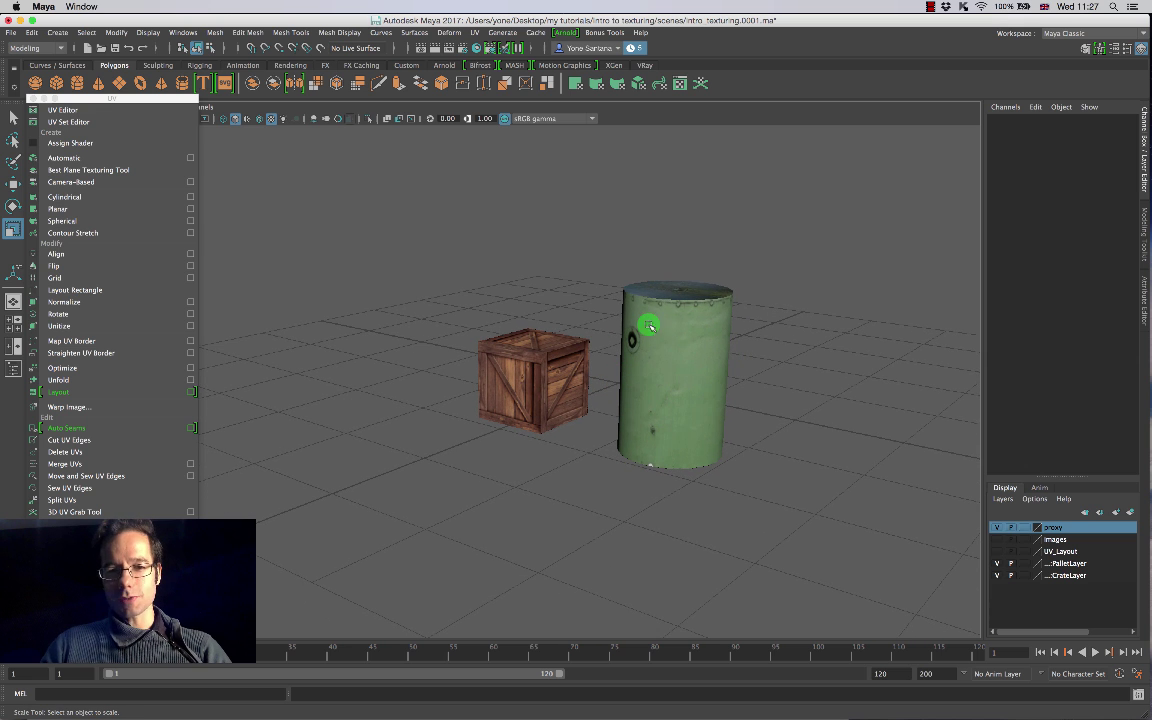
pyautogui.scroll(5, 674, 337)
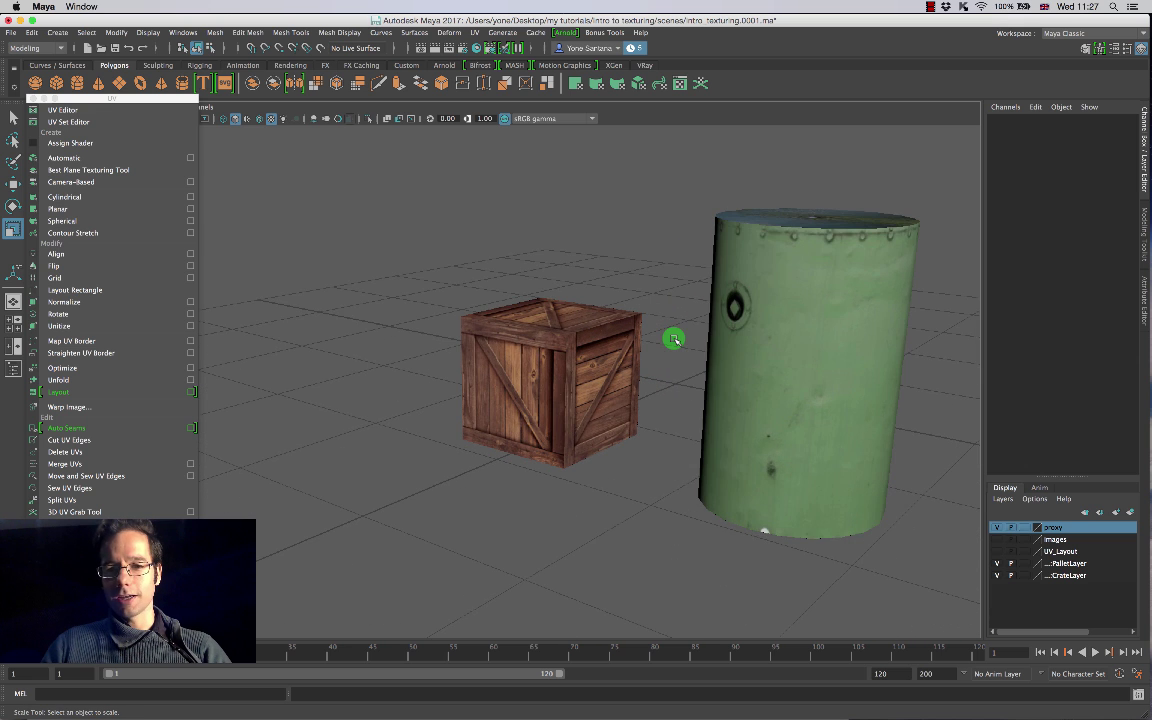
pyautogui.scroll(-10, 674, 338)
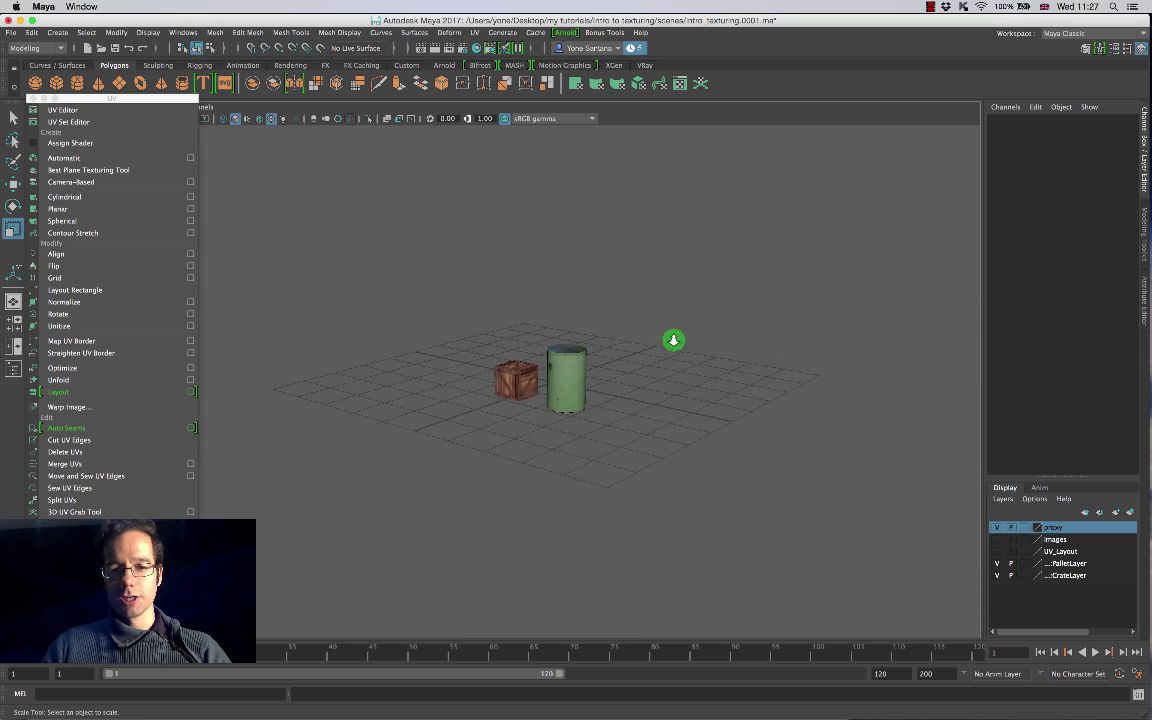
pyautogui.keyDown('alt'); pyautogui.moveTo(674, 340); pyautogui.dragTo(607, 399); pyautogui.keyUp('alt')
pyautogui.scroll(4, 607, 399)
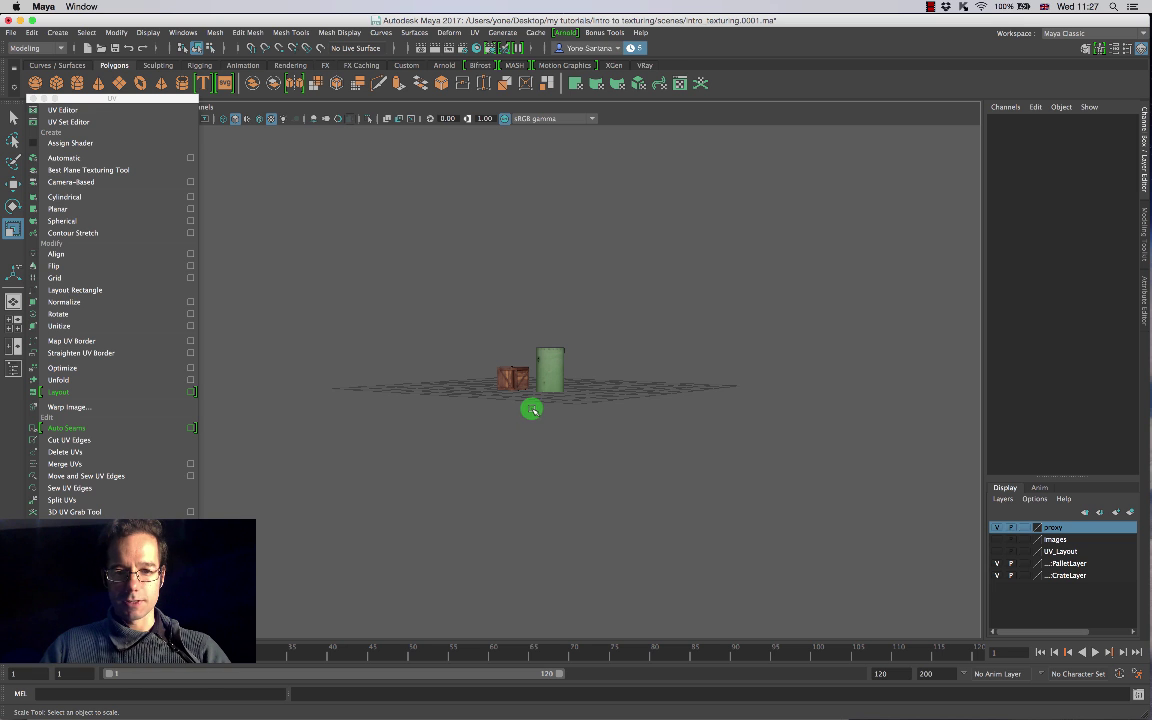
pyautogui.scroll(10, 537, 407)
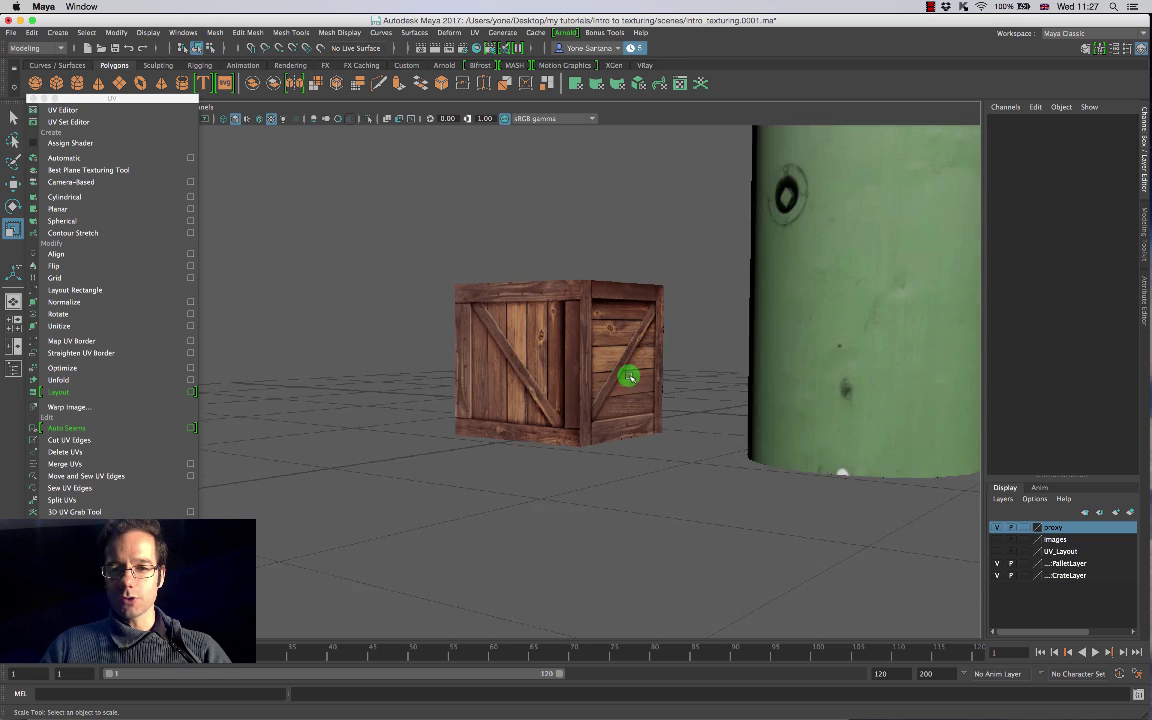
pyautogui.keyDown('alt'); pyautogui.moveTo(619, 369); pyautogui.dragTo(567, 408); pyautogui.keyUp('alt')
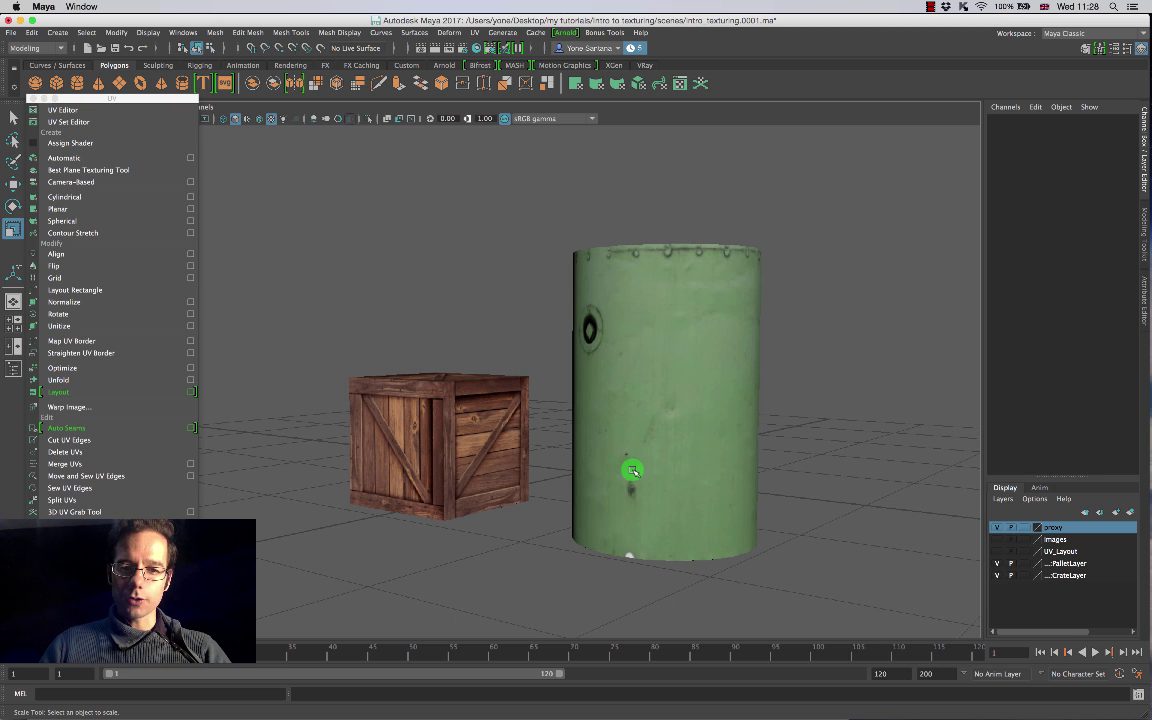
pyautogui.keyDown('alt'); pyautogui.moveTo(632, 471); pyautogui.dragTo(653, 429); pyautogui.keyUp('alt')
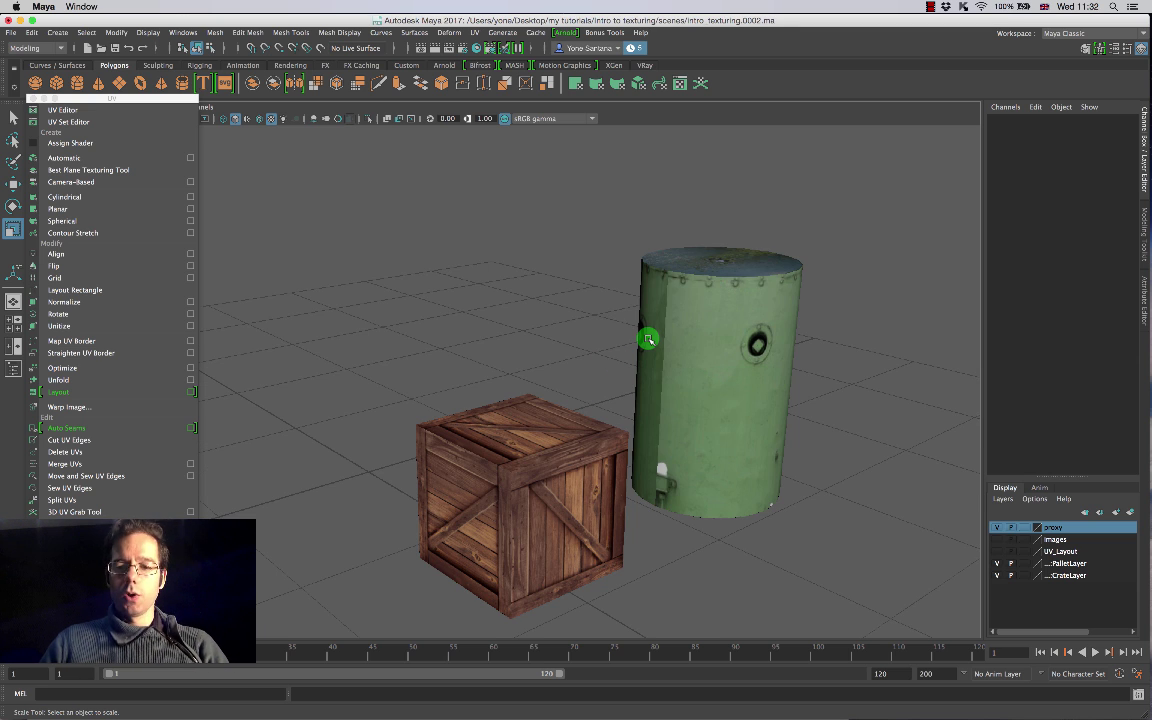
# Step: Make the images layer visible and reopen the UV Editor, keeping the models in view
pyautogui.click(996, 539)
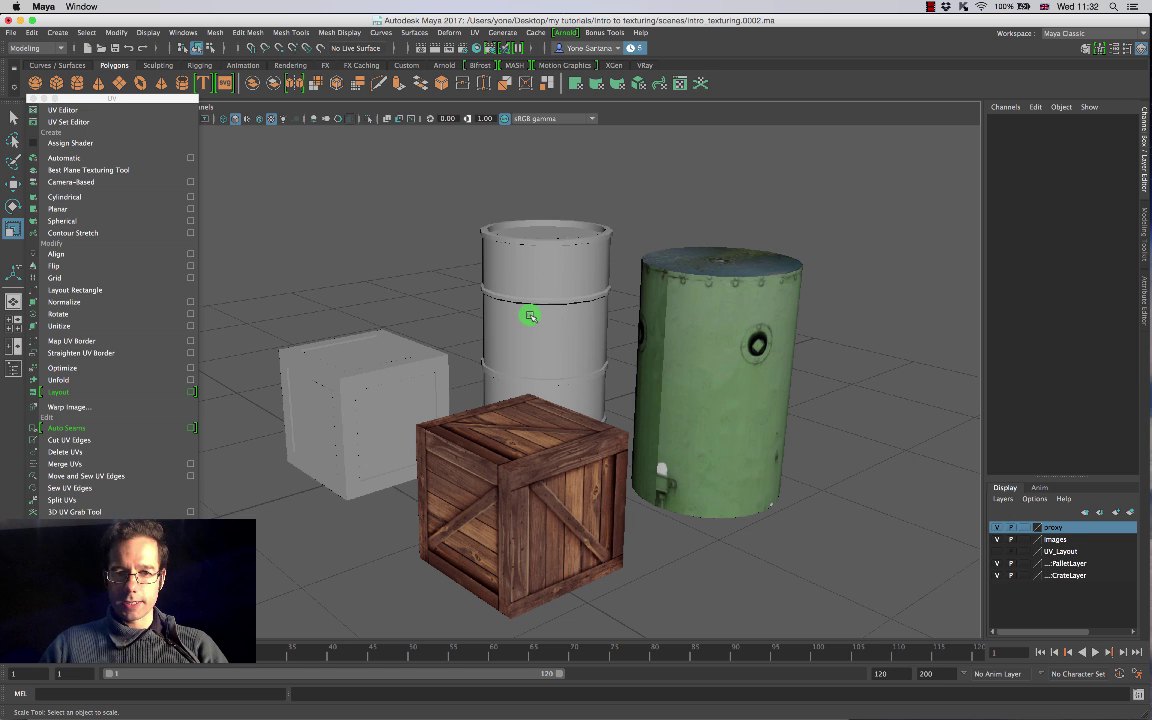
pyautogui.click(475, 33)
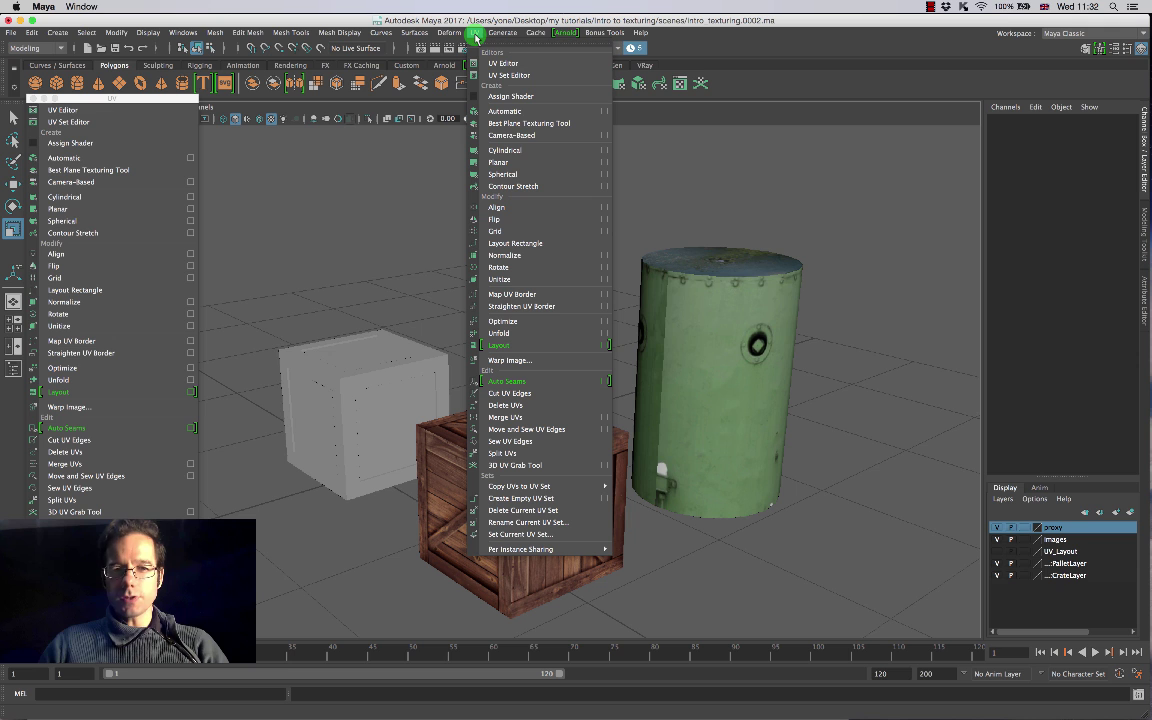
pyautogui.click(495, 63)
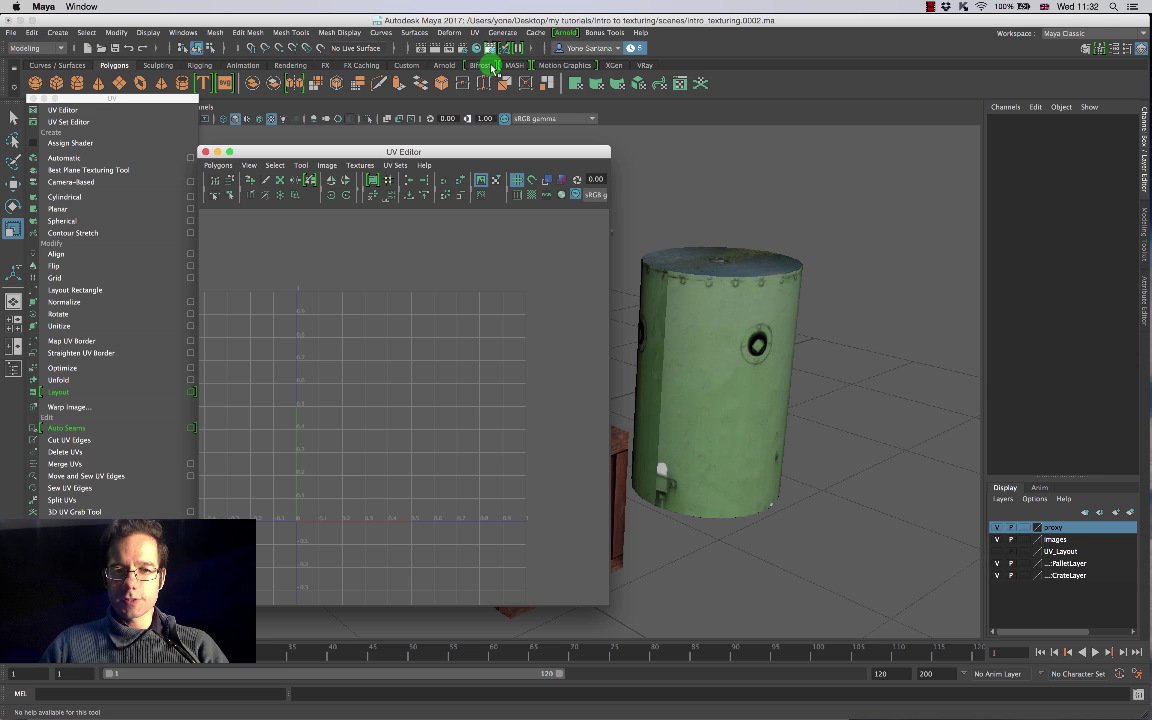
pyautogui.moveTo(496, 154); pyautogui.dragTo(417, 108)
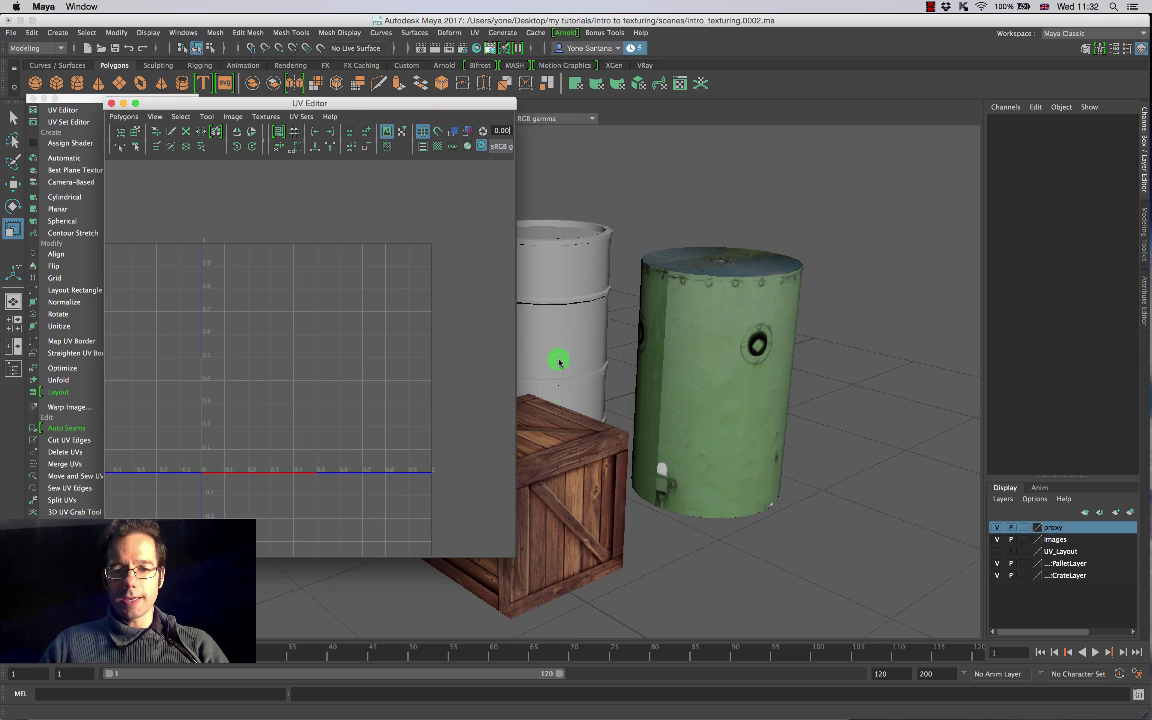
# Step: Compare the UV layouts of the wooden crate, the green drum, the grey crate and the grey barrel in the UV Editor
pyautogui.click(586, 466)
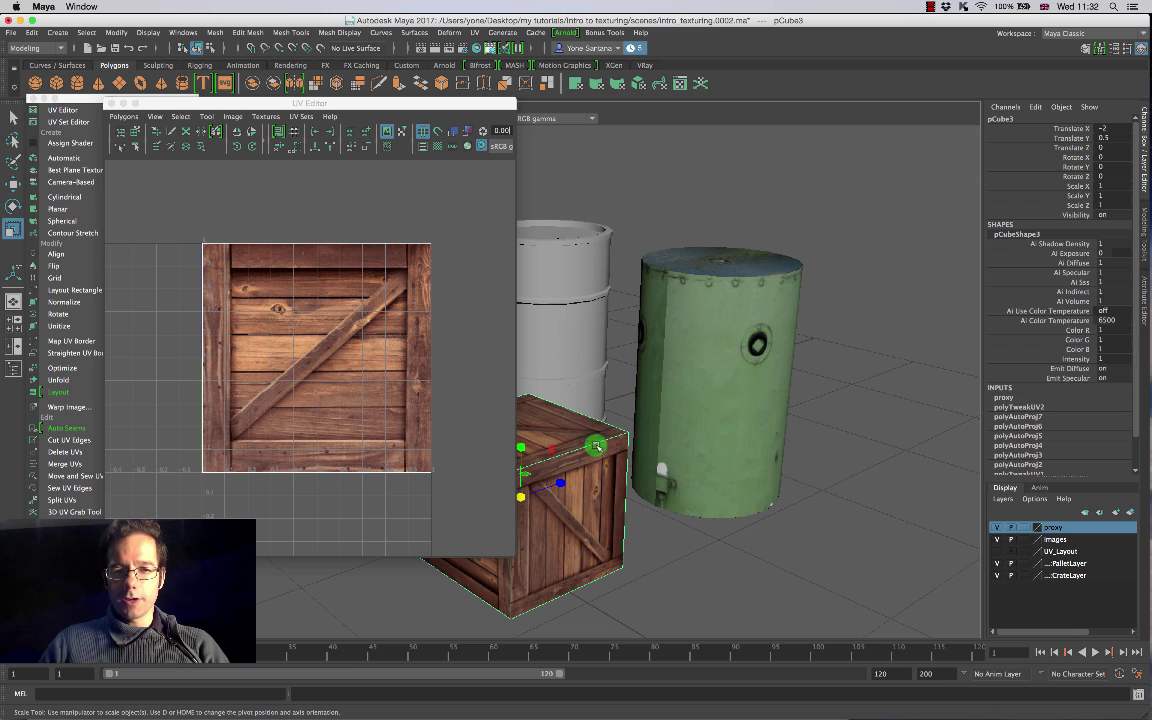
pyautogui.click(749, 349)
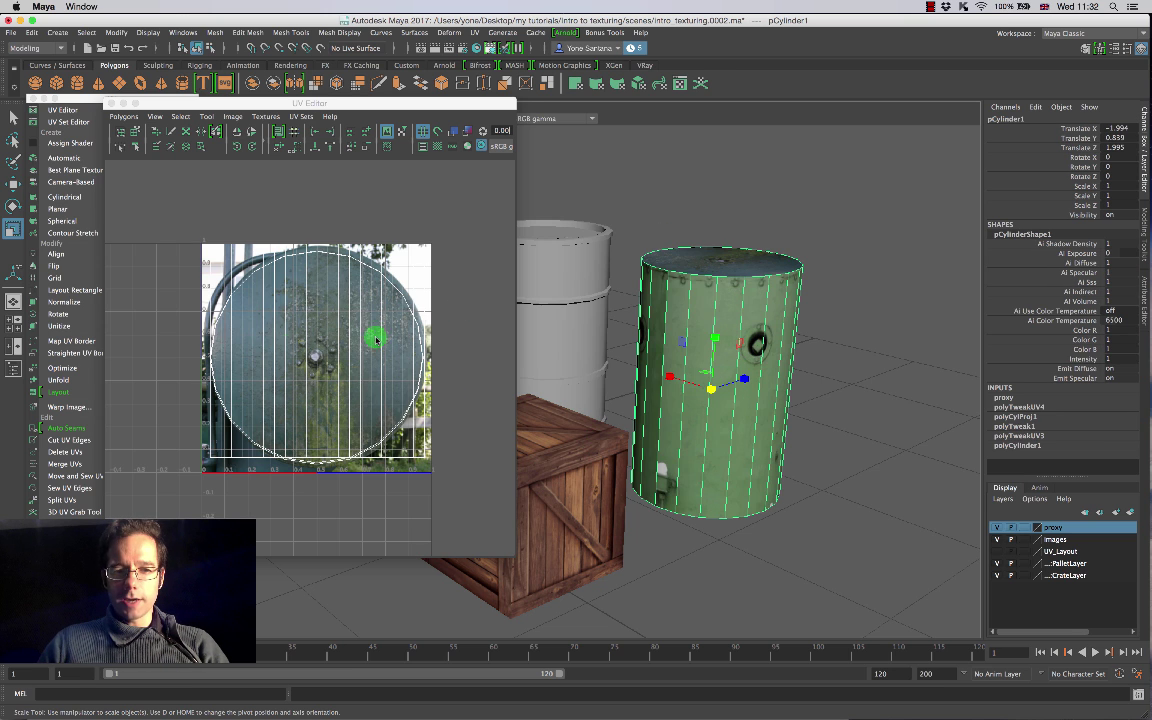
pyautogui.moveTo(397, 102); pyautogui.dragTo(428, 163)
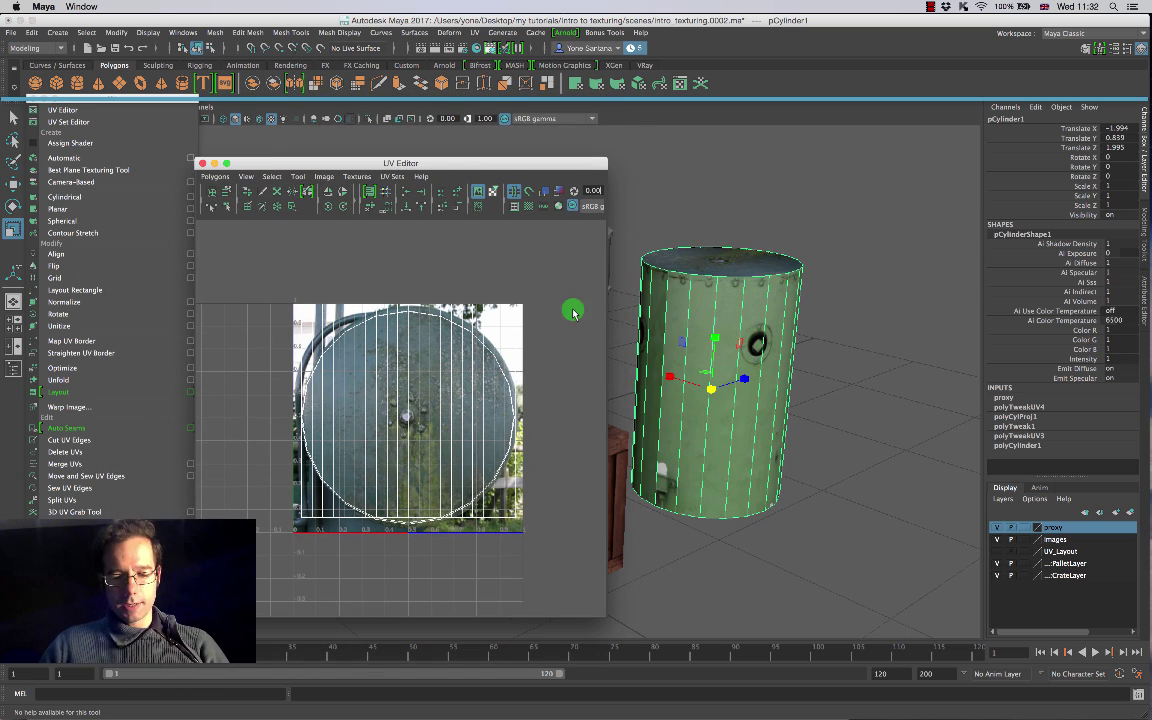
pyautogui.keyDown('alt'); pyautogui.moveTo(708, 326); pyautogui.dragTo(940, 330, button='middle'); pyautogui.keyUp('alt')
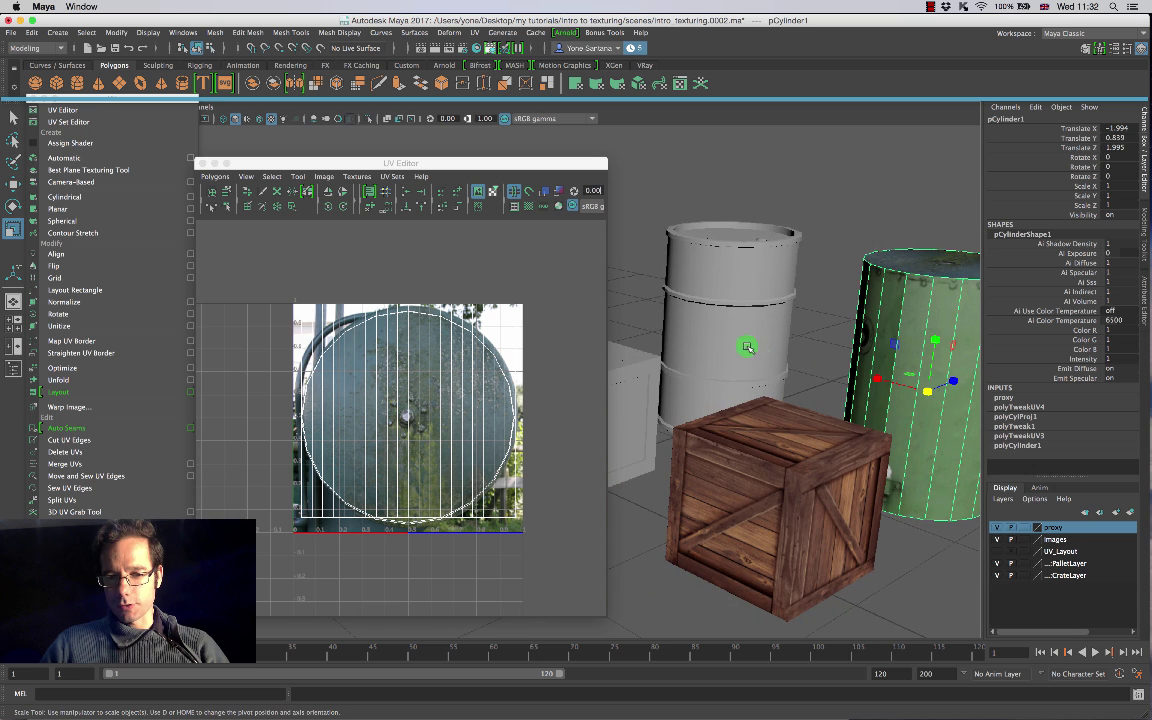
pyautogui.keyDown('alt'); pyautogui.moveTo(721, 350); pyautogui.dragTo(985, 354, button='middle'); pyautogui.keyUp('alt')
pyautogui.click(801, 370)
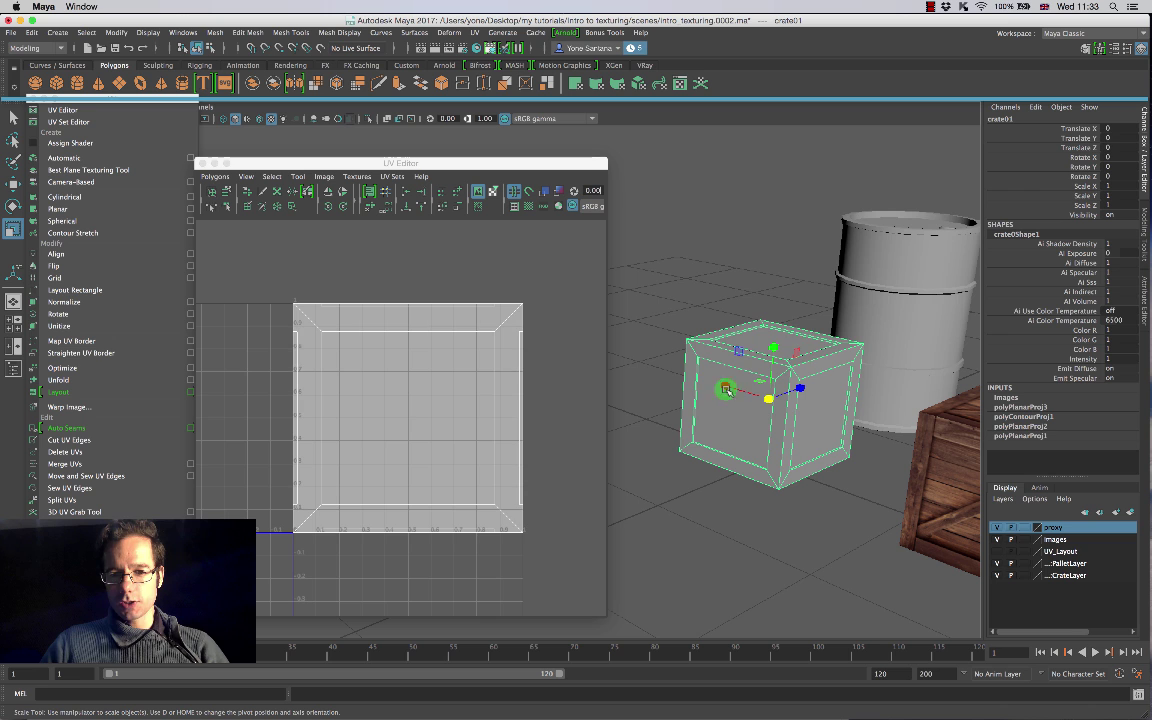
pyautogui.click(902, 285)
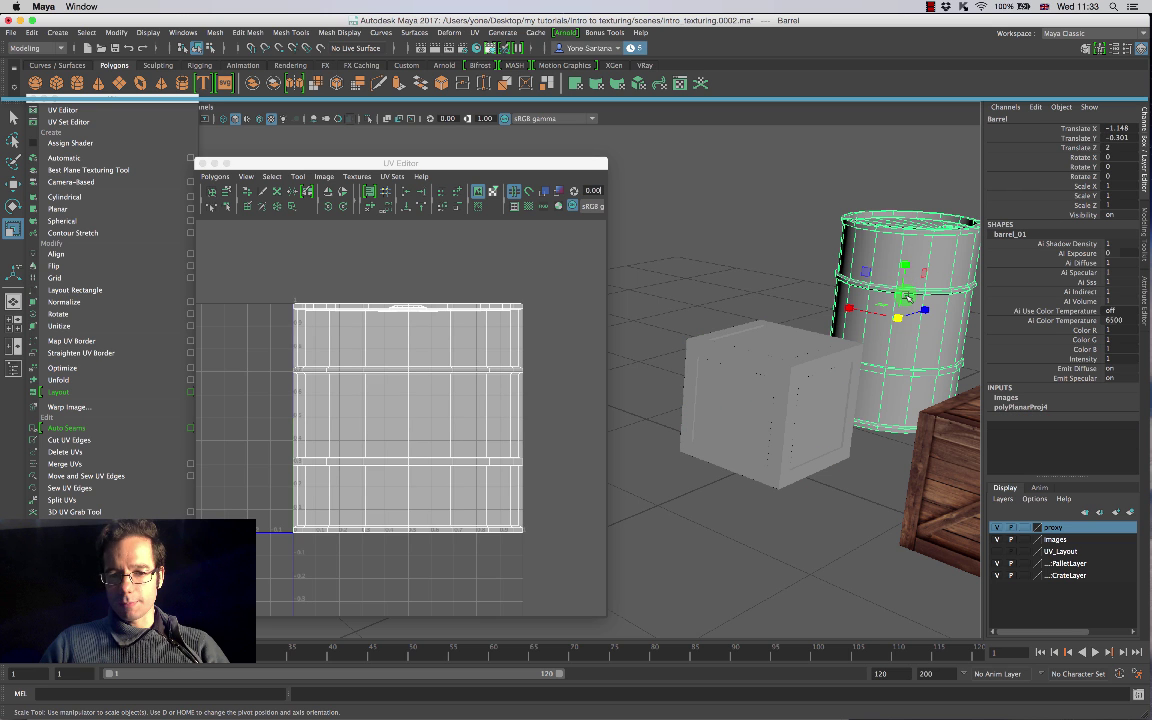
pyautogui.keyDown('alt'); pyautogui.moveTo(937, 347); pyautogui.dragTo(861, 411, button='middle'); pyautogui.keyUp('alt')
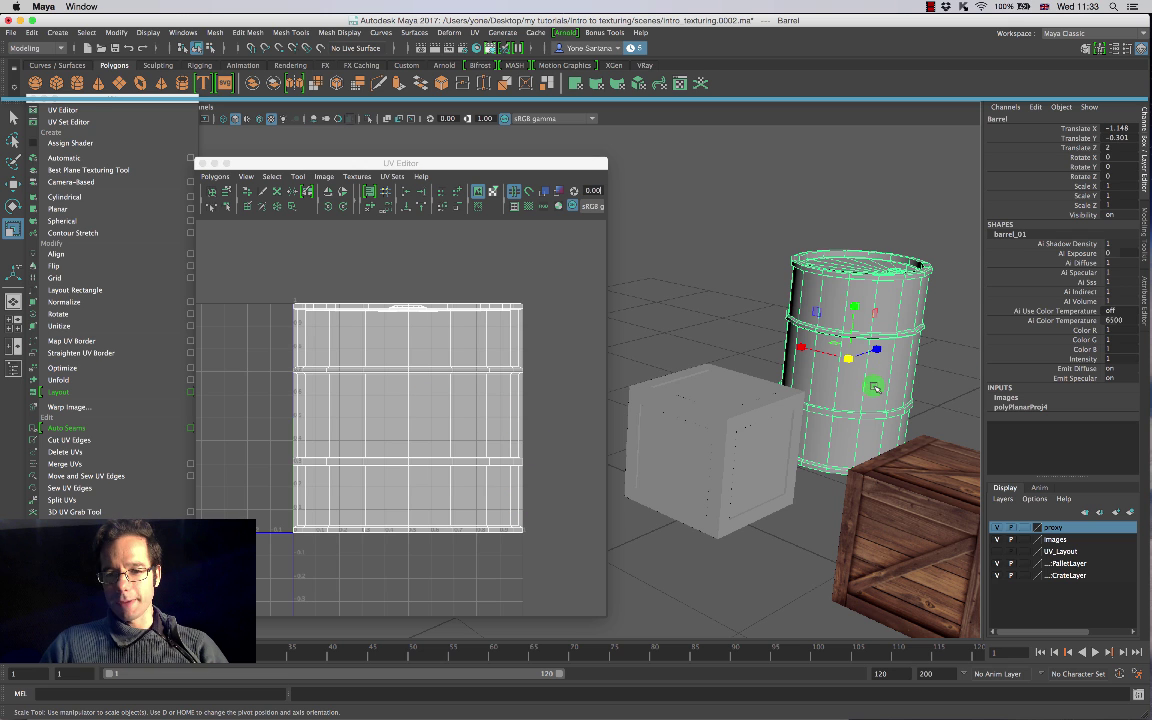
# Step: Apply a planar UV projection to the grey crate with the projection fitted to the best plane
pyautogui.click(732, 421)
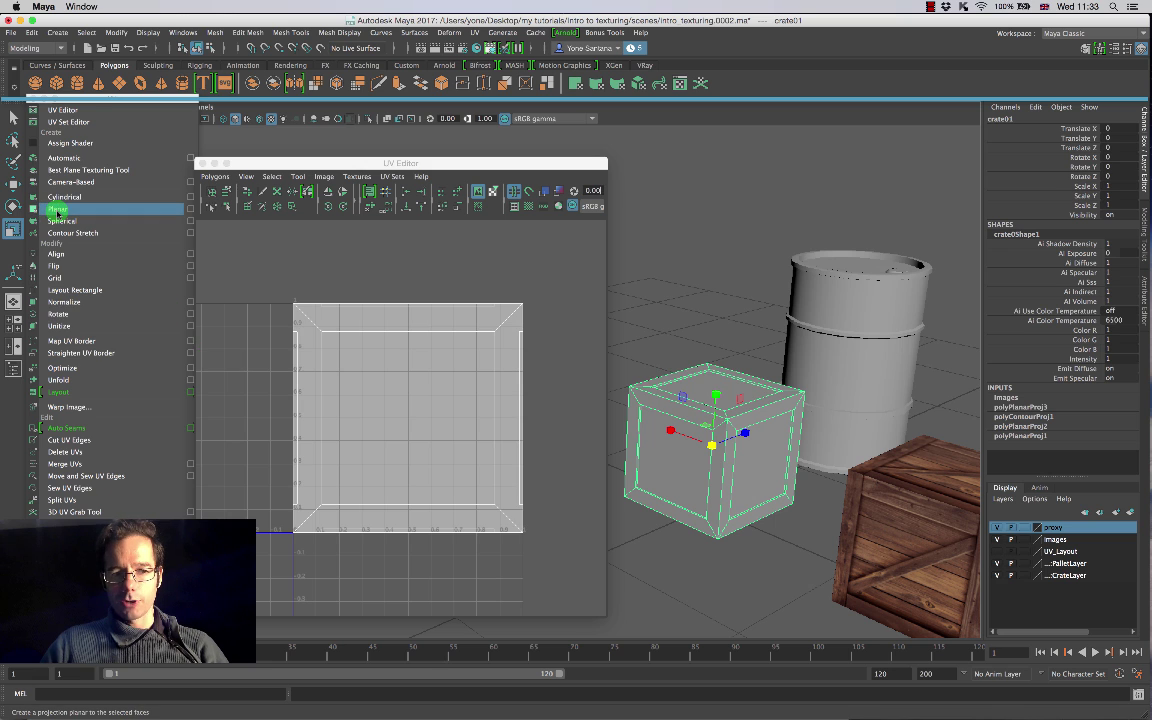
pyautogui.click(190, 209)
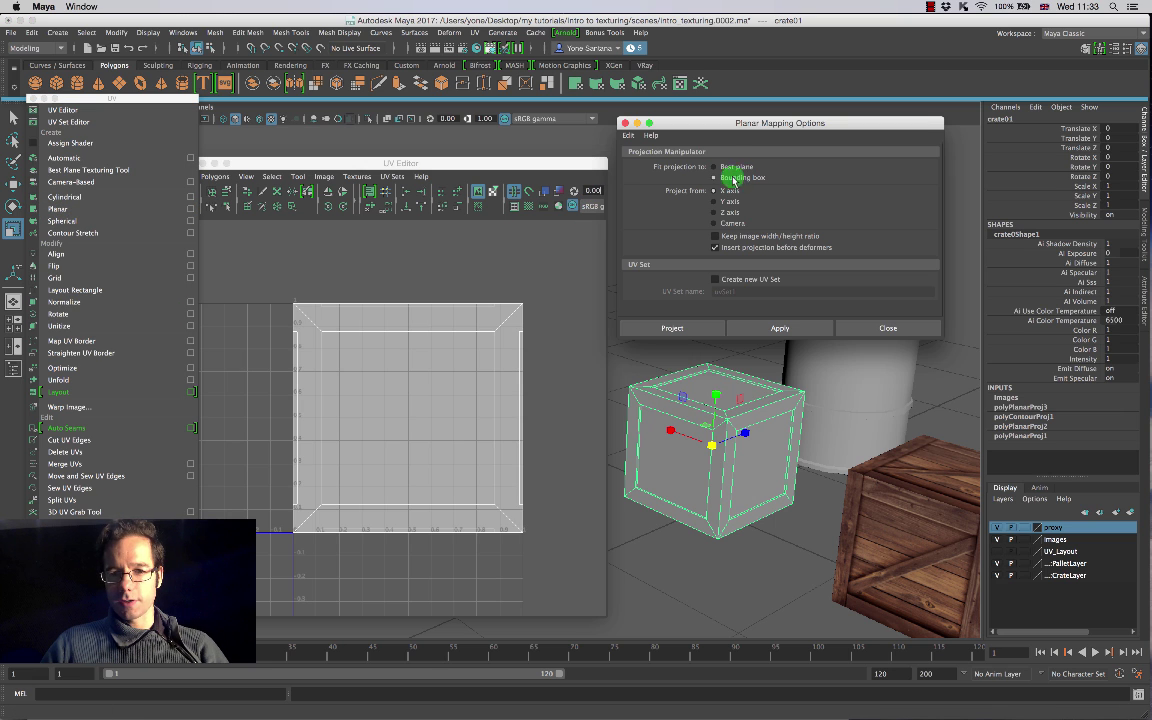
pyautogui.click(725, 167)
pyautogui.click(697, 332)
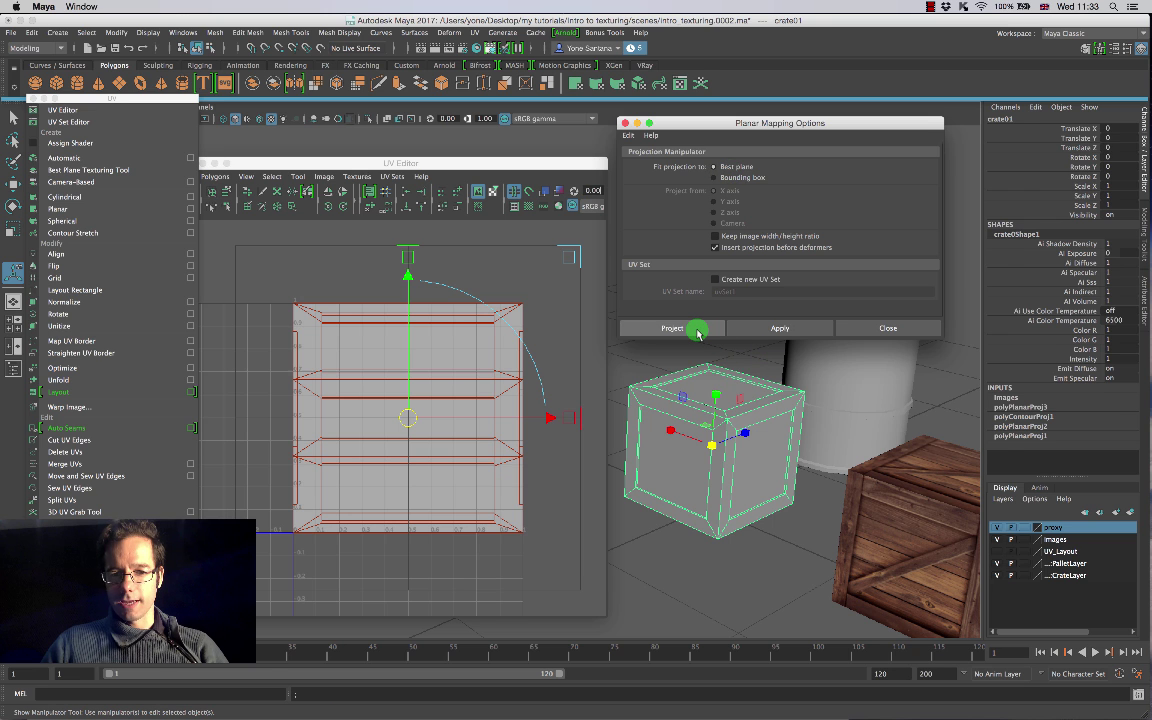
# Step: Clear the grey crate's projection selection and turn on the UV checker pattern display
pyautogui.click(403, 420)
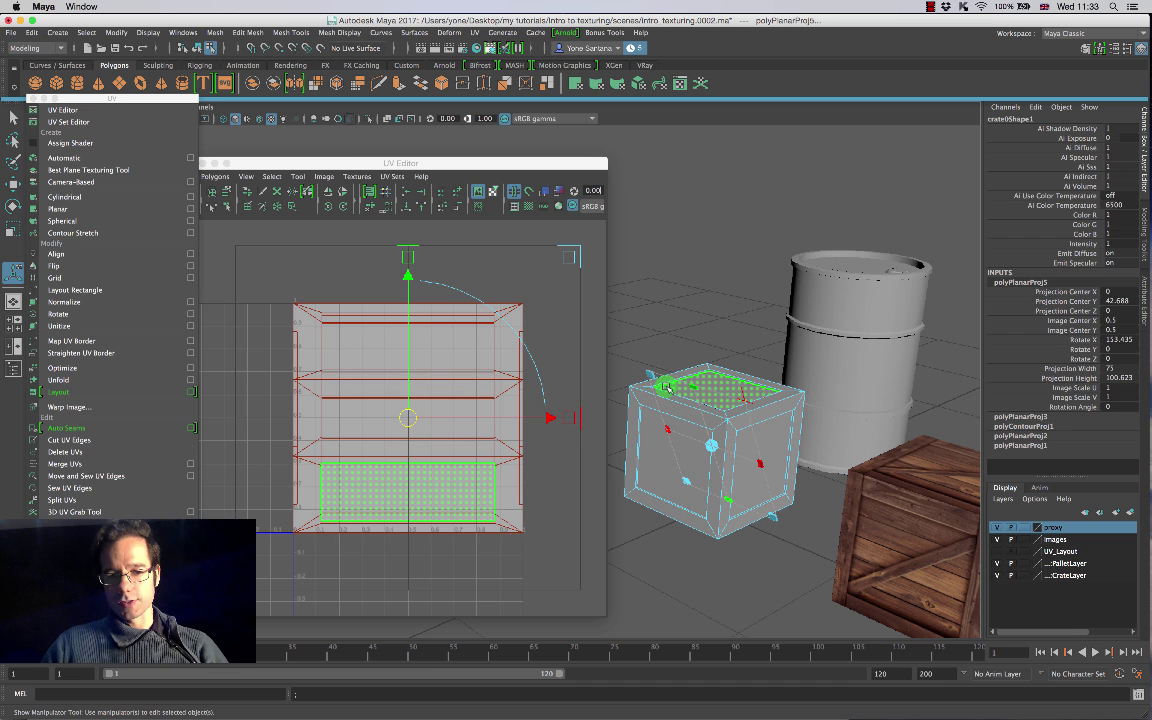
pyautogui.click(758, 334)
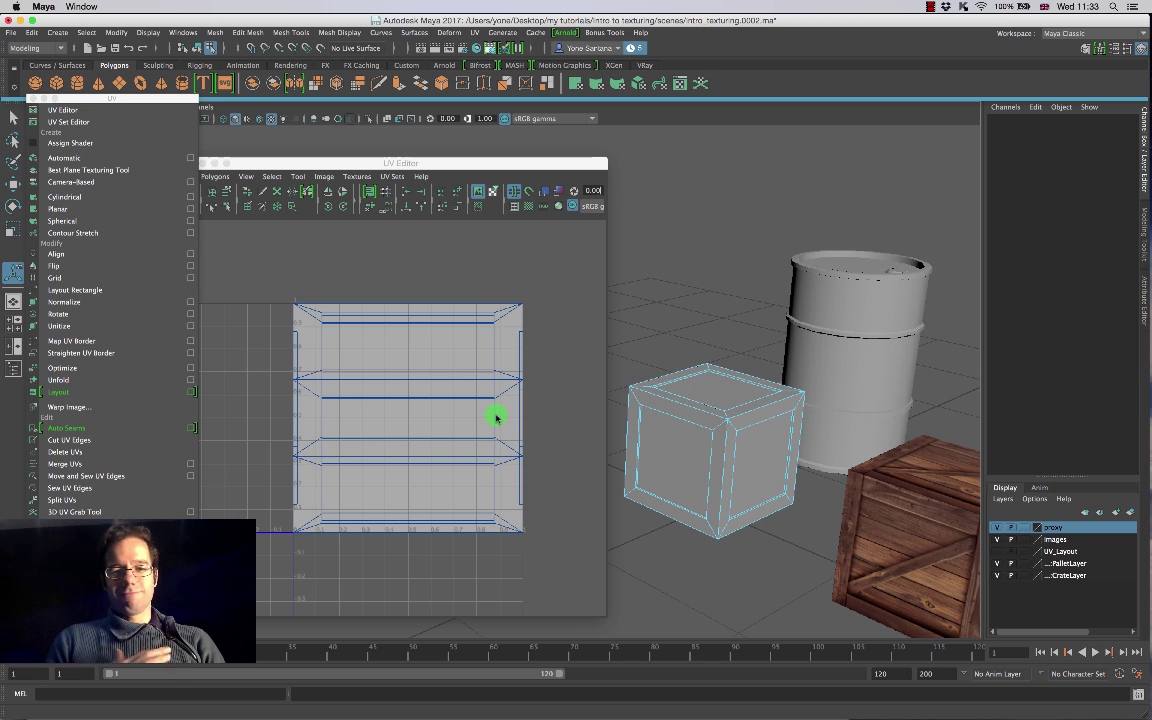
pyautogui.click(529, 206)
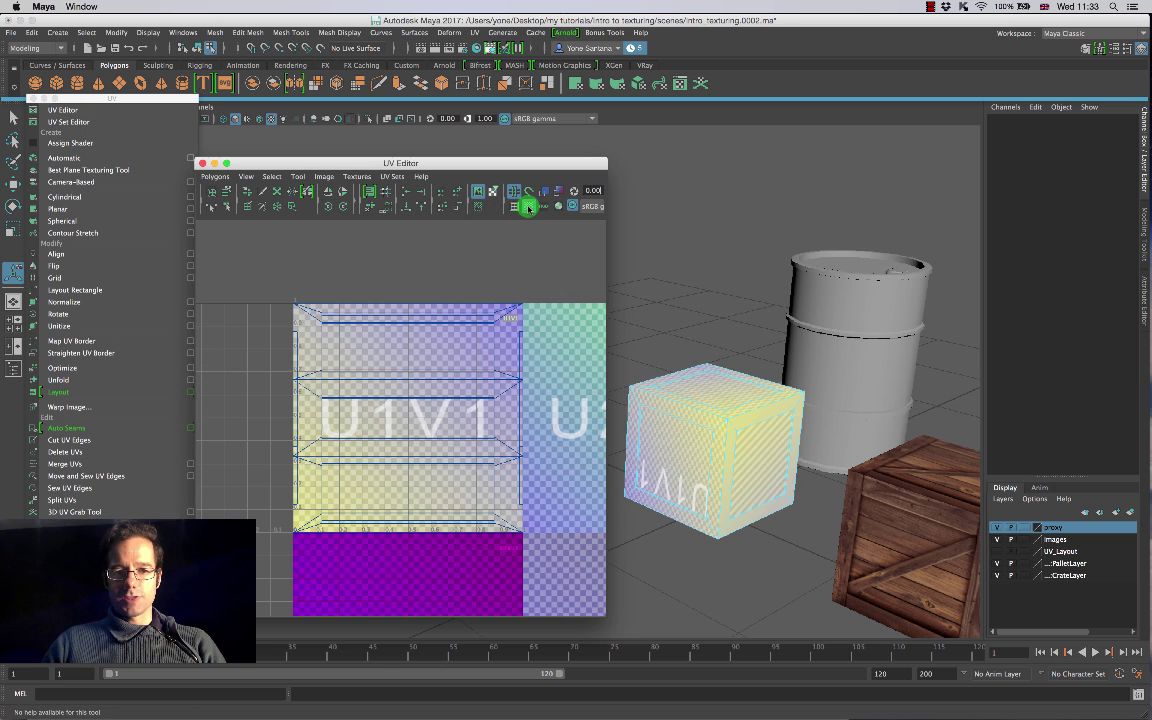
# Step: Try to apply a planar UV projection to the grey crate, fitted to the bounding box and projected from the X axis
pyautogui.keyDown('alt'); pyautogui.moveTo(797, 530); pyautogui.dragTo(738, 550); pyautogui.keyUp('alt')
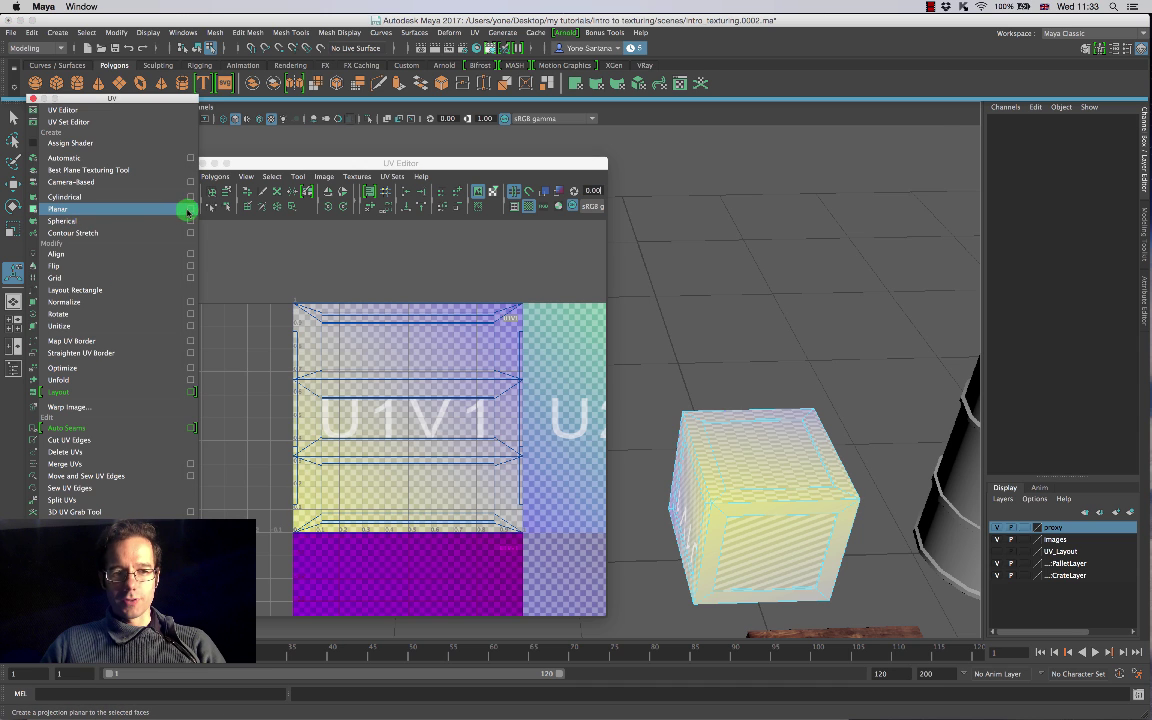
pyautogui.click(185, 211)
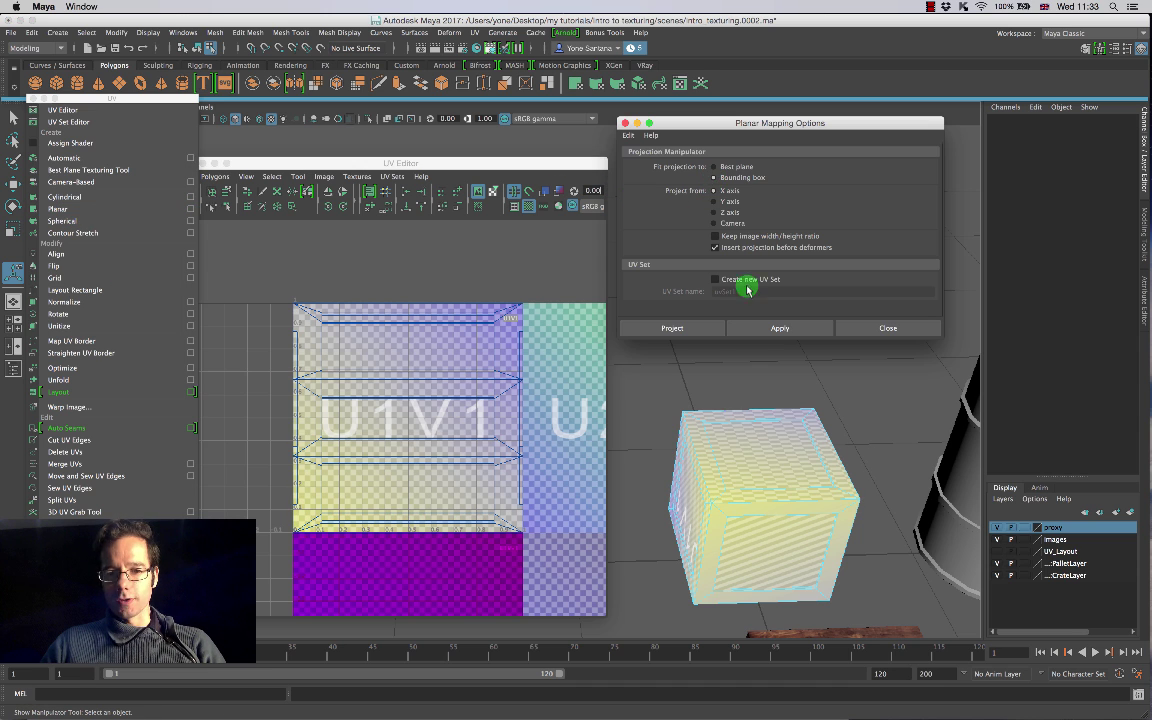
pyautogui.click(780, 328)
pyautogui.click(692, 328)
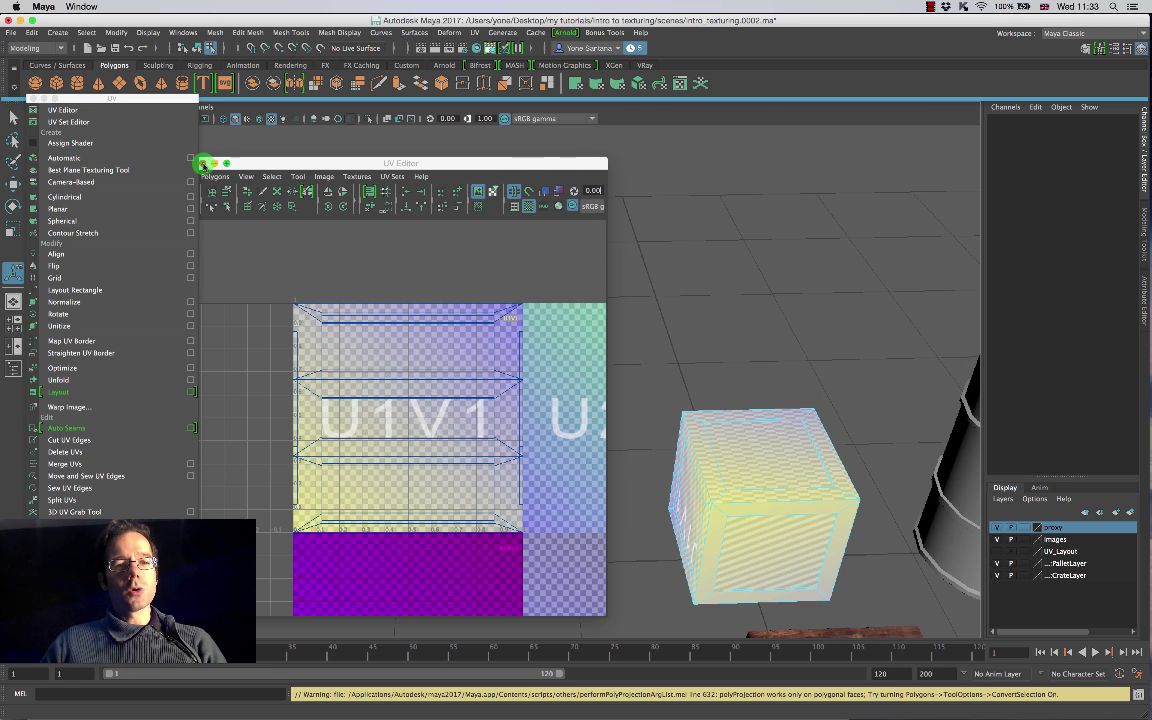
# Step: Close the UV Editor and inspect the face structure of the grey crate and the grey barrel
pyautogui.click(202, 164)
pyautogui.scroll(-5, 681, 532)
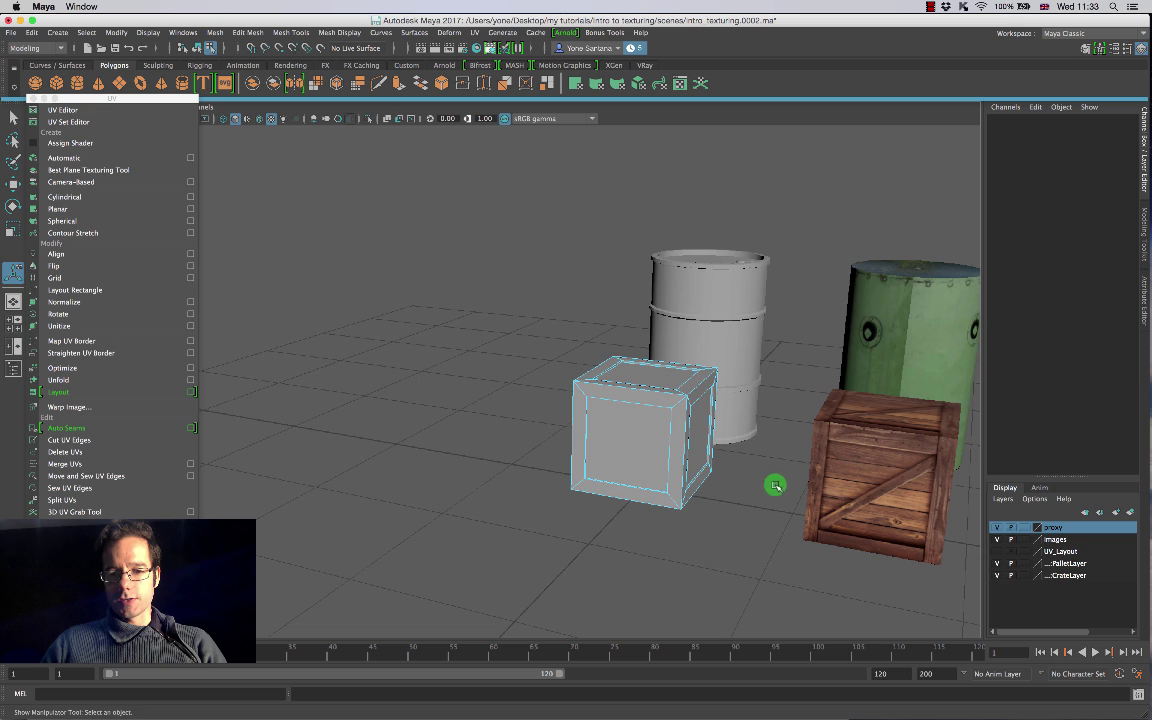
pyautogui.scroll(3, 670, 484)
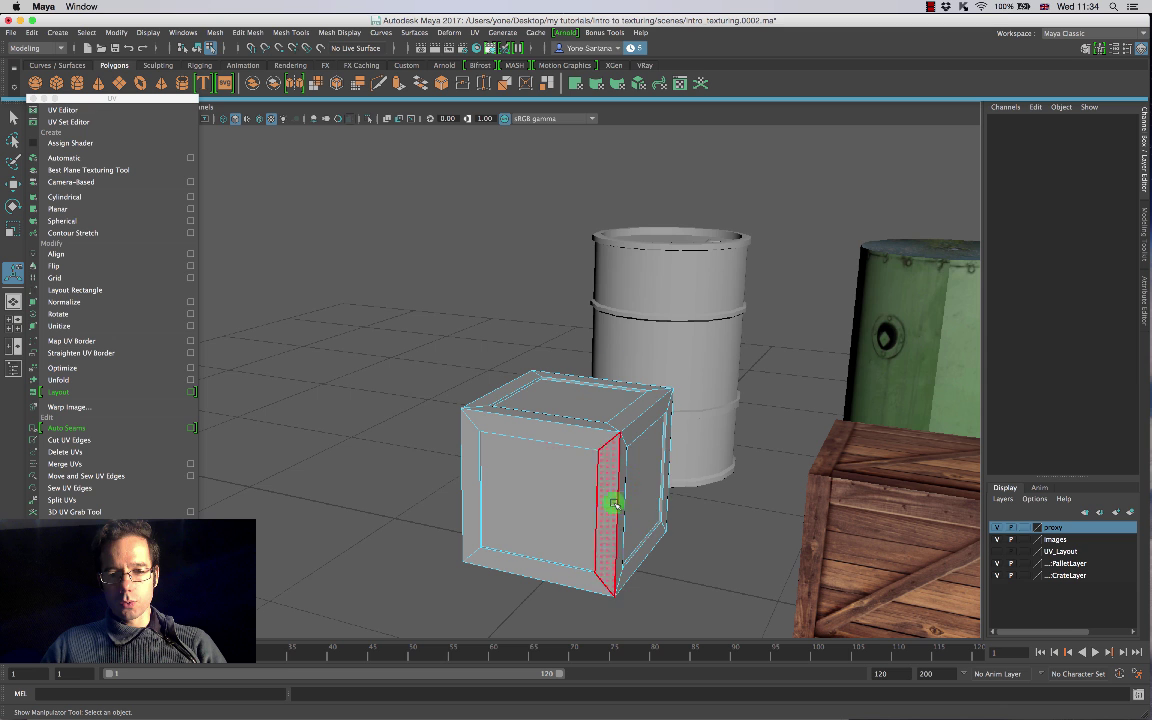
pyautogui.moveTo(662, 372)
pyautogui.keyDown('alt'); pyautogui.mouseDown()
pyautogui.moveTo(703, 416)
pyautogui.moveTo(648, 401)
pyautogui.moveTo(663, 350)
pyautogui.mouseUp(); pyautogui.keyUp('alt')
pyautogui.click(663, 352)
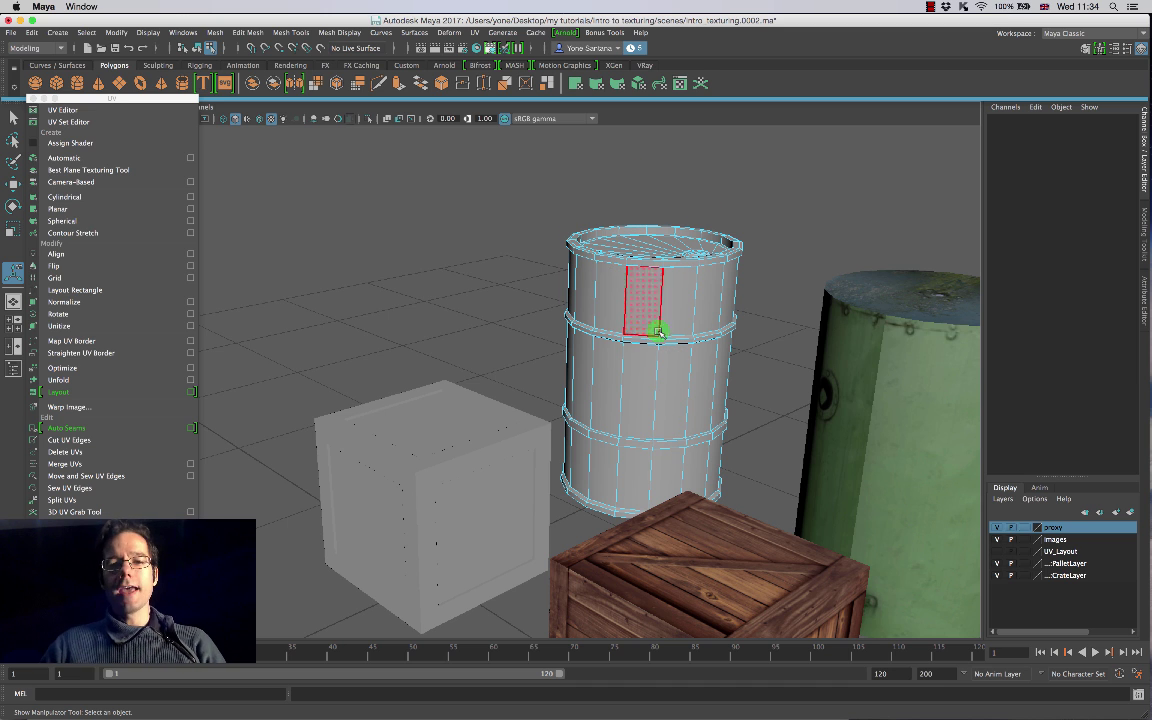
pyautogui.click(443, 418)
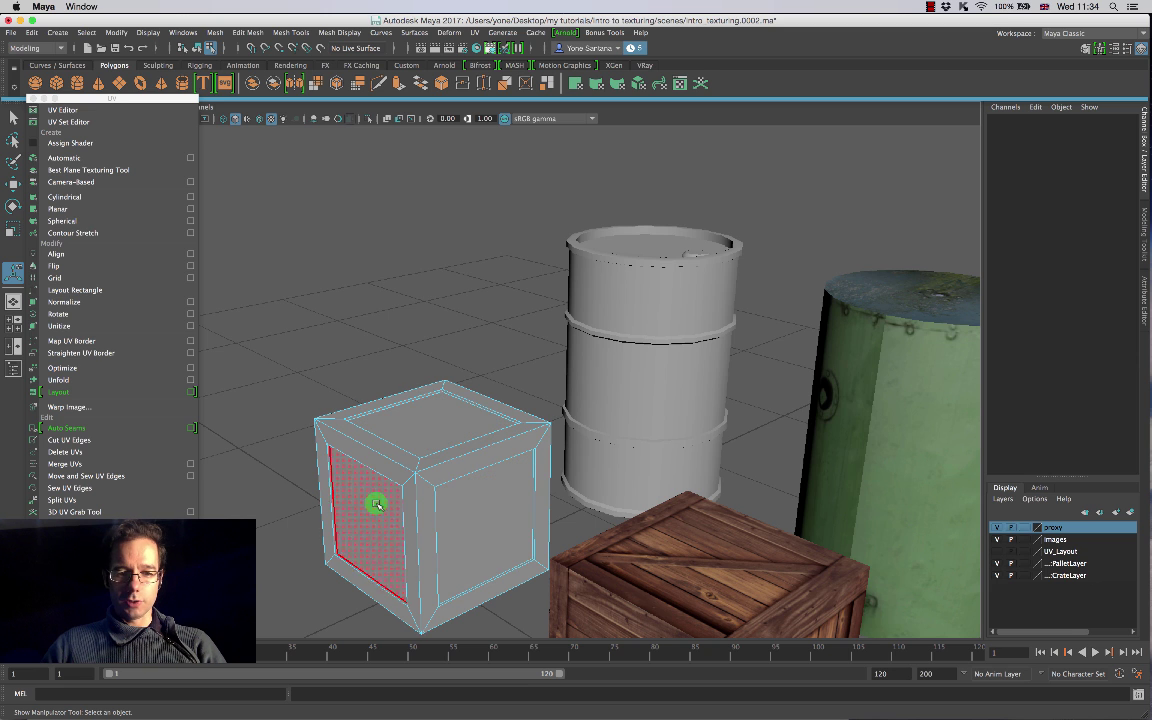
# Step: Return to object selection and select the grey barrel, keeping it framed in view
pyautogui.moveTo(463, 483); pyautogui.dragTo(526, 346, button='right')
pyautogui.click(650, 352)
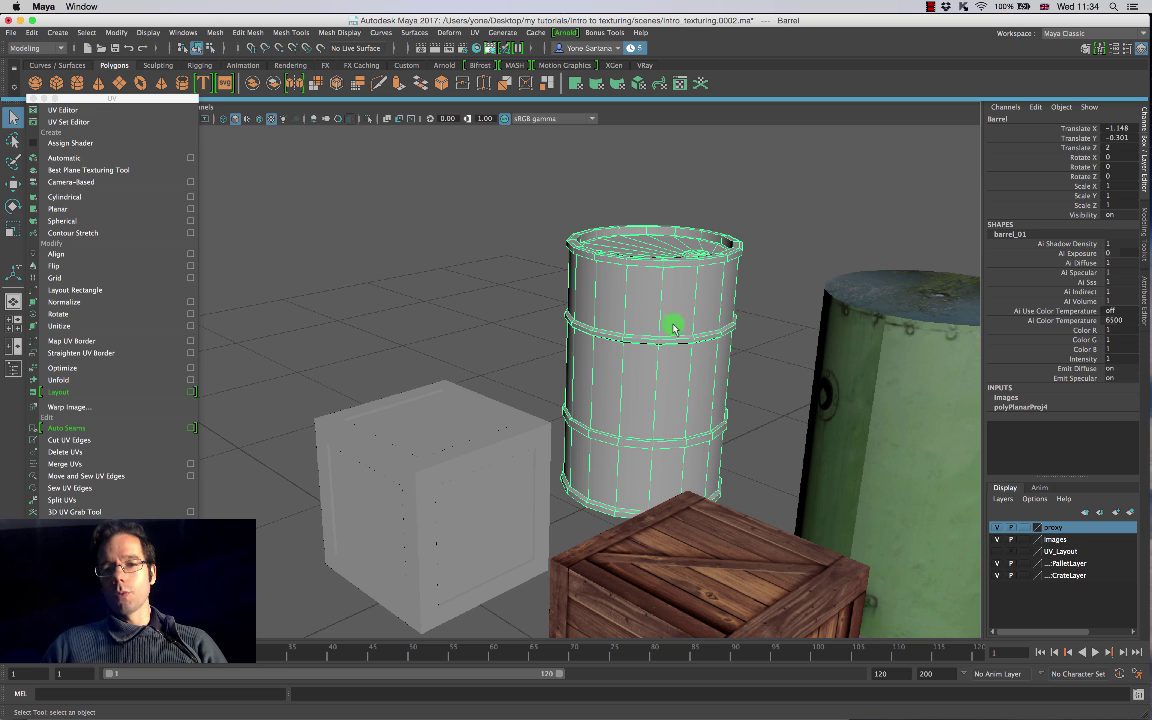
pyautogui.keyDown('alt'); pyautogui.moveTo(692, 342); pyautogui.dragTo(670, 385); pyautogui.keyUp('alt')
pyautogui.scroll(-3, 670, 385)
pyautogui.scroll(4, 670, 384)
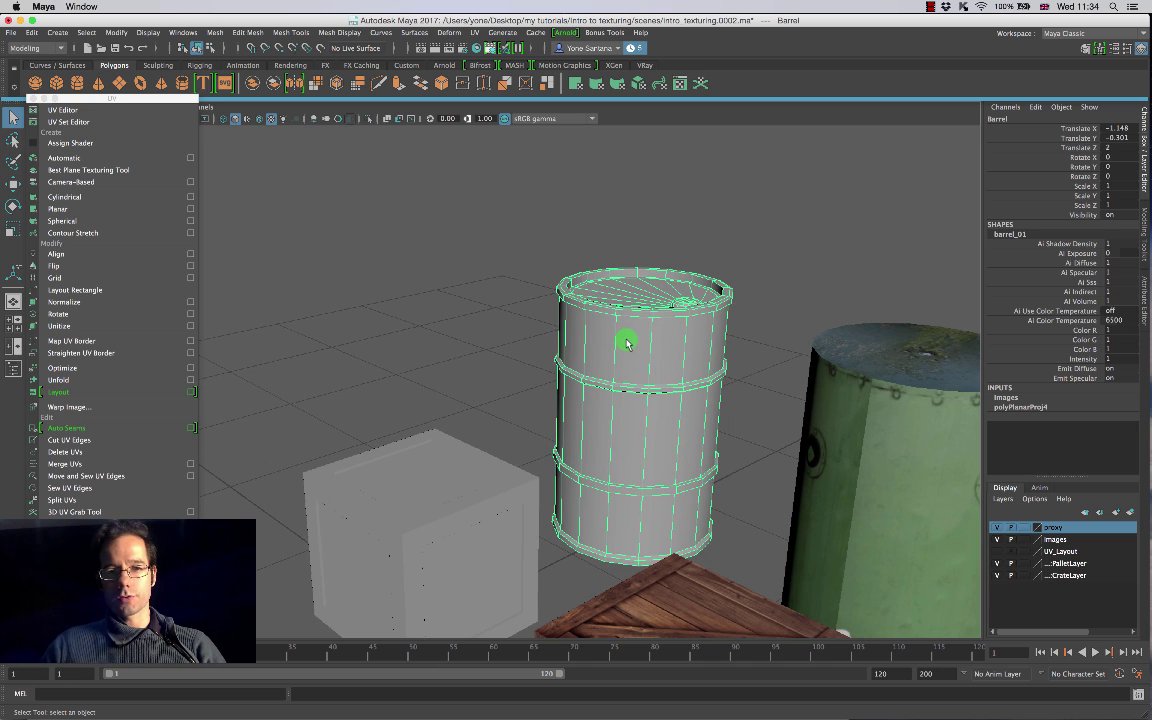
# Step: Switch to Photoshop and open the texture image oil_drum.jpg from the sourceimages folder
pyautogui.press('super+Tab')
pyautogui.press('super+Tab')
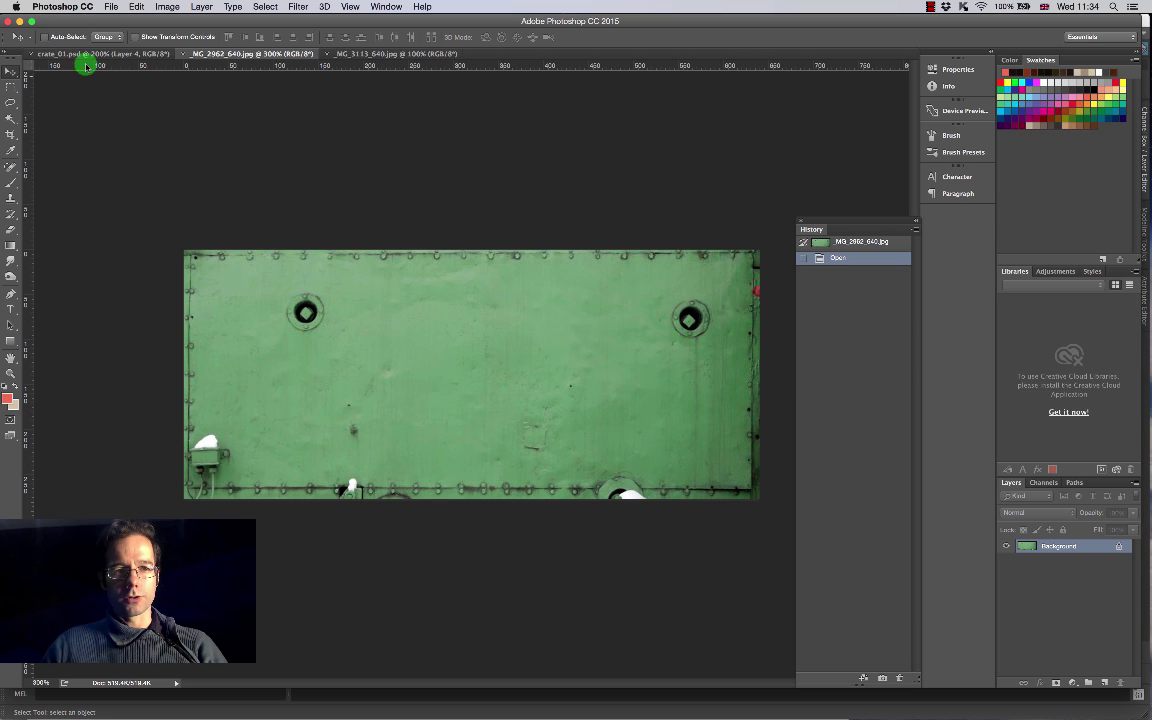
pyautogui.click(109, 8)
pyautogui.moveTo(200, 72)
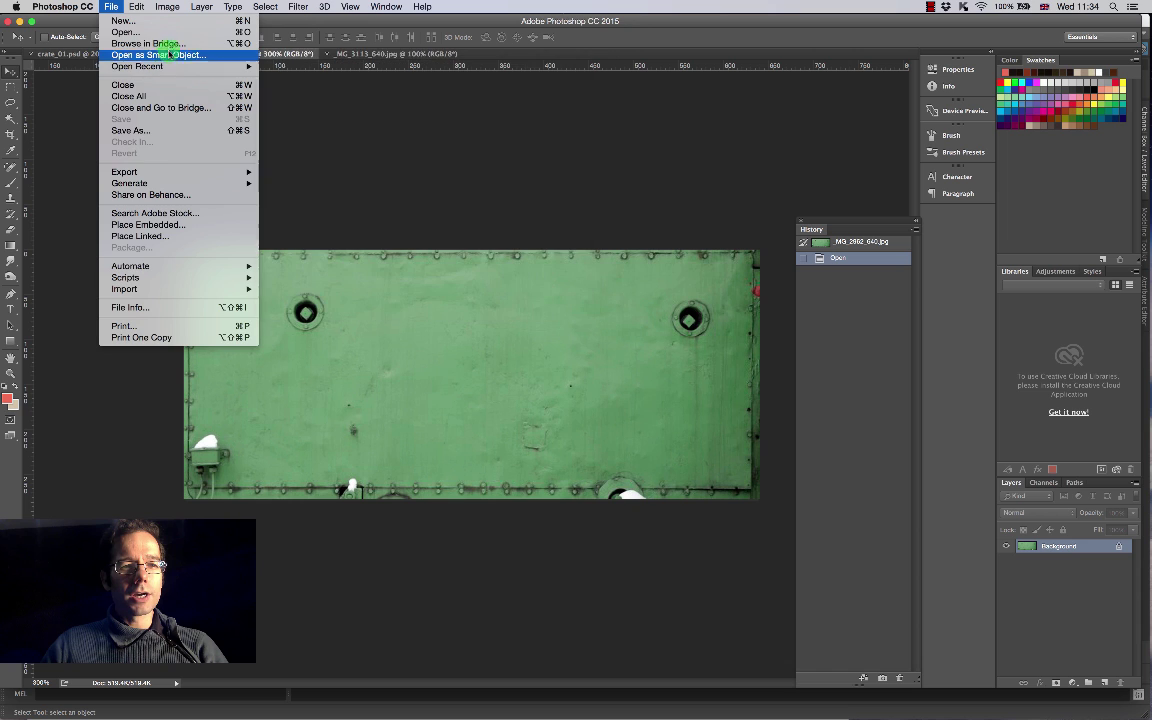
pyautogui.click(160, 32)
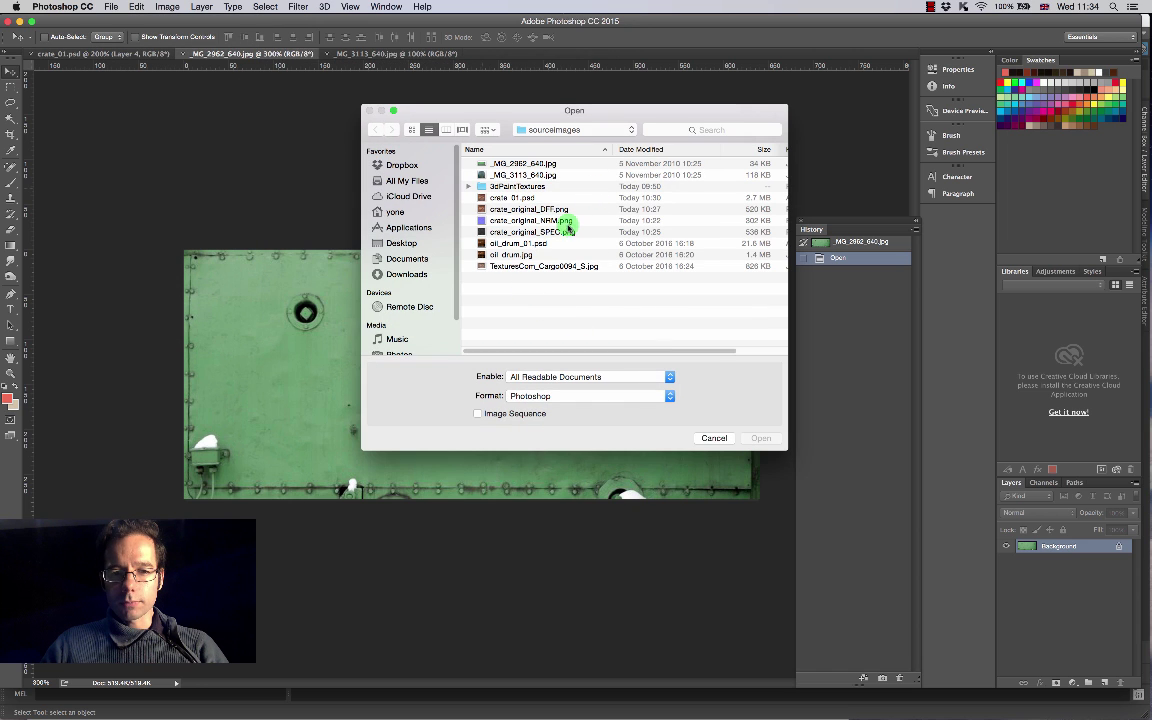
pyautogui.click(519, 255)
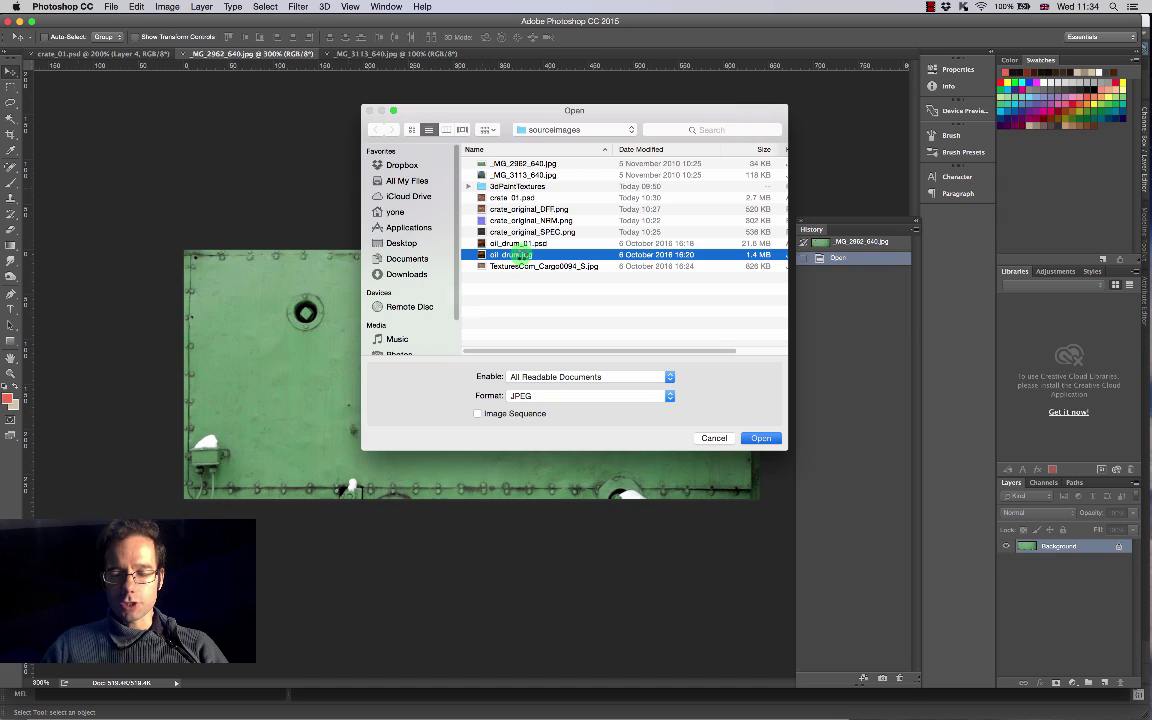
pyautogui.doubleClick(519, 255)
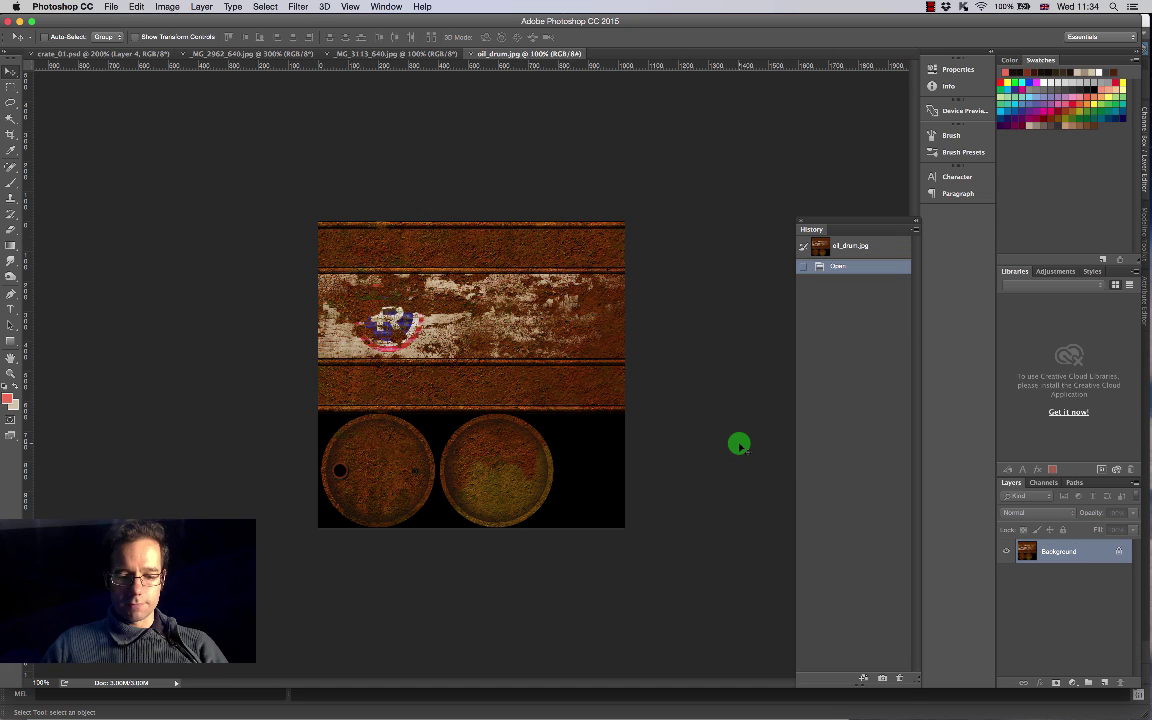
pyautogui.press('super+plus')
pyautogui.press('super+minus')
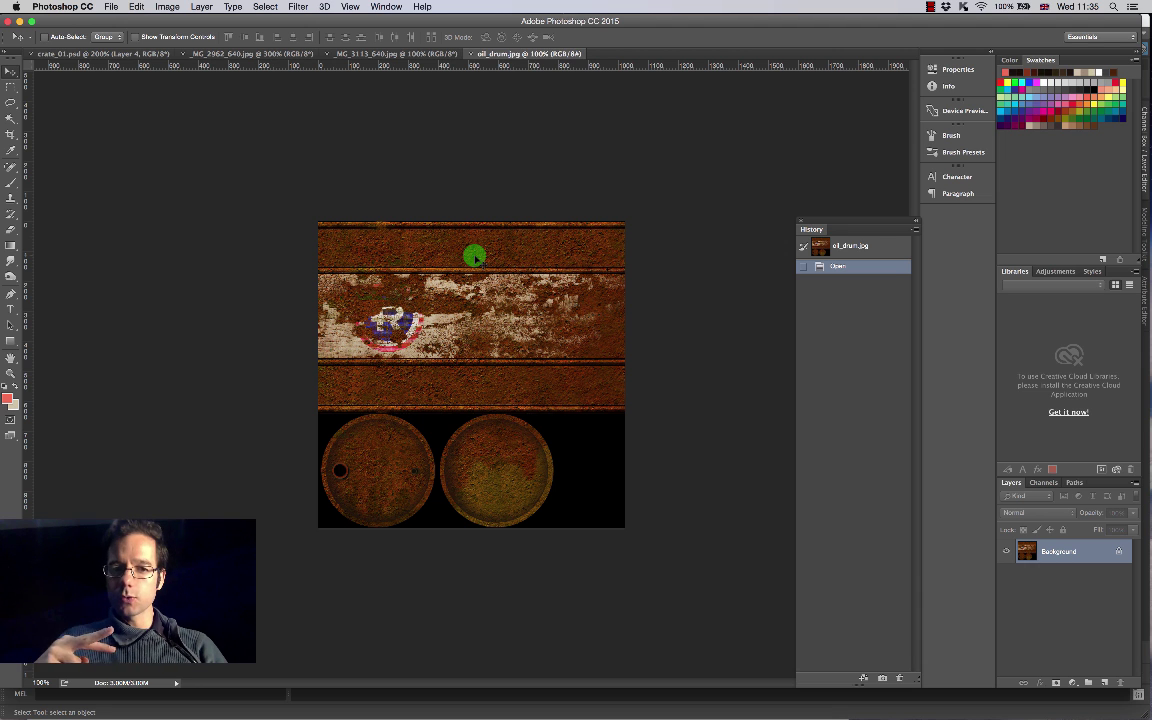
# Step: Compare the oil drum texture in Photoshop with the grey barrel model in Maya, ending in Maya
pyautogui.press('super+Tab')
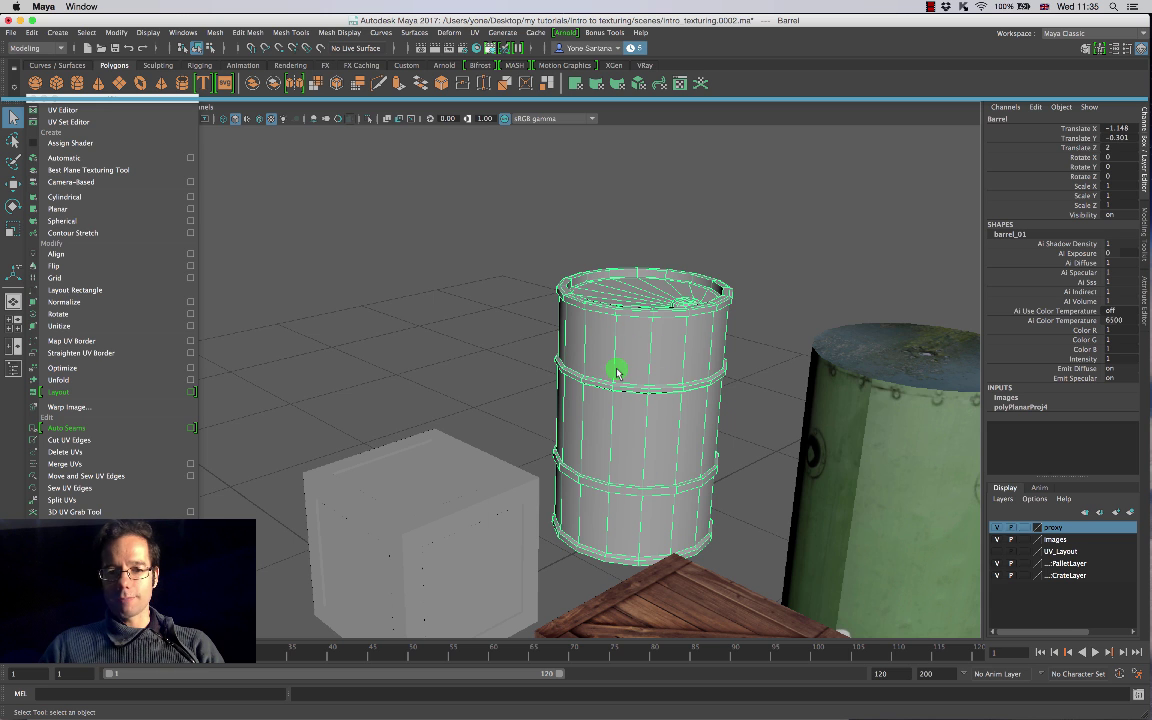
pyautogui.press('super+Tab')
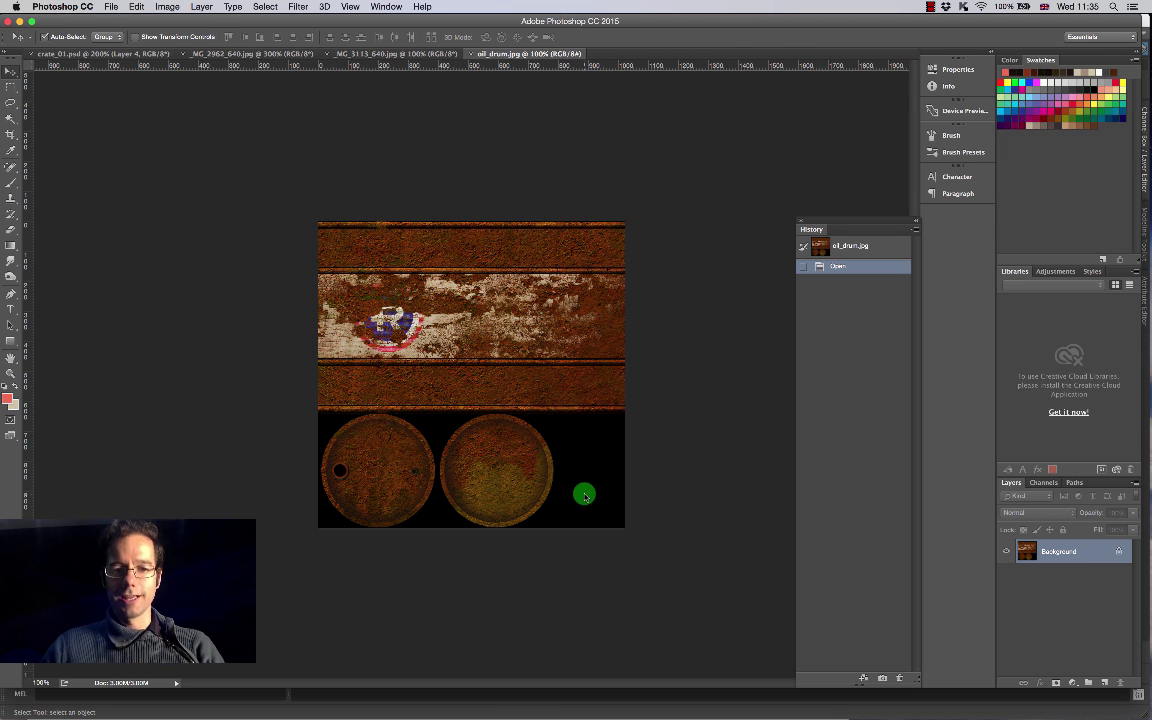
pyautogui.press('super+Tab')
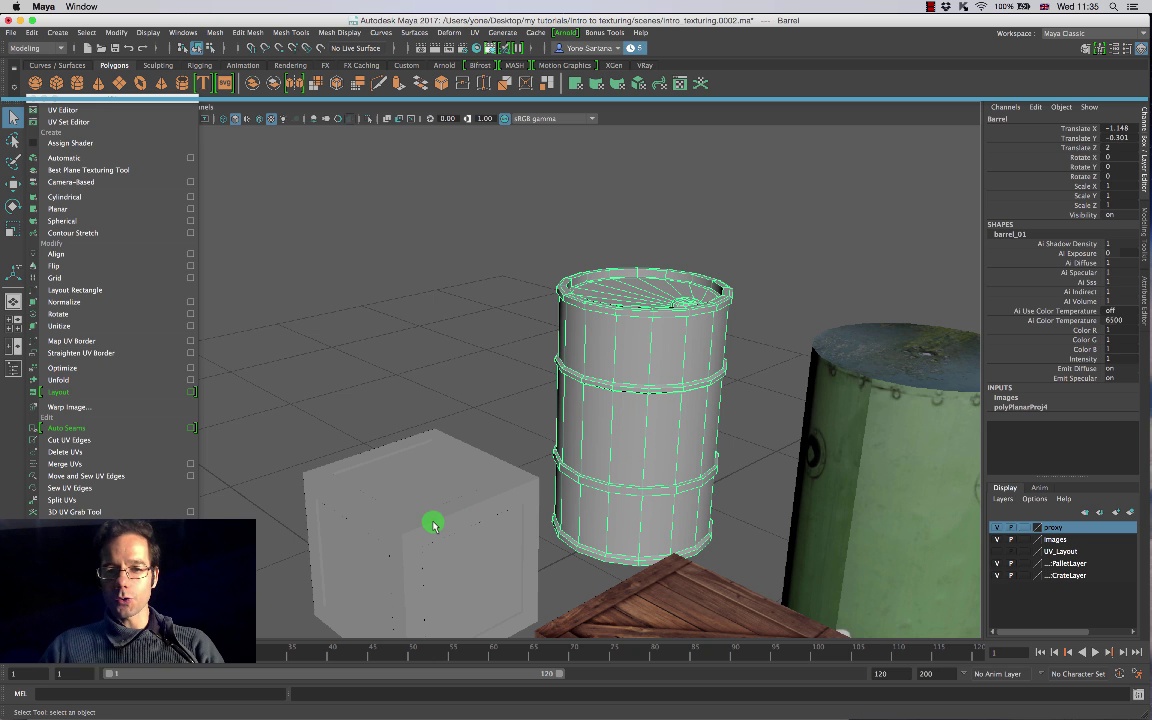
pyautogui.press('super+Tab')
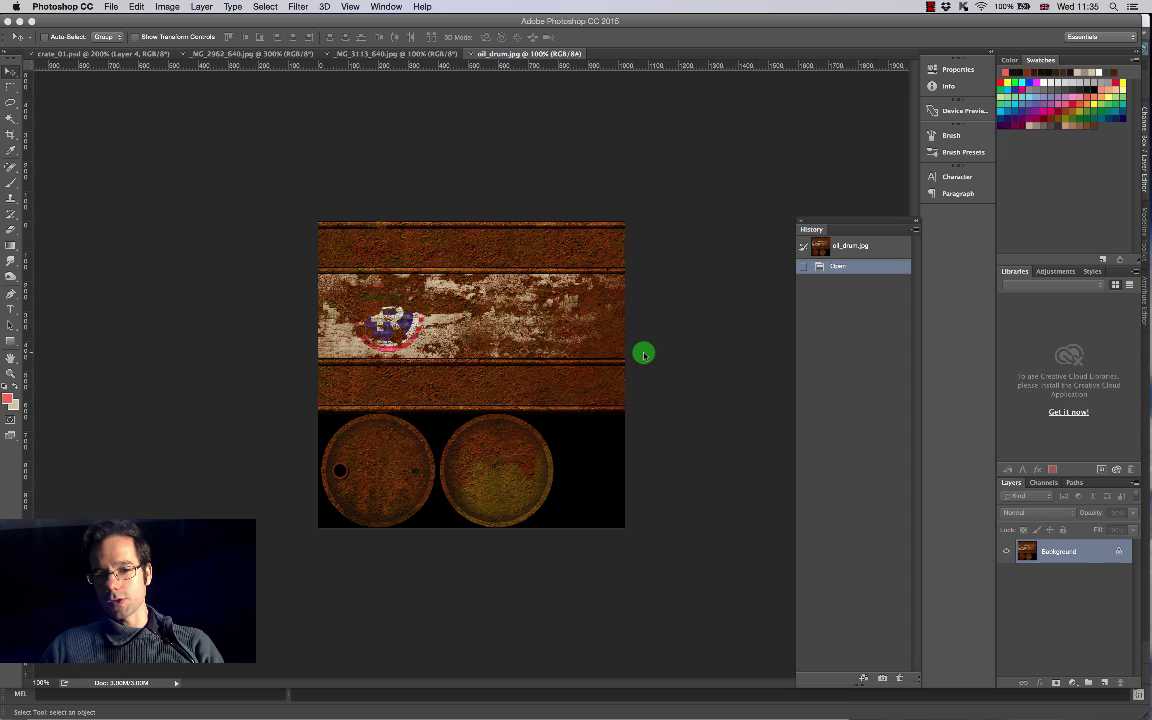
pyautogui.press('super+Tab')
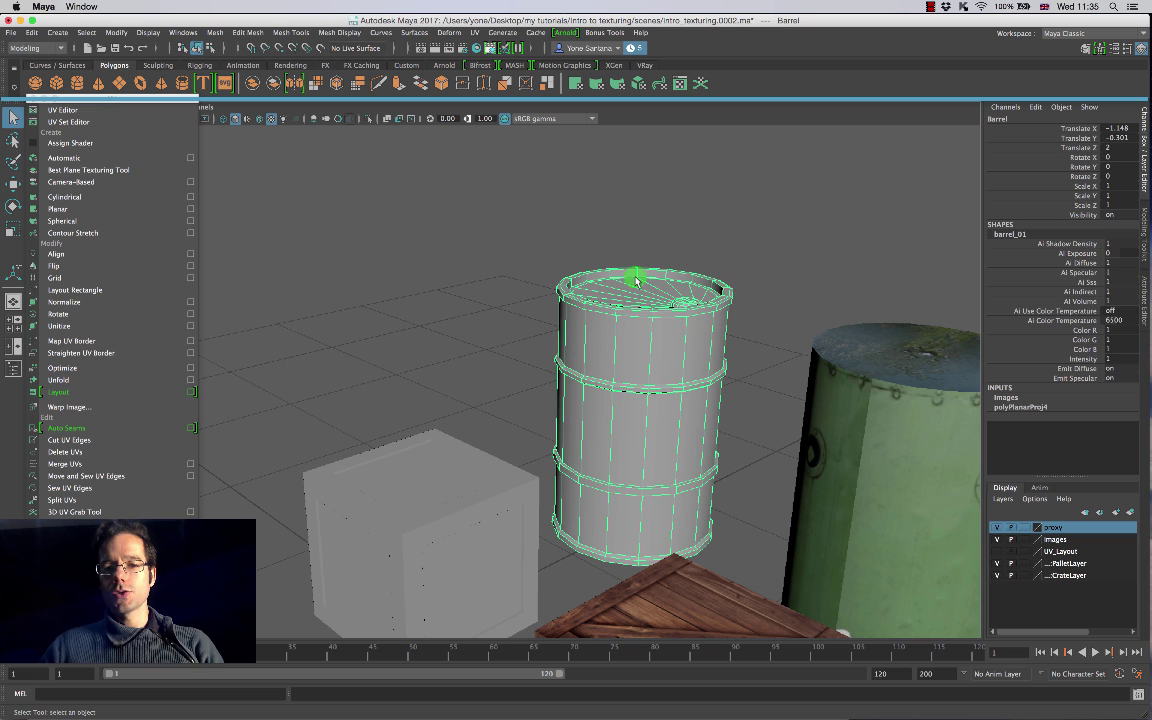
# Step: Open the Hypershade and move its window clear of the UV tools
pyautogui.click(477, 49)
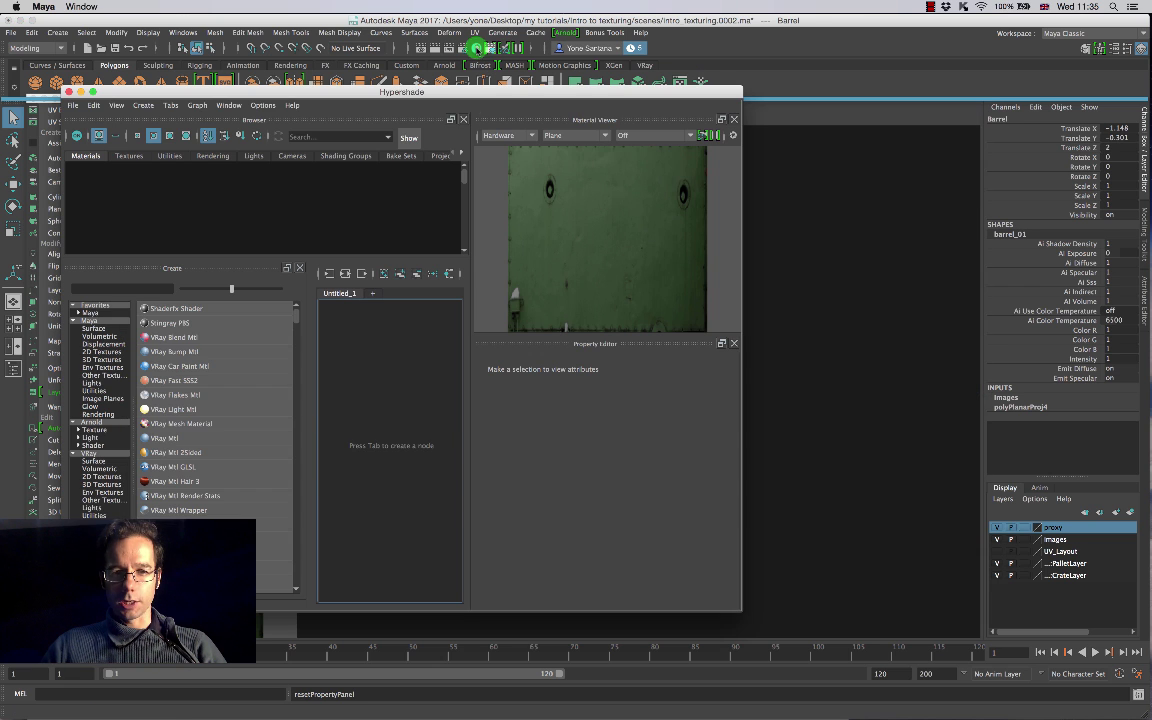
pyautogui.moveTo(425, 92); pyautogui.dragTo(616, 93)
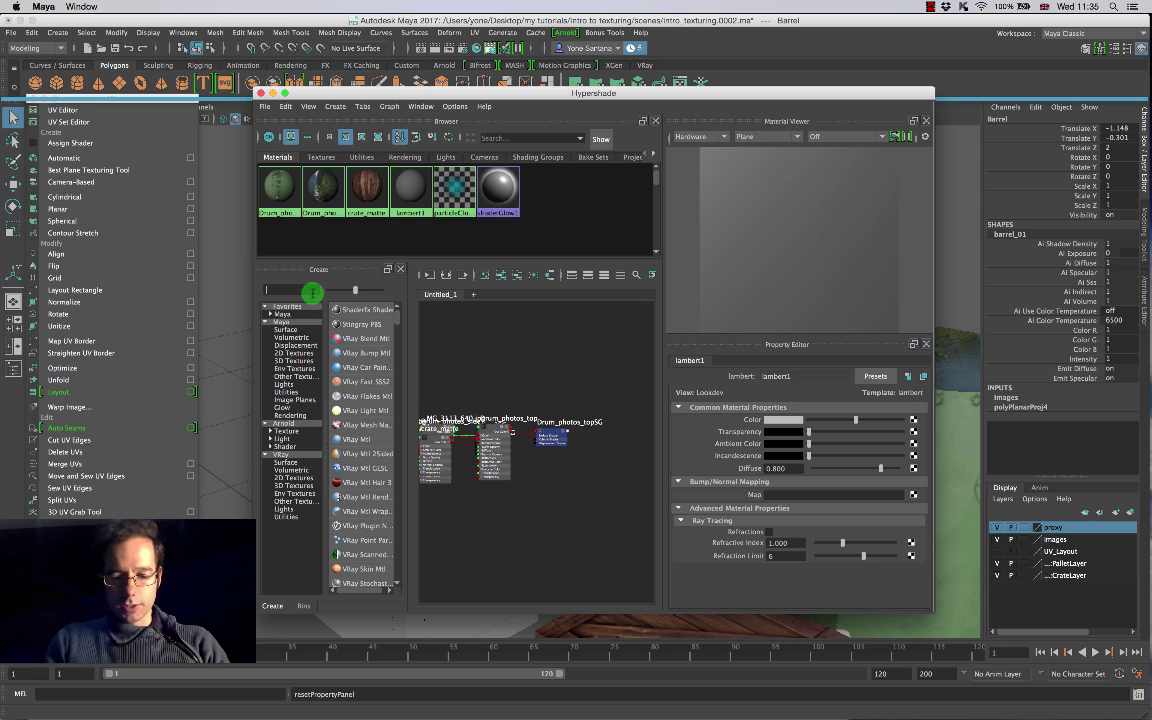
pyautogui.write('lam')
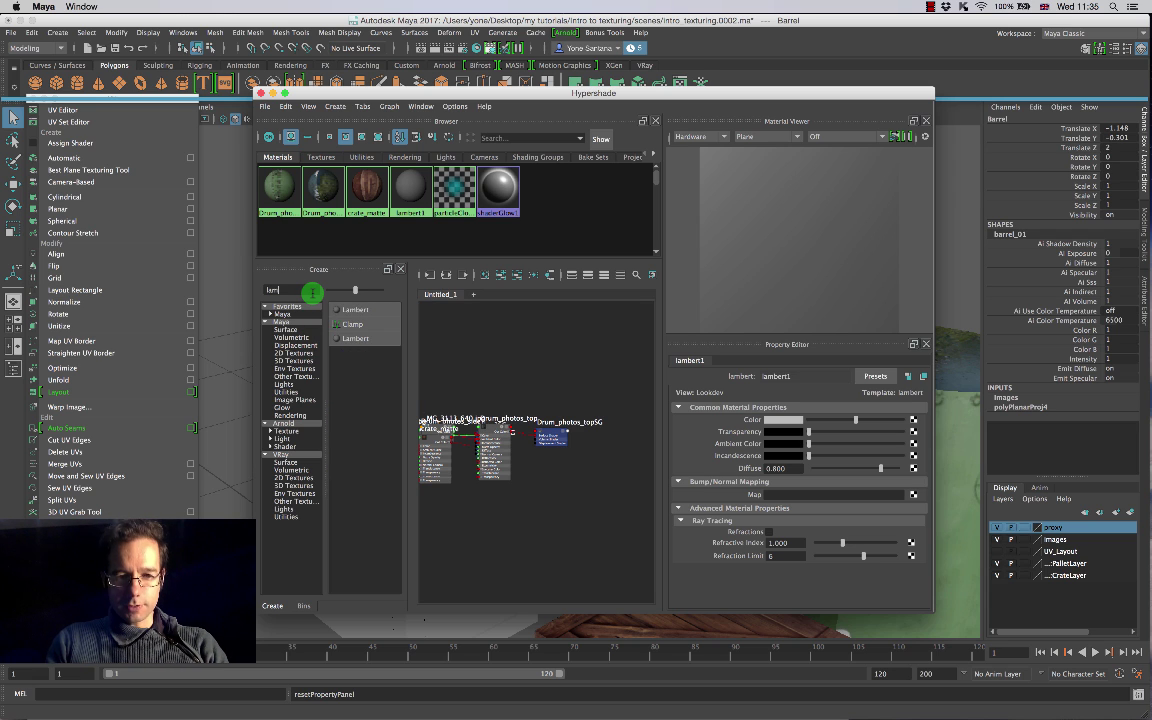
pyautogui.press('BackSpace')
pyautogui.press('BackSpace')
pyautogui.press('BackSpace')
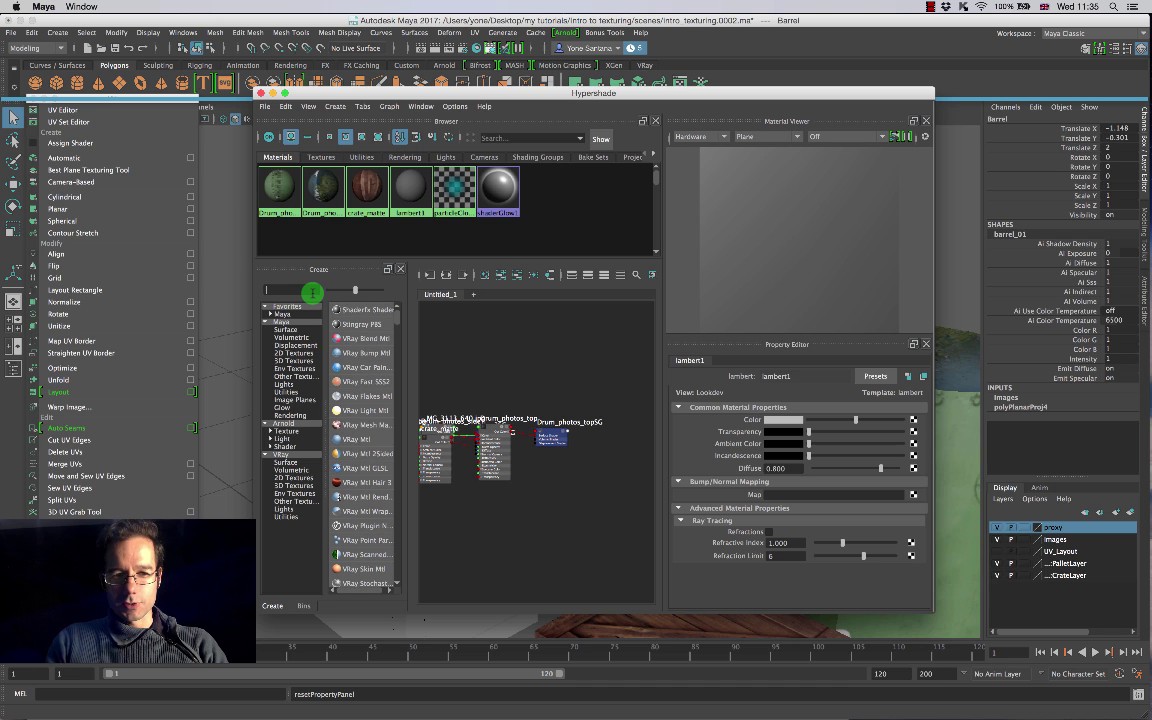
# Step: Find the Phong shader by searching for "phong" and create a new Phong material
pyautogui.write('phong')
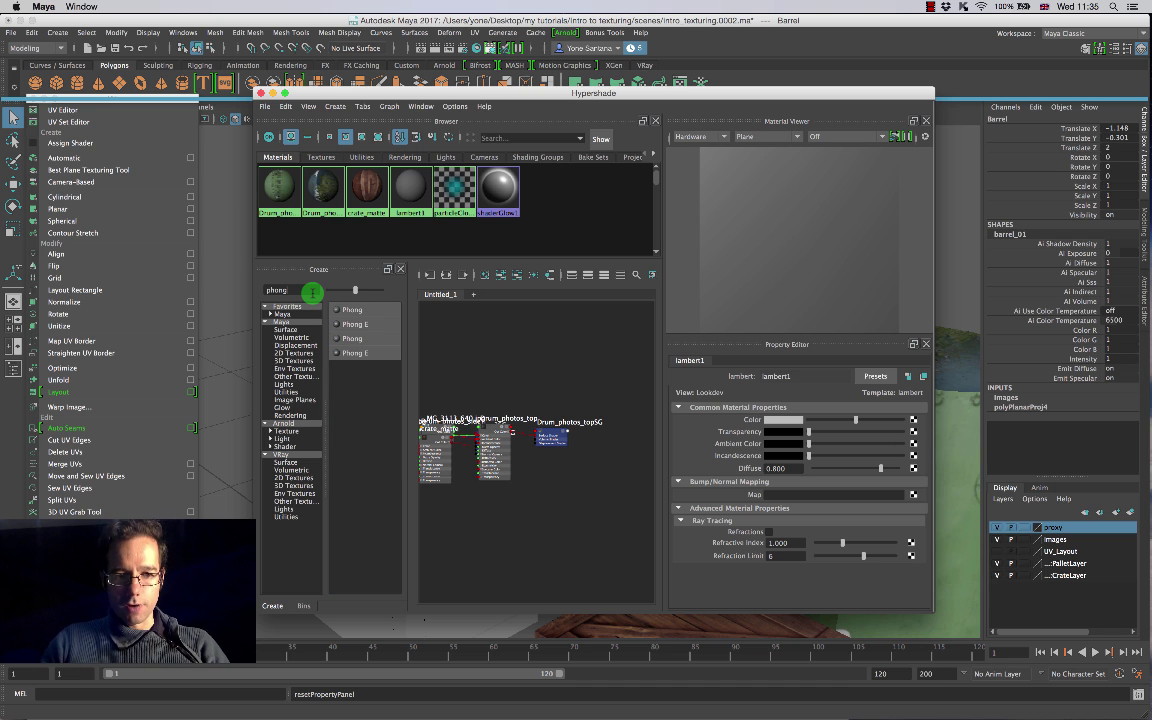
pyautogui.click(369, 311)
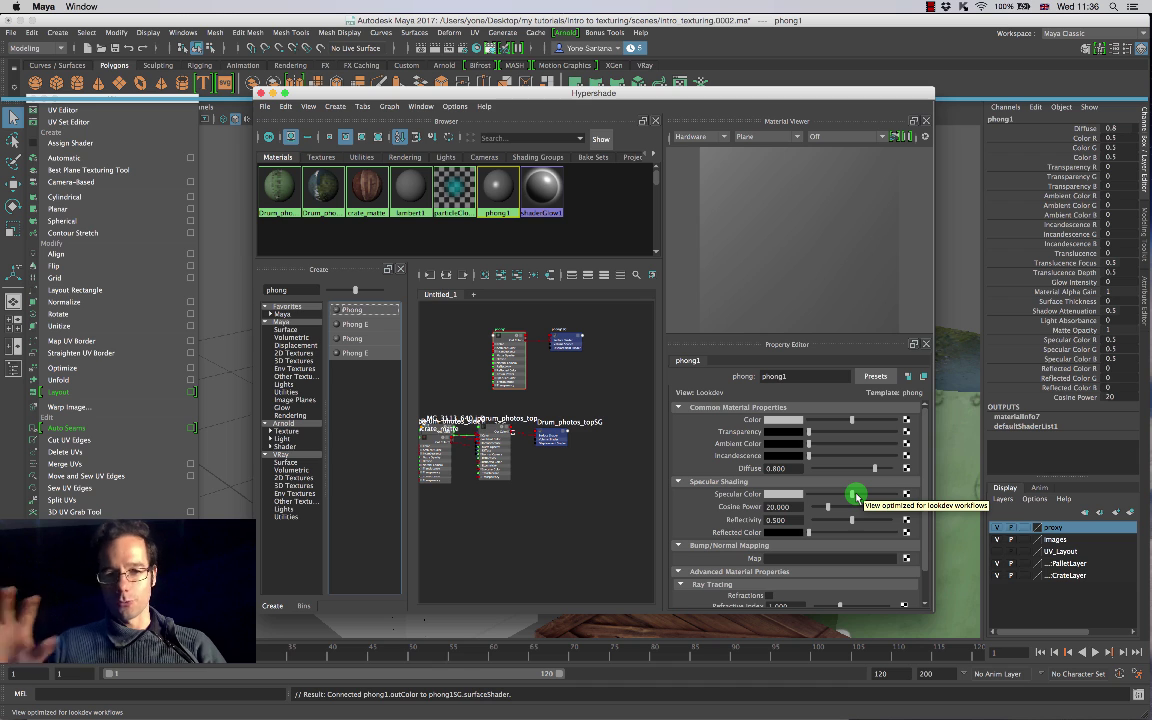
# Step: Connect a file texture to the Phong material's color and load oil_drum.jpg from sourceimages into it
pyautogui.click(906, 421)
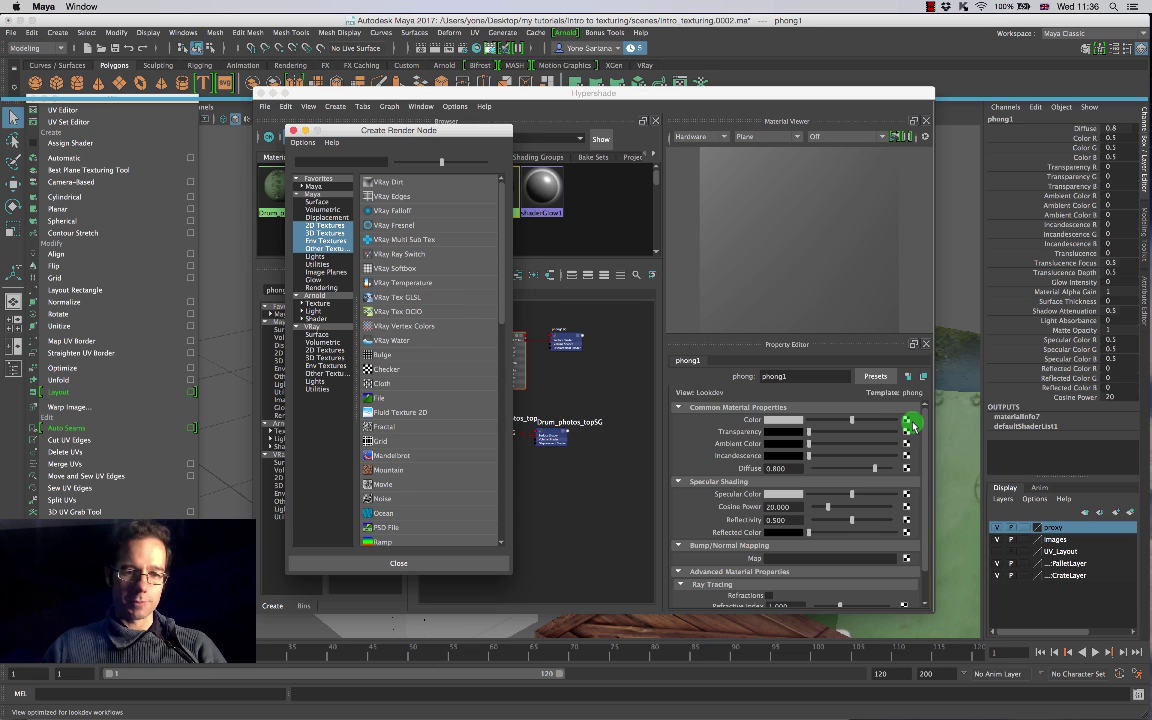
pyautogui.click(381, 398)
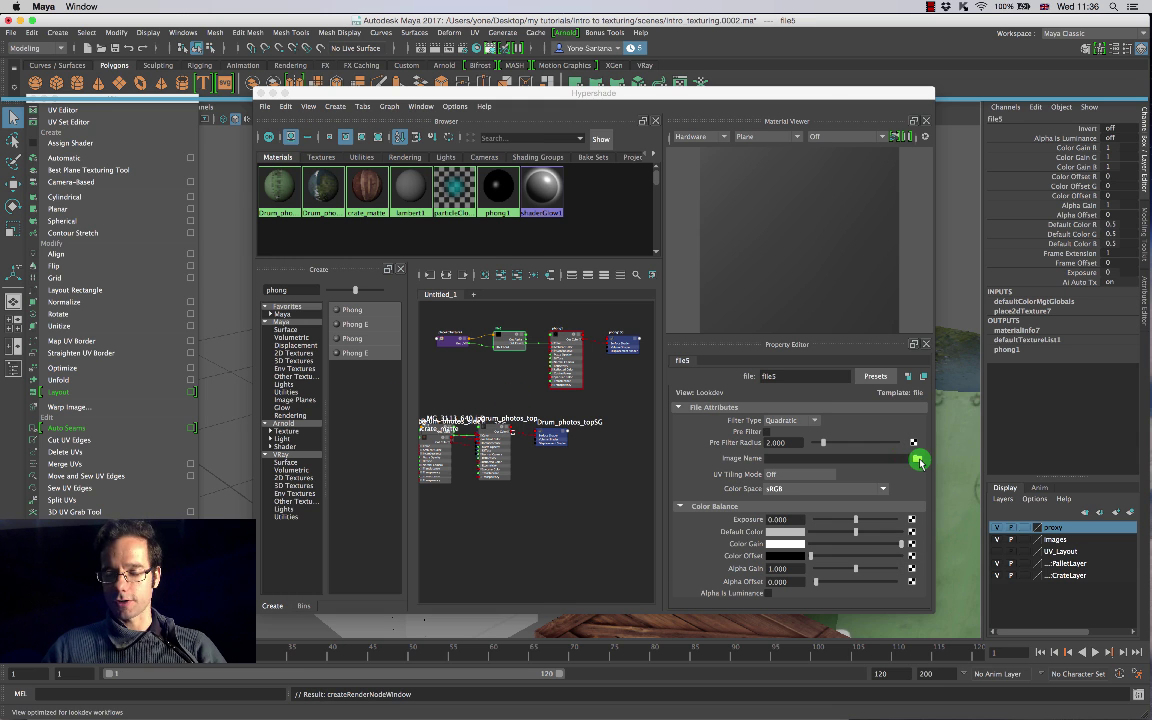
pyautogui.click(917, 459)
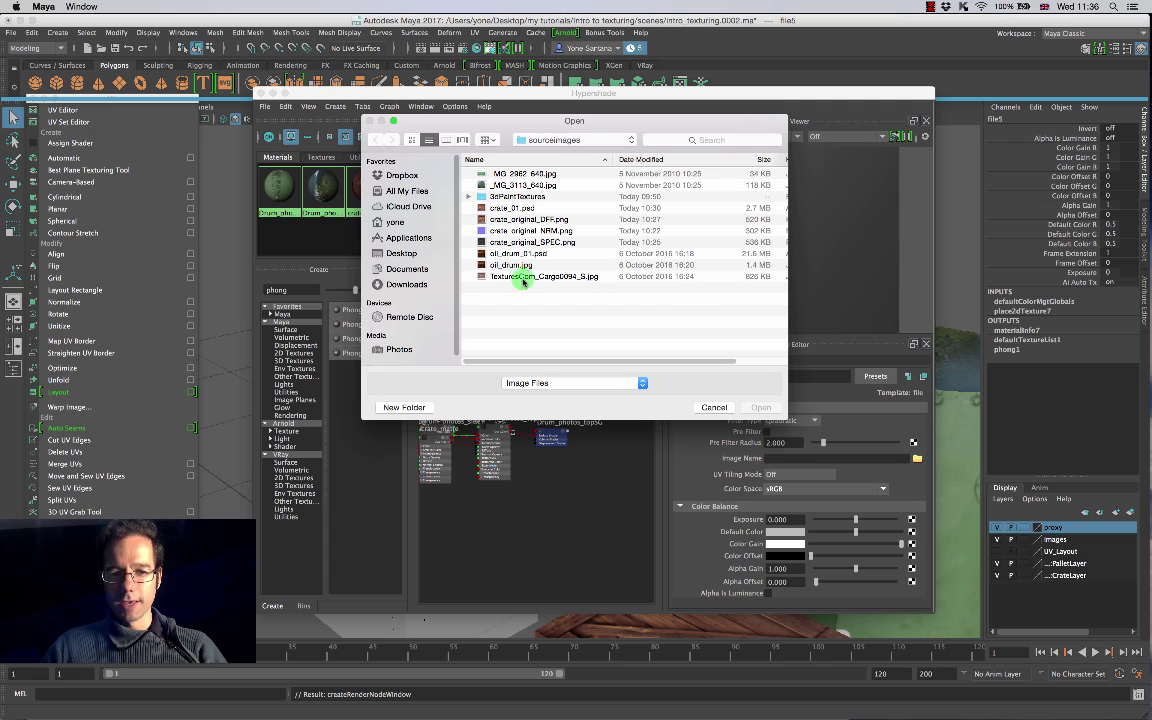
pyautogui.click(484, 265)
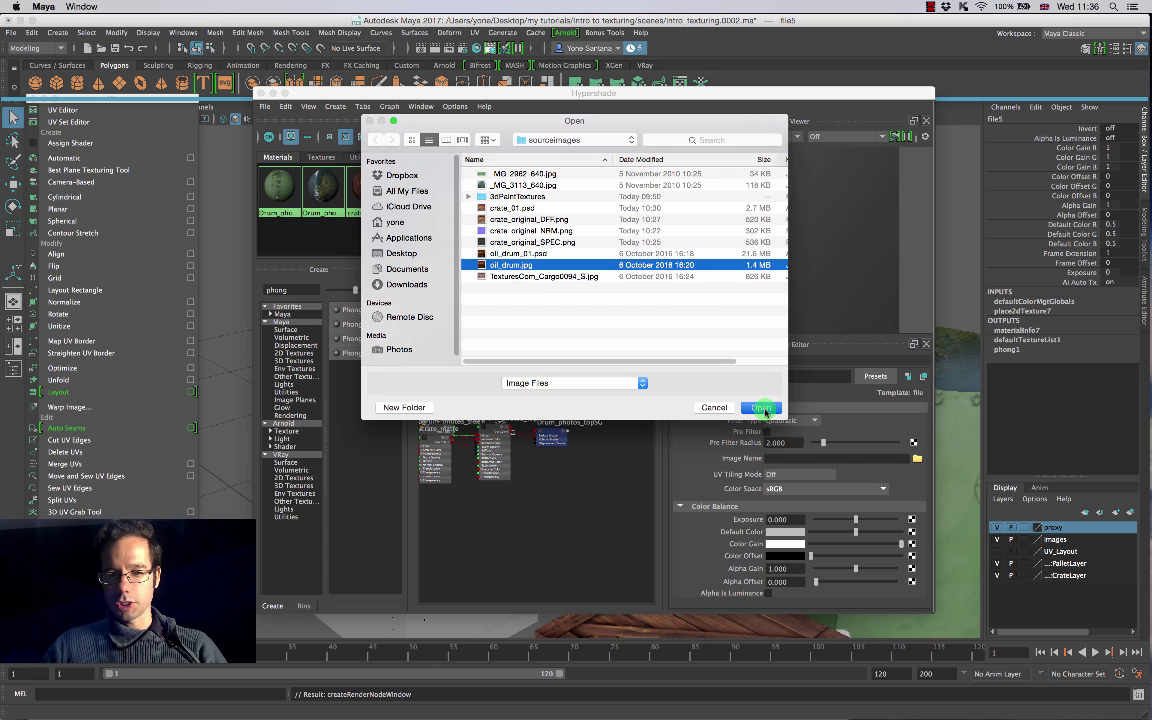
pyautogui.click(762, 409)
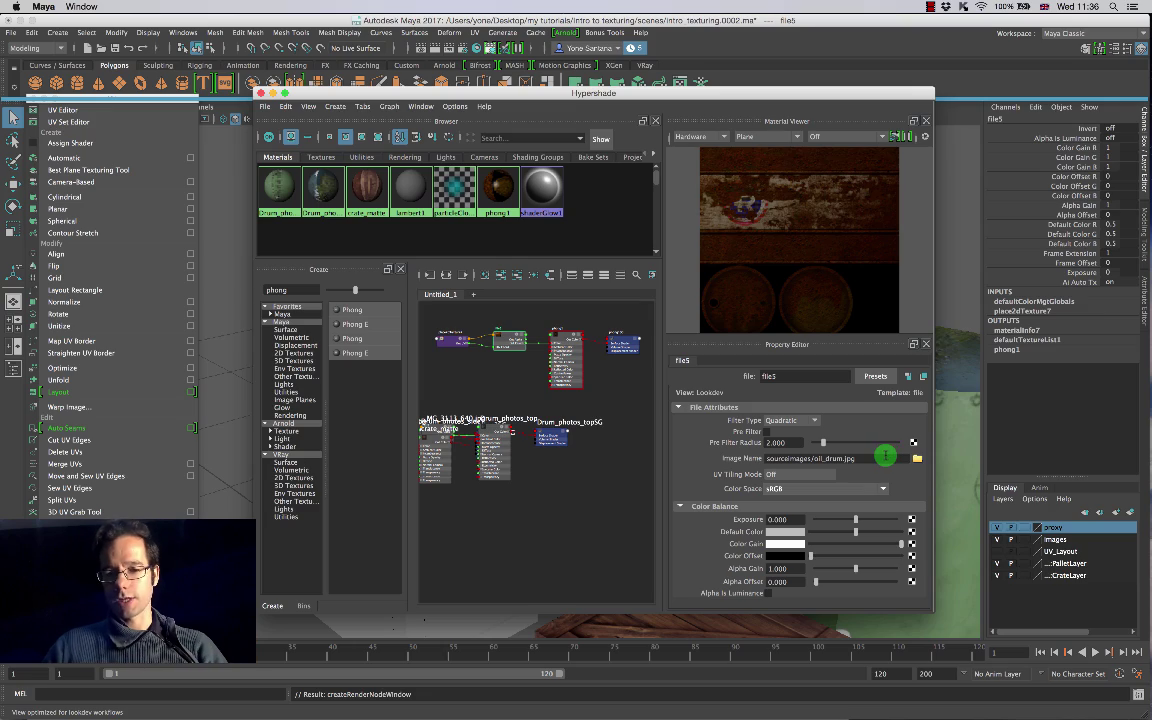
# Step: Rename the Phong material as Oil_Drum_UV and reposition the Hypershade so the grey barrel is in view
pyautogui.moveTo(681, 91); pyautogui.dragTo(643, 85)
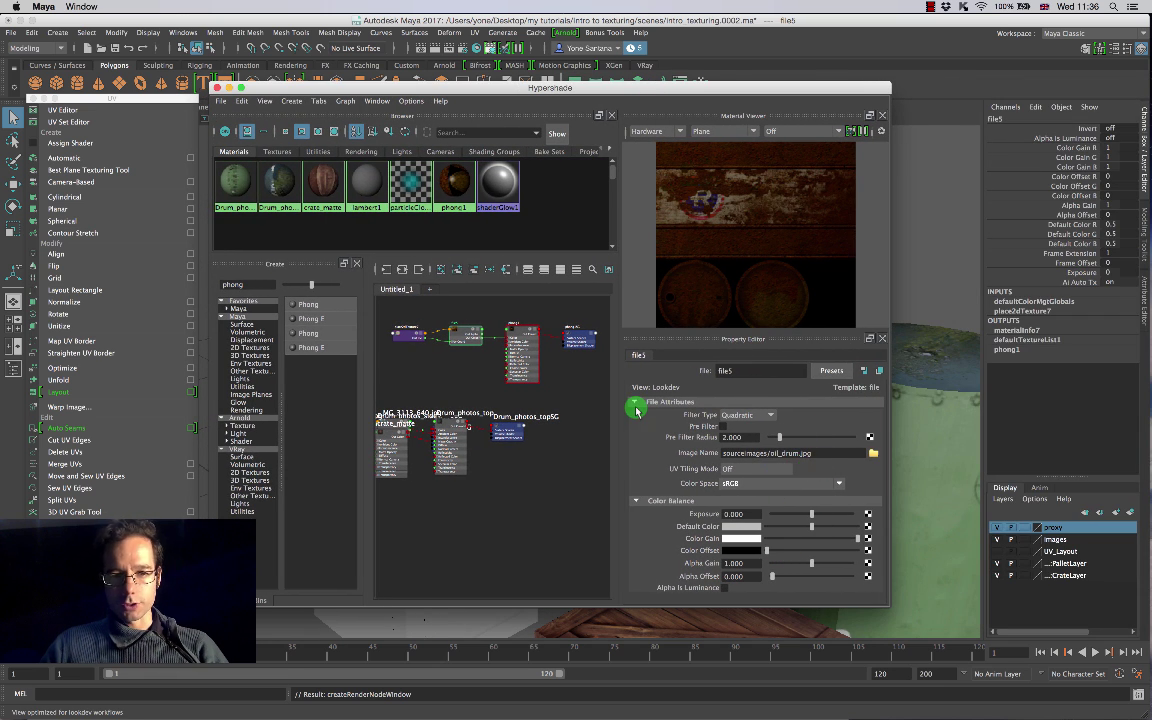
pyautogui.click(453, 200)
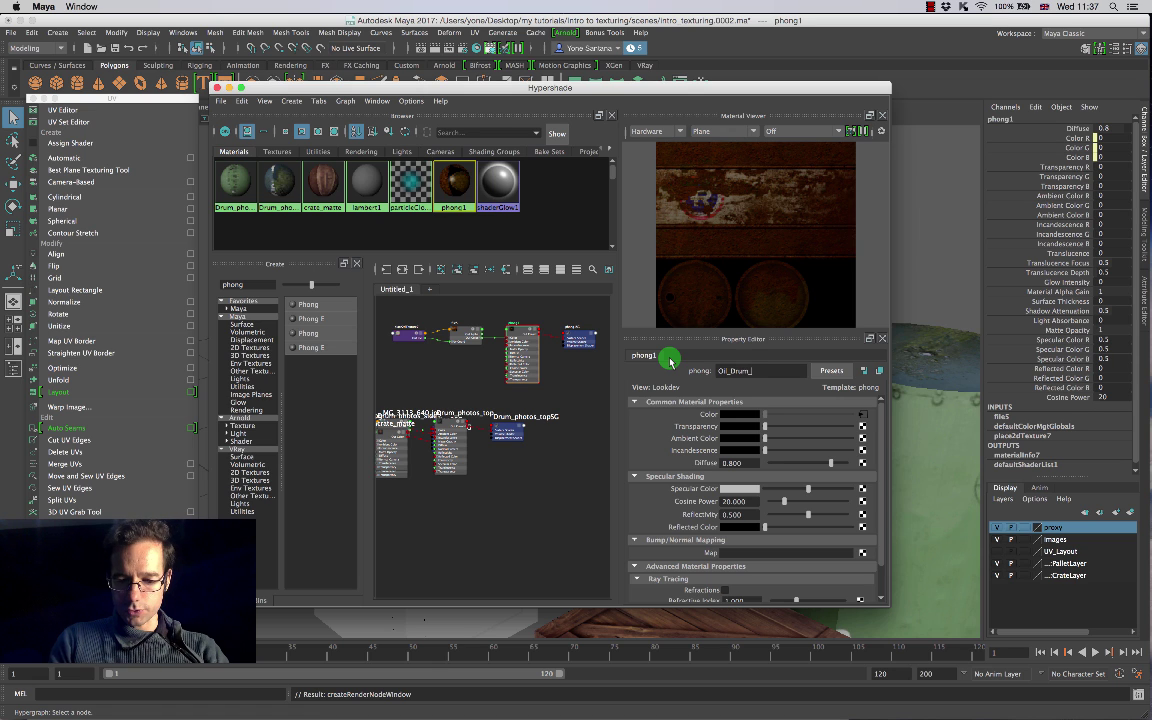
pyautogui.press('Return')
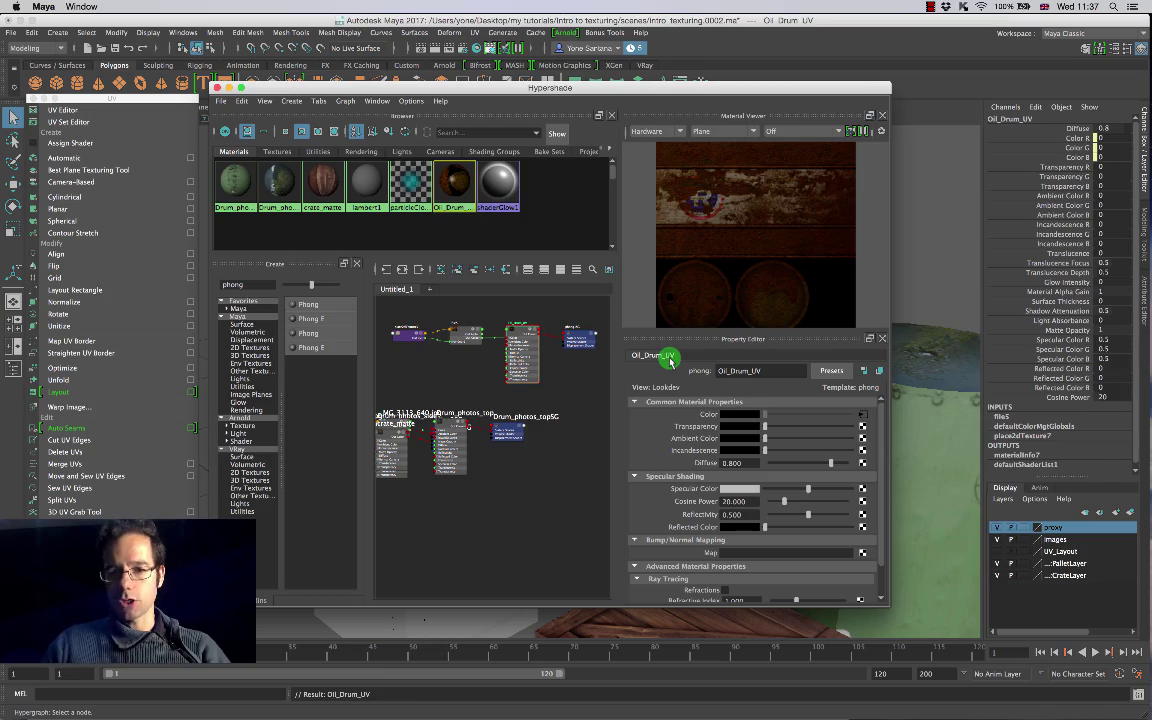
pyautogui.moveTo(450, 92); pyautogui.dragTo(345, 424)
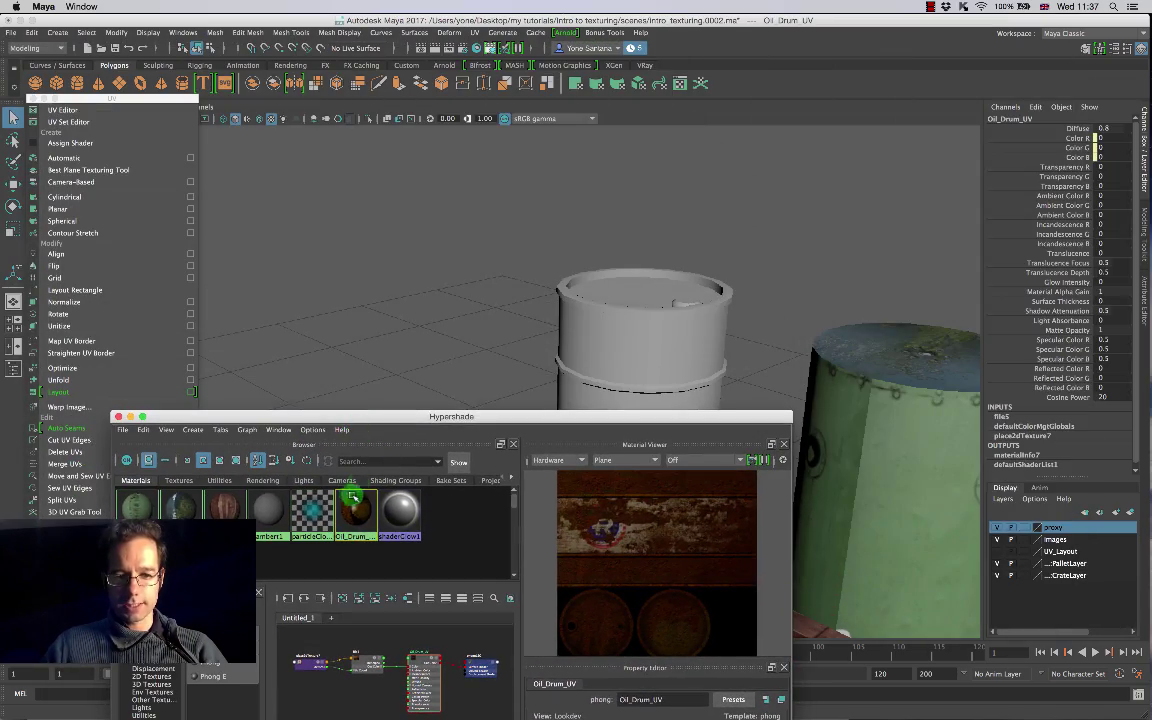
# Step: Assign the Oil_Drum_UV material to the detailed grey barrel, clear the Hypershade away, and check the texture from all around
pyautogui.moveTo(356, 510); pyautogui.dragTo(632, 365)
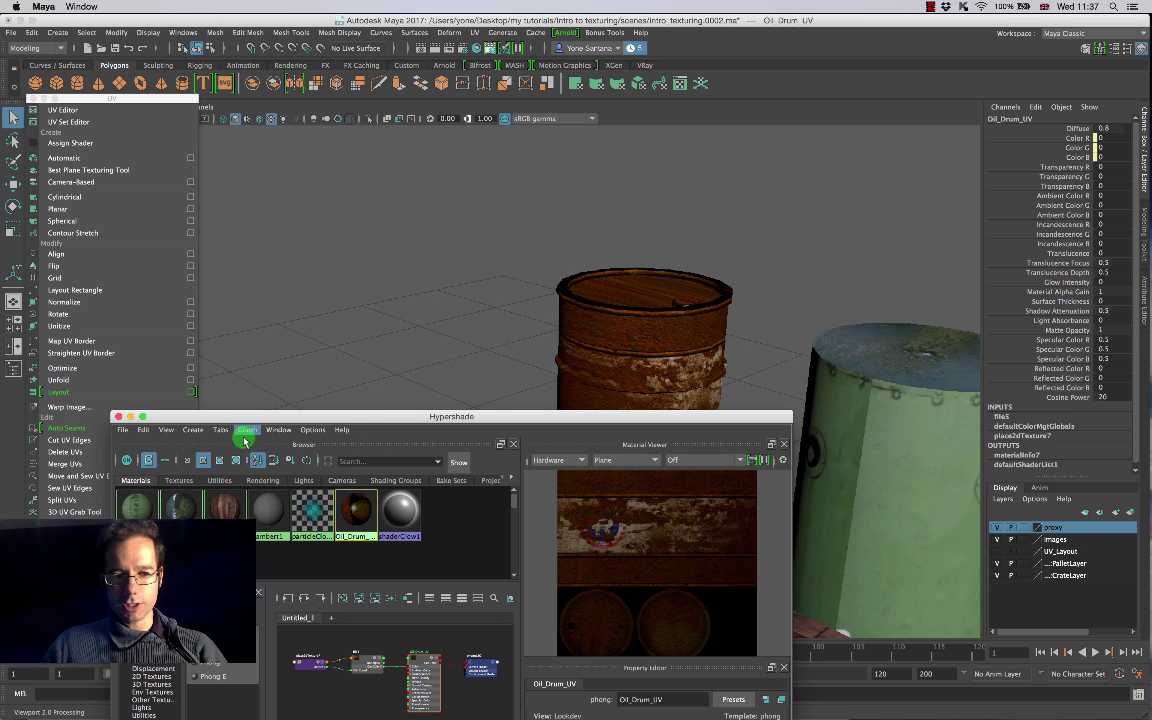
pyautogui.moveTo(366, 422); pyautogui.dragTo(414, 228)
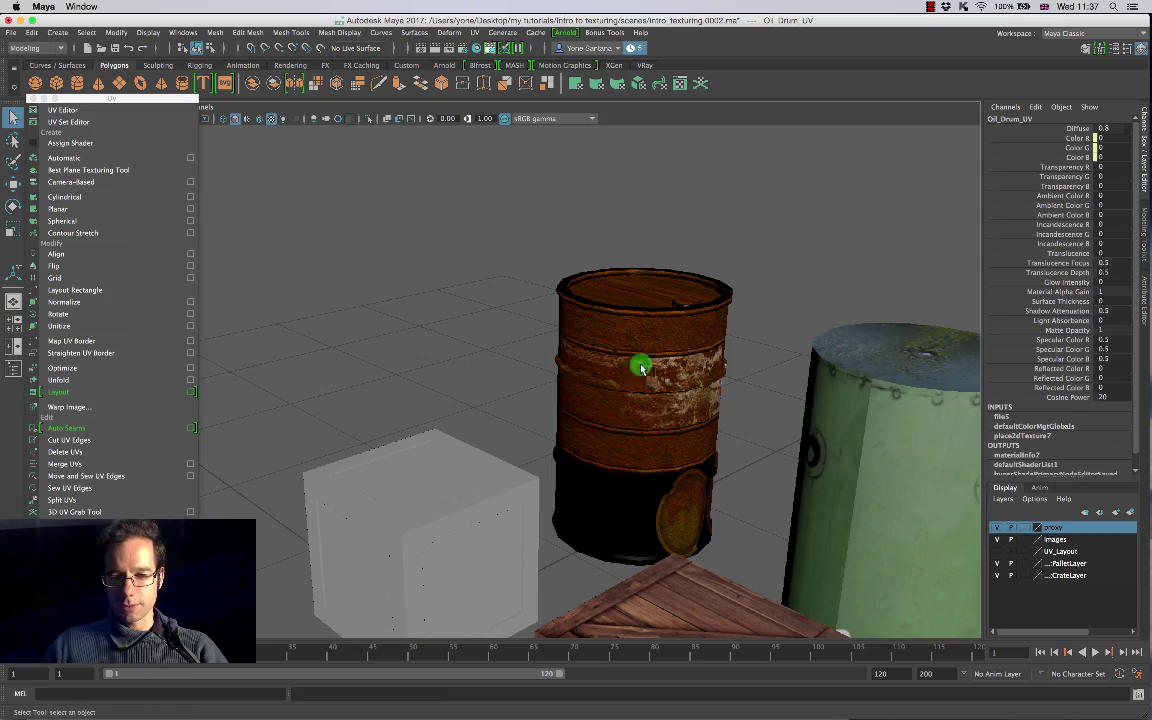
pyautogui.keyDown('alt'); pyautogui.moveTo(617, 377); pyautogui.dragTo(761, 432); pyautogui.keyUp('alt')
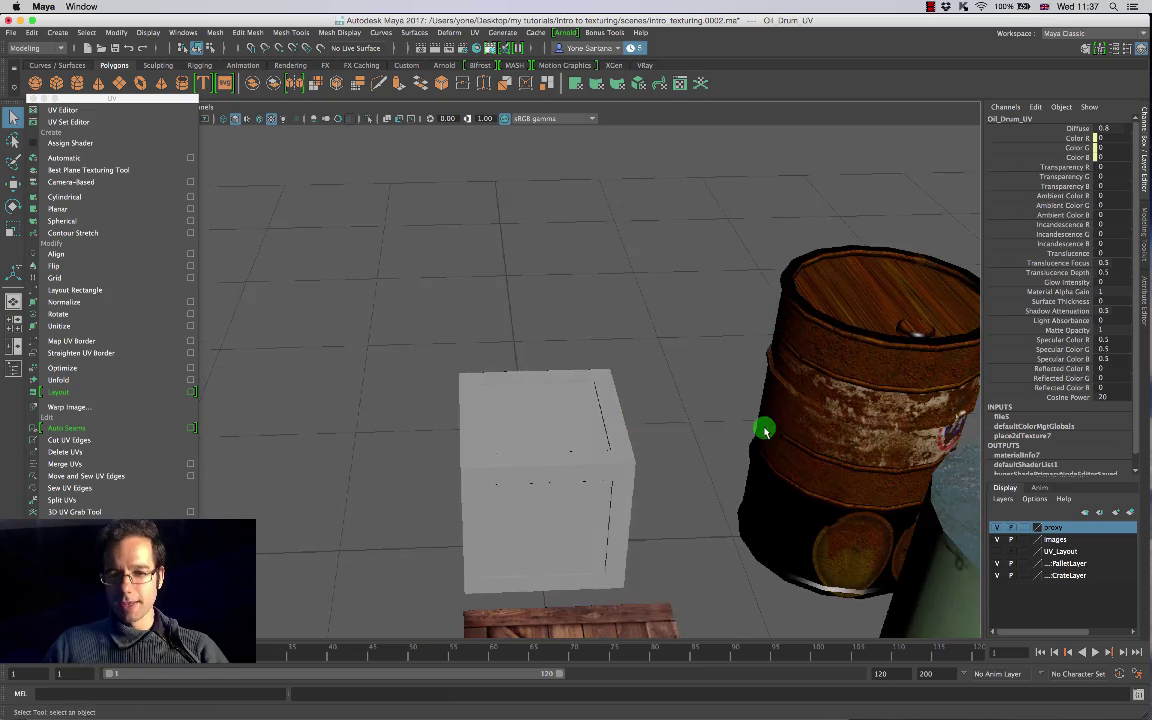
pyautogui.keyDown('alt'); pyautogui.moveTo(672, 418); pyautogui.dragTo(512, 399, button='middle'); pyautogui.keyUp('alt')
pyautogui.keyDown('alt'); pyautogui.moveTo(512, 399); pyautogui.dragTo(729, 311); pyautogui.keyUp('alt')
pyautogui.keyDown('alt'); pyautogui.moveTo(656, 380); pyautogui.dragTo(587, 343); pyautogui.keyUp('alt')
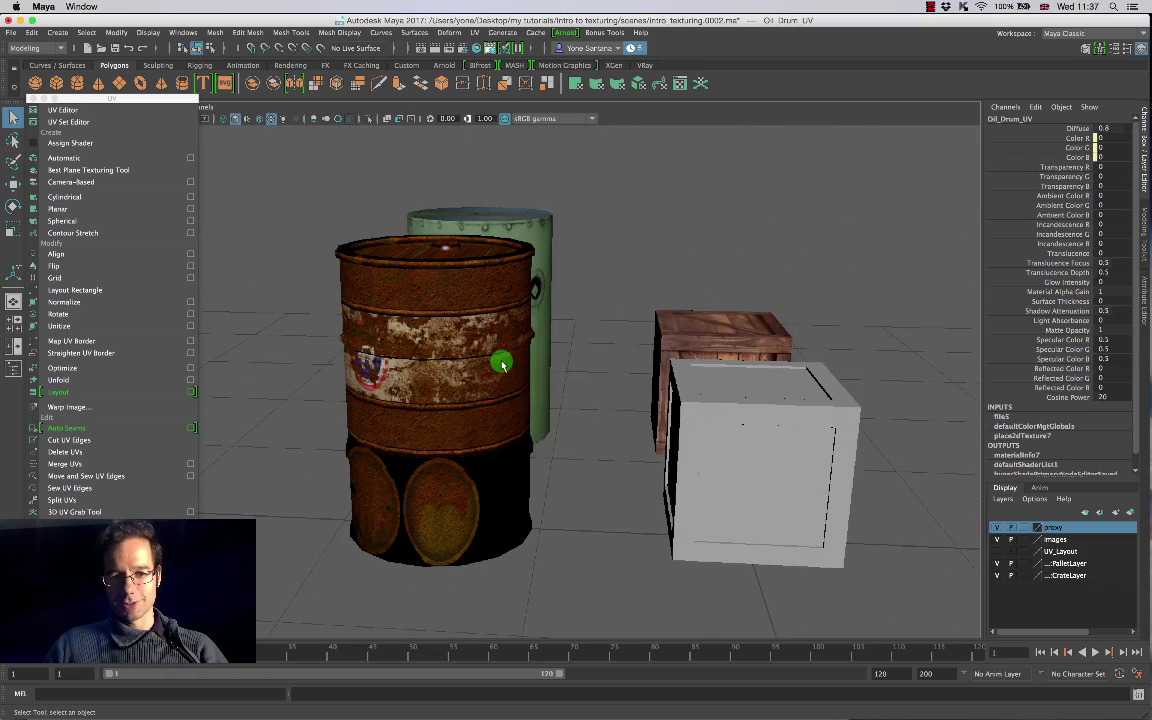
pyautogui.keyDown('alt'); pyautogui.moveTo(500, 364); pyautogui.dragTo(589, 391); pyautogui.keyUp('alt')
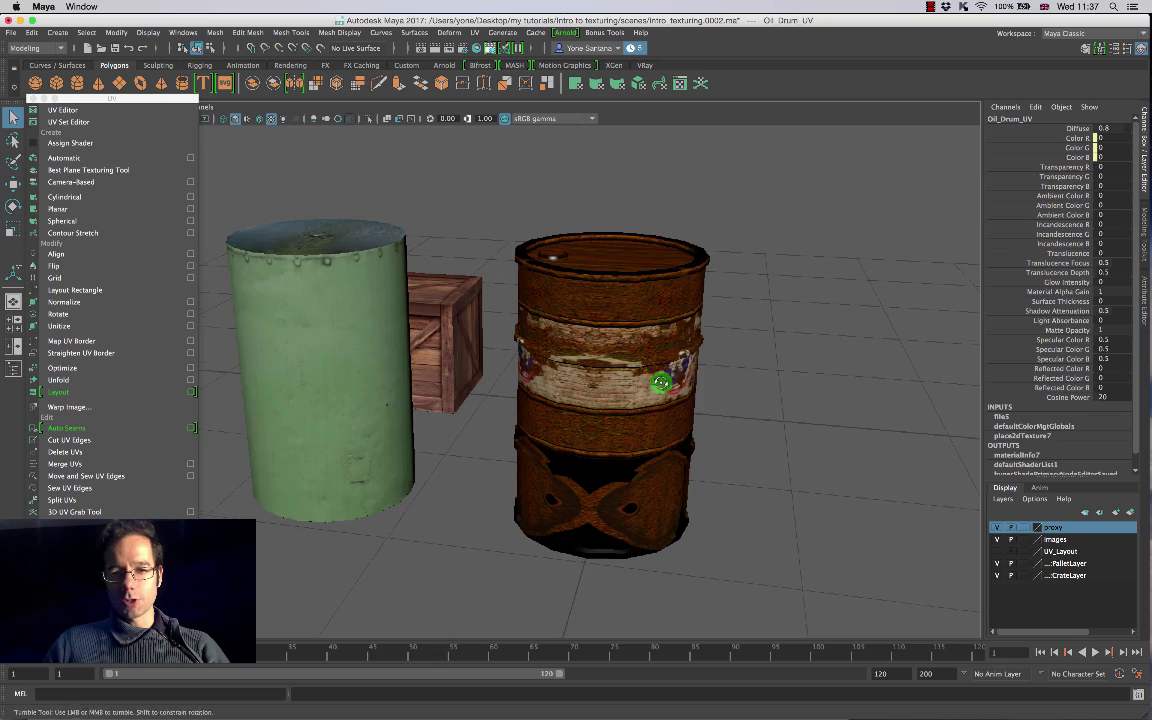
pyautogui.keyDown('alt'); pyautogui.moveTo(663, 380); pyautogui.dragTo(646, 386); pyautogui.keyUp('alt')
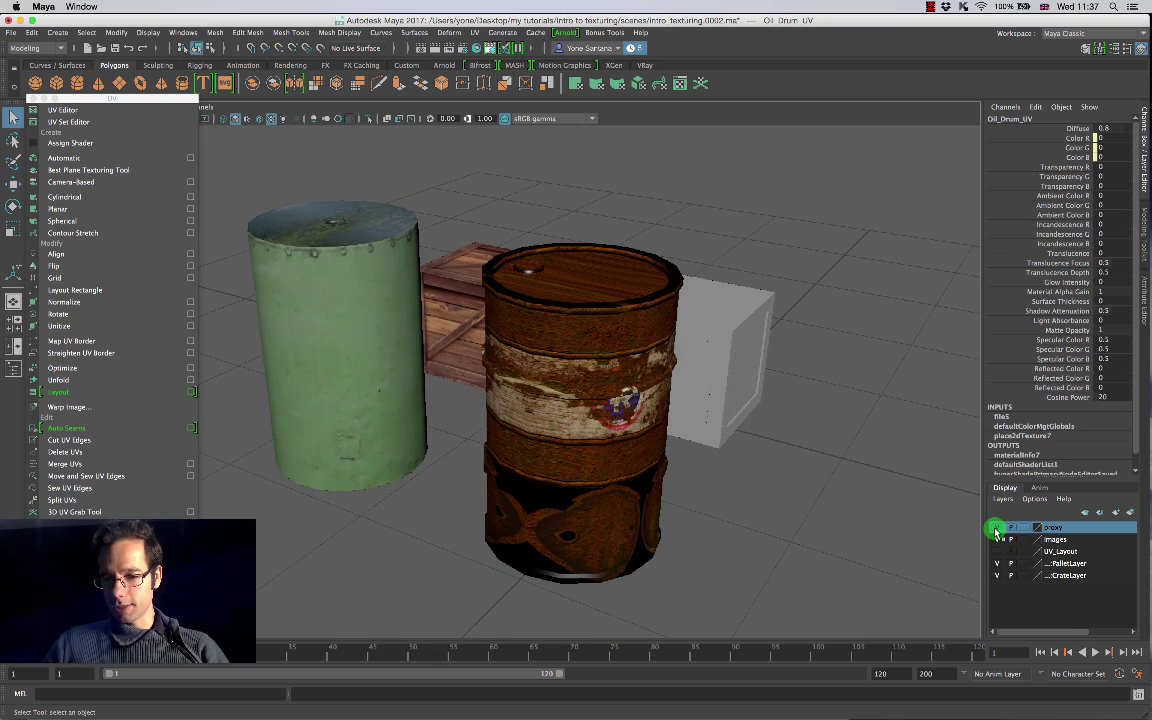
# Step: Hide the proxy layer to remove the green barrel and the textured crate from view
pyautogui.click(996, 527)
pyautogui.keyDown('alt'); pyautogui.moveTo(699, 483); pyautogui.dragTo(663, 474); pyautogui.keyUp('alt')
pyautogui.keyDown('alt'); pyautogui.moveTo(589, 307); pyautogui.dragTo(624, 323); pyautogui.keyUp('alt')
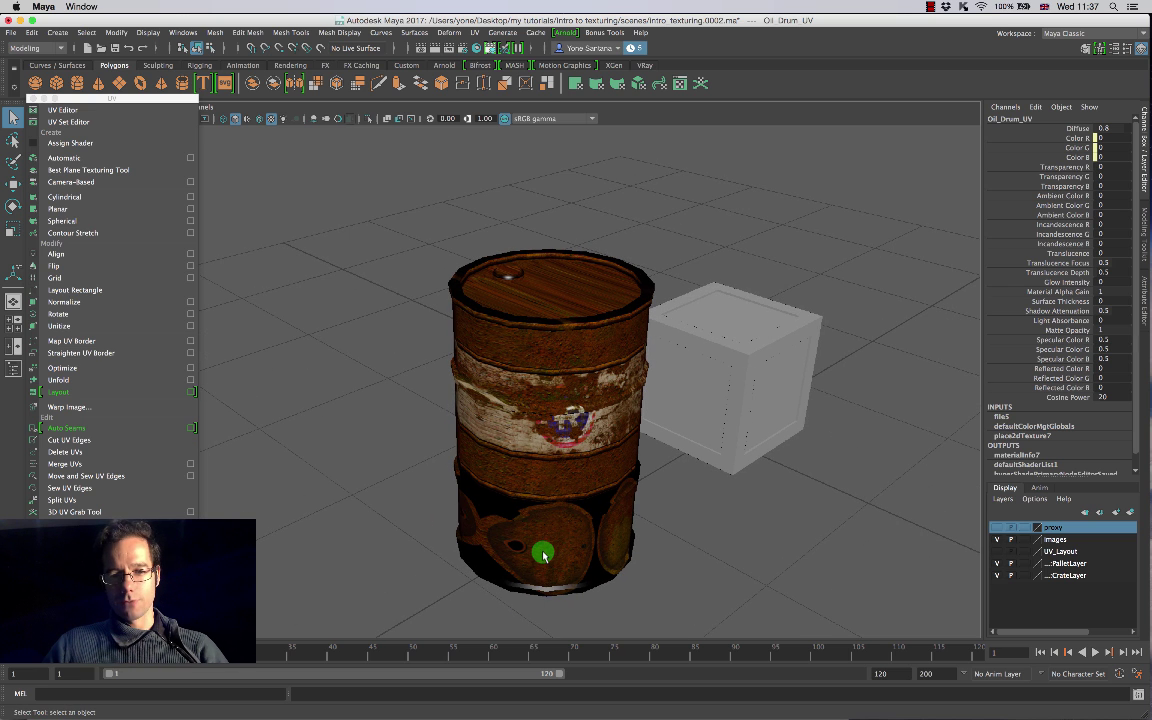
# Step: Select the rusty barrel and open the UV Editor, placing its window beside the barrel
pyautogui.click(546, 378)
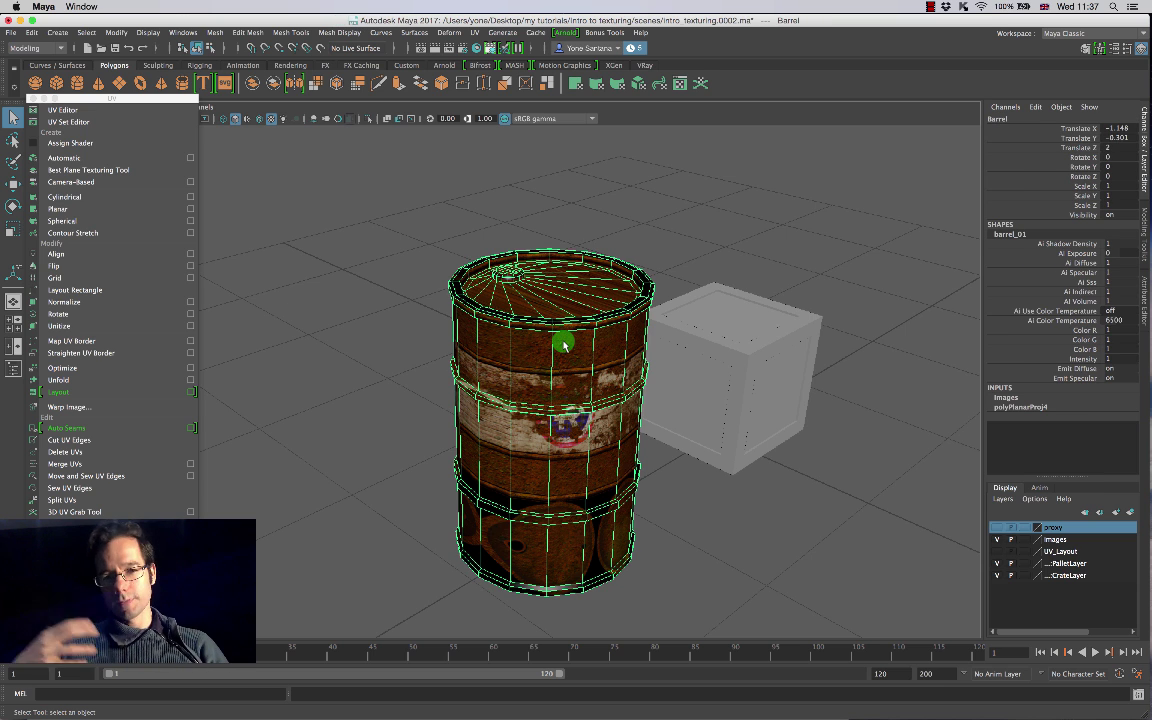
pyautogui.click(476, 32)
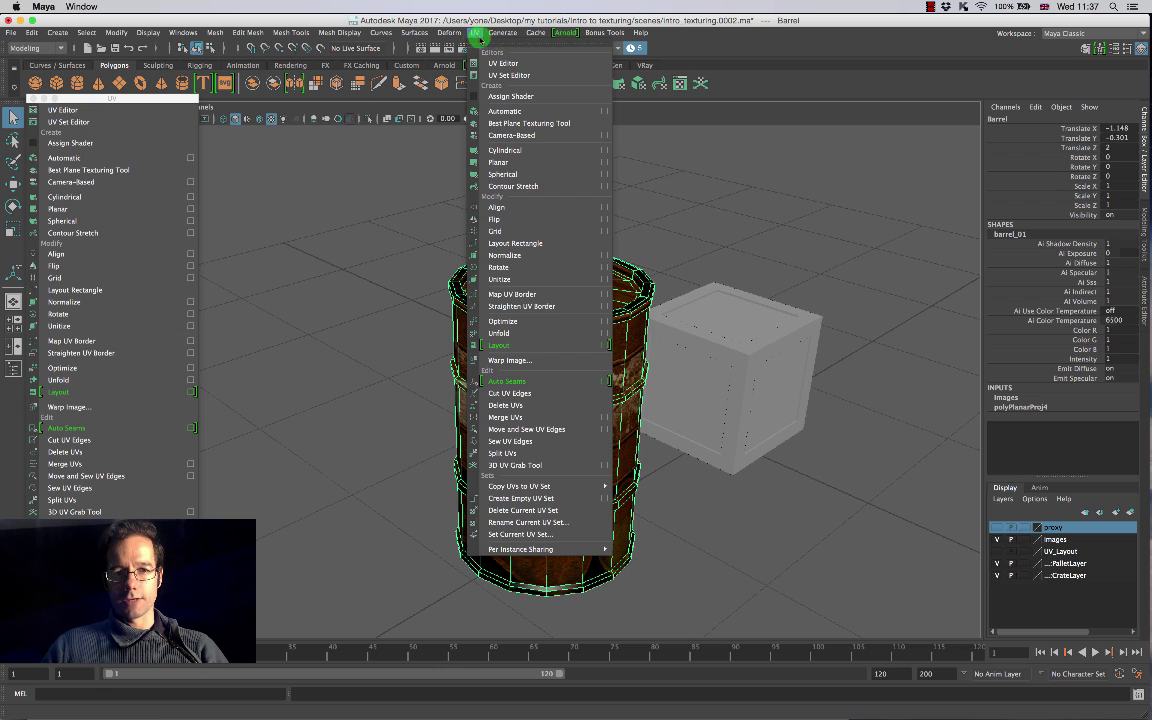
pyautogui.click(502, 62)
pyautogui.keyDown('alt'); pyautogui.moveTo(703, 491); pyautogui.dragTo(926, 477, button='middle'); pyautogui.keyUp('alt')
pyautogui.click(530, 220)
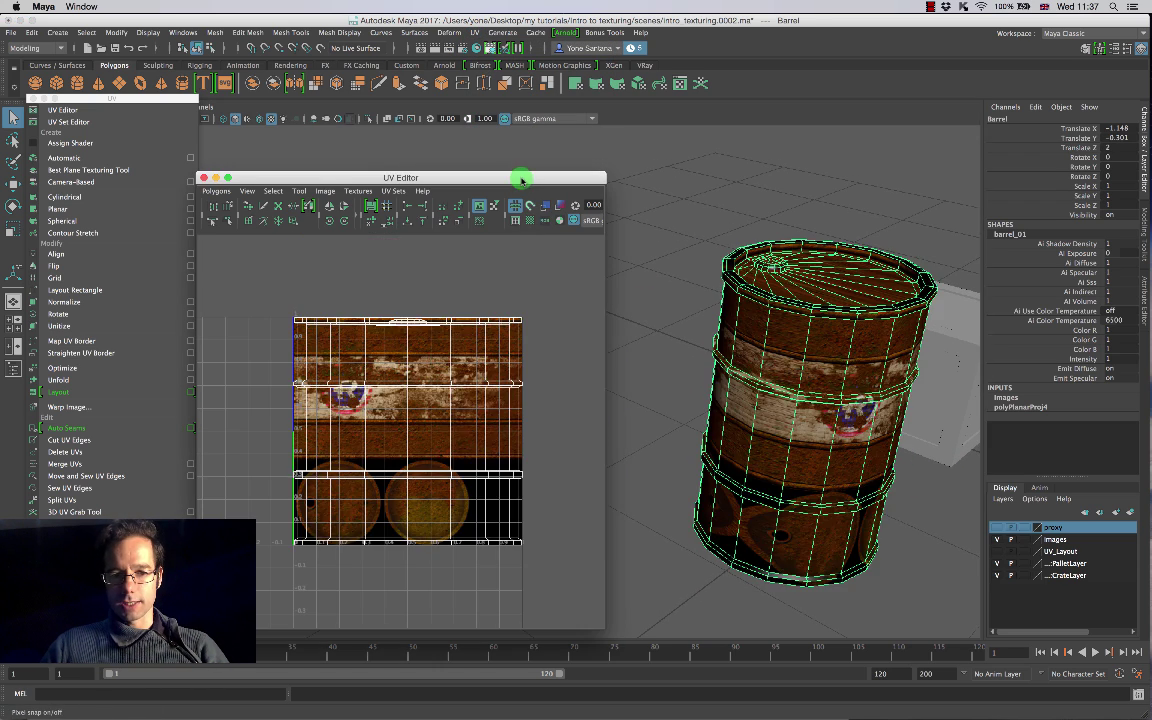
pyautogui.moveTo(522, 179); pyautogui.dragTo(564, 121)
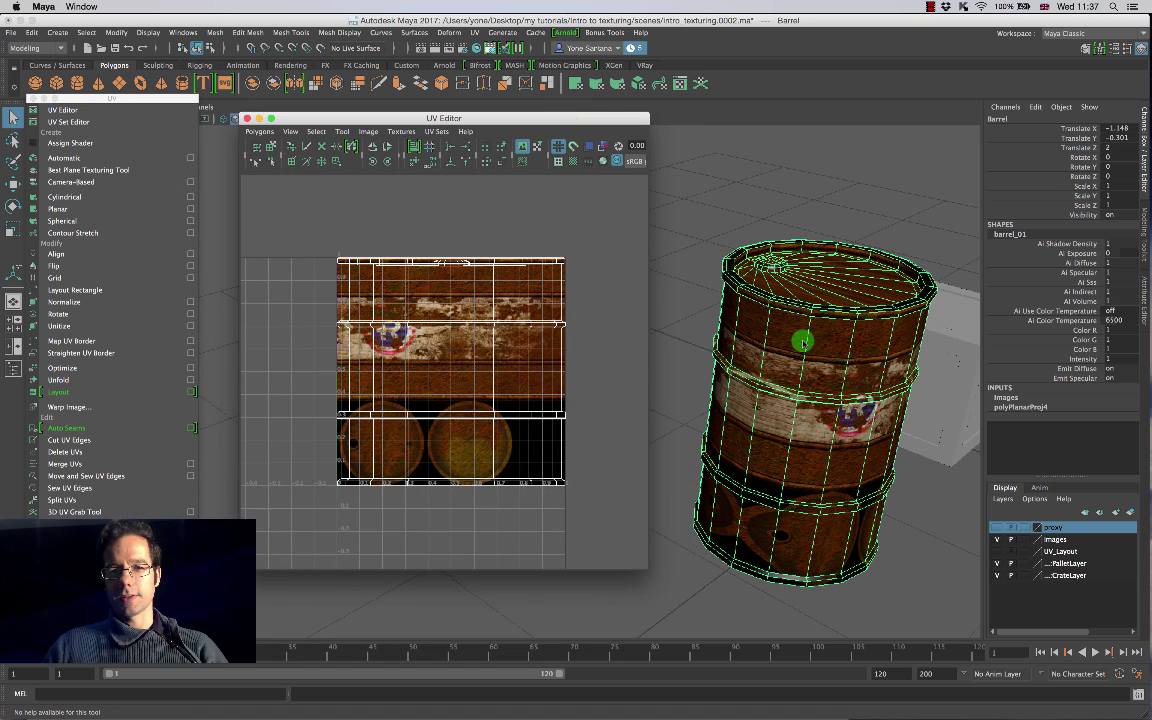
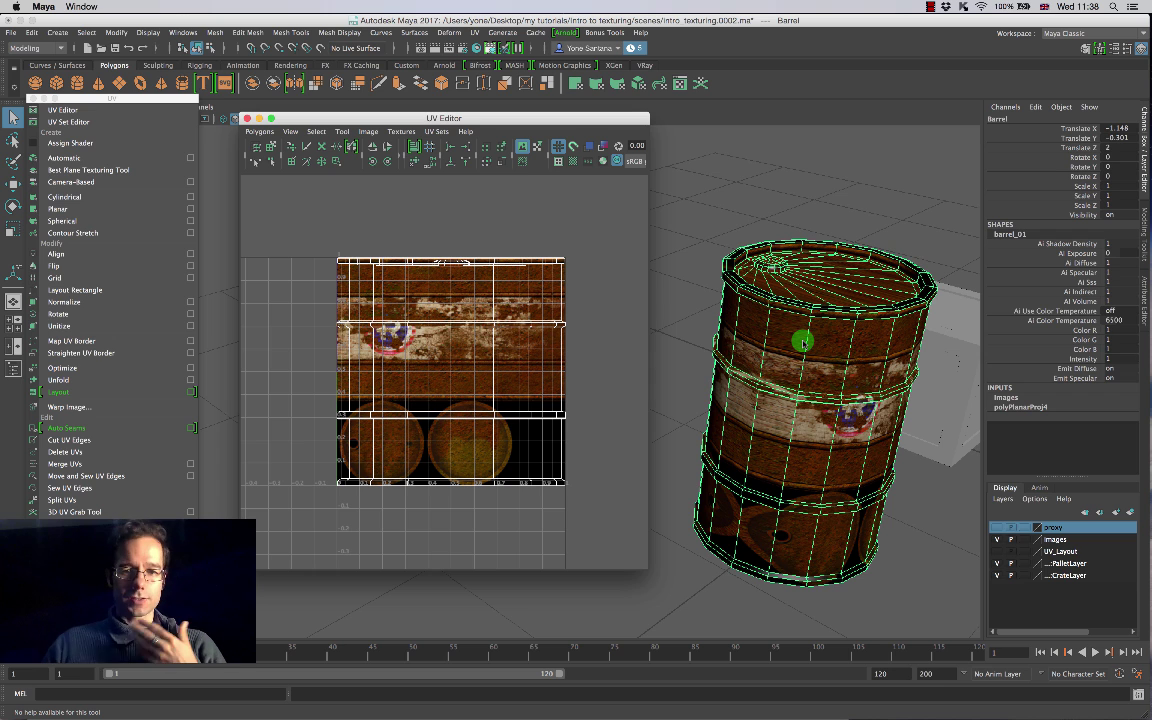
# Step: Try a spherical UV projection on the barrel
pyautogui.click(62, 221)
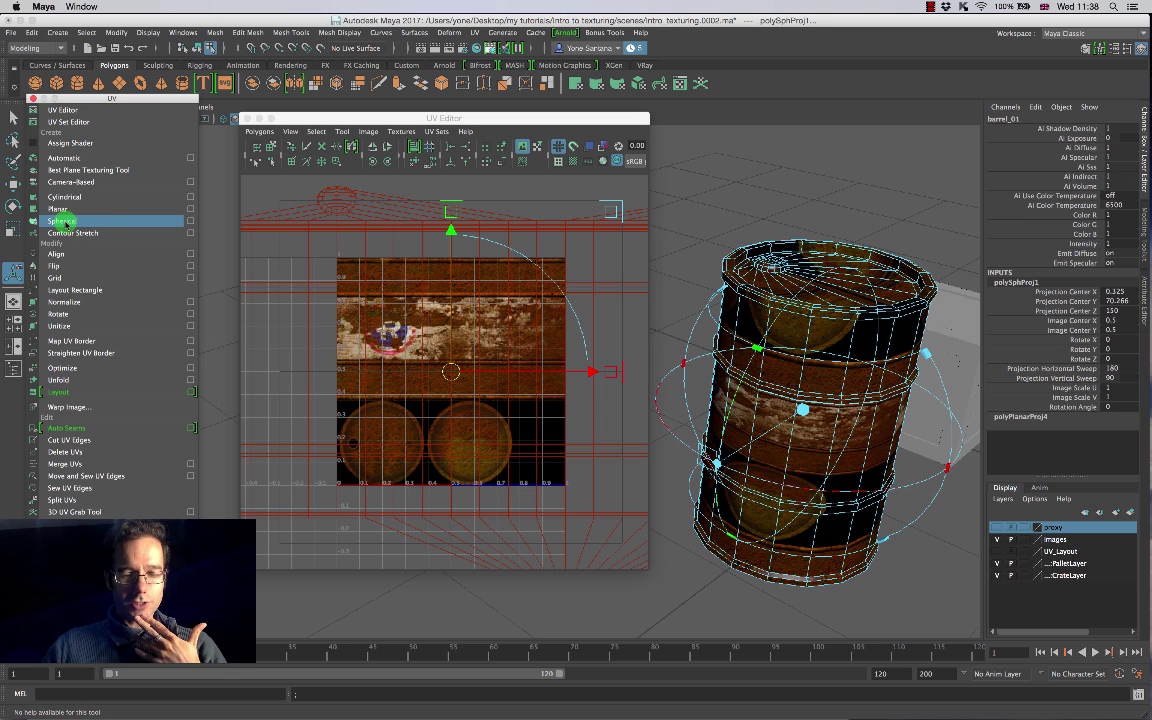
pyautogui.keyDown('alt'); pyautogui.moveTo(792, 452); pyautogui.dragTo(728, 386, button='right'); pyautogui.keyUp('alt')
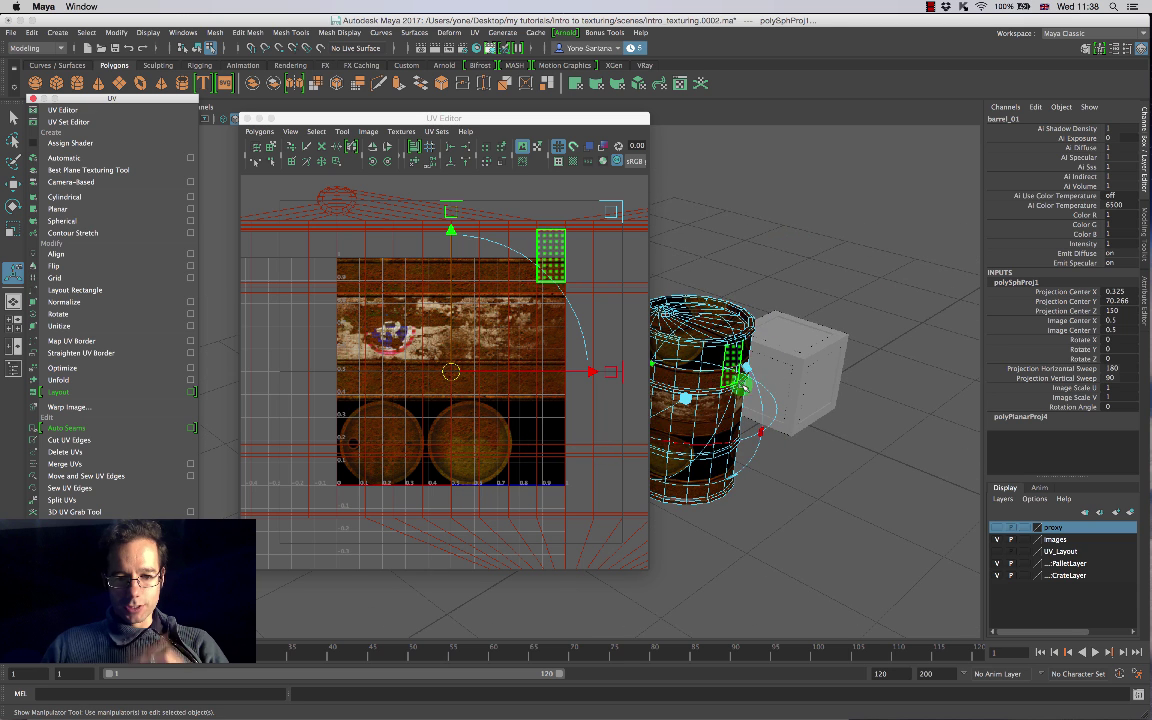
pyautogui.scroll(5, 742, 383)
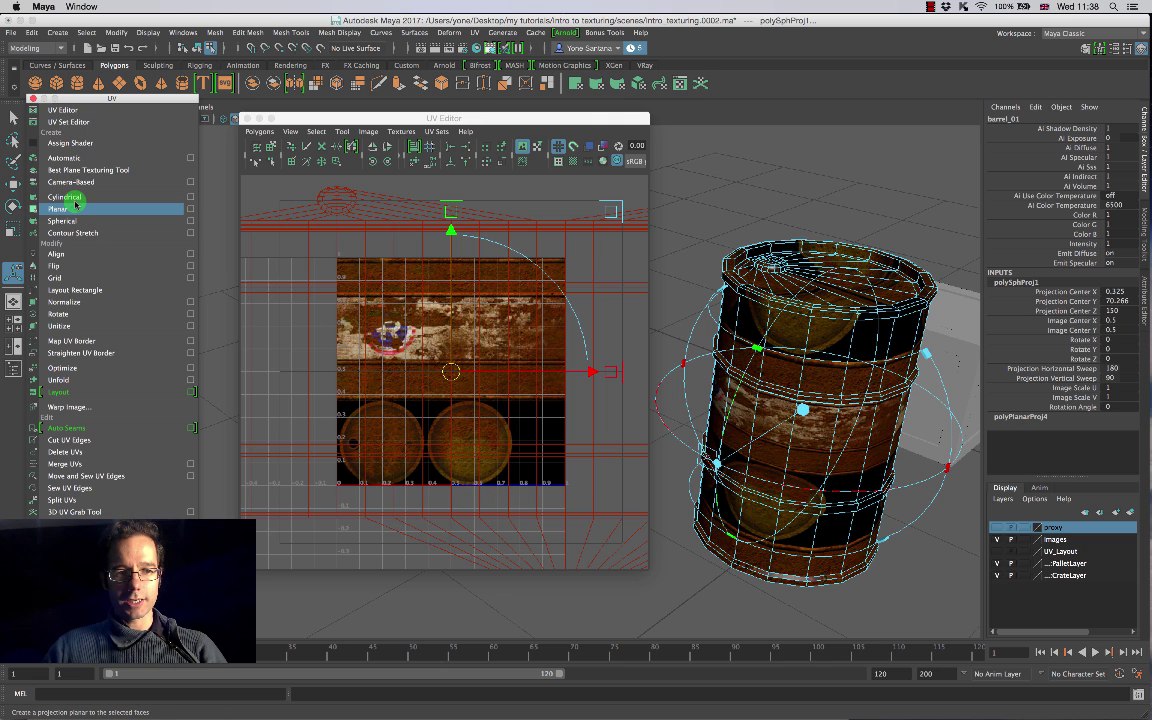
# Step: Apply a cylindrical UV projection with an image scale V of about 0.55 and move the UVs up onto the rusty side texture
pyautogui.click(64, 196)
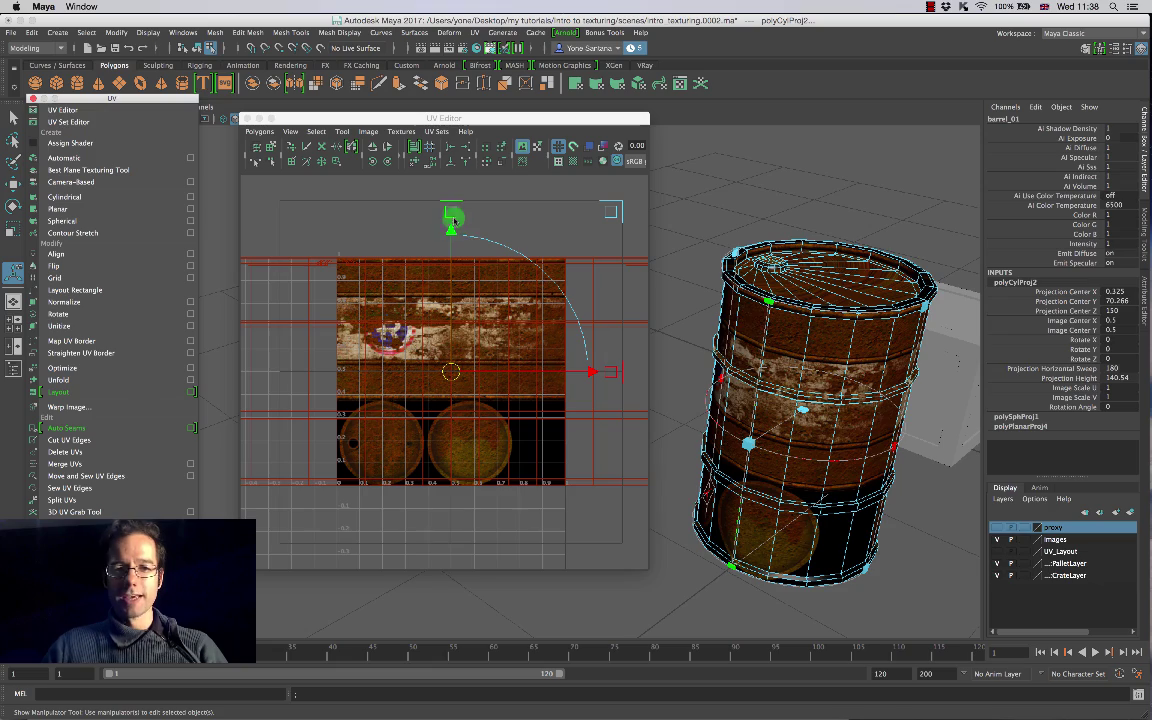
pyautogui.moveTo(451, 211); pyautogui.dragTo(448, 289)
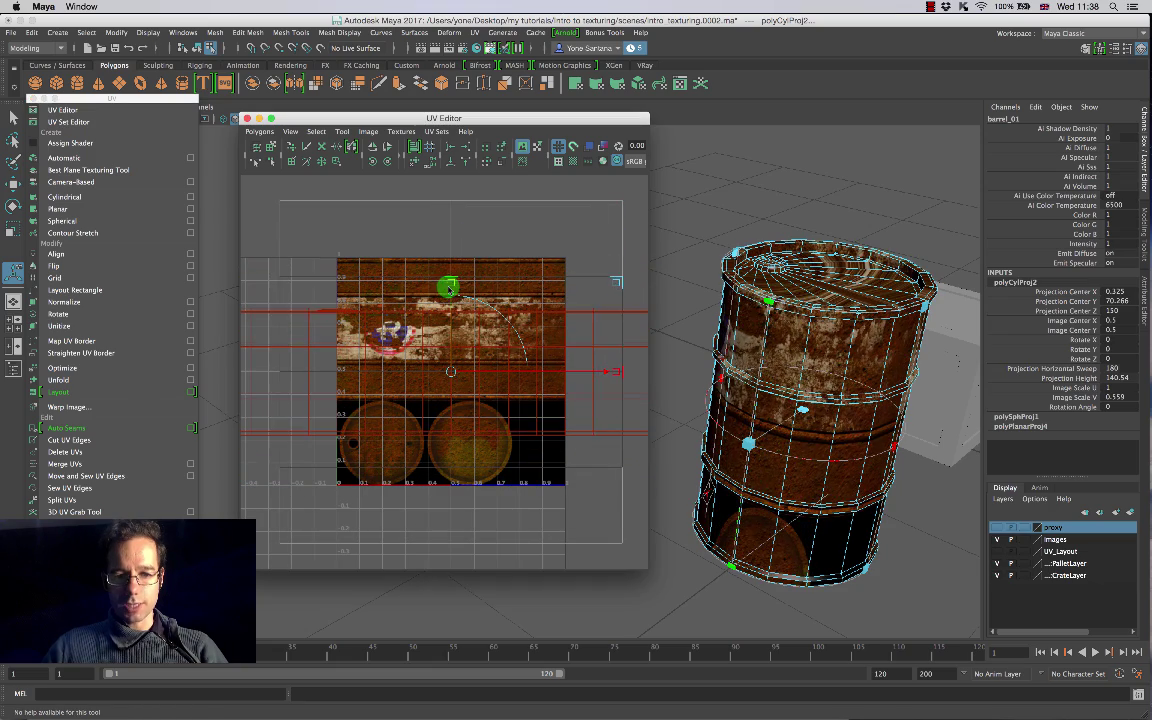
pyautogui.press('w')
pyautogui.moveTo(604, 374); pyautogui.dragTo(597, 326)
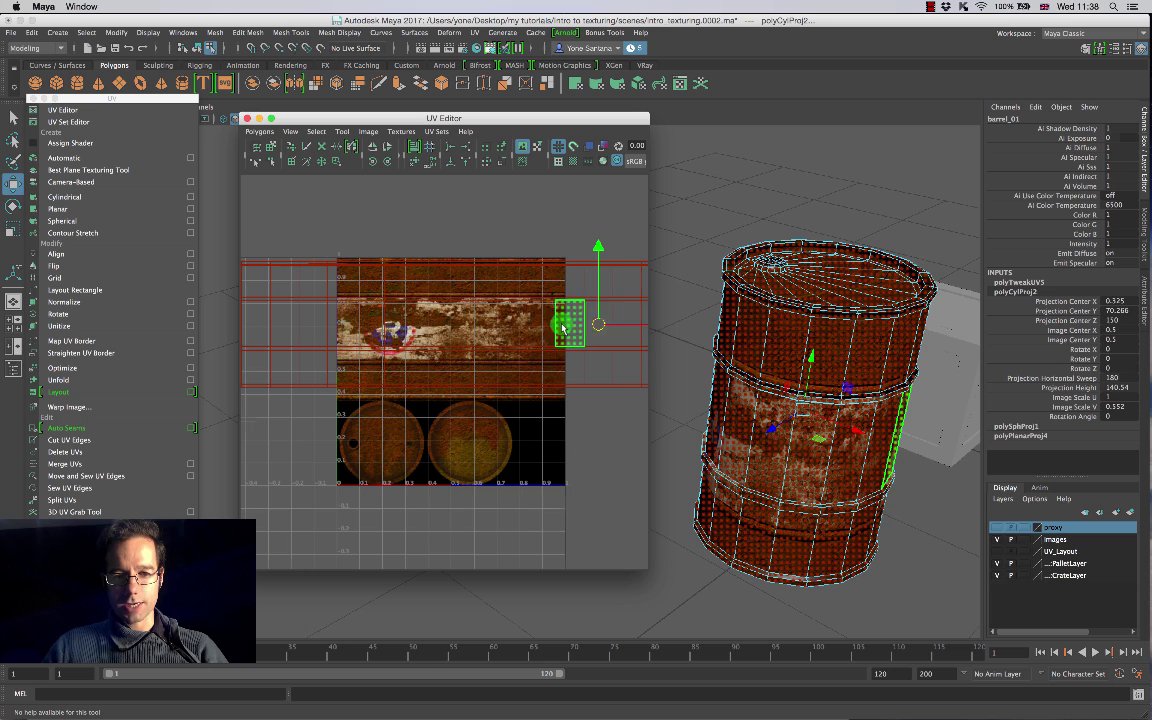
# Step: Scale the barrel's UVs horizontally to the texture's width and stretch them vertically to fill the rusty side area above the lid images
pyautogui.scroll(-3, 565, 330)
pyautogui.press('r')
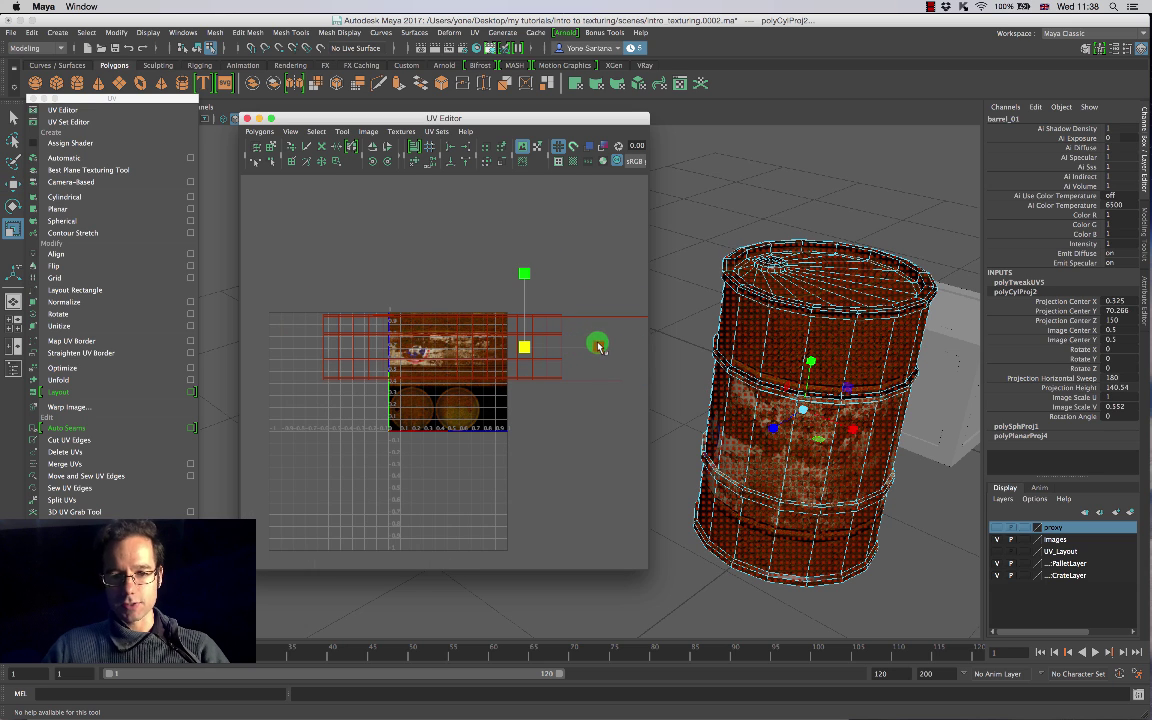
pyautogui.moveTo(597, 346); pyautogui.dragTo(526, 335)
pyautogui.press('w')
pyautogui.scroll(3, 566, 342)
pyautogui.scroll(5, 525, 334)
pyautogui.scroll(-2, 525, 334)
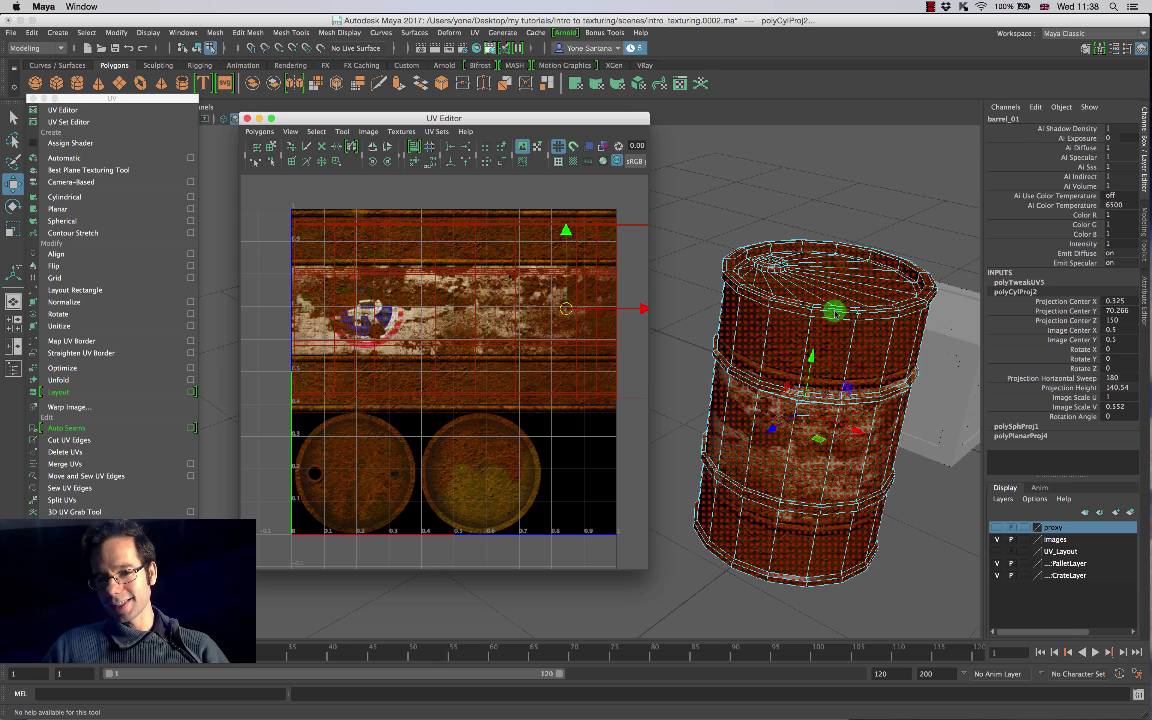
pyautogui.press('r')
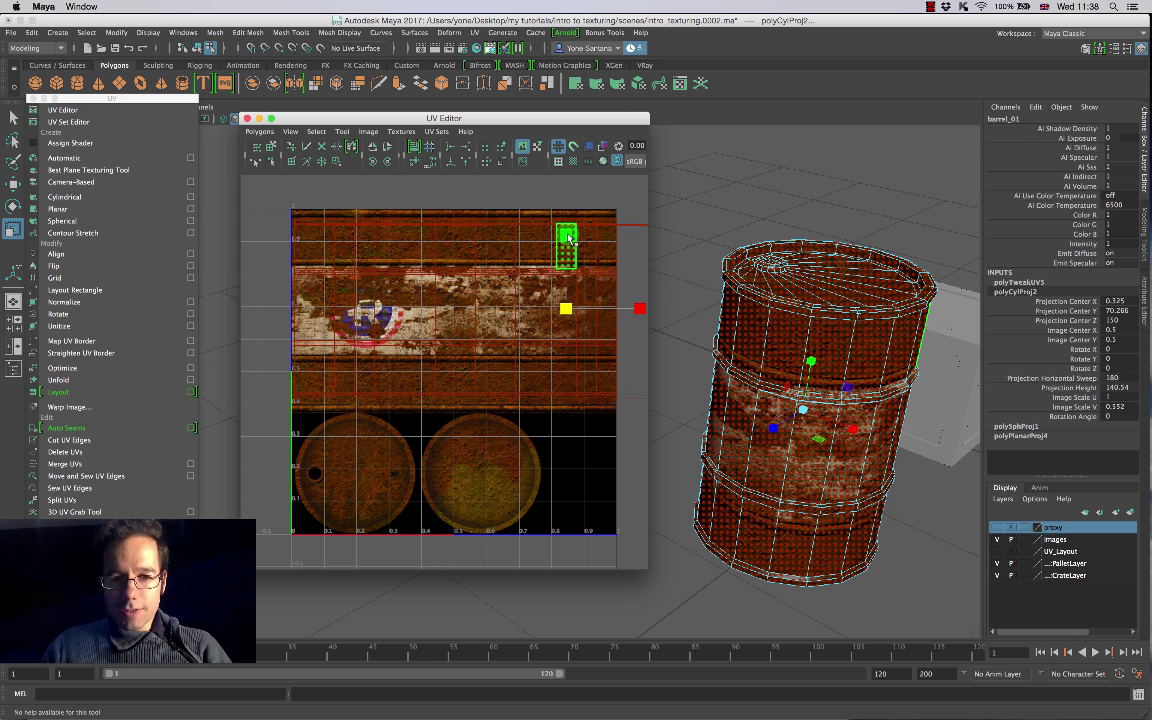
pyautogui.moveTo(569, 238); pyautogui.dragTo(569, 230)
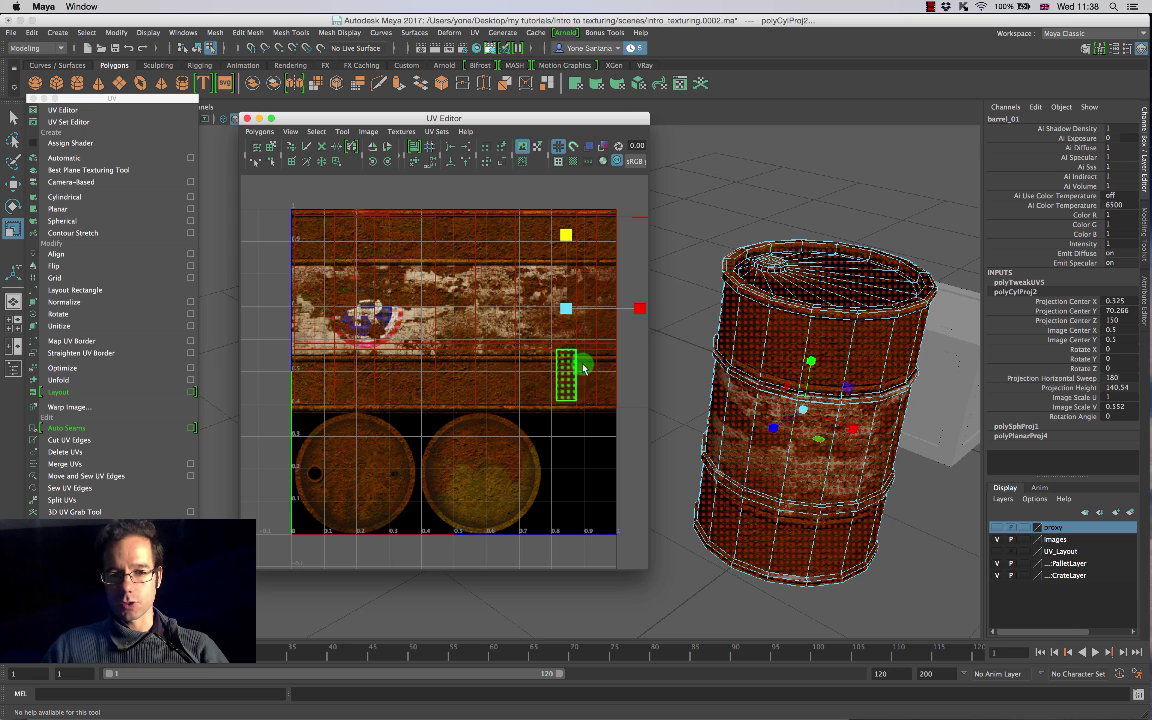
# Step: Switch the barrel to face selection and select four neighbouring wedge faces on its lid
pyautogui.keyDown('alt'); pyautogui.moveTo(864, 456); pyautogui.dragTo(834, 350); pyautogui.keyUp('alt')
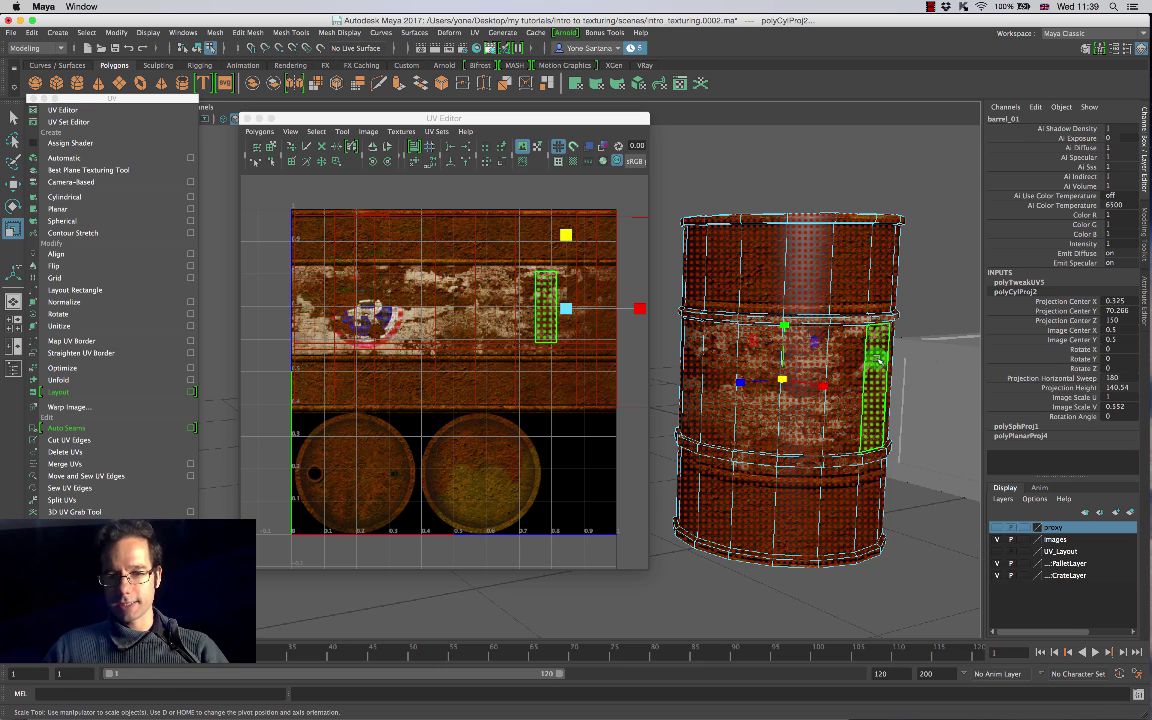
pyautogui.keyDown('alt'); pyautogui.moveTo(878, 357); pyautogui.dragTo(815, 360); pyautogui.keyUp('alt')
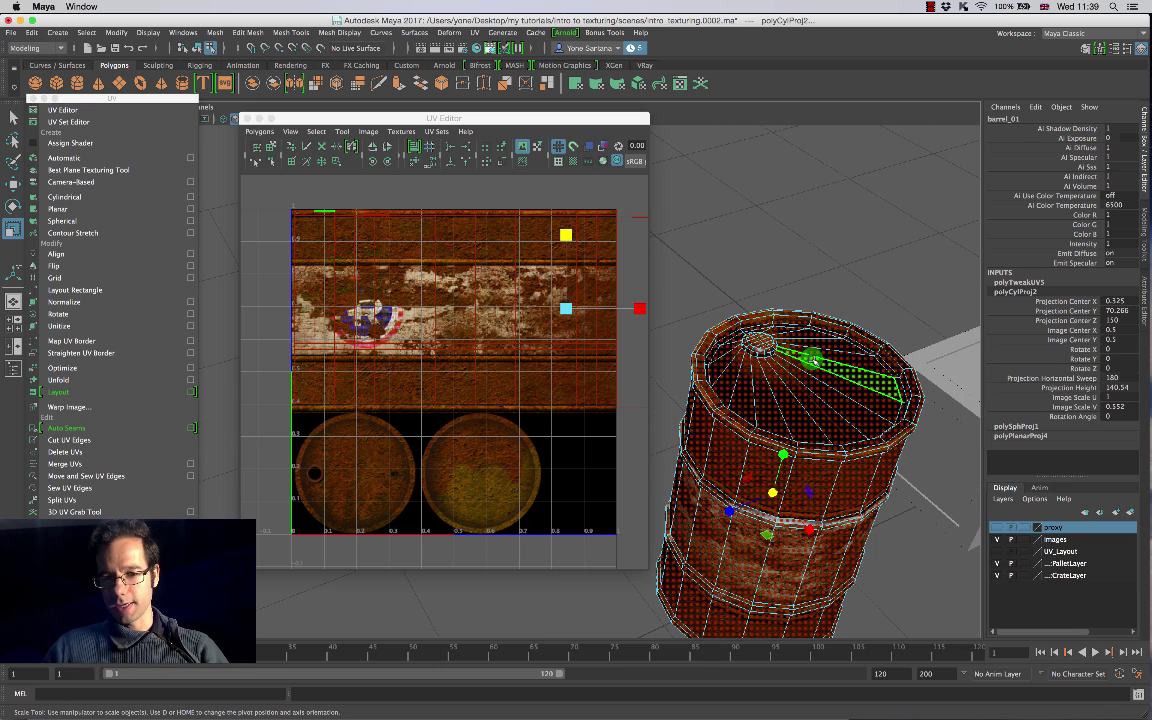
pyautogui.moveTo(815, 360); pyautogui.dragTo(822, 397, button='right')
pyautogui.click(815, 400)
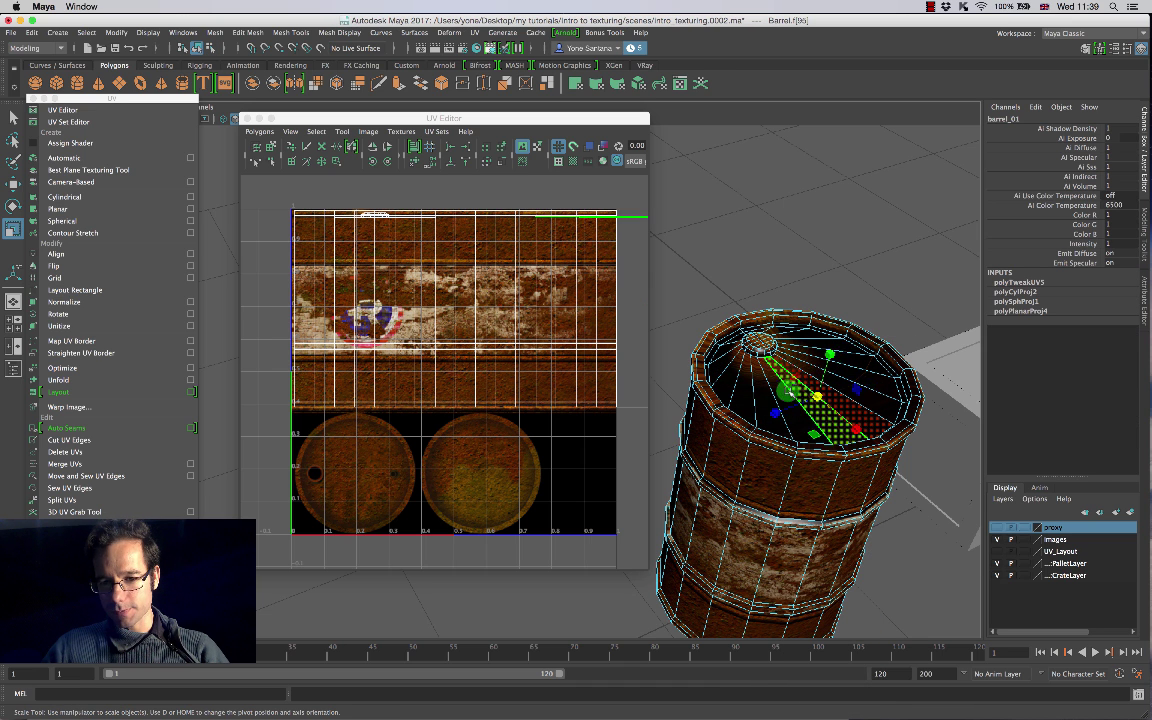
pyautogui.keyDown('shift'); pyautogui.click(788, 392); pyautogui.keyUp('shift')
pyautogui.keyDown('shift'); pyautogui.click(776, 391); pyautogui.keyUp('shift')
pyautogui.keyDown('shift'); pyautogui.click(763, 387); pyautogui.keyUp('shift')
pyautogui.keyDown('alt'); pyautogui.moveTo(606, 272); pyautogui.dragTo(494, 357, button='middle'); pyautogui.keyUp('alt')
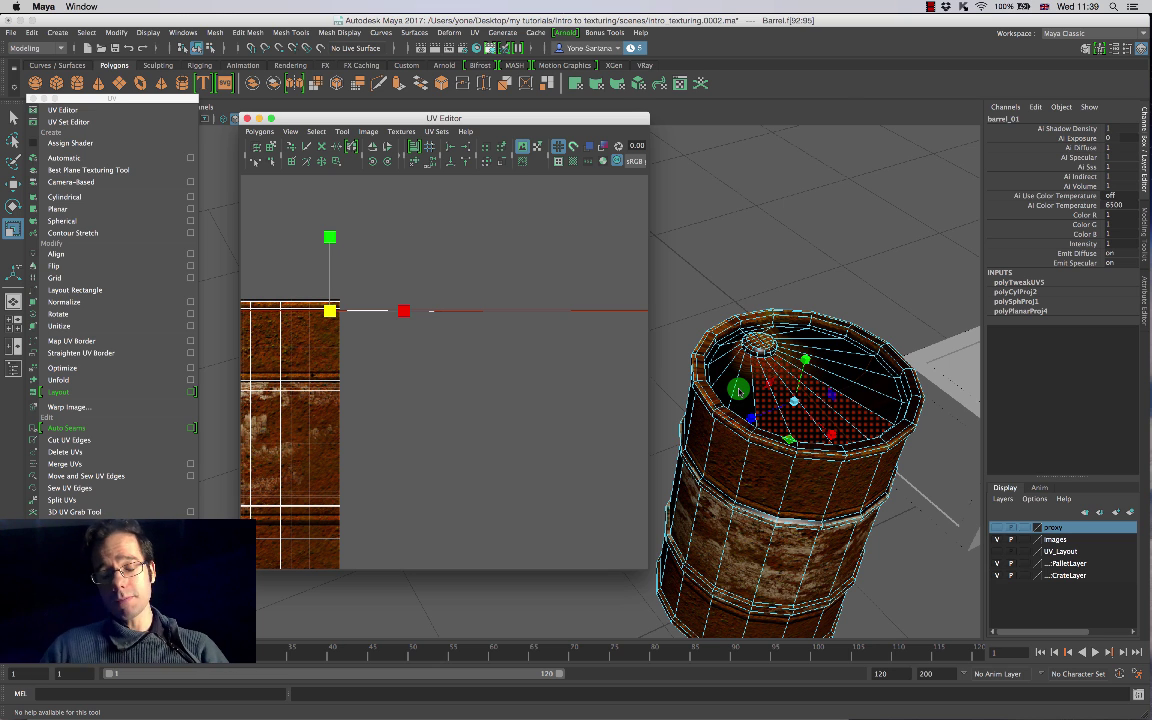
pyautogui.keyDown('alt'); pyautogui.moveTo(800, 393); pyautogui.dragTo(849, 412); pyautogui.keyUp('alt')
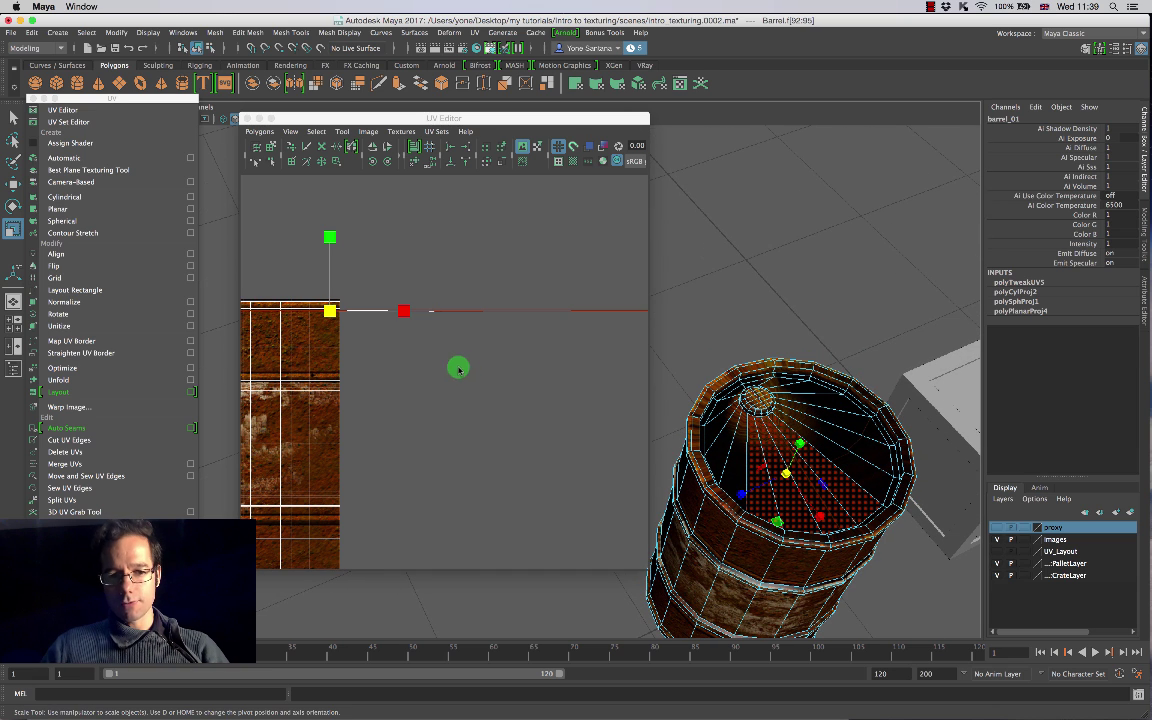
pyautogui.scroll(-4, 453, 374)
pyautogui.keyDown('alt'); pyautogui.moveTo(380, 403); pyautogui.dragTo(576, 392, button='middle'); pyautogui.keyUp('alt')
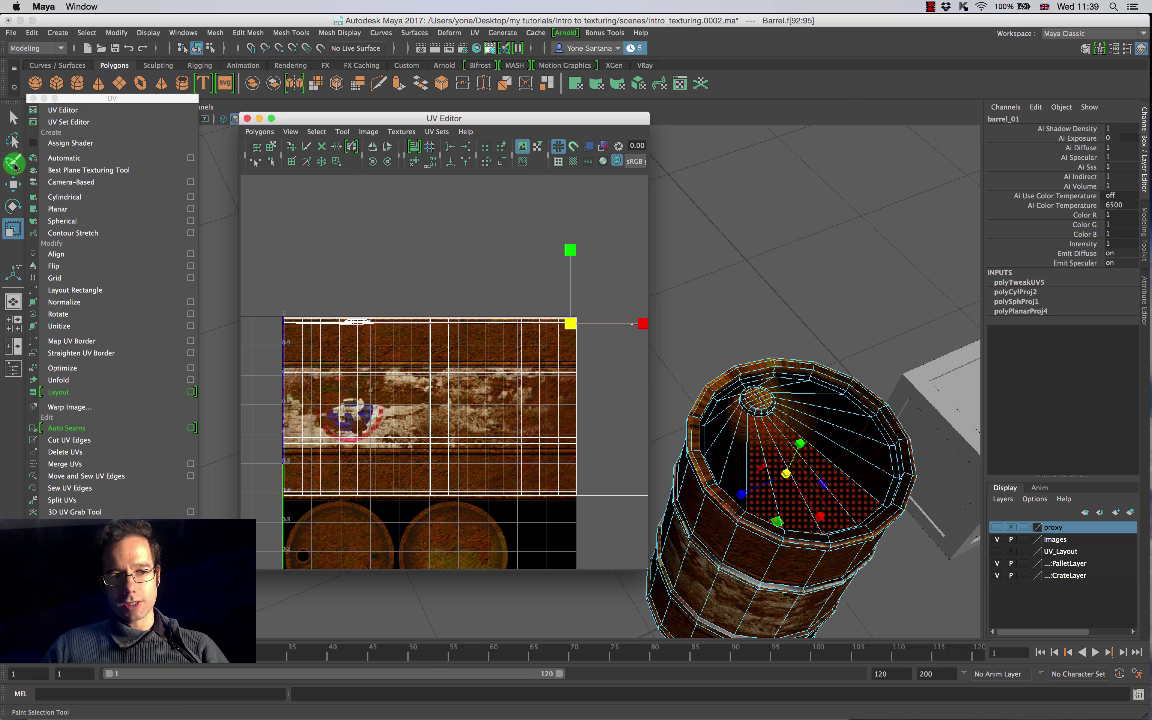
# Step: Extend the selection across the lid's faces with the Paint Selection Tool, then activate the Move tool for their UVs
pyautogui.click(12, 160)
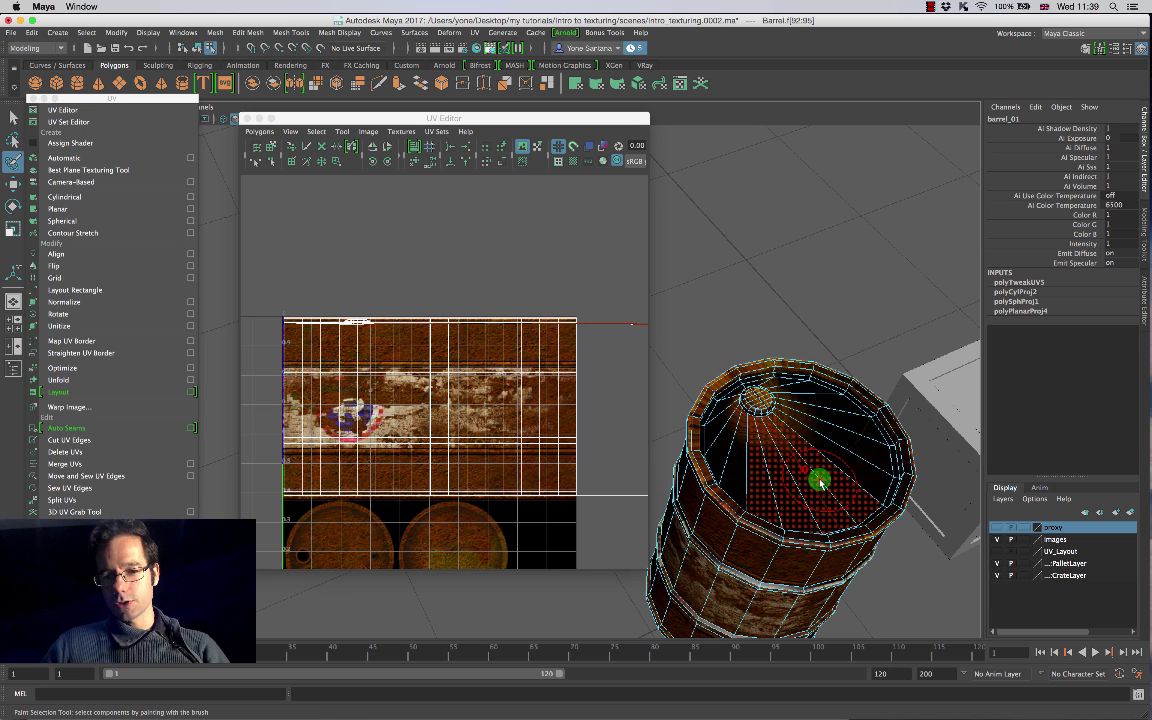
pyautogui.moveTo(818, 480)
pyautogui.mouseDown()
pyautogui.moveTo(761, 442)
pyautogui.moveTo(738, 470)
pyautogui.moveTo(792, 481)
pyautogui.moveTo(773, 432)
pyautogui.mouseUp()
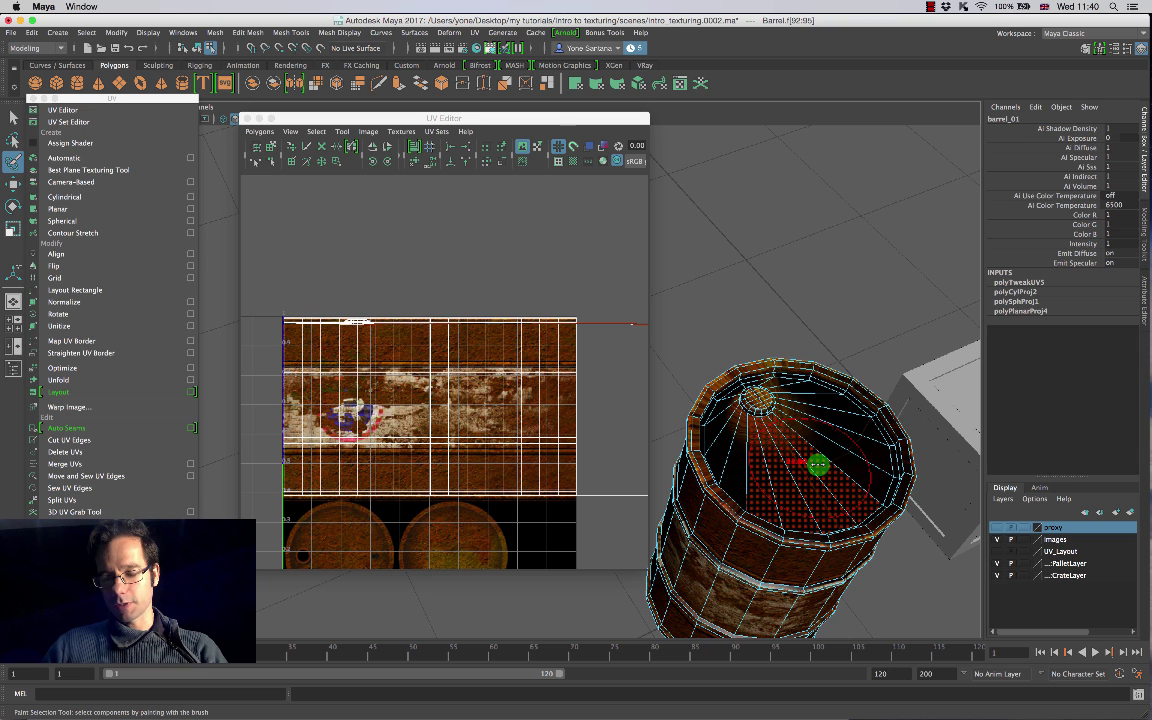
pyautogui.moveTo(812, 458)
pyautogui.keyDown('alt'); pyautogui.mouseDown()
pyautogui.moveTo(828, 470)
pyautogui.moveTo(810, 463)
pyautogui.moveTo(766, 525)
pyautogui.mouseUp(); pyautogui.keyUp('alt')
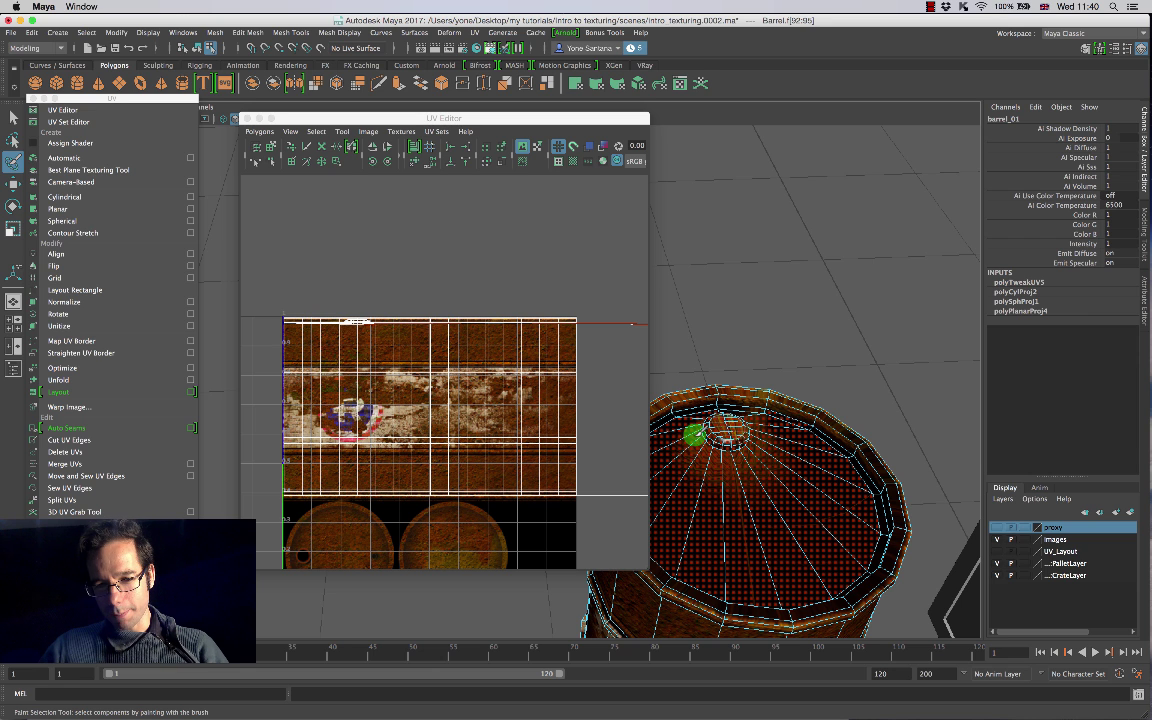
pyautogui.click(745, 416)
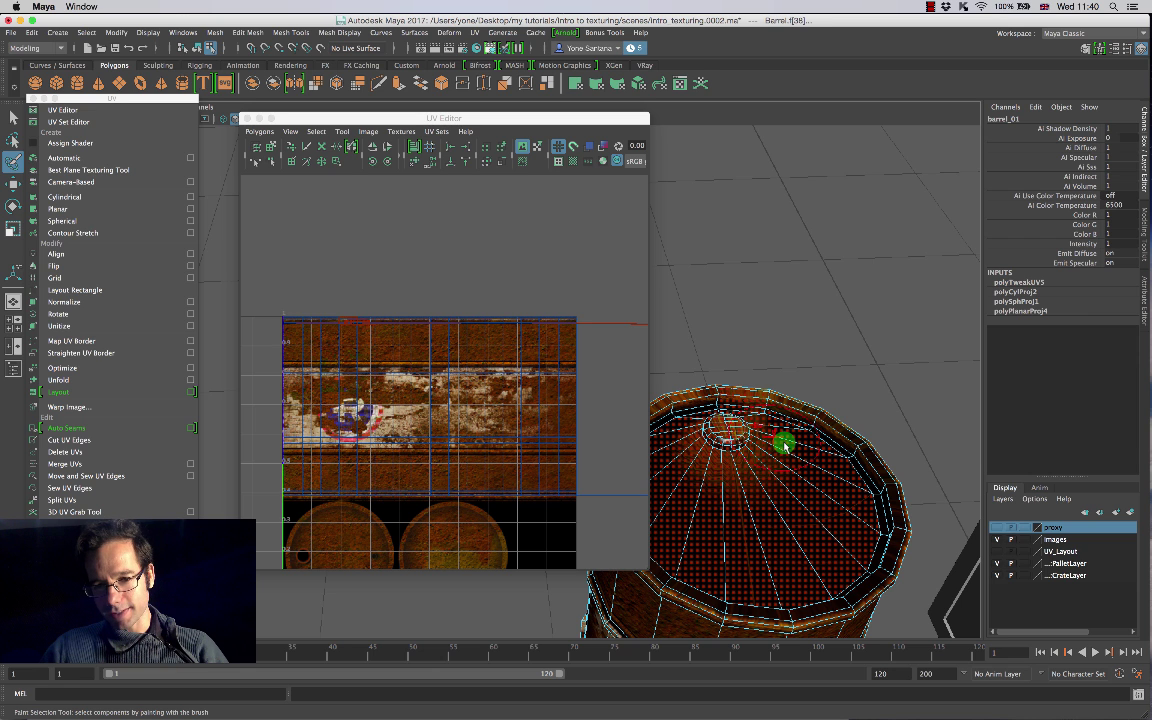
pyautogui.scroll(5, 800, 450)
pyautogui.keyDown('alt'); pyautogui.moveTo(854, 471); pyautogui.dragTo(768, 480); pyautogui.keyUp('alt')
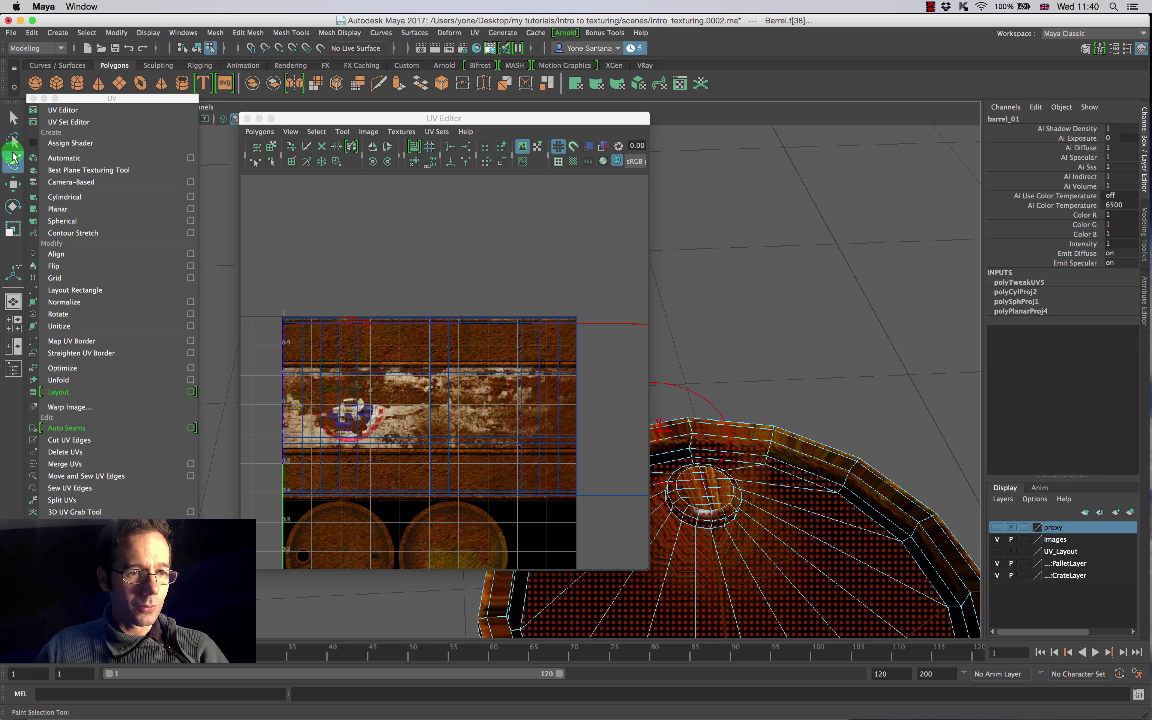
pyautogui.click(13, 184)
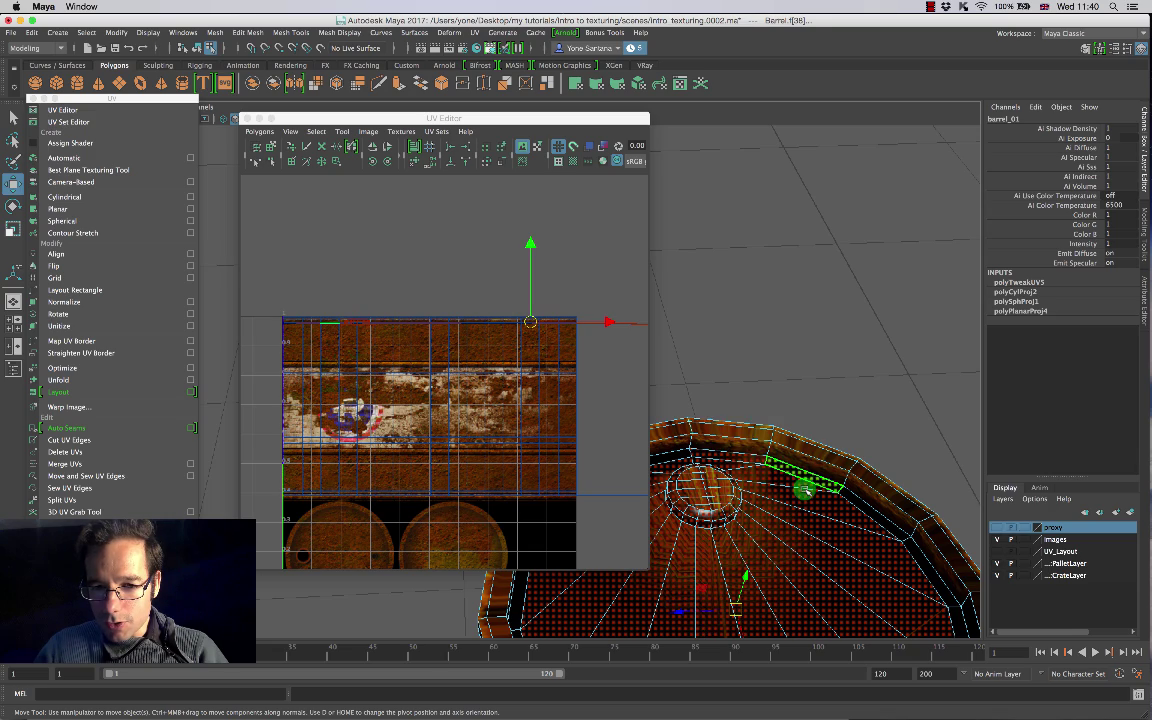
pyautogui.keyDown('alt'); pyautogui.moveTo(772, 462); pyautogui.dragTo(650, 470); pyautogui.keyUp('alt')
pyautogui.scroll(-2, 494, 432)
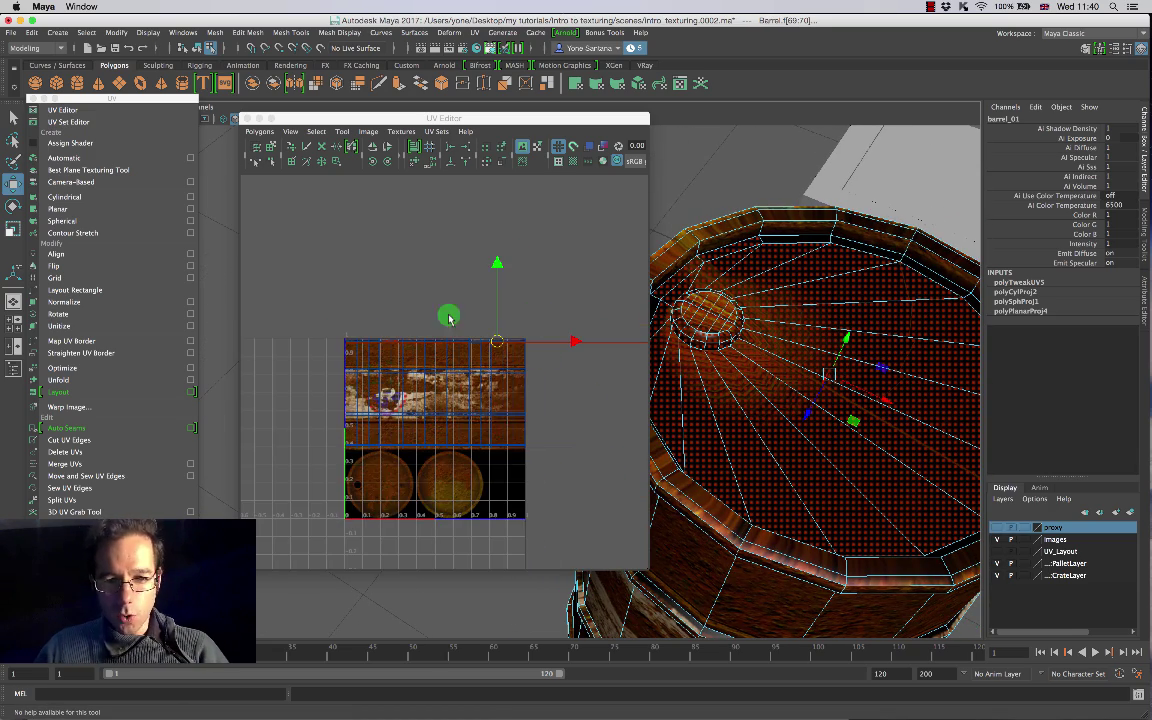
# Step: Add the remaining inner rim faces to the face selection covering the barrel's recessed lid
pyautogui.scroll(-5, 807, 365)
pyautogui.scroll(3, 790, 366)
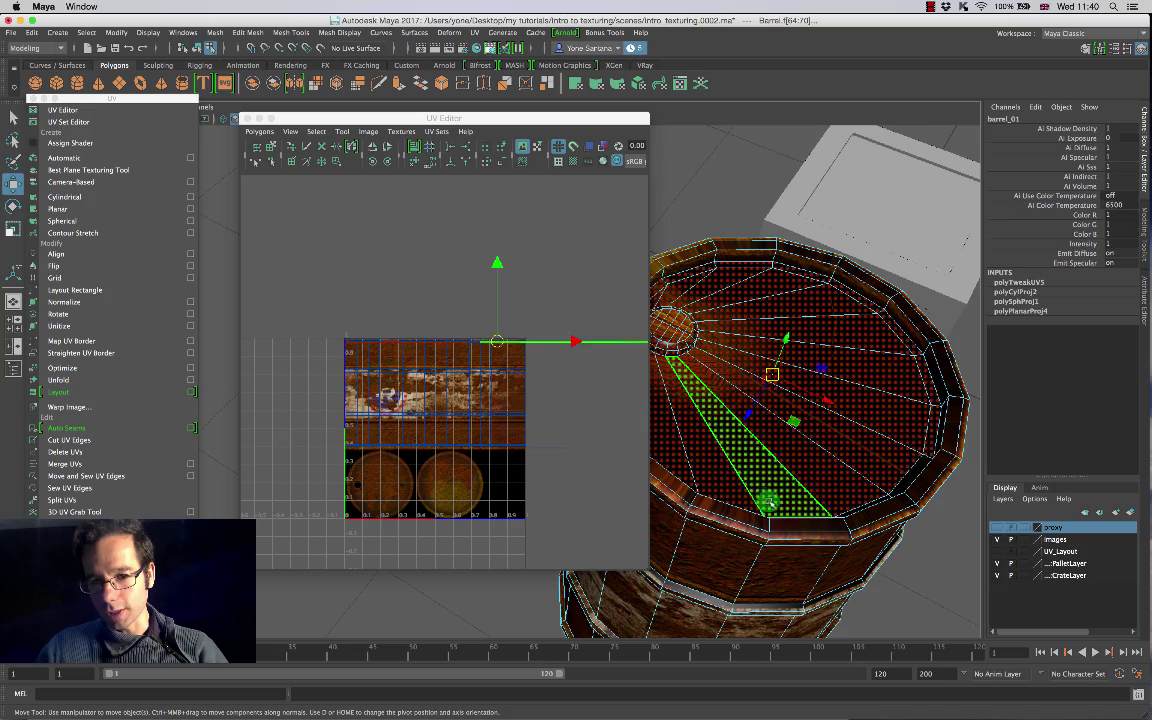
pyautogui.keyDown('alt'); pyautogui.moveTo(767, 501); pyautogui.dragTo(764, 527); pyautogui.keyUp('alt')
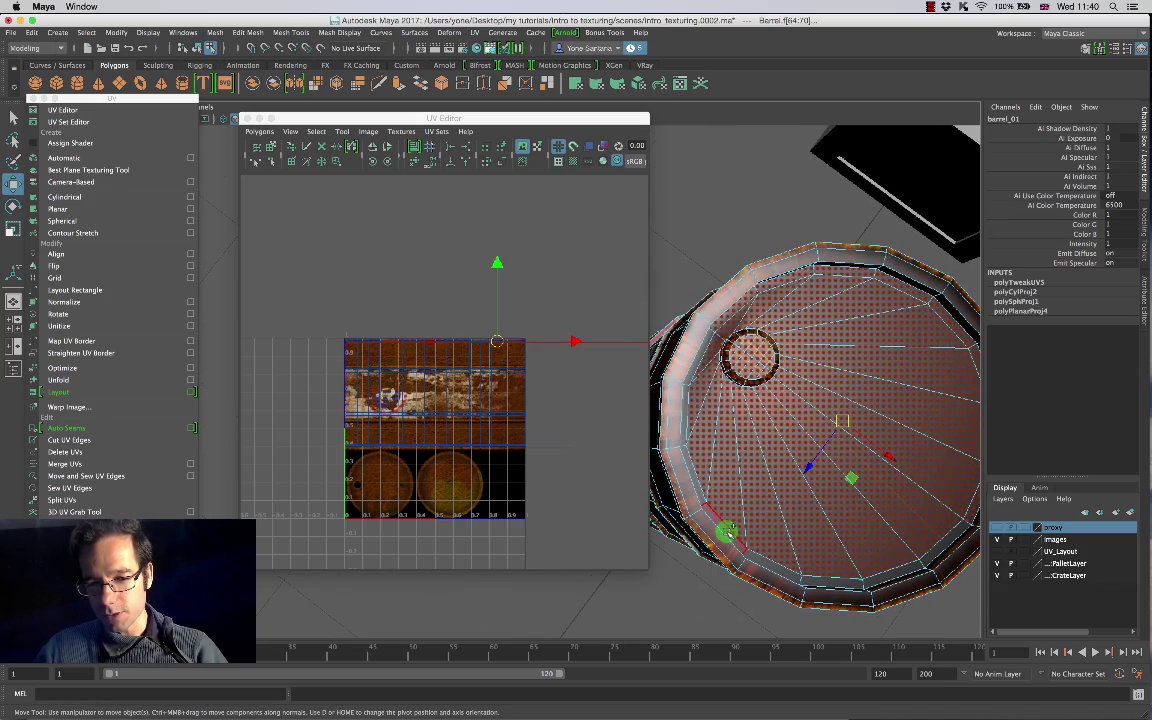
pyautogui.keyDown('shift'); pyautogui.click(729, 531); pyautogui.keyUp('shift')
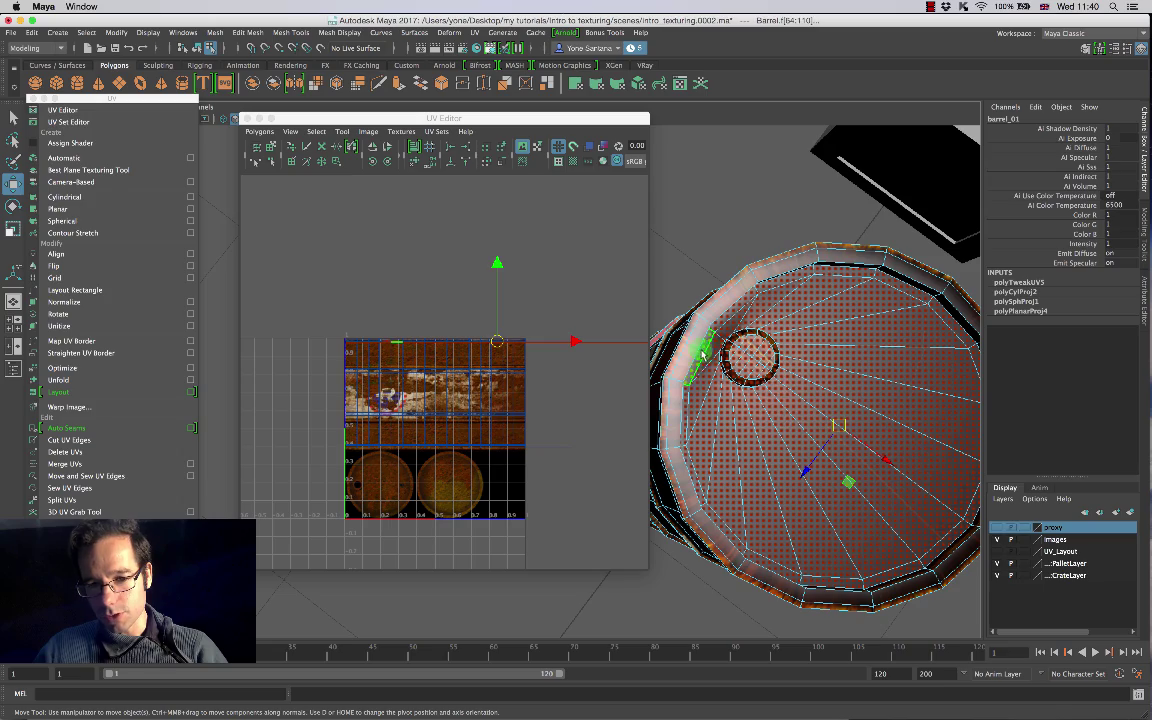
pyautogui.keyDown('alt'); pyautogui.moveTo(828, 470); pyautogui.dragTo(851, 346); pyautogui.keyUp('alt')
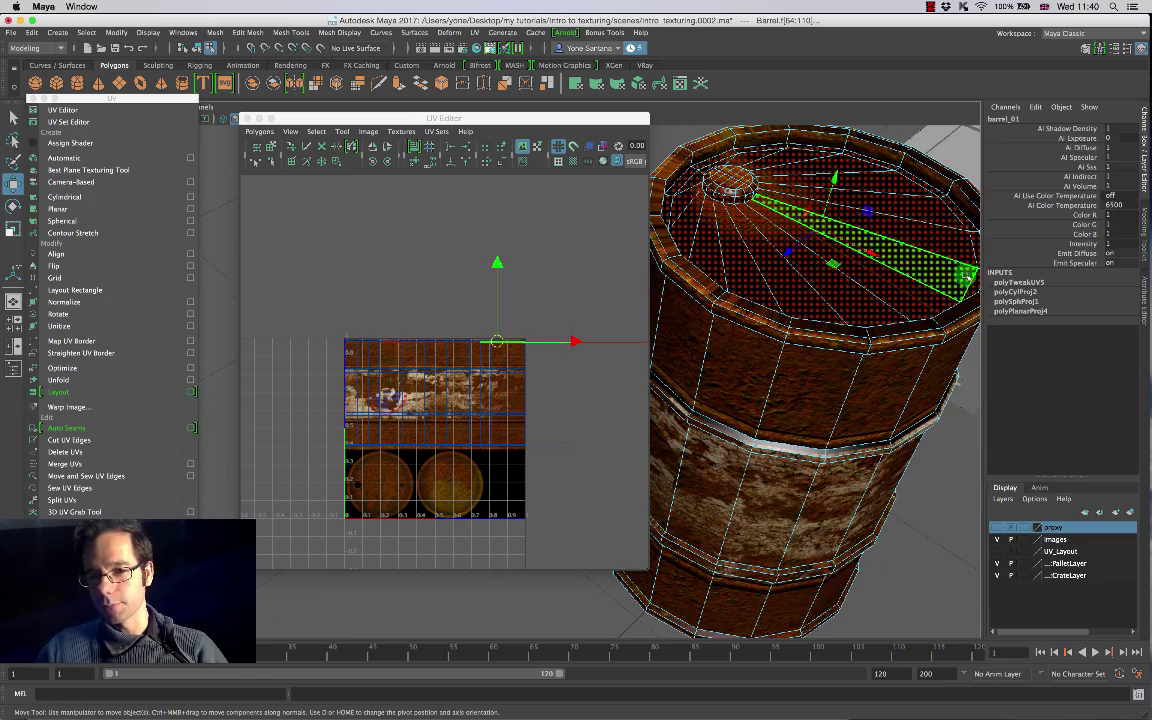
pyautogui.keyDown('alt'); pyautogui.moveTo(860, 310); pyautogui.dragTo(893, 298); pyautogui.keyUp('alt')
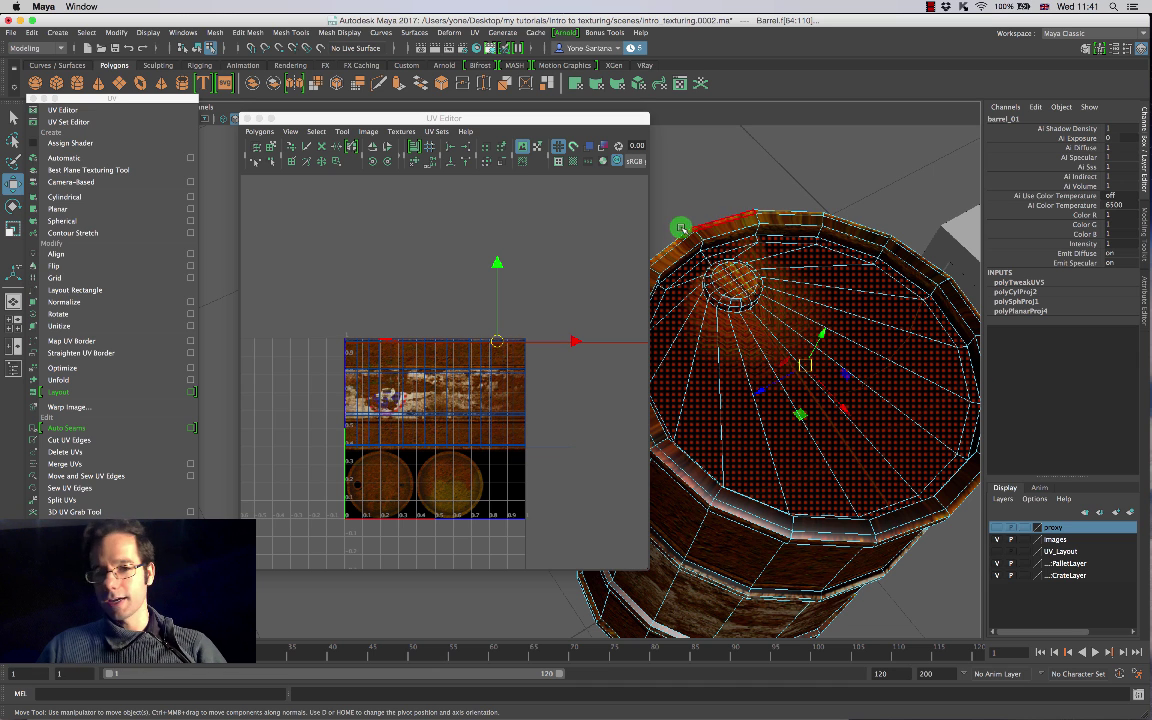
# Step: Apply a planar UV projection fitted to the best plane on the selected lid faces
pyautogui.click(190, 211)
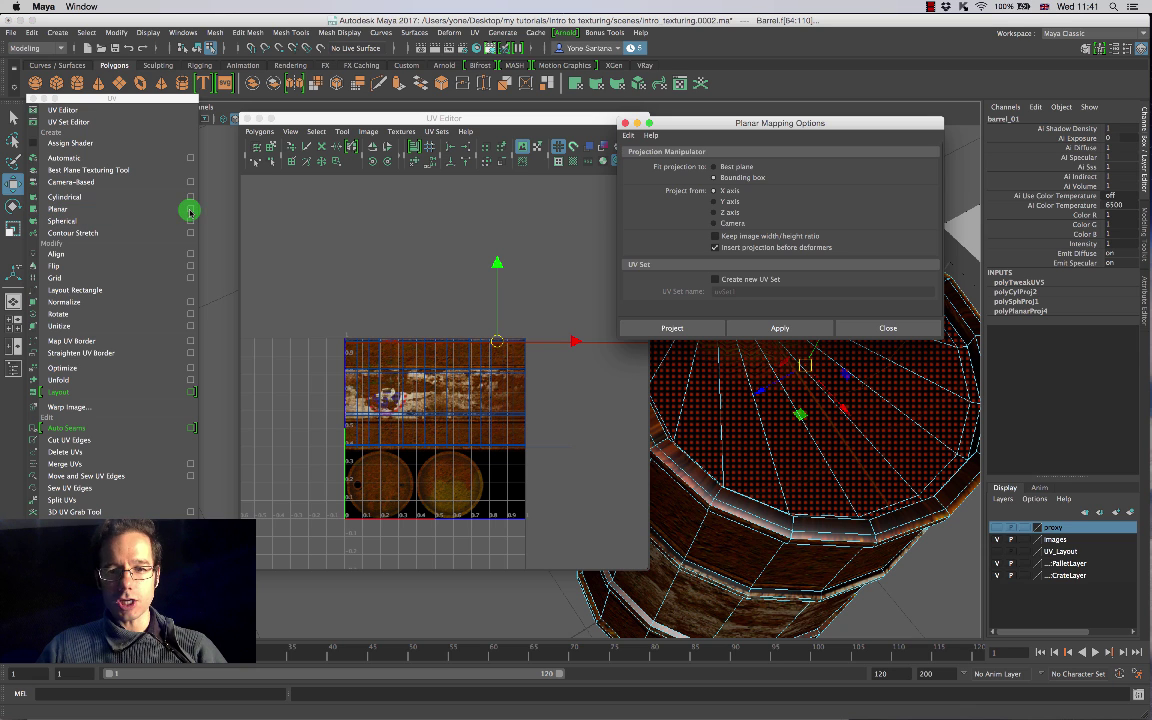
pyautogui.click(716, 177)
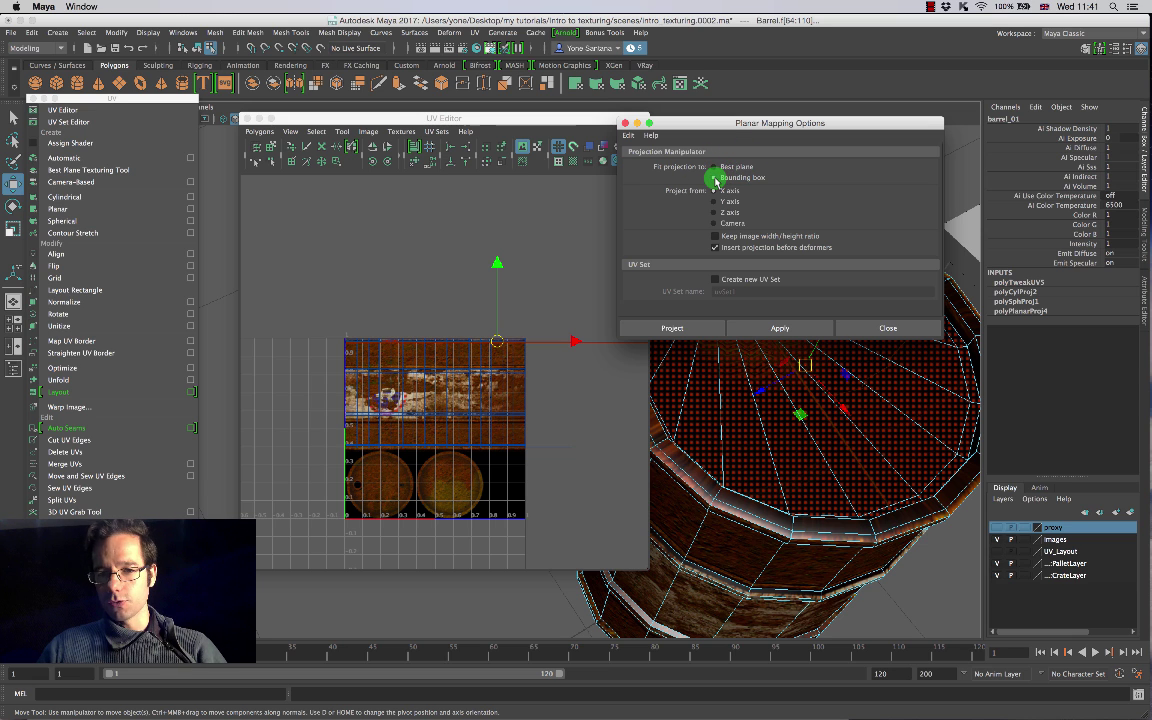
pyautogui.moveTo(793, 123); pyautogui.dragTo(581, 127)
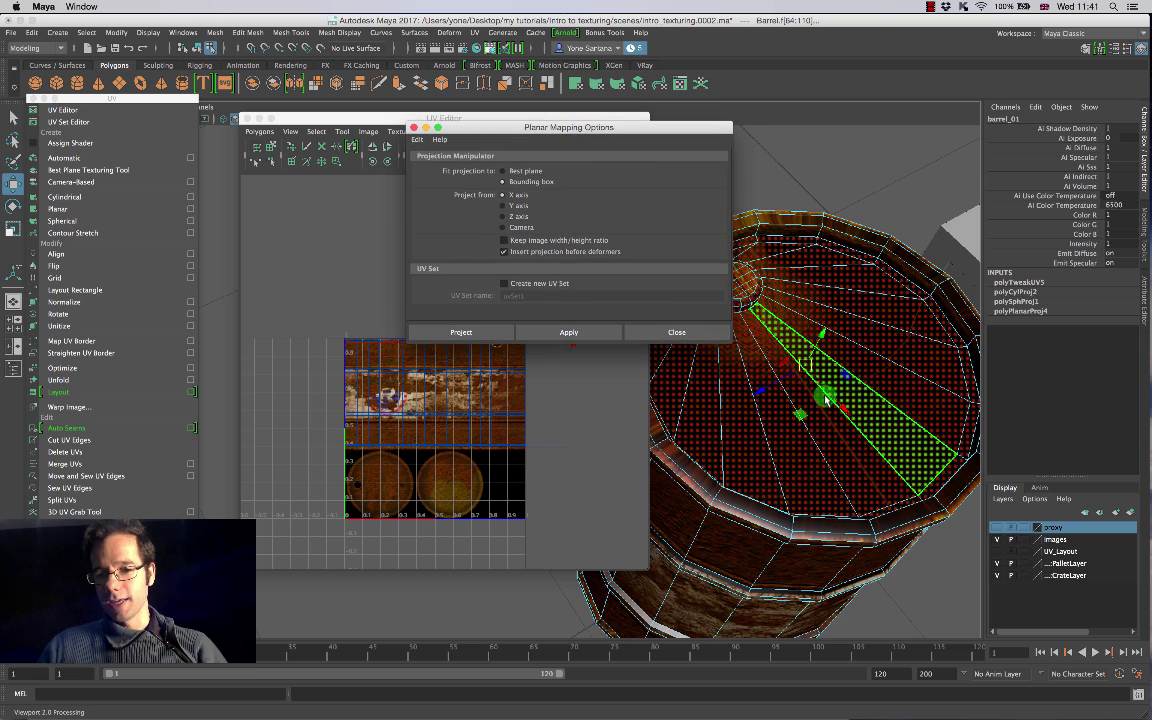
pyautogui.keyDown('alt'); pyautogui.moveTo(828, 400); pyautogui.dragTo(805, 270); pyautogui.keyUp('alt')
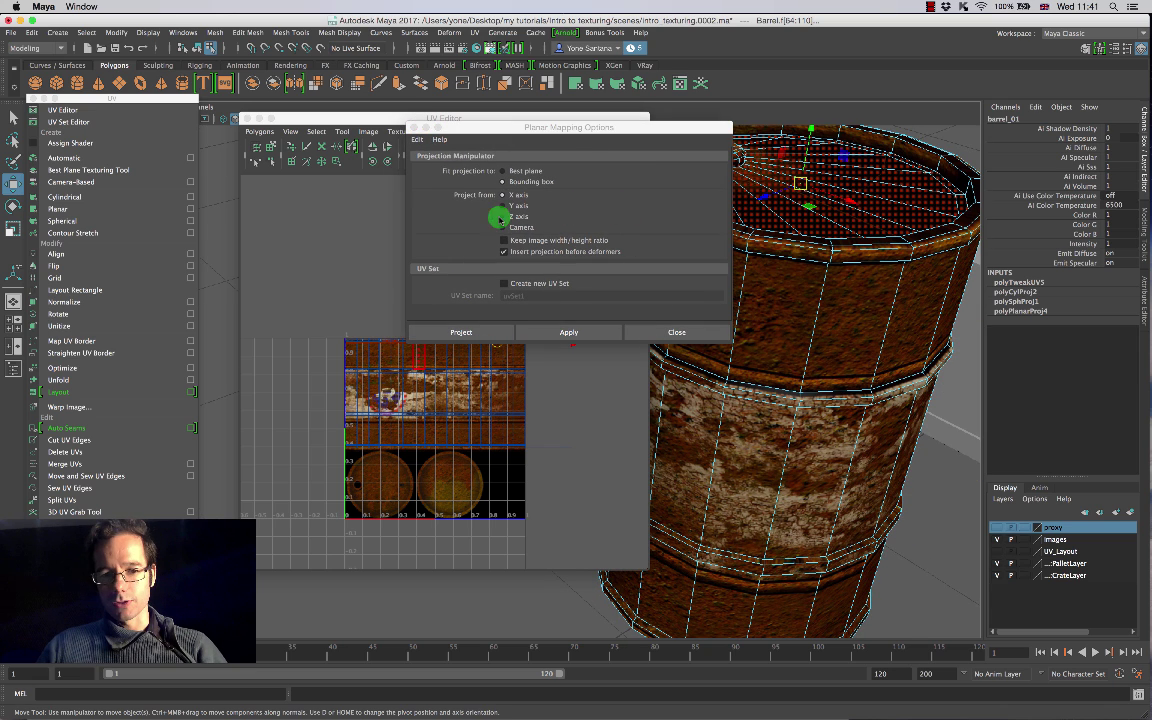
pyautogui.click(503, 170)
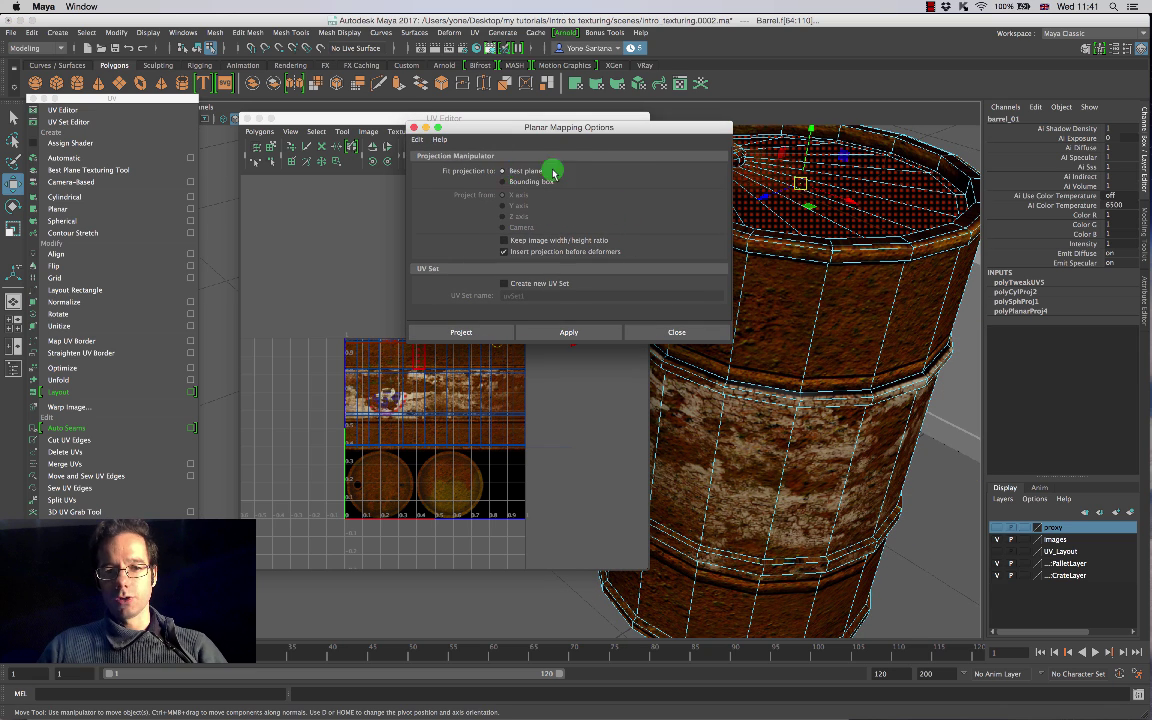
pyautogui.click(552, 333)
pyautogui.click(473, 333)
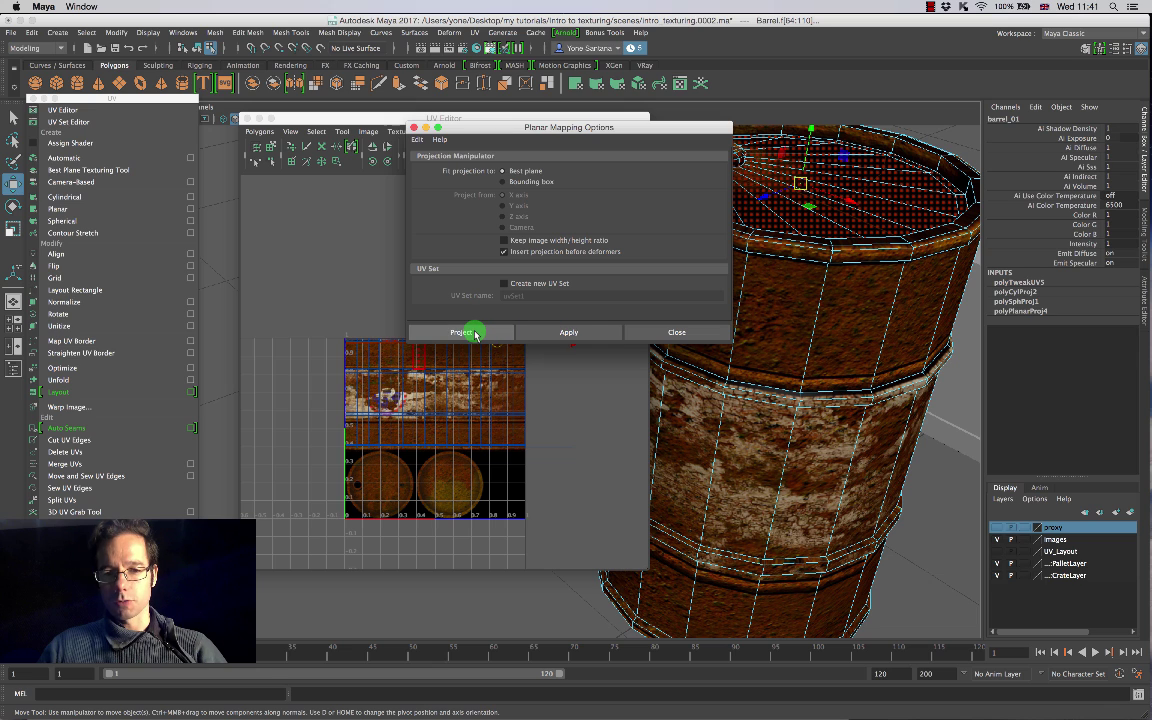
pyautogui.click(473, 333)
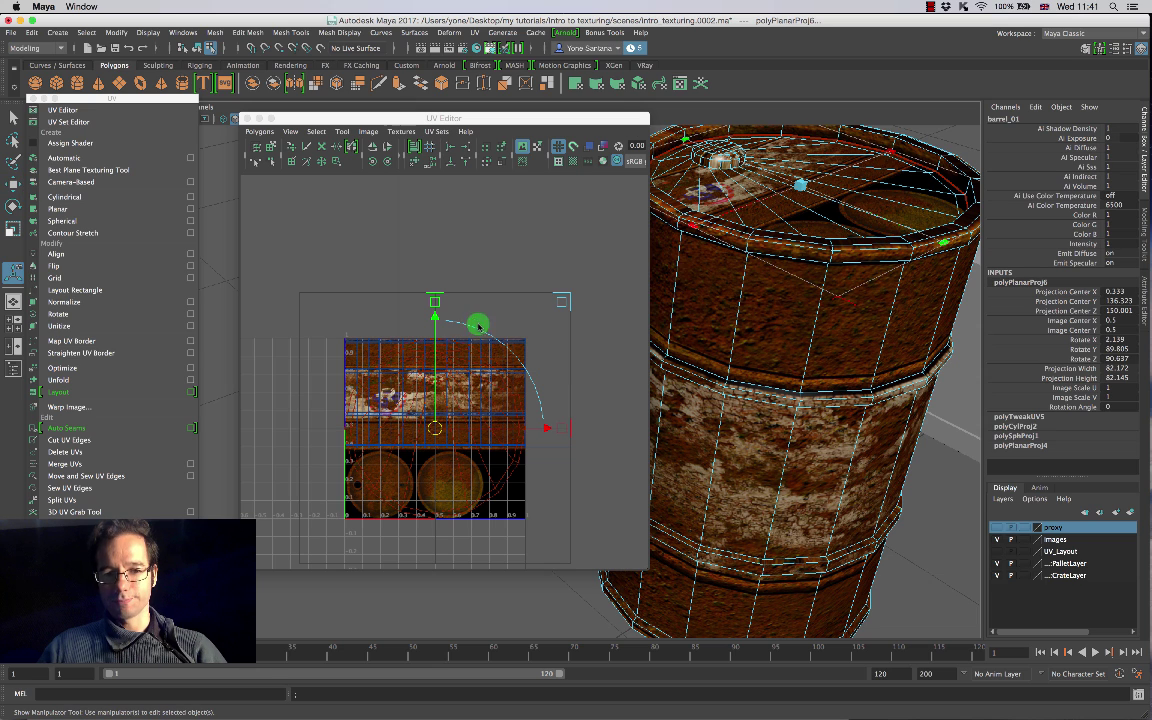
# Step: Select the lid's projected UV shell and move it off the texture into the empty area beside it
pyautogui.keyDown('alt'); pyautogui.moveTo(889, 218); pyautogui.dragTo(789, 258); pyautogui.keyUp('alt')
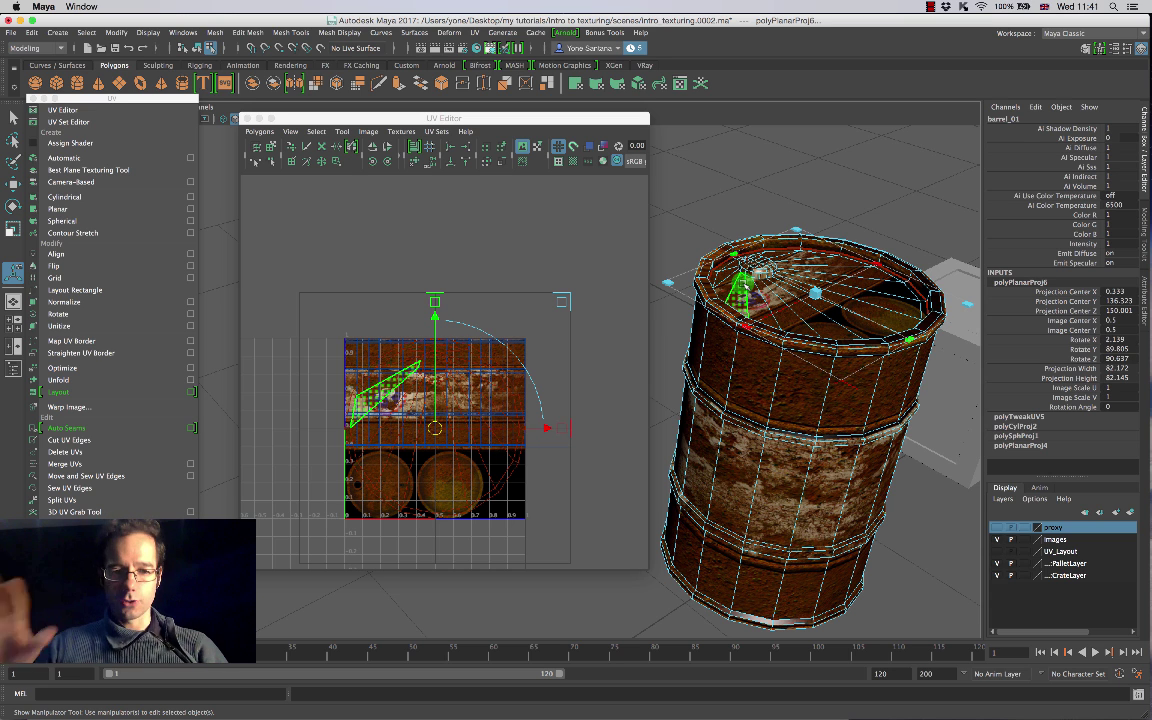
pyautogui.moveTo(464, 406); pyautogui.dragTo(429, 386, button='right')
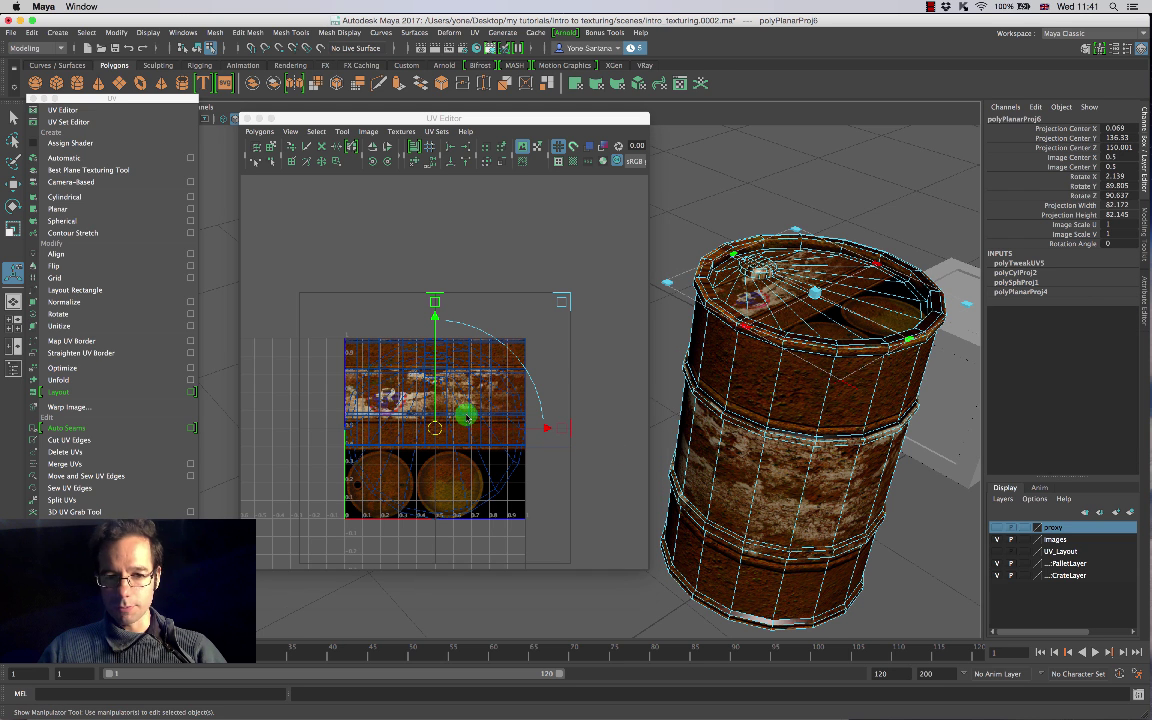
pyautogui.click(433, 428)
pyautogui.press('w')
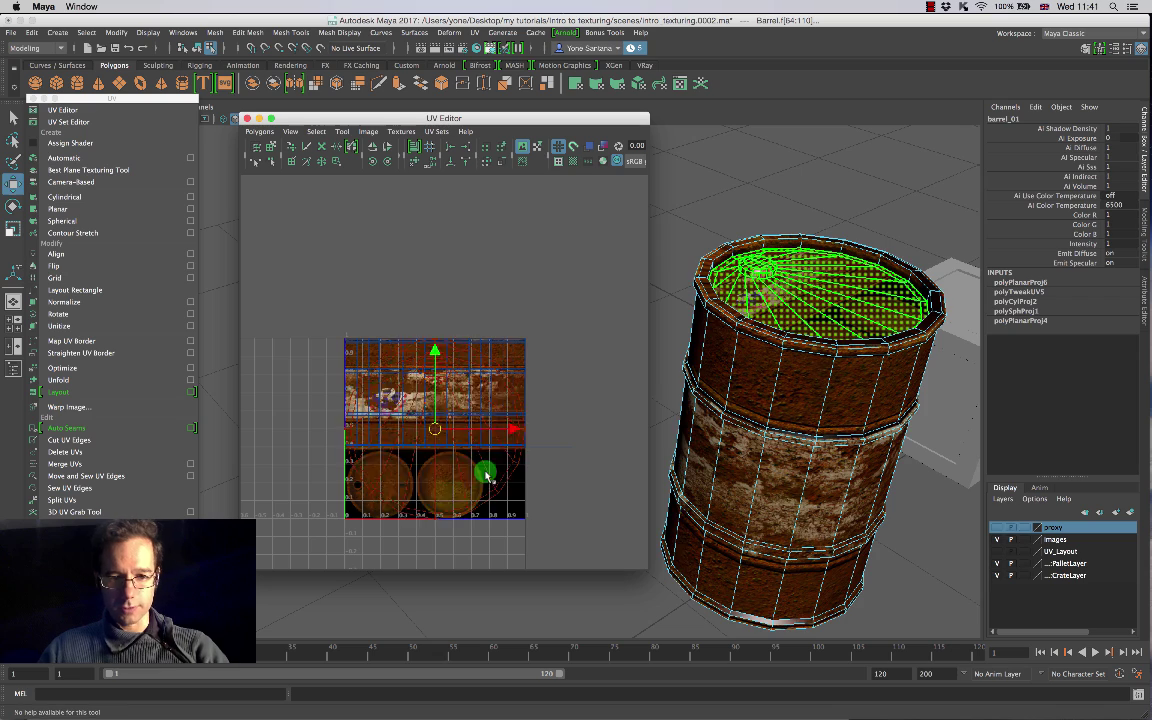
pyautogui.moveTo(437, 430); pyautogui.dragTo(630, 343)
pyautogui.scroll(-3, 593, 393)
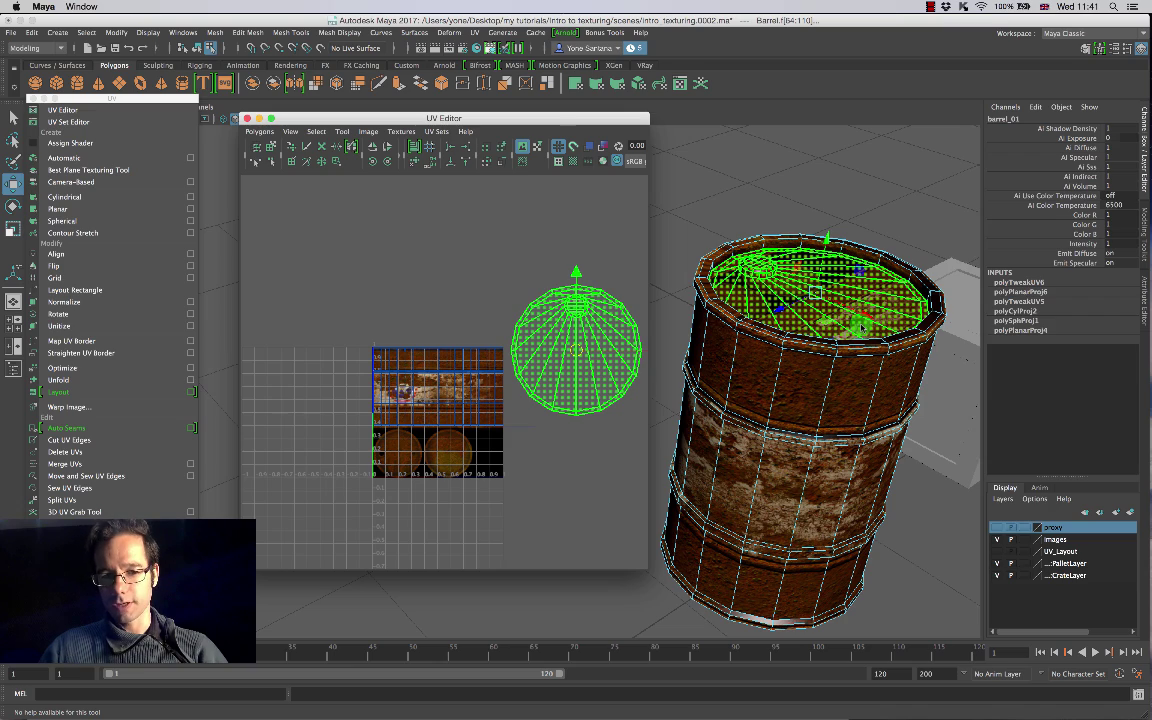
# Step: Examine which barrel faces the side and lid UV shells cover, including the barrel's underside
pyautogui.click(462, 375)
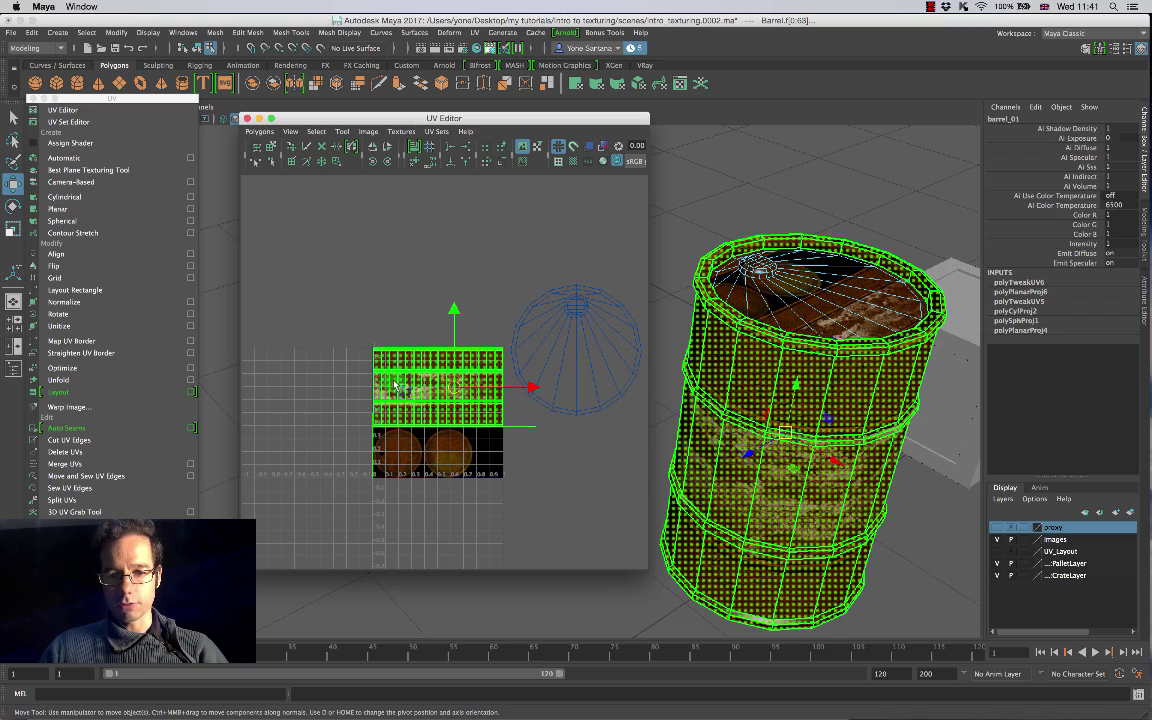
pyautogui.keyDown('alt'); pyautogui.moveTo(725, 525); pyautogui.dragTo(757, 397); pyautogui.keyUp('alt')
pyautogui.keyDown('alt'); pyautogui.moveTo(633, 390); pyautogui.dragTo(612, 419, button='middle'); pyautogui.keyUp('alt')
pyautogui.click(612, 419)
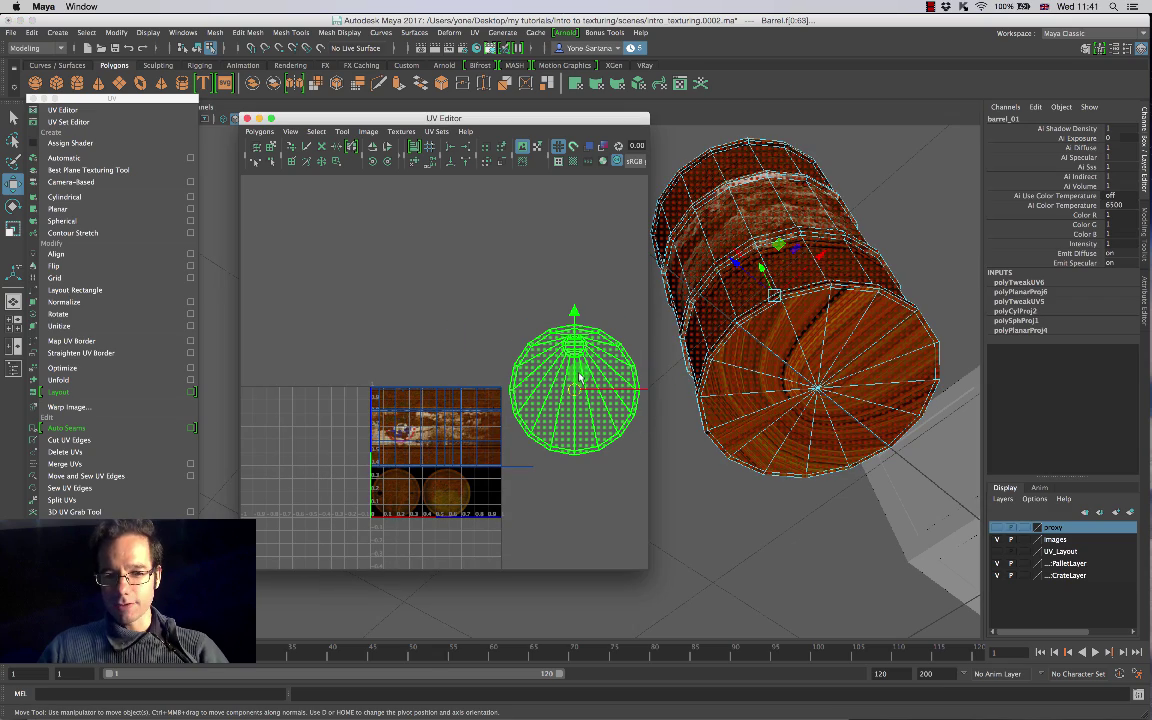
pyautogui.keyDown('alt'); pyautogui.moveTo(815, 232); pyautogui.dragTo(811, 332); pyautogui.keyUp('alt')
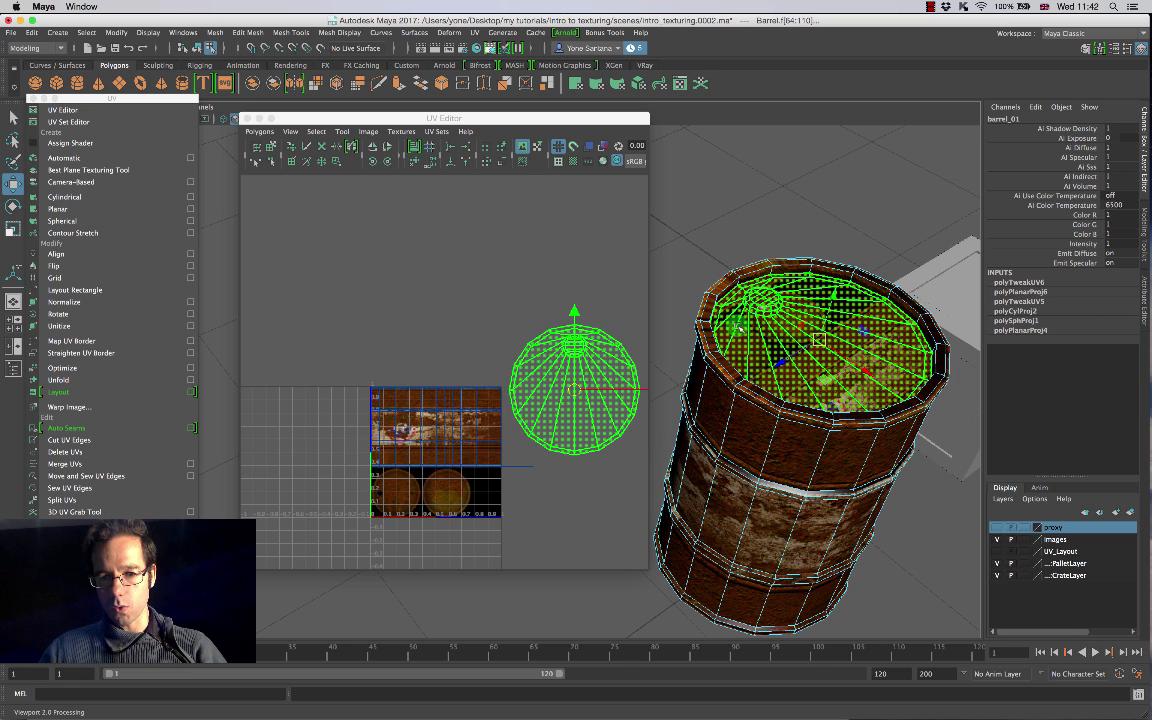
pyautogui.moveTo(798, 370); pyautogui.dragTo(804, 371)
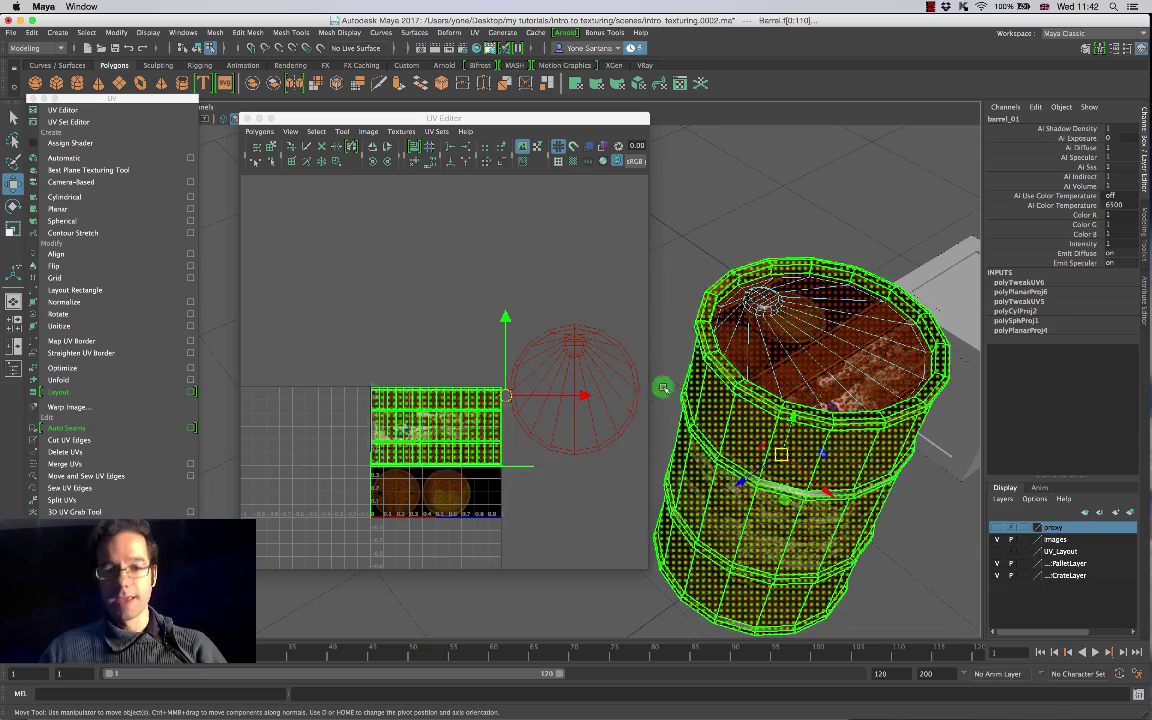
pyautogui.keyDown('alt'); pyautogui.moveTo(596, 466); pyautogui.dragTo(797, 431); pyautogui.keyUp('alt')
pyautogui.keyDown('alt'); pyautogui.moveTo(797, 430); pyautogui.dragTo(805, 446, button='middle'); pyautogui.keyUp('alt')
pyautogui.click(803, 276)
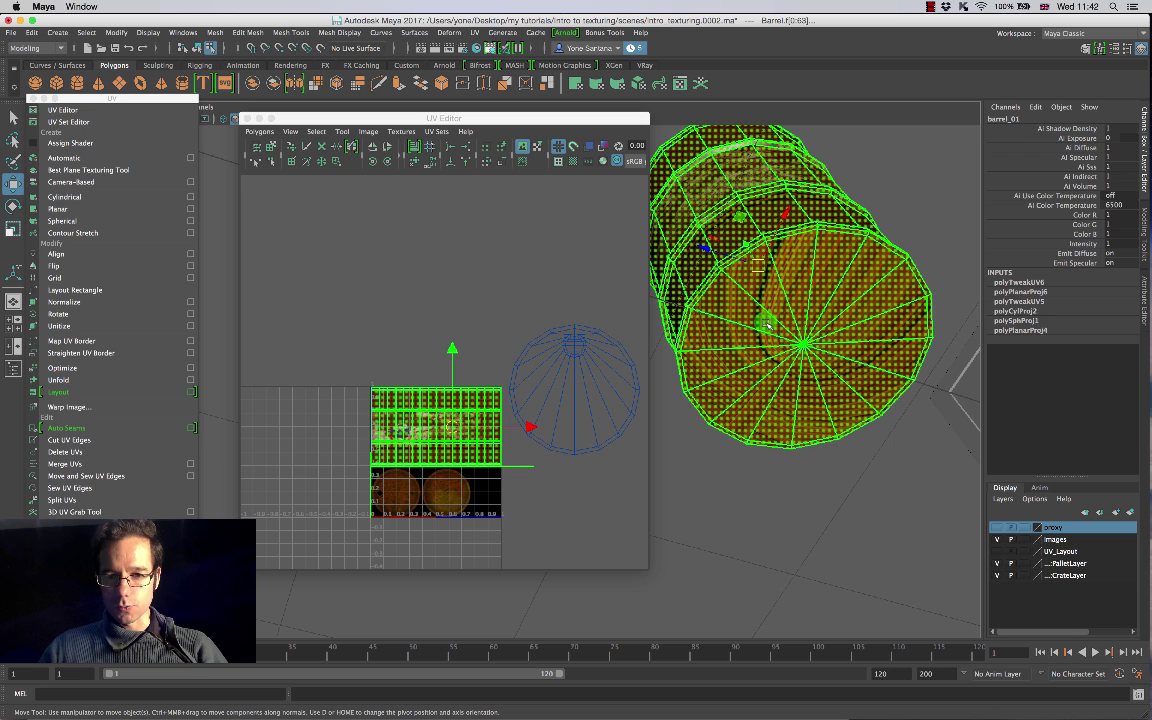
# Step: Switch the barrel back to face selection and clear the current selection
pyautogui.click(640, 285)
pyautogui.click(13, 160)
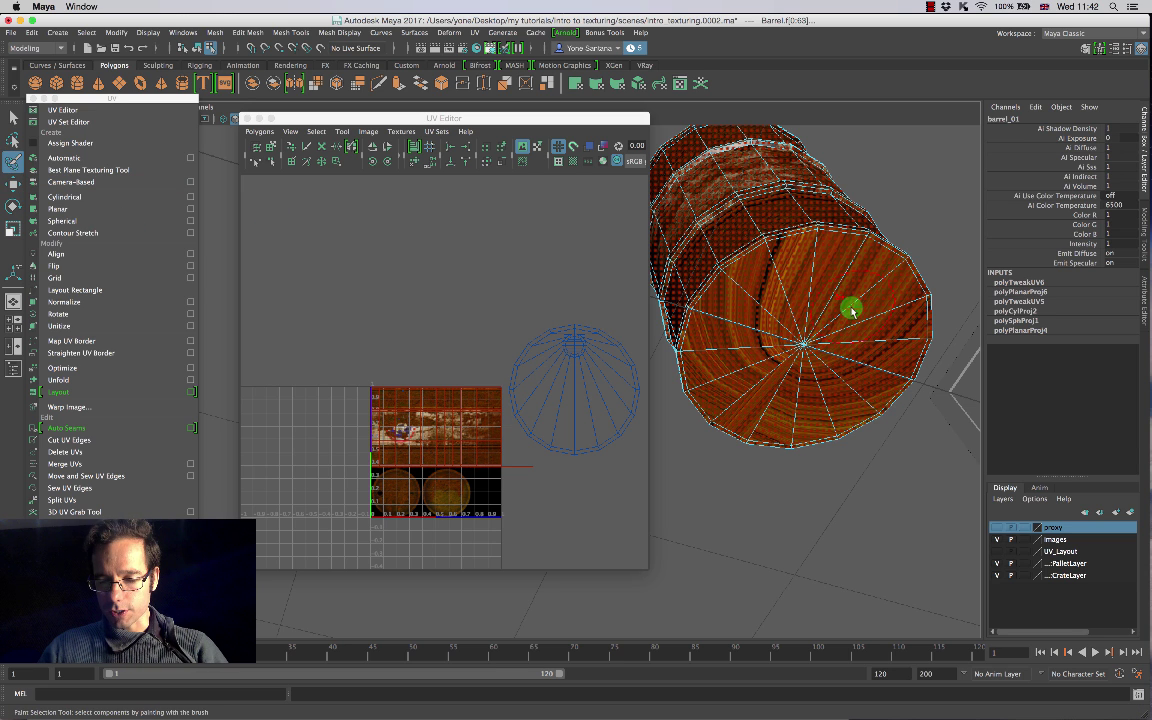
pyautogui.moveTo(805, 308); pyautogui.dragTo(807, 340, button='right')
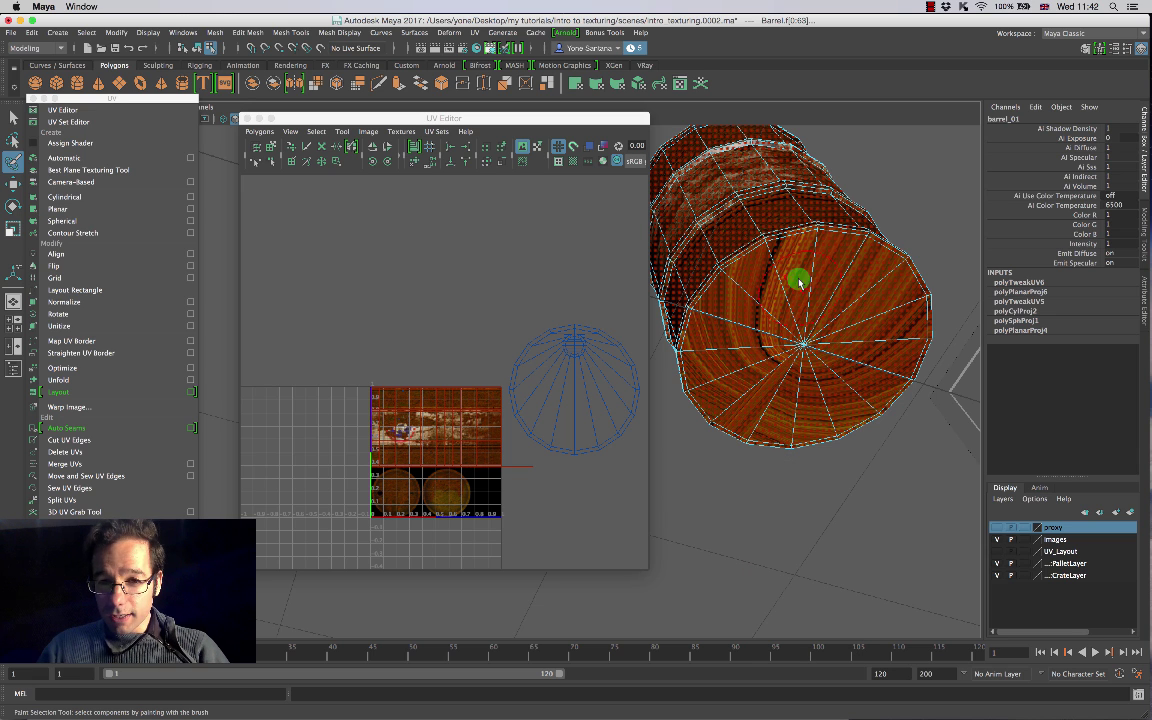
pyautogui.moveTo(783, 311); pyautogui.dragTo(790, 336, button='right')
pyautogui.press('w')
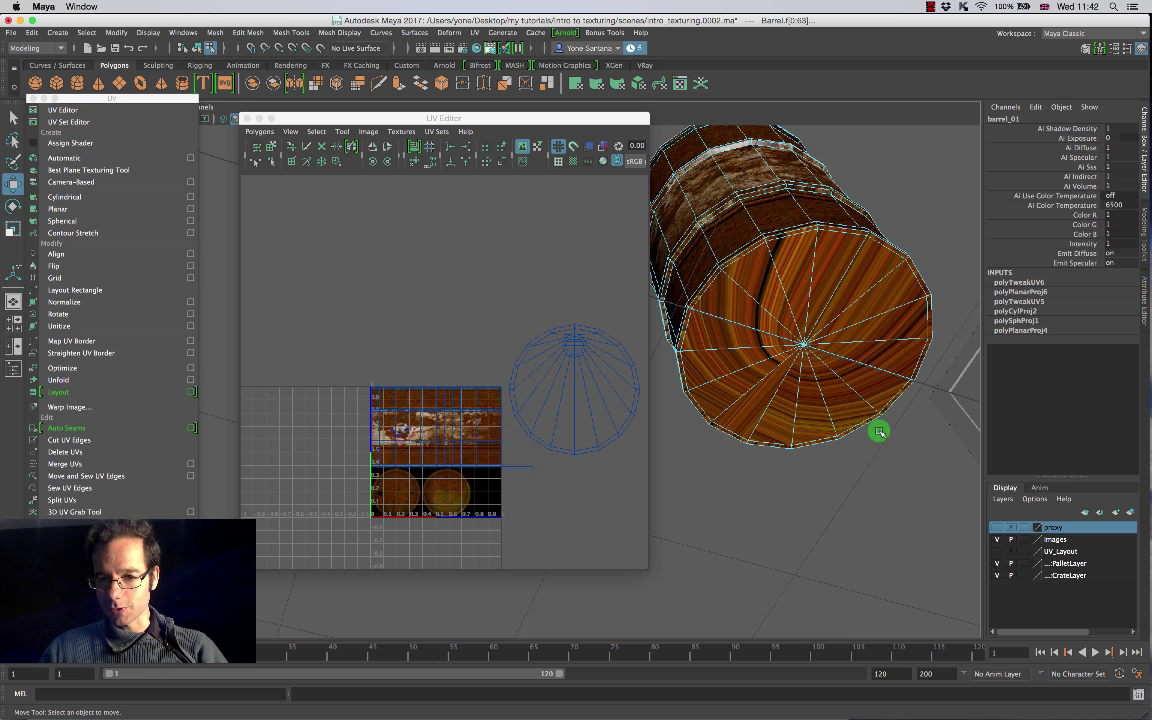
pyautogui.click(874, 429)
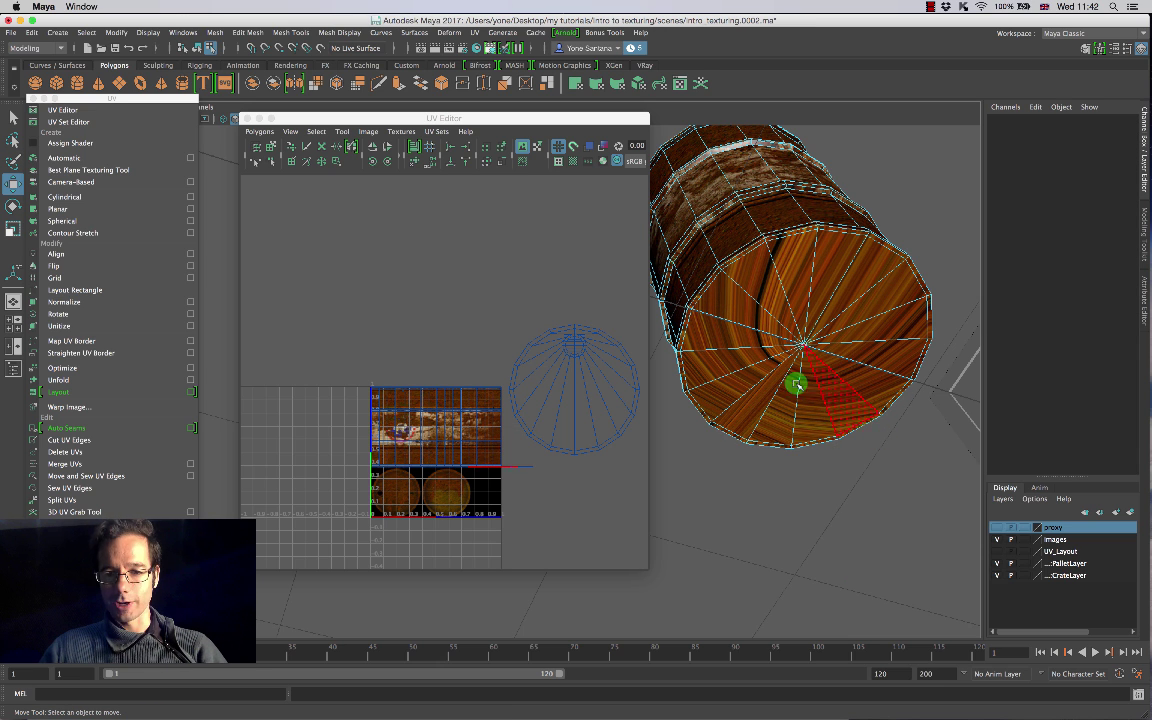
# Step: Select all the wedge faces on the barrel's underside with the Paint Selection Tool
pyautogui.click(13, 163)
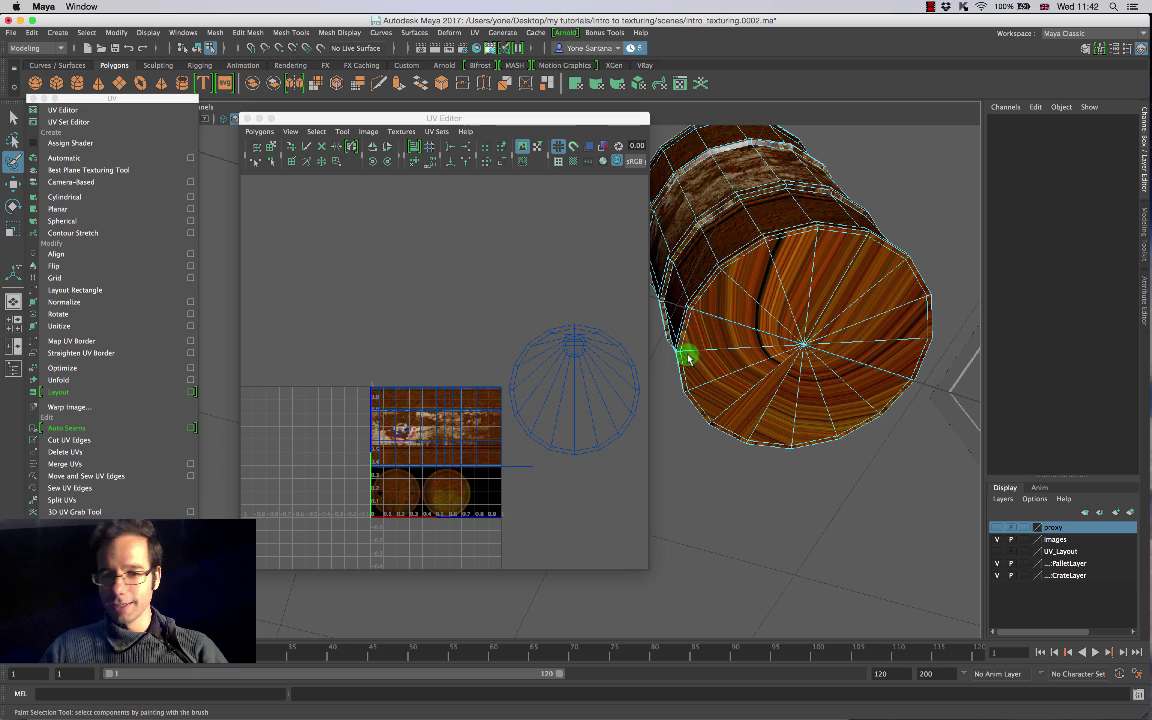
pyautogui.click(771, 277)
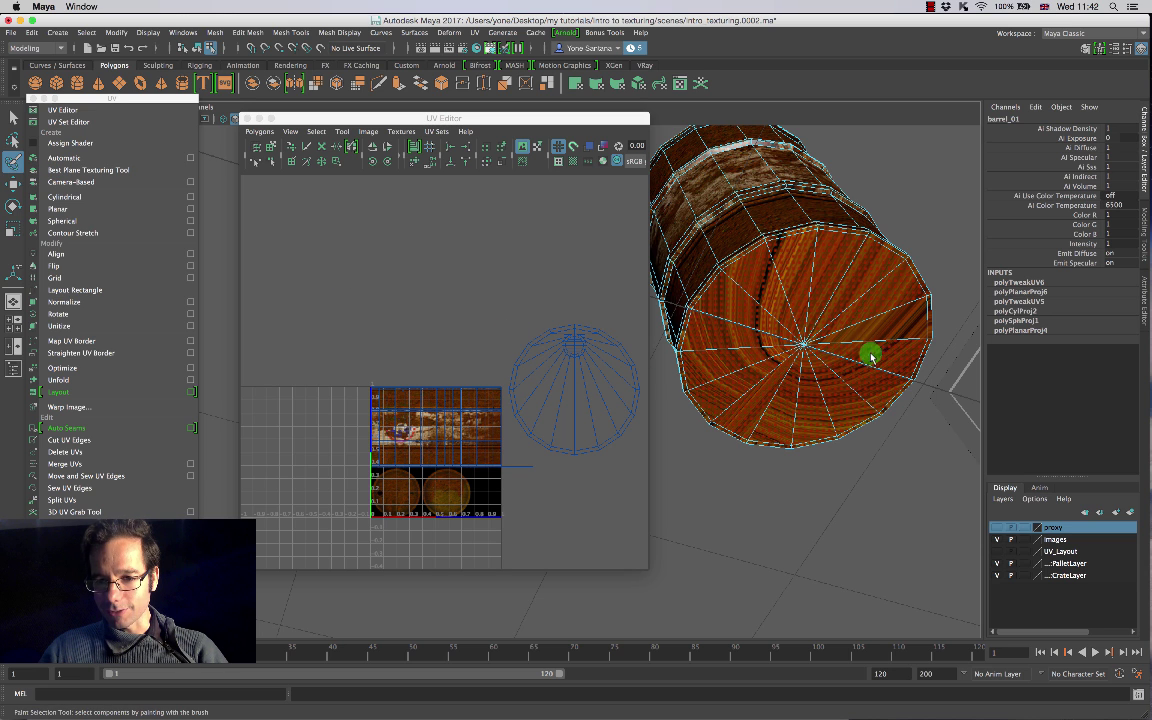
pyautogui.moveTo(847, 300); pyautogui.dragTo(775, 297)
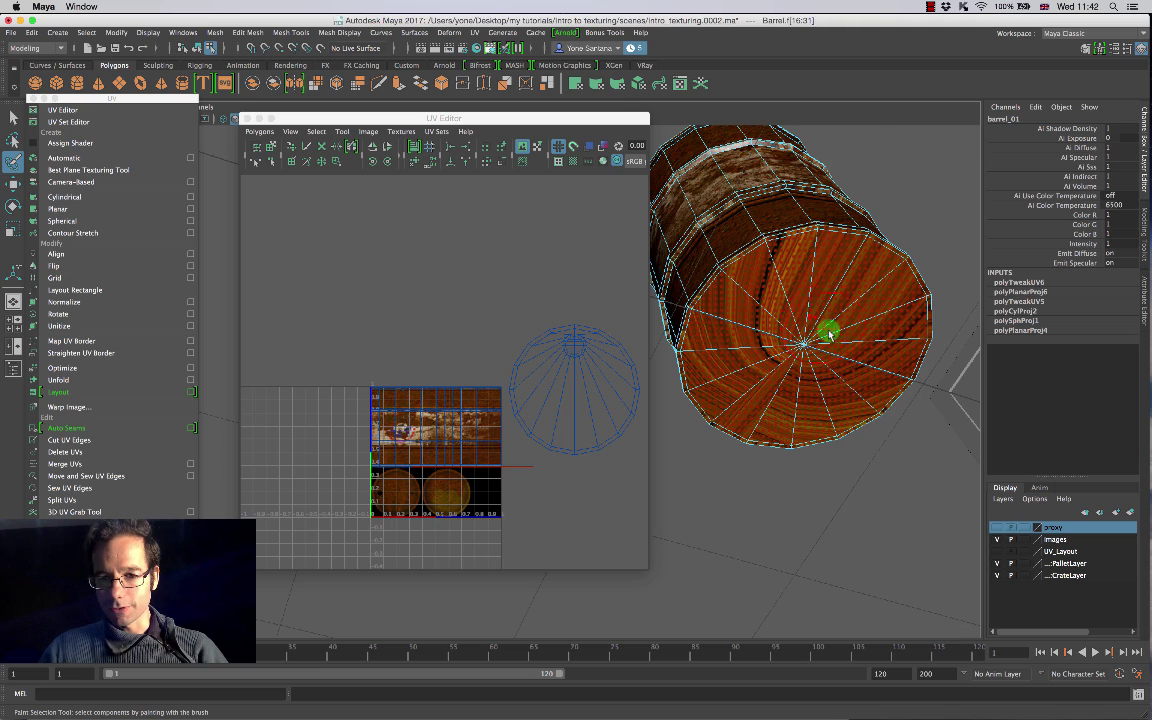
pyautogui.scroll(5, 834, 332)
pyautogui.keyDown('alt'); pyautogui.moveTo(860, 331); pyautogui.dragTo(831, 358, button='middle'); pyautogui.keyUp('alt')
pyautogui.keyDown('alt'); pyautogui.moveTo(831, 358); pyautogui.dragTo(846, 337); pyautogui.keyUp('alt')
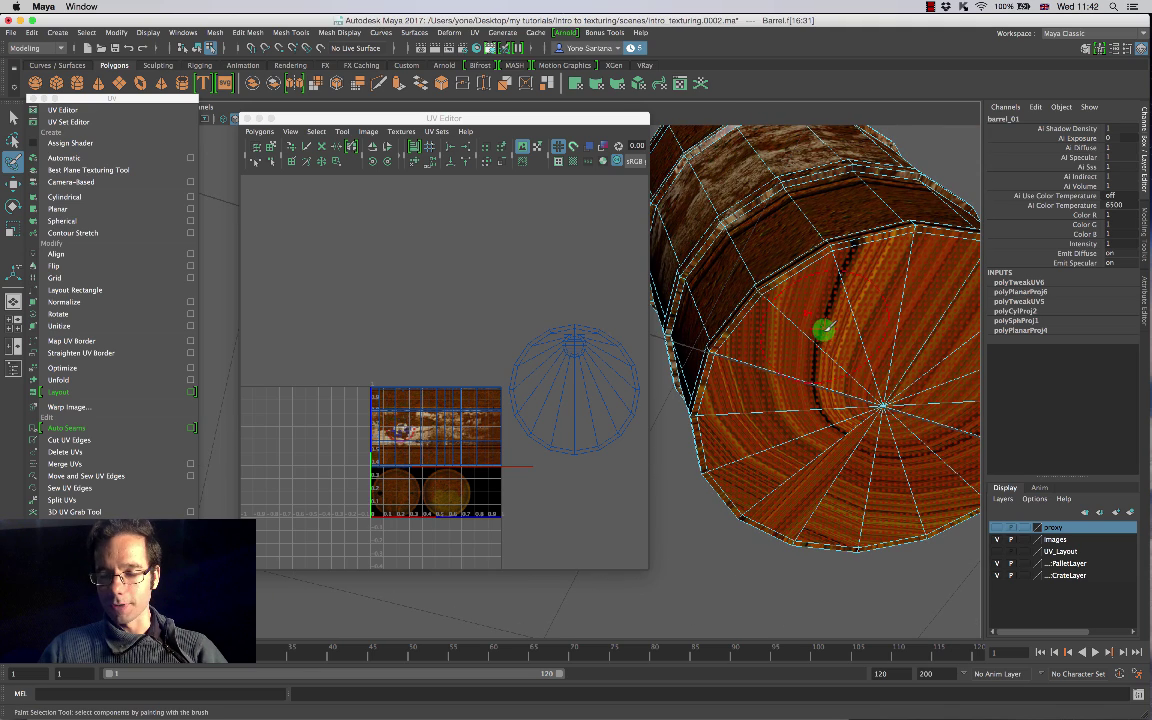
pyautogui.keyDown('alt'); pyautogui.moveTo(869, 378); pyautogui.dragTo(867, 376); pyautogui.keyUp('alt')
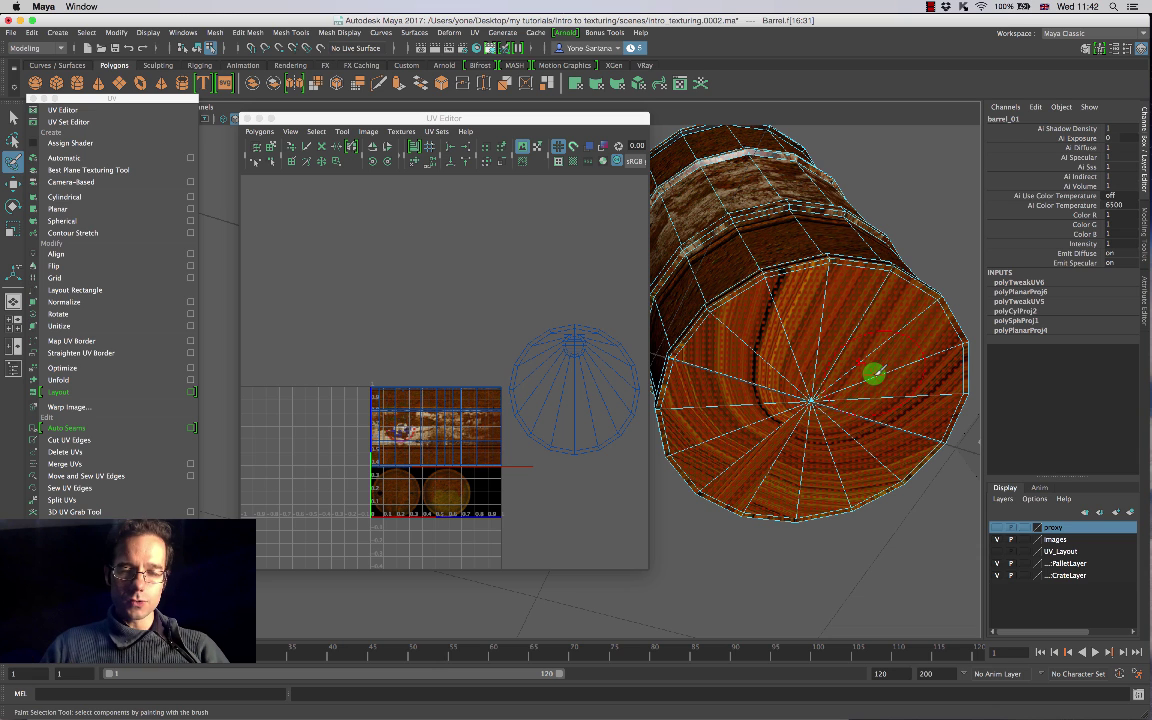
# Step: Grow the underside face selection once and apply a planar UV projection to it
pyautogui.click(88, 33)
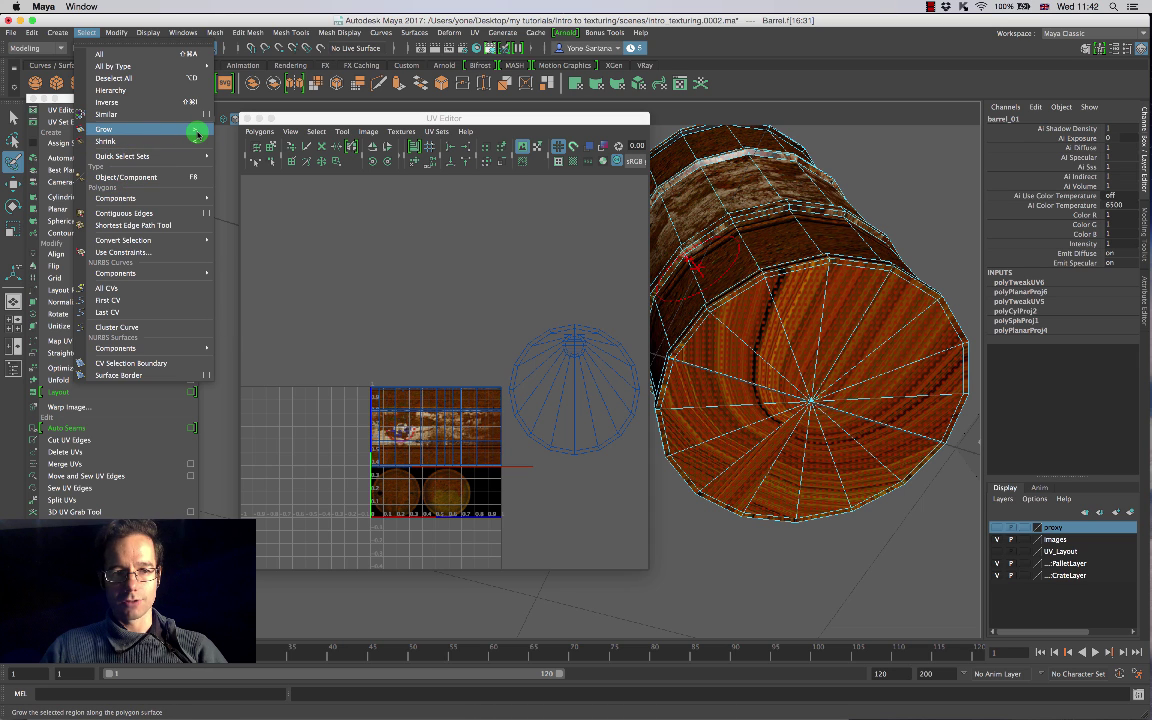
pyautogui.click(195, 134)
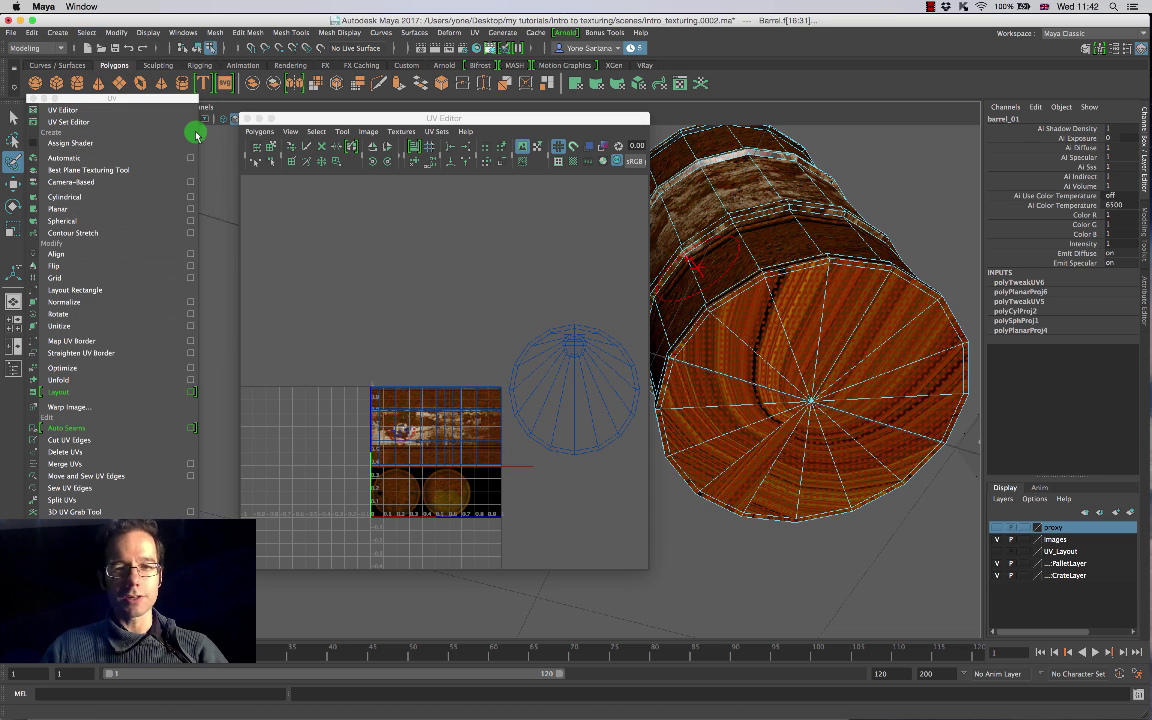
pyautogui.keyDown('alt'); pyautogui.moveTo(860, 272); pyautogui.dragTo(874, 247); pyautogui.keyUp('alt')
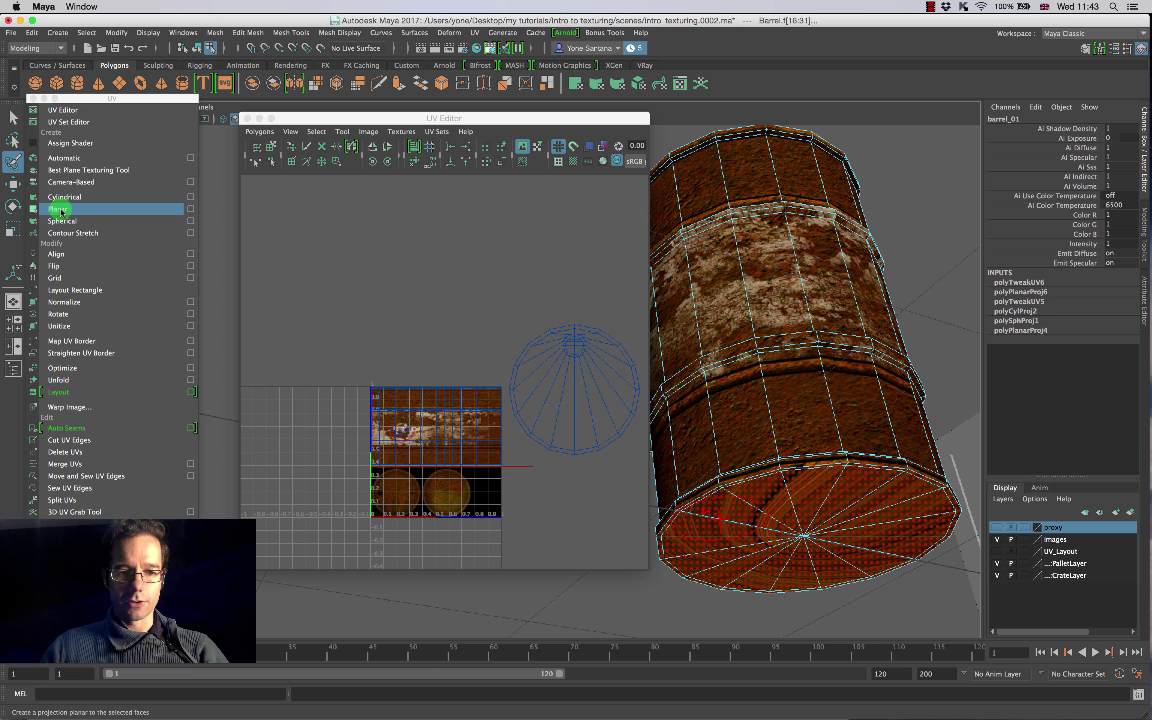
pyautogui.scroll(3, 478, 482)
pyautogui.keyDown('alt'); pyautogui.moveTo(487, 480); pyautogui.dragTo(494, 318, button='middle'); pyautogui.keyUp('alt')
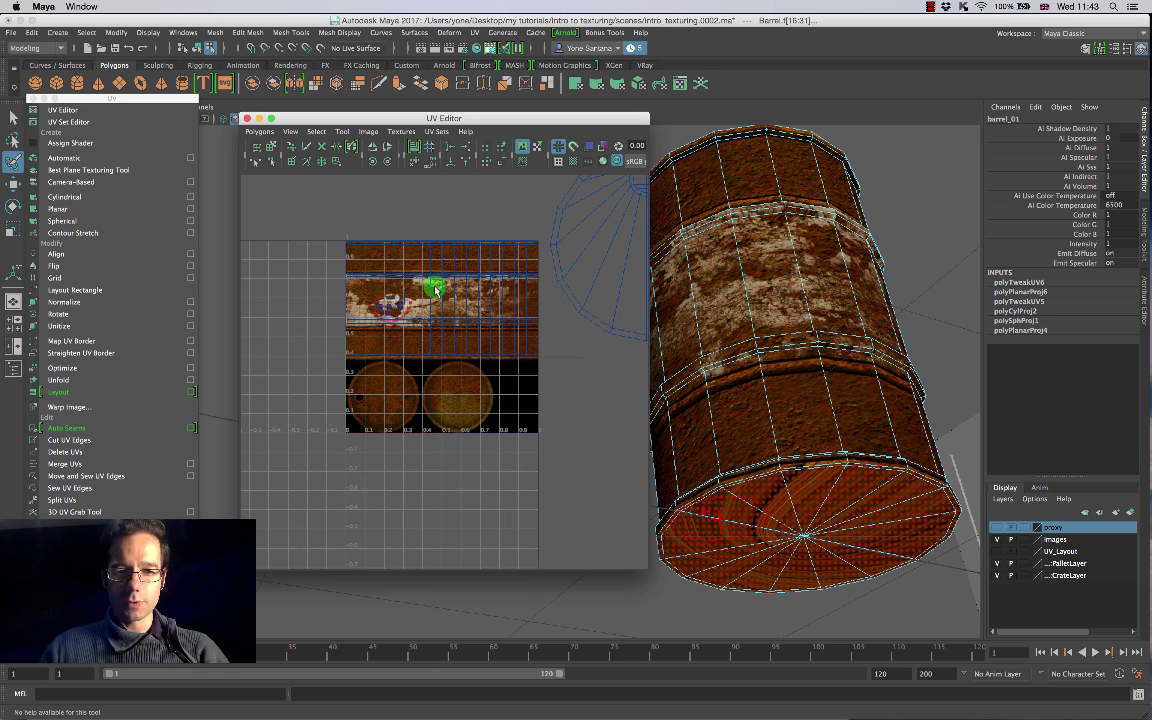
pyautogui.click(90, 208)
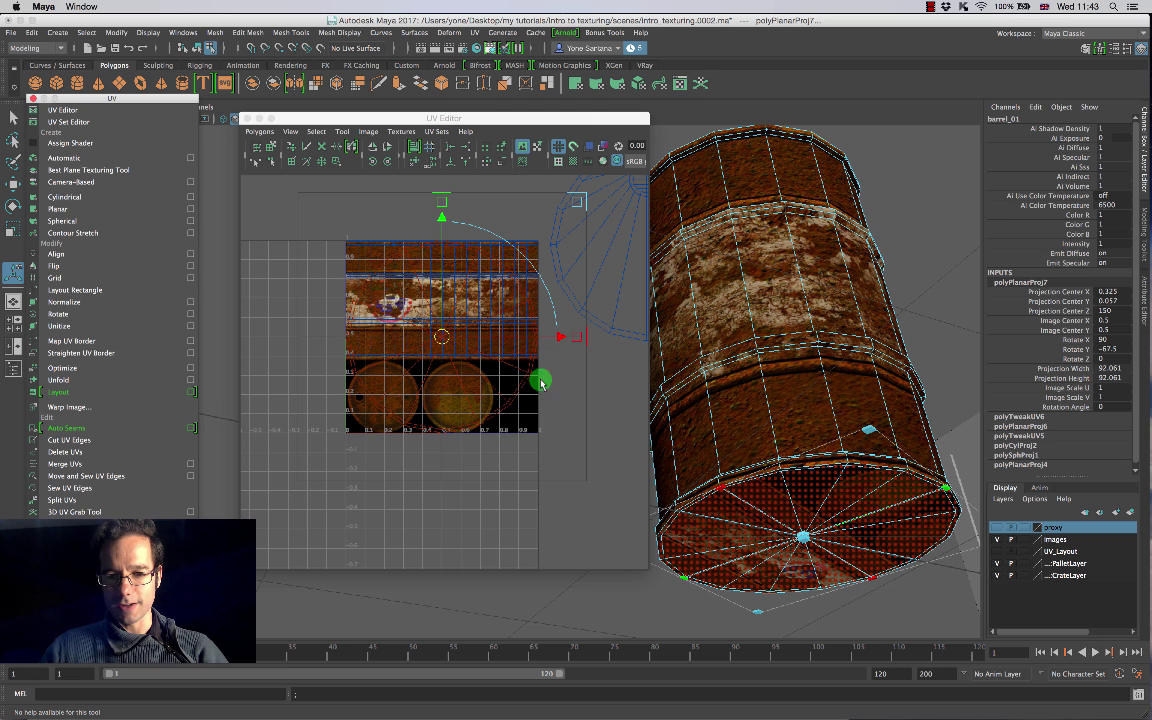
# Step: Move the underside's UV shell off the texture to the empty space below the lid shell, and enlarge the UV Editor
pyautogui.press('w')
pyautogui.scroll(-3, 491, 395)
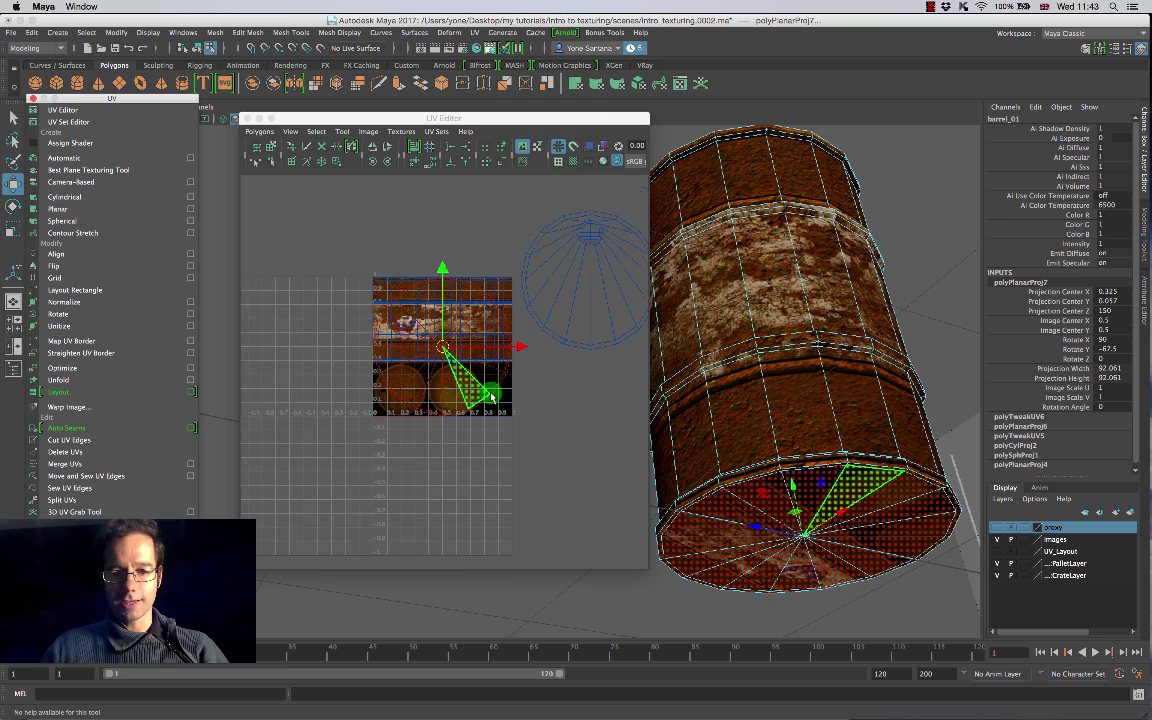
pyautogui.scroll(-2, 491, 397)
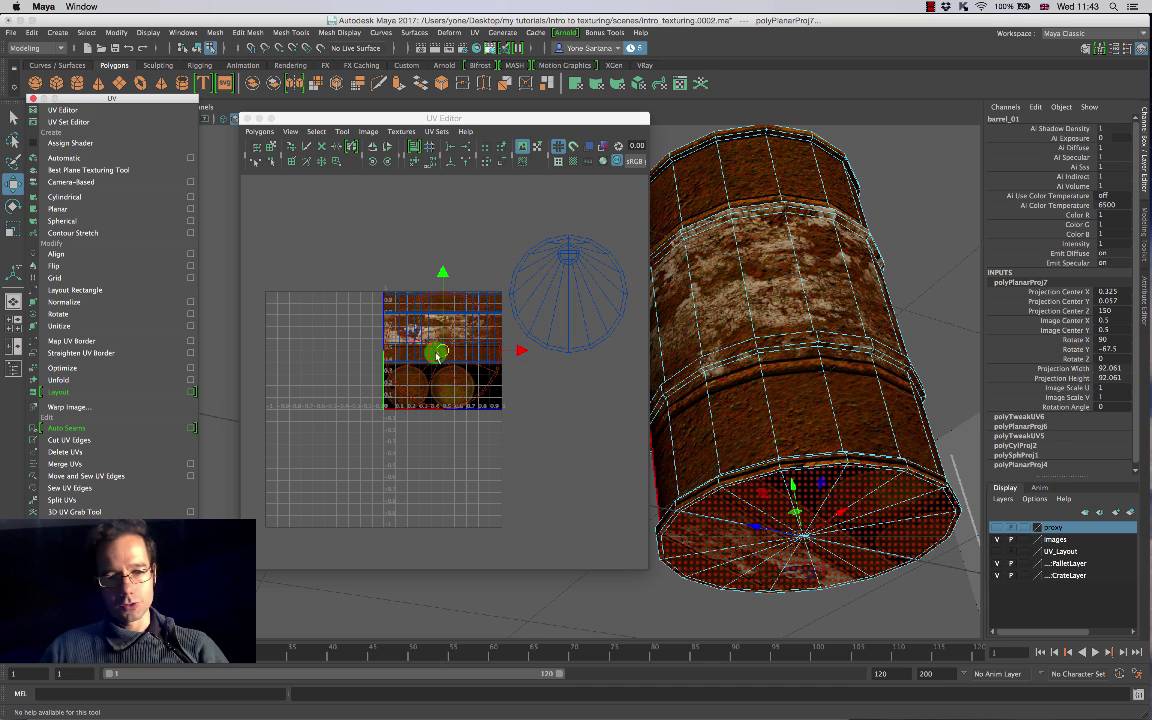
pyautogui.moveTo(443, 352); pyautogui.dragTo(569, 420)
pyautogui.scroll(3, 516, 406)
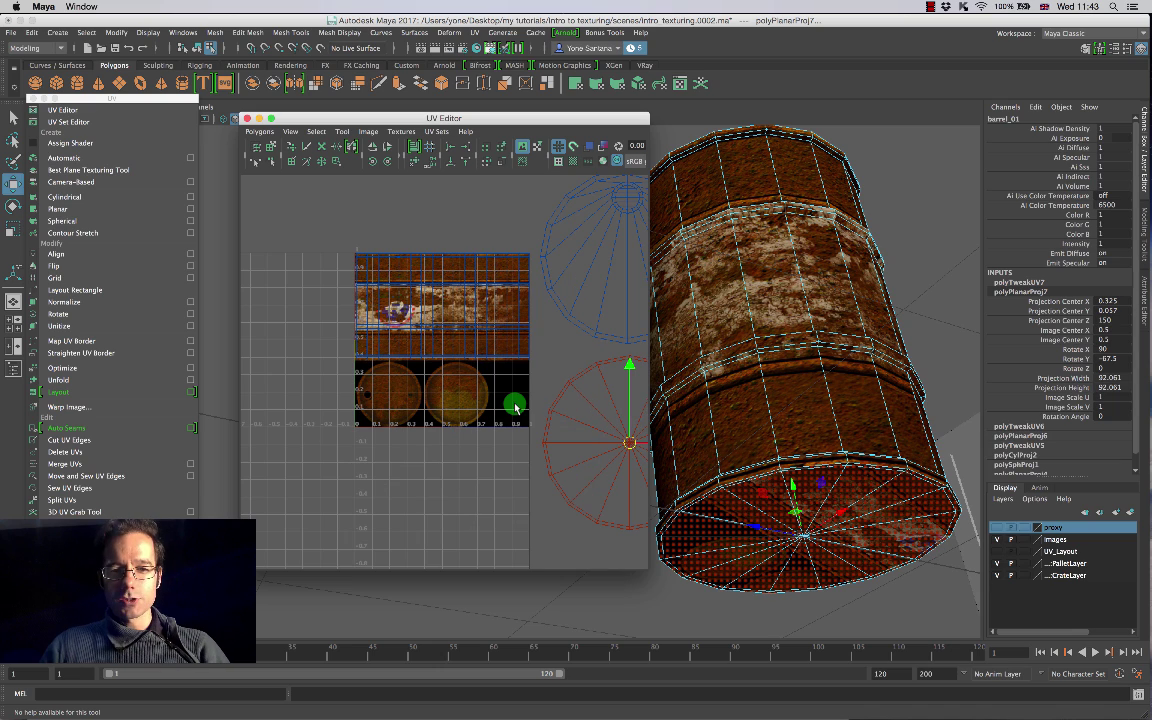
pyautogui.moveTo(648, 569); pyautogui.dragTo(812, 622)
pyautogui.keyDown('alt'); pyautogui.moveTo(640, 420); pyautogui.dragTo(511, 431, button='middle'); pyautogui.keyUp('alt')
# Step: Switch to UV shell selection and select the lid, underside and side shells to check how the barrel is divided
pyautogui.scroll(-4, 514, 431)
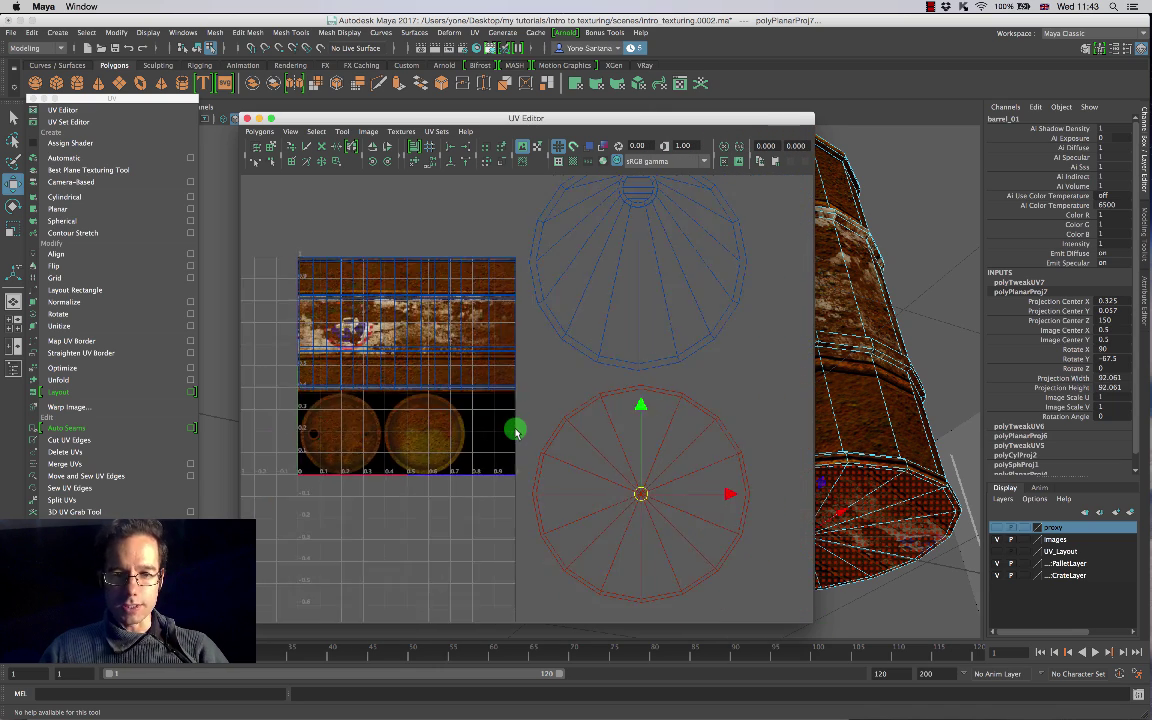
pyautogui.scroll(-1, 530, 406)
pyautogui.moveTo(612, 295); pyautogui.dragTo(573, 281, button='right')
pyautogui.click(590, 293)
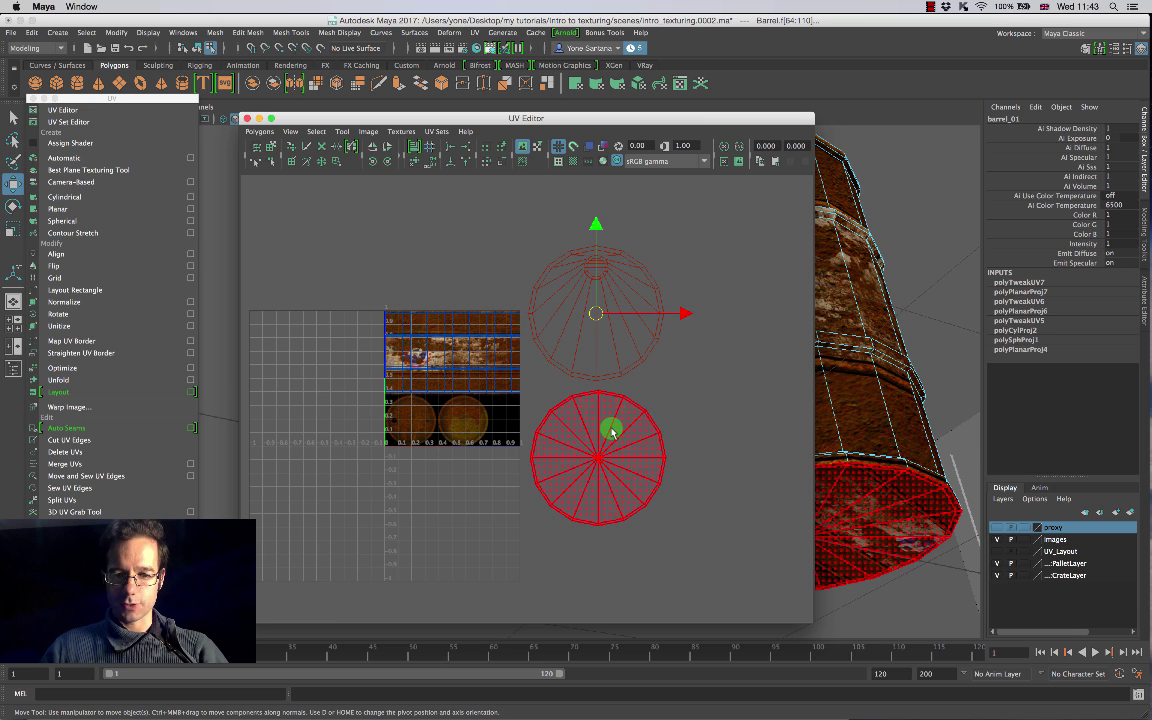
pyautogui.click(611, 432)
pyautogui.click(474, 368)
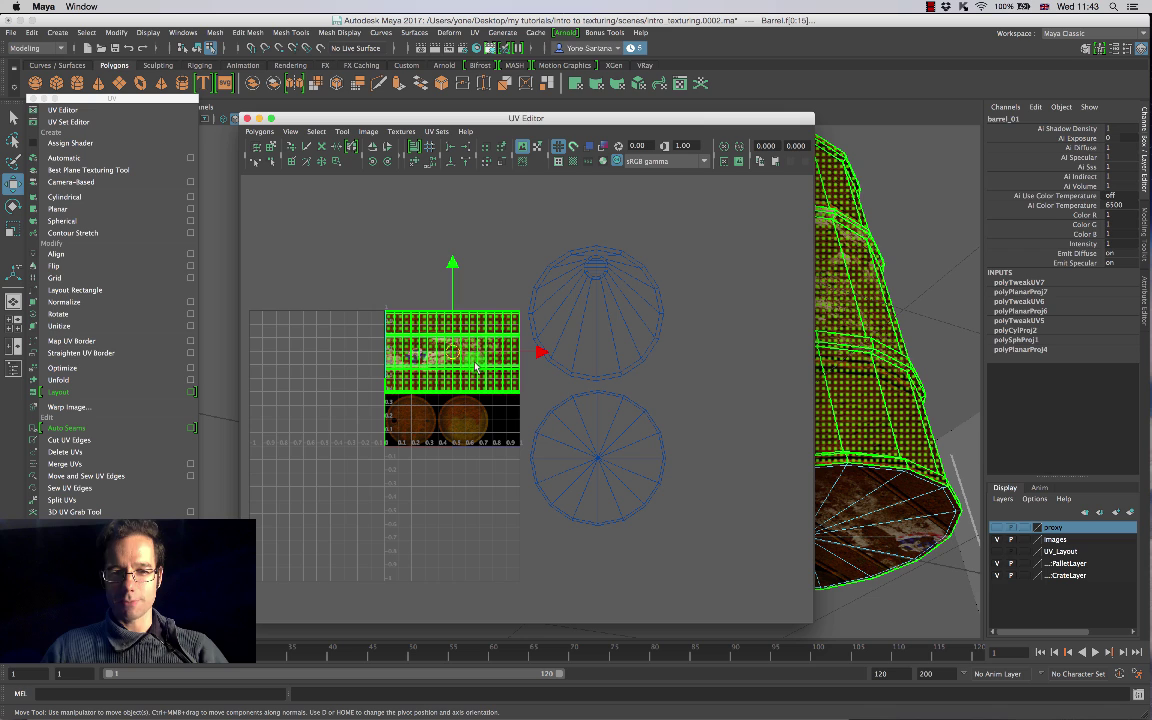
pyautogui.click(619, 317)
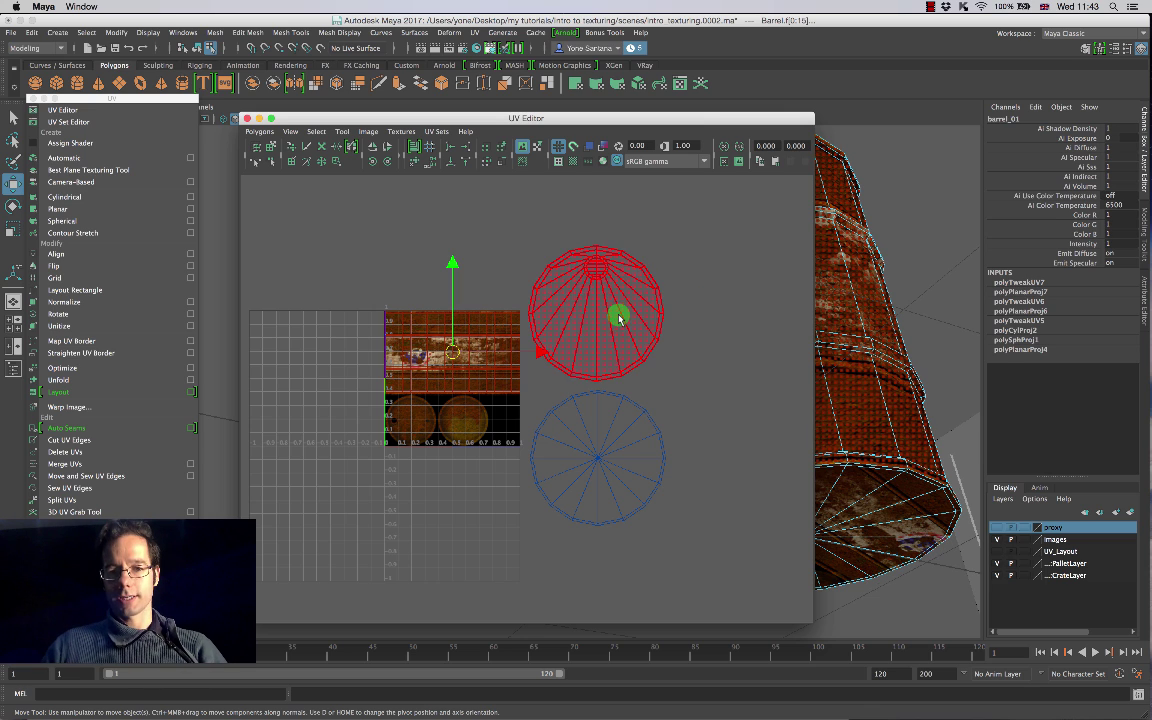
pyautogui.keyDown('shift'); pyautogui.click(617, 442); pyautogui.keyUp('shift')
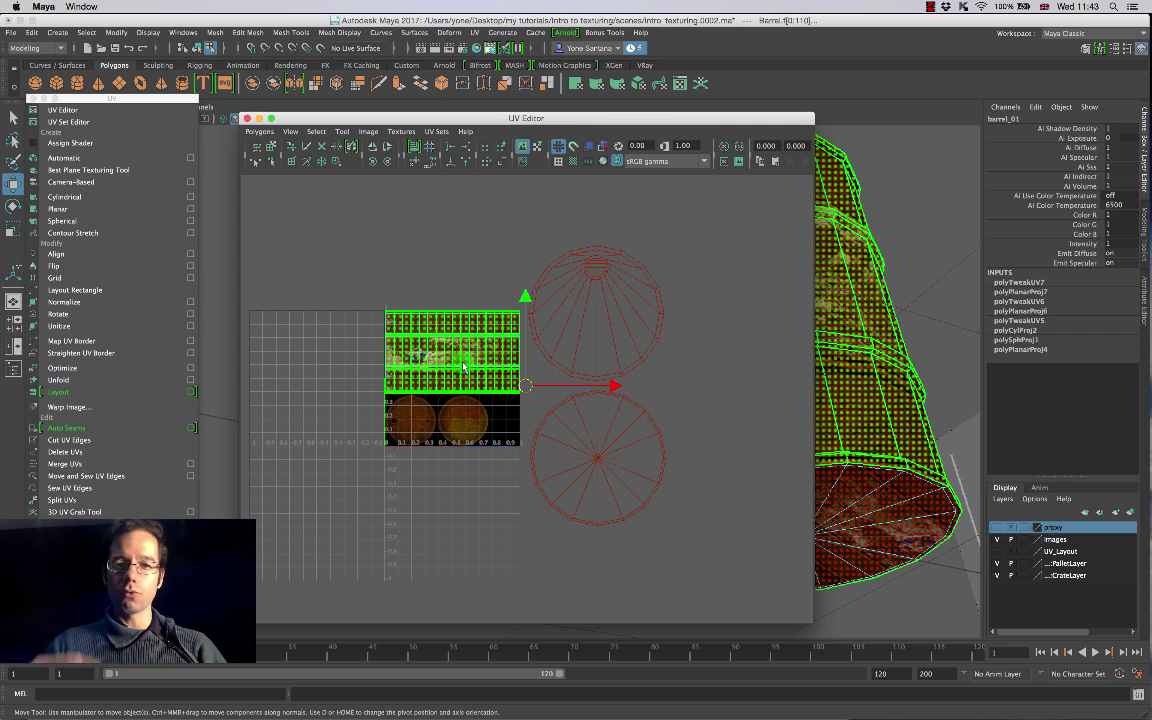
pyautogui.click(600, 330)
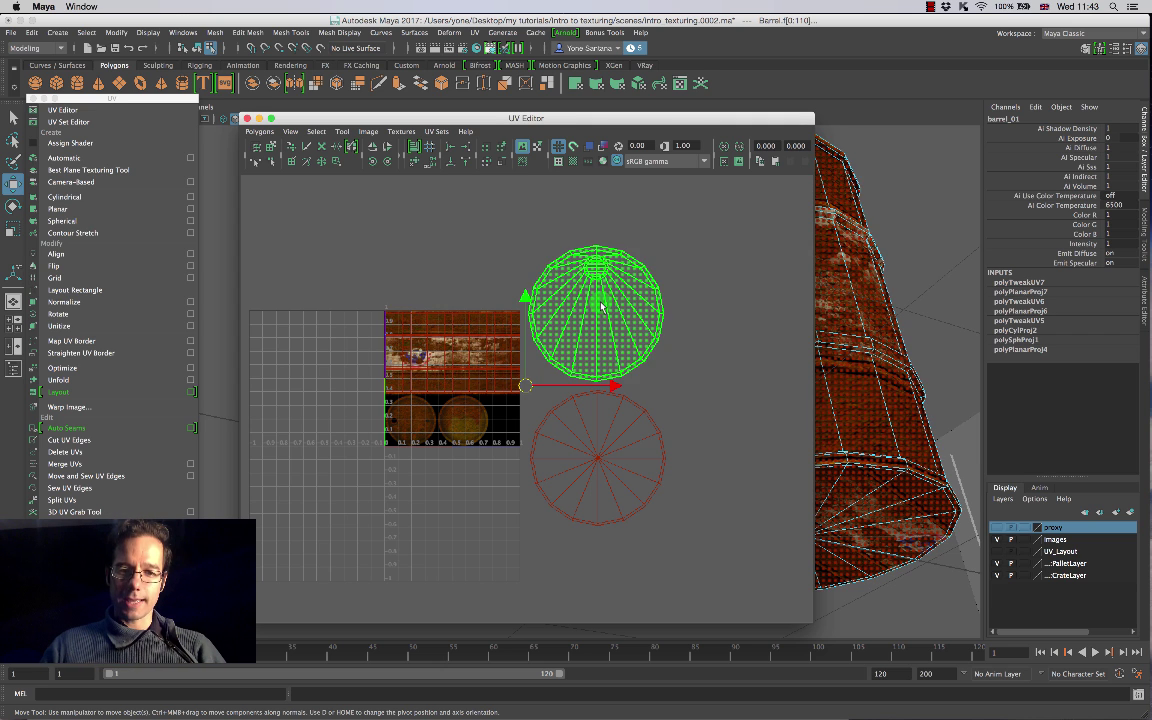
pyautogui.click(600, 460)
pyautogui.click(679, 423)
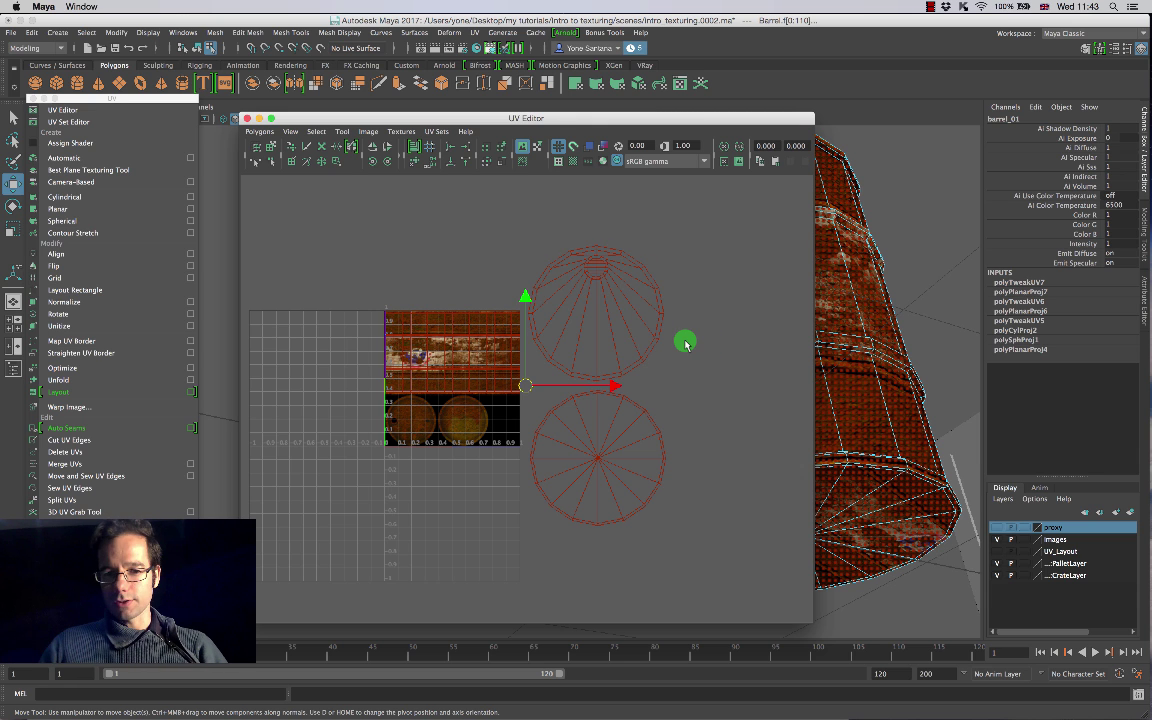
pyautogui.click(613, 300)
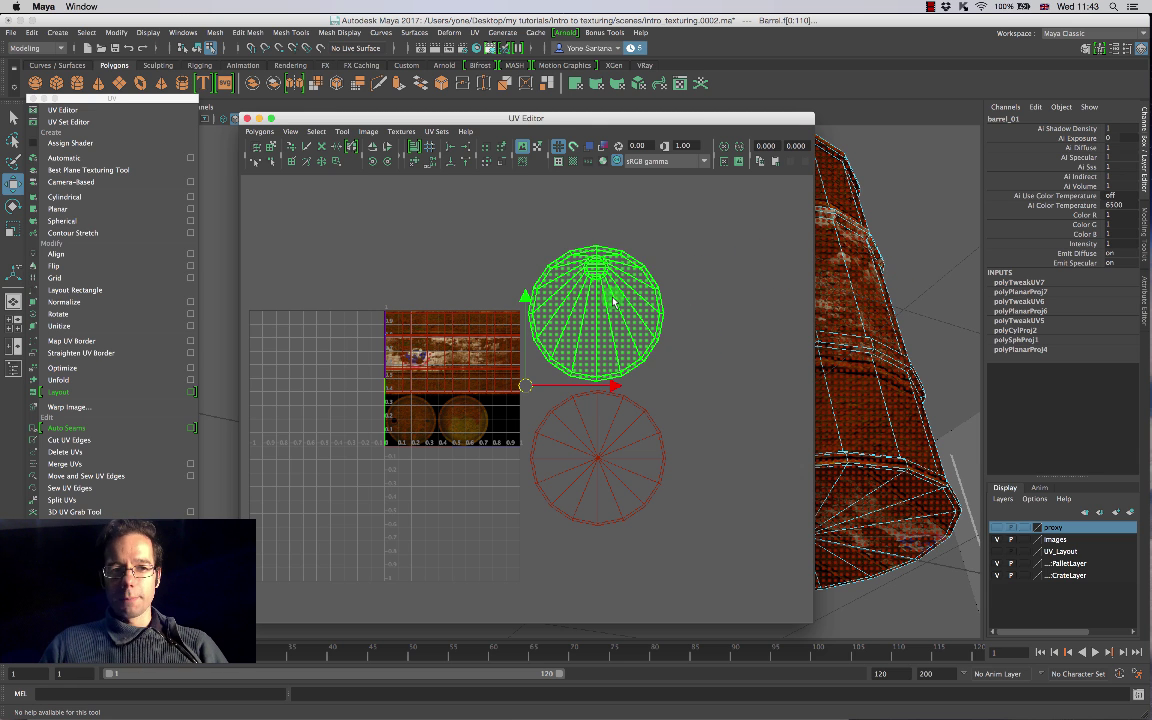
# Step: Compare the small round cap in the lid's UV shell with the cap on the model, and close the UV Editor
pyautogui.scroll(5, 620, 287)
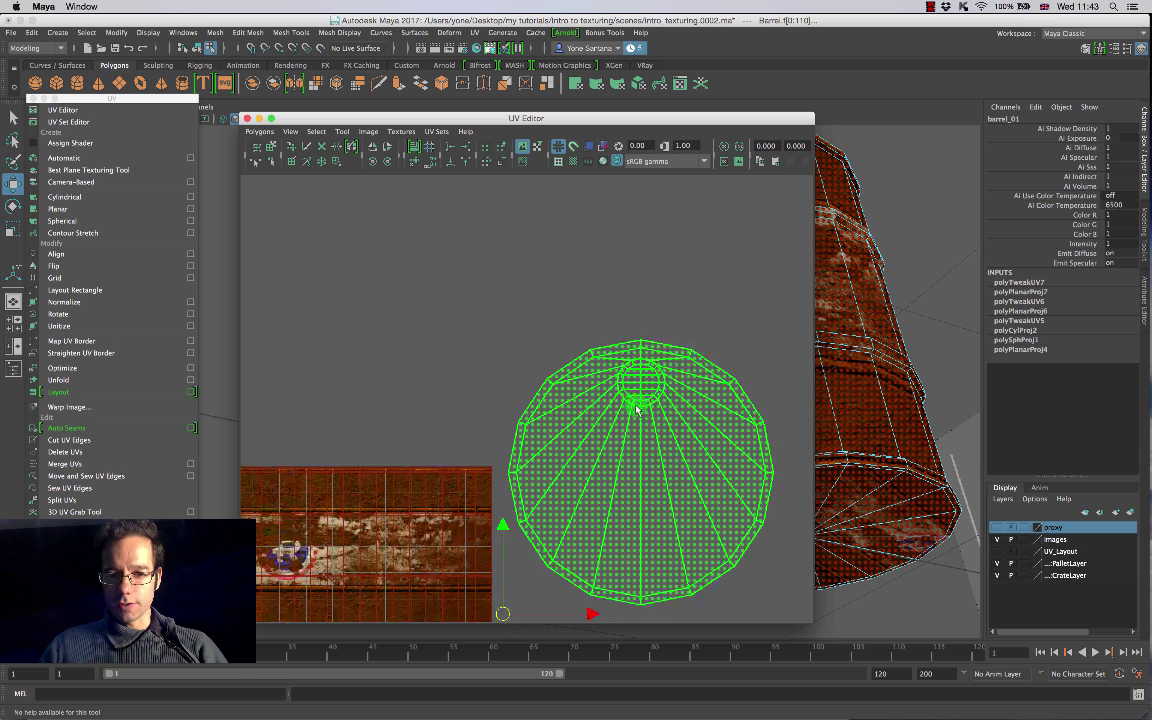
pyautogui.keyDown('alt'); pyautogui.moveTo(667, 403); pyautogui.dragTo(698, 390, button='right'); pyautogui.keyUp('alt')
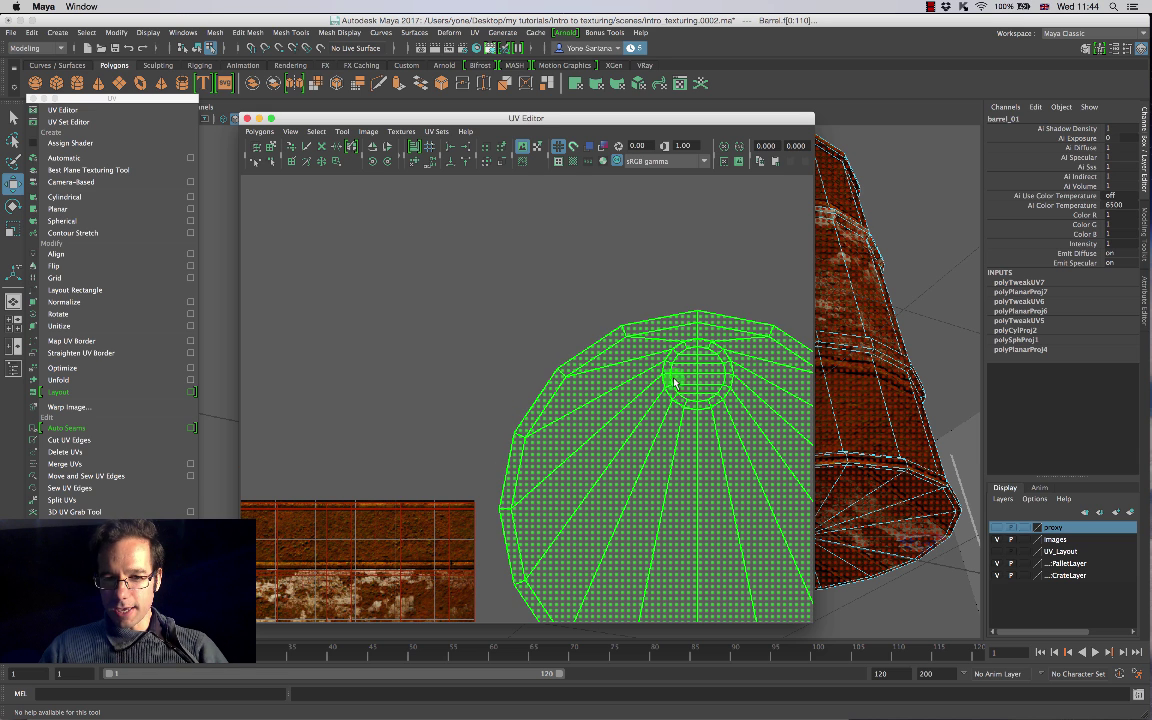
pyautogui.keyDown('alt'); pyautogui.moveTo(852, 318); pyautogui.dragTo(928, 368); pyautogui.keyUp('alt')
pyautogui.keyDown('alt'); pyautogui.moveTo(929, 370); pyautogui.dragTo(869, 380, button='middle'); pyautogui.keyUp('alt')
pyautogui.keyDown('alt'); pyautogui.moveTo(869, 380); pyautogui.dragTo(926, 375, button='right'); pyautogui.keyUp('alt')
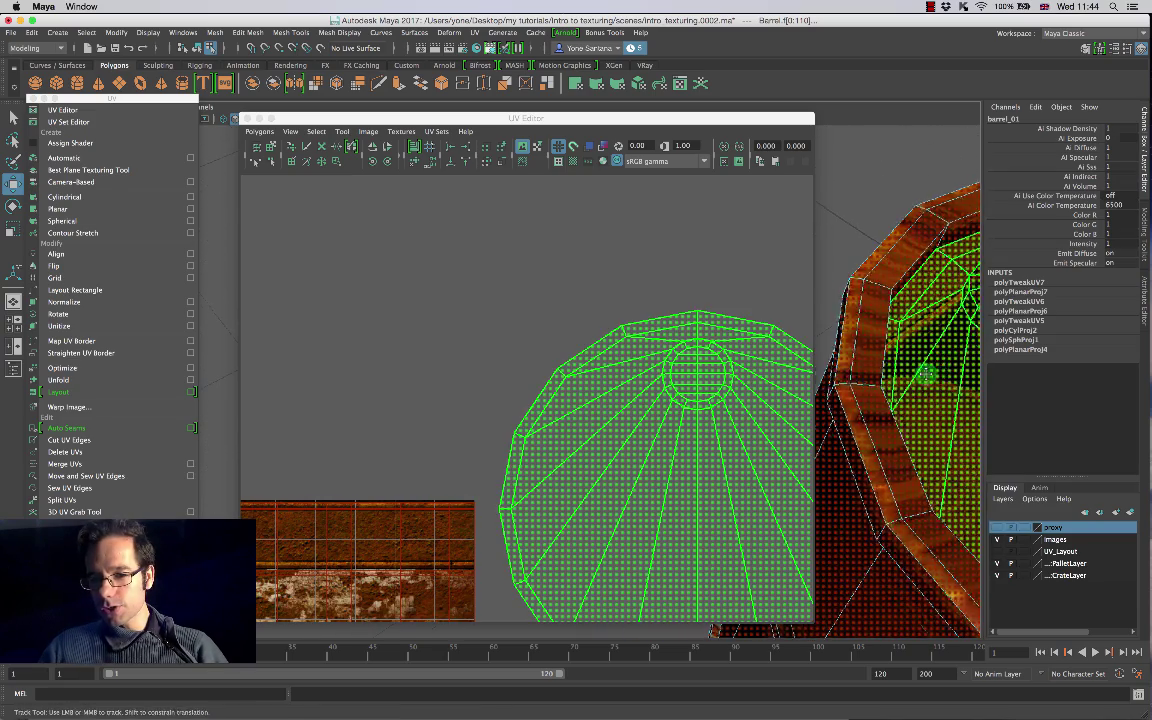
pyautogui.keyDown('alt'); pyautogui.moveTo(926, 375); pyautogui.dragTo(876, 403, button='middle'); pyautogui.keyUp('alt')
pyautogui.click(900, 379)
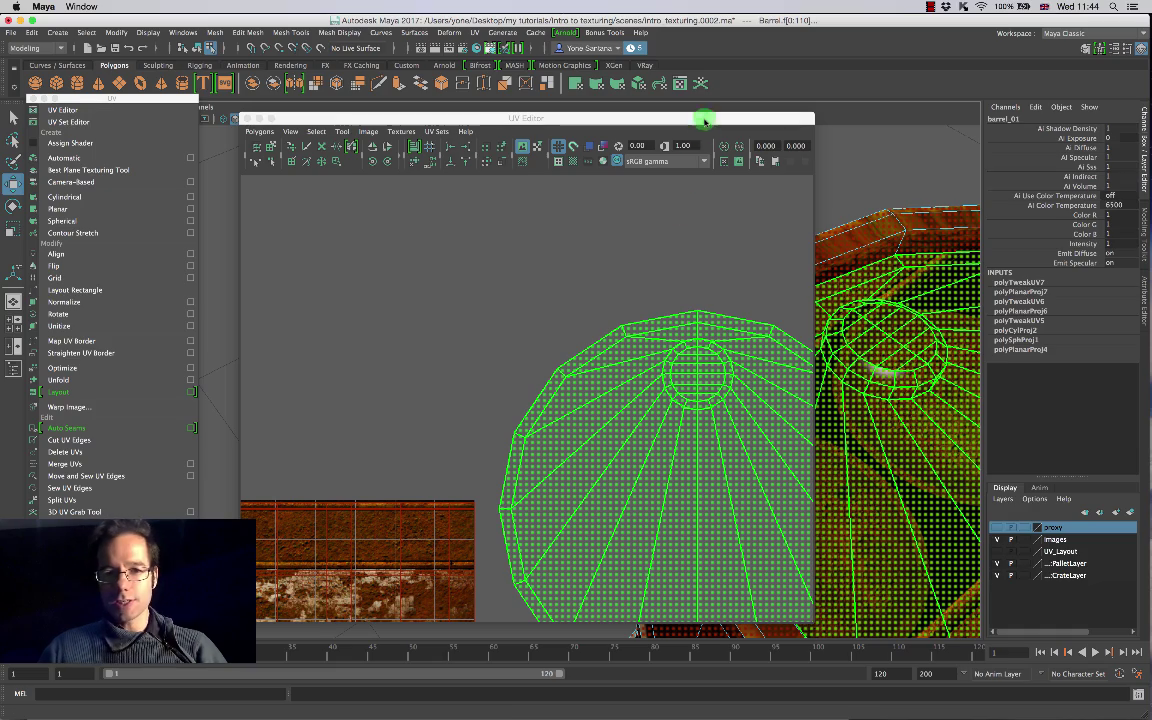
pyautogui.click(247, 119)
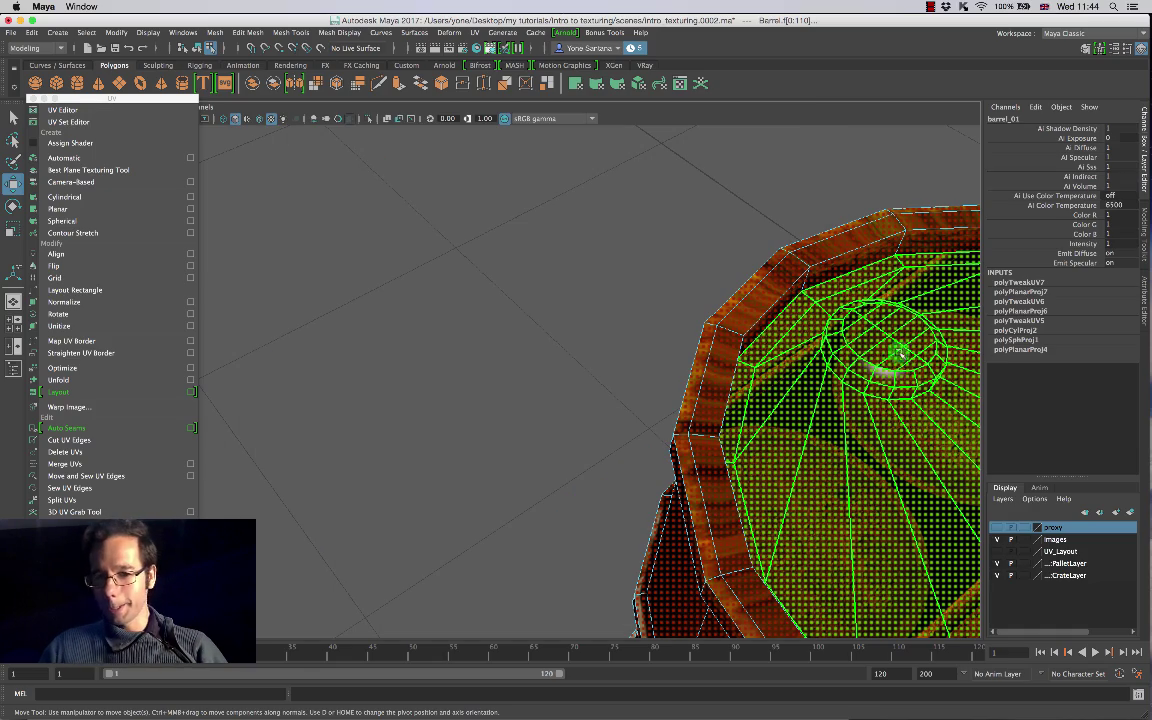
# Step: Return the barrel to object mode, deselect it and examine the texture on the side wall of the lid's cap
pyautogui.keyDown('alt'); pyautogui.moveTo(898, 382); pyautogui.dragTo(728, 360, button='middle'); pyautogui.keyUp('alt')
pyautogui.moveTo(693, 339); pyautogui.dragTo(756, 323, button='right')
pyautogui.click(603, 196)
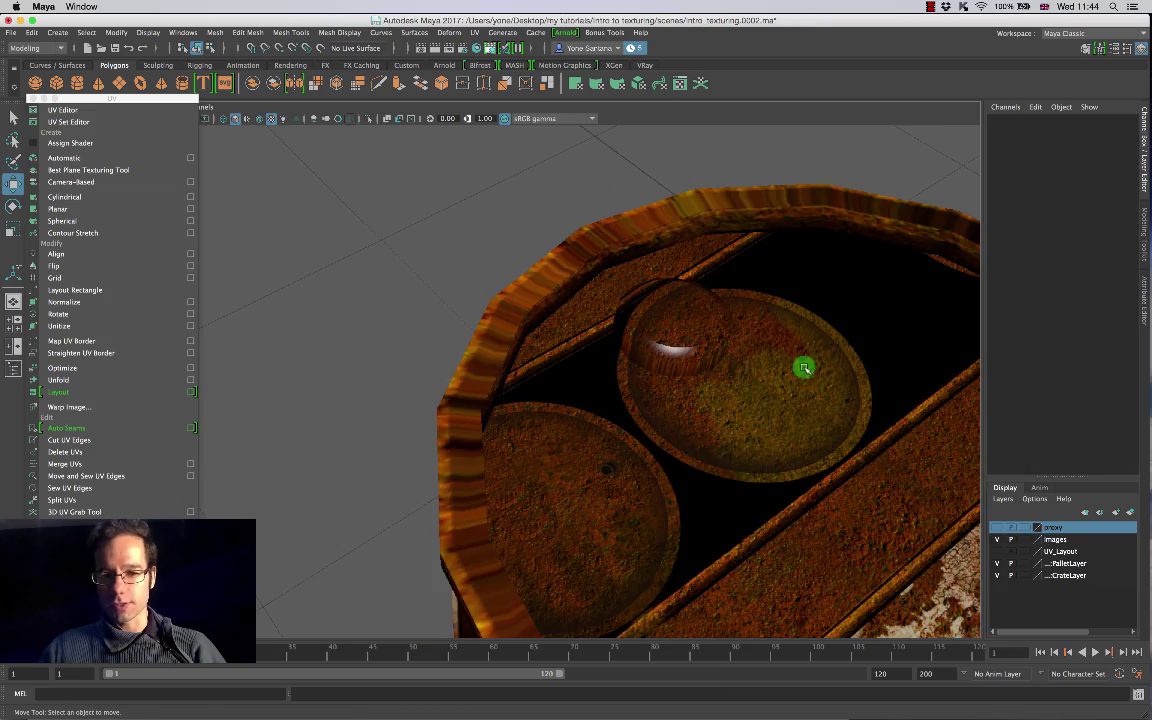
pyautogui.keyDown('alt'); pyautogui.moveTo(838, 368); pyautogui.dragTo(691, 345, button='middle'); pyautogui.keyUp('alt')
pyautogui.scroll(6, 694, 345)
pyautogui.keyDown('alt'); pyautogui.moveTo(674, 282); pyautogui.dragTo(656, 386, button='middle'); pyautogui.keyUp('alt')
pyautogui.keyDown('alt'); pyautogui.moveTo(656, 386); pyautogui.dragTo(607, 319); pyautogui.keyUp('alt')
pyautogui.keyDown('alt'); pyautogui.moveTo(722, 404); pyautogui.dragTo(679, 330); pyautogui.keyUp('alt')
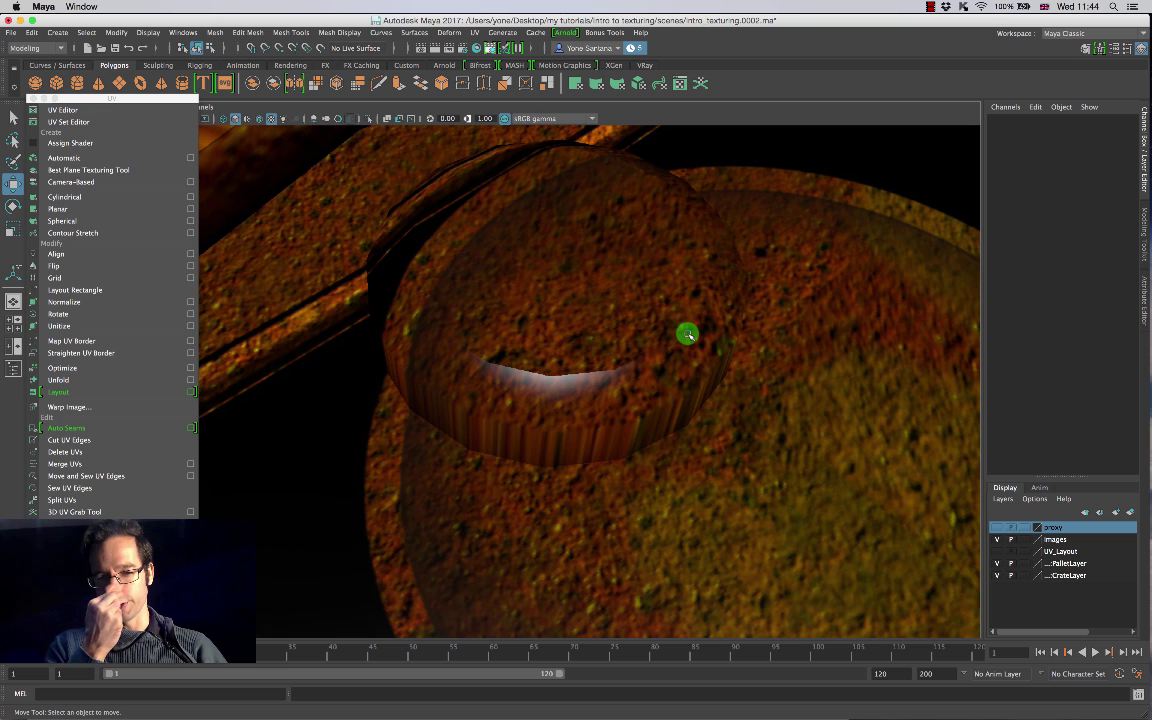
pyautogui.keyDown('alt'); pyautogui.moveTo(638, 388); pyautogui.dragTo(588, 338); pyautogui.keyUp('alt')
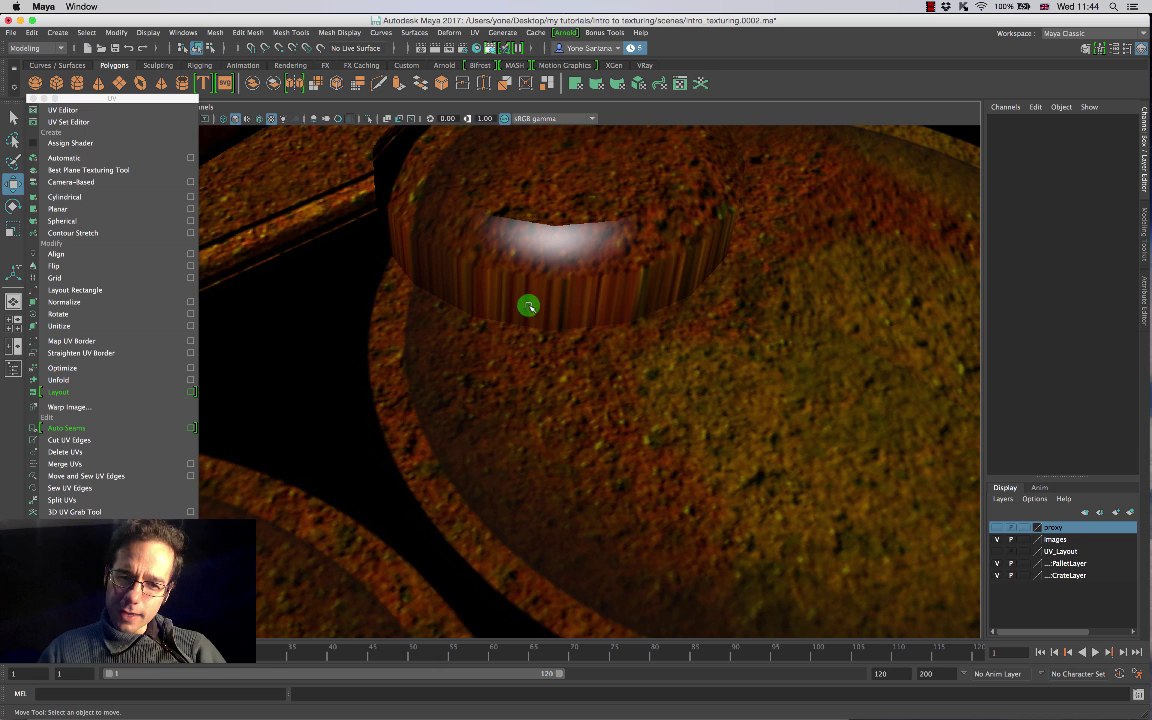
pyautogui.scroll(4, 521, 285)
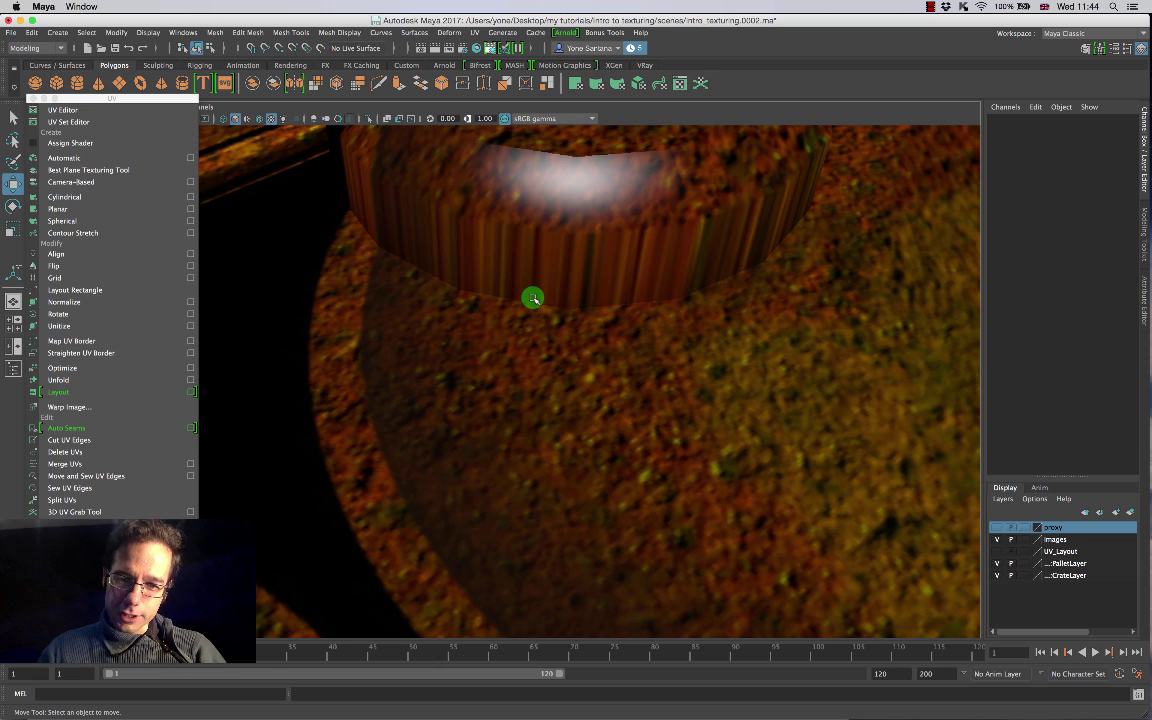
# Step: Switch the barrel to face selection and pick individual faces on the cap's side wall
pyautogui.rightClick(612, 267)
pyautogui.moveTo(591, 267); pyautogui.dragTo(614, 298, button='right')
pyautogui.click(610, 268)
pyautogui.click(530, 270)
pyautogui.click(429, 247)
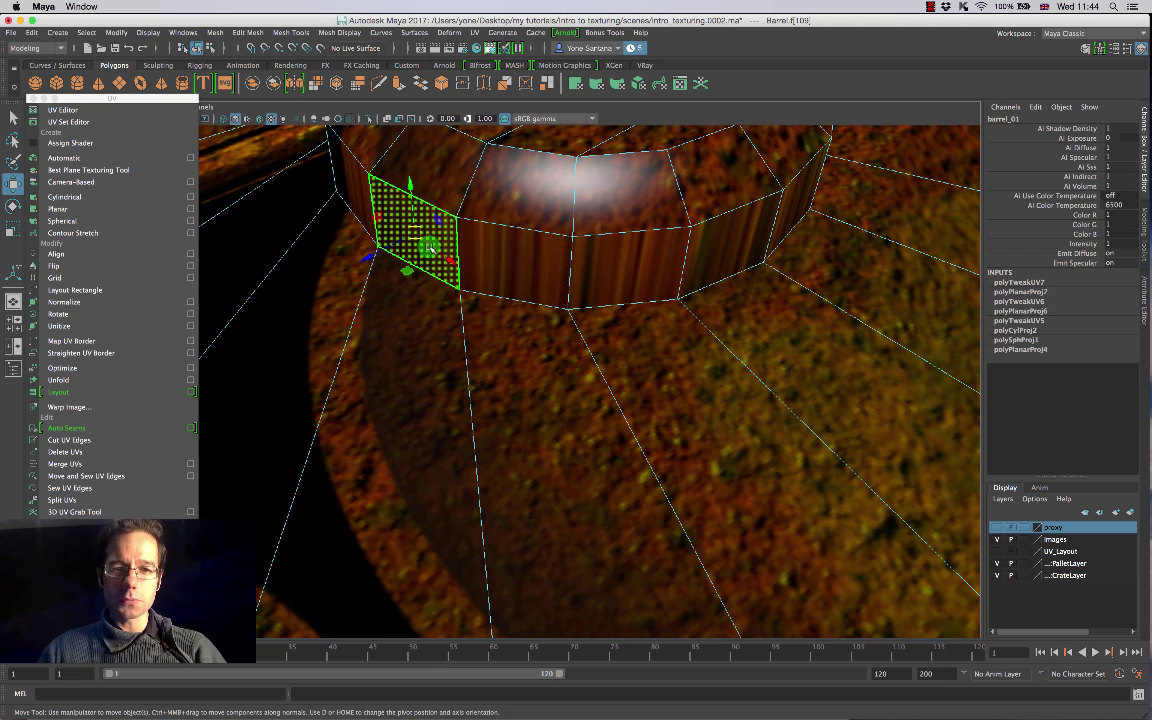
pyautogui.scroll(-10, 635, 295)
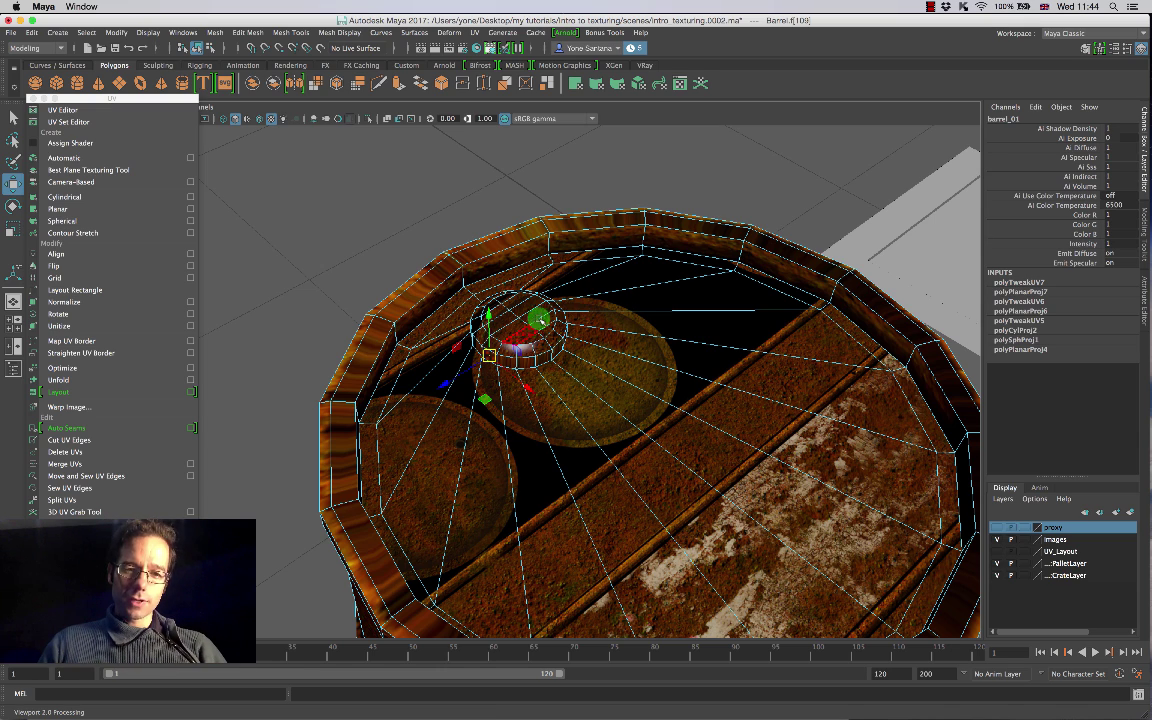
pyautogui.scroll(5, 555, 339)
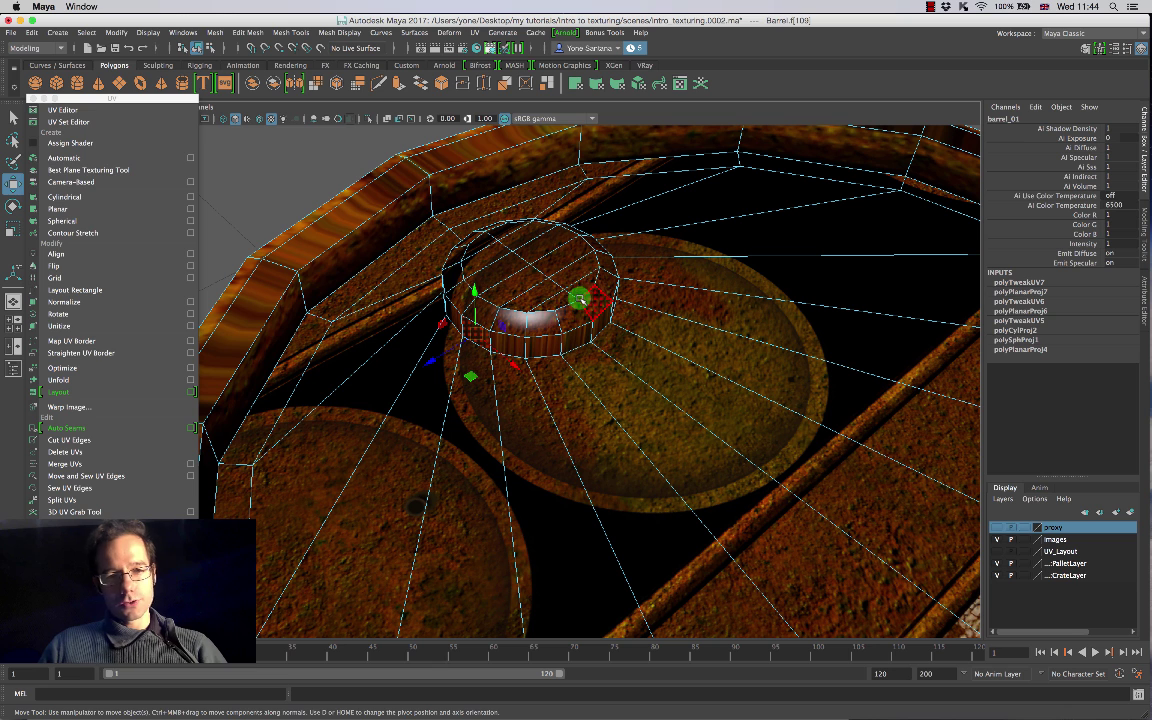
pyautogui.click(13, 160)
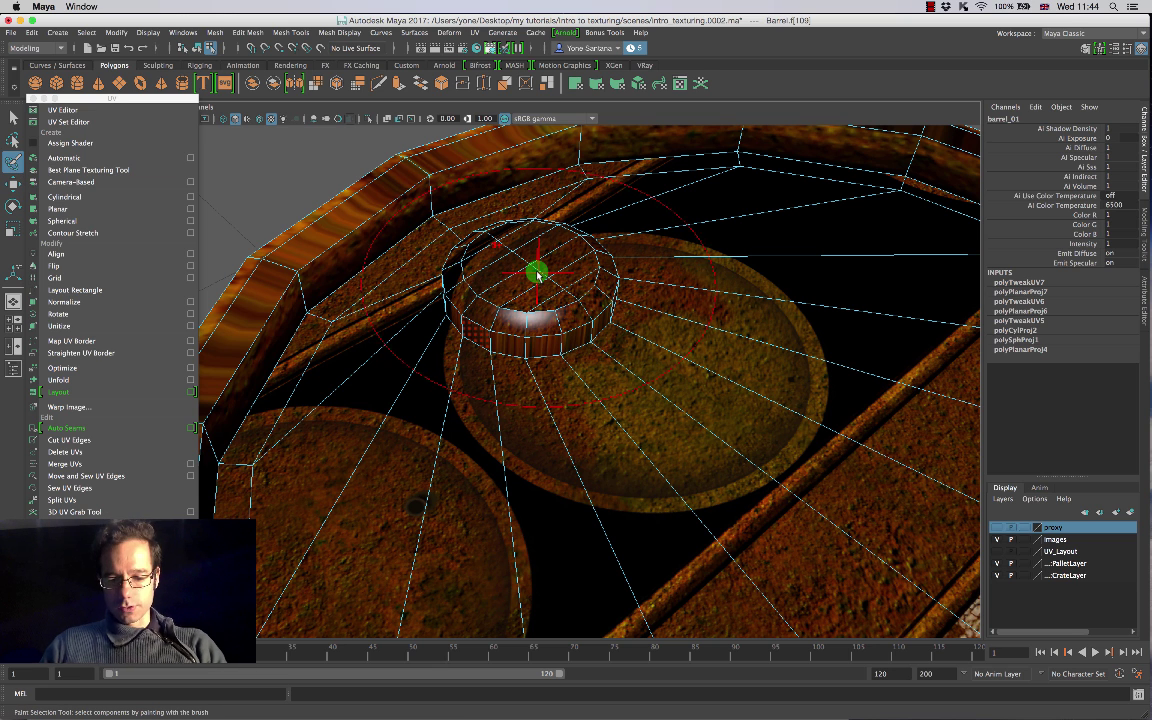
pyautogui.press('b')
pyautogui.moveTo(532, 271); pyautogui.dragTo(491, 271)
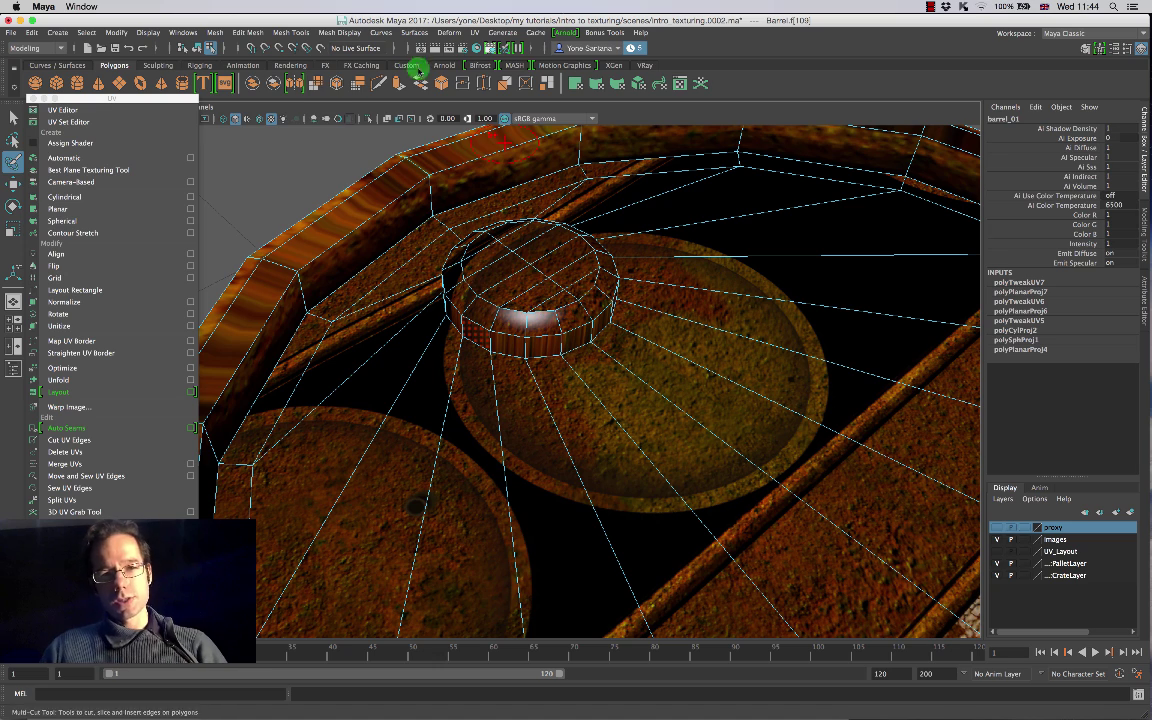
# Step: Open the UV Editor on the round cap inside the lid's UV shell
pyautogui.click(476, 33)
pyautogui.click(503, 63)
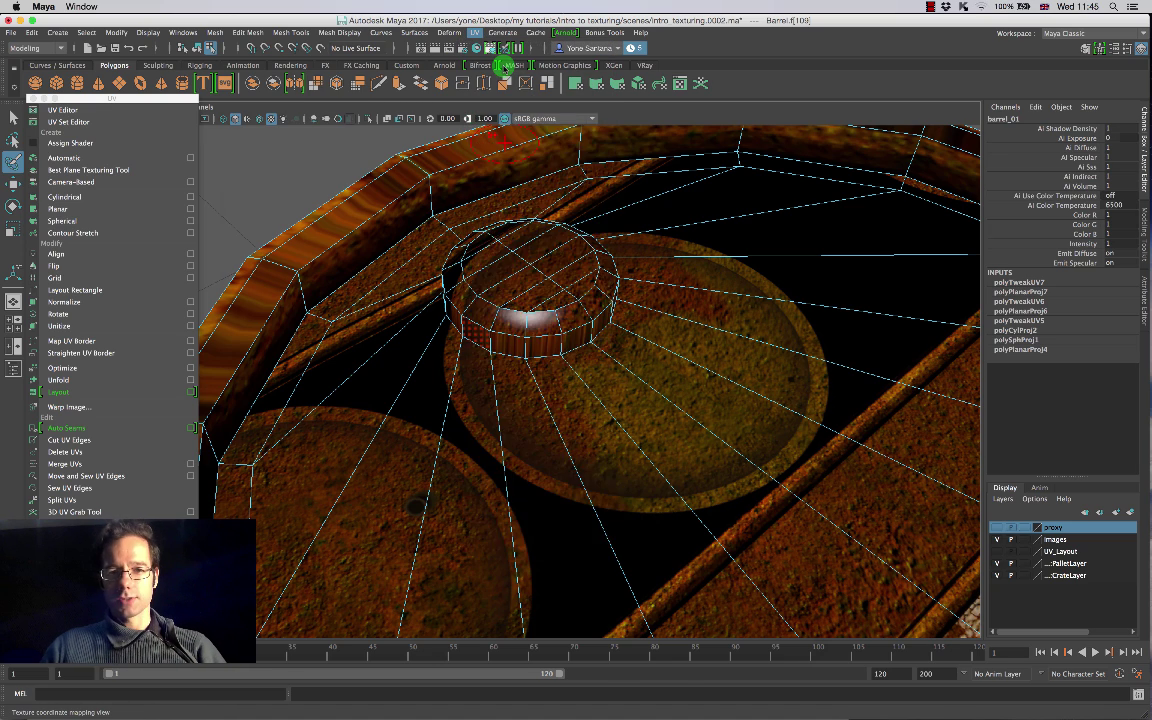
pyautogui.click(648, 381)
pyautogui.keyDown('alt'); pyautogui.moveTo(672, 406); pyautogui.dragTo(543, 383, button='middle'); pyautogui.keyUp('alt')
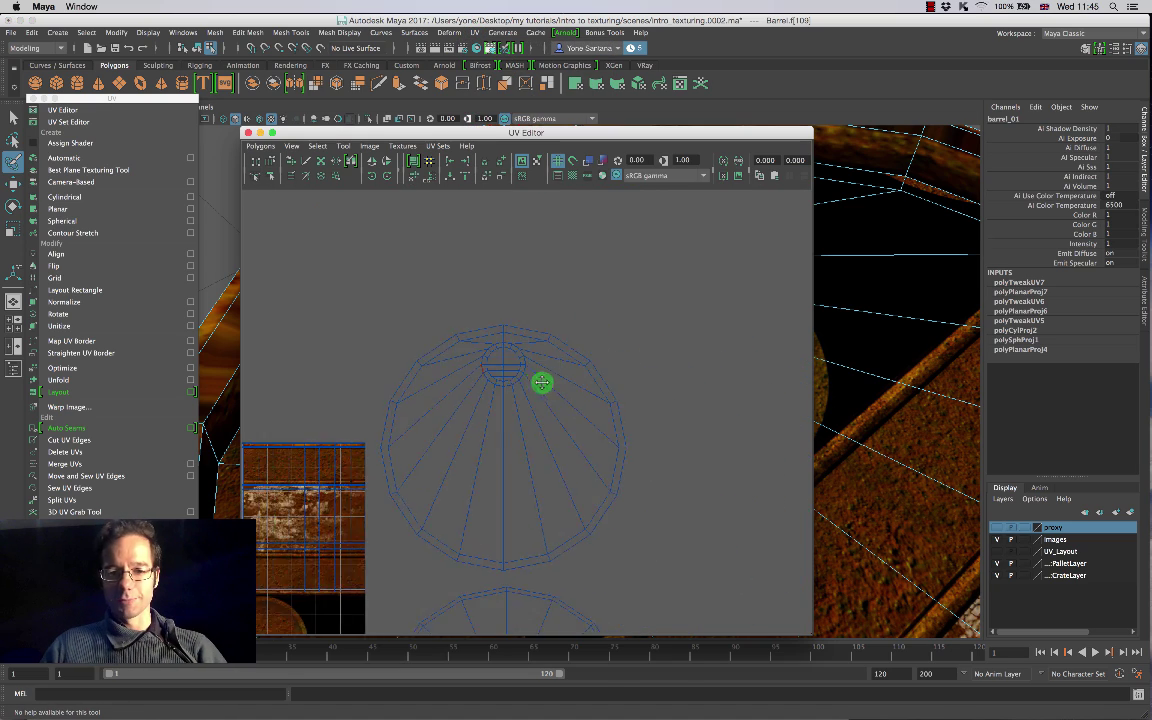
pyautogui.keyDown('alt'); pyautogui.moveTo(543, 383); pyautogui.dragTo(599, 393, button='right'); pyautogui.keyUp('alt')
pyautogui.keyDown('alt'); pyautogui.moveTo(600, 356); pyautogui.dragTo(504, 396, button='middle'); pyautogui.keyUp('alt')
pyautogui.keyDown('alt'); pyautogui.moveTo(504, 396); pyautogui.dragTo(517, 386, button='right'); pyautogui.keyUp('alt')
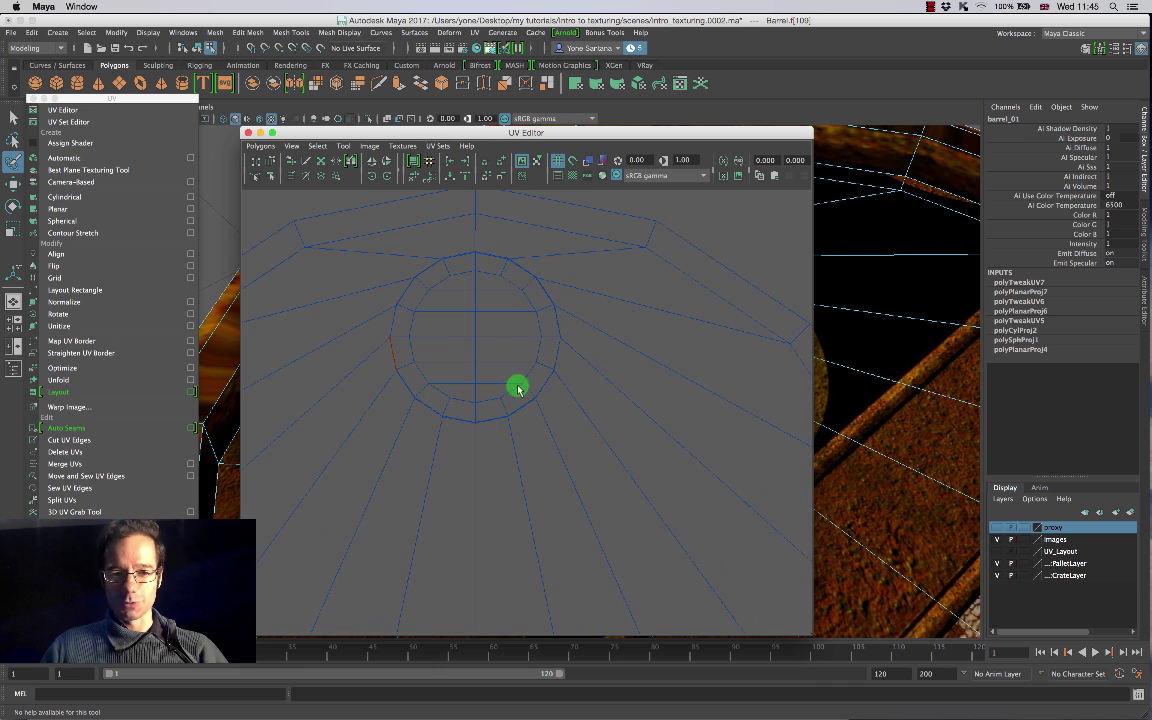
# Step: Select all faces of the lid's round cap, including its side ring, in the UV Editor and check the selection on the model
pyautogui.press('w')
pyautogui.click(461, 299)
pyautogui.click(463, 287)
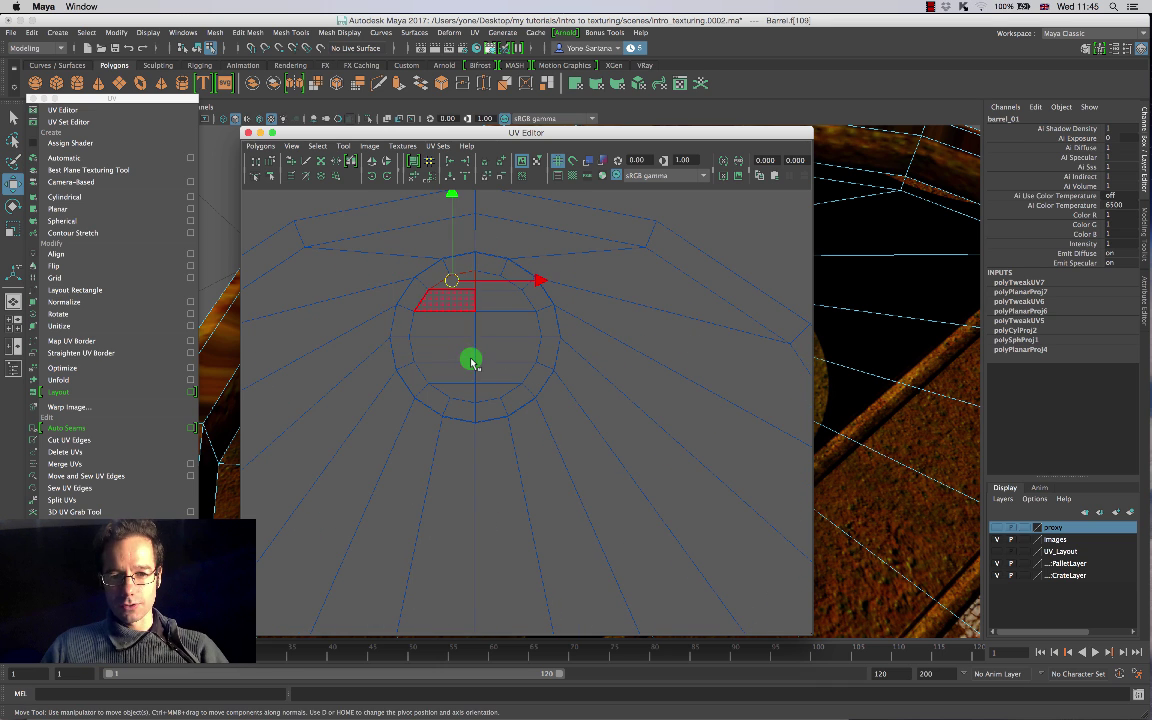
pyautogui.keyDown('shift'); pyautogui.doubleClick(463, 390); pyautogui.keyUp('shift')
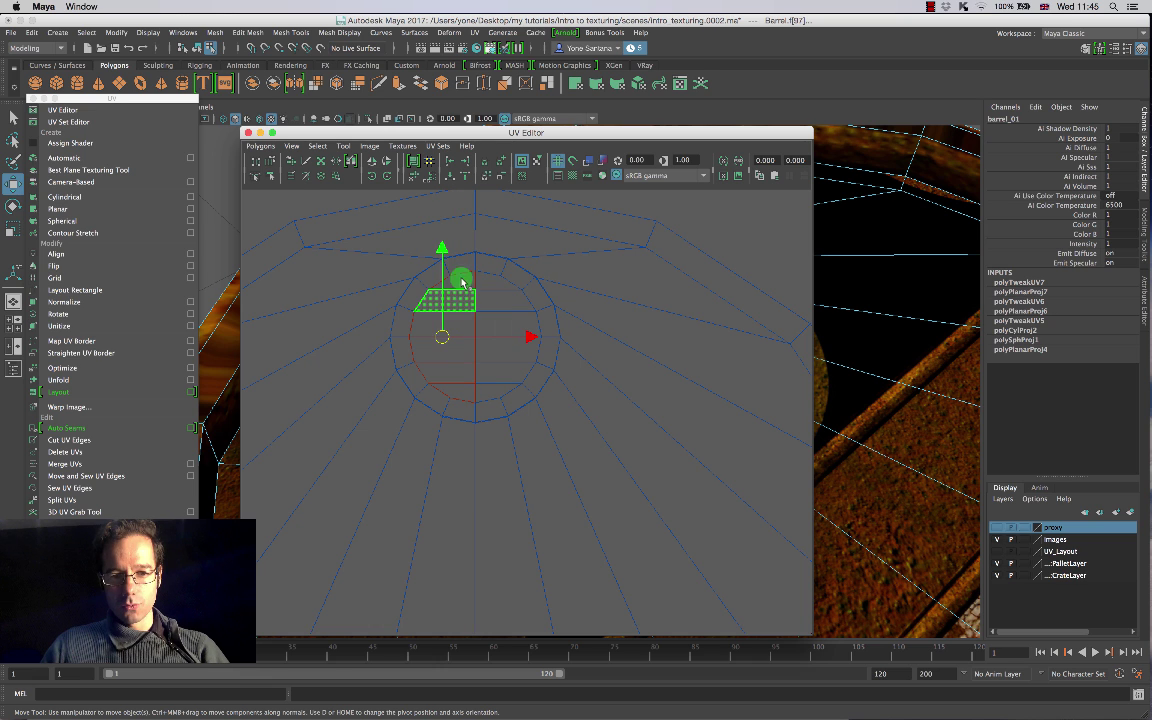
pyautogui.keyDown('shift'); pyautogui.click(489, 281); pyautogui.keyUp('shift')
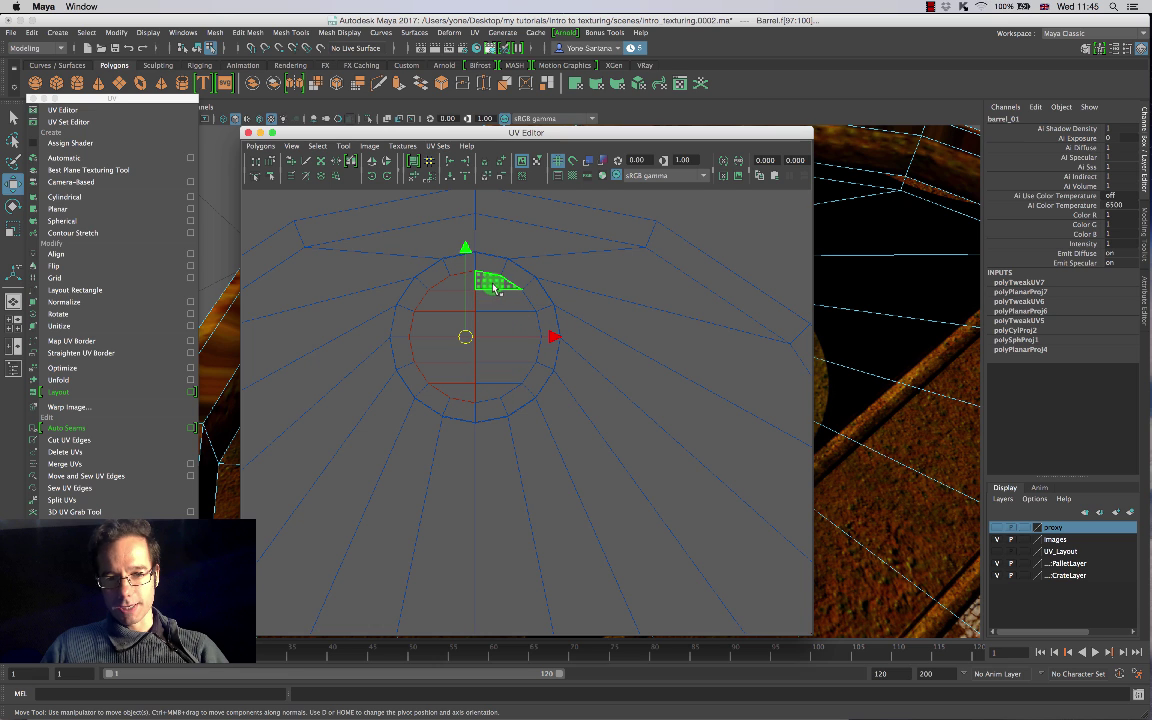
pyautogui.click(490, 393)
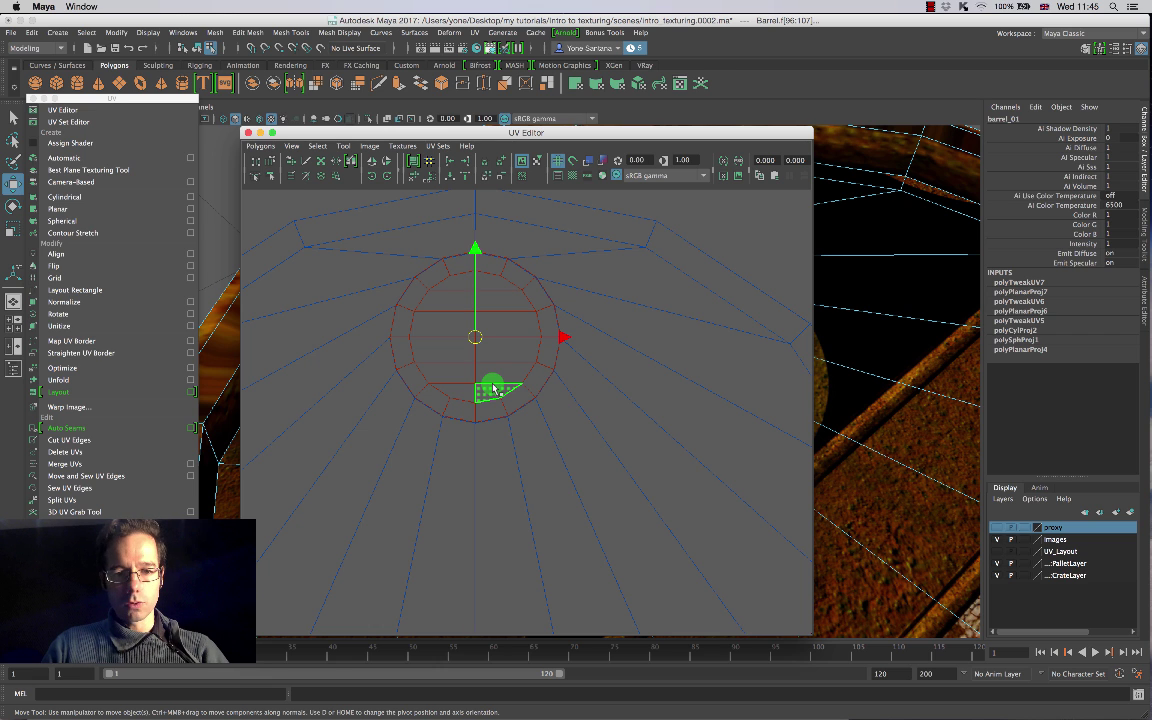
pyautogui.hotkey('ctrl', 'z')
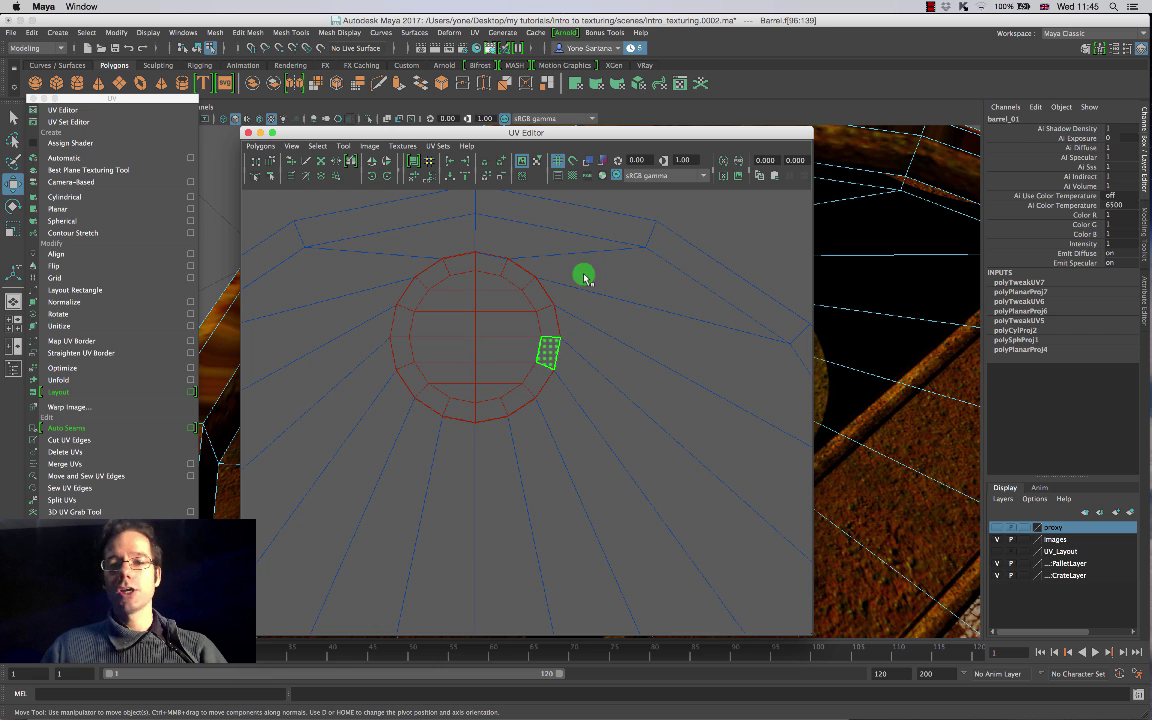
pyautogui.moveTo(614, 135); pyautogui.dragTo(1056, 137)
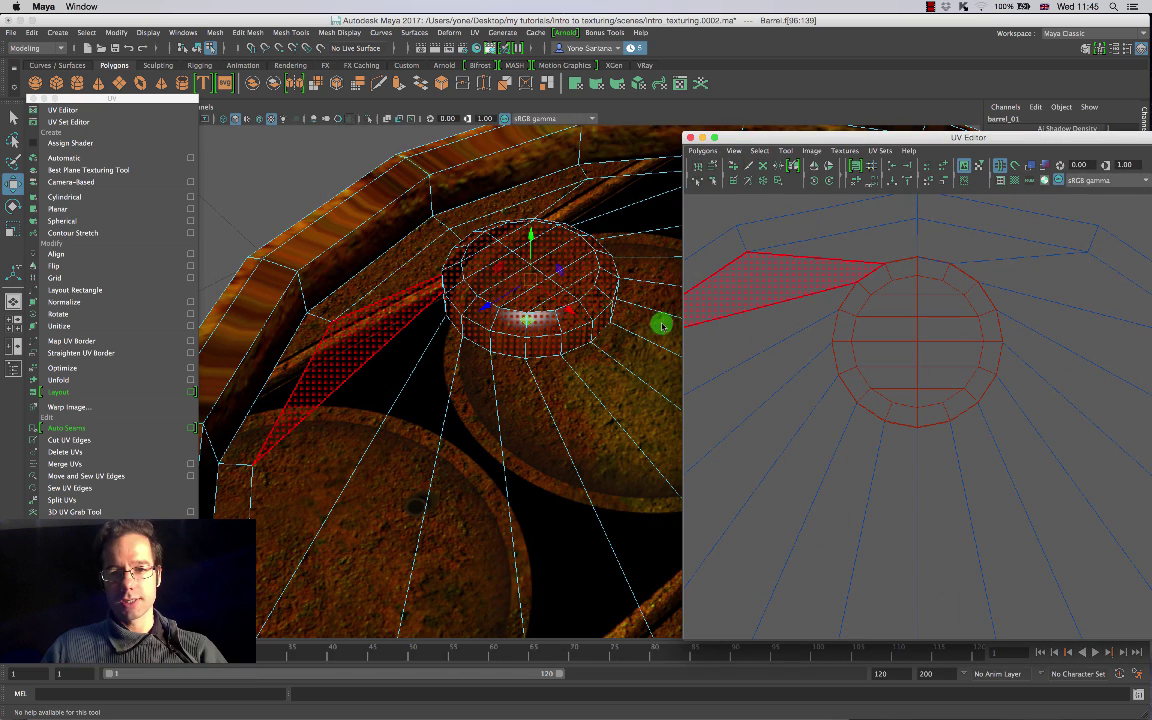
pyautogui.moveTo(861, 139); pyautogui.dragTo(404, 90)
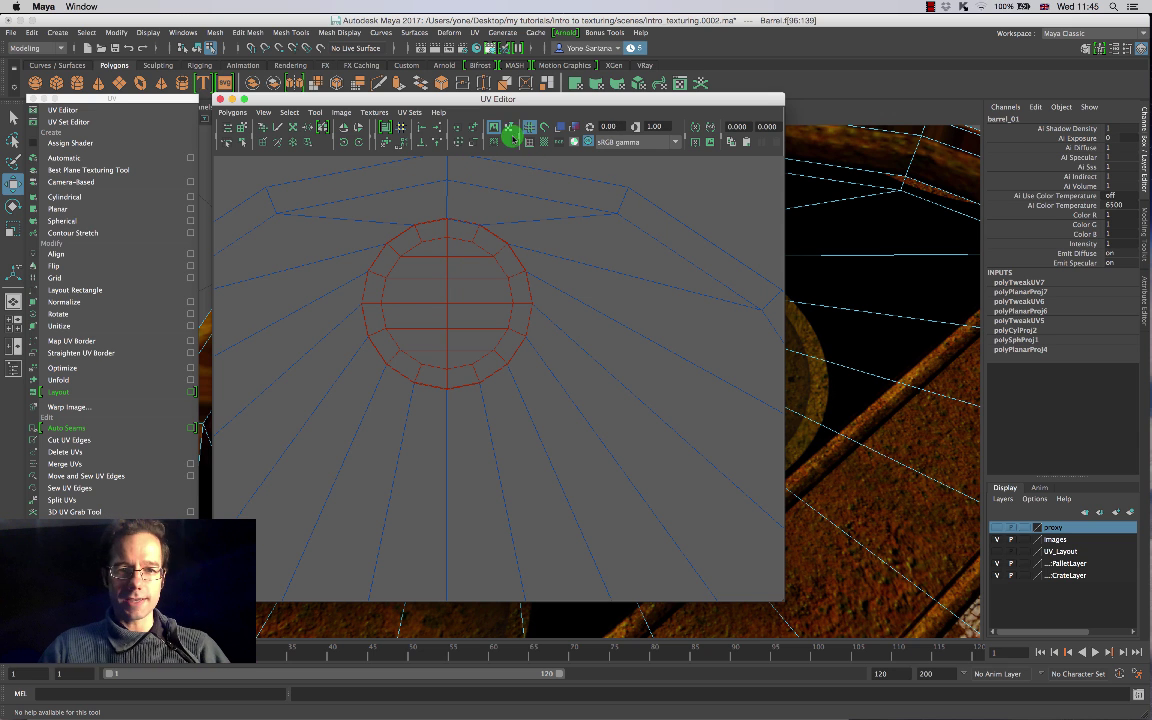
# Step: Unfold the UVs of the lid's round cap with the Unfold3D method, 1 iteration and a map size of 1024
pyautogui.moveTo(495, 99); pyautogui.dragTo(545, 99)
pyautogui.click(340, 338)
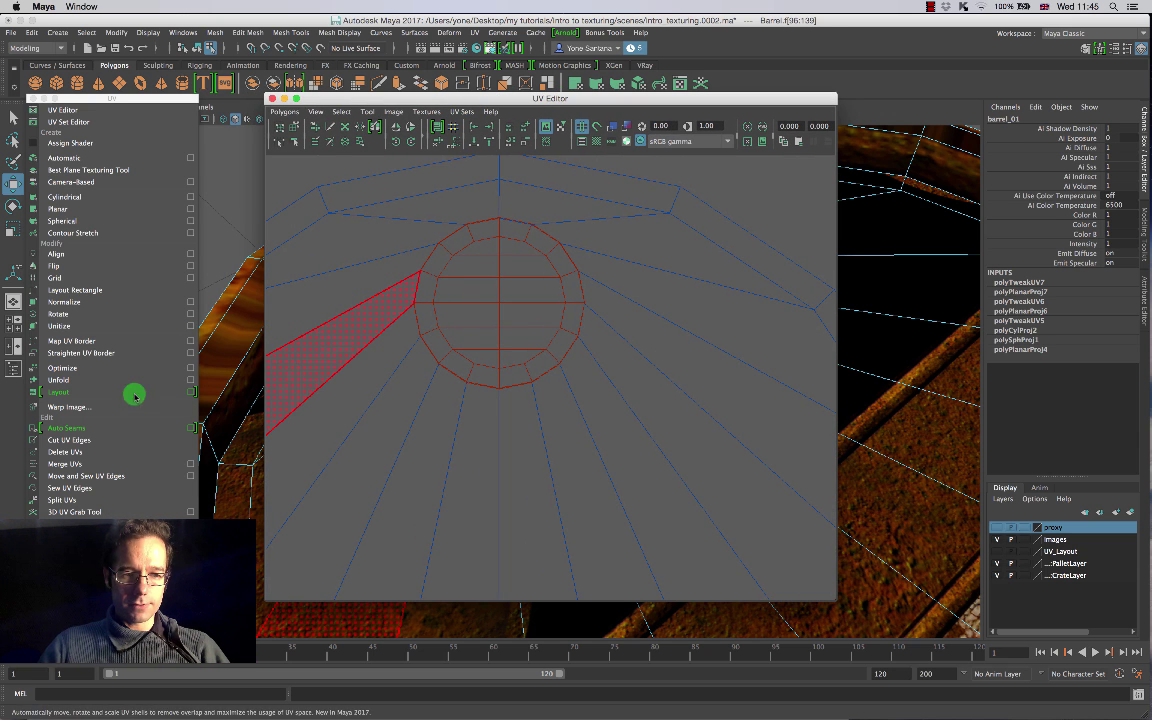
pyautogui.click(191, 380)
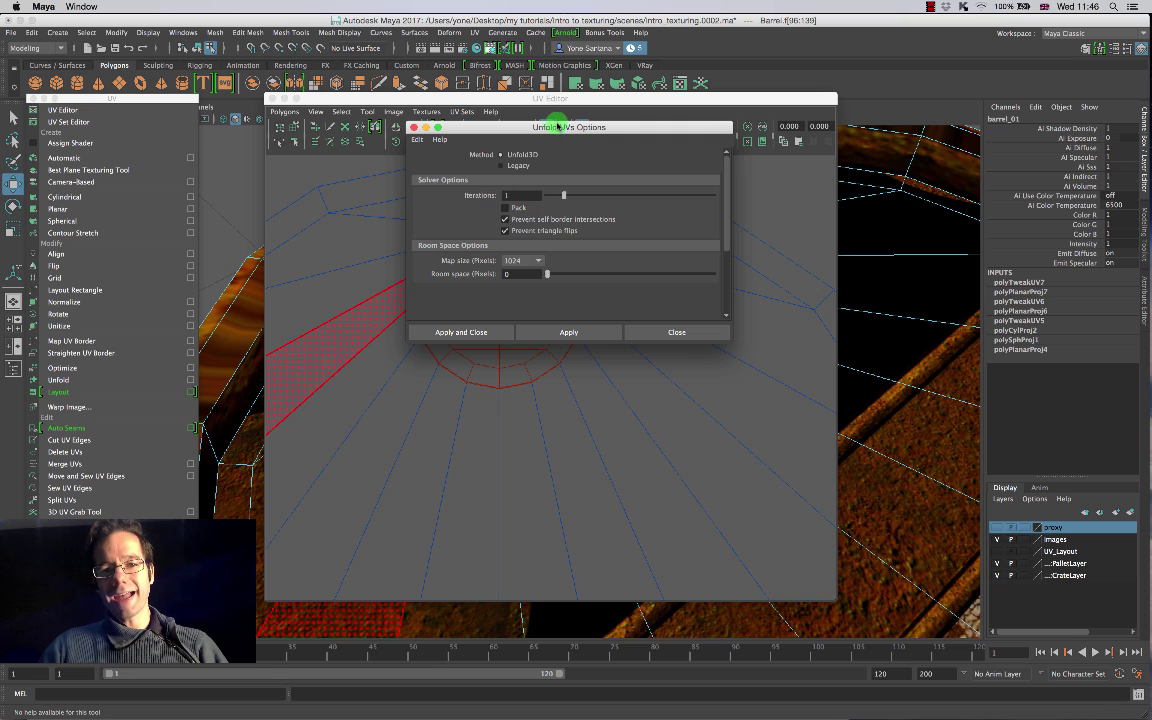
pyautogui.moveTo(557, 127); pyautogui.dragTo(1016, 196)
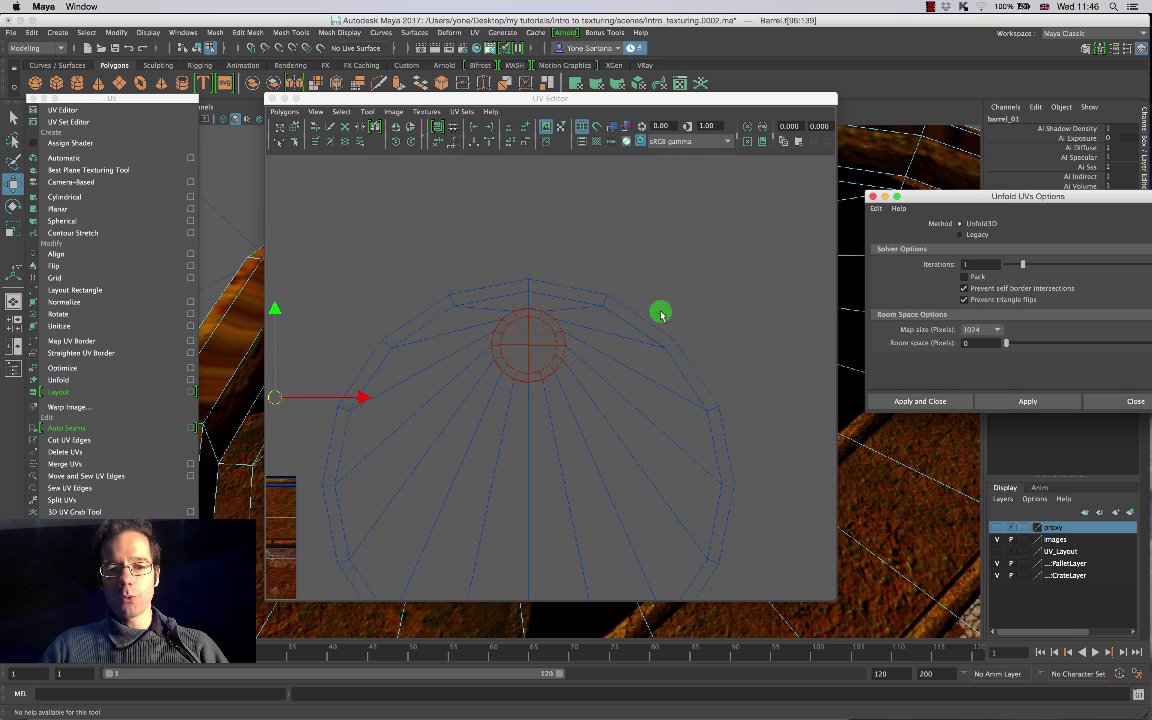
pyautogui.keyDown('alt'); pyautogui.moveTo(660, 312); pyautogui.dragTo(540, 425, button='right'); pyautogui.keyUp('alt')
pyautogui.keyDown('alt'); pyautogui.moveTo(543, 336); pyautogui.dragTo(563, 190, button='middle'); pyautogui.keyUp('alt')
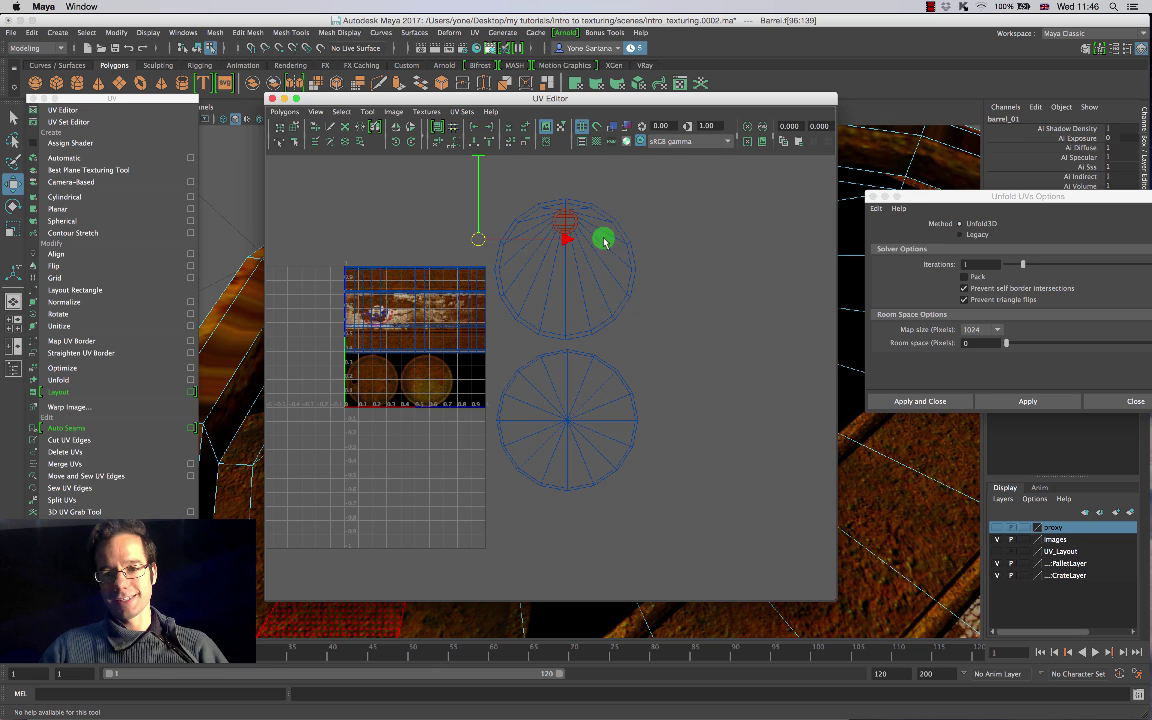
pyautogui.moveTo(990, 203); pyautogui.dragTo(760, 189)
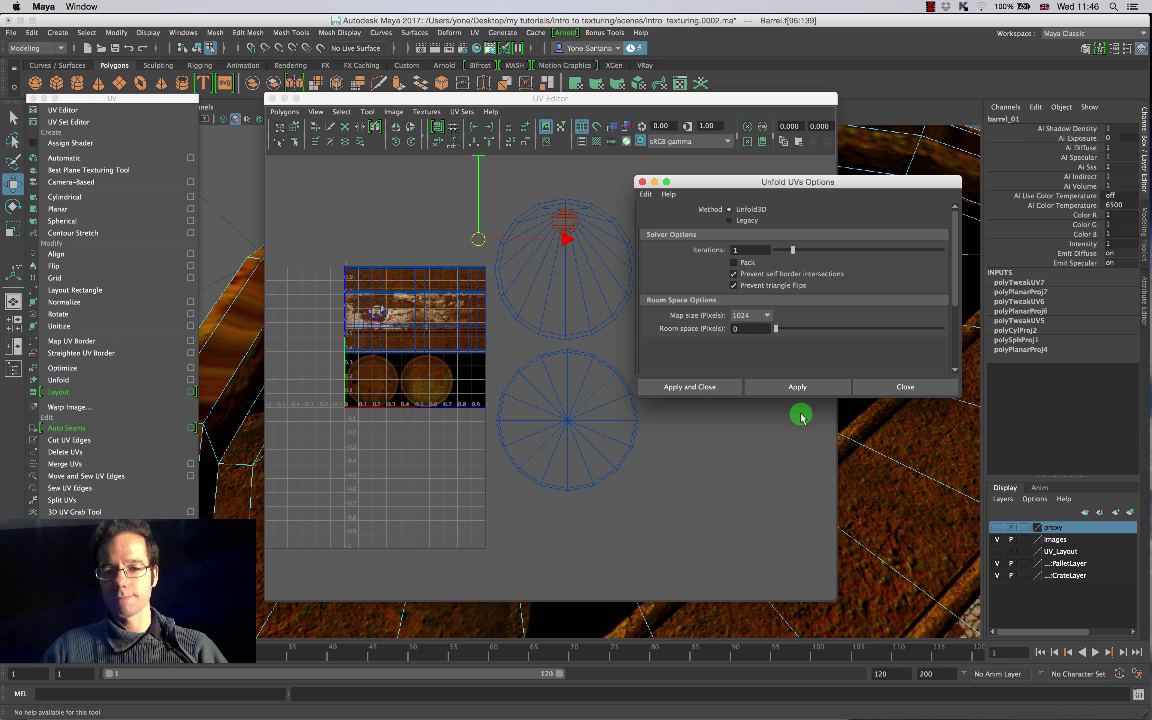
pyautogui.click(798, 387)
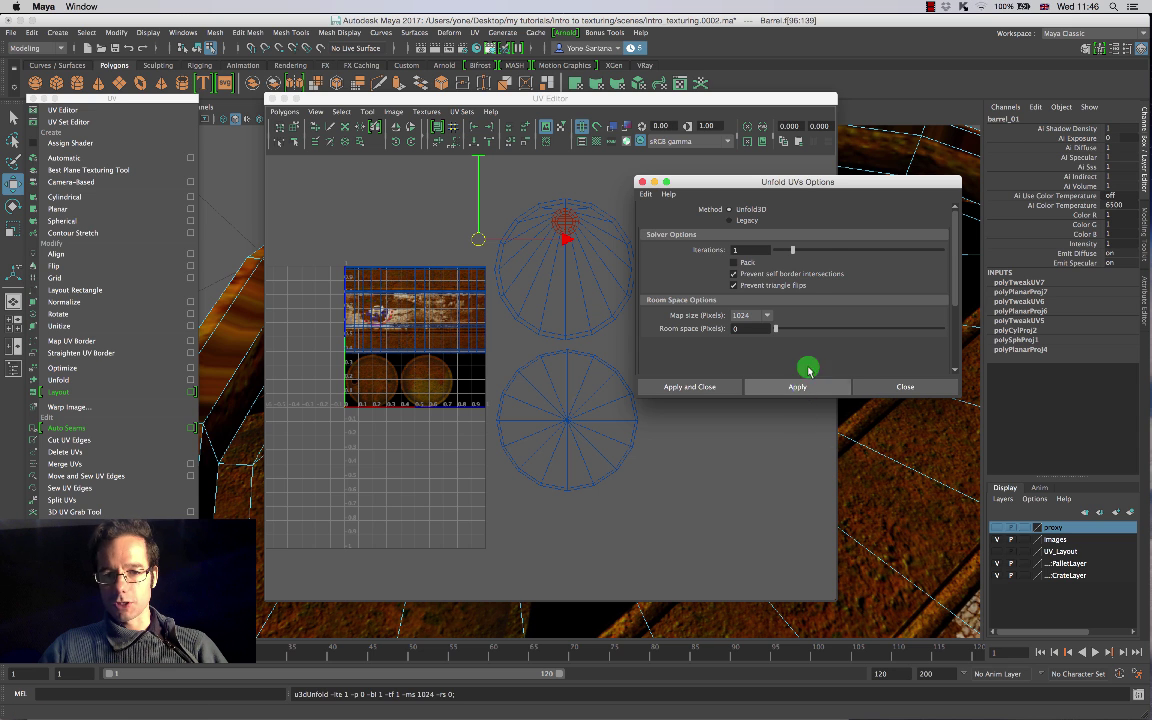
# Step: Try to move the cap's UVs by about 0.12 in U and -0.05 in V inside the lid's shell, and undo it
pyautogui.moveTo(784, 182); pyautogui.dragTo(956, 204)
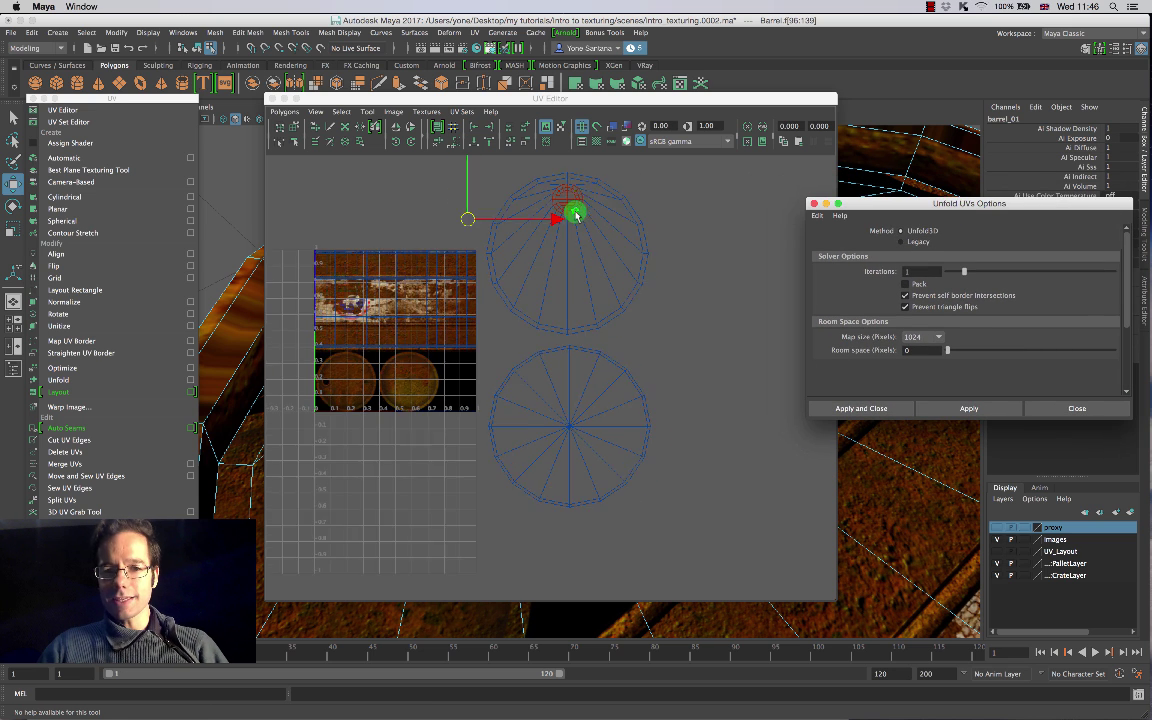
pyautogui.keyDown('alt'); pyautogui.moveTo(575, 213); pyautogui.dragTo(625, 221, button='right'); pyautogui.keyUp('alt')
pyautogui.keyDown('alt'); pyautogui.moveTo(625, 221); pyautogui.dragTo(562, 400, button='middle'); pyautogui.keyUp('alt')
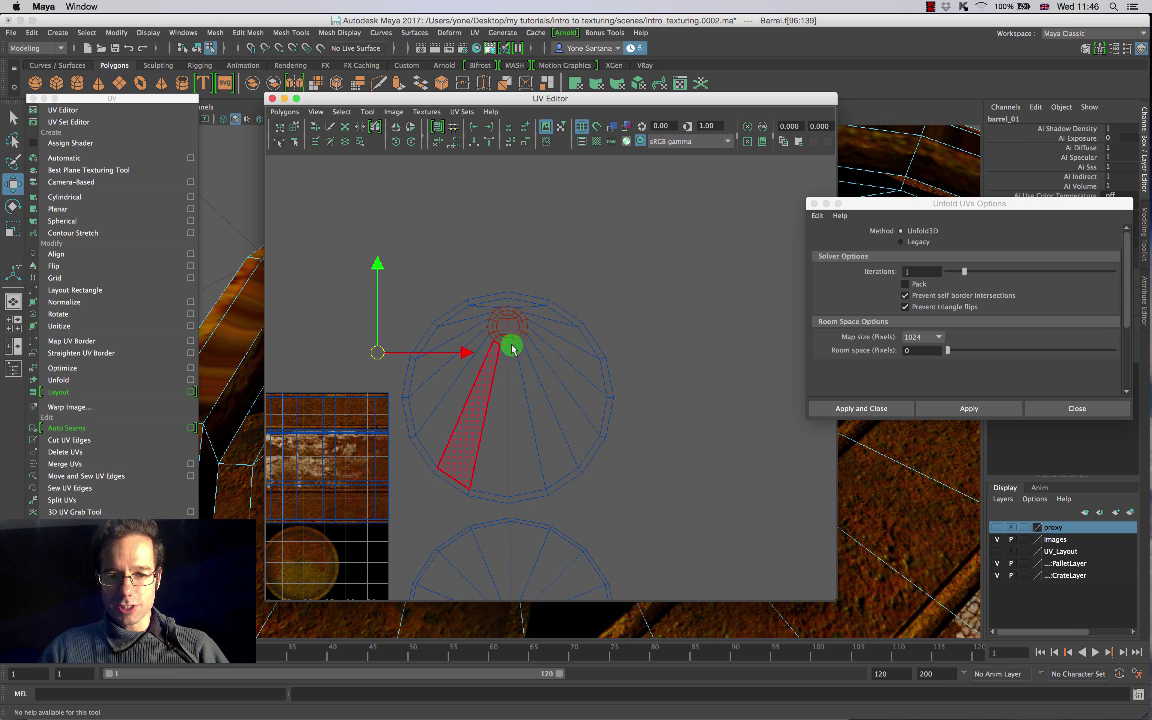
pyautogui.moveTo(512, 348); pyautogui.dragTo(508, 306)
pyautogui.scroll(3, 508, 343)
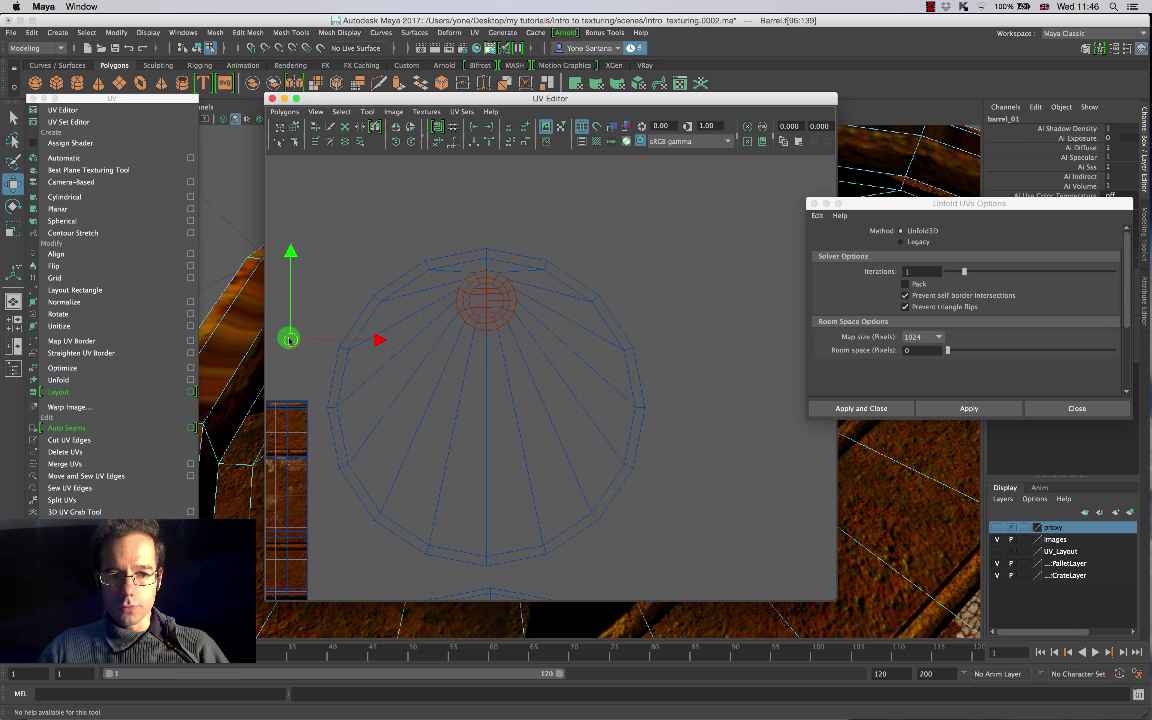
pyautogui.moveTo(289, 341); pyautogui.dragTo(332, 355)
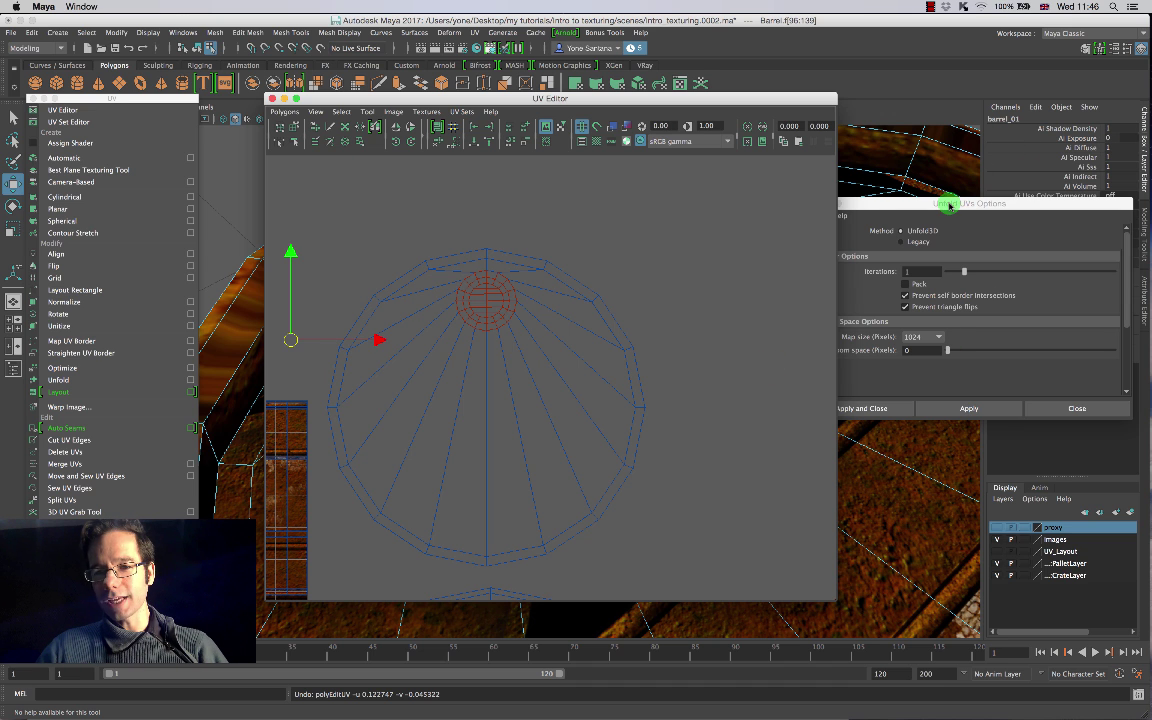
# Step: Close the Unfold UVs options and move the UV Editor aside to uncover the lid's cap in the viewport
pyautogui.moveTo(949, 205); pyautogui.dragTo(996, 201)
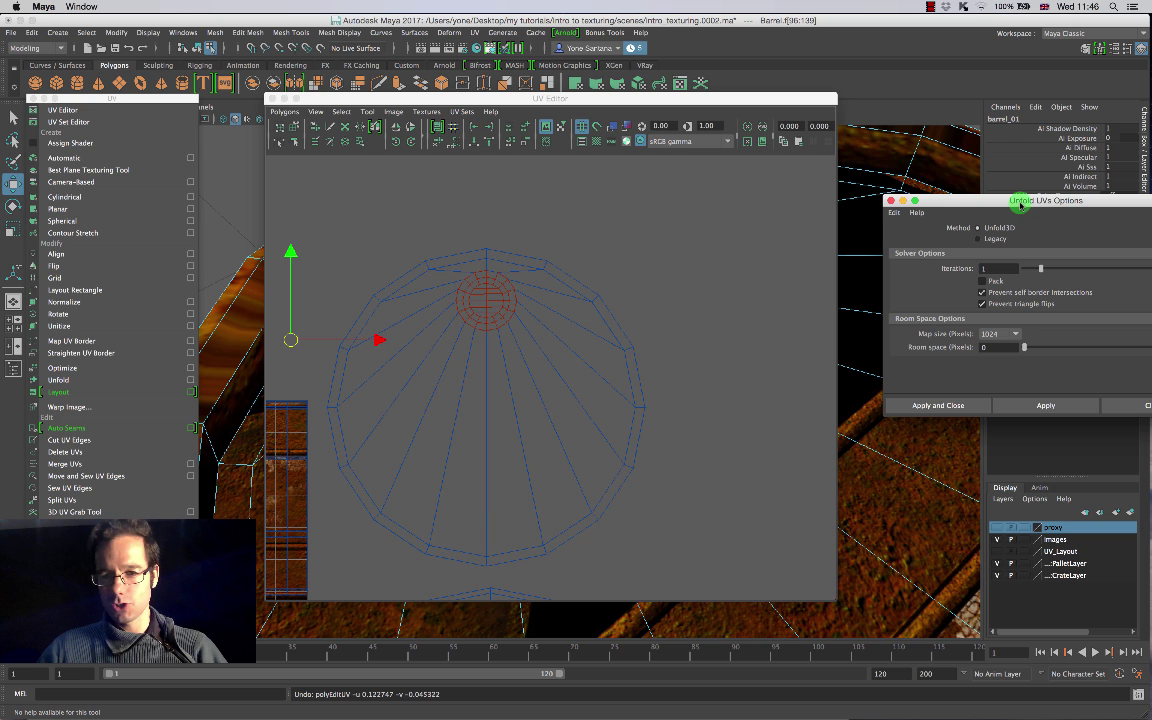
pyautogui.moveTo(1020, 204); pyautogui.dragTo(951, 243)
pyautogui.click(828, 237)
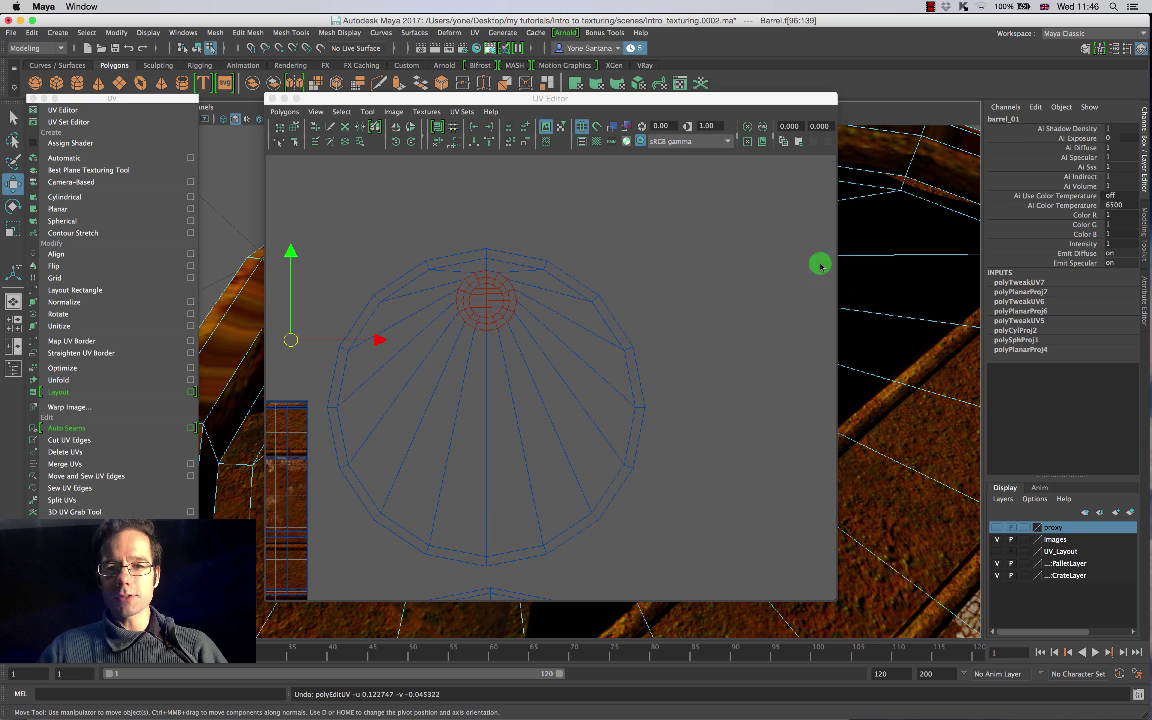
pyautogui.moveTo(540, 98); pyautogui.dragTo(703, 125)
pyautogui.moveTo(848, 147); pyautogui.dragTo(926, 139)
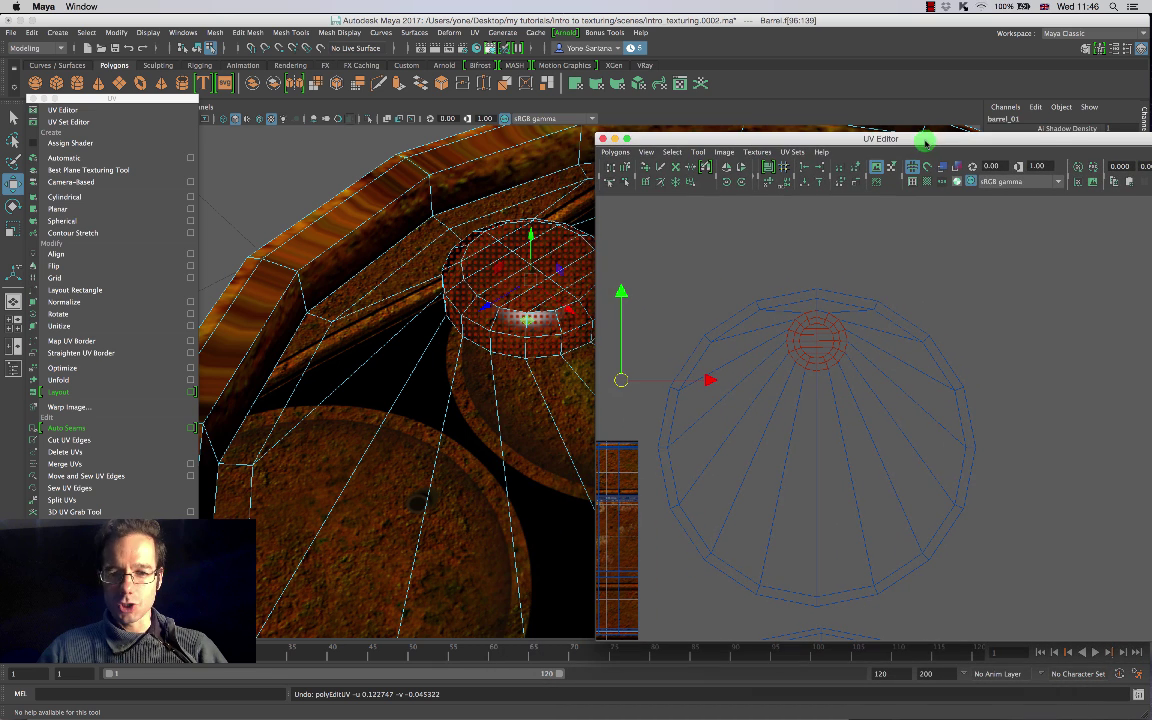
# Step: Return the barrel to object mode, deselect it and examine the cap's texture up close and from a distance
pyautogui.click(820, 347)
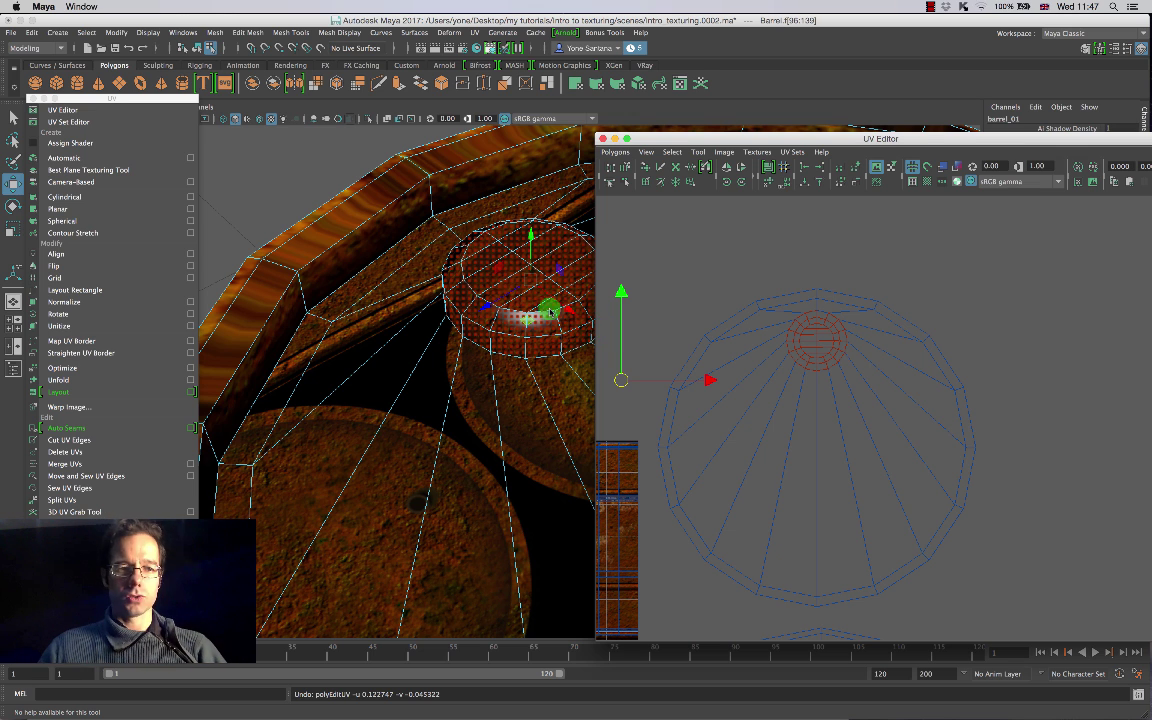
pyautogui.scroll(3, 540, 319)
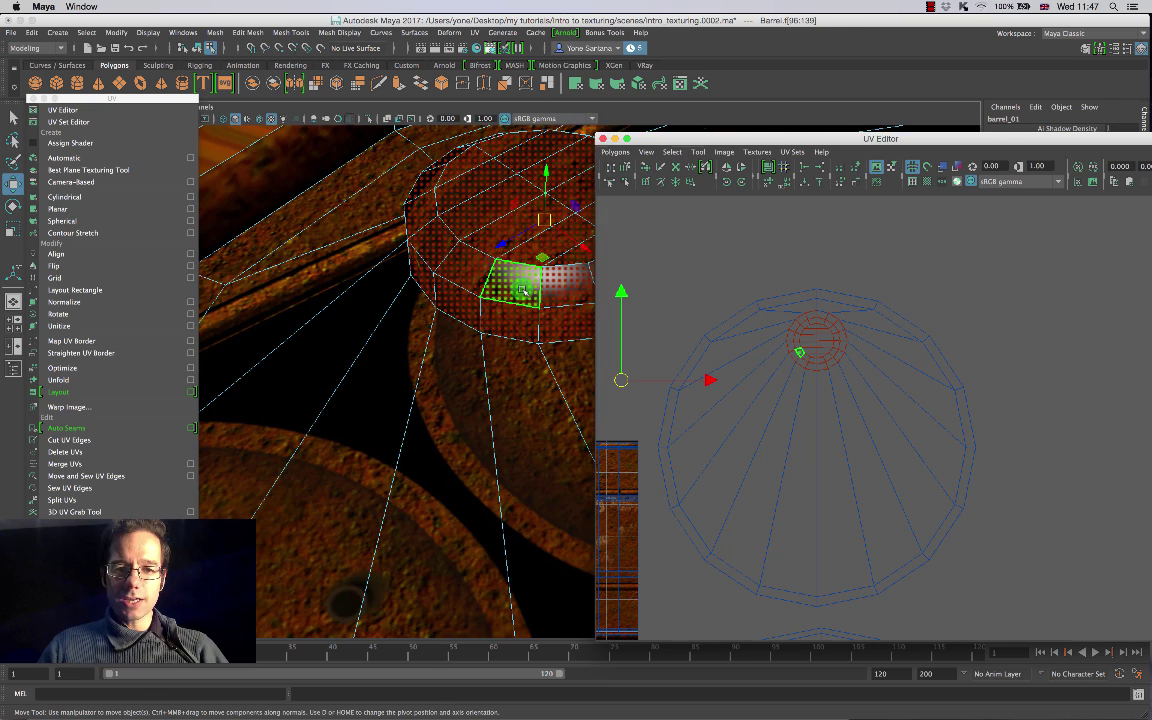
pyautogui.keyDown('alt'); pyautogui.moveTo(524, 290); pyautogui.dragTo(490, 347, button='middle'); pyautogui.keyUp('alt')
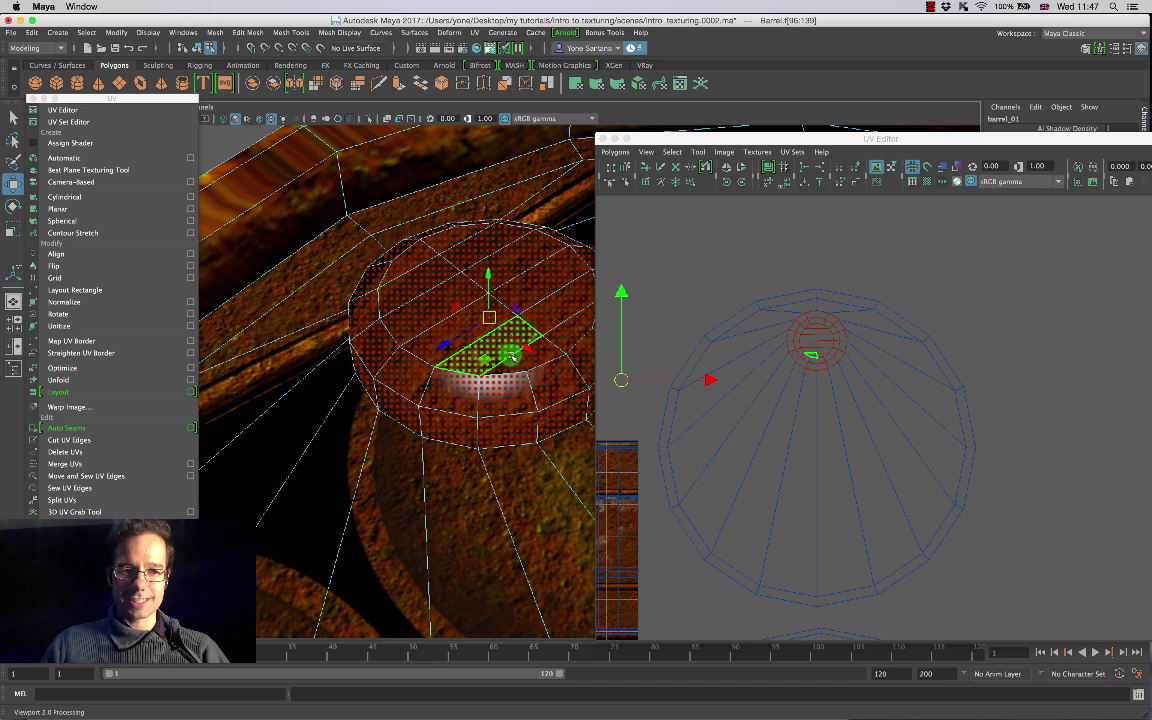
pyautogui.moveTo(498, 340); pyautogui.dragTo(545, 321, button='right')
pyautogui.scroll(-6, 505, 334)
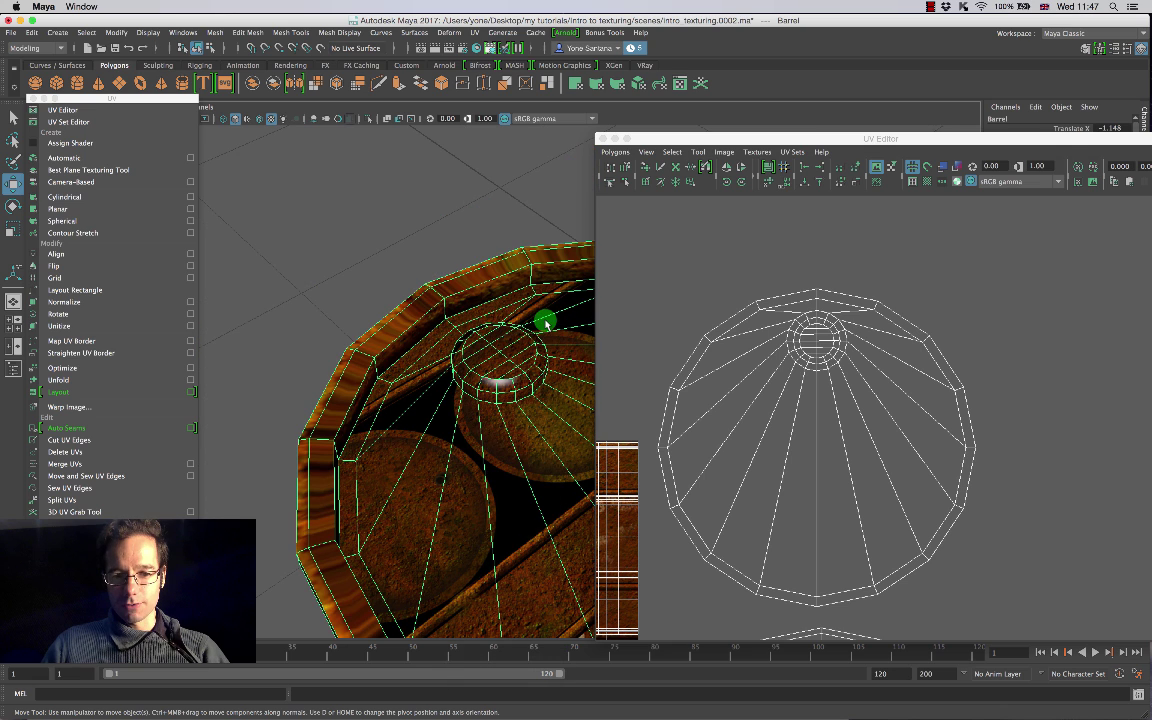
pyautogui.click(432, 226)
pyautogui.scroll(10, 516, 413)
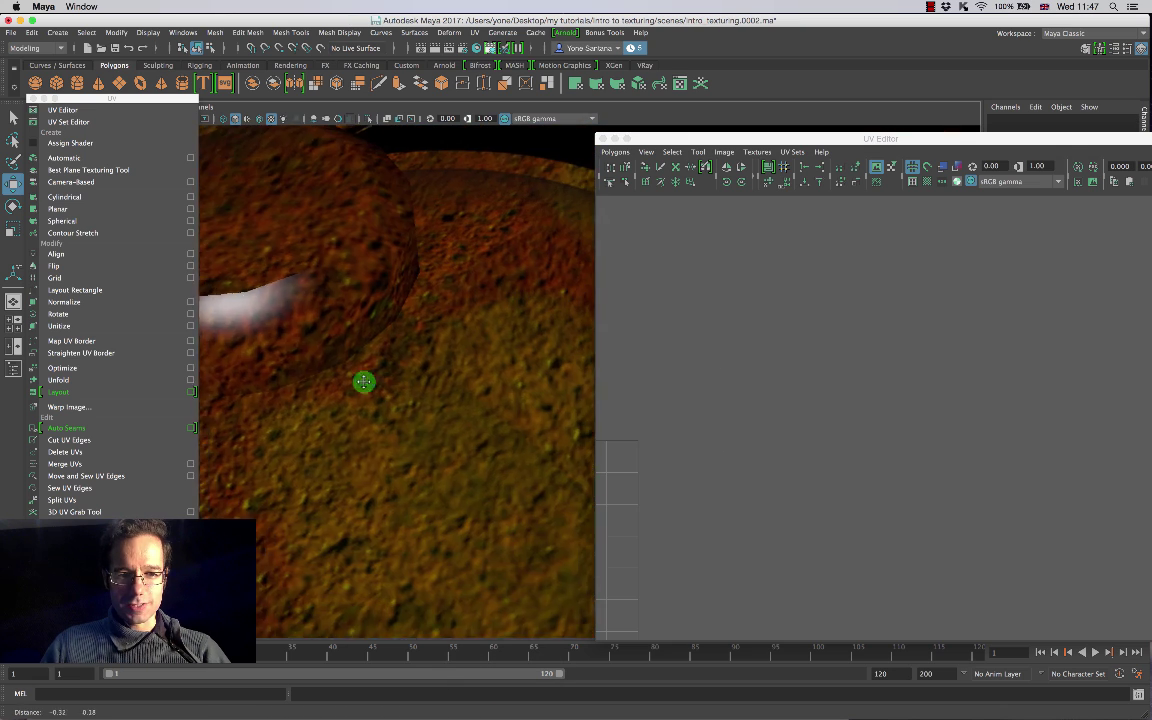
pyautogui.scroll(6, 440, 386)
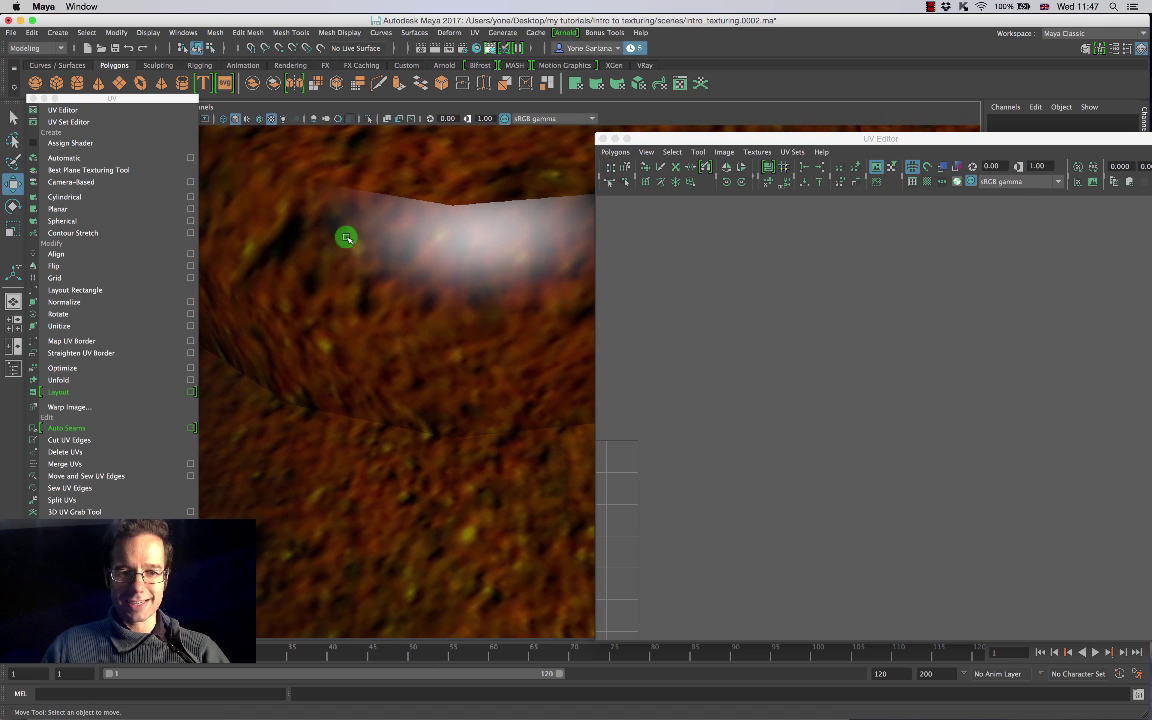
pyautogui.scroll(-8, 299, 297)
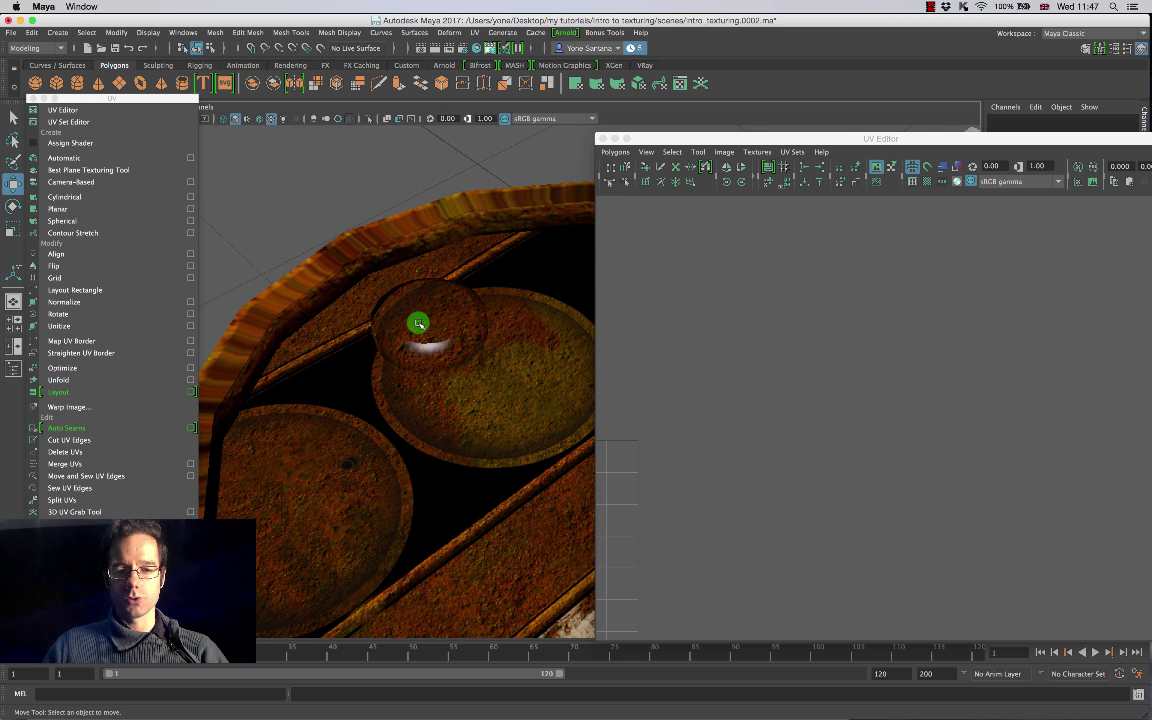
pyautogui.scroll(-6, 417, 324)
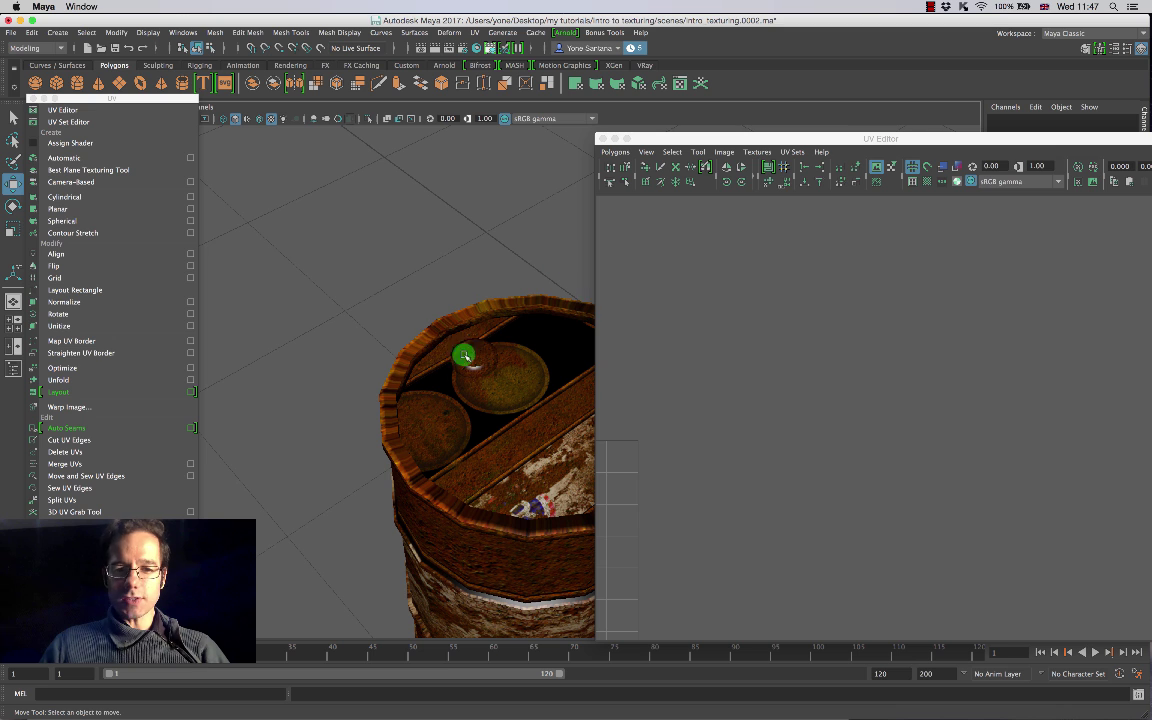
# Step: Reselect the barrel to display its UV shells, and reposition and narrow the UV Editor beside the viewport
pyautogui.moveTo(738, 139); pyautogui.dragTo(856, 126)
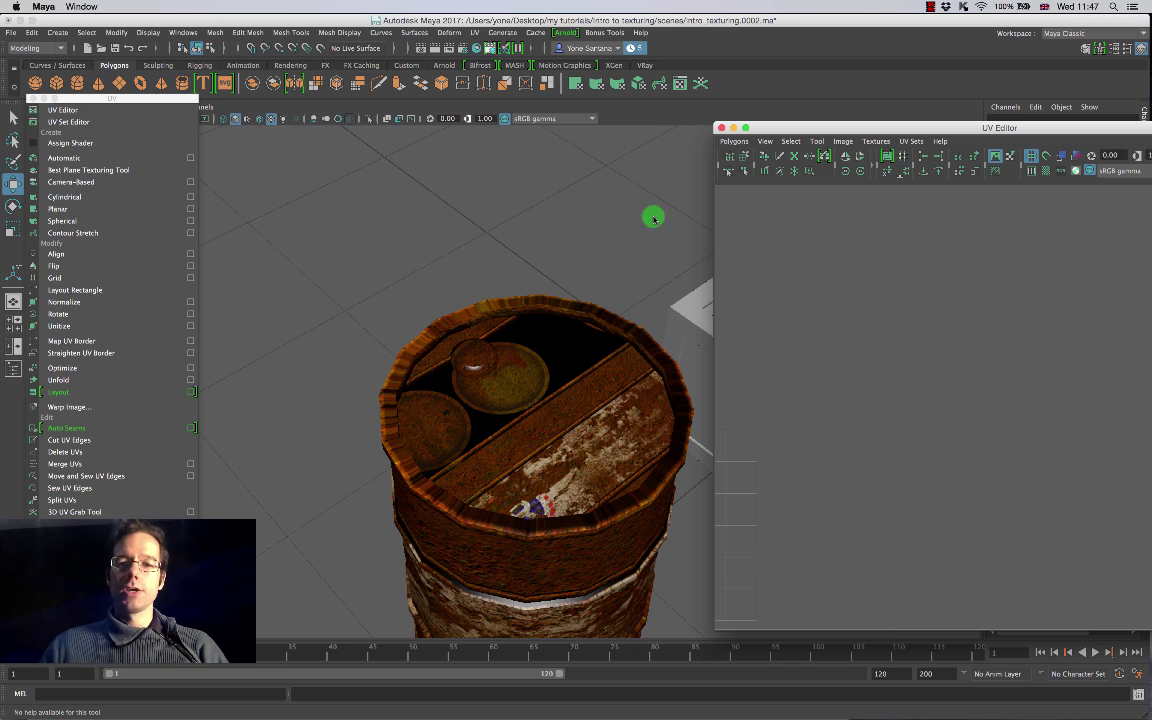
pyautogui.moveTo(765, 128); pyautogui.dragTo(380, 100)
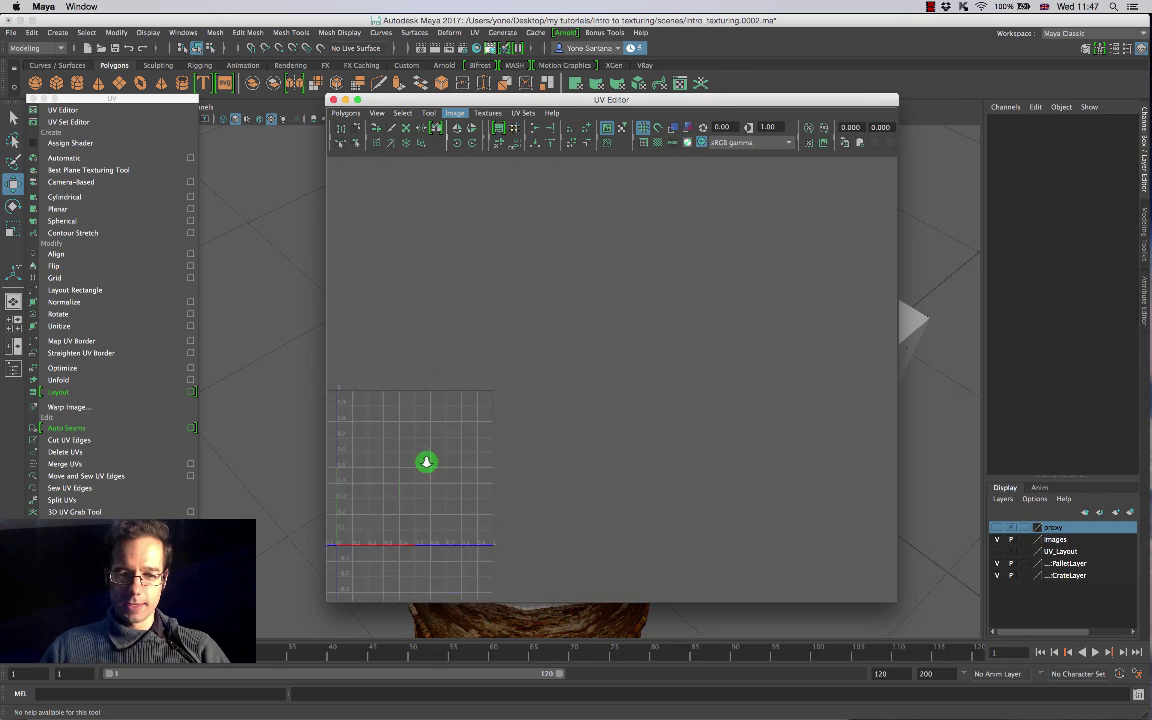
pyautogui.keyDown('alt'); pyautogui.moveTo(426, 461); pyautogui.dragTo(477, 443, button='middle'); pyautogui.keyUp('alt')
pyautogui.click(568, 632)
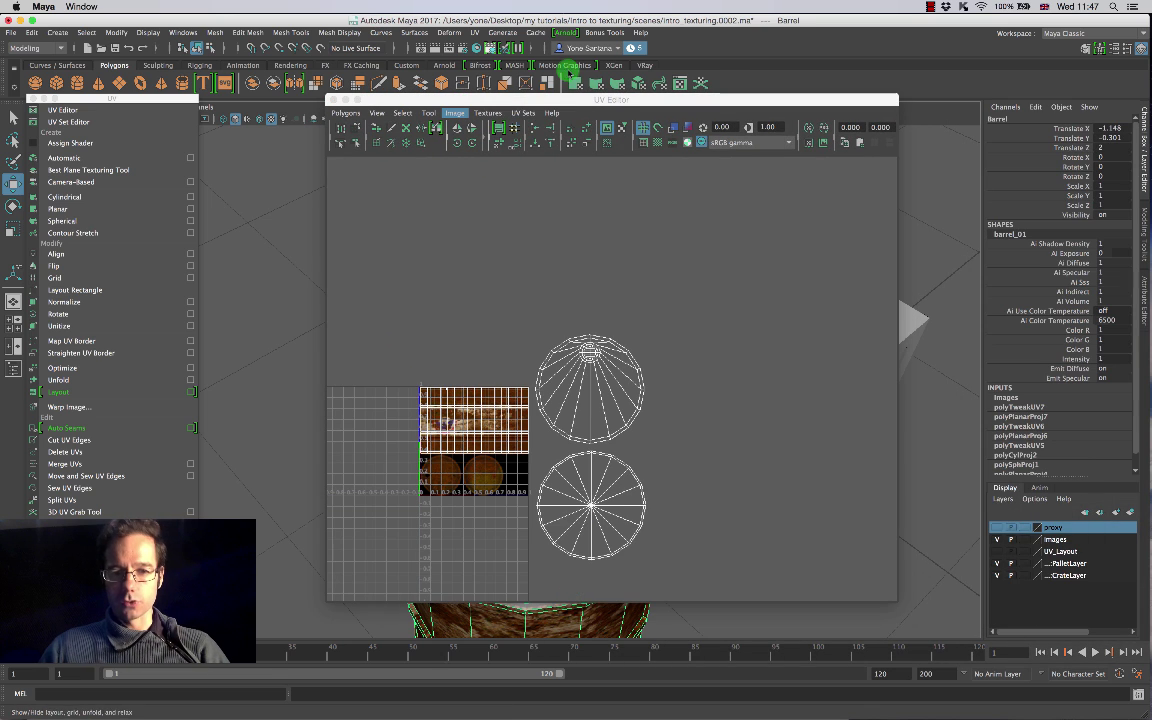
pyautogui.moveTo(573, 100); pyautogui.dragTo(459, 98)
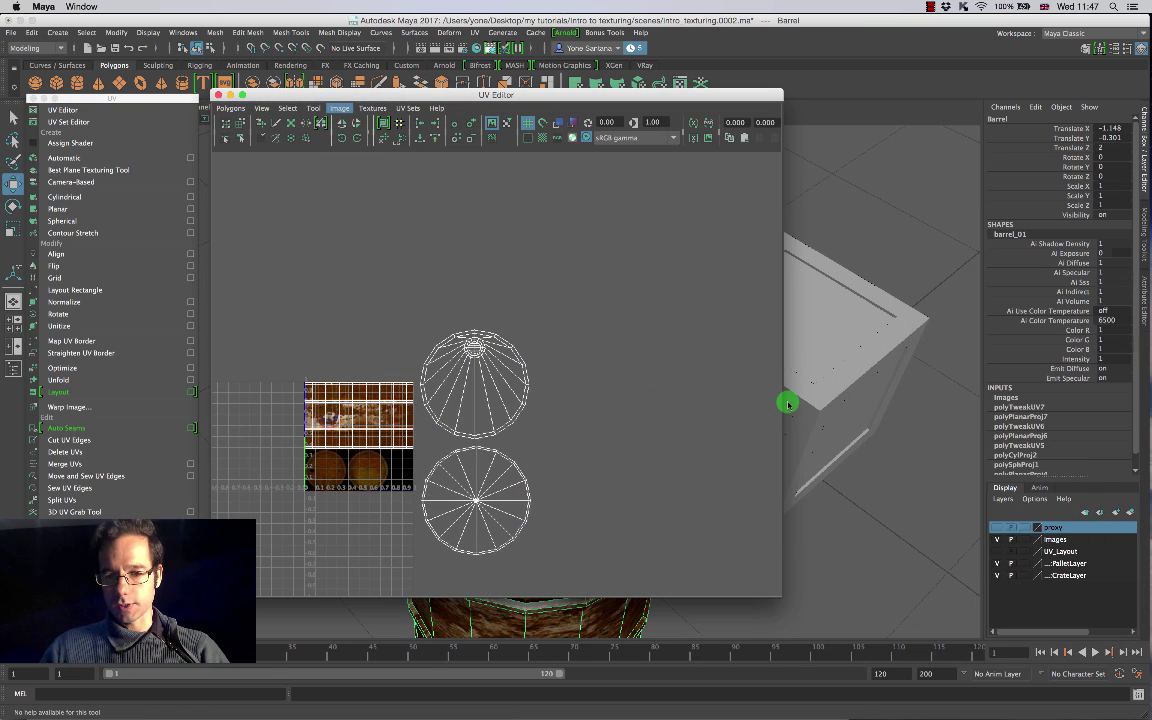
pyautogui.moveTo(783, 407); pyautogui.dragTo(731, 411)
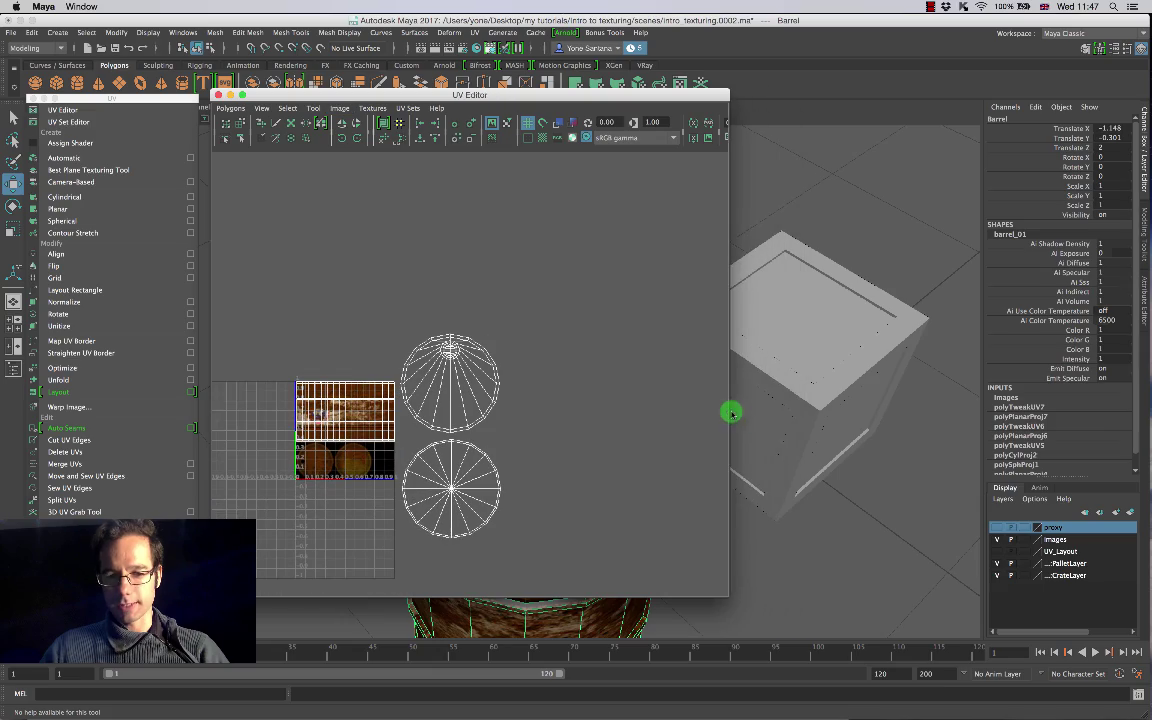
# Step: Frame the whole barrel in the free viewport area beside the UV Editor, seen obliquely from above with its lid and sides
pyautogui.press('f')
pyautogui.keyDown('alt'); pyautogui.moveTo(769, 452); pyautogui.dragTo(853, 417, button='middle'); pyautogui.keyUp('alt')
pyautogui.scroll(3, 859, 419)
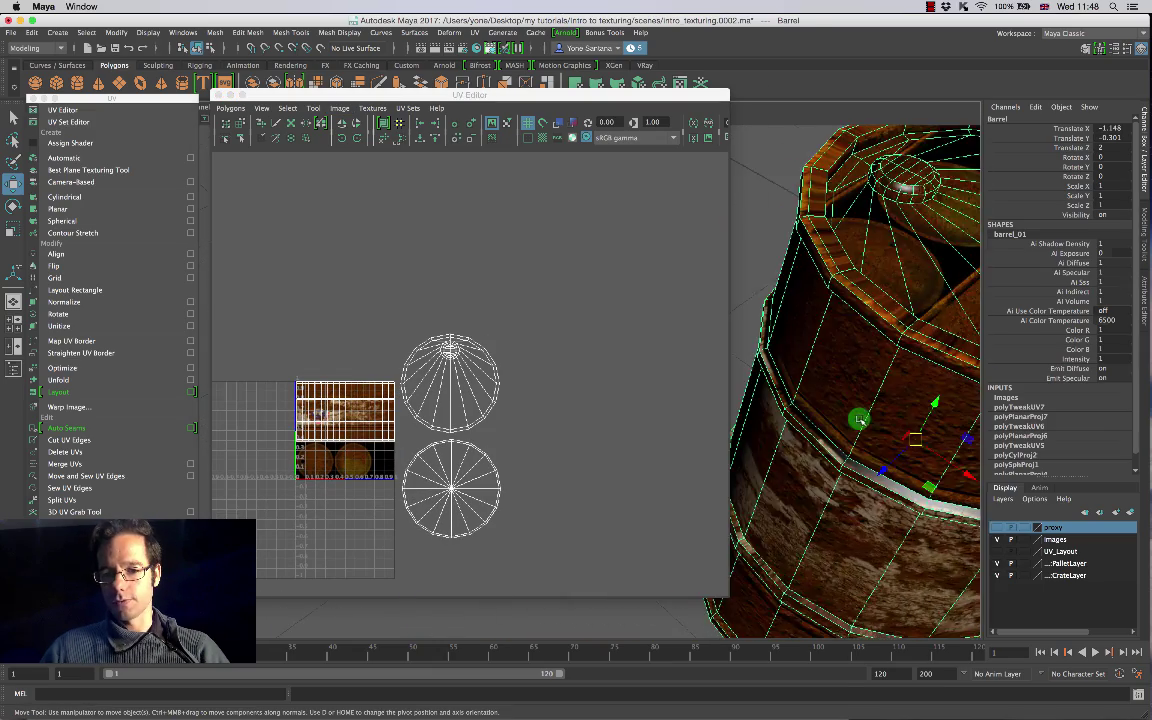
pyautogui.scroll(-6, 866, 414)
pyautogui.keyDown('alt'); pyautogui.moveTo(829, 414); pyautogui.dragTo(975, 418); pyautogui.keyUp('alt')
pyautogui.scroll(-2, 833, 447)
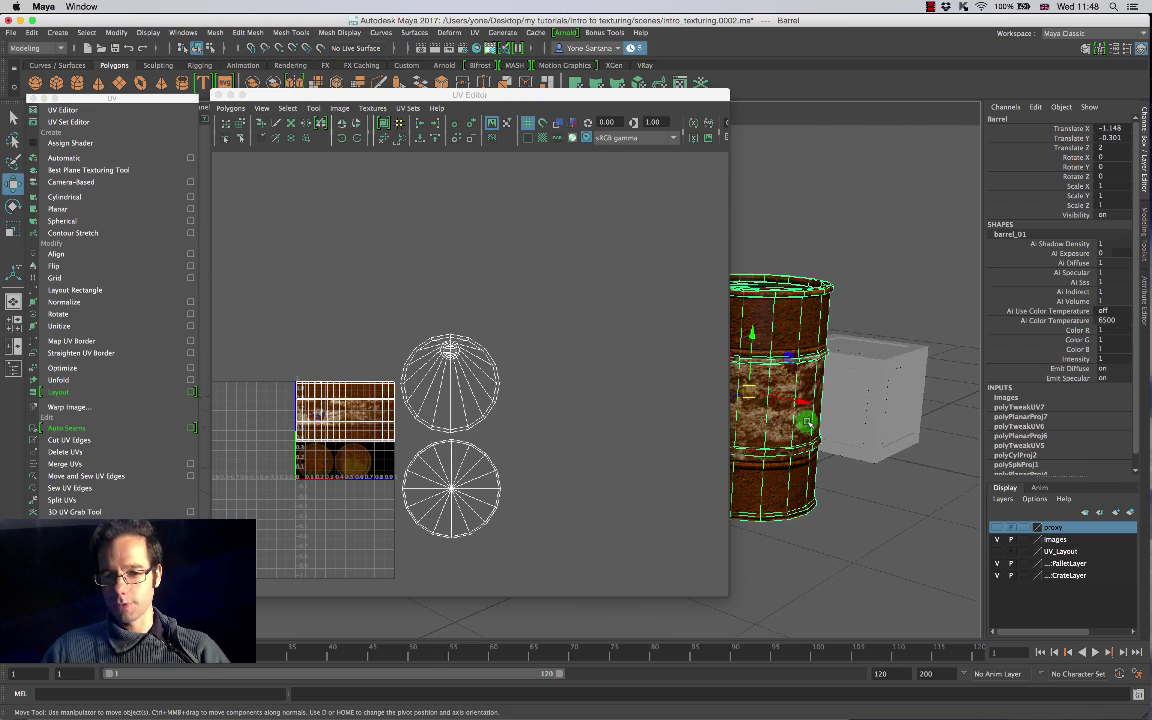
pyautogui.keyDown('alt'); pyautogui.moveTo(809, 424); pyautogui.dragTo(898, 433); pyautogui.keyUp('alt')
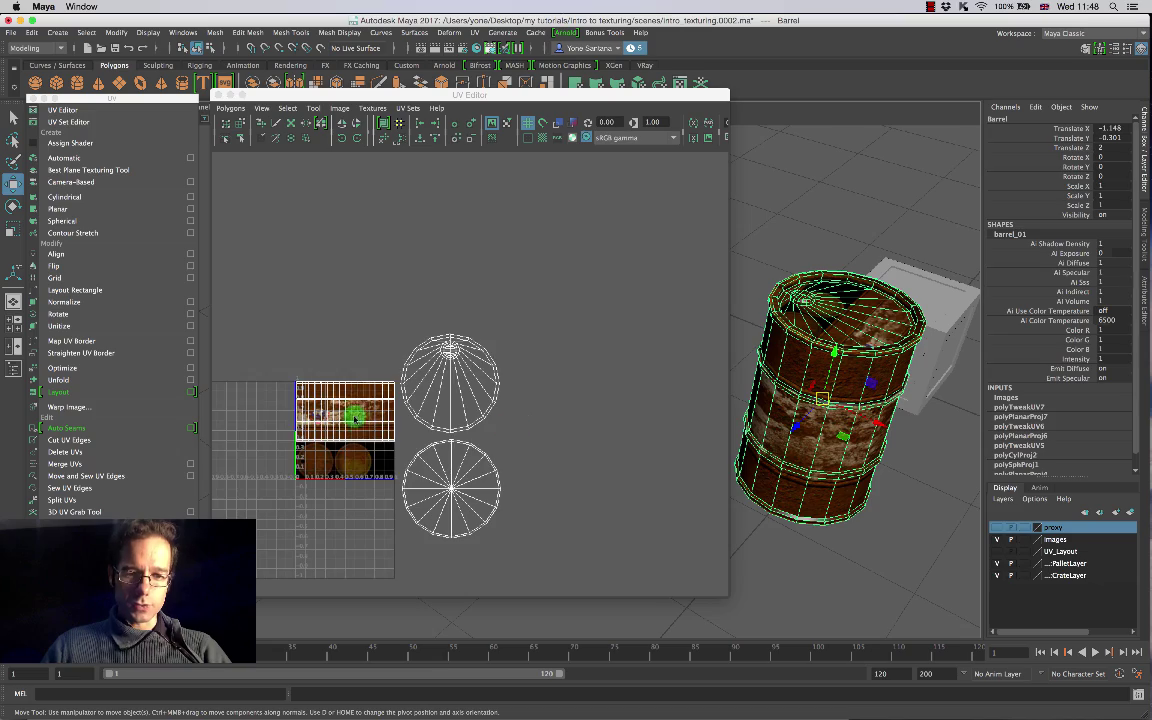
# Step: Switch to UV shell selection and move the barrel bottom's shell onto the plain drum end without holes
pyautogui.scroll(5, 354, 419)
pyautogui.keyDown('alt'); pyautogui.moveTo(350, 440); pyautogui.dragTo(622, 290, button='middle'); pyautogui.keyUp('alt')
pyautogui.press('a')
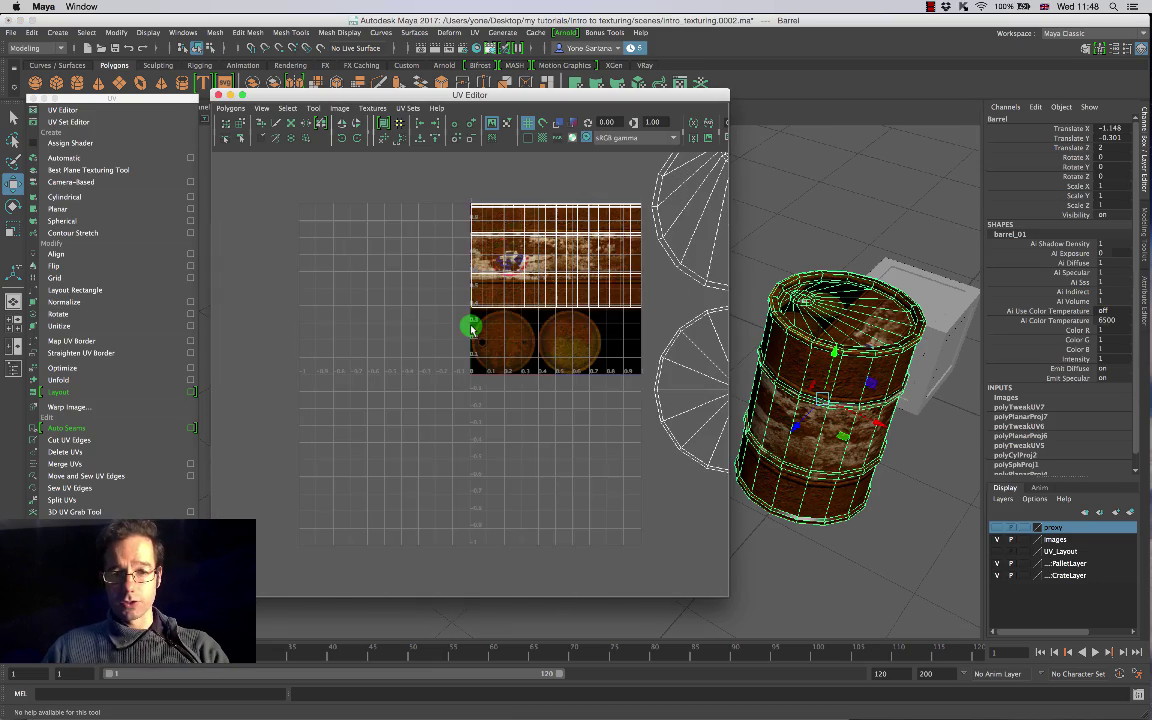
pyautogui.scroll(6, 449, 393)
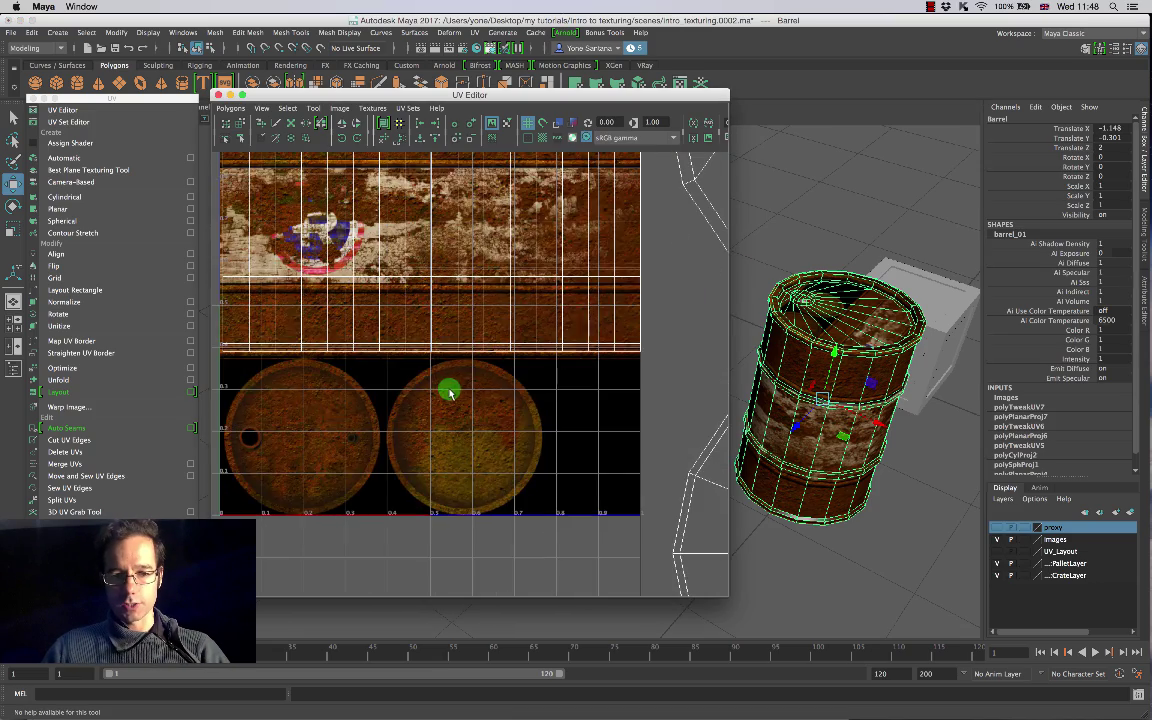
pyautogui.scroll(-3, 449, 393)
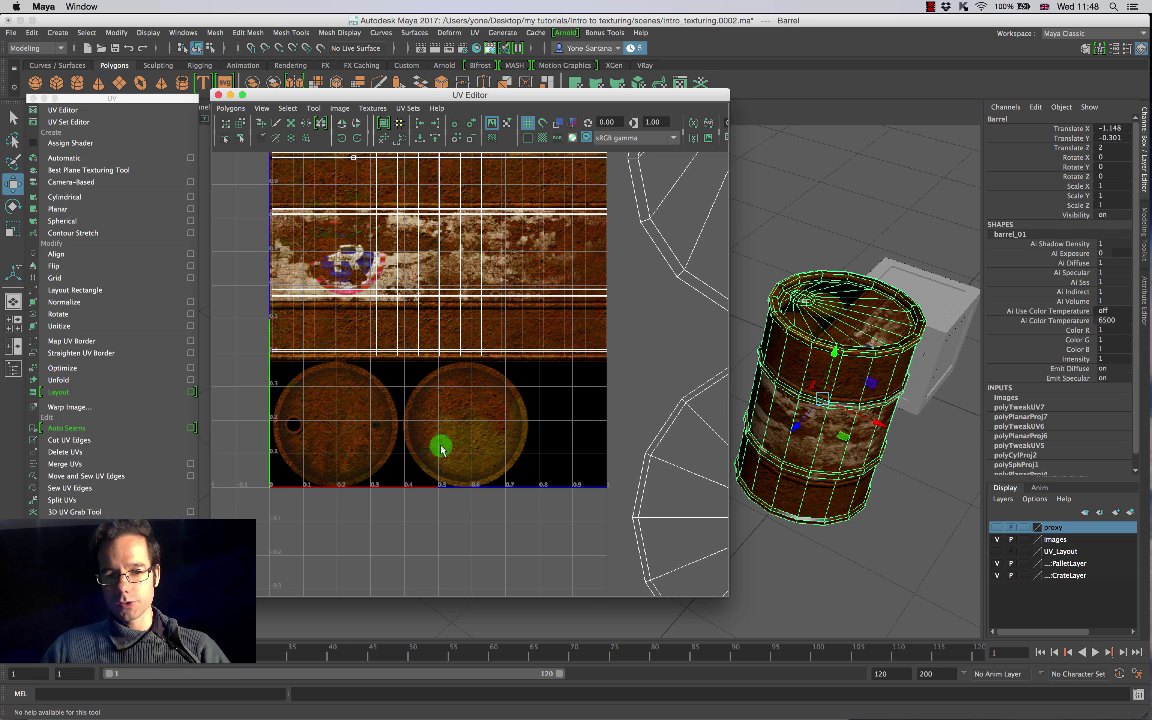
pyautogui.scroll(-2, 469, 412)
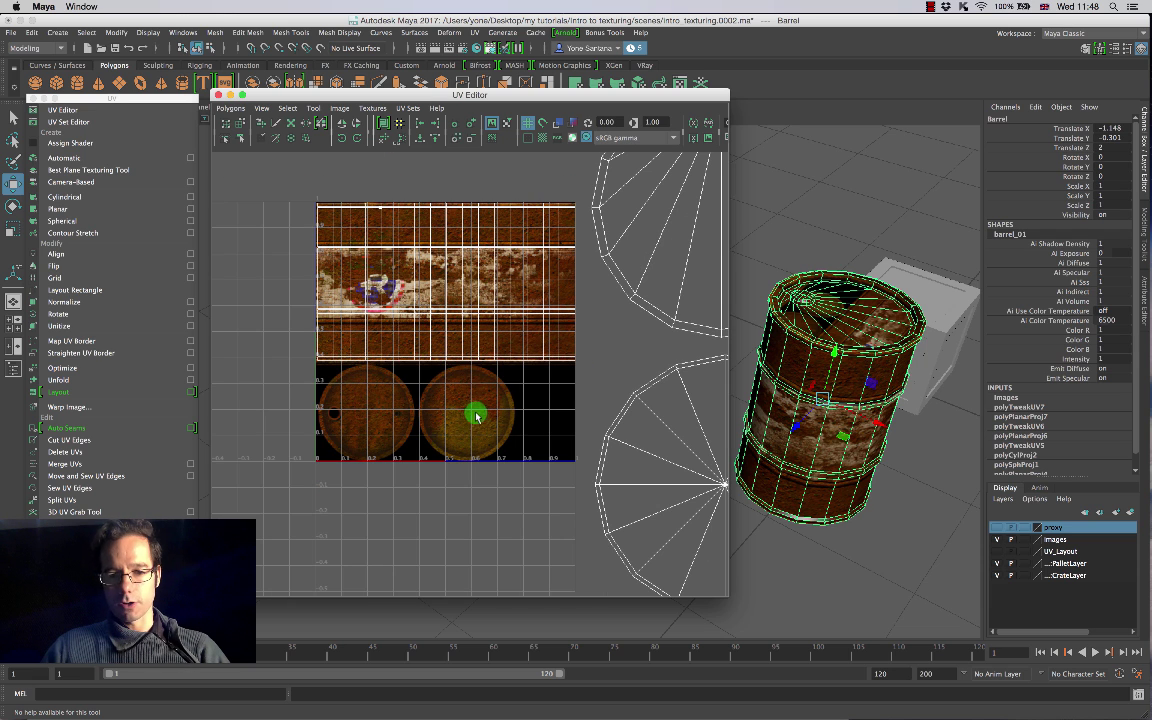
pyautogui.keyDown('alt'); pyautogui.moveTo(586, 387); pyautogui.dragTo(553, 371, button='middle'); pyautogui.keyUp('alt')
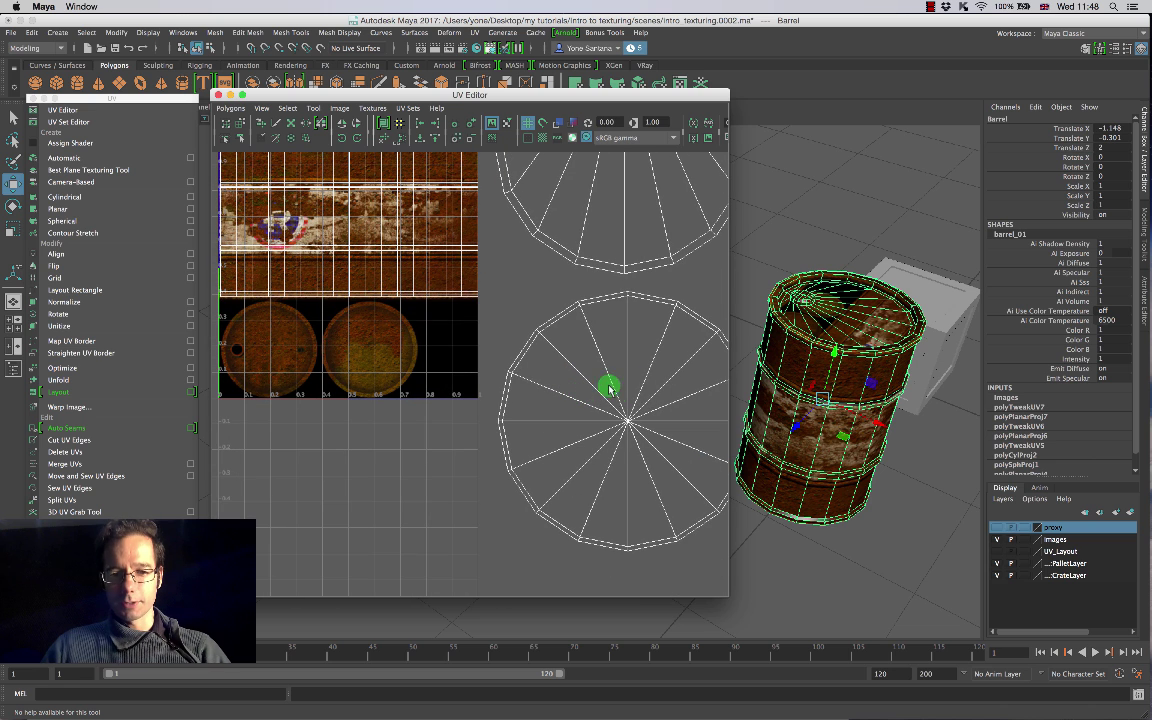
pyautogui.rightClick(631, 414)
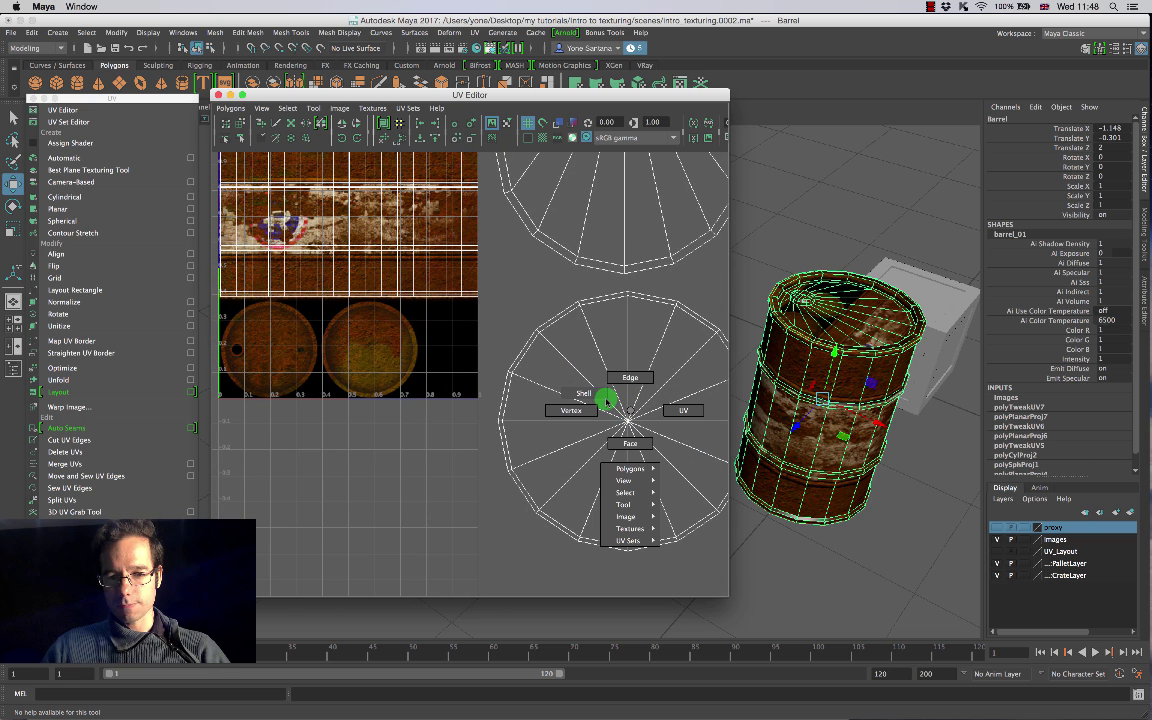
pyautogui.click(586, 396)
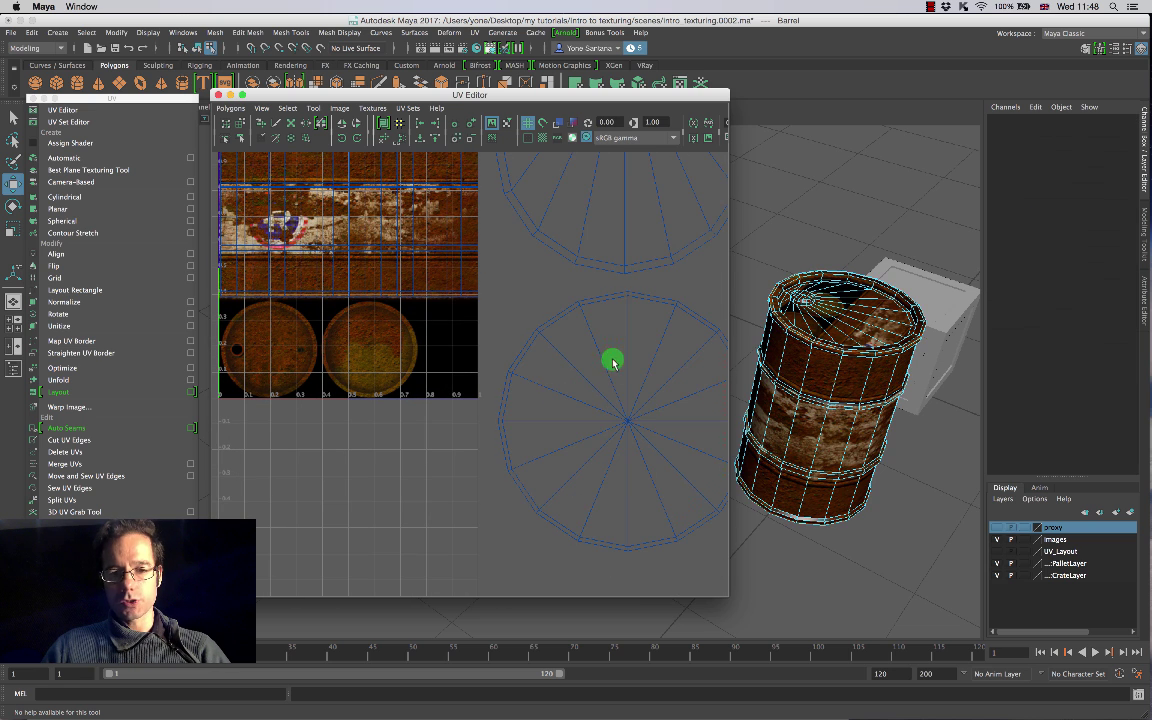
pyautogui.click(648, 390)
pyautogui.moveTo(629, 421); pyautogui.dragTo(371, 350)
# Step: Scale the bottom shell down uniformly until its outline fits the rim of the plain drum end
pyautogui.scroll(4, 372, 349)
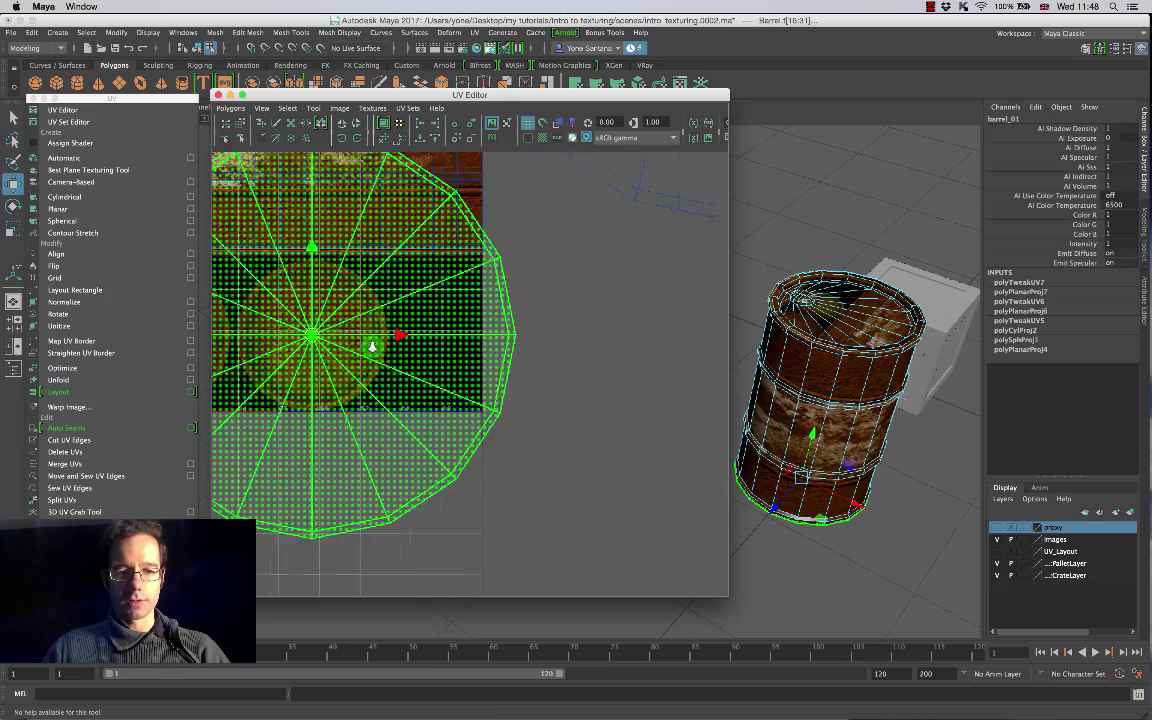
pyautogui.keyDown('alt'); pyautogui.moveTo(305, 332); pyautogui.dragTo(501, 389, button='middle'); pyautogui.keyUp('alt')
pyautogui.scroll(3, 526, 388)
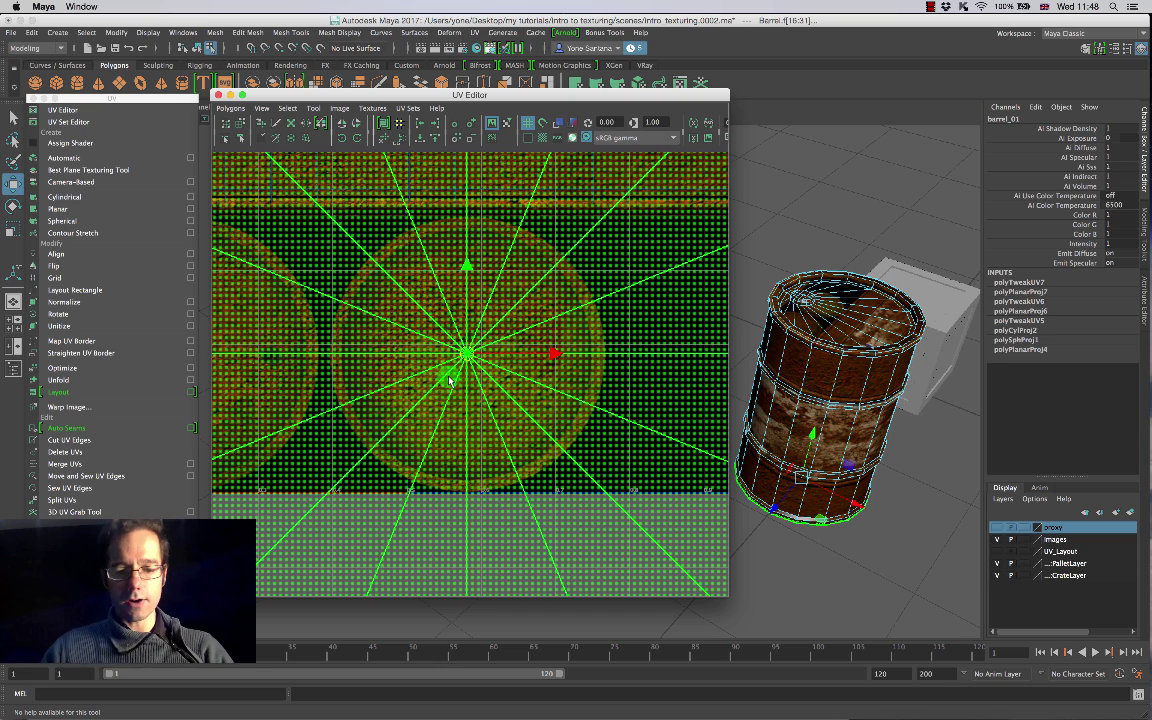
pyautogui.press('r')
pyautogui.moveTo(470, 355); pyautogui.dragTo(417, 364)
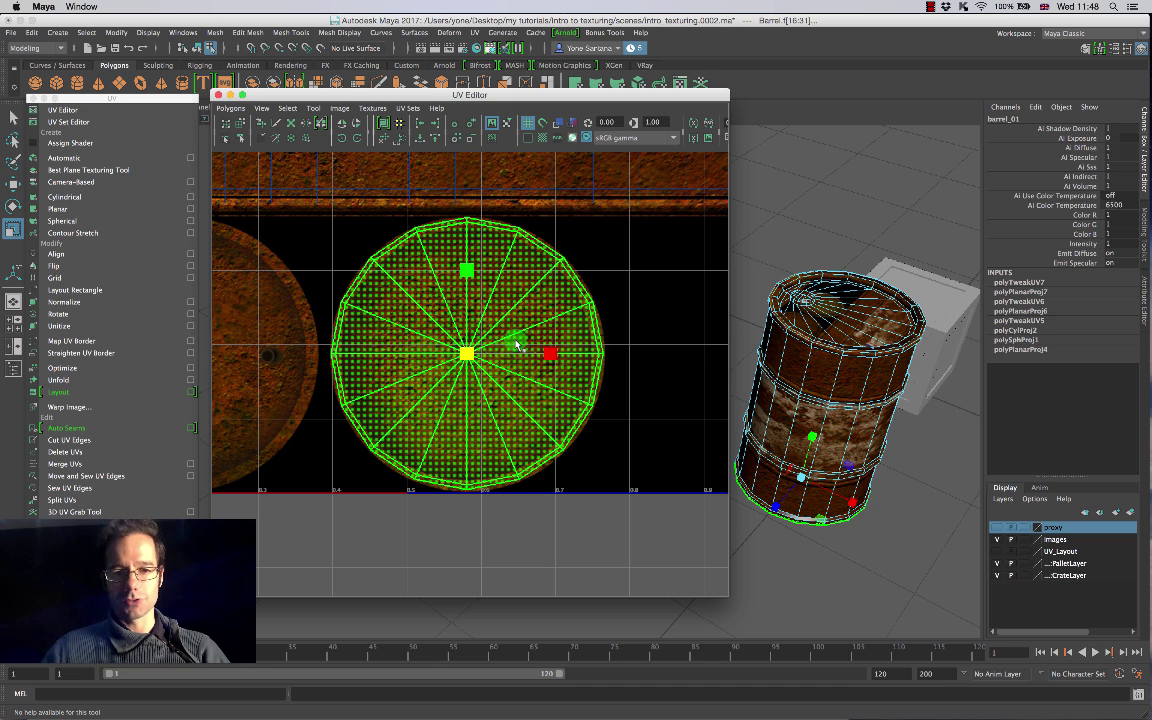
# Step: Examine the bottom shell's fit on the texture and on the barrel's underside, and deselect it
pyautogui.scroll(-6, 529, 372)
pyautogui.keyDown('alt'); pyautogui.moveTo(497, 379); pyautogui.dragTo(545, 386, button='middle'); pyautogui.keyUp('alt')
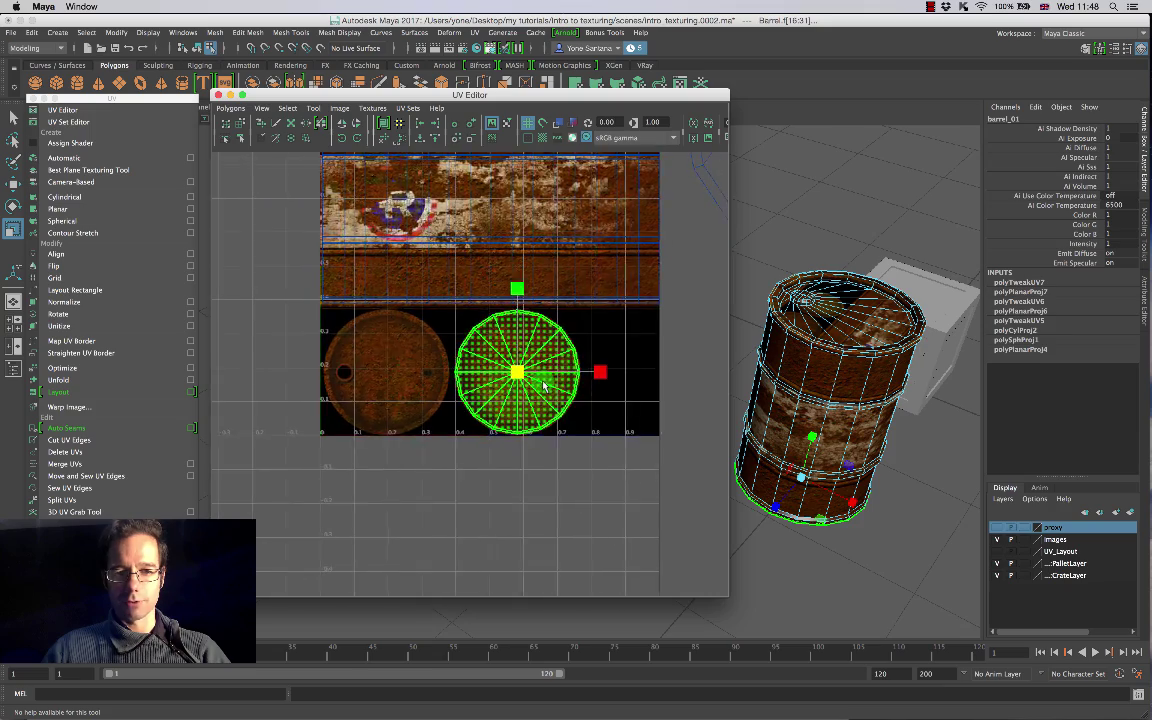
pyautogui.scroll(4, 546, 387)
pyautogui.scroll(2, 546, 387)
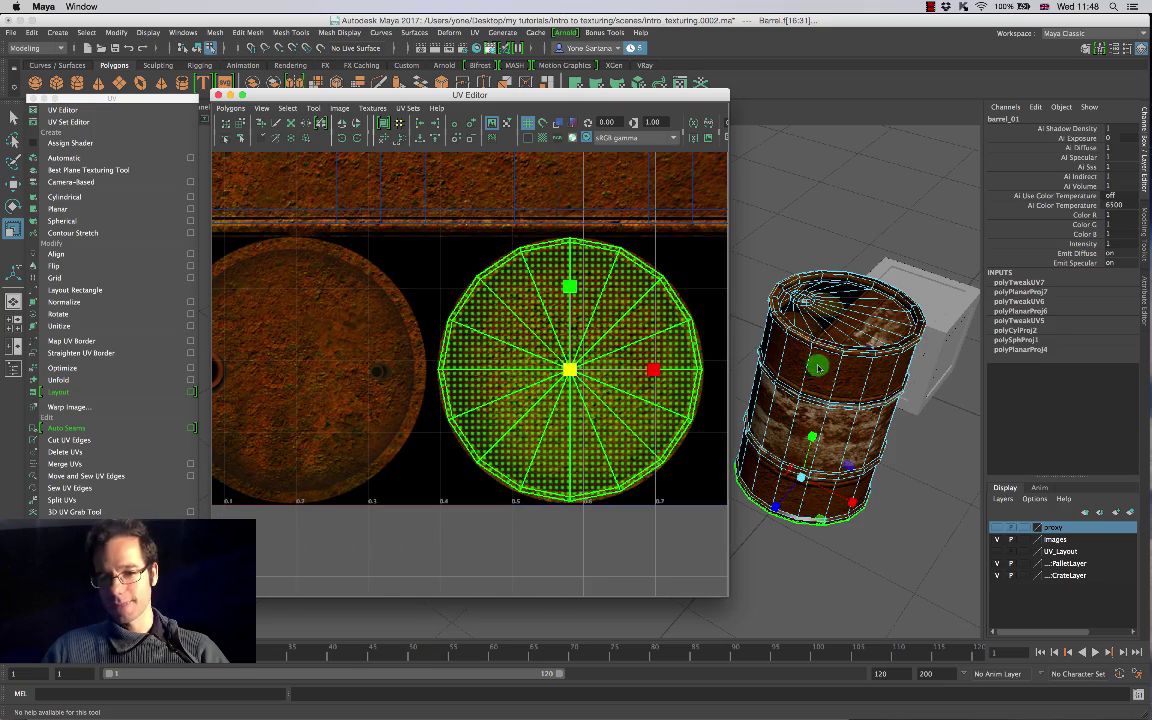
pyautogui.keyDown('alt'); pyautogui.moveTo(846, 552); pyautogui.dragTo(846, 456); pyautogui.keyUp('alt')
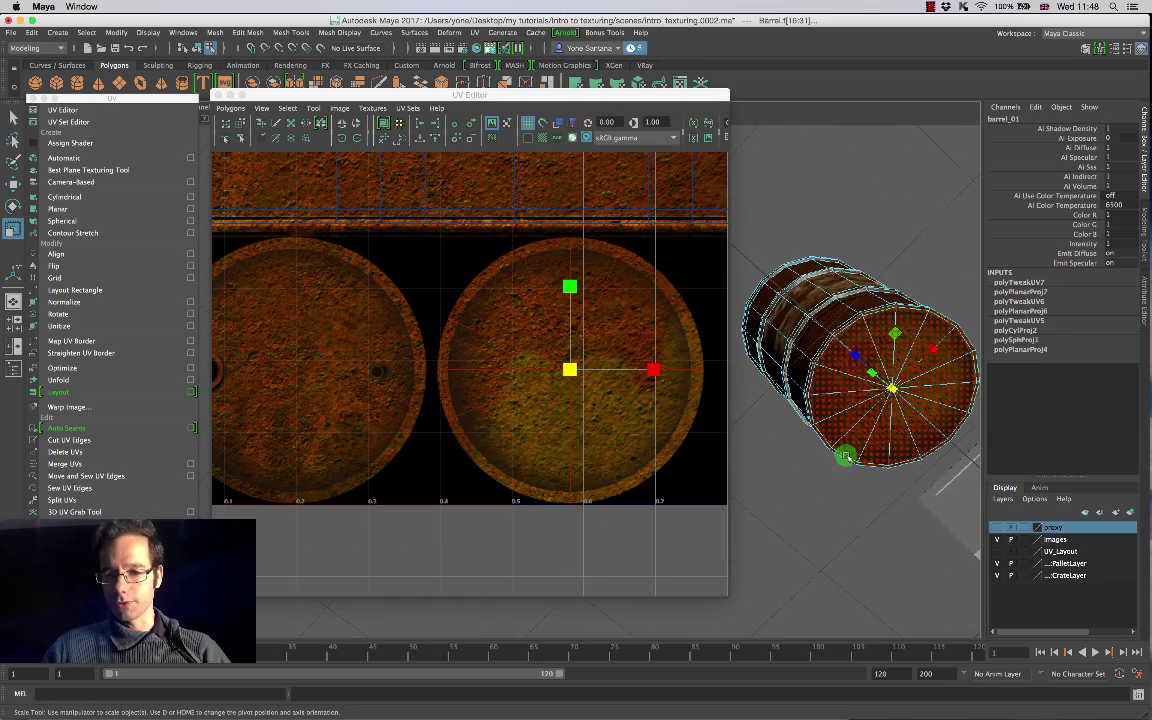
pyautogui.click(874, 514)
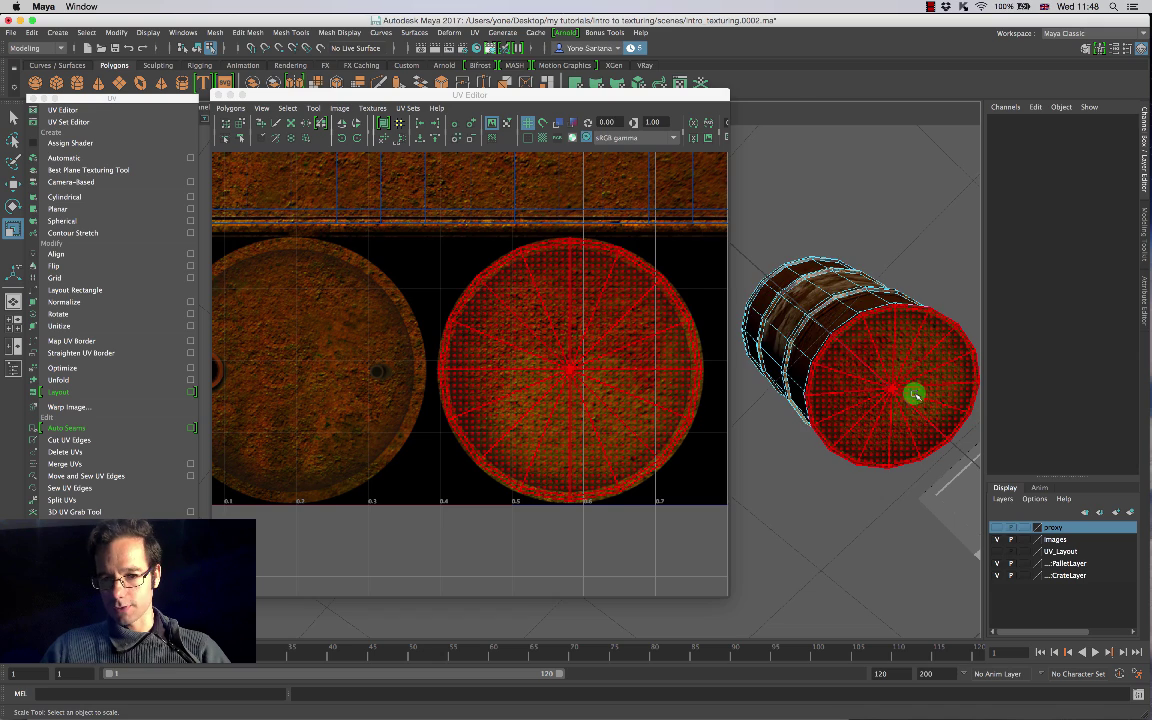
pyautogui.keyDown('alt'); pyautogui.moveTo(638, 375); pyautogui.dragTo(641, 398, button='middle'); pyautogui.keyUp('alt')
pyautogui.scroll(-5, 845, 347)
pyautogui.keyDown('alt'); pyautogui.moveTo(812, 348); pyautogui.dragTo(837, 348); pyautogui.keyUp('alt')
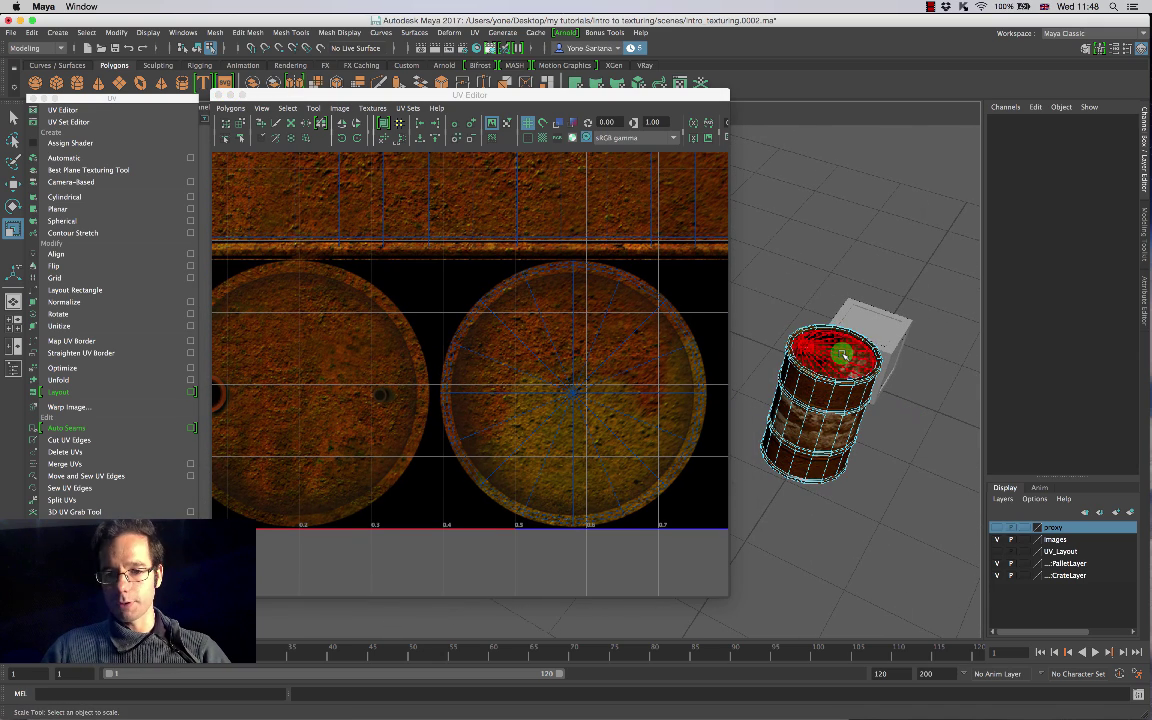
# Step: Select the lid's UV shell on the barrel and move it onto the drum end with the two holes
pyautogui.click(844, 354)
pyautogui.scroll(-6, 697, 370)
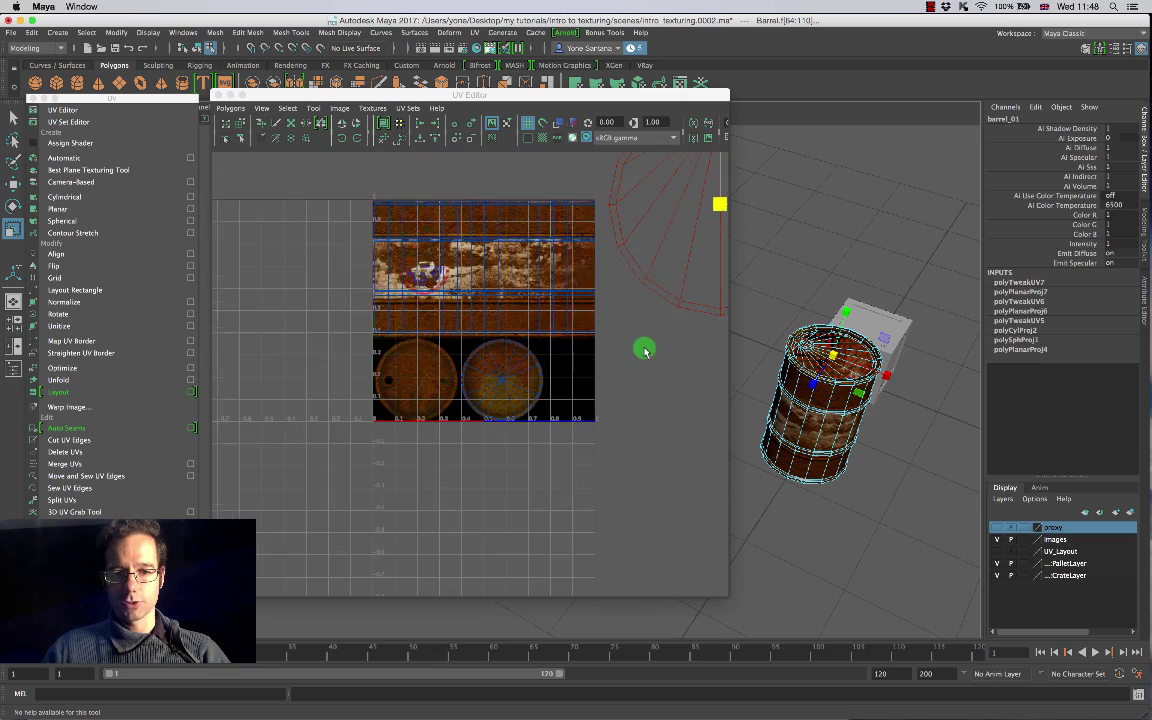
pyautogui.press('w')
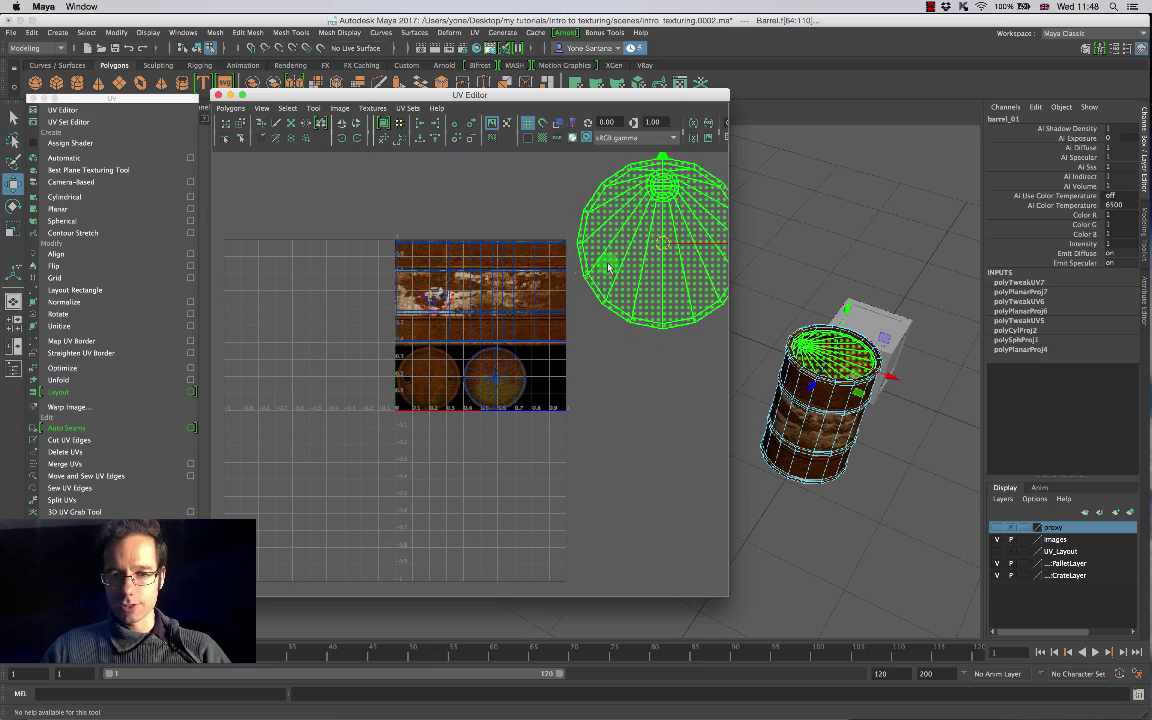
pyautogui.moveTo(660, 241); pyautogui.dragTo(430, 377)
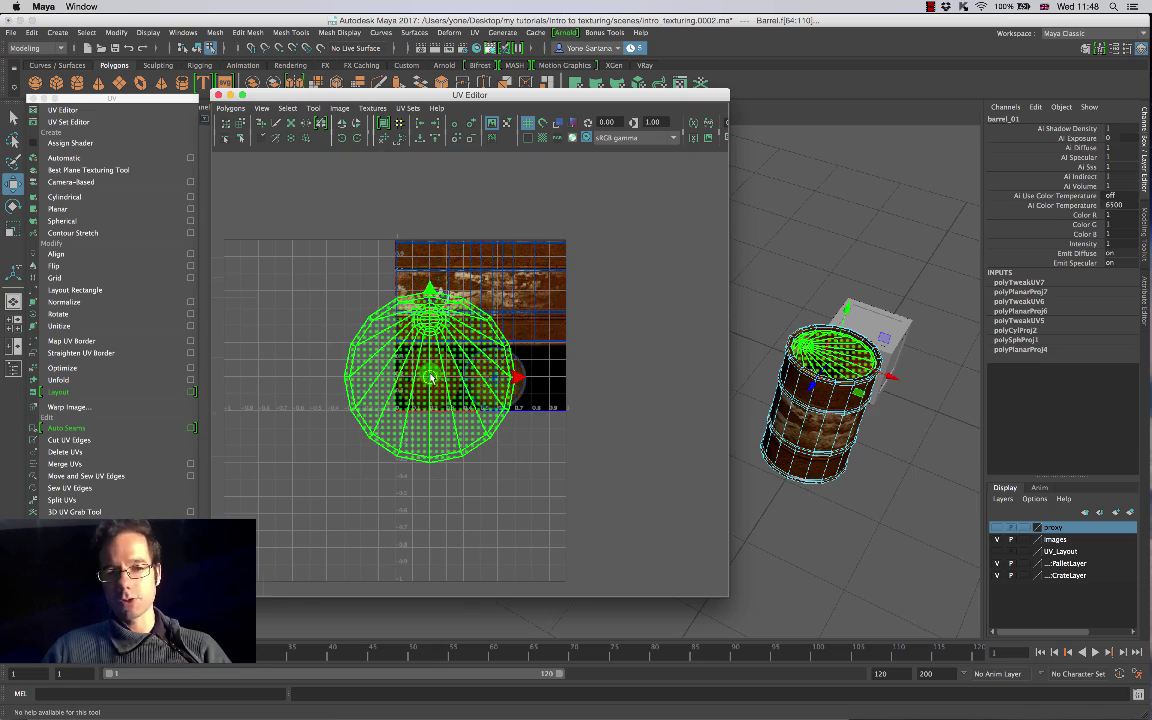
# Step: Scale the lid shell down uniformly to fit inside the drum end's rim, and nudge it to the circle's centre
pyautogui.scroll(5, 430, 377)
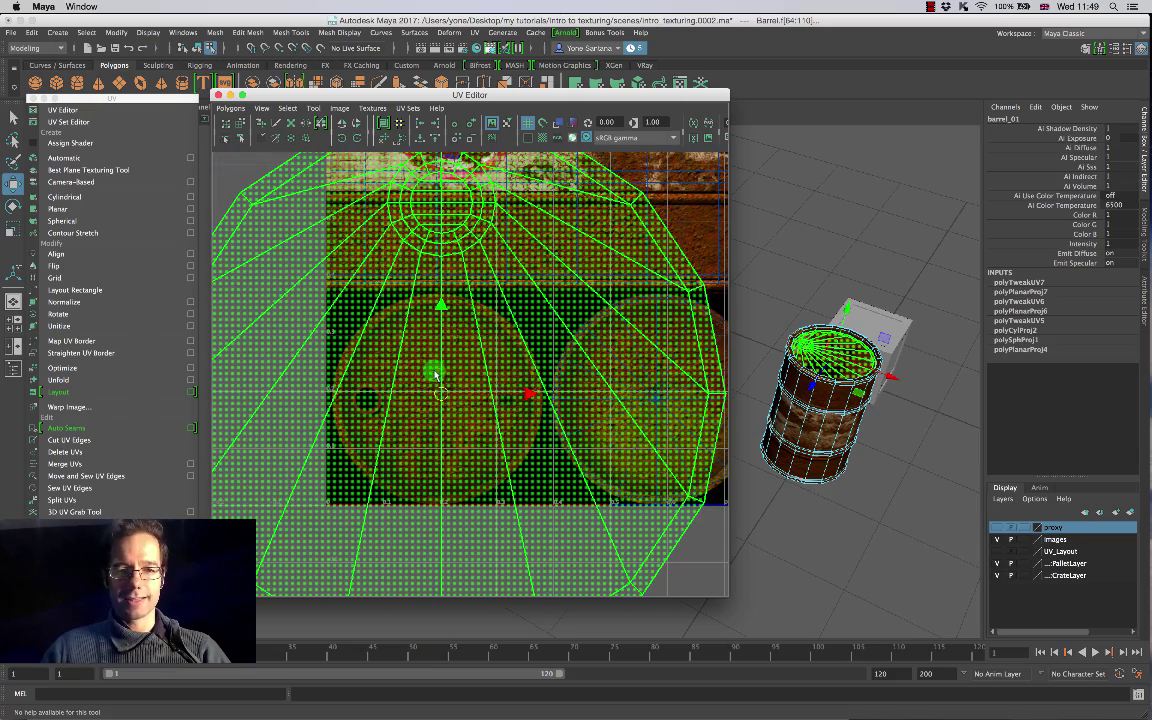
pyautogui.press('r')
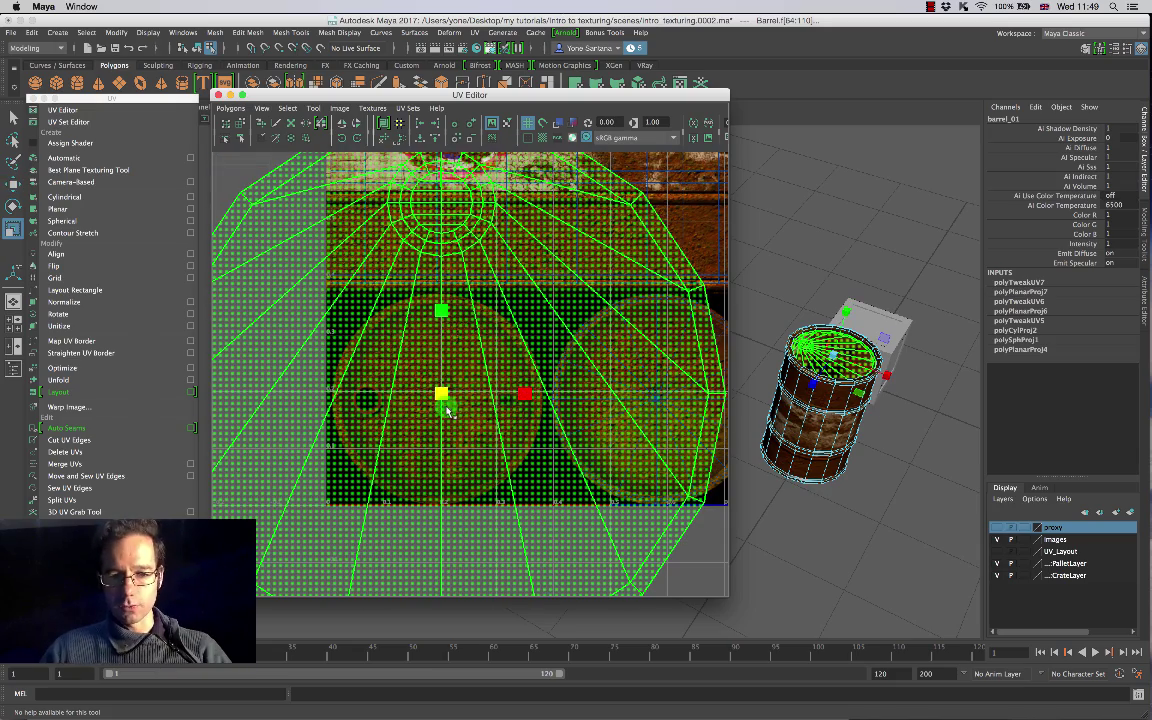
pyautogui.moveTo(441, 393); pyautogui.dragTo(390, 408)
pyautogui.scroll(3, 424, 409)
pyautogui.keyDown('alt'); pyautogui.moveTo(424, 409); pyautogui.dragTo(475, 366, button='middle'); pyautogui.keyUp('alt')
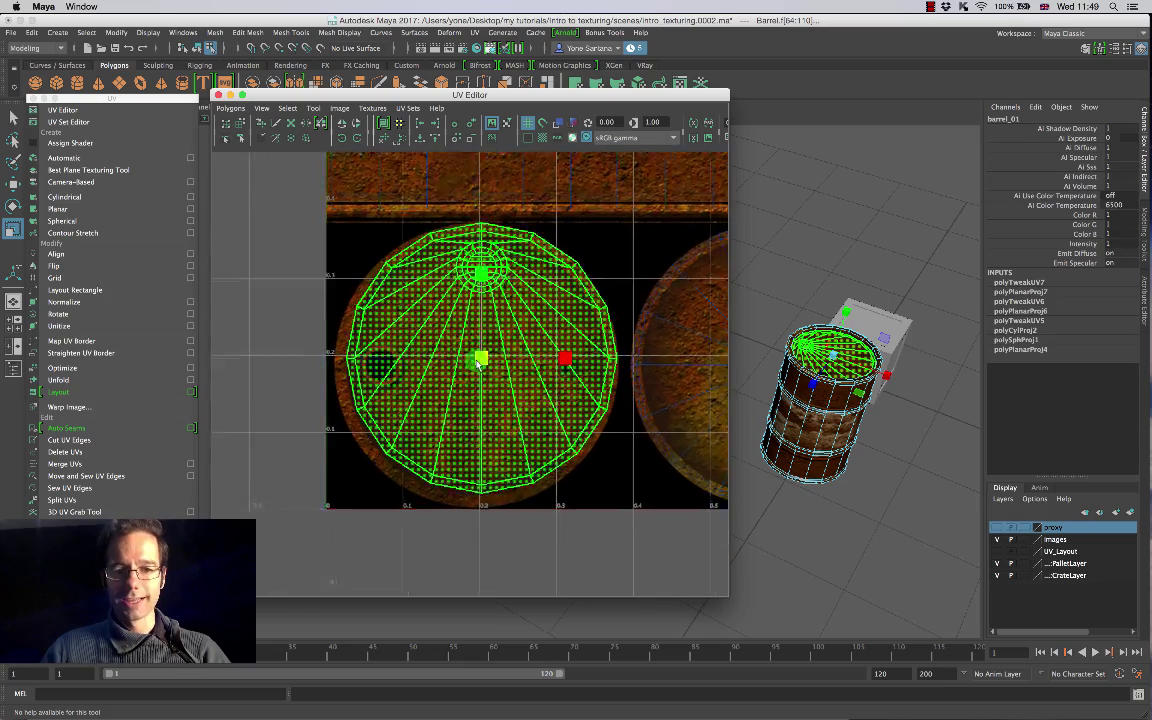
pyautogui.scroll(3, 475, 366)
pyautogui.press('w')
pyautogui.moveTo(487, 355); pyautogui.dragTo(481, 365)
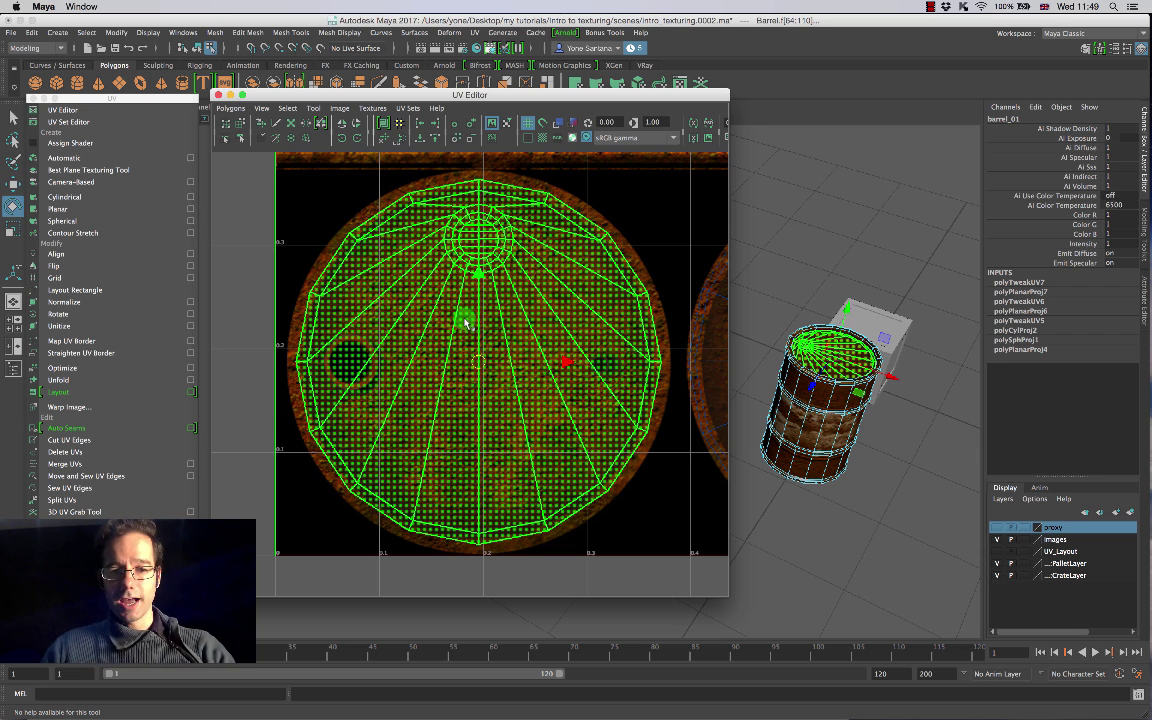
# Step: Rotate the lid shell counterclockwise in 45-degree steps until its cap sits over the large dark hole
pyautogui.press('e')
pyautogui.moveTo(525, 295); pyautogui.dragTo(472, 313)
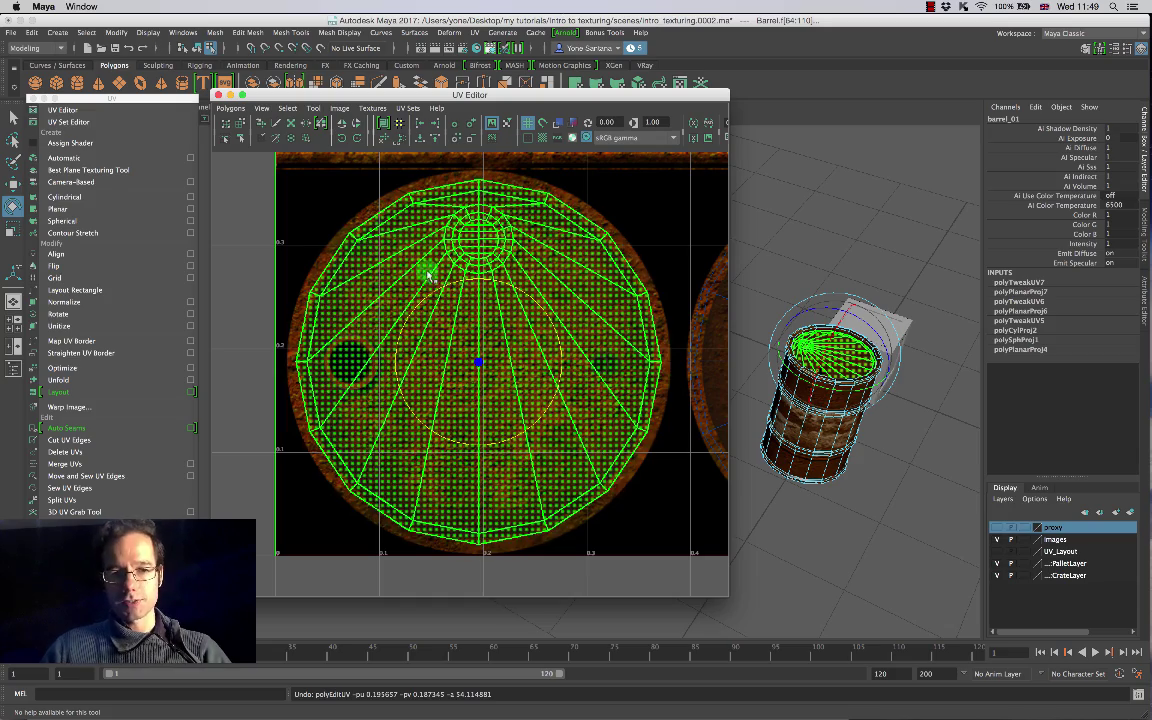
pyautogui.click(442, 230)
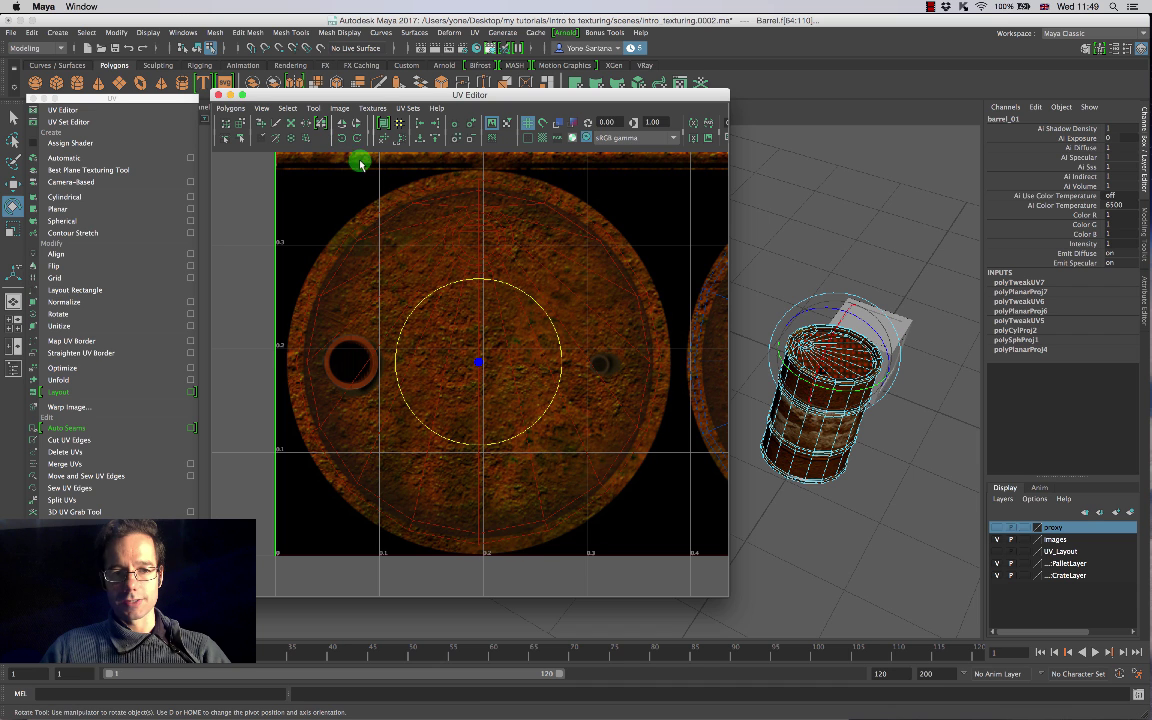
pyautogui.click(340, 138)
pyautogui.click(477, 369)
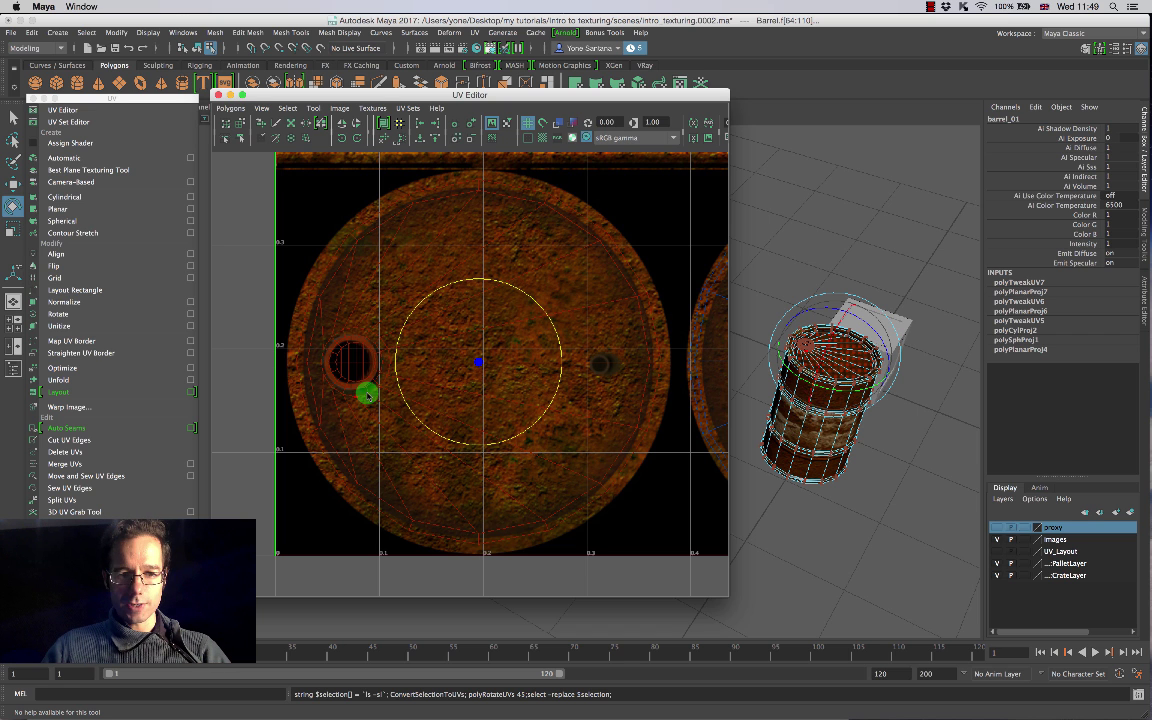
# Step: Examine the texture on the lid's cap and rim up close in the viewport
pyautogui.keyDown('alt'); pyautogui.moveTo(793, 363); pyautogui.dragTo(867, 373, button='right'); pyautogui.keyUp('alt')
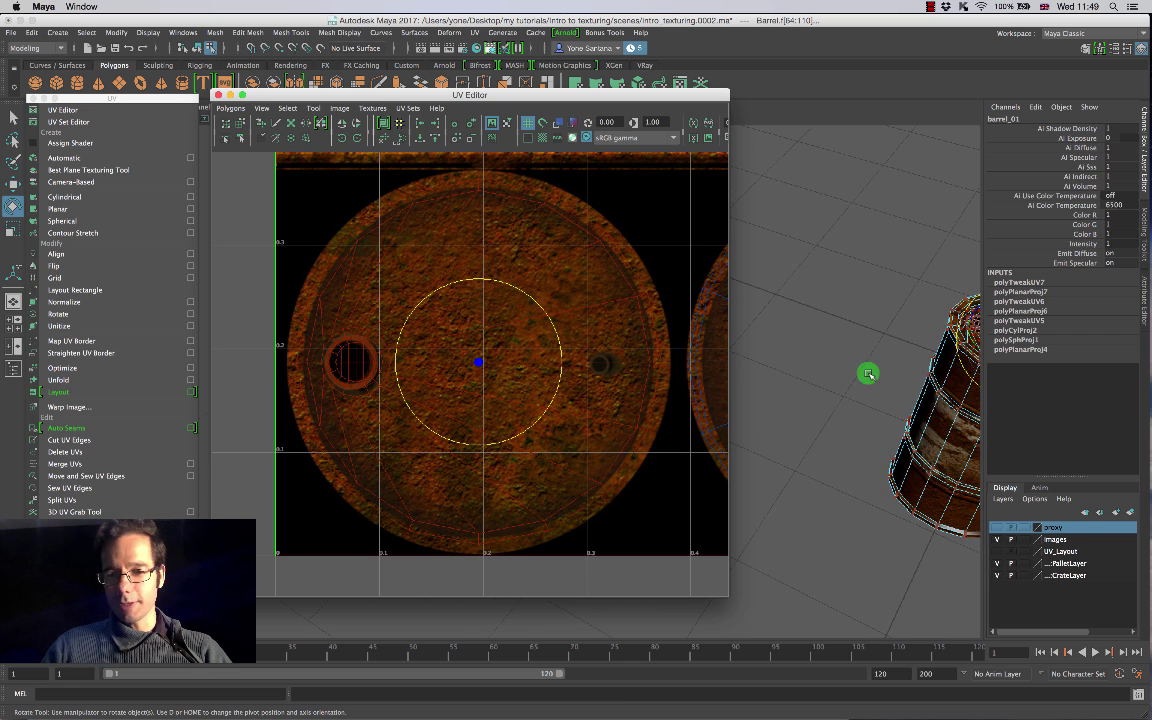
pyautogui.keyDown('alt'); pyautogui.moveTo(867, 373); pyautogui.dragTo(745, 436, button='middle'); pyautogui.keyUp('alt')
pyautogui.keyDown('alt'); pyautogui.moveTo(820, 436); pyautogui.dragTo(922, 438, button='right'); pyautogui.keyUp('alt')
pyautogui.keyDown('alt'); pyautogui.moveTo(861, 449); pyautogui.dragTo(708, 441, button='middle'); pyautogui.keyUp('alt')
pyautogui.keyDown('alt'); pyautogui.moveTo(845, 448); pyautogui.dragTo(936, 455, button='right'); pyautogui.keyUp('alt')
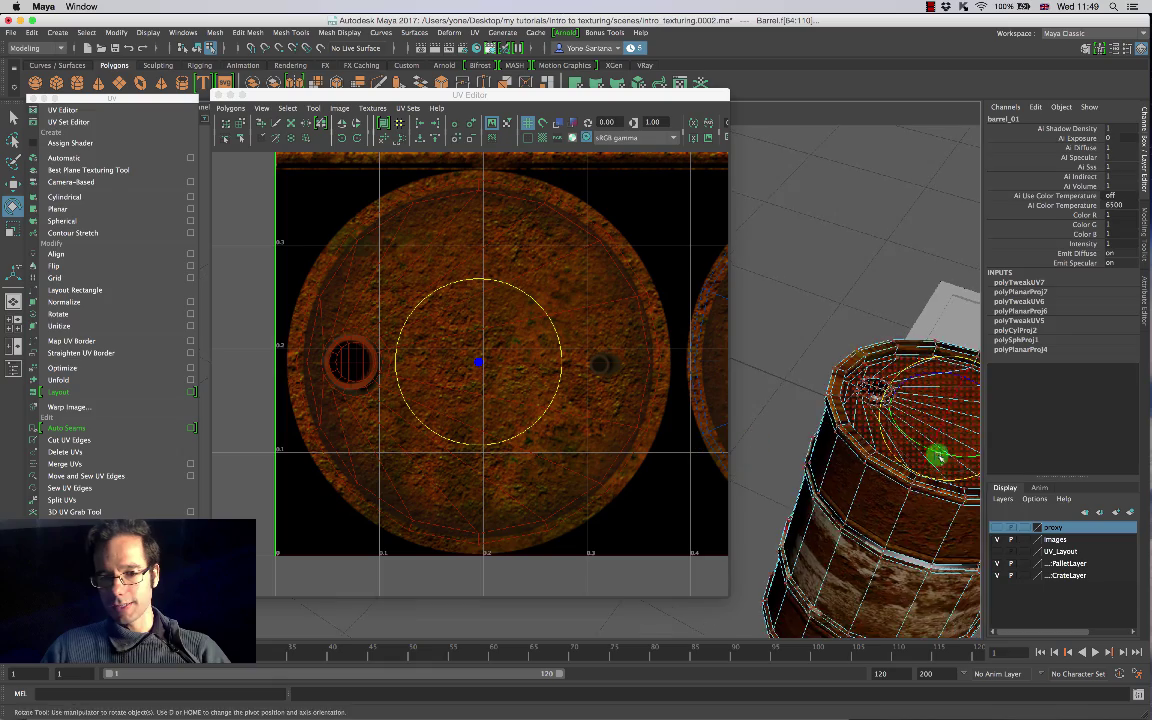
pyautogui.keyDown('alt'); pyautogui.moveTo(936, 455); pyautogui.dragTo(859, 463, button='middle'); pyautogui.keyUp('alt')
pyautogui.keyDown('alt'); pyautogui.moveTo(859, 463); pyautogui.dragTo(949, 460, button='right'); pyautogui.keyUp('alt')
pyautogui.keyDown('alt'); pyautogui.moveTo(949, 460); pyautogui.dragTo(801, 485, button='middle'); pyautogui.keyUp('alt')
pyautogui.keyDown('alt'); pyautogui.moveTo(801, 485); pyautogui.dragTo(882, 463, button='right'); pyautogui.keyUp('alt')
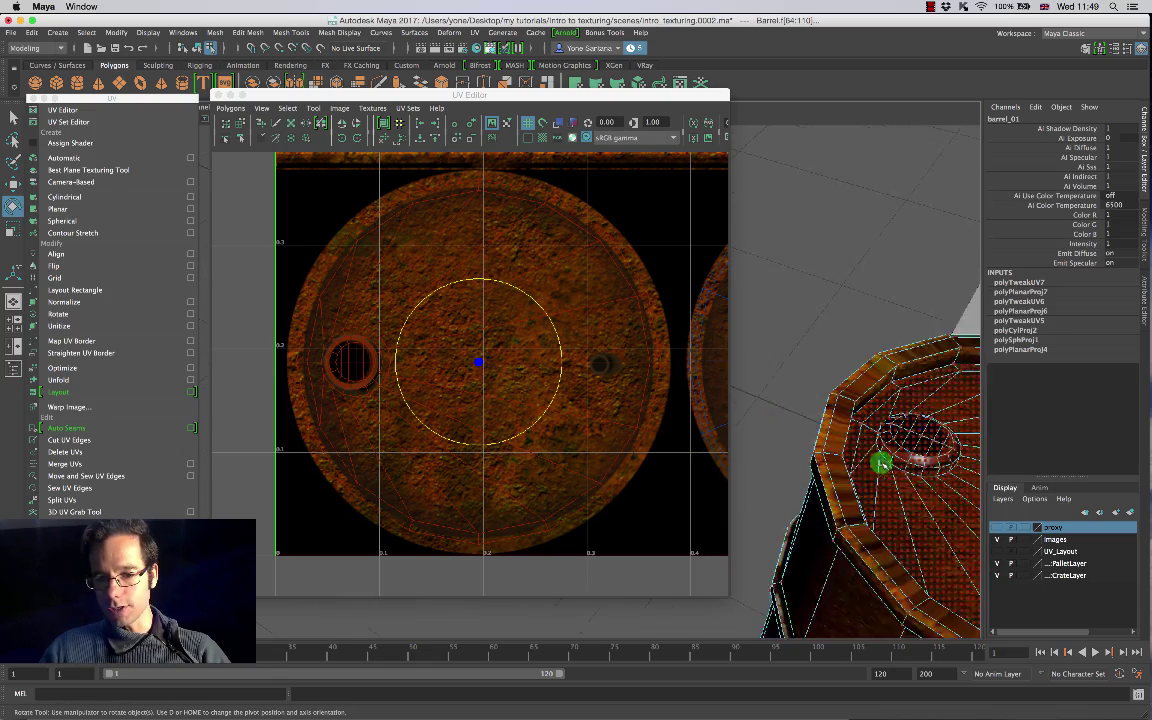
pyautogui.keyDown('alt'); pyautogui.moveTo(882, 463); pyautogui.dragTo(707, 445, button='middle'); pyautogui.keyUp('alt')
pyautogui.keyDown('alt'); pyautogui.moveTo(771, 450); pyautogui.dragTo(882, 458, button='right'); pyautogui.keyUp('alt')
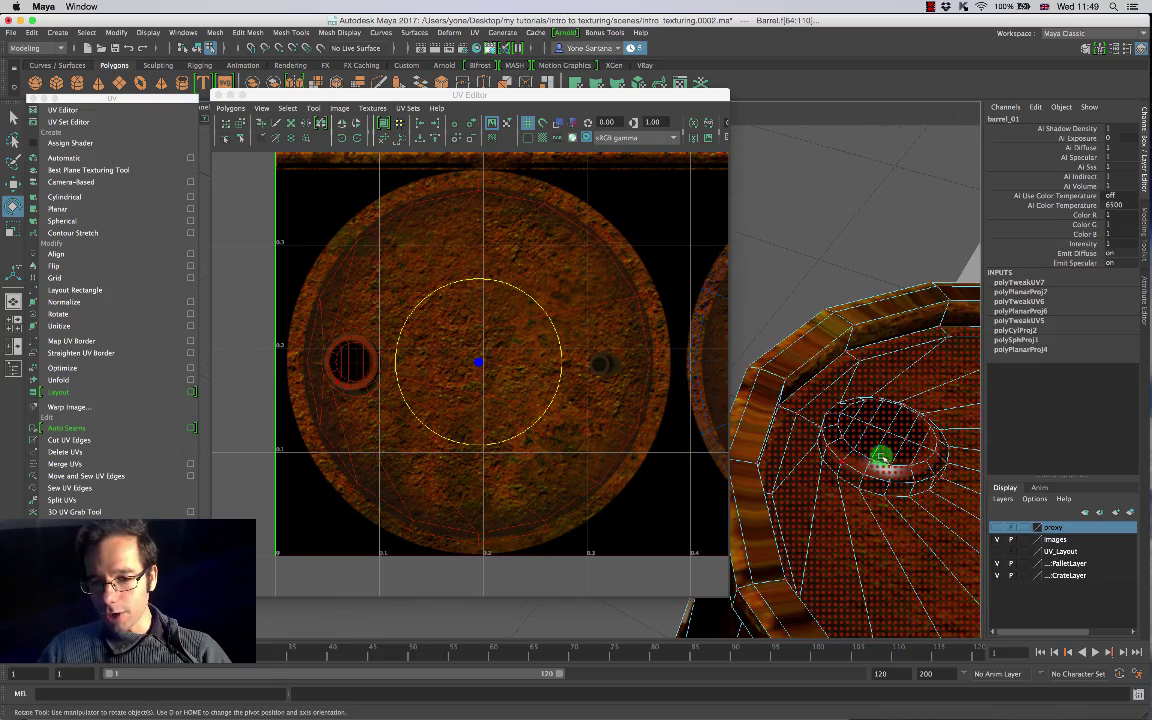
pyautogui.keyDown('alt'); pyautogui.moveTo(885, 458); pyautogui.dragTo(843, 462, button='middle'); pyautogui.keyUp('alt')
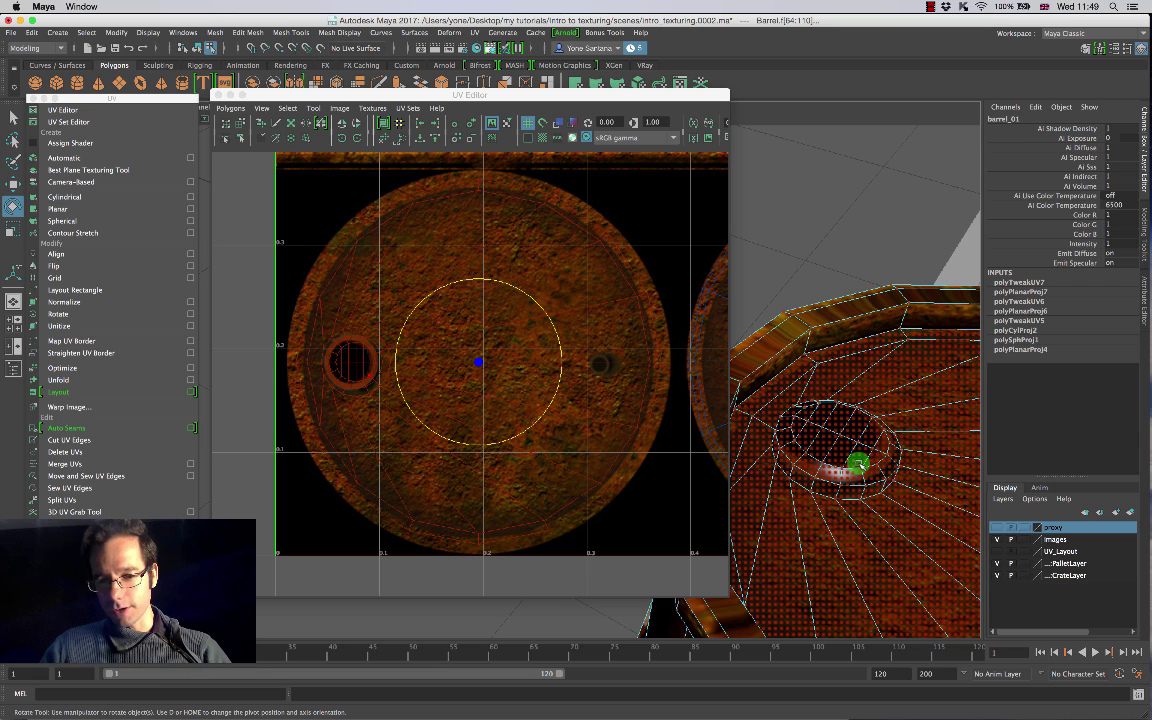
# Step: Return the barrel to object mode and move the UV Editor aside to uncover the lid in the viewport
pyautogui.moveTo(858, 463); pyautogui.dragTo(907, 347, button='right')
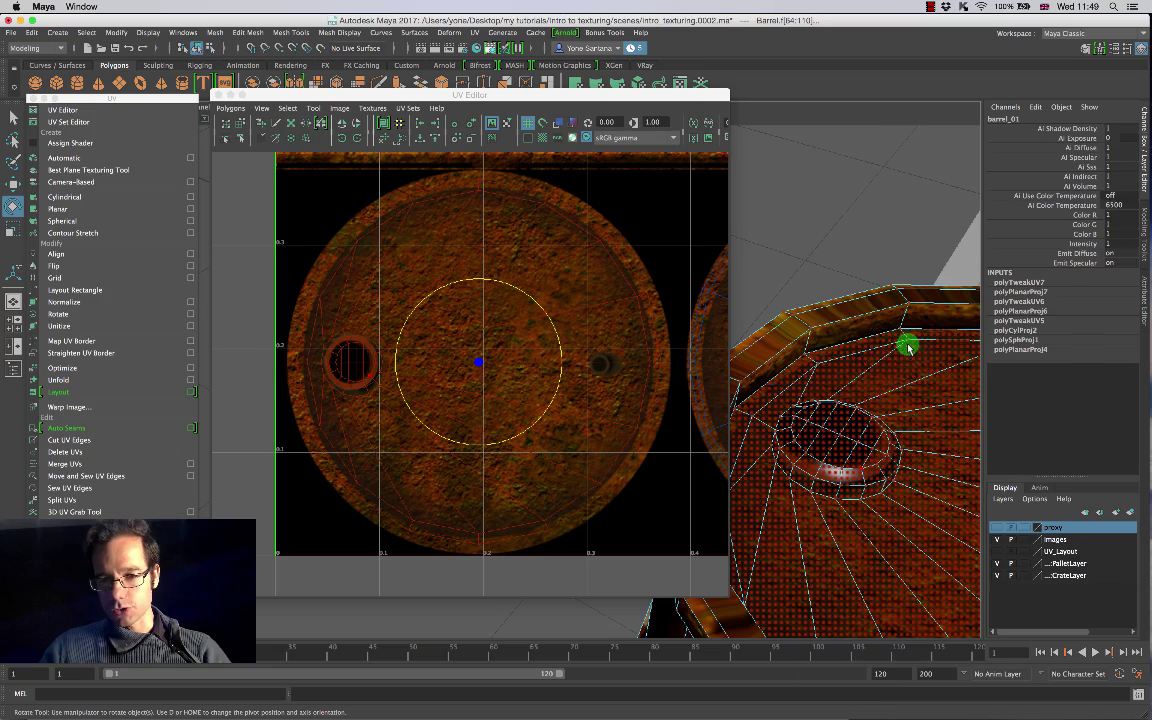
pyautogui.moveTo(642, 97); pyautogui.dragTo(450, 109)
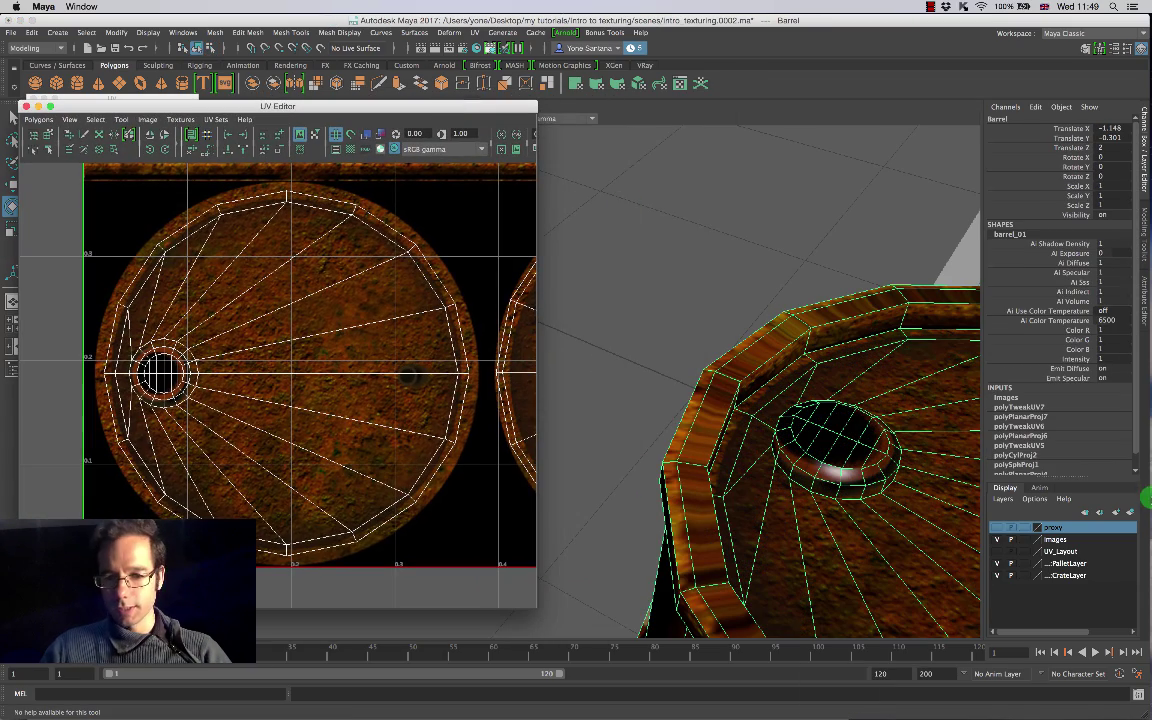
pyautogui.keyDown('alt'); pyautogui.moveTo(848, 481); pyautogui.dragTo(763, 376, button='middle'); pyautogui.keyUp('alt')
pyautogui.press('e')
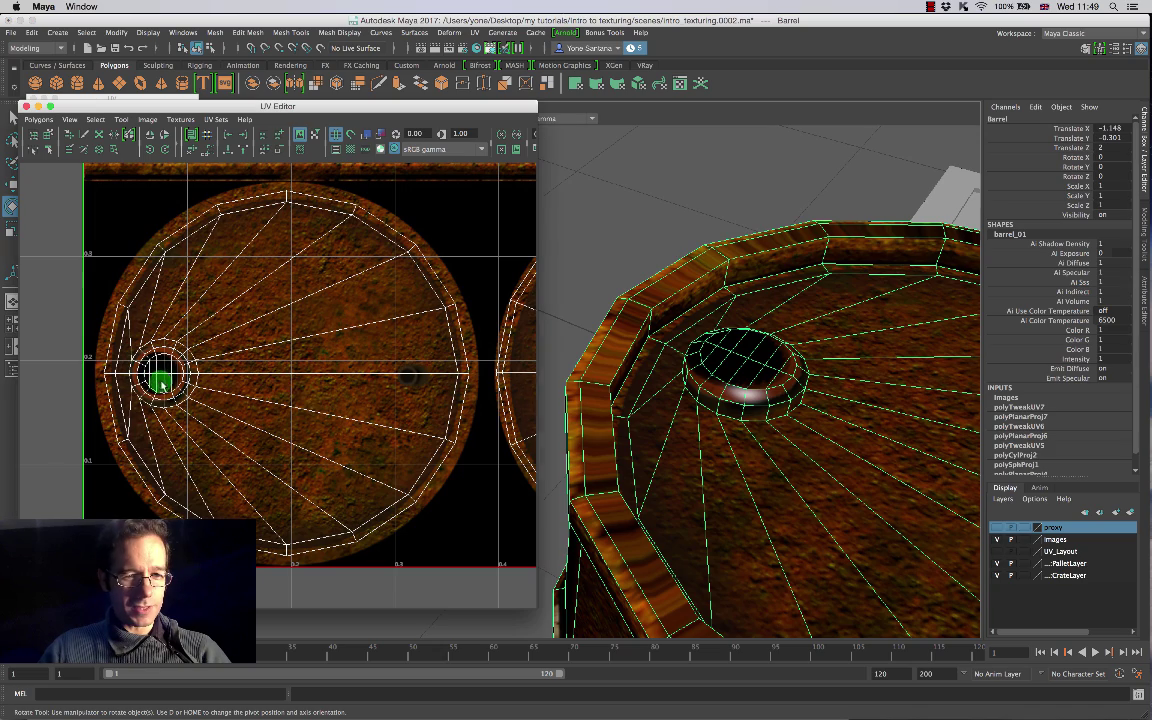
# Step: Select the faces of the lid's cap, covering its top, rim and sides, in the UV Editor
pyautogui.scroll(10, 253, 387)
pyautogui.keyDown('alt'); pyautogui.moveTo(159, 385); pyautogui.dragTo(304, 402, button='middle'); pyautogui.keyUp('alt')
pyautogui.scroll(3, 298, 322)
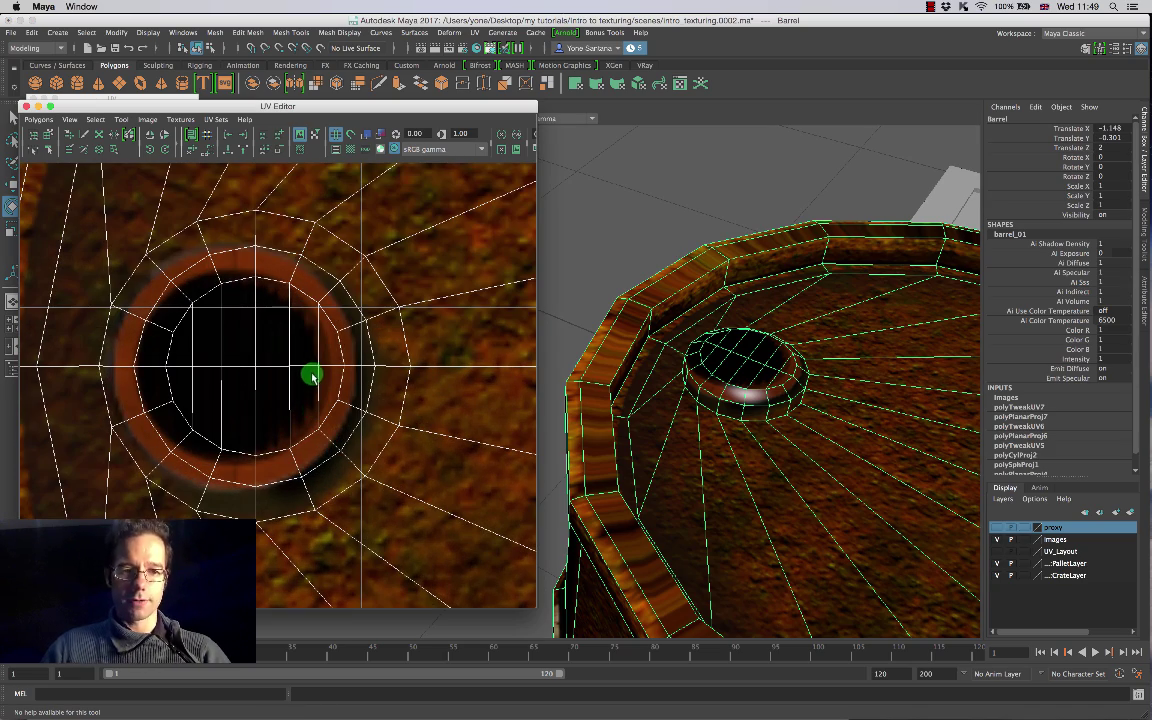
pyautogui.moveTo(276, 346); pyautogui.dragTo(288, 376, button='right')
pyautogui.click(270, 330)
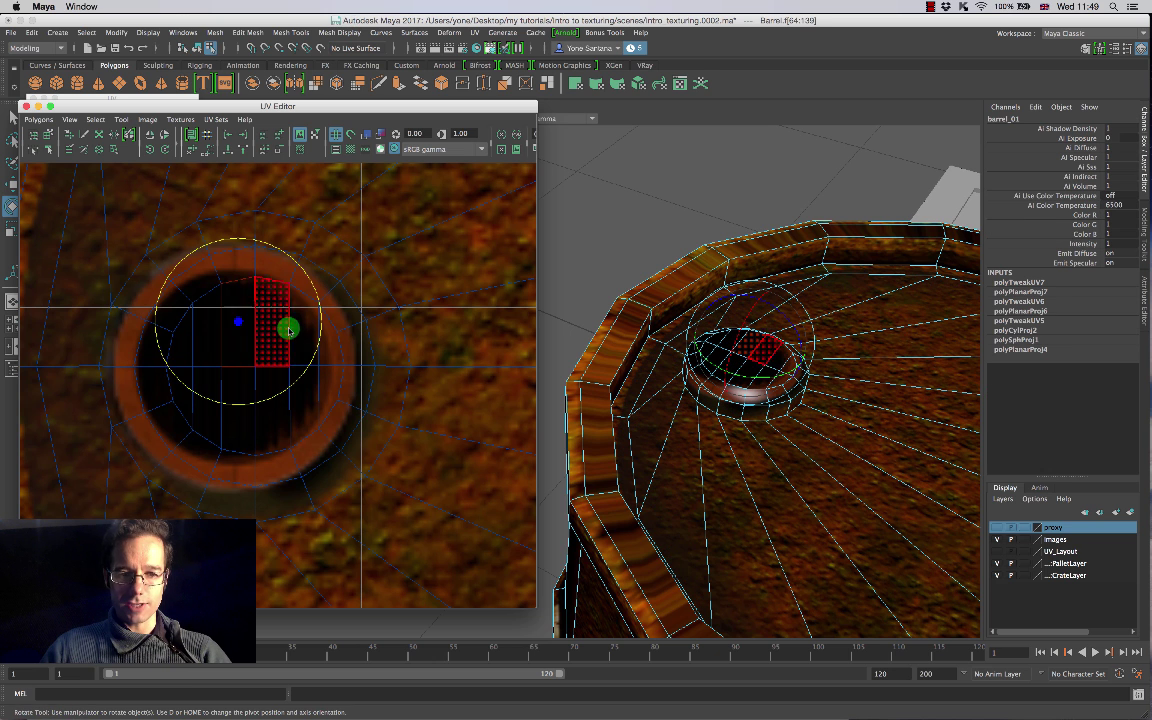
pyautogui.keyDown('shift'); pyautogui.click(270, 333); pyautogui.keyUp('shift')
pyautogui.keyDown('shift'); pyautogui.click(303, 339); pyautogui.keyUp('shift')
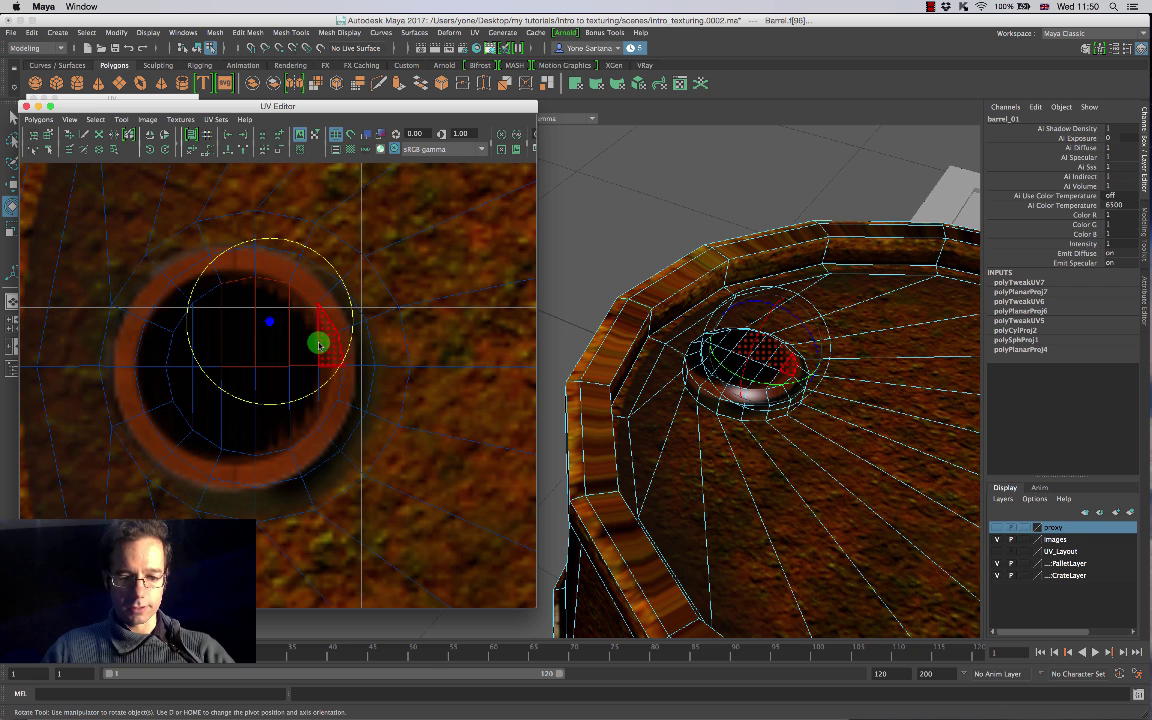
pyautogui.press('q')
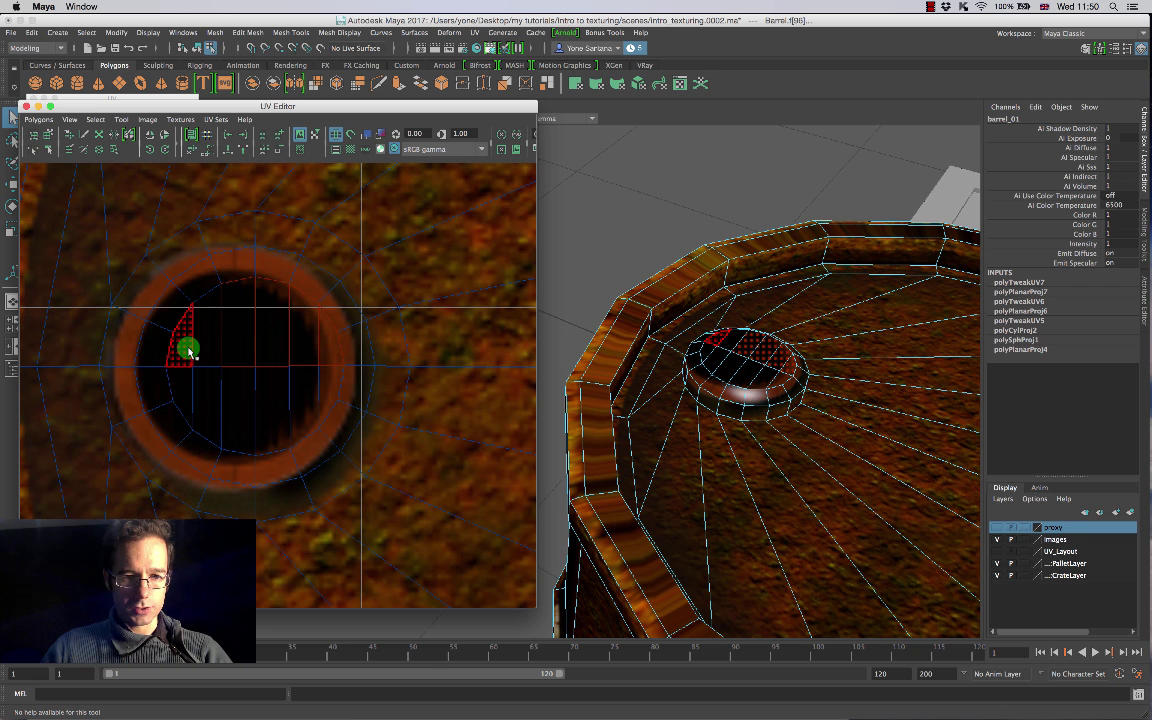
pyautogui.keyDown('shift'); pyautogui.click(188, 351); pyautogui.keyUp('shift')
pyautogui.keyDown('shift'); pyautogui.click(323, 397); pyautogui.keyUp('shift')
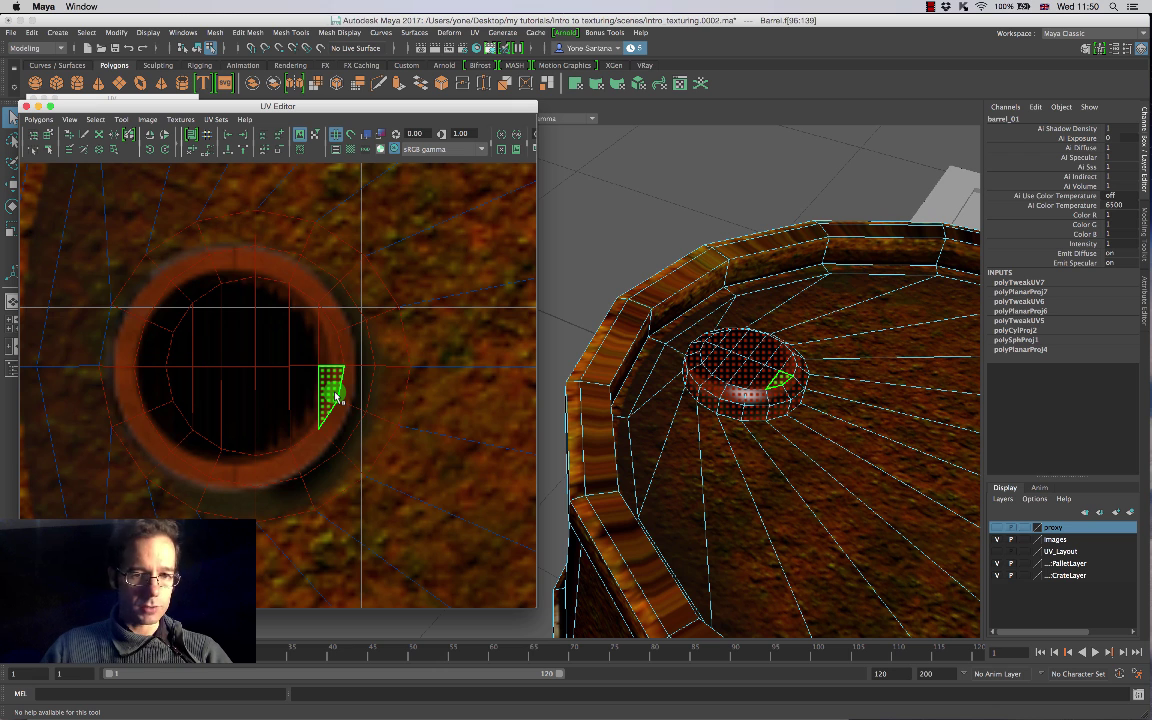
pyautogui.keyDown('shift'); pyautogui.click(298, 380); pyautogui.keyUp('shift')
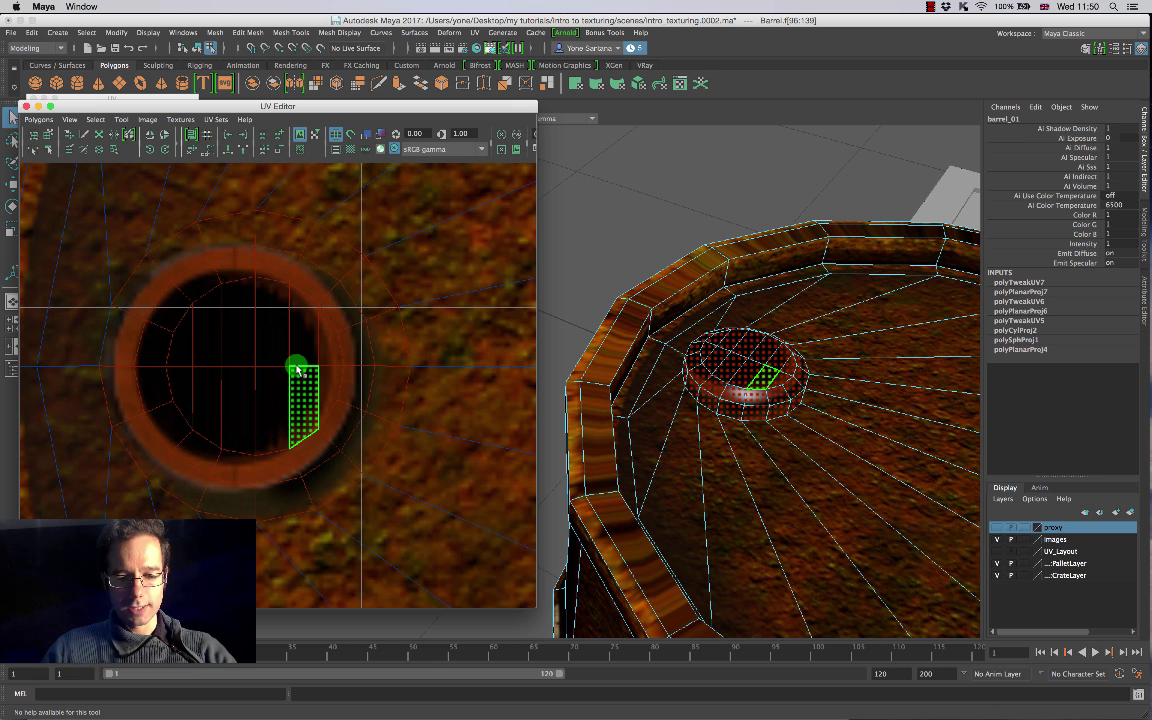
# Step: Try to scale the cap's UVs up uniformly by about 1.15, undo the scaling and clear the selection
pyautogui.press('w')
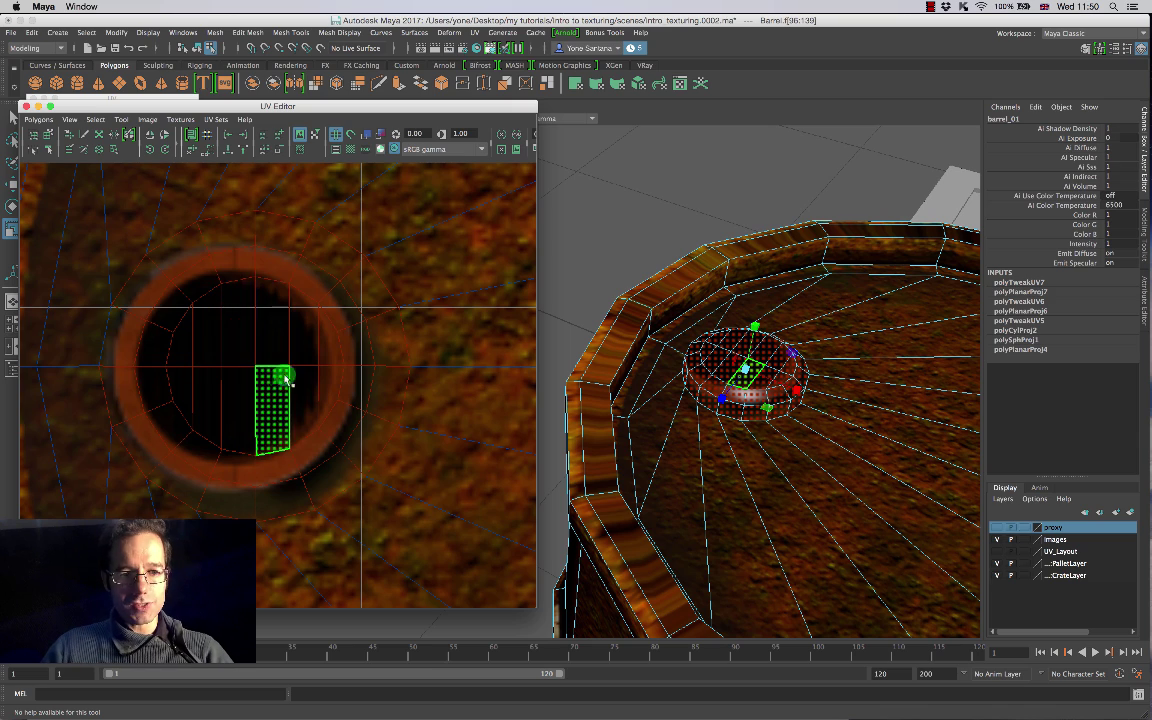
pyautogui.scroll(-1, 230, 304)
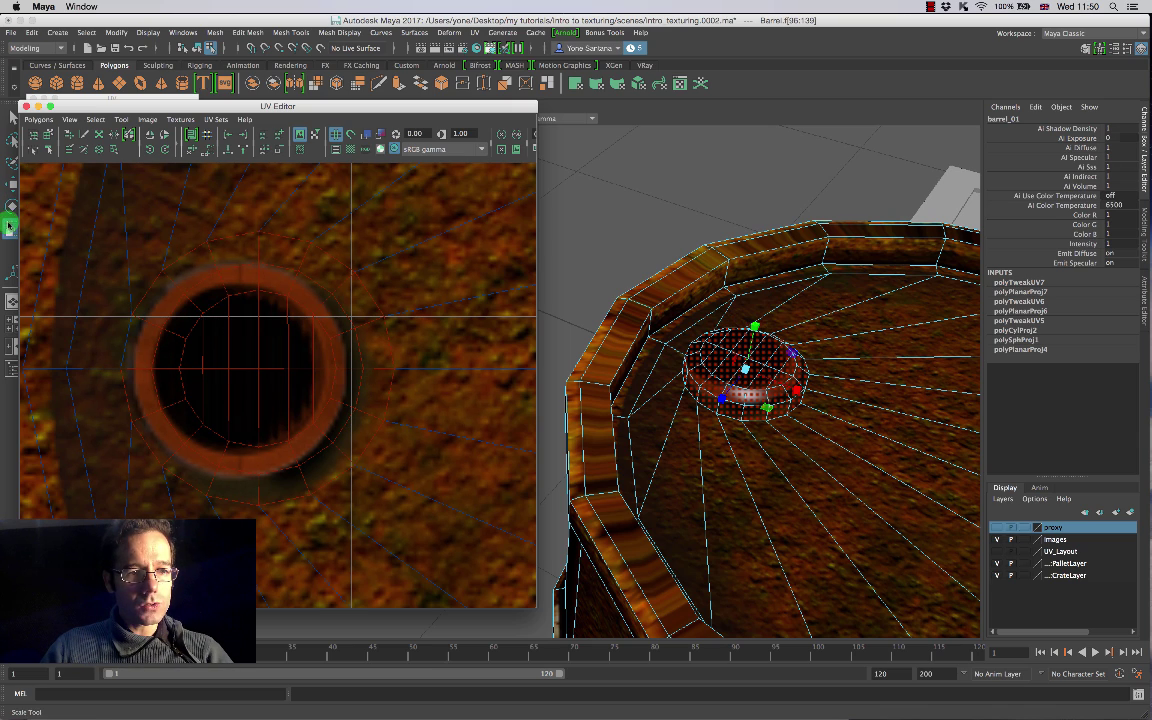
pyautogui.scroll(-8, 262, 365)
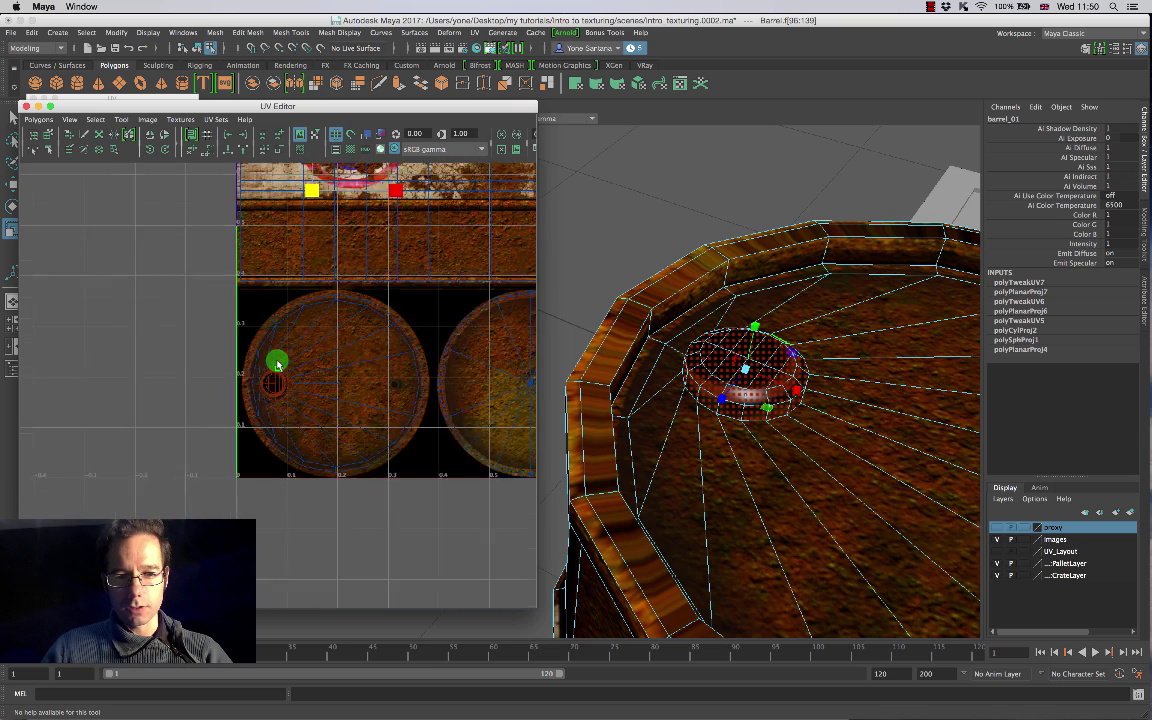
pyautogui.scroll(-5, 277, 364)
pyautogui.scroll(3, 278, 363)
pyautogui.moveTo(304, 226); pyautogui.dragTo(312, 231)
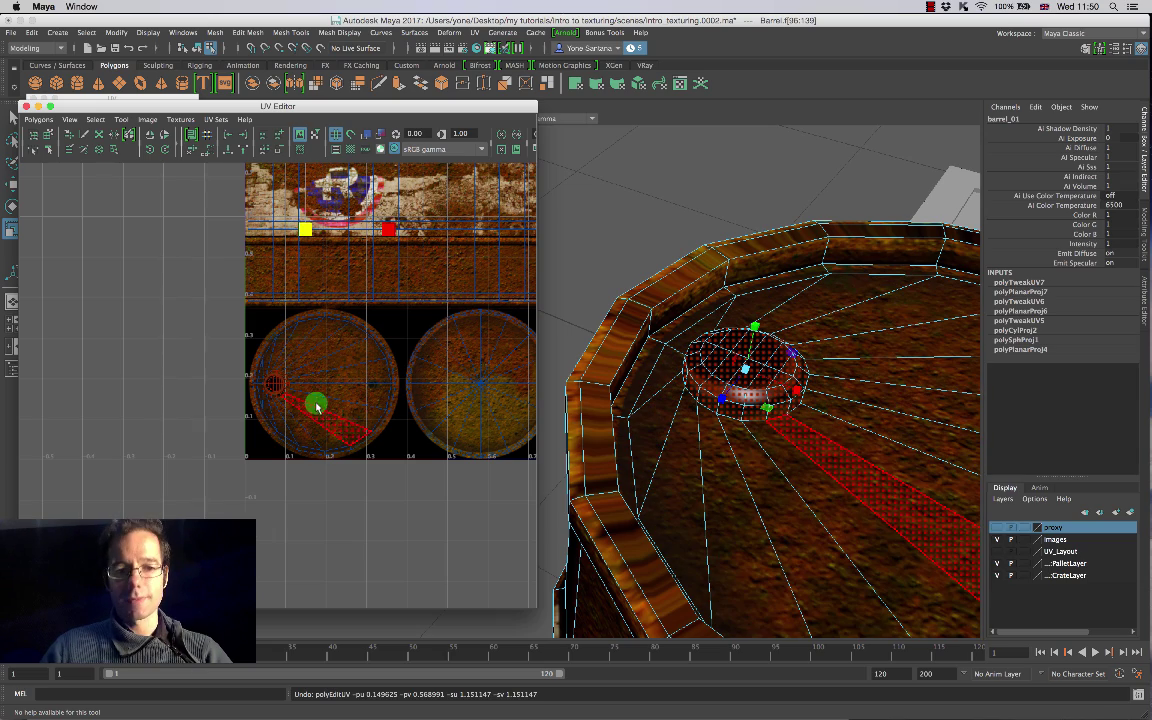
pyautogui.scroll(10, 314, 397)
pyautogui.moveTo(250, 364)
pyautogui.mouseDown()
pyautogui.moveTo(226, 352)
pyautogui.moveTo(233, 372)
pyautogui.mouseUp()
pyautogui.click(221, 374)
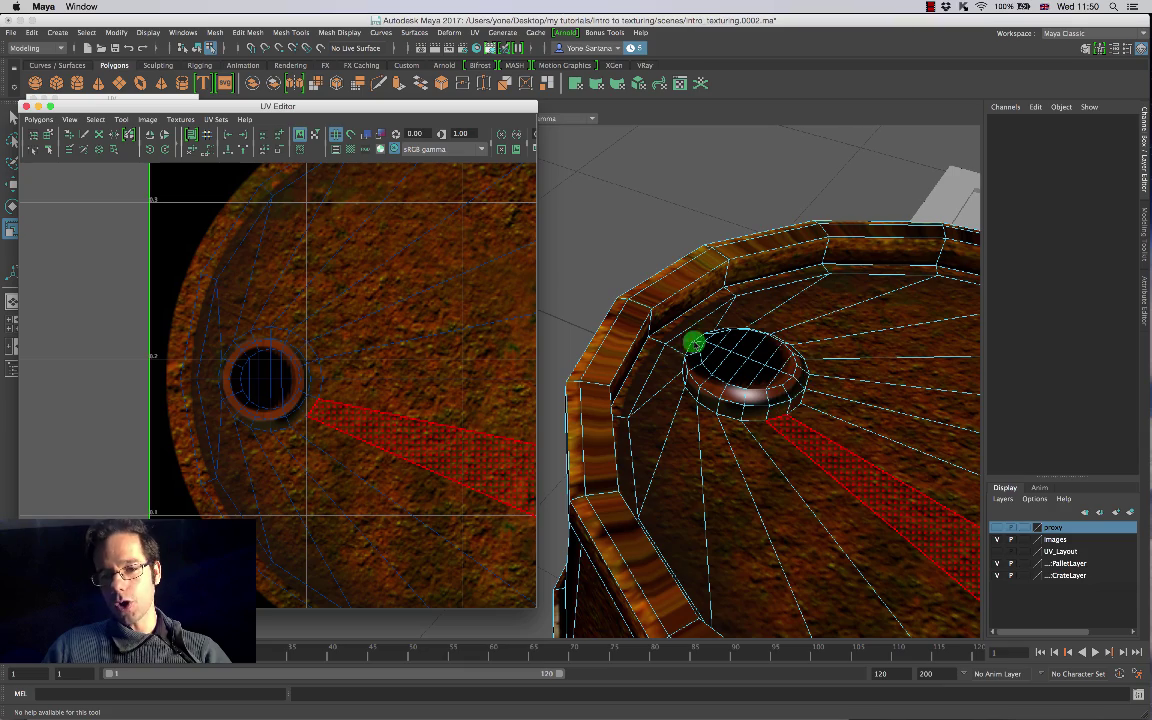
# Step: Select the edge loop around the base of the cap, where it meets the lid, and split its UVs
pyautogui.keyDown('alt'); pyautogui.moveTo(823, 422); pyautogui.dragTo(720, 356); pyautogui.keyUp('alt')
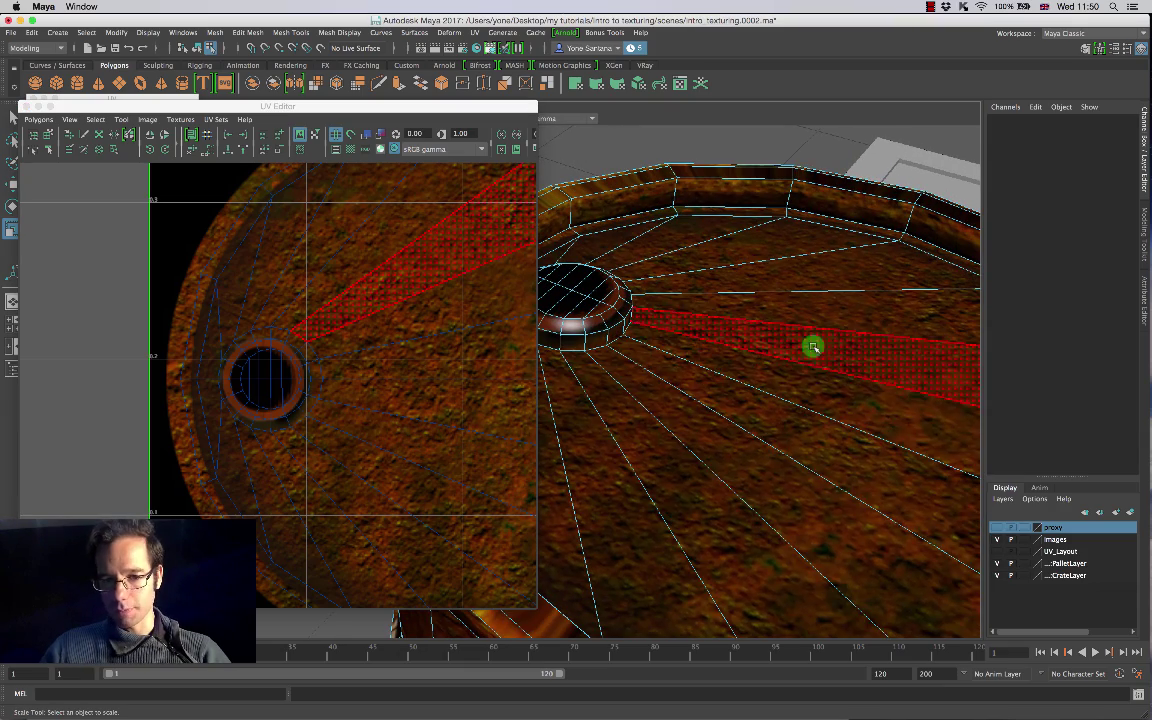
pyautogui.keyDown('alt'); pyautogui.moveTo(812, 344); pyautogui.dragTo(704, 363); pyautogui.keyUp('alt')
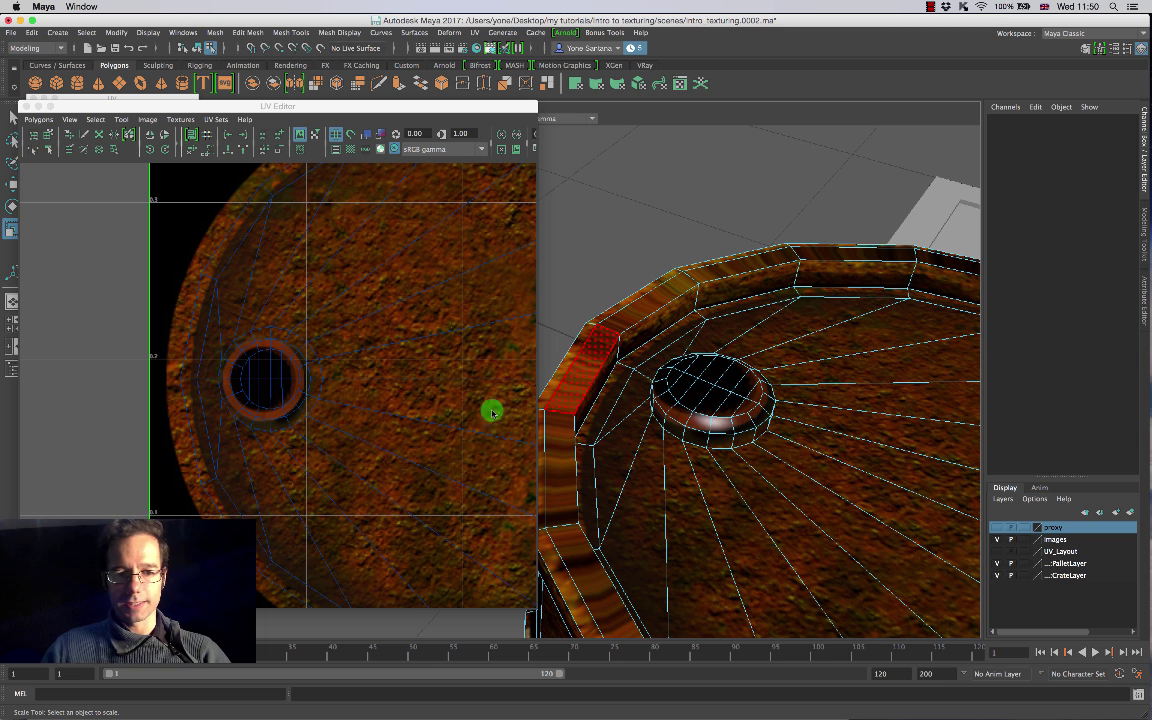
pyautogui.moveTo(750, 362); pyautogui.dragTo(758, 333, button='right')
pyautogui.keyDown('alt'); pyautogui.moveTo(746, 411); pyautogui.dragTo(804, 474); pyautogui.keyUp('alt')
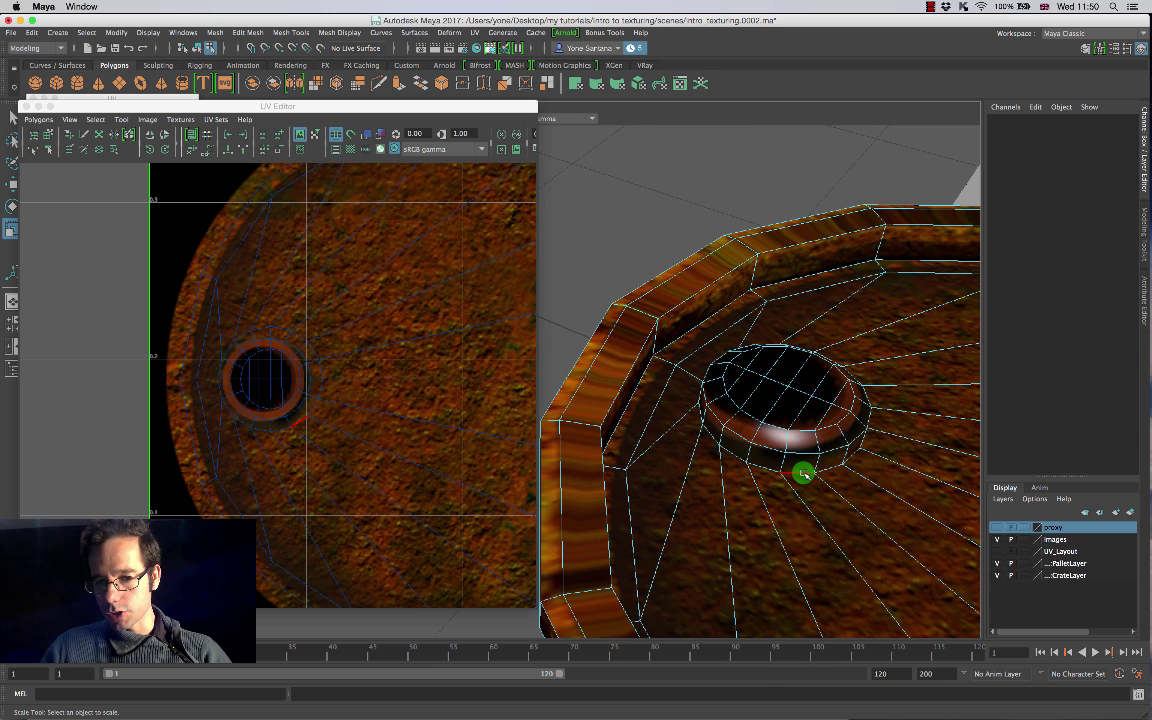
pyautogui.click(804, 474)
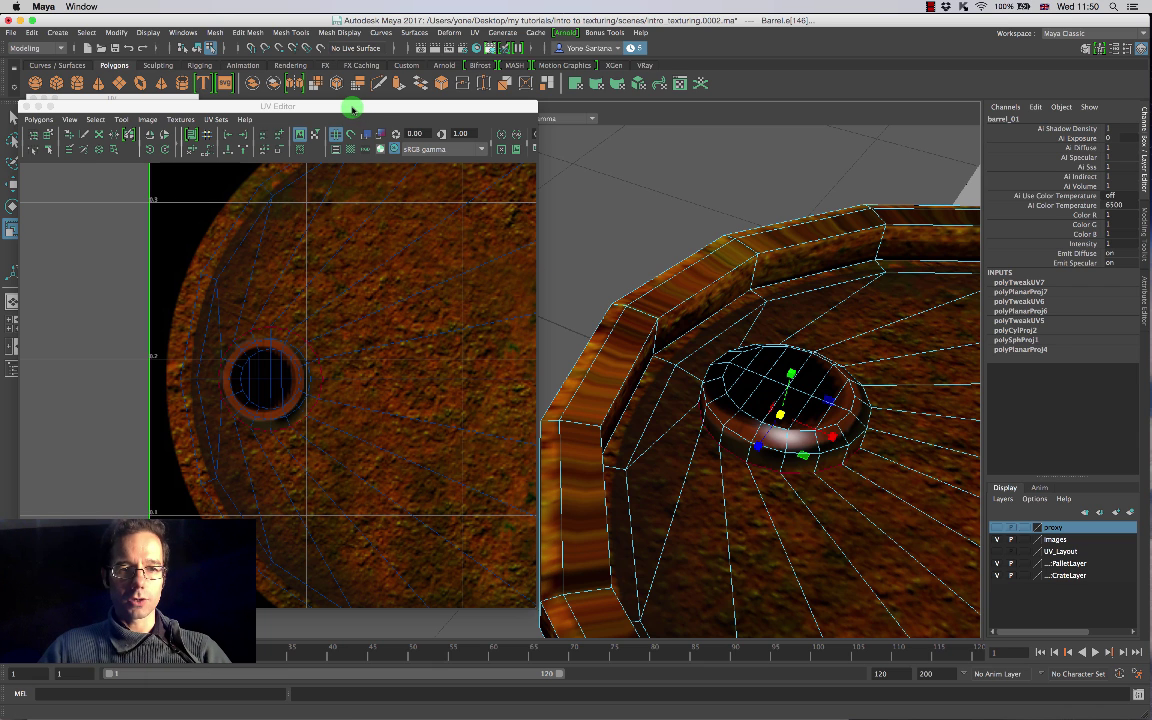
pyautogui.moveTo(352, 105); pyautogui.dragTo(512, 102)
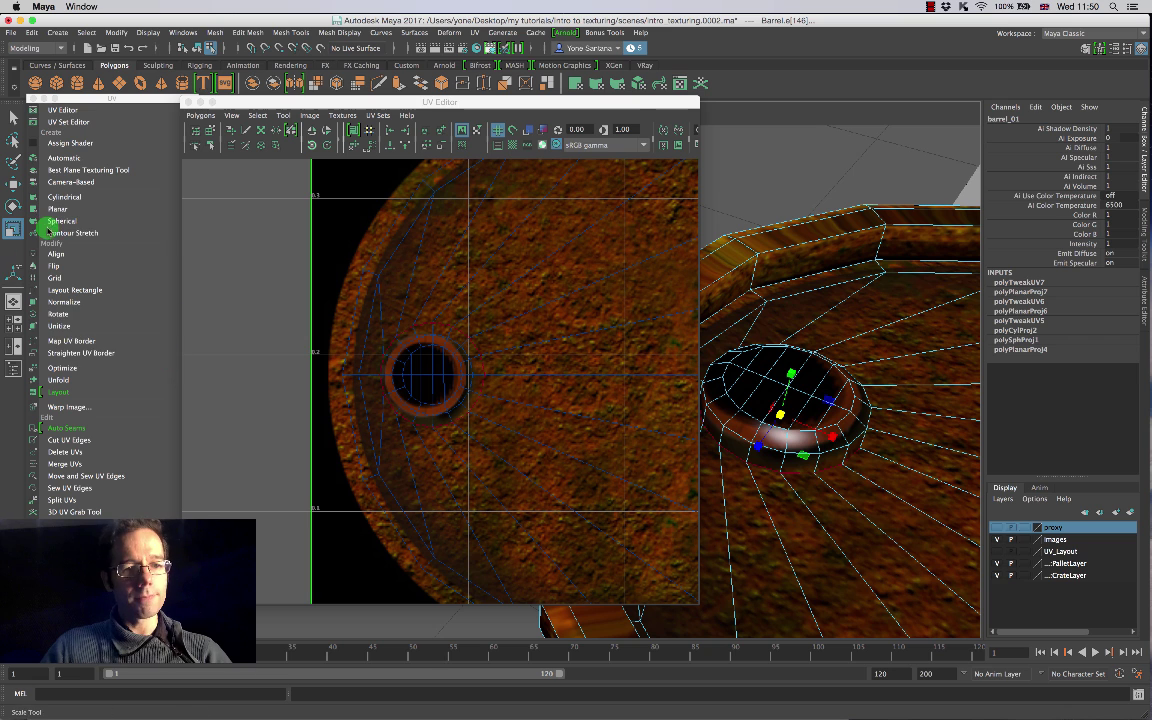
pyautogui.click(63, 499)
pyautogui.click(464, 364)
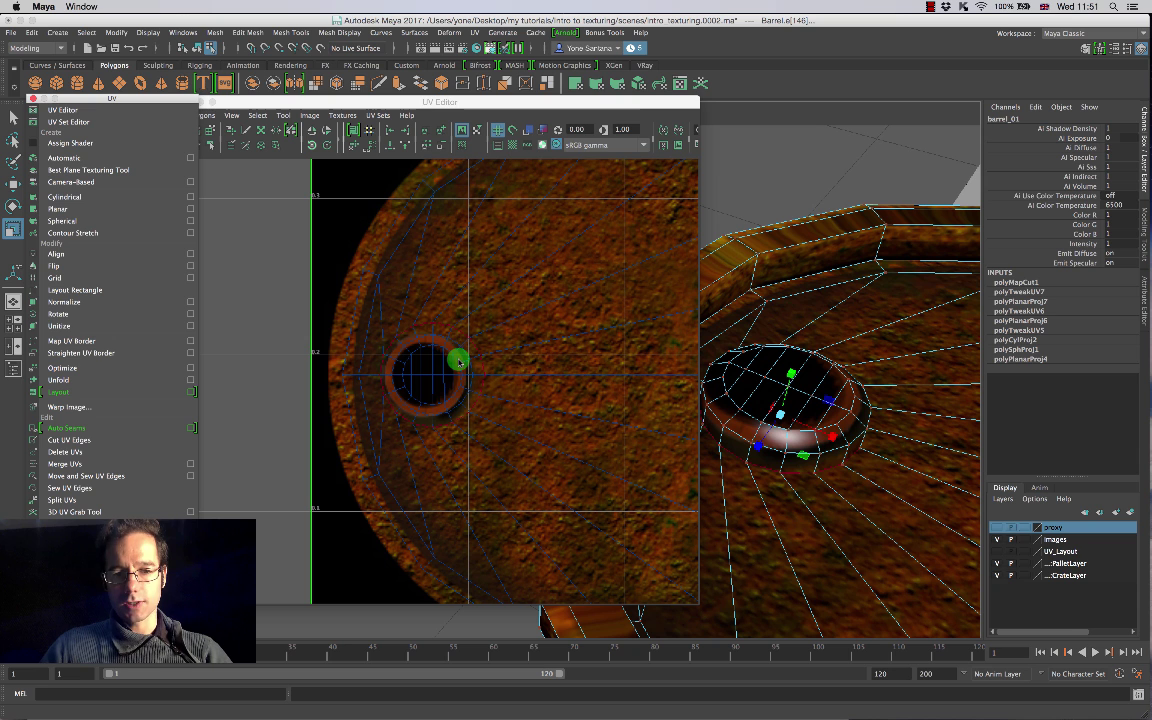
# Step: Select the cap's UV shell and examine which faces it contains, comparing the UV layout with the model
pyautogui.click(436, 313)
pyautogui.rightClick(434, 352)
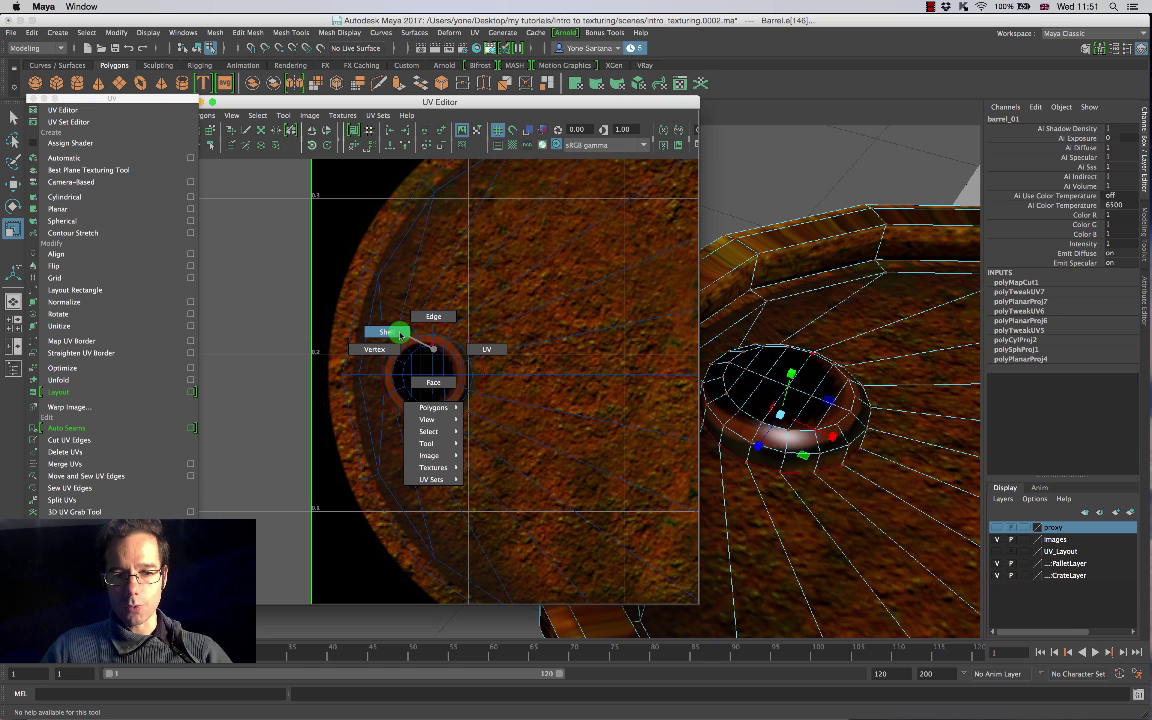
pyautogui.click(399, 334)
pyautogui.click(425, 352)
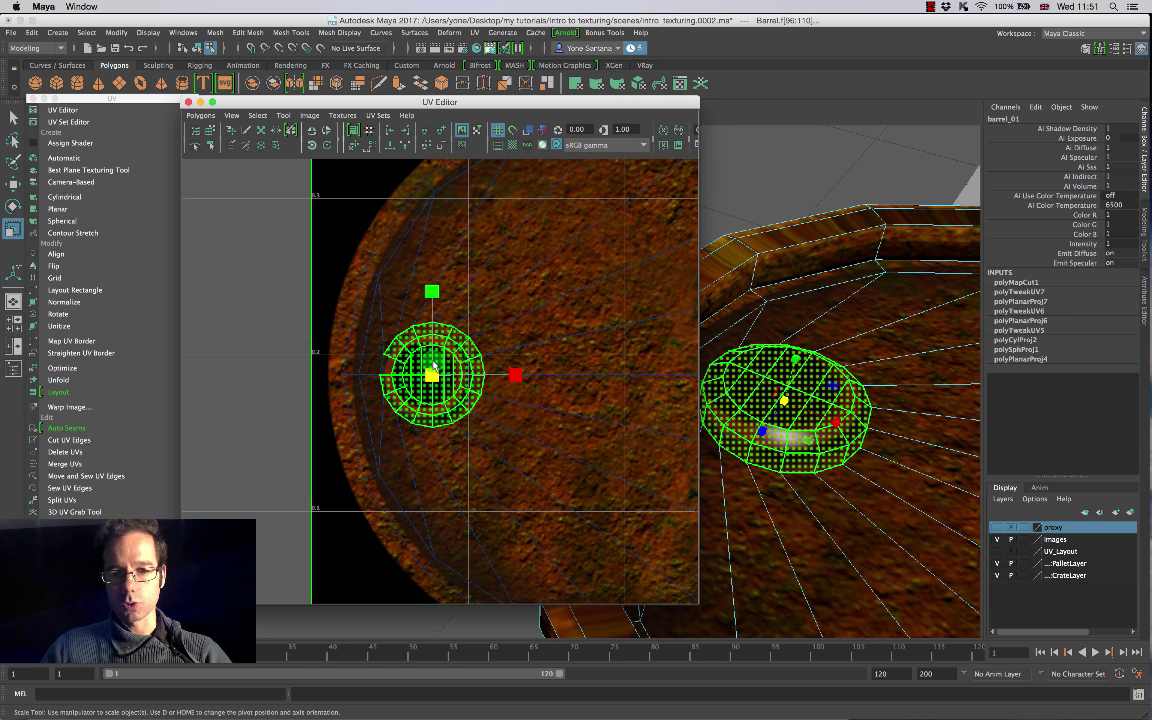
pyautogui.scroll(5, 432, 368)
pyautogui.click(292, 340)
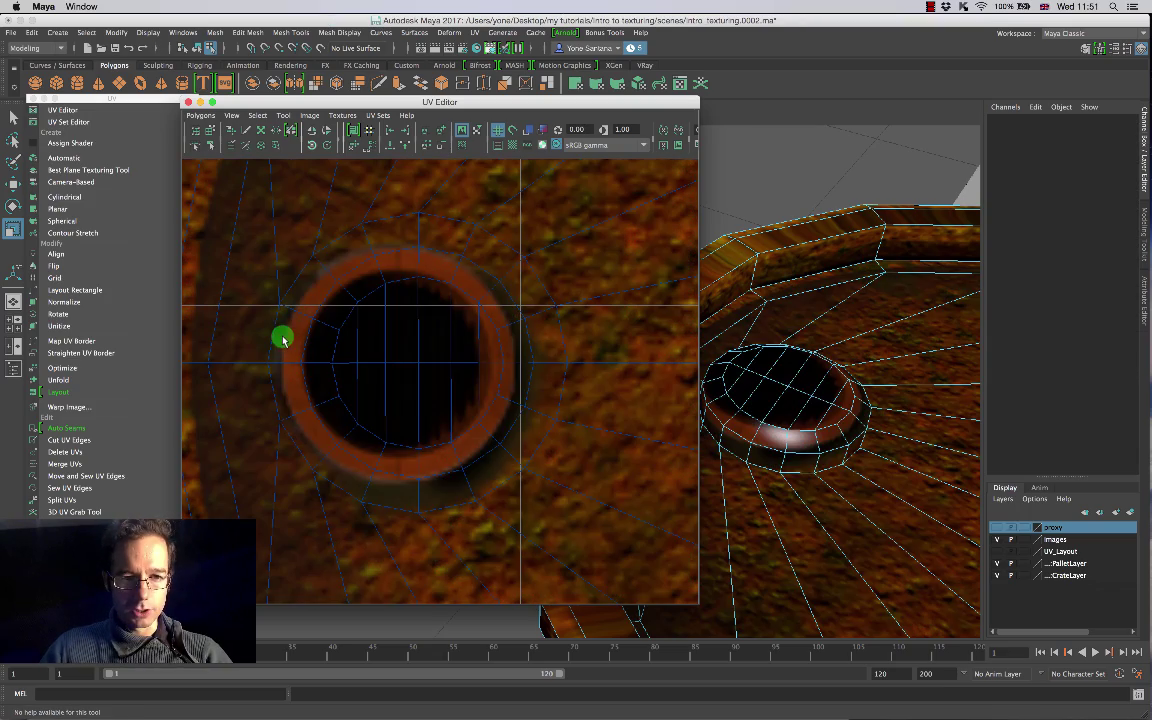
pyautogui.keyDown('alt'); pyautogui.moveTo(841, 424); pyautogui.dragTo(800, 303); pyautogui.keyUp('alt')
pyautogui.click(800, 303)
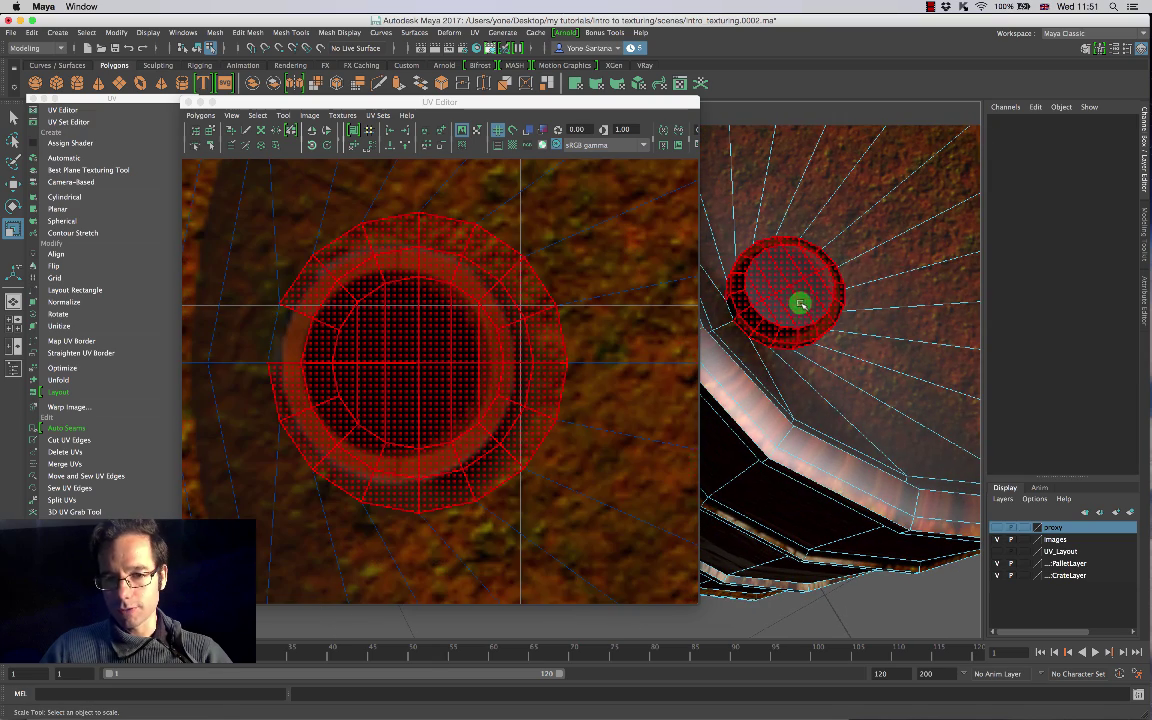
pyautogui.doubleClick(737, 311)
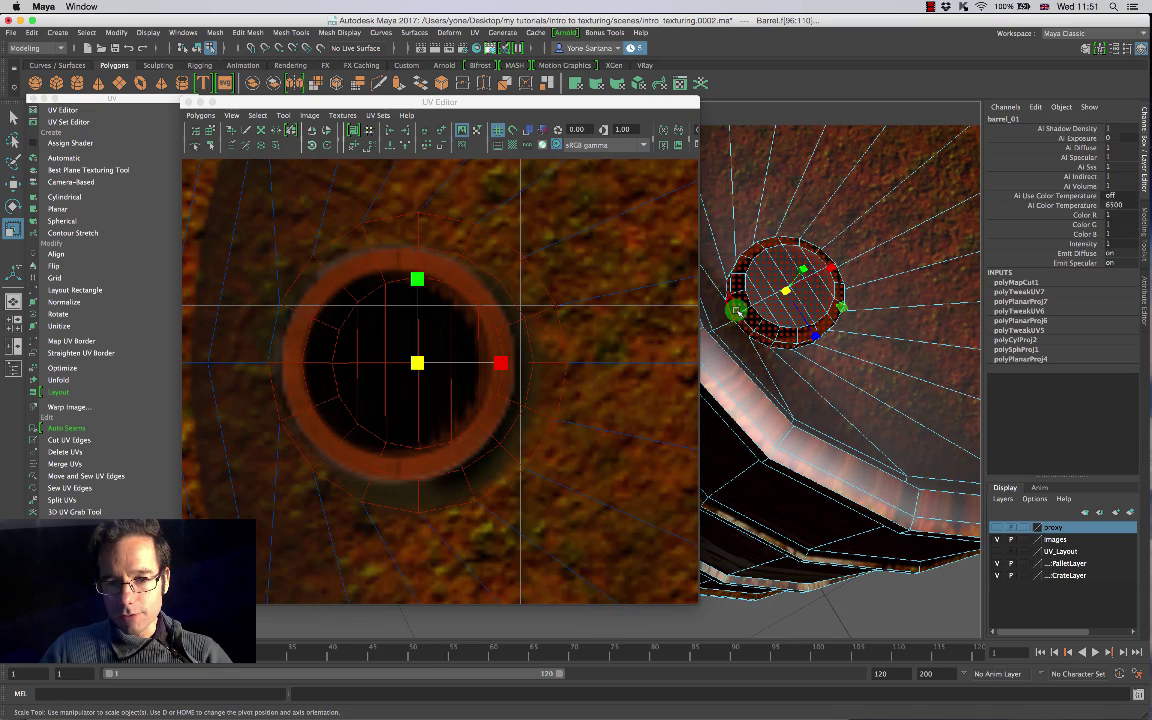
pyautogui.doubleClick(740, 311)
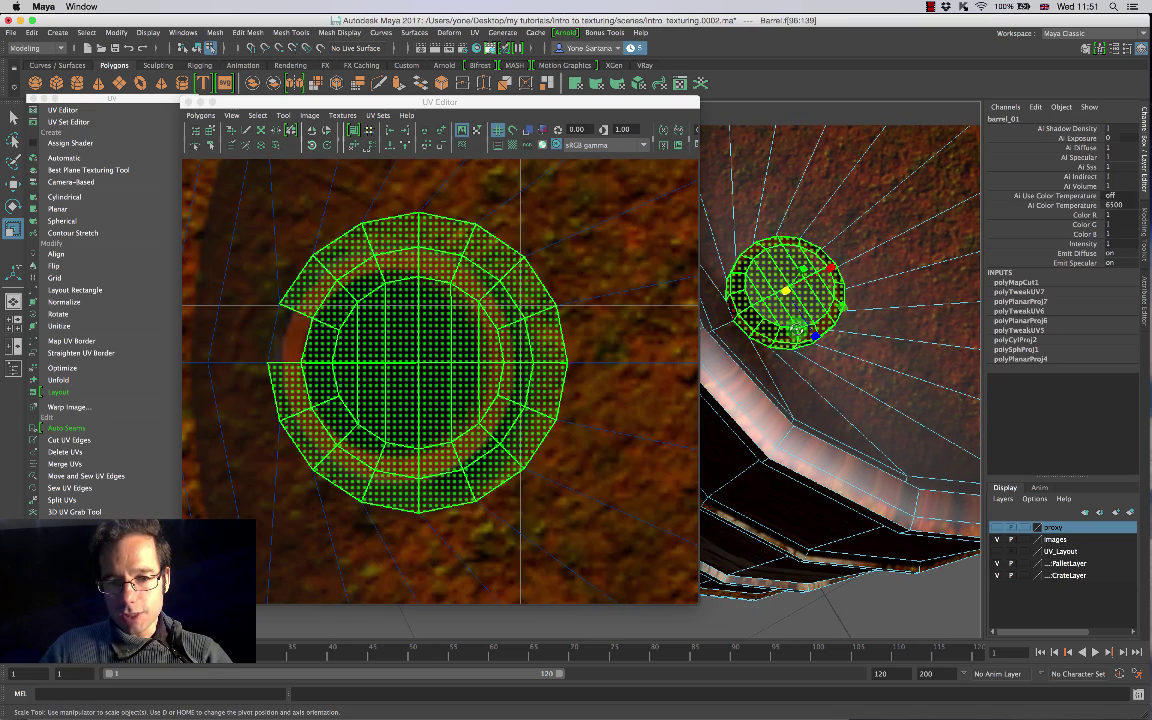
# Step: Pick individual side and rim faces of the cap on the model to locate them in the UV layout
pyautogui.keyDown('alt'); pyautogui.moveTo(807, 336); pyautogui.dragTo(797, 296); pyautogui.keyUp('alt')
pyautogui.keyDown('alt'); pyautogui.moveTo(797, 296); pyautogui.dragTo(930, 370, button='middle'); pyautogui.keyUp('alt')
pyautogui.keyDown('alt'); pyautogui.moveTo(930, 370); pyautogui.dragTo(912, 365, button='right'); pyautogui.keyUp('alt')
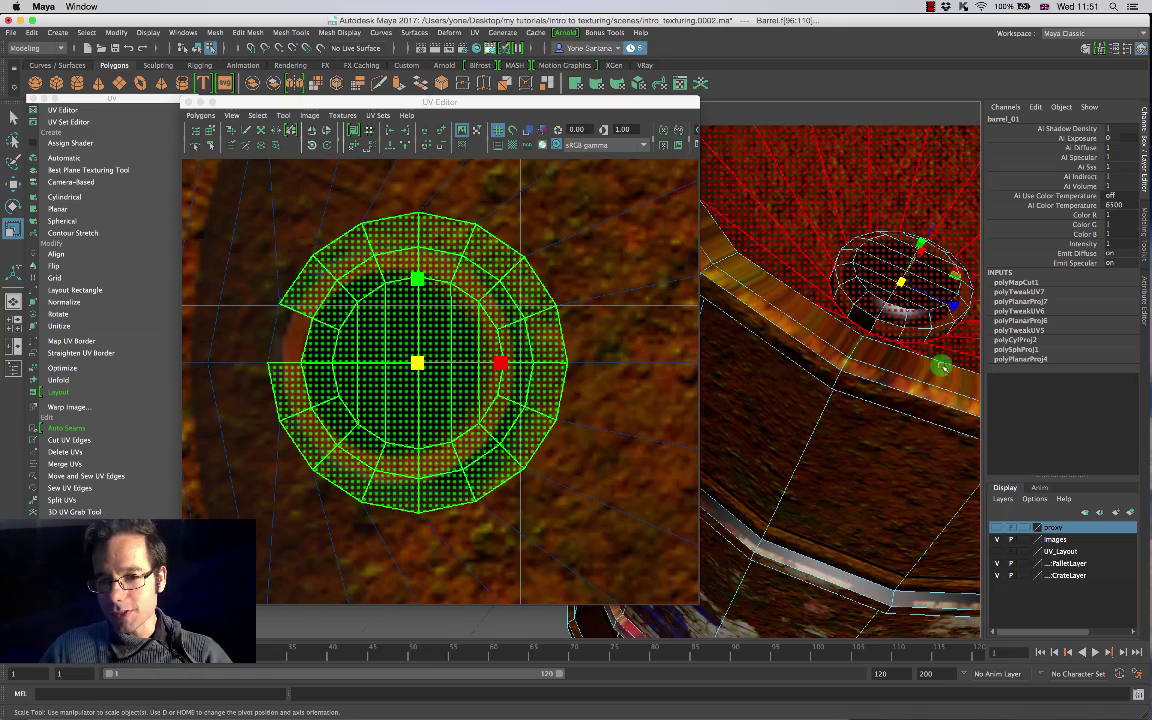
pyautogui.rightClick(878, 297)
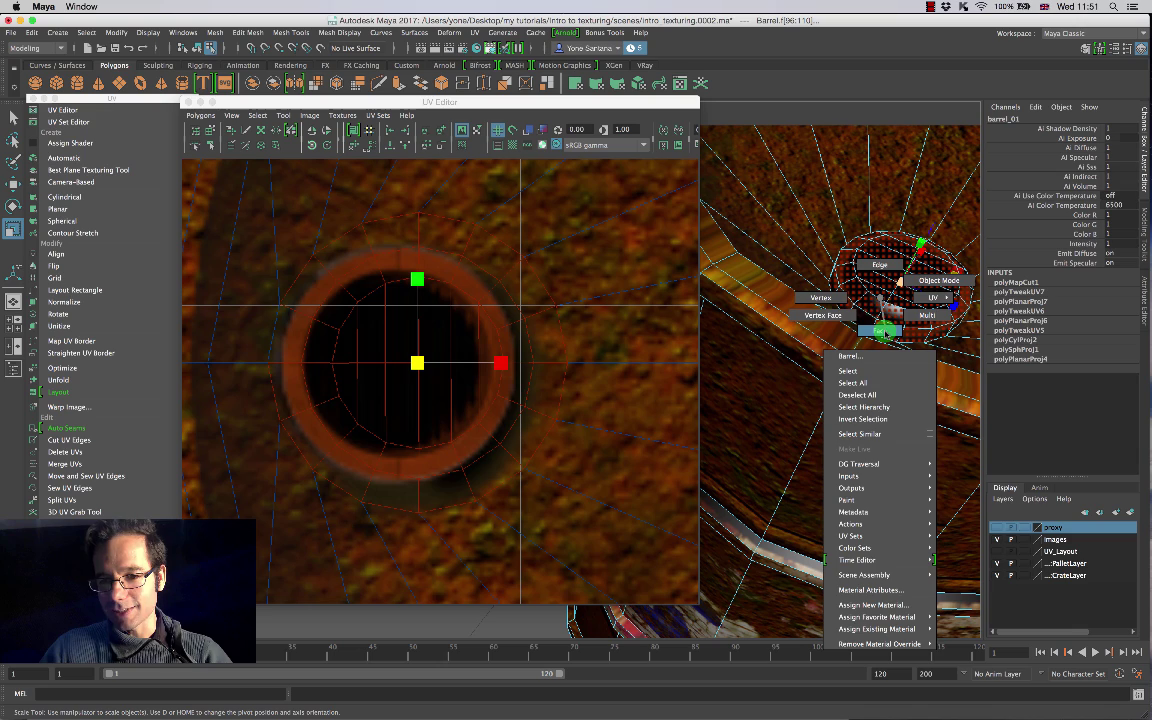
pyautogui.click(883, 332)
pyautogui.click(862, 323)
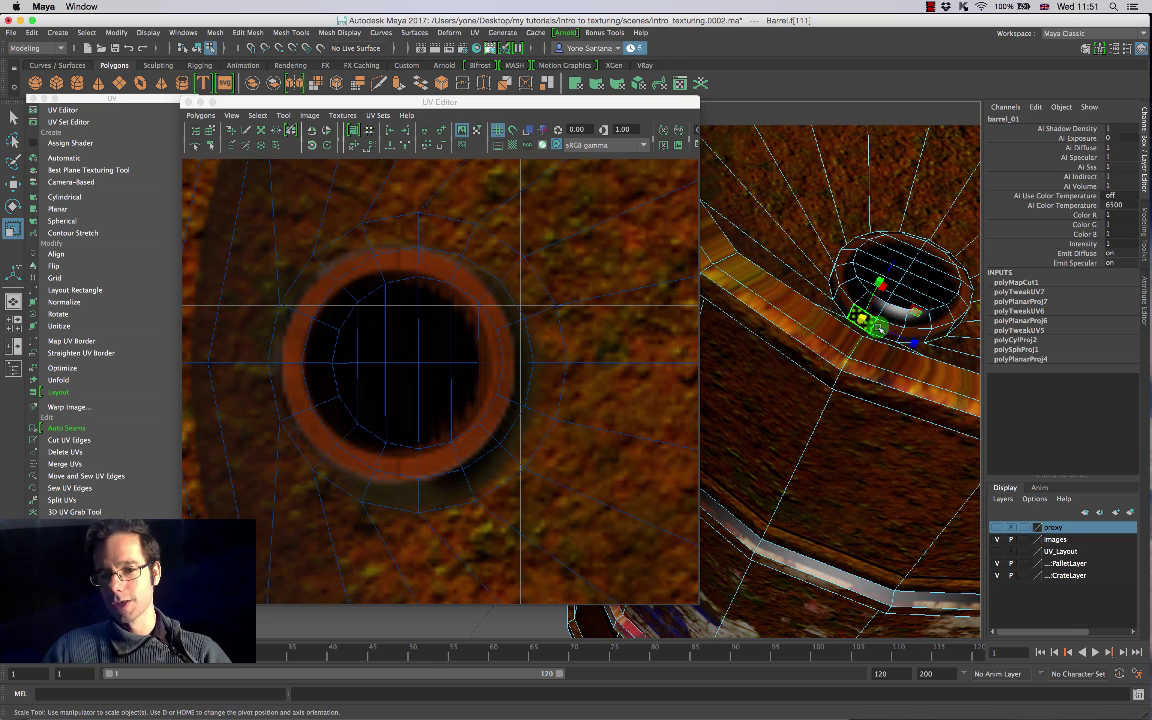
pyautogui.keyDown('alt'); pyautogui.moveTo(904, 329); pyautogui.dragTo(885, 456); pyautogui.keyUp('alt')
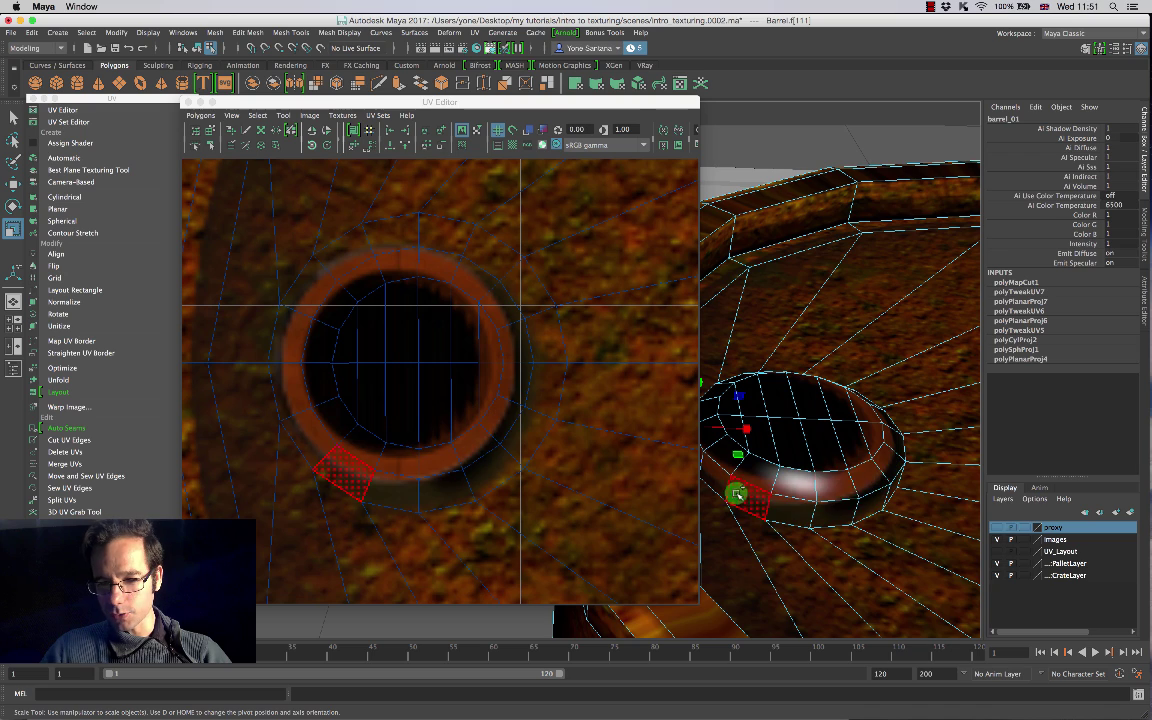
pyautogui.keyDown('alt'); pyautogui.moveTo(739, 495); pyautogui.dragTo(838, 510, button='middle'); pyautogui.keyUp('alt')
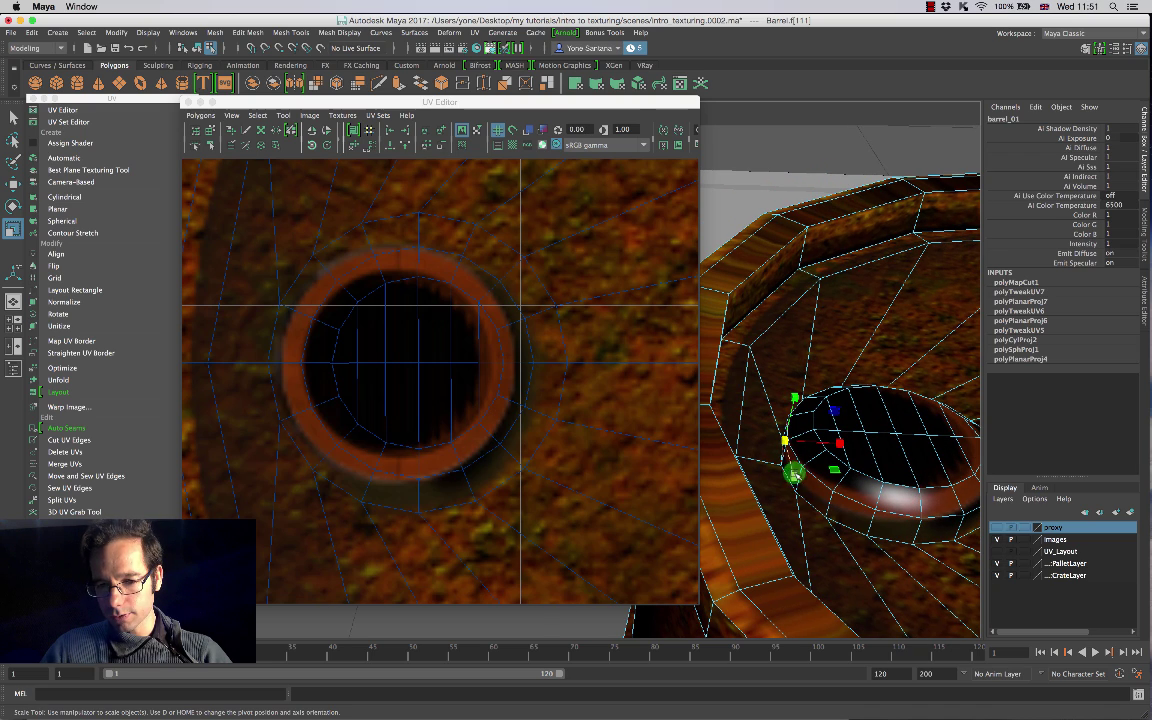
pyautogui.keyDown('alt'); pyautogui.moveTo(793, 474); pyautogui.dragTo(818, 414); pyautogui.keyUp('alt')
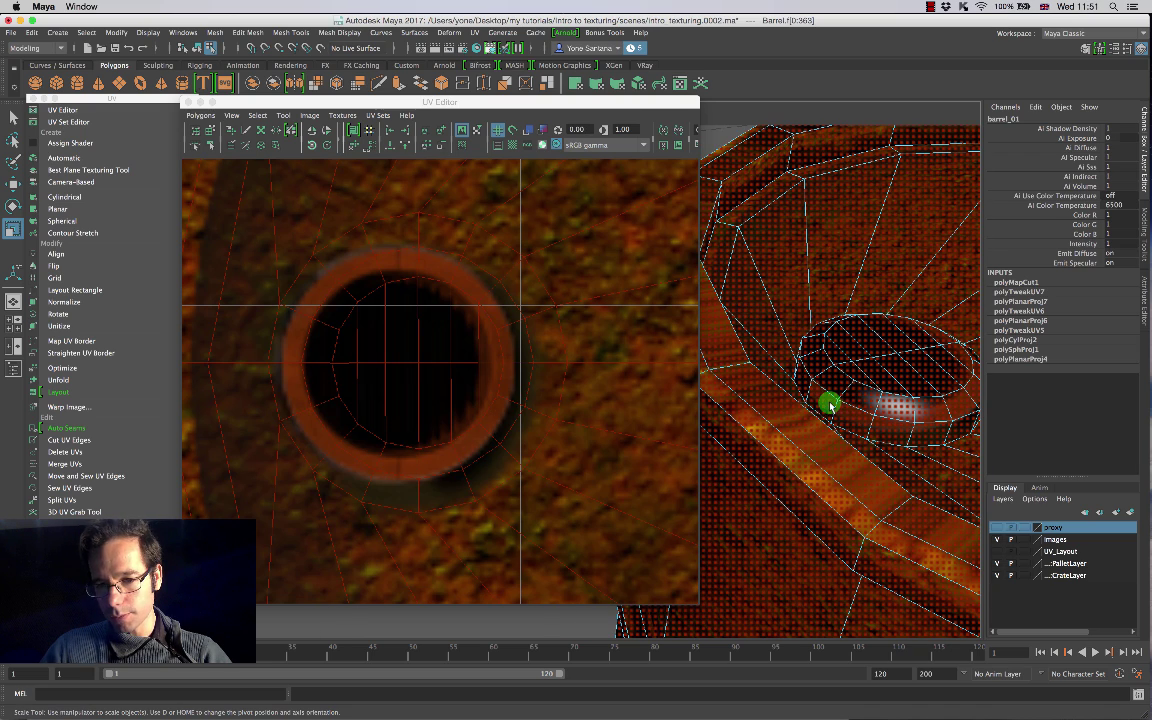
pyautogui.click(860, 398)
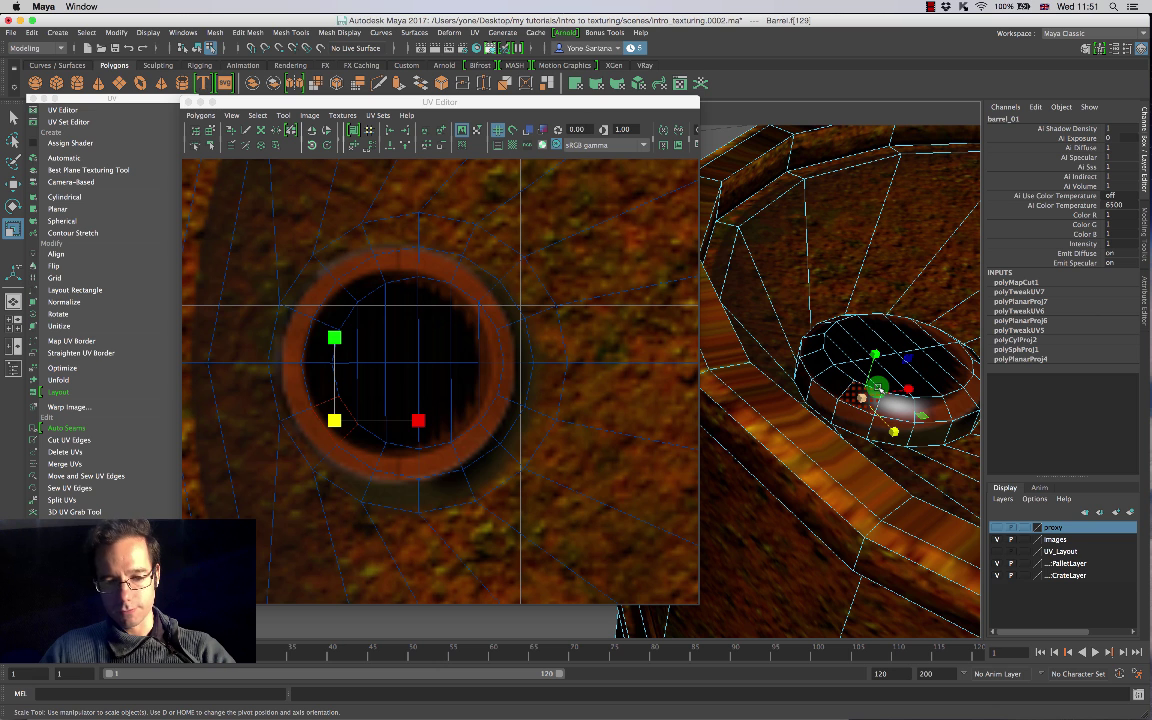
# Step: Select all faces of the cap, including its top, rim and sides, and apply a planar UV projection to them
pyautogui.press('q')
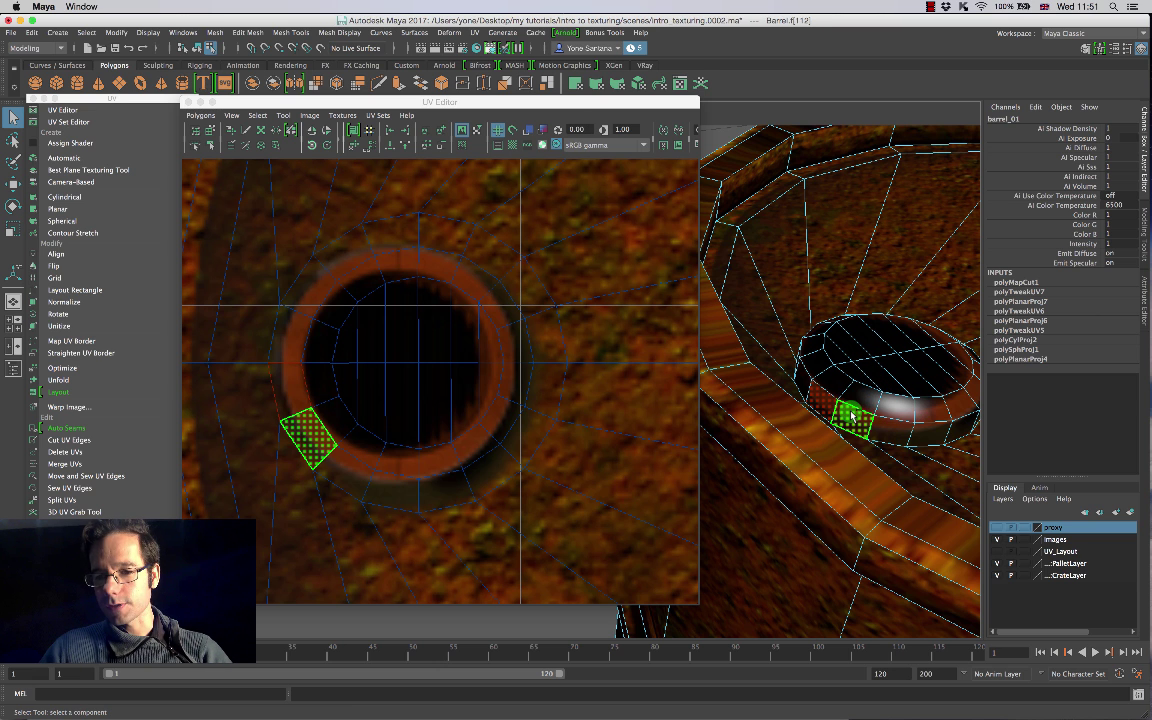
pyautogui.doubleClick(851, 415)
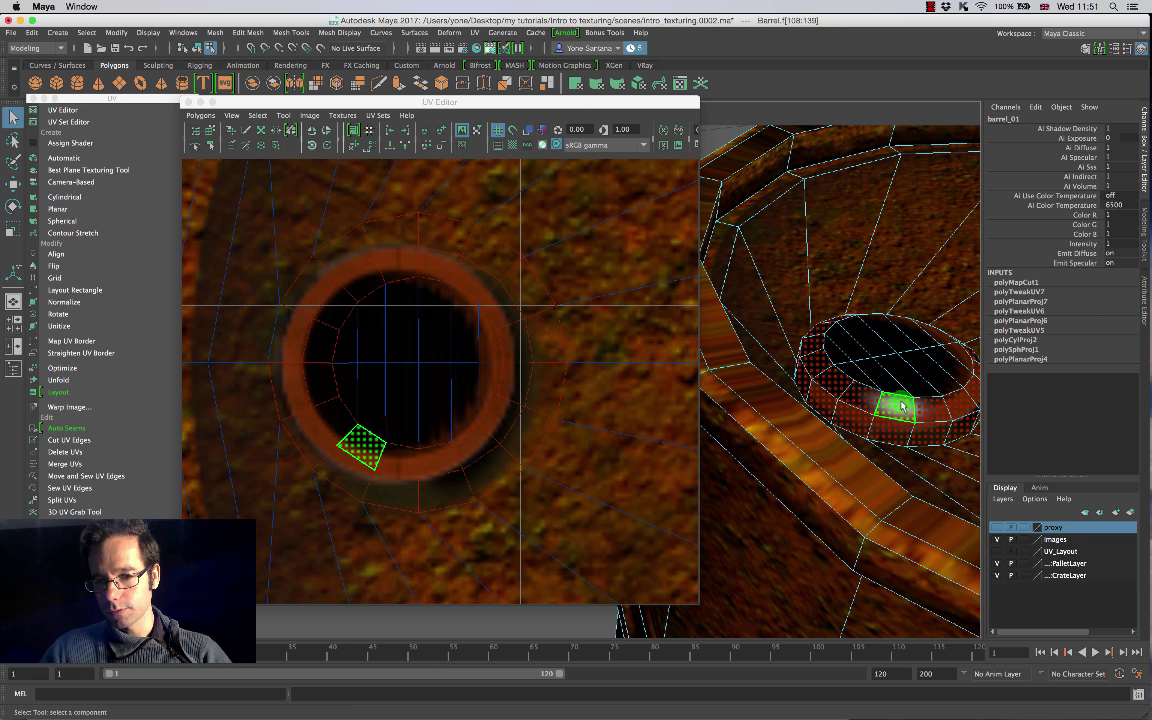
pyautogui.keyDown('alt'); pyautogui.moveTo(895, 406); pyautogui.dragTo(869, 488); pyautogui.keyUp('alt')
pyautogui.moveTo(746, 518)
pyautogui.keyDown('shift'); pyautogui.mouseDown()
pyautogui.moveTo(874, 526)
pyautogui.moveTo(856, 531)
pyautogui.moveTo(735, 334)
pyautogui.moveTo(801, 348)
pyautogui.moveTo(805, 391)
pyautogui.moveTo(828, 381)
pyautogui.mouseUp(); pyautogui.keyUp('shift')
pyautogui.click(837, 384)
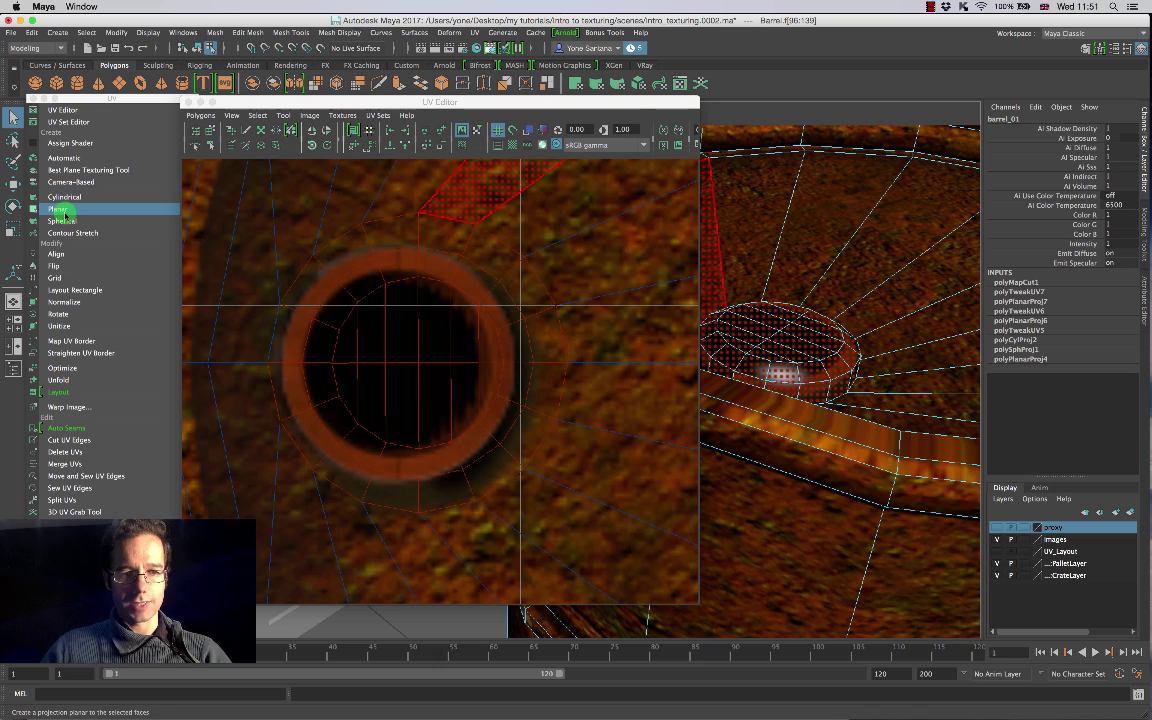
pyautogui.click(63, 210)
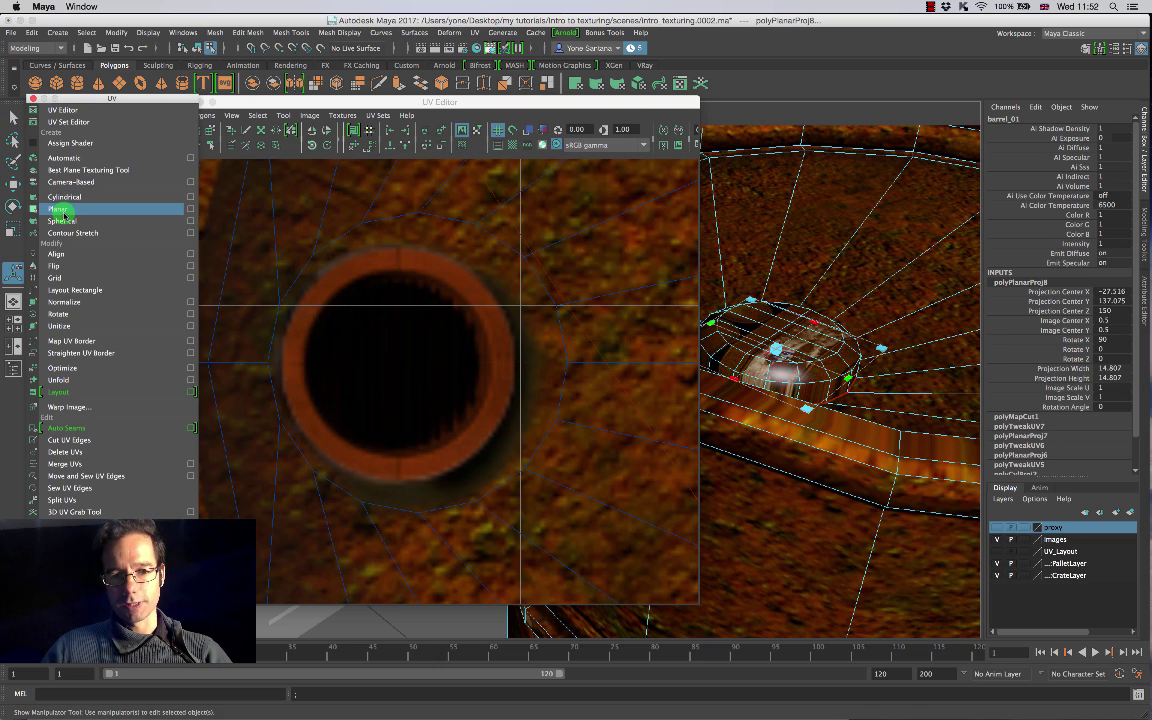
pyautogui.scroll(-10, 433, 404)
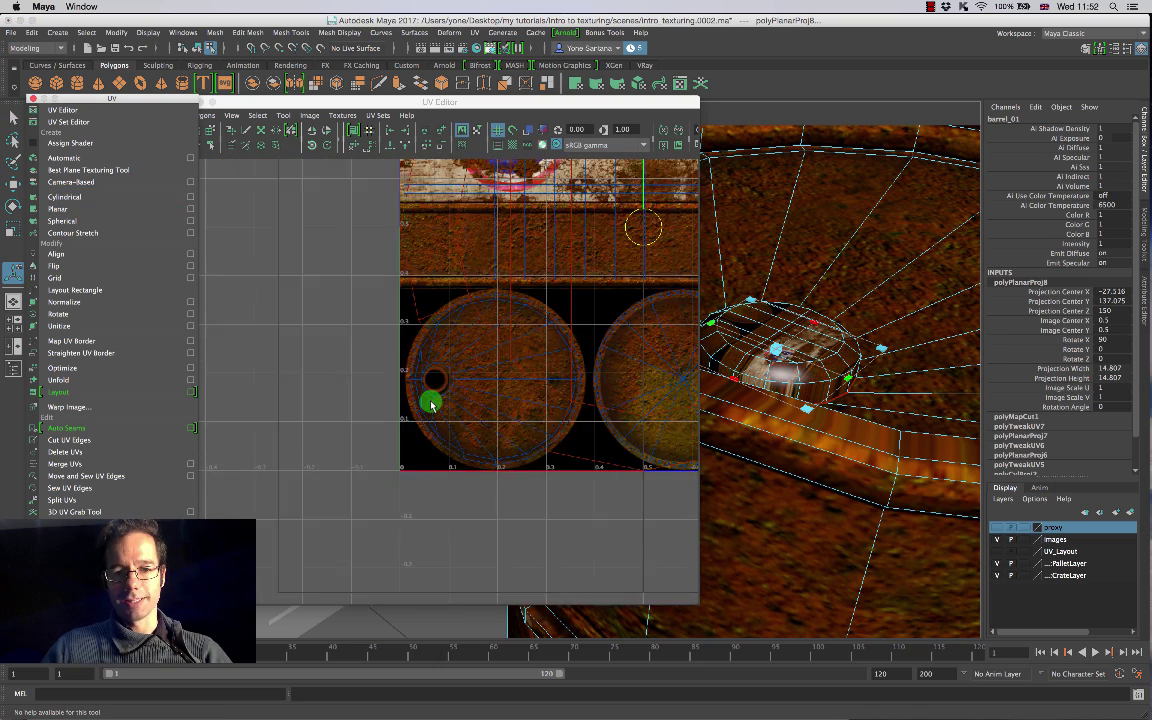
# Step: Unfold the UVs of the cap's newly projected faces
pyautogui.scroll(-3, 432, 404)
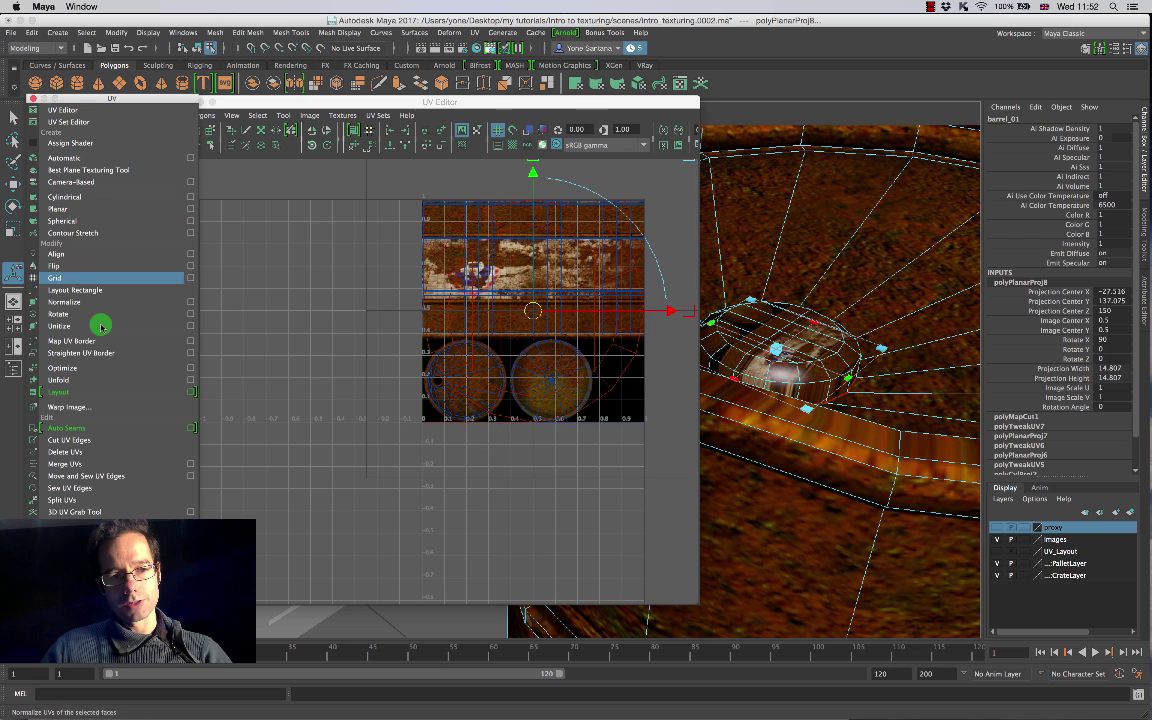
pyautogui.click(57, 380)
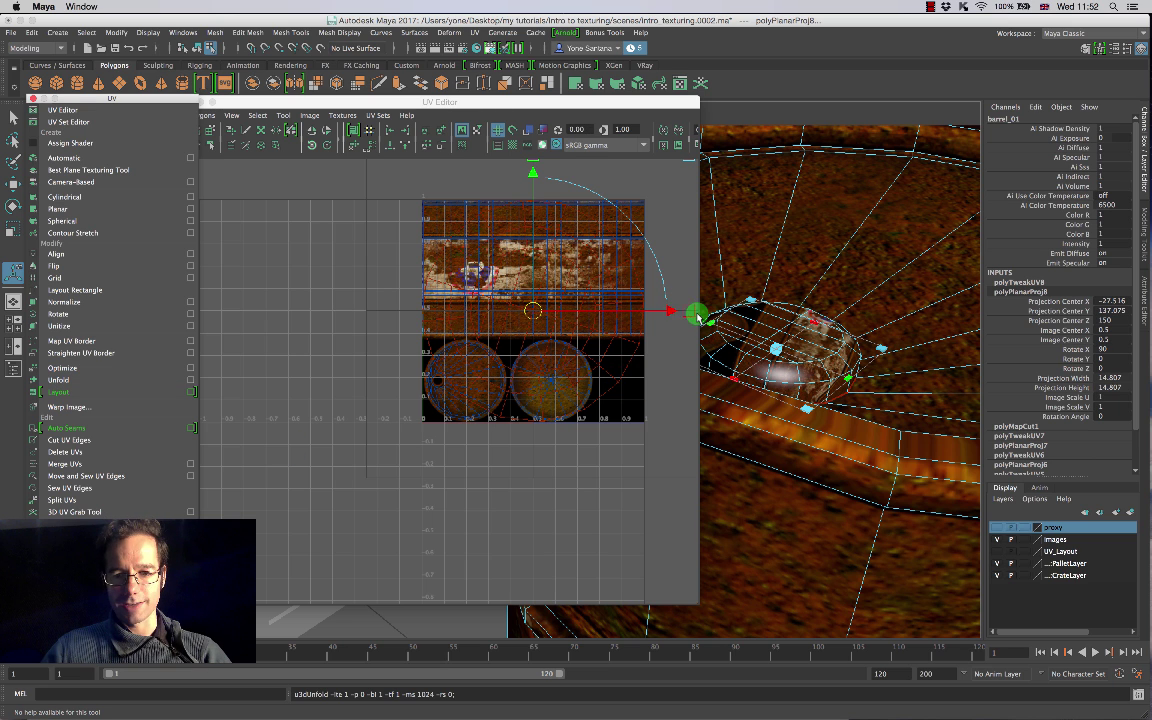
pyautogui.moveTo(659, 260)
pyautogui.mouseDown()
pyautogui.moveTo(642, 242)
pyautogui.moveTo(657, 254)
pyautogui.mouseUp()
pyautogui.press('super+z')
pyautogui.press('super+z')
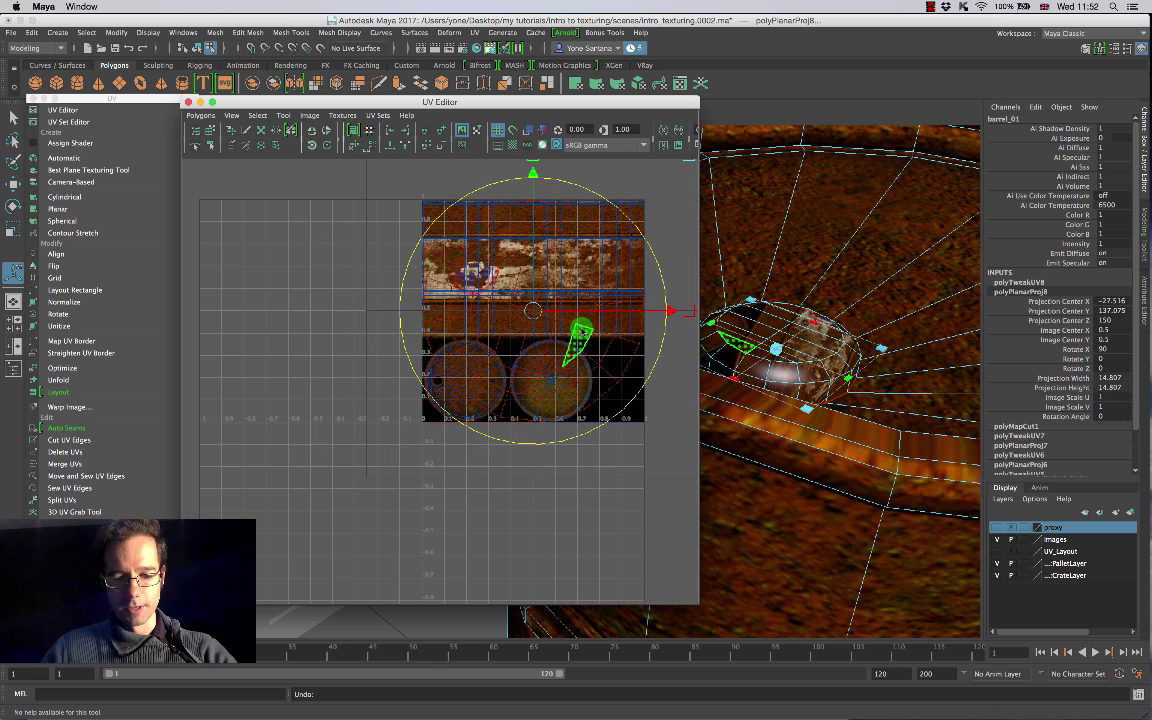
# Step: Select the cap's whole UV shell and rotate it slightly so its grid lines run straight horizontally and vertically
pyautogui.press('e')
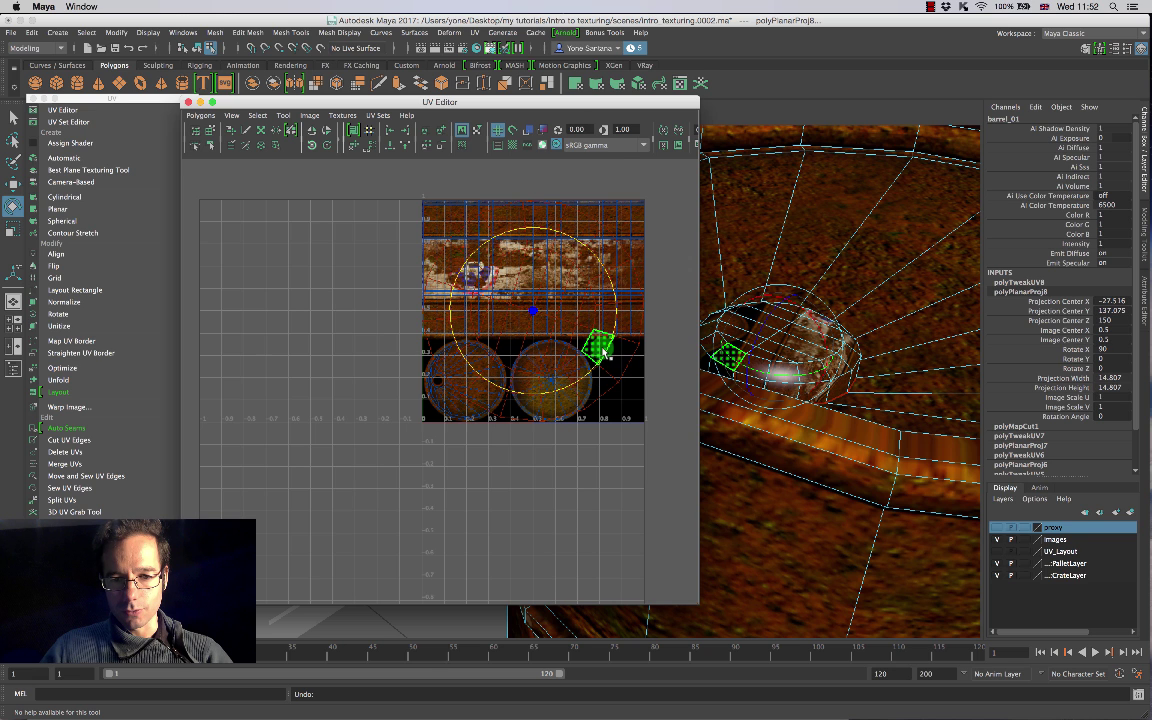
pyautogui.moveTo(555, 318); pyautogui.dragTo(530, 305, button='right')
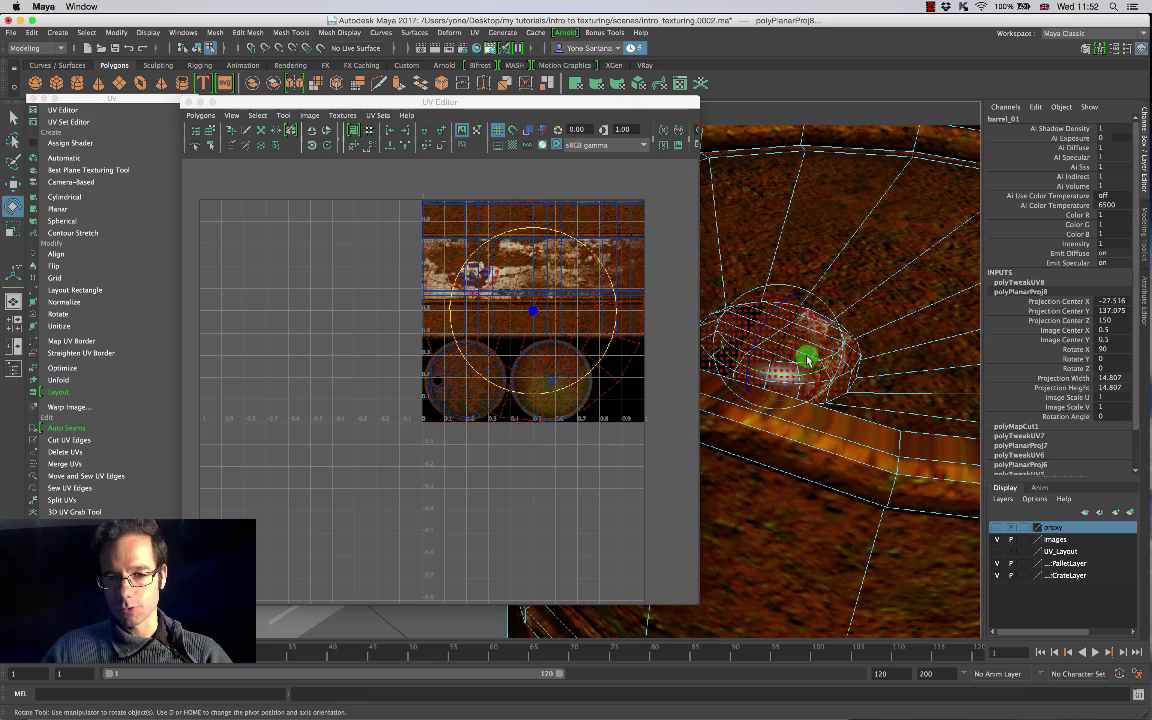
pyautogui.click(548, 330)
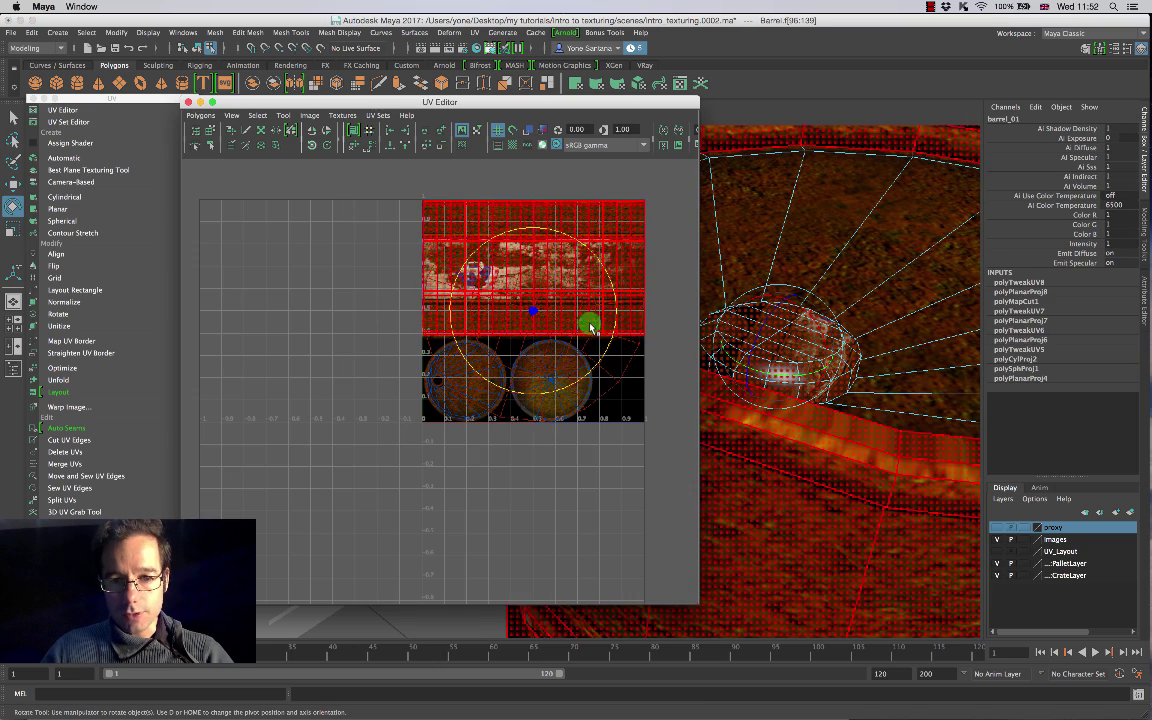
pyautogui.scroll(3, 588, 301)
pyautogui.click(650, 332)
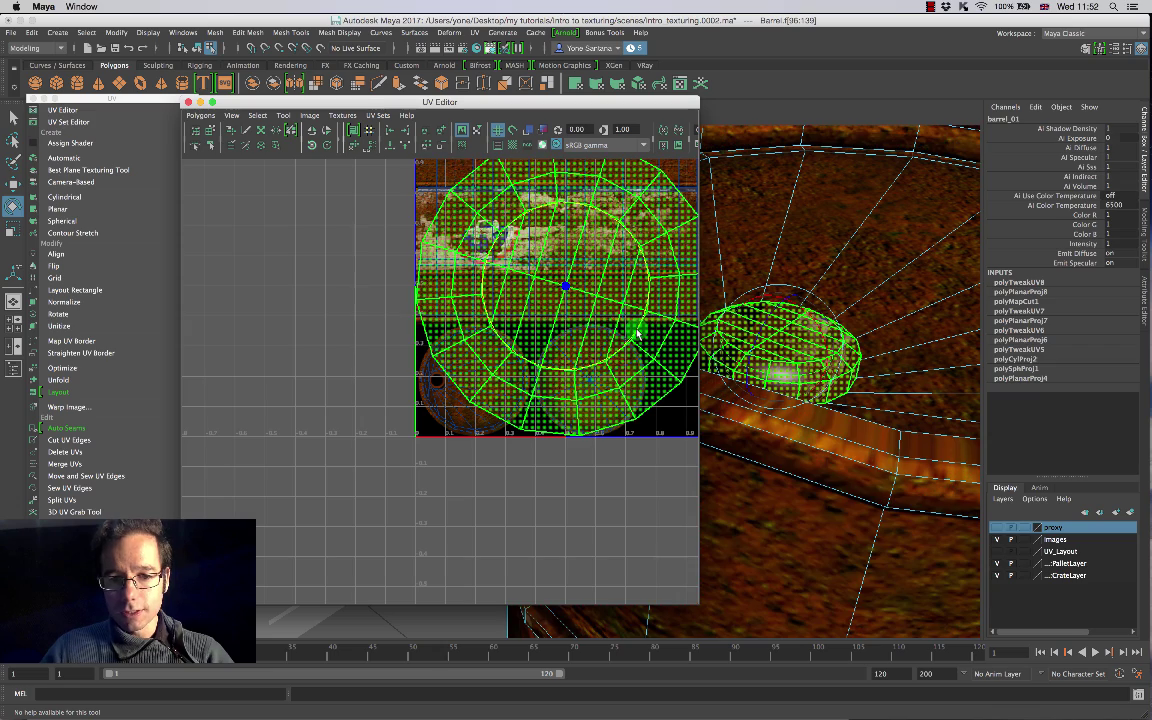
pyautogui.moveTo(636, 334); pyautogui.dragTo(644, 311)
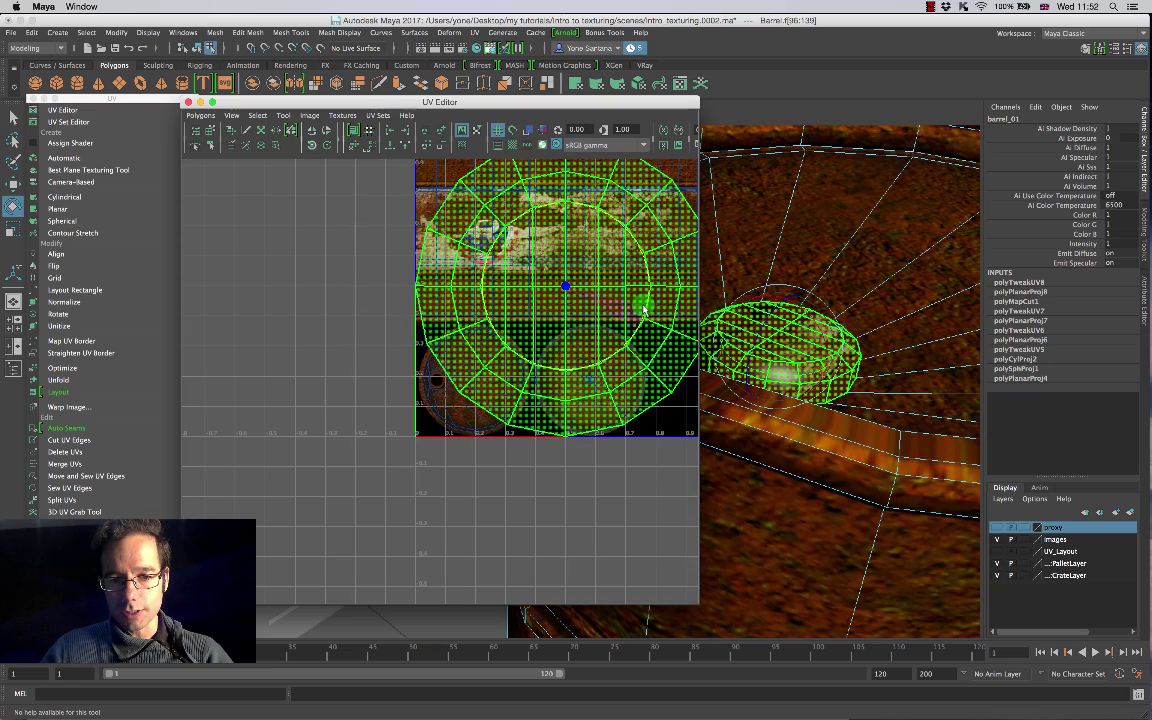
# Step: Scale the cap's UV shell down to a small disc and move it onto the hole in the lid texture
pyautogui.press('r')
pyautogui.moveTo(565, 288); pyautogui.dragTo(365, 368)
pyautogui.press('w')
pyautogui.scroll(10, 449, 376)
pyautogui.press('r')
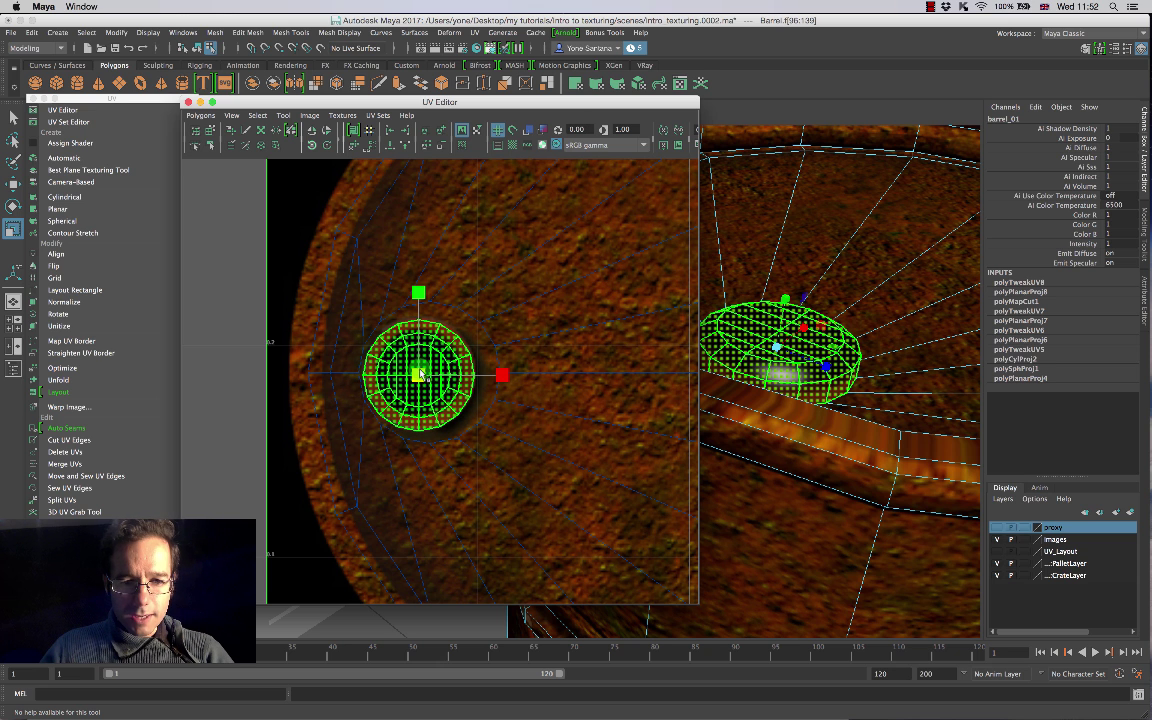
# Step: Enlarge and centre the cap's UV shell so its inner ring matches the dark hole and the rusty rim around it
pyautogui.moveTo(430, 378); pyautogui.dragTo(424, 375)
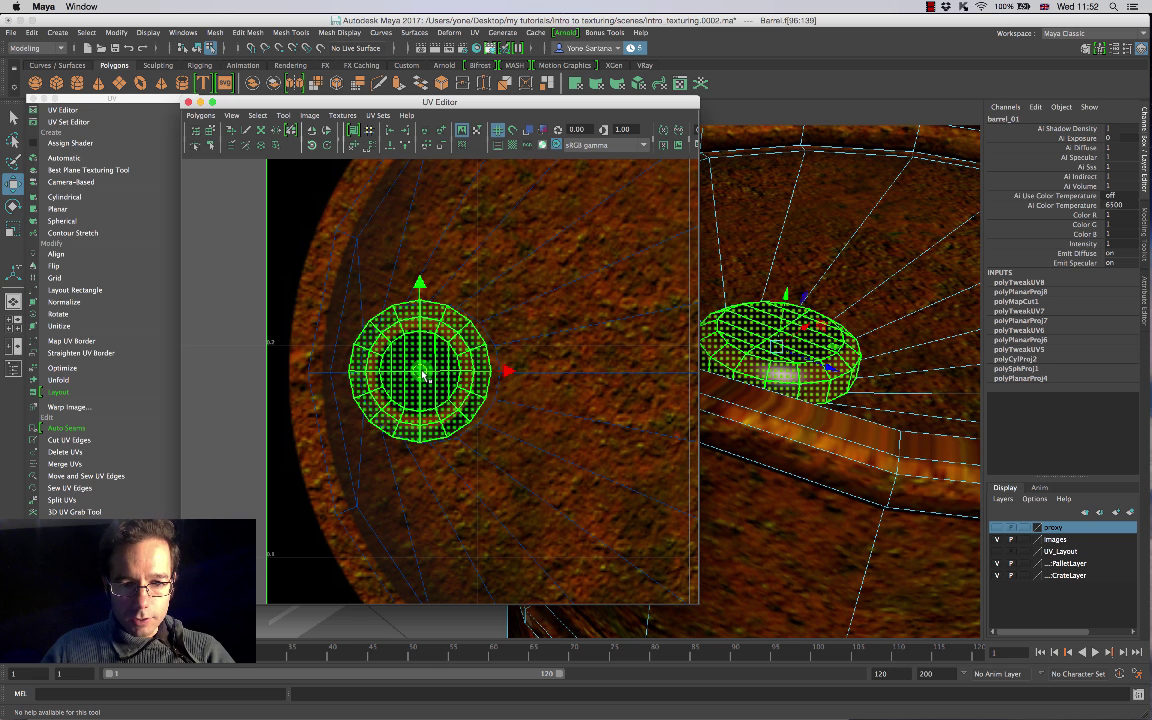
pyautogui.scroll(3, 424, 376)
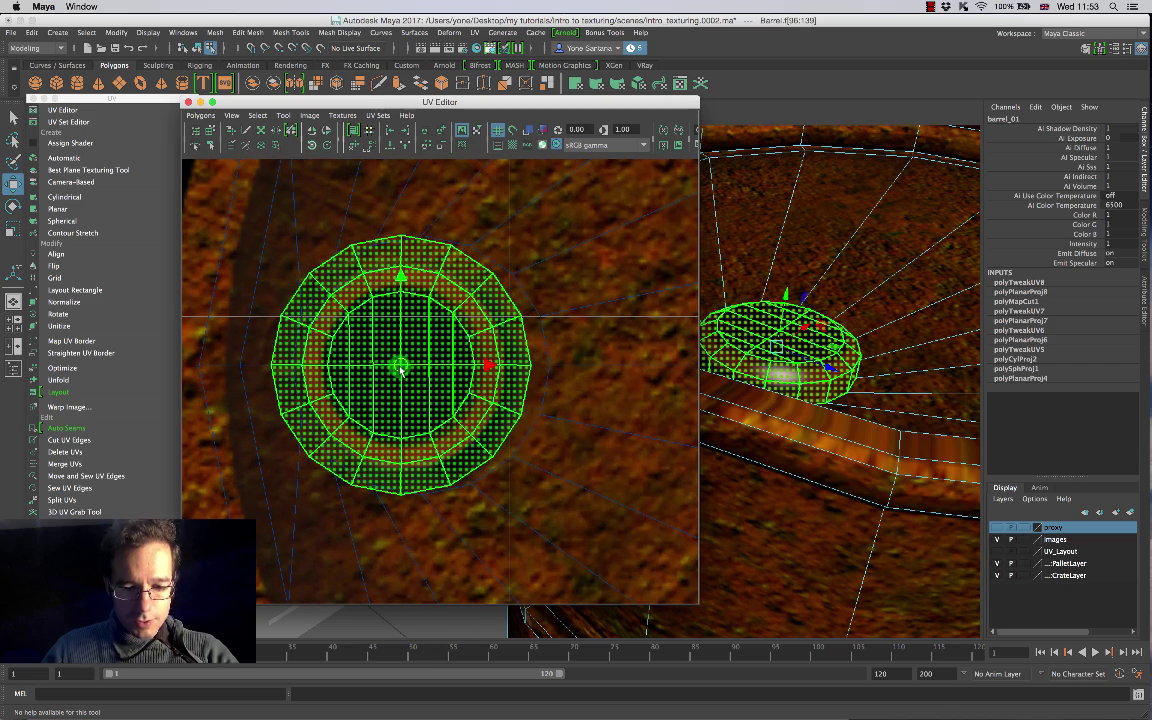
pyautogui.press('r')
pyautogui.moveTo(400, 368); pyautogui.dragTo(418, 374)
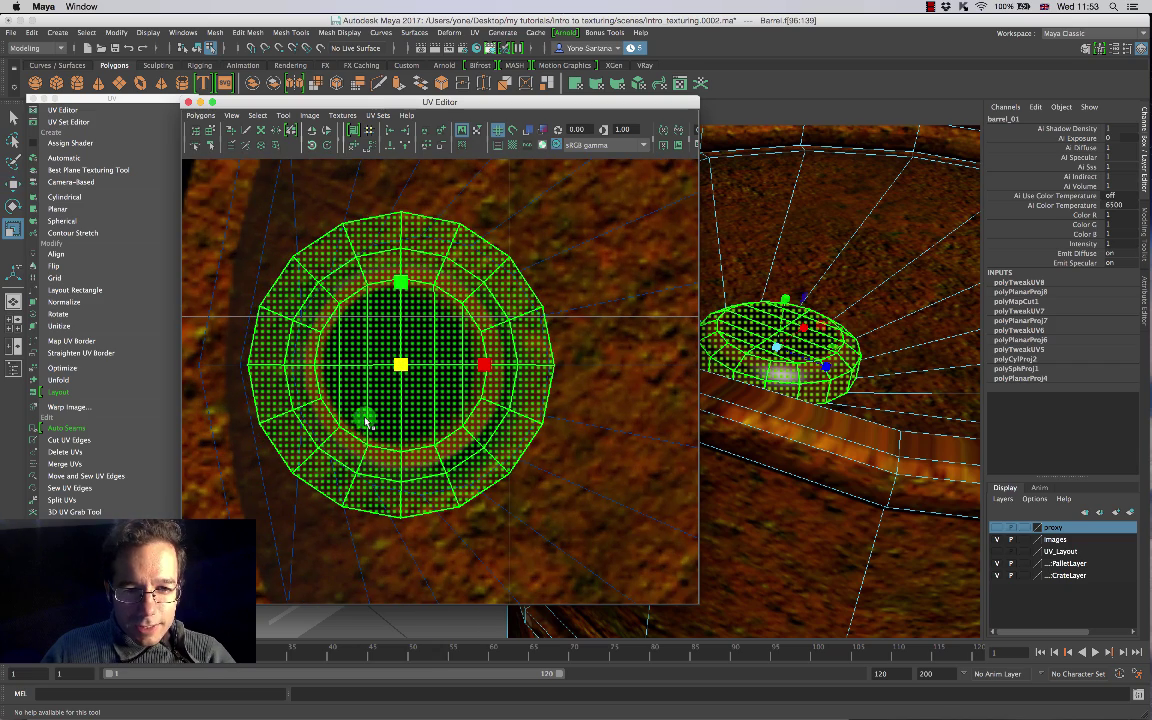
pyautogui.click(571, 388)
pyautogui.click(373, 329)
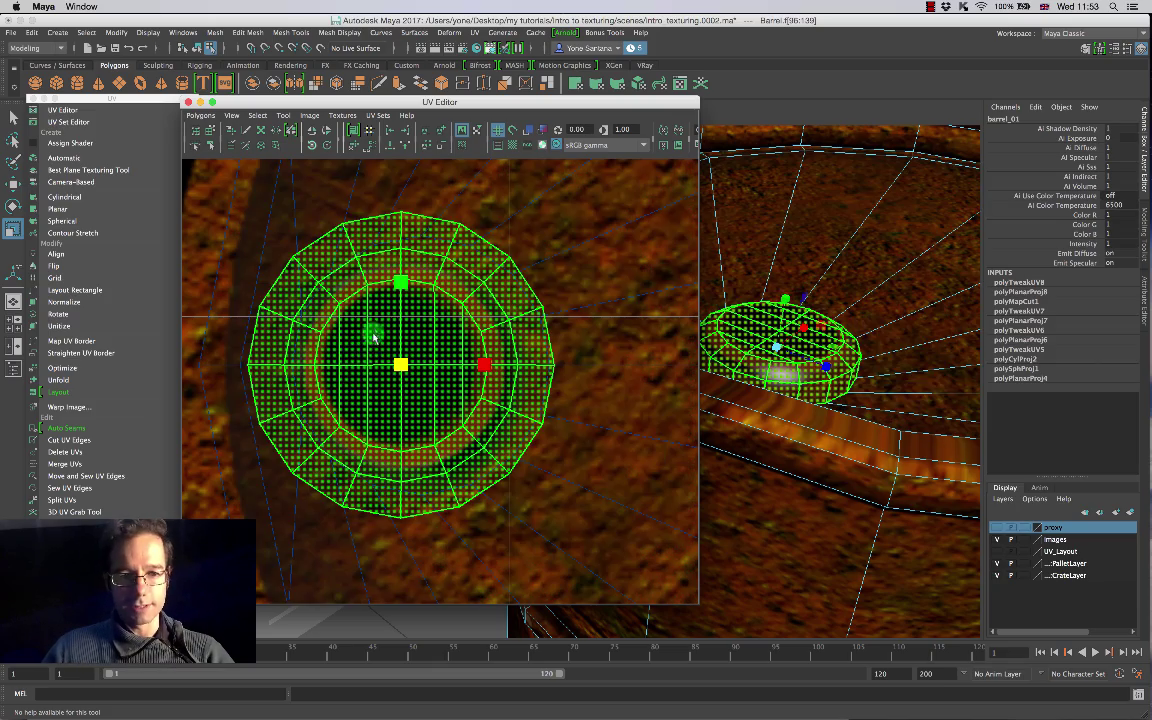
pyautogui.click(238, 384)
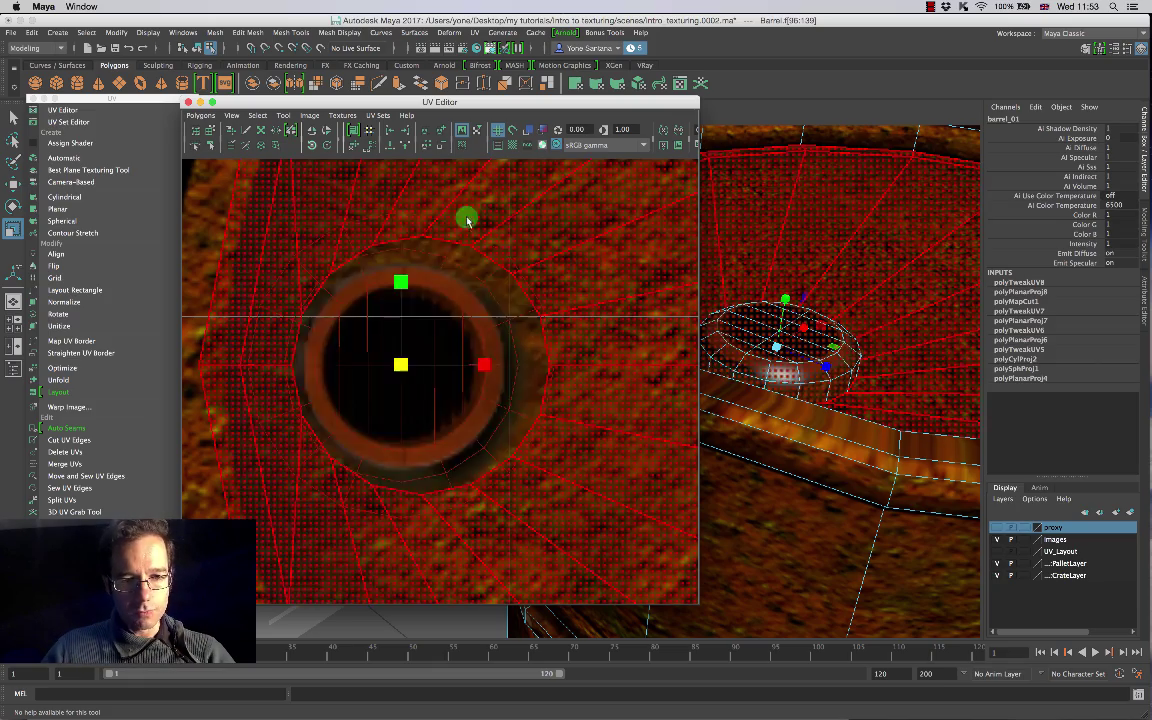
# Step: Return to object mode, deselect the barrel, and inspect its textured cap, lid and sides from several angles
pyautogui.moveTo(802, 363); pyautogui.dragTo(849, 368, button='right')
pyautogui.keyDown('alt'); pyautogui.moveTo(849, 368); pyautogui.dragTo(812, 442); pyautogui.keyUp('alt')
pyautogui.rightClick(832, 410)
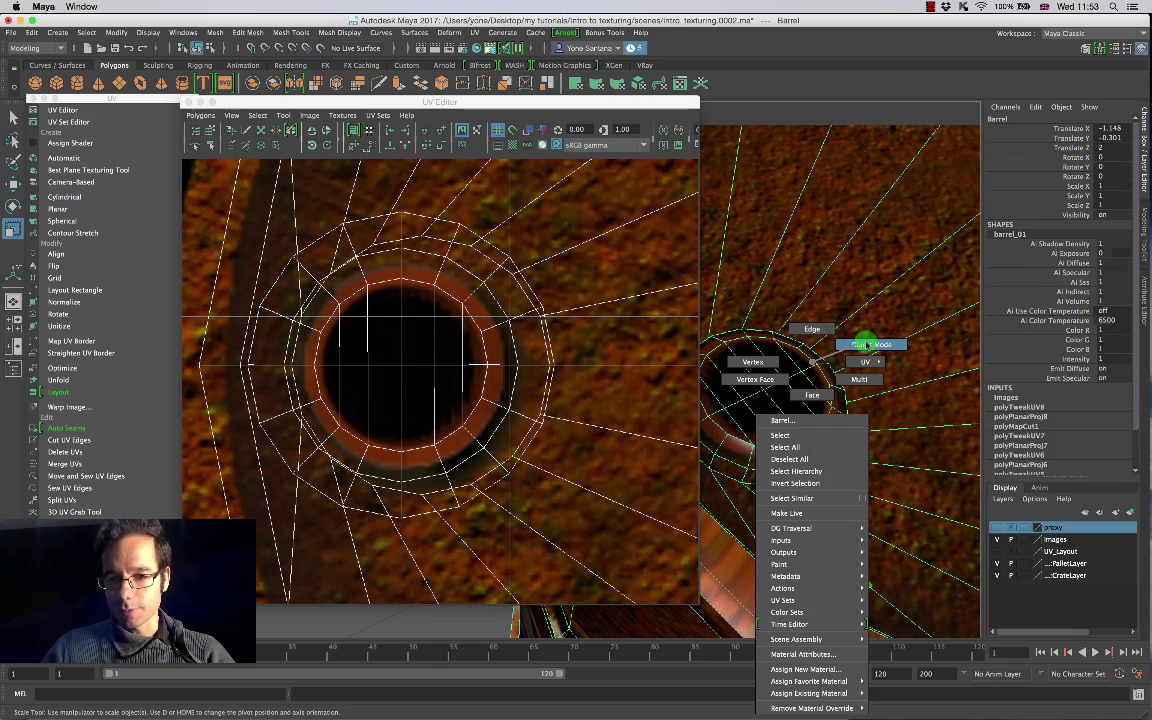
pyautogui.moveTo(866, 344); pyautogui.dragTo(866, 344, button='right')
pyautogui.click(477, 623)
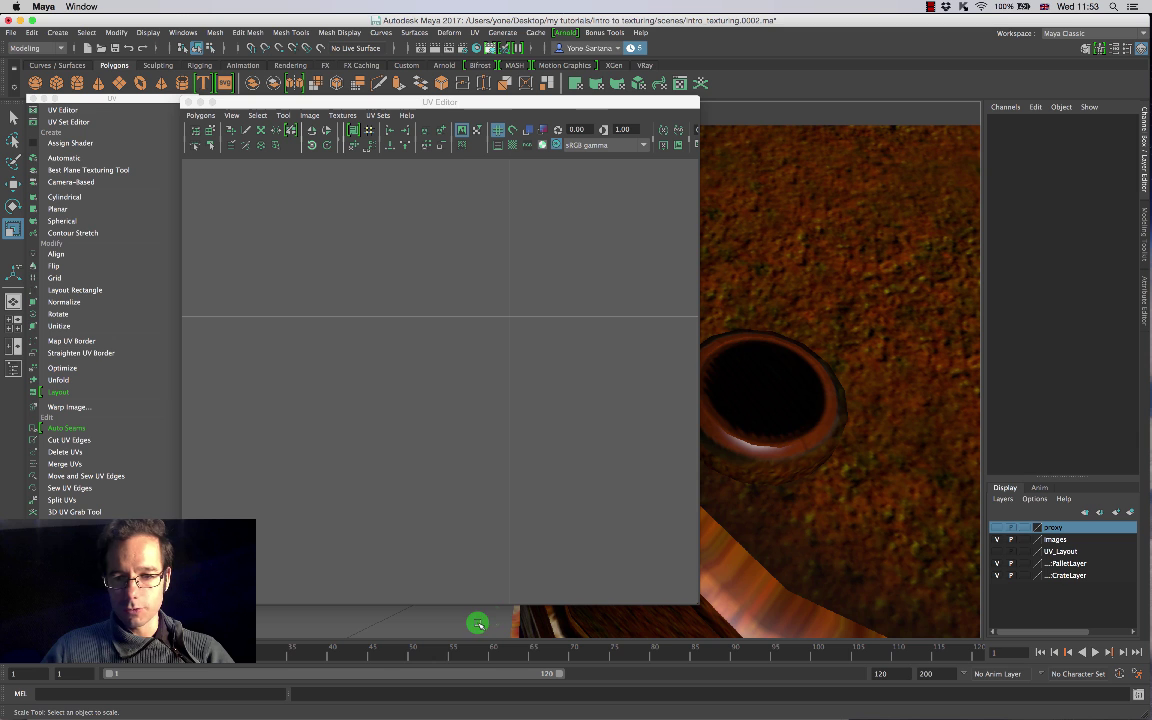
pyautogui.keyDown('alt'); pyautogui.moveTo(806, 483); pyautogui.dragTo(815, 412); pyautogui.keyUp('alt')
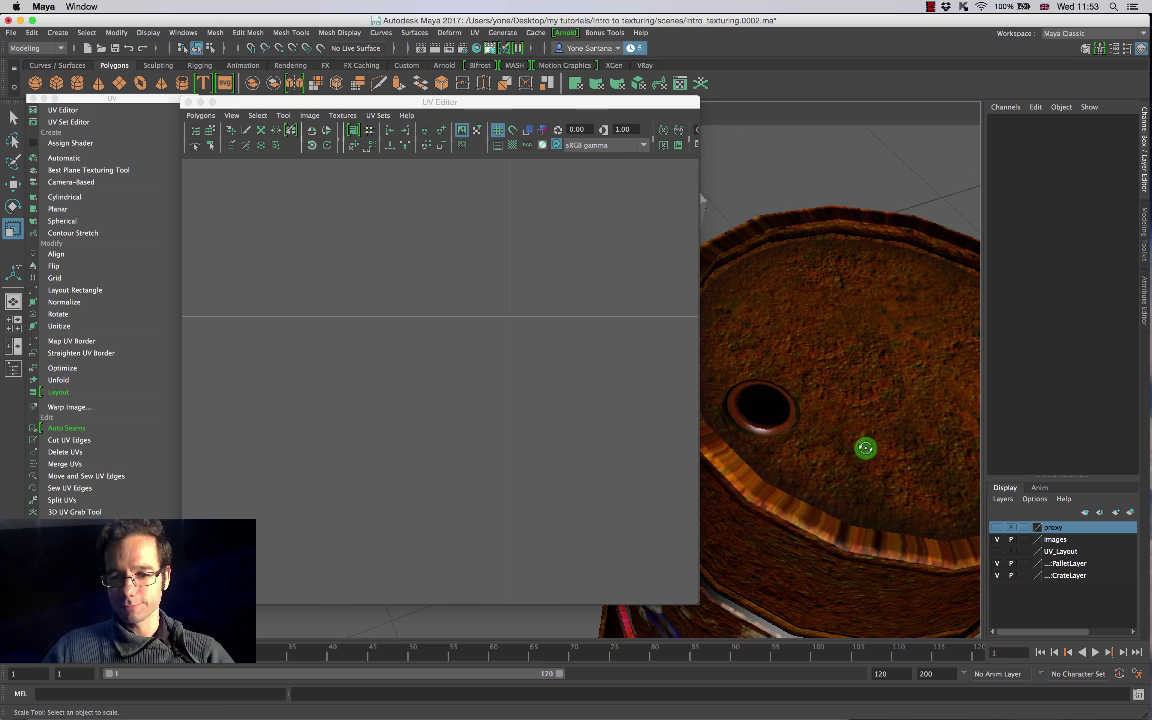
pyautogui.keyDown('alt'); pyautogui.moveTo(865, 448); pyautogui.dragTo(769, 356); pyautogui.keyUp('alt')
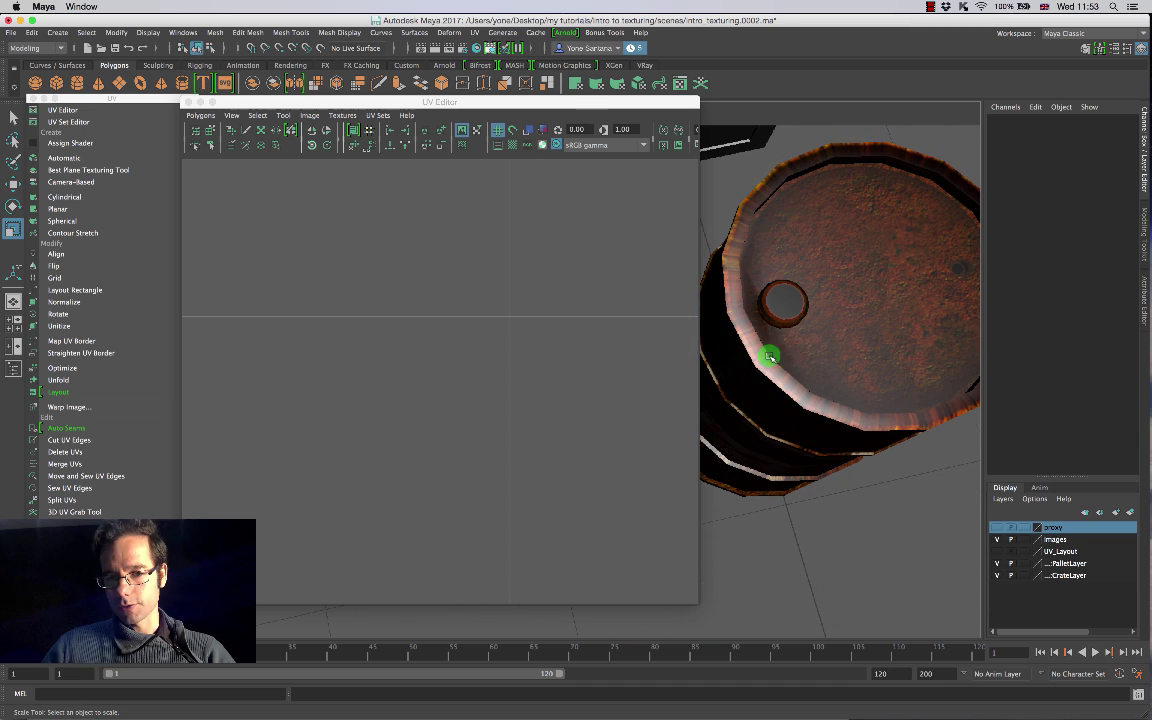
pyautogui.keyDown('alt'); pyautogui.moveTo(925, 182); pyautogui.dragTo(745, 447); pyautogui.keyUp('alt')
pyautogui.keyDown('alt'); pyautogui.moveTo(800, 391); pyautogui.dragTo(855, 334); pyautogui.keyUp('alt')
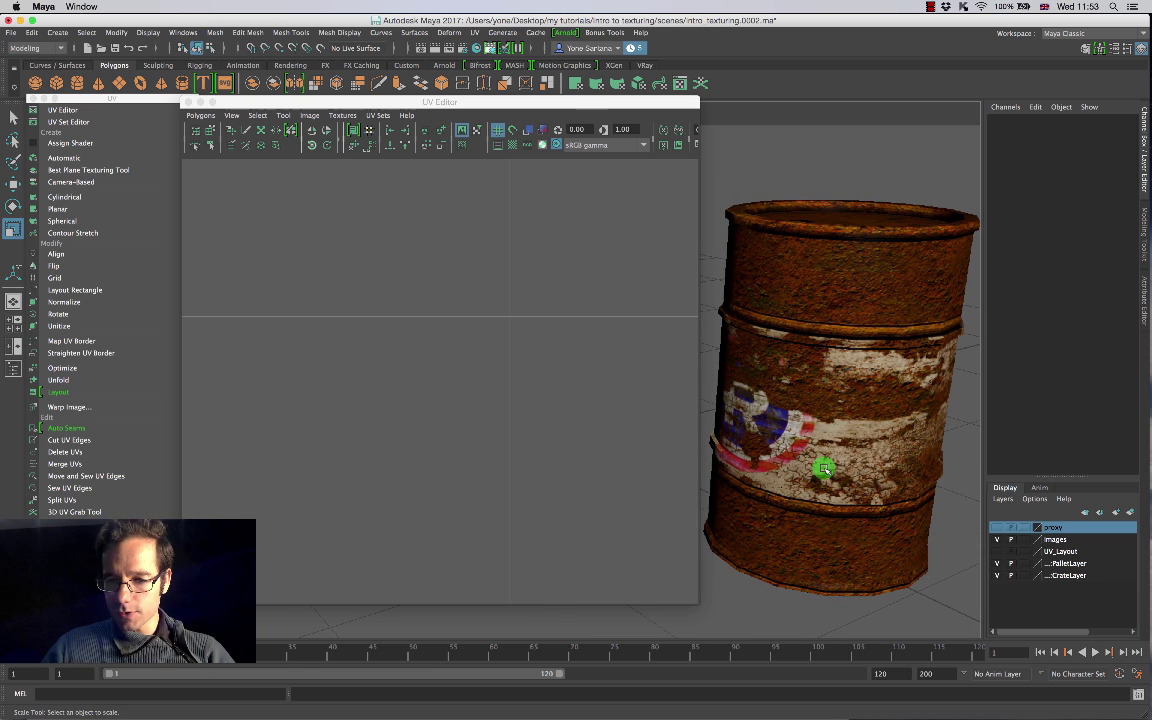
# Step: Select the barrel and compare its UV layout with the ridges in the drum texture and on the model
pyautogui.click(836, 334)
pyautogui.scroll(-5, 404, 378)
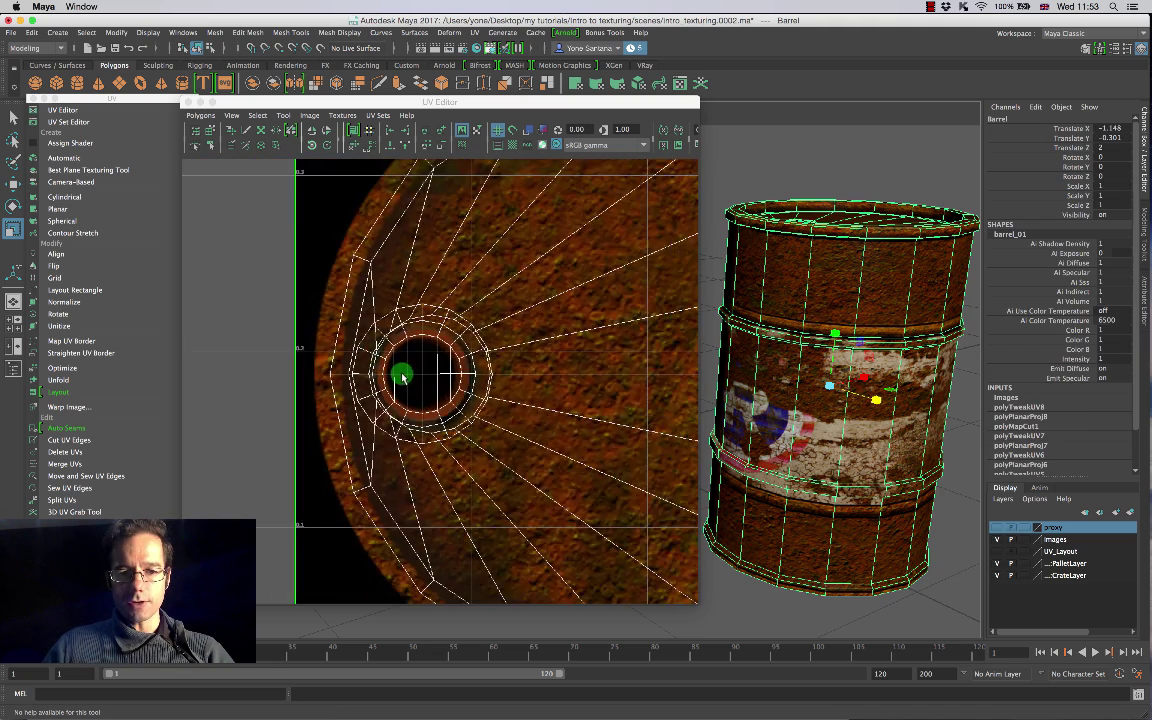
pyautogui.scroll(-6, 401, 373)
pyautogui.keyDown('alt'); pyautogui.moveTo(476, 271); pyautogui.dragTo(463, 355, button='middle'); pyautogui.keyUp('alt')
pyautogui.scroll(1, 396, 346)
pyautogui.scroll(2, 397, 346)
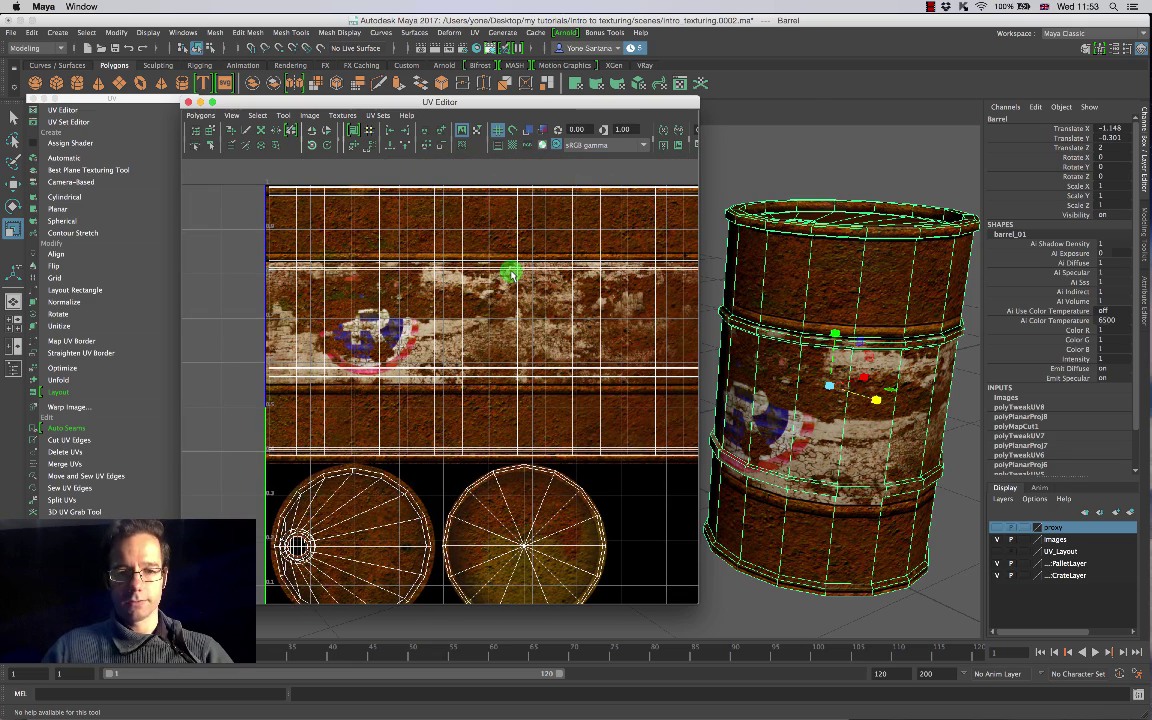
pyautogui.scroll(2, 443, 288)
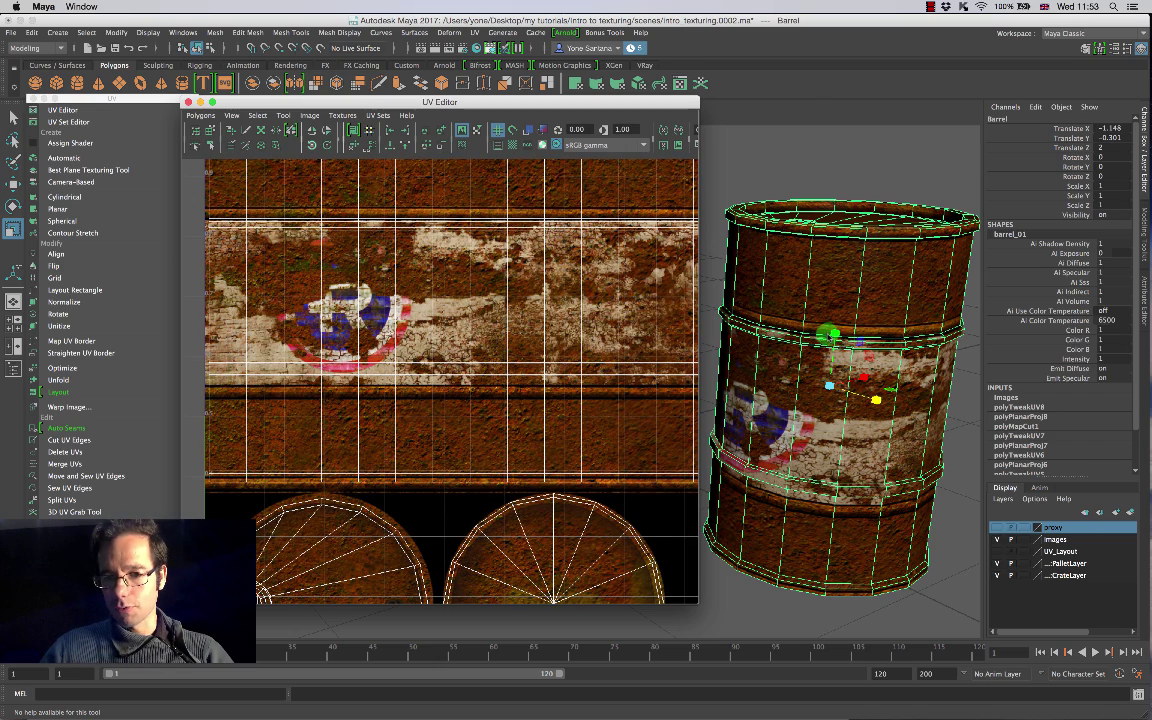
pyautogui.scroll(-4, 514, 270)
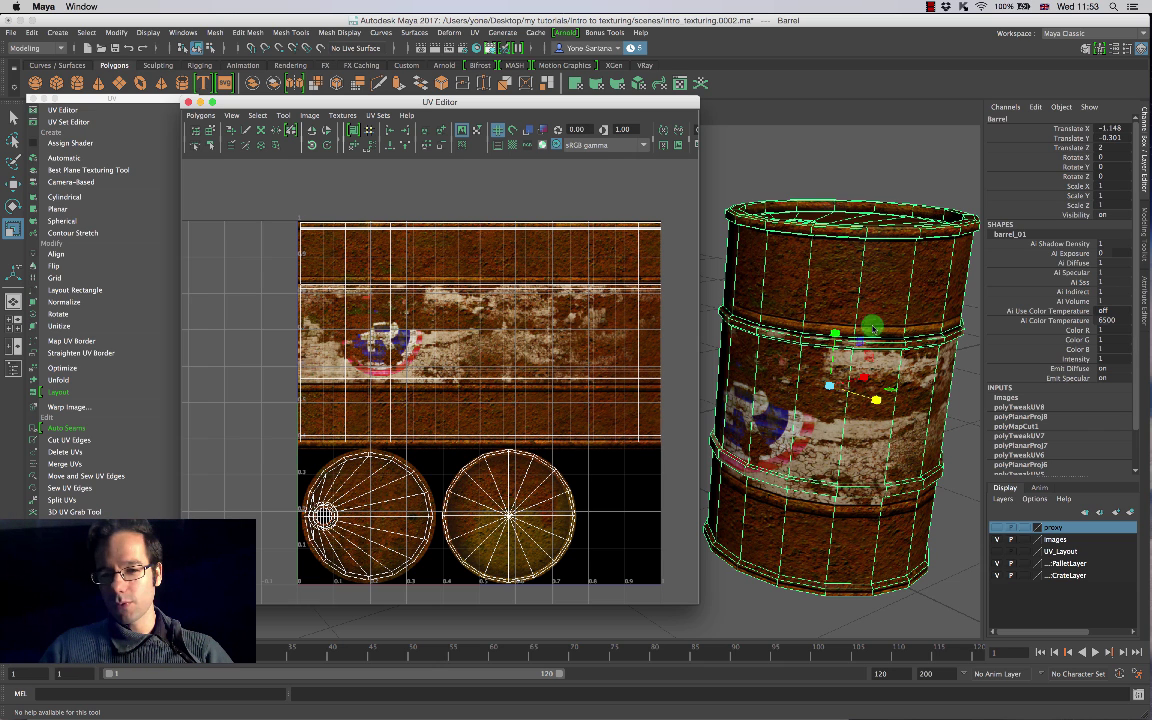
# Step: Select the rows of UVs around the barrel's upper rib and move them up onto the texture's upper ridge
pyautogui.rightClick(554, 287)
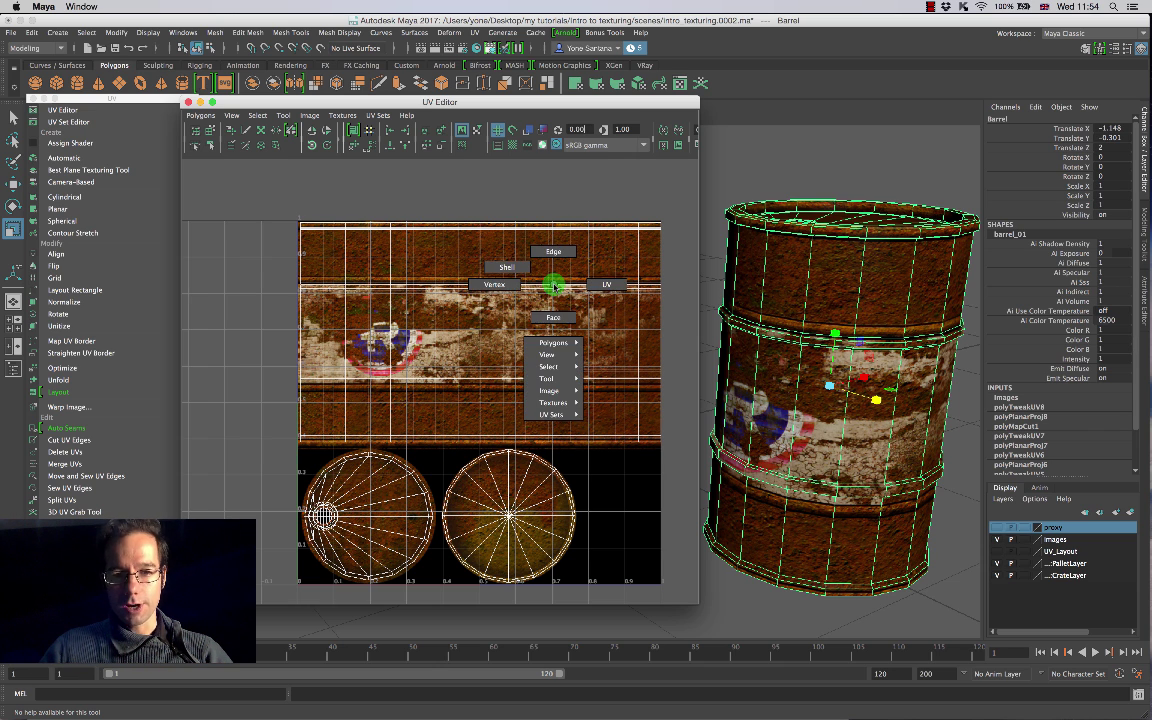
pyautogui.click(606, 286)
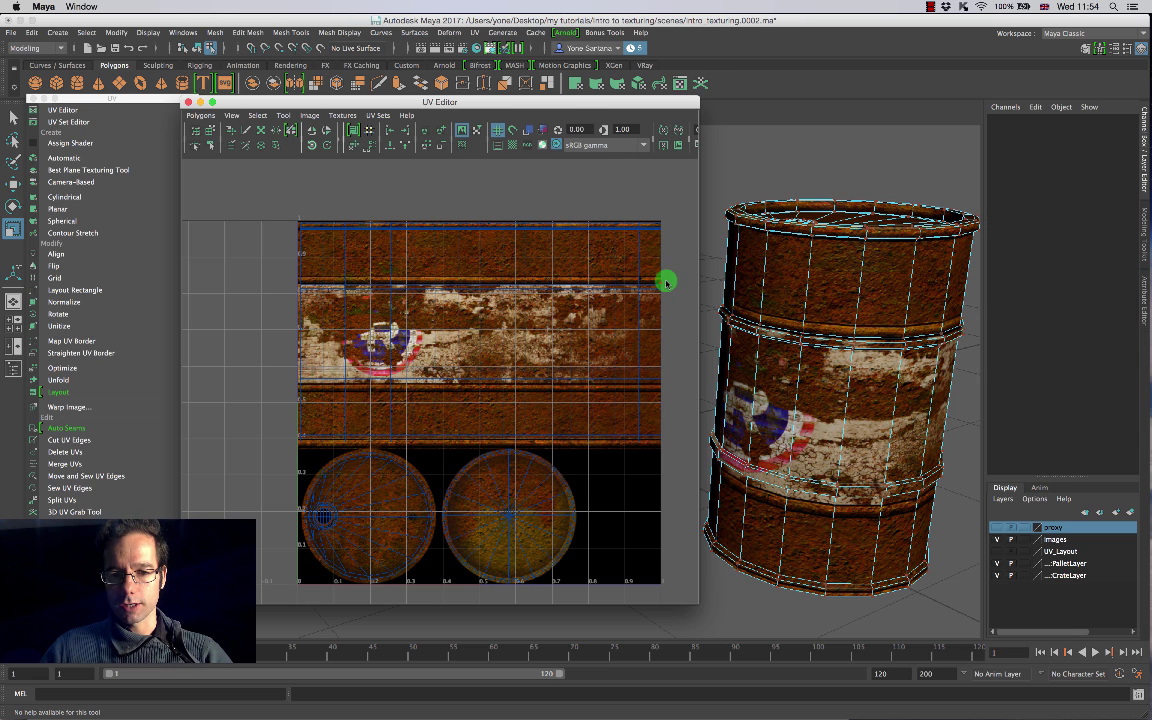
pyautogui.moveTo(608, 290); pyautogui.dragTo(268, 301)
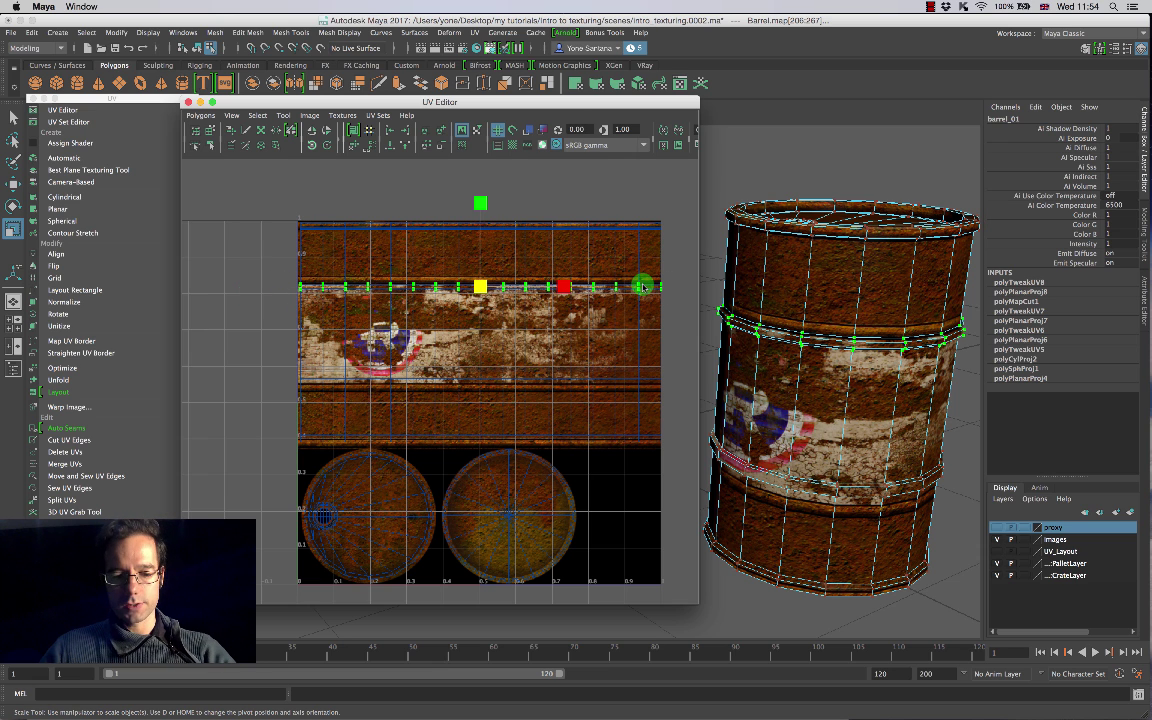
pyautogui.press('w')
pyautogui.moveTo(481, 199); pyautogui.dragTo(481, 192)
# Step: Fine-tune the height and vertical position of the upper rib's UVs to fit the painted ridge
pyautogui.scroll(8, 467, 270)
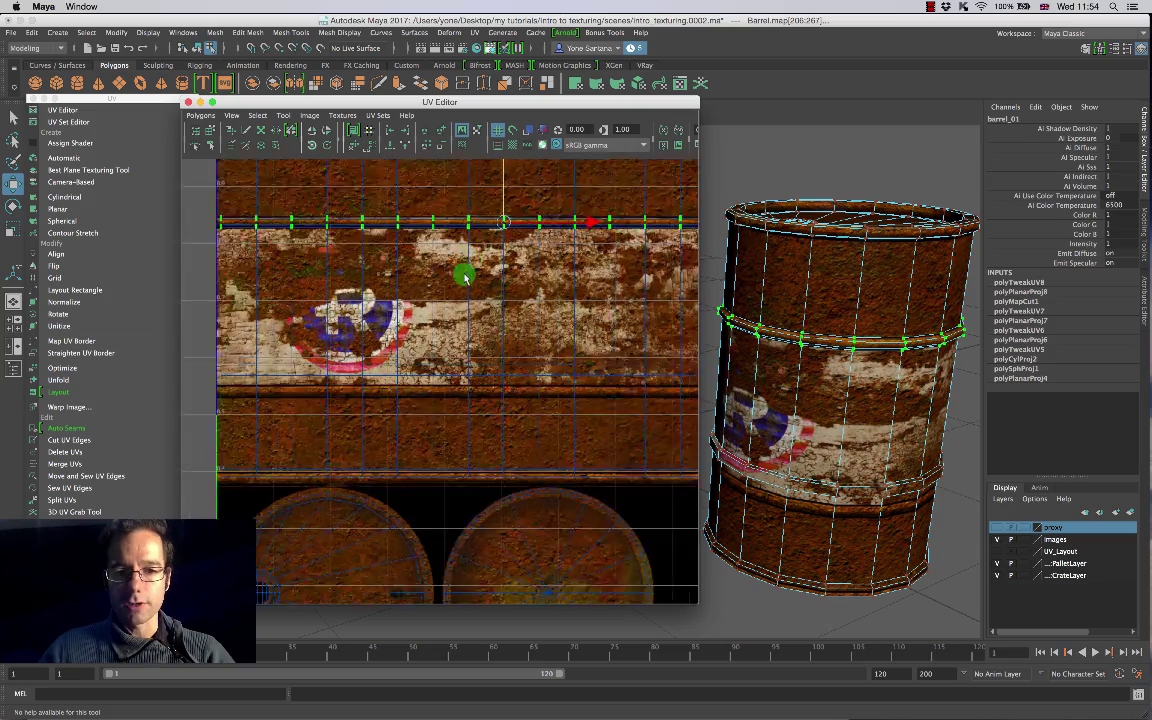
pyautogui.keyDown('alt'); pyautogui.moveTo(473, 203); pyautogui.dragTo(484, 389, button='middle'); pyautogui.keyUp('alt')
pyautogui.scroll(3, 487, 339)
pyautogui.scroll(1, 486, 337)
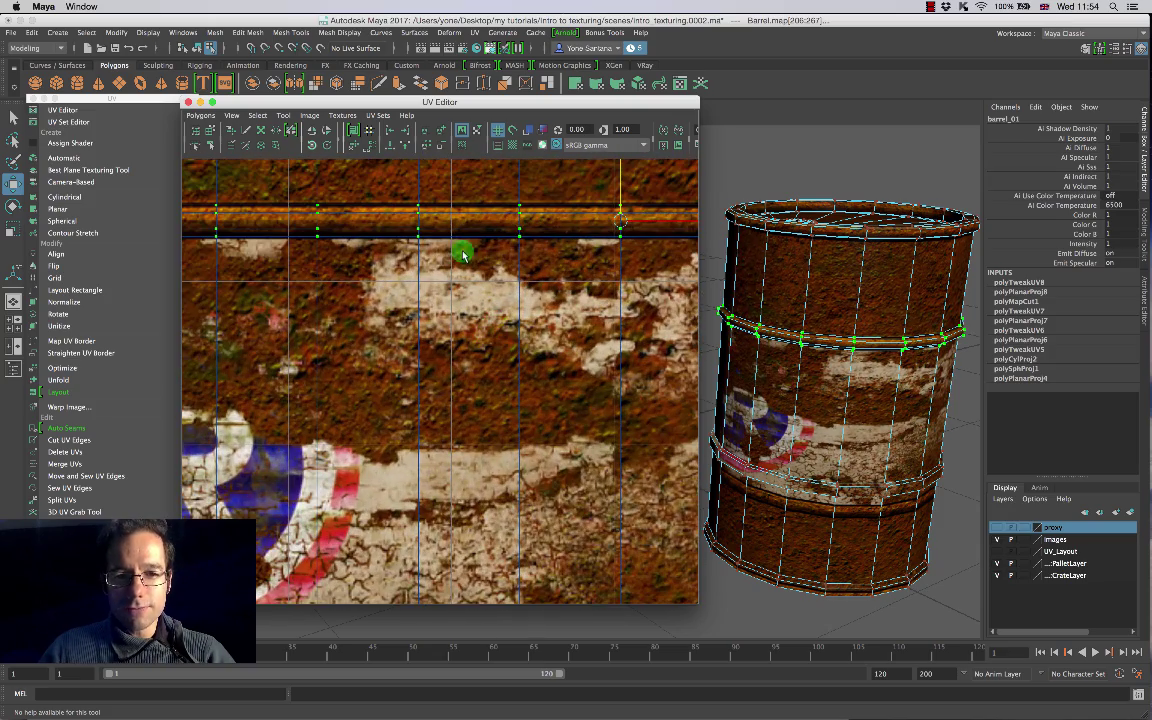
pyautogui.keyDown('alt'); pyautogui.moveTo(521, 238); pyautogui.dragTo(515, 325, button='middle'); pyautogui.keyUp('alt')
pyautogui.moveTo(605, 231)
pyautogui.mouseDown()
pyautogui.moveTo(605, 260)
pyautogui.moveTo(605, 230)
pyautogui.mouseUp()
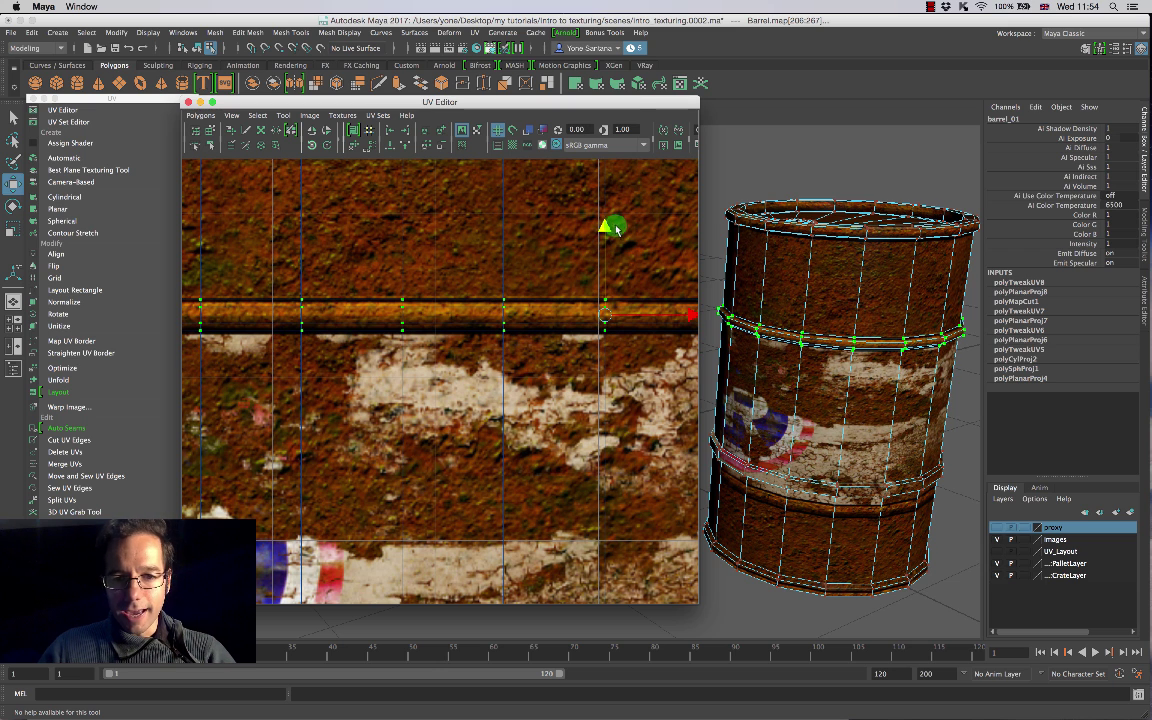
pyautogui.moveTo(605, 229)
pyautogui.mouseDown()
pyautogui.moveTo(607, 175)
pyautogui.moveTo(602, 270)
pyautogui.moveTo(613, 153)
pyautogui.moveTo(609, 288)
pyautogui.moveTo(609, 159)
pyautogui.moveTo(610, 222)
pyautogui.mouseUp()
pyautogui.press('r')
pyautogui.keyDown('alt'); pyautogui.moveTo(608, 236); pyautogui.dragTo(577, 259, button='right'); pyautogui.keyUp('alt')
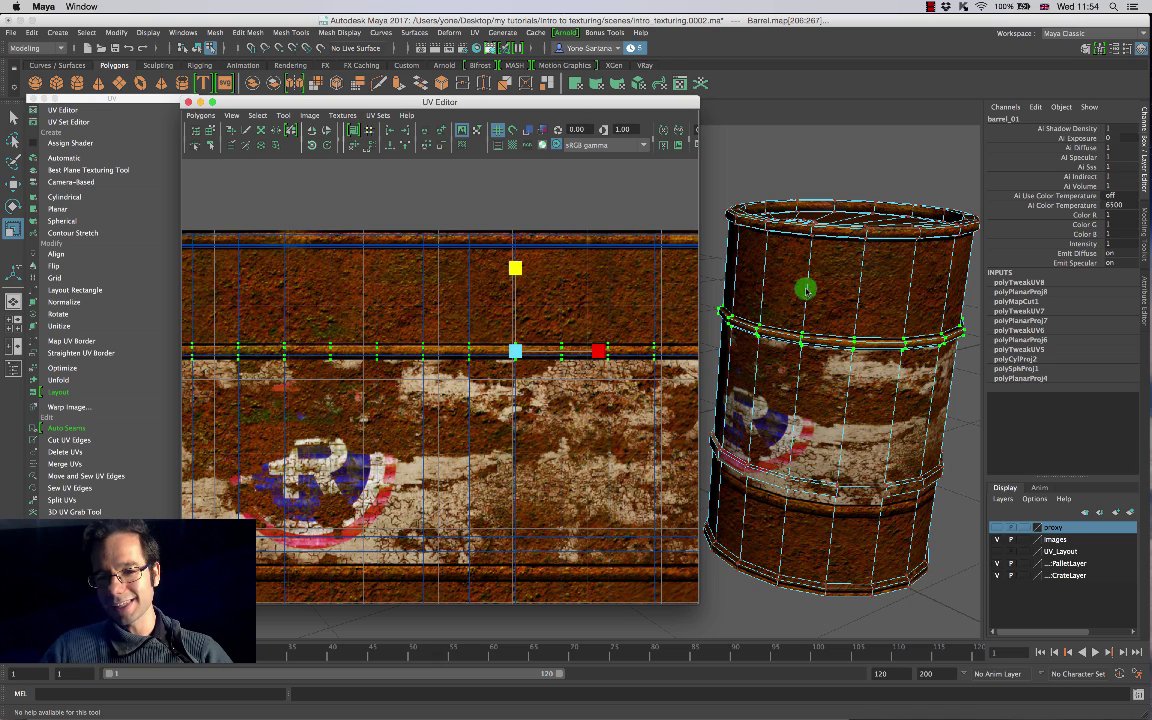
# Step: Select the rows of UVs around the barrel's lower rib and move them down onto the texture's lower ridge
pyautogui.keyDown('alt'); pyautogui.moveTo(525, 509); pyautogui.dragTo(478, 463, button='middle'); pyautogui.keyUp('alt')
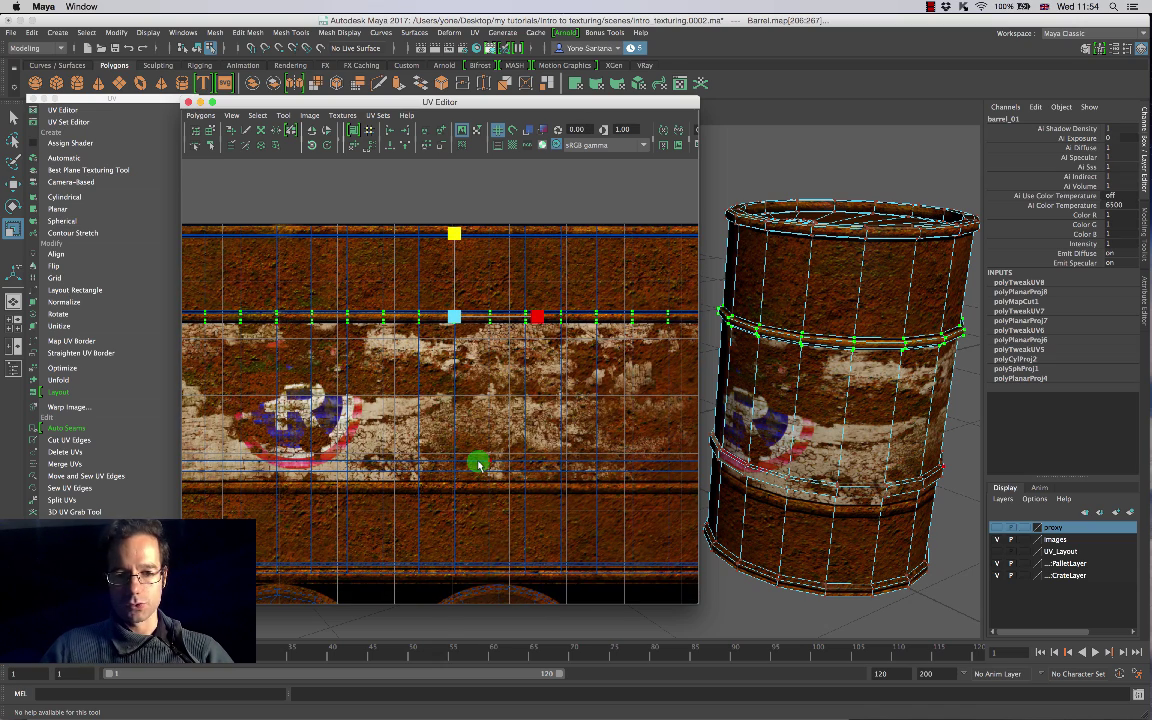
pyautogui.rightClick(478, 462)
pyautogui.moveTo(478, 462)
pyautogui.mouseDown(button='right')
pyautogui.moveTo(447, 455)
pyautogui.moveTo(541, 464)
pyautogui.mouseUp(button='right')
pyautogui.scroll(-5, 541, 464)
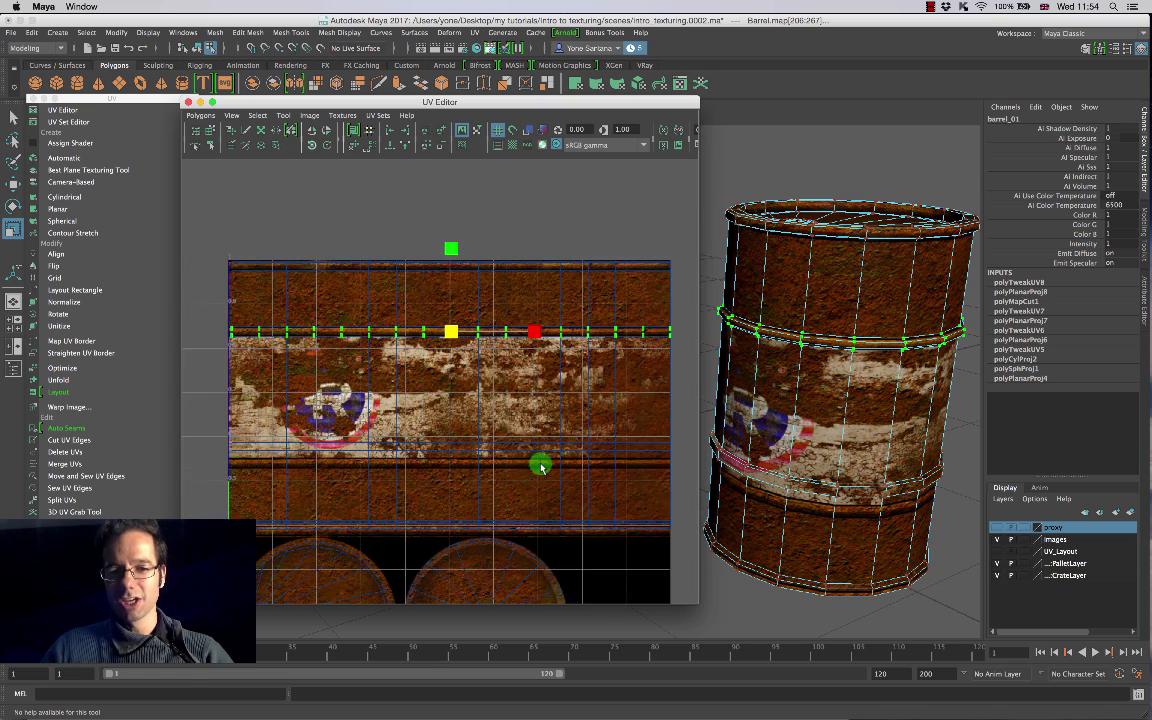
pyautogui.moveTo(591, 427); pyautogui.dragTo(262, 442)
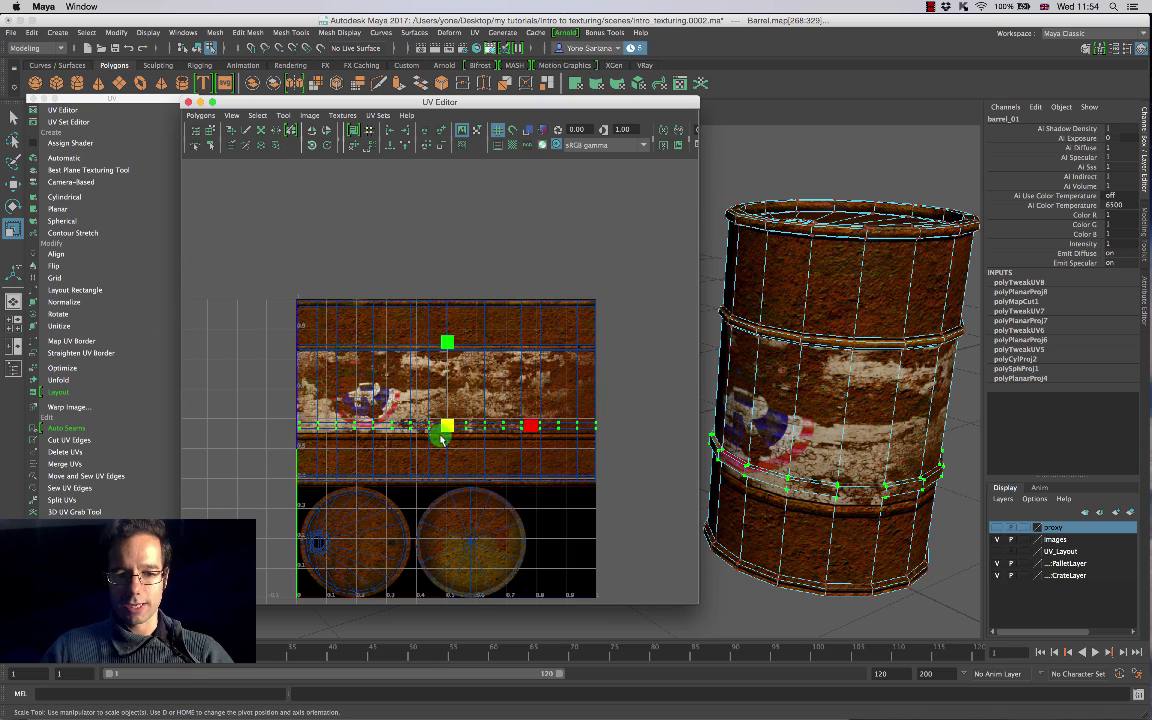
pyautogui.scroll(4, 462, 428)
pyautogui.press('w')
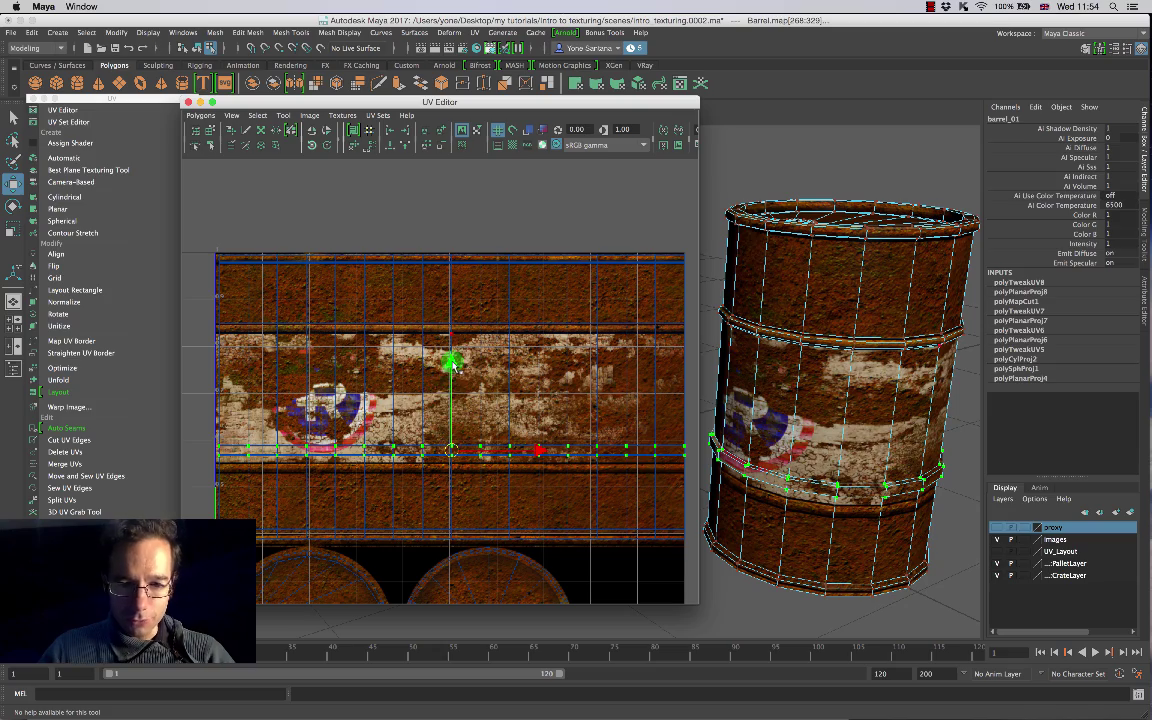
pyautogui.moveTo(453, 365); pyautogui.dragTo(452, 382)
pyautogui.scroll(4, 457, 459)
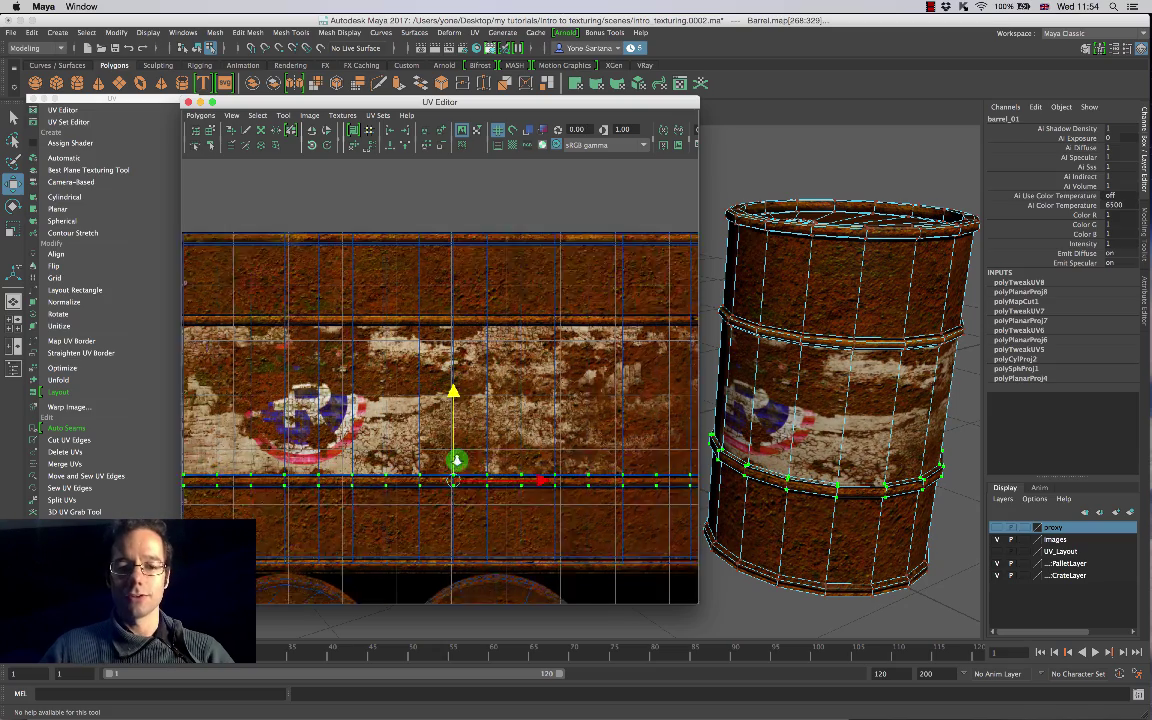
# Step: Nudge the lower rib's UVs slightly down so they line up with the texture's lower painted ridge
pyautogui.keyDown('alt'); pyautogui.moveTo(441, 490); pyautogui.dragTo(469, 356, button='middle'); pyautogui.keyUp('alt')
pyautogui.scroll(2, 486, 343)
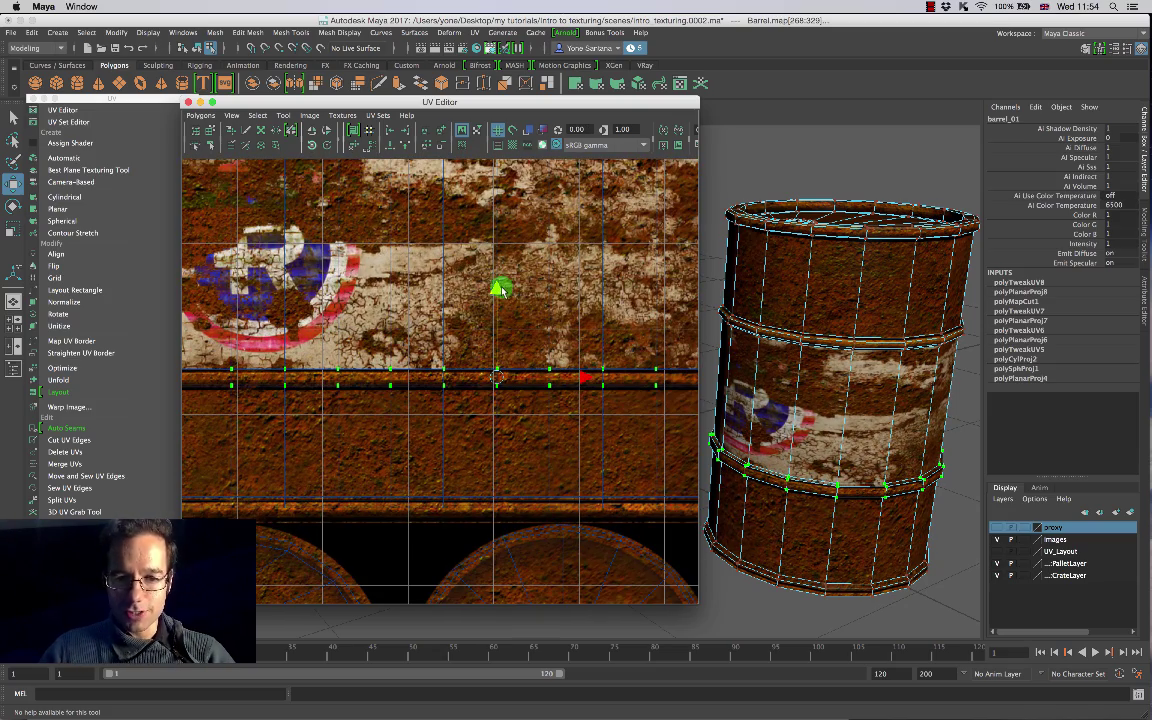
pyautogui.moveTo(499, 290); pyautogui.dragTo(501, 295)
pyautogui.press('r')
# Step: Select the rows of UVs around the barrel's bottom rim and move them slightly down onto the texture's bottom ridge
pyautogui.scroll(-3, 525, 325)
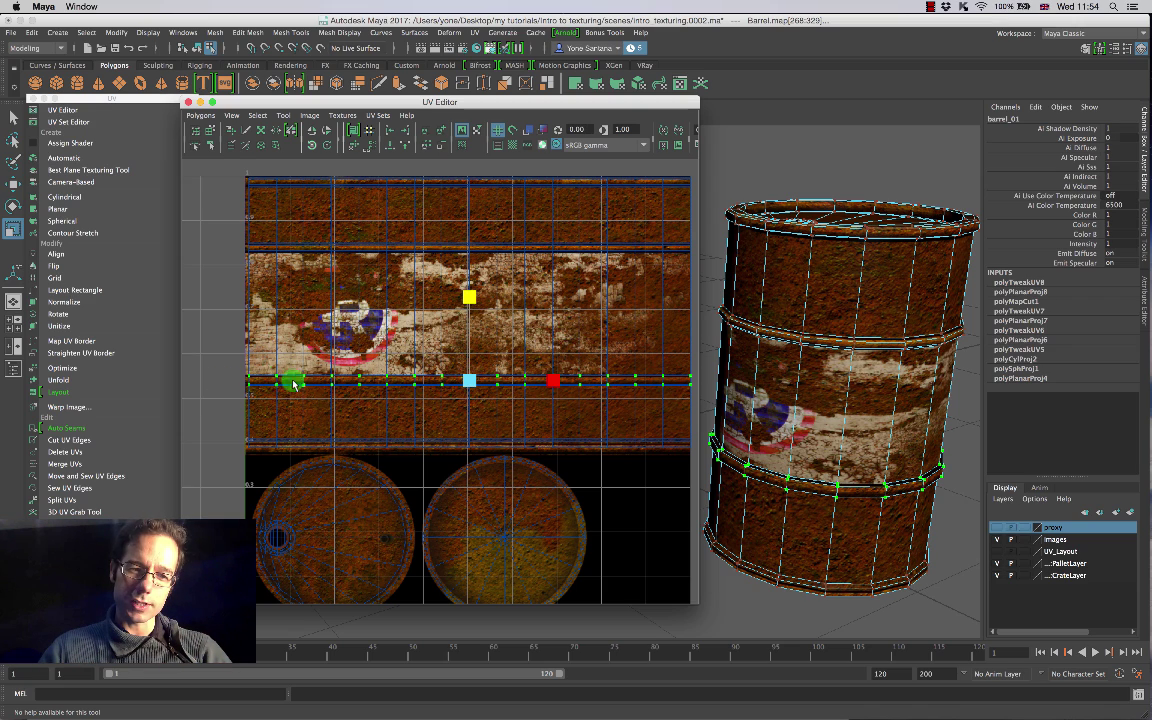
pyautogui.scroll(4, 584, 477)
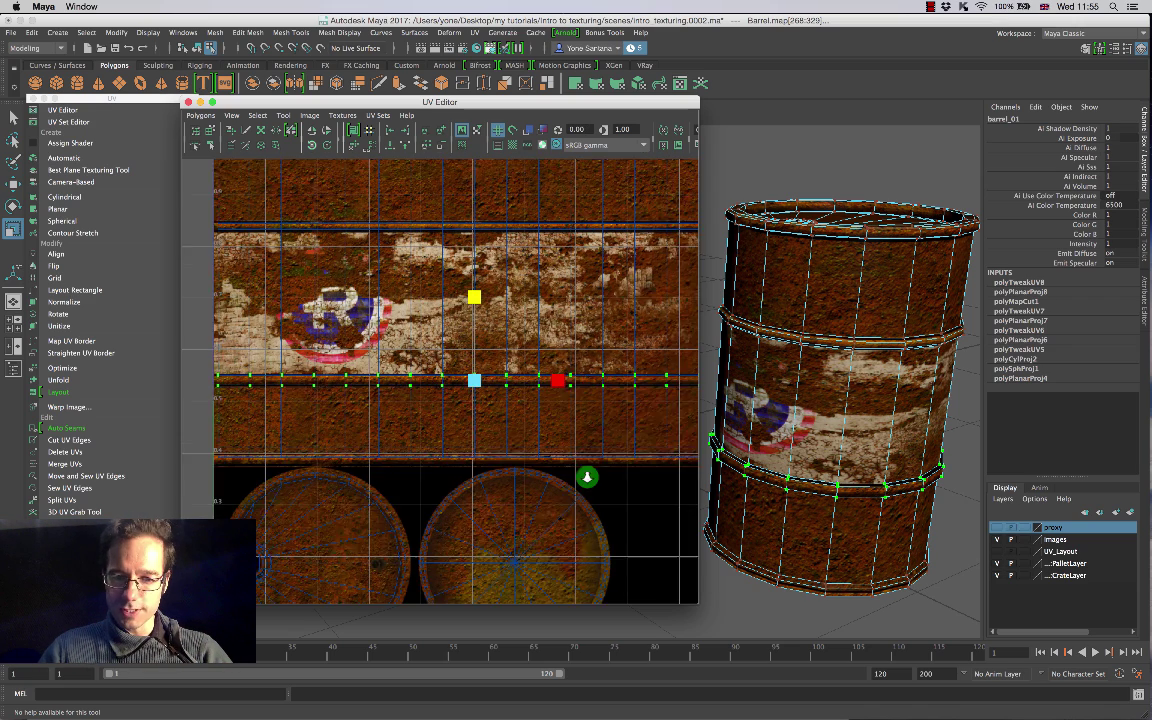
pyautogui.scroll(-6, 565, 465)
pyautogui.moveTo(642, 437)
pyautogui.mouseDown()
pyautogui.moveTo(417, 427)
pyautogui.moveTo(262, 437)
pyautogui.mouseUp()
pyautogui.scroll(2, 487, 443)
pyautogui.scroll(2, 487, 446)
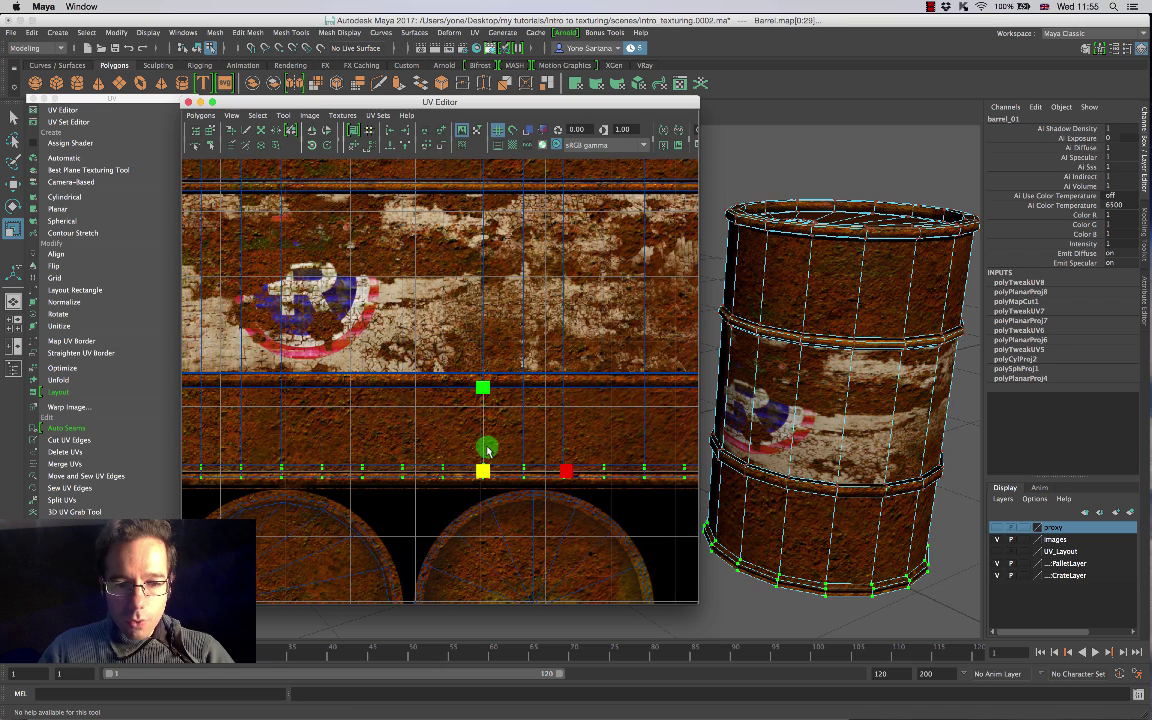
pyautogui.press('w')
pyautogui.moveTo(481, 385); pyautogui.dragTo(482, 388)
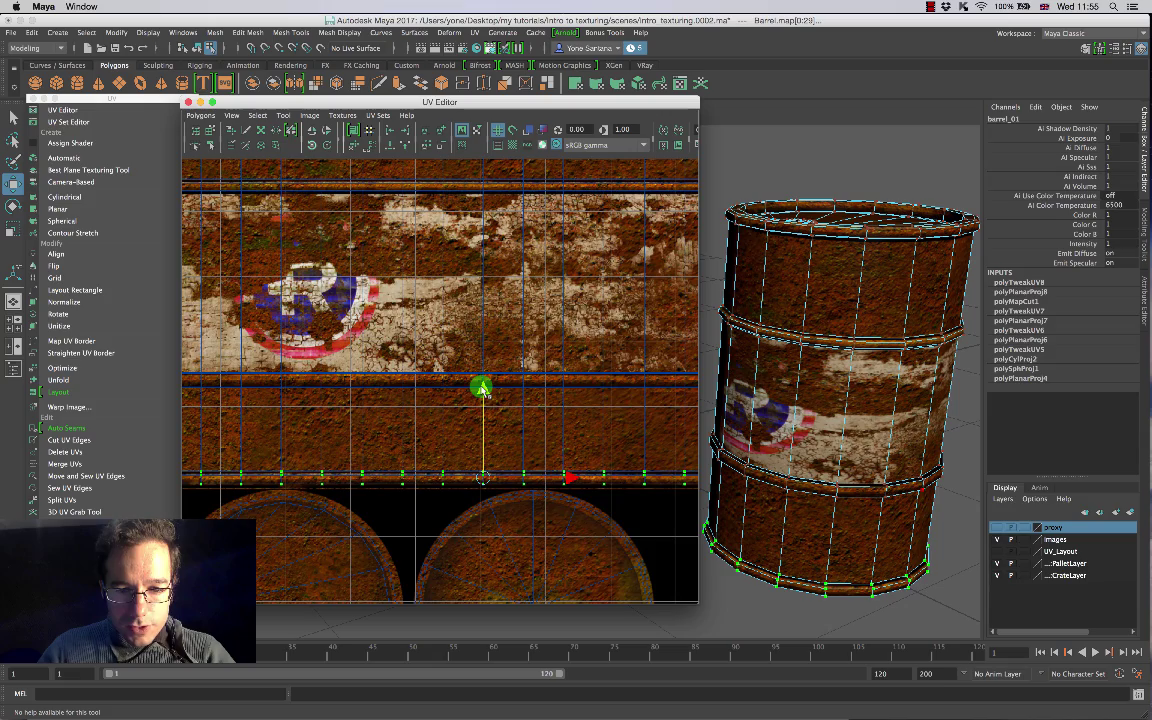
pyautogui.scroll(2, 517, 483)
pyautogui.scroll(4, 517, 484)
pyautogui.keyDown('alt'); pyautogui.moveTo(503, 531); pyautogui.dragTo(527, 326, button='middle'); pyautogui.keyUp('alt')
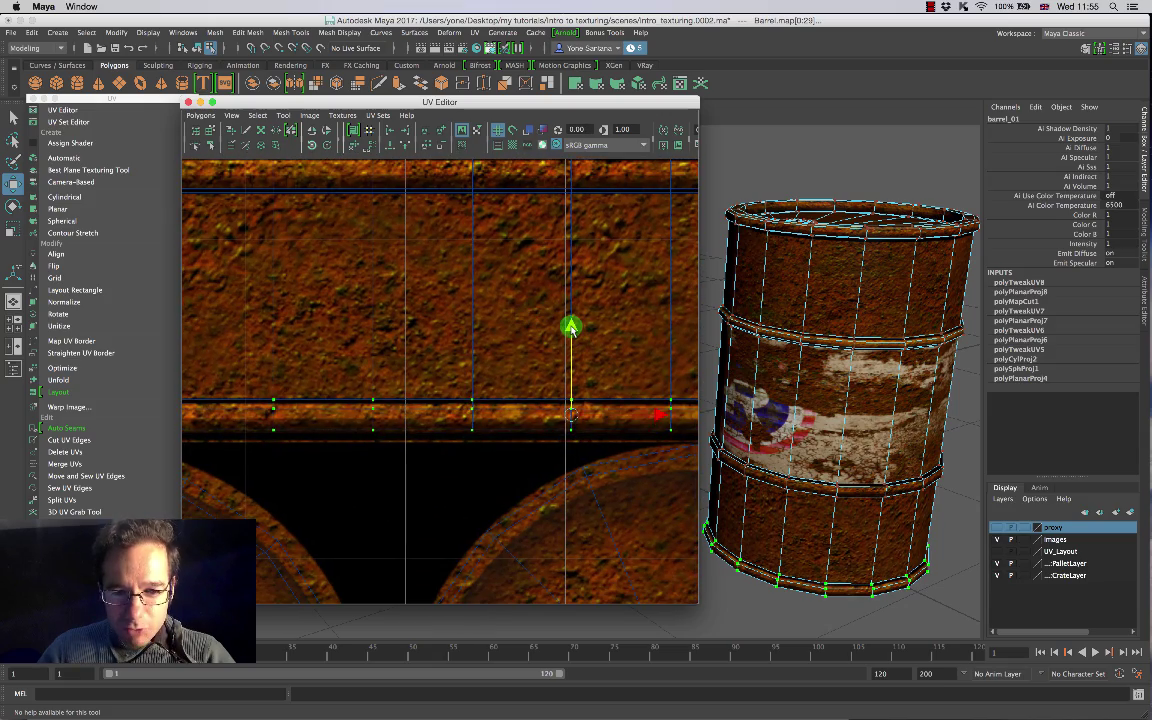
# Step: Select the rows of UVs around the barrel's top rim and move them slightly up onto the texture's top ridge
pyautogui.scroll(-5, 581, 344)
pyautogui.scroll(-2, 581, 344)
pyautogui.keyDown('alt'); pyautogui.moveTo(560, 260); pyautogui.dragTo(545, 420, button='middle'); pyautogui.keyUp('alt')
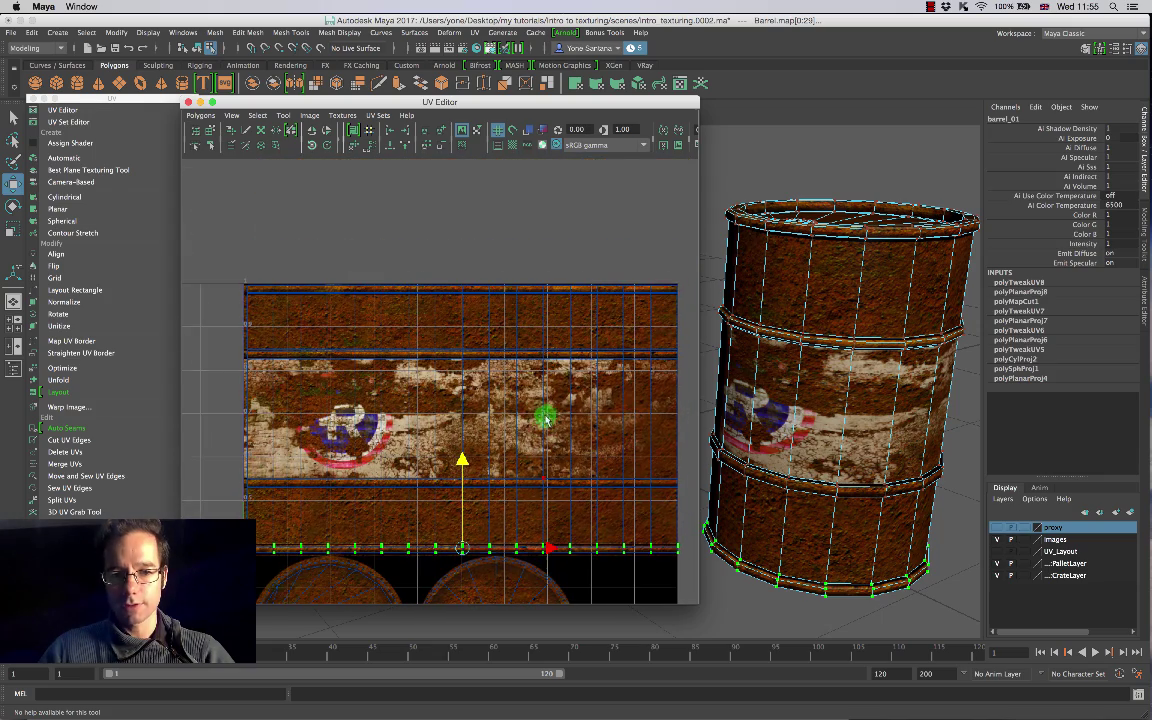
pyautogui.moveTo(610, 246); pyautogui.dragTo(205, 280)
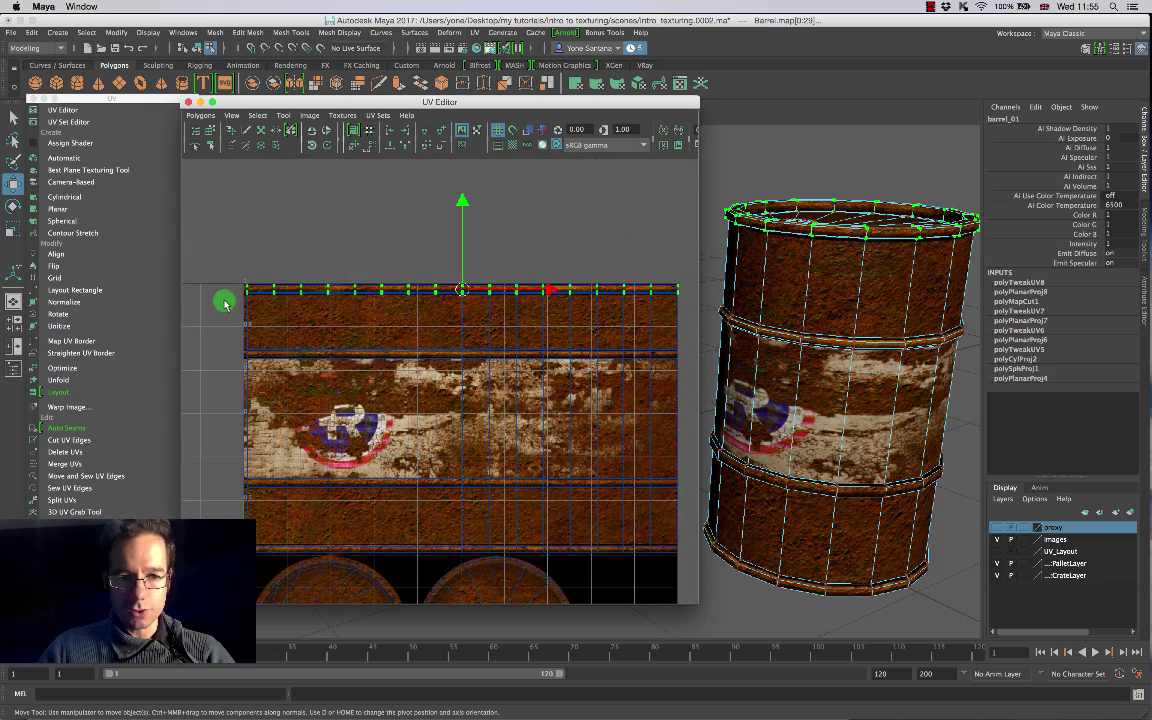
pyautogui.scroll(7, 489, 267)
pyautogui.keyDown('alt'); pyautogui.moveTo(488, 260); pyautogui.dragTo(475, 425, button='middle'); pyautogui.keyUp('alt')
pyautogui.scroll(3, 489, 210)
pyautogui.moveTo(497, 213); pyautogui.dragTo(497, 209)
# Step: Switch back to object selection, deselect the barrel and inspect the texture on its sides and top rim
pyautogui.keyDown('alt'); pyautogui.moveTo(768, 323); pyautogui.dragTo(846, 375); pyautogui.keyUp('alt')
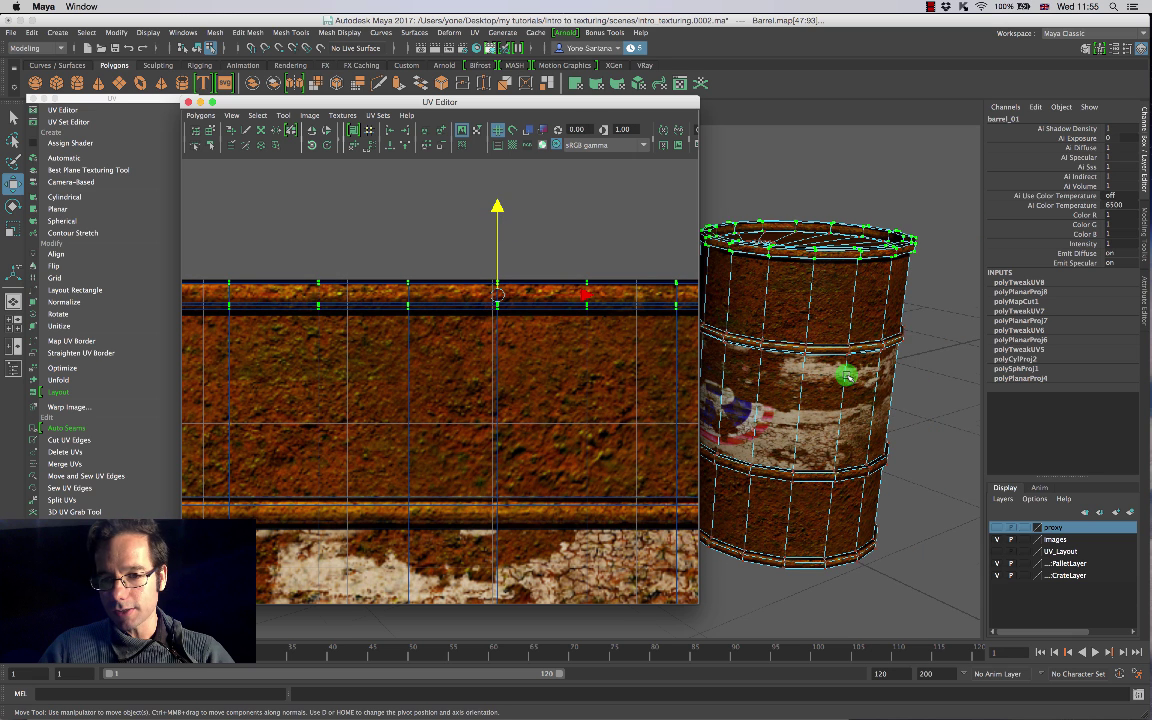
pyautogui.moveTo(834, 361); pyautogui.dragTo(893, 344, button='right')
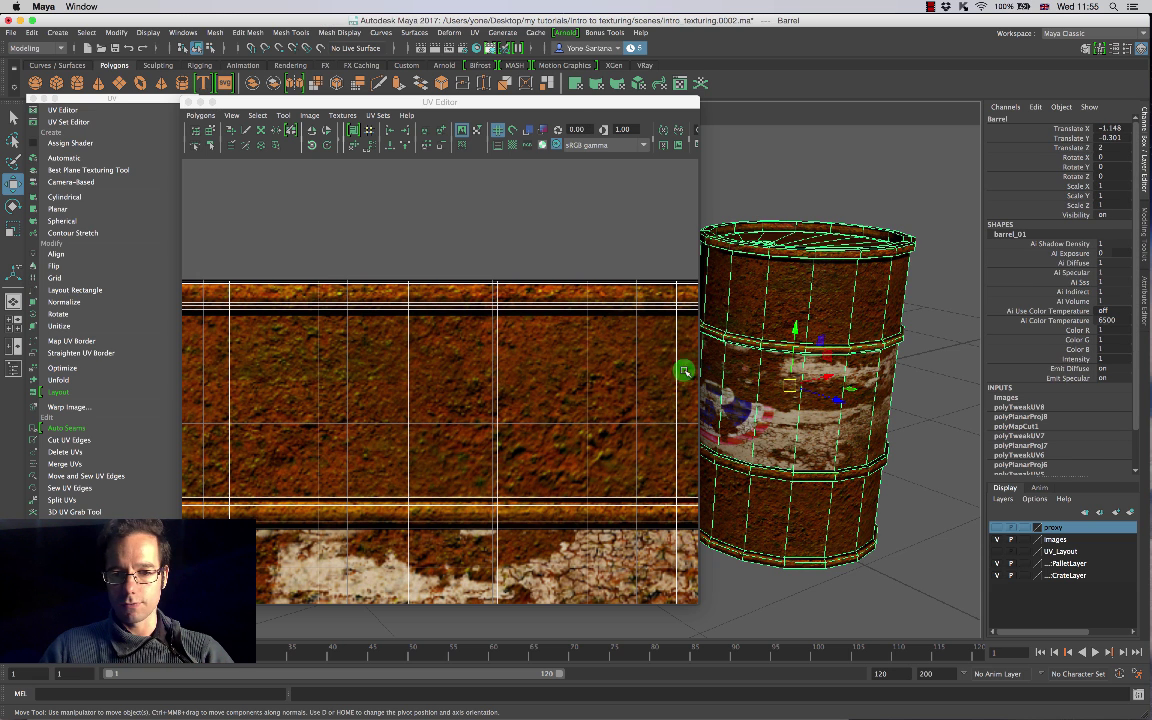
pyautogui.click(921, 377)
pyautogui.keyDown('alt'); pyautogui.moveTo(885, 433); pyautogui.dragTo(810, 454); pyautogui.keyUp('alt')
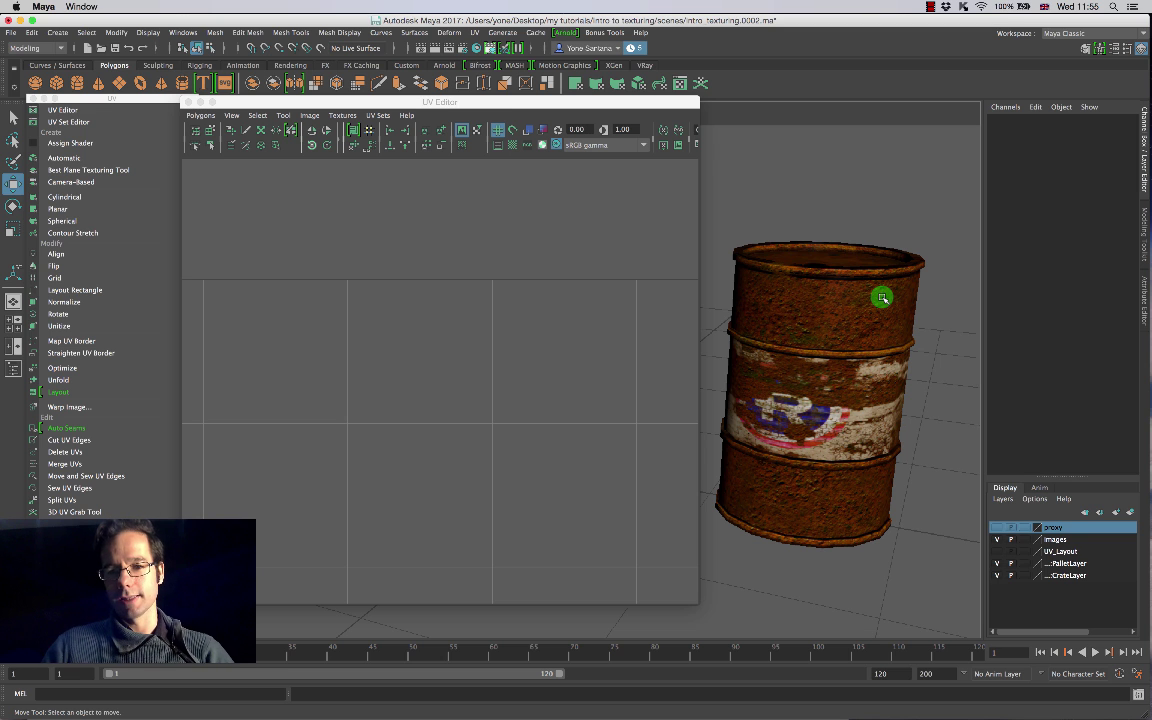
pyautogui.keyDown('alt'); pyautogui.moveTo(879, 273); pyautogui.dragTo(802, 300); pyautogui.keyUp('alt')
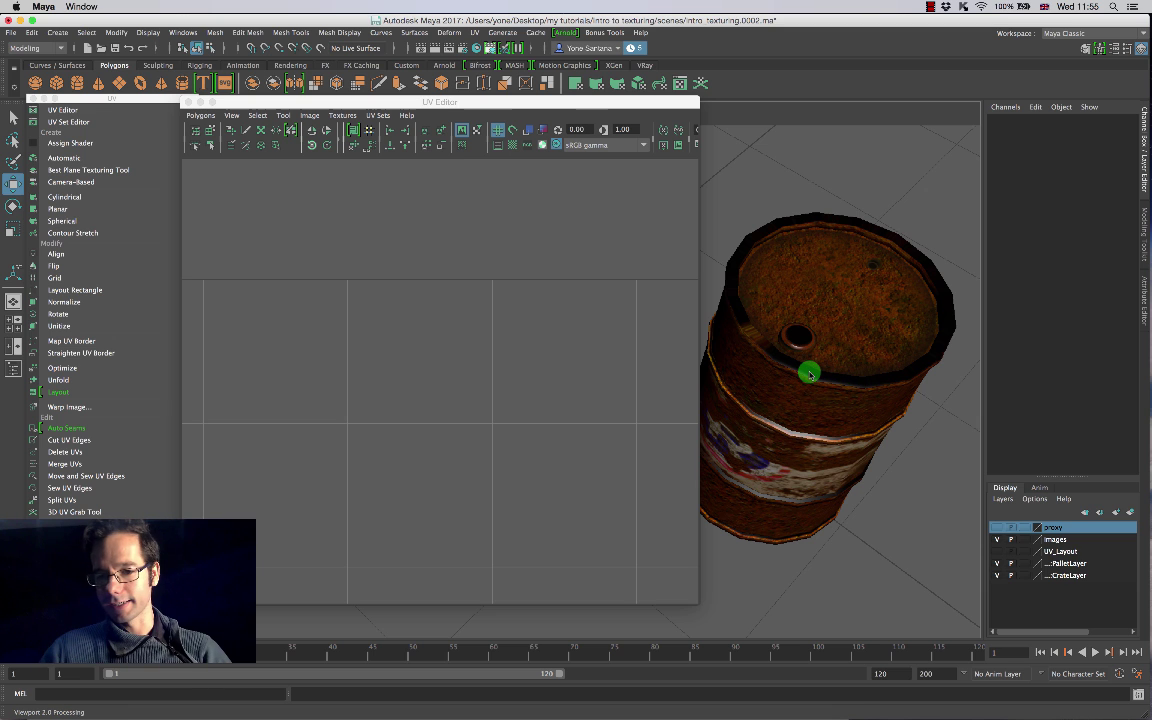
# Step: Select the full ring of faces on the barrel's top rim
pyautogui.moveTo(809, 372); pyautogui.dragTo(809, 396, button='right')
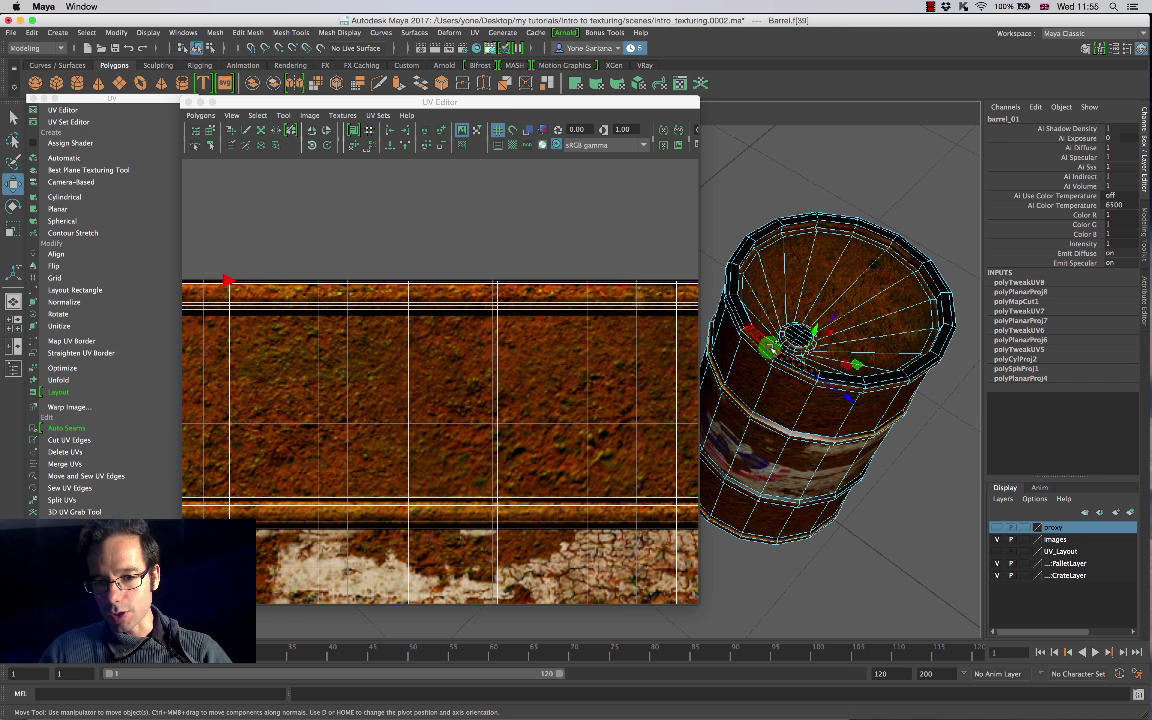
pyautogui.keyDown('shift'); pyautogui.doubleClick(770, 348); pyautogui.keyUp('shift')
pyautogui.keyDown('alt'); pyautogui.moveTo(800, 342); pyautogui.dragTo(866, 391); pyautogui.keyUp('alt')
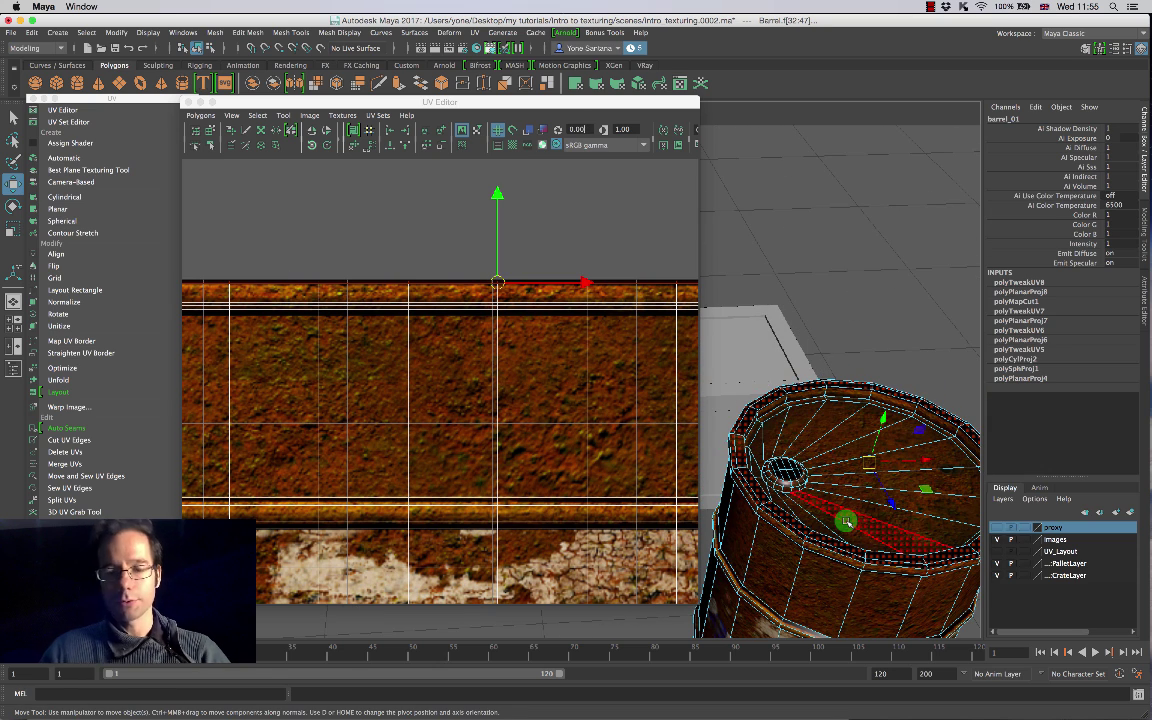
pyautogui.scroll(-2, 893, 507)
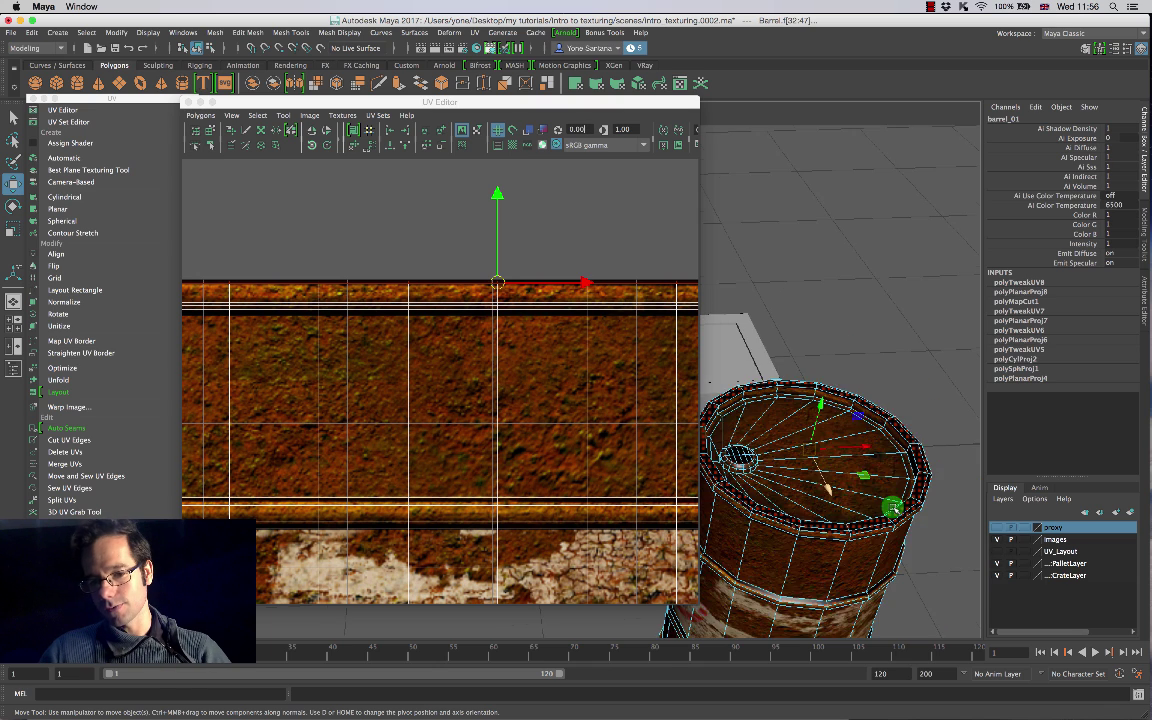
pyautogui.scroll(-2, 893, 507)
pyautogui.keyDown('alt'); pyautogui.moveTo(805, 468); pyautogui.dragTo(873, 451, button='middle'); pyautogui.keyUp('alt')
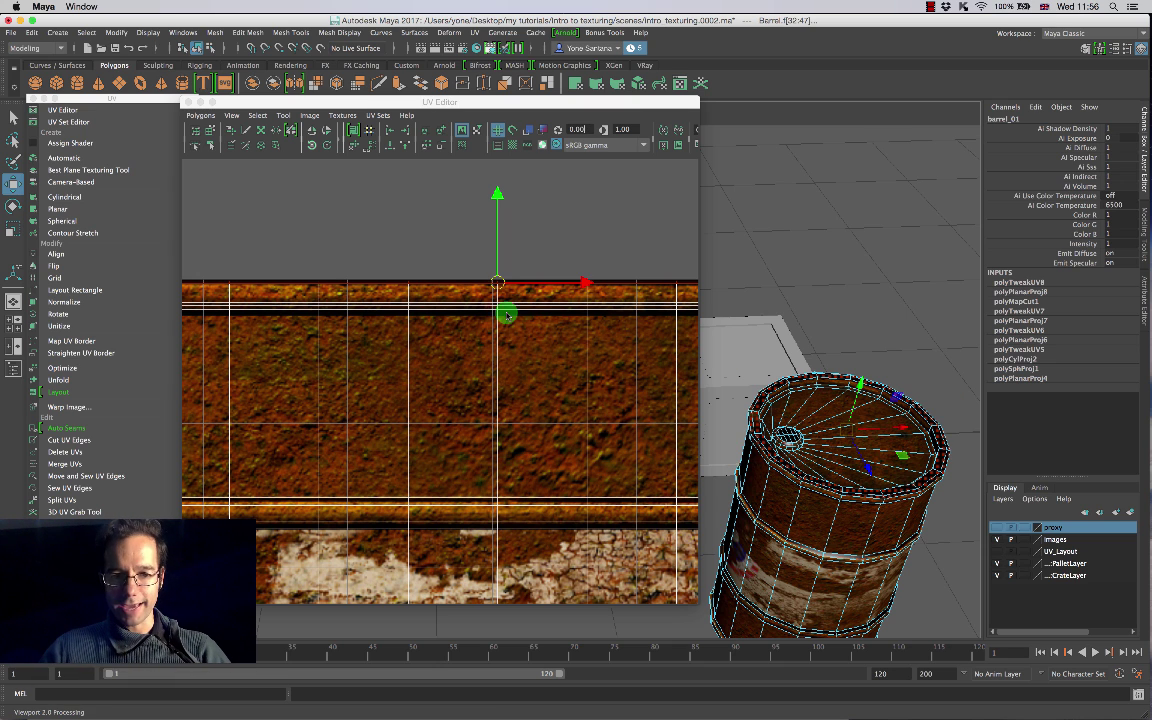
# Step: Check the rim faces in the UV layout and apply a planar UV projection to them
pyautogui.scroll(-4, 505, 314)
pyautogui.keyDown('alt'); pyautogui.moveTo(454, 343); pyautogui.dragTo(560, 354, button='middle'); pyautogui.keyUp('alt')
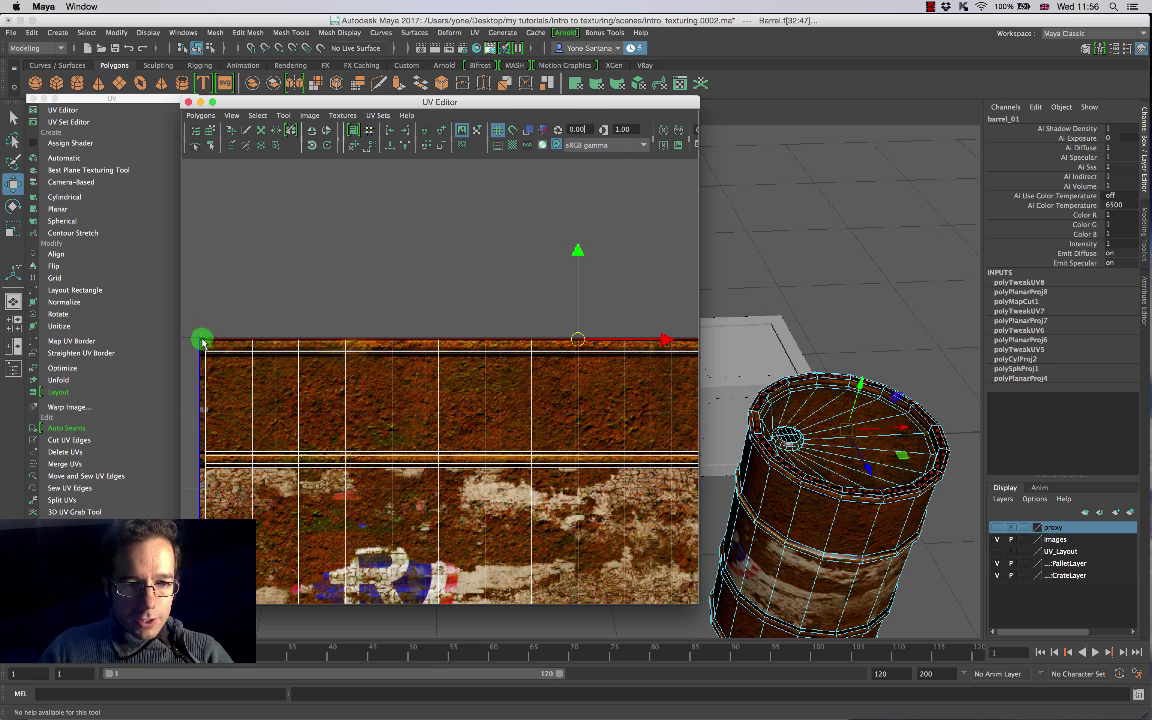
pyautogui.scroll(6, 280, 343)
pyautogui.keyDown('alt'); pyautogui.moveTo(435, 272); pyautogui.dragTo(440, 349, button='middle'); pyautogui.keyUp('alt')
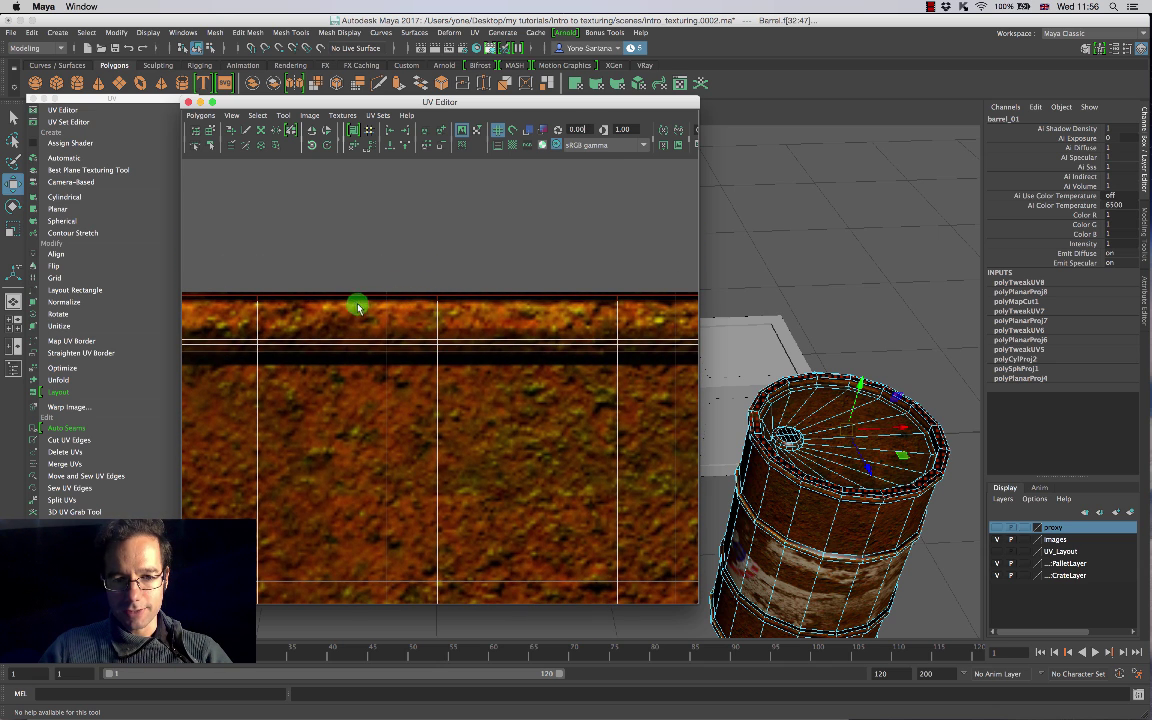
pyautogui.scroll(-5, 465, 309)
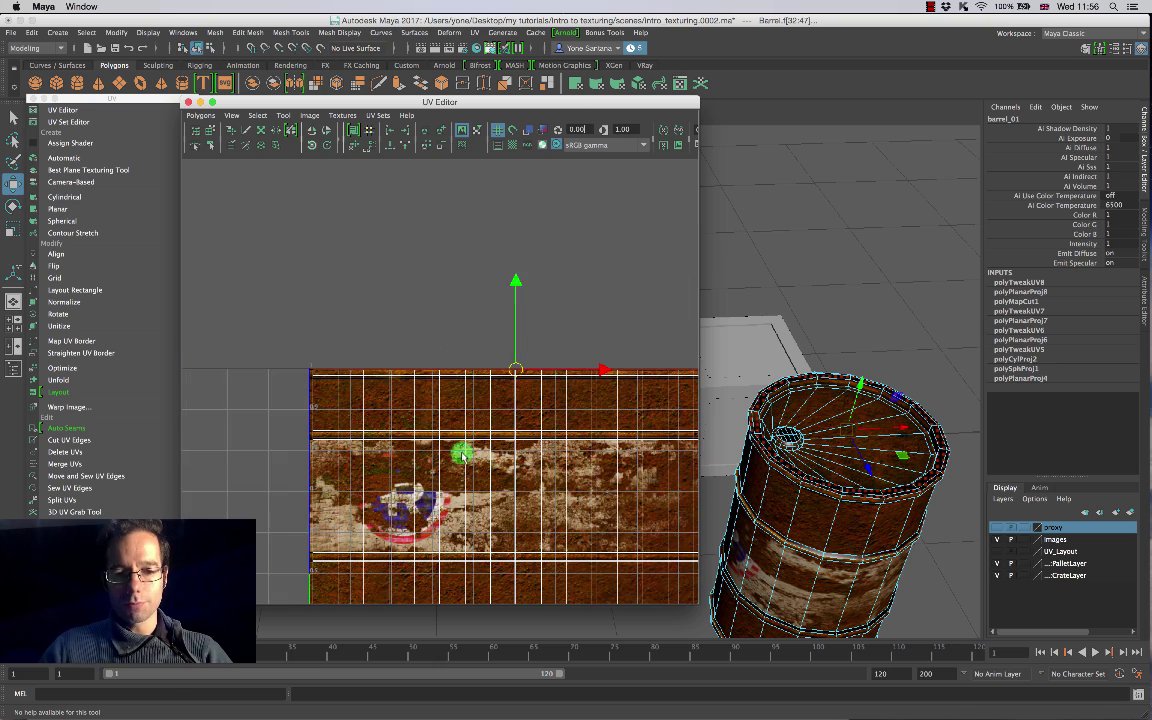
pyautogui.keyDown('alt'); pyautogui.moveTo(463, 455); pyautogui.dragTo(467, 270, button='middle'); pyautogui.keyUp('alt')
pyautogui.scroll(-3, 459, 398)
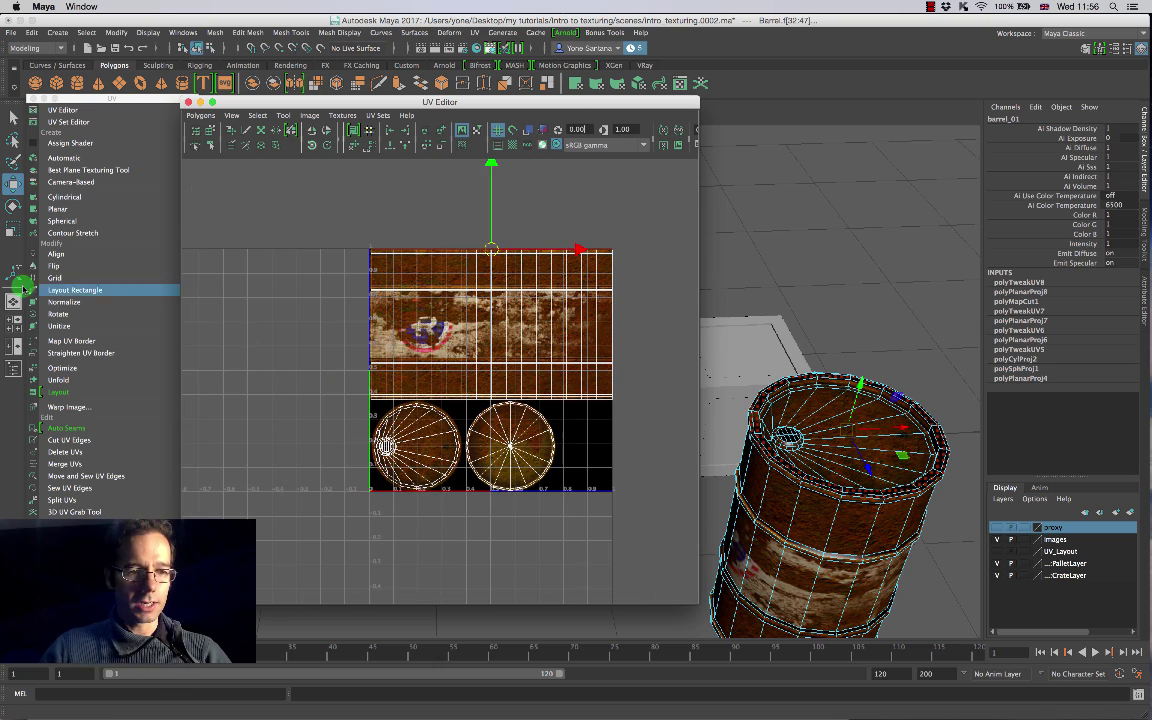
pyautogui.click(62, 211)
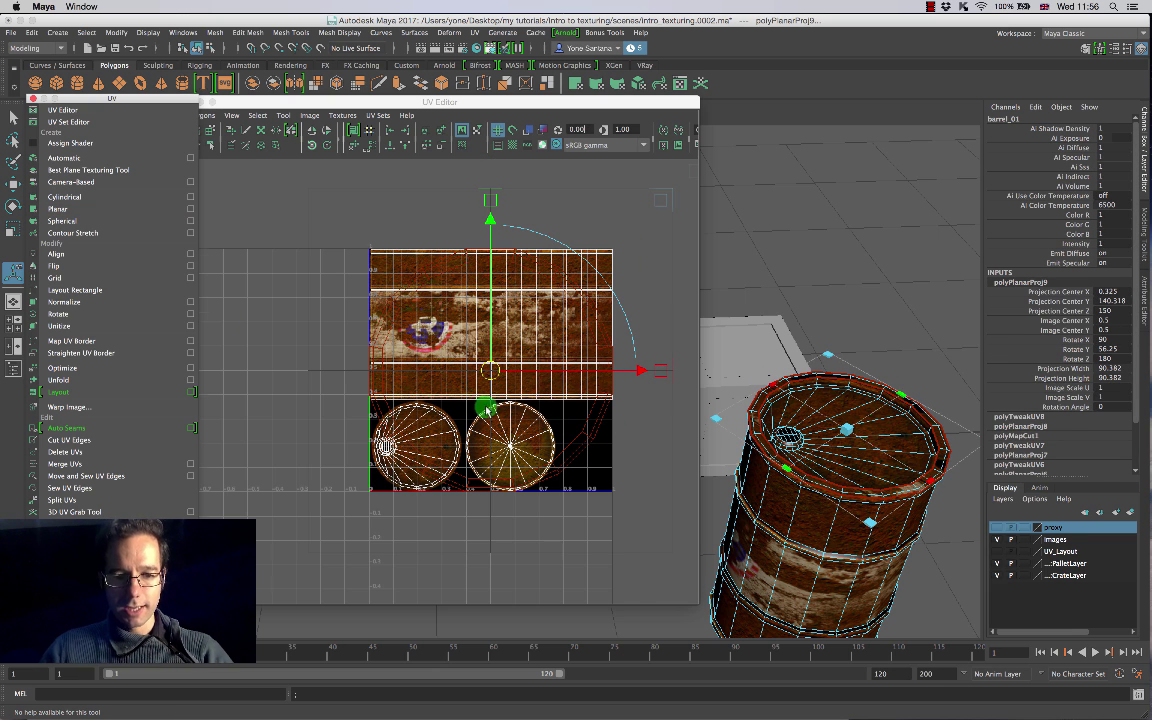
# Step: Scale down the projected rim UVs and move the ring onto the drum lid with the cap hole in the texture
pyautogui.scroll(5, 437, 366)
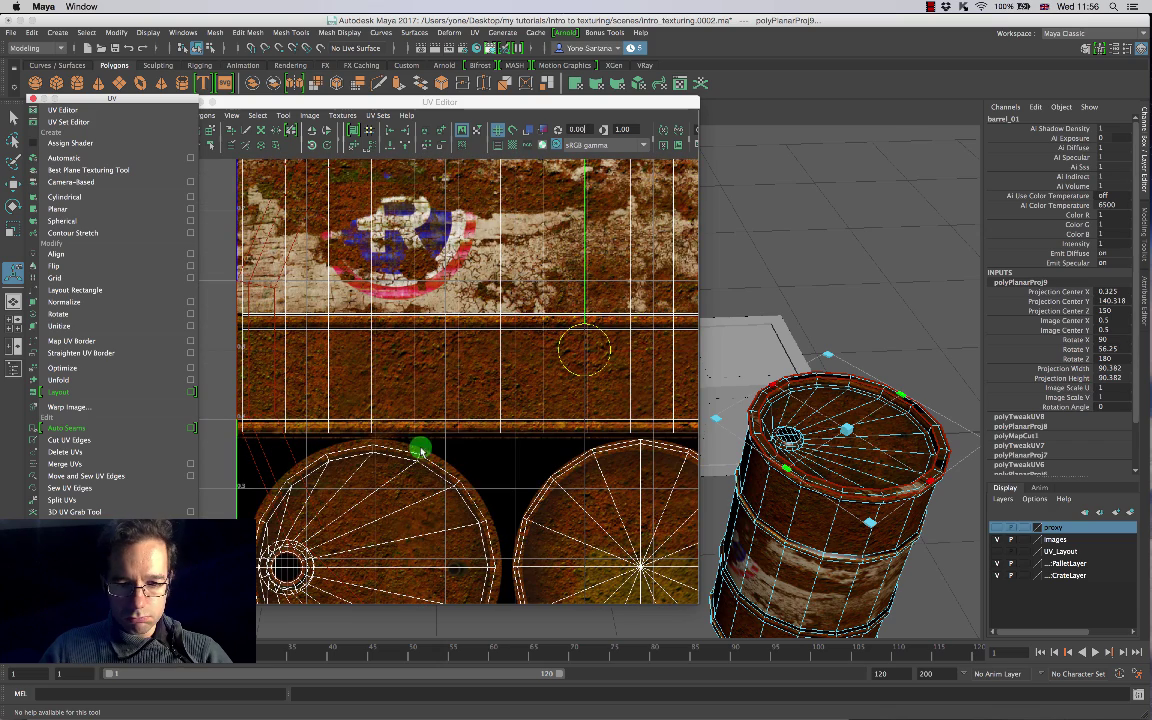
pyautogui.scroll(-5, 447, 381)
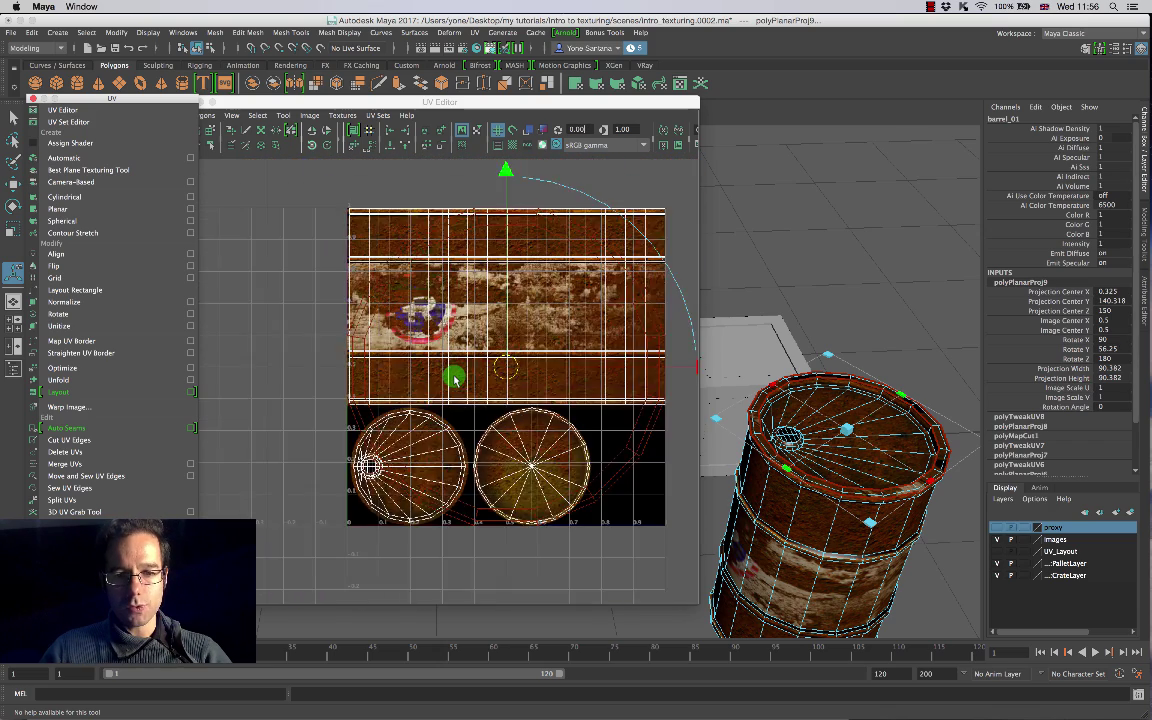
pyautogui.press('r')
pyautogui.moveTo(486, 372); pyautogui.dragTo(385, 390)
pyautogui.press('w')
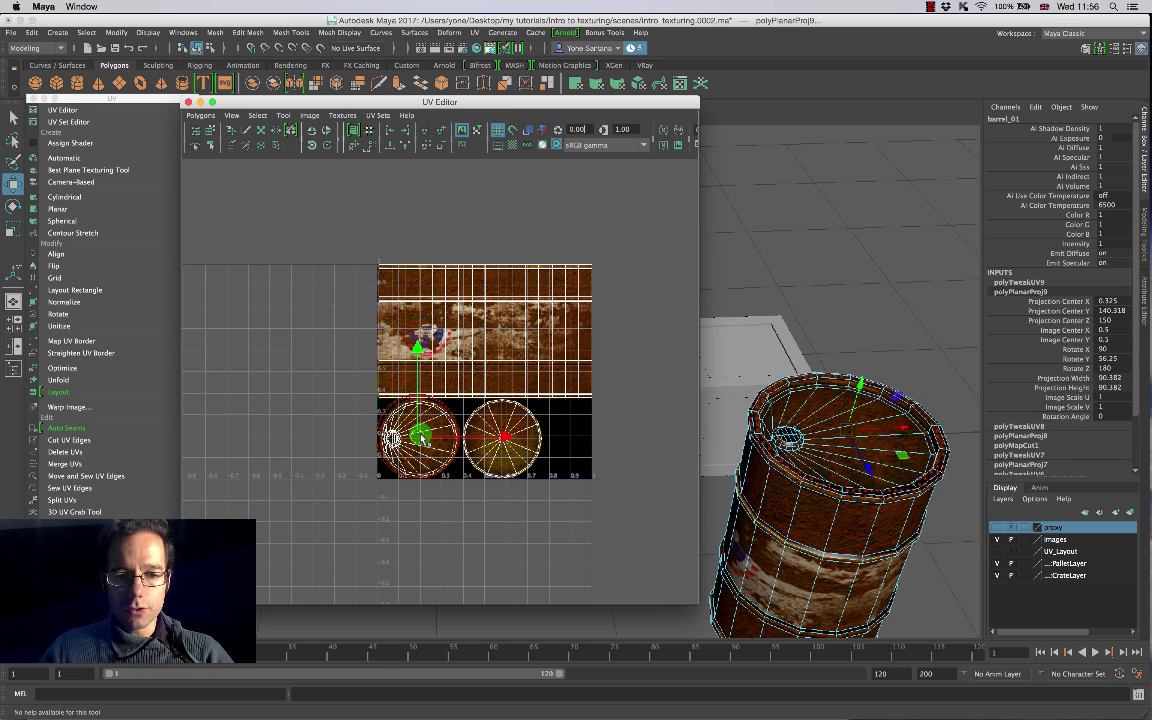
pyautogui.scroll(3, 385, 390)
pyautogui.scroll(4, 440, 291)
pyautogui.keyDown('alt'); pyautogui.moveTo(425, 440); pyautogui.dragTo(500, 412, button='middle'); pyautogui.keyUp('alt')
pyautogui.moveTo(452, 410); pyautogui.dragTo(458, 414)
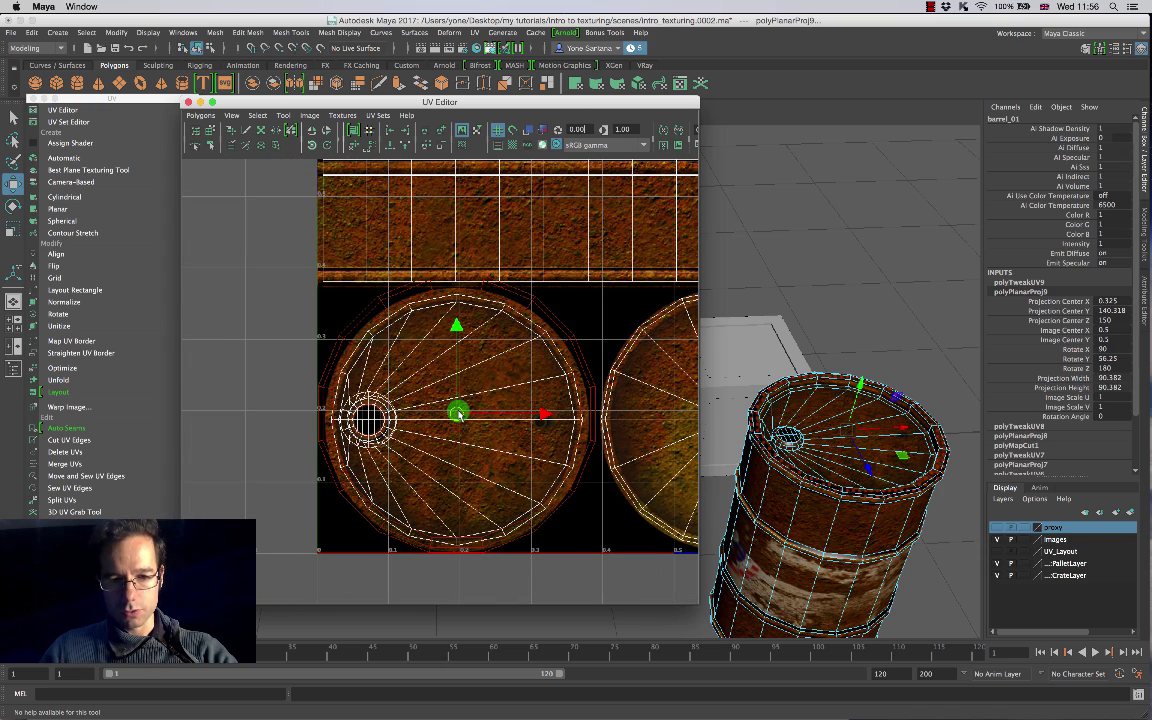
# Step: Rotate, resize and nudge the rim's UV ring so it fits around the edge of the textured lid
pyautogui.press('e')
pyautogui.moveTo(513, 355); pyautogui.dragTo(501, 349)
pyautogui.press('w')
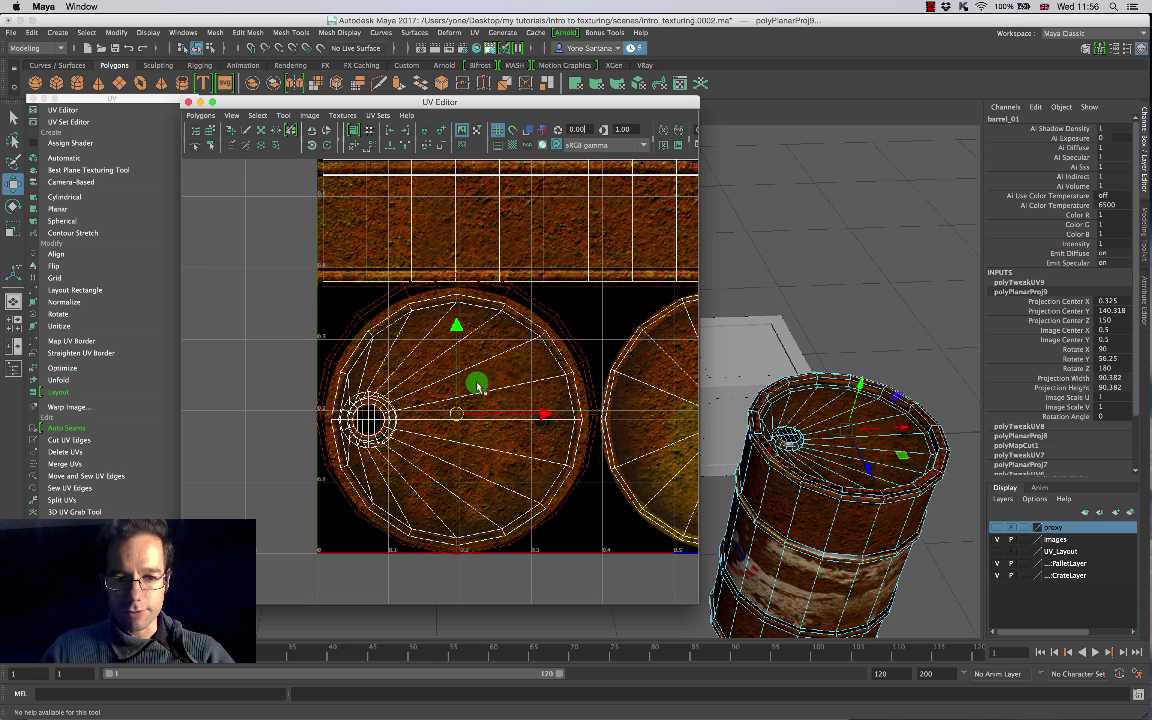
pyautogui.moveTo(459, 416); pyautogui.dragTo(448, 417)
pyautogui.press('r')
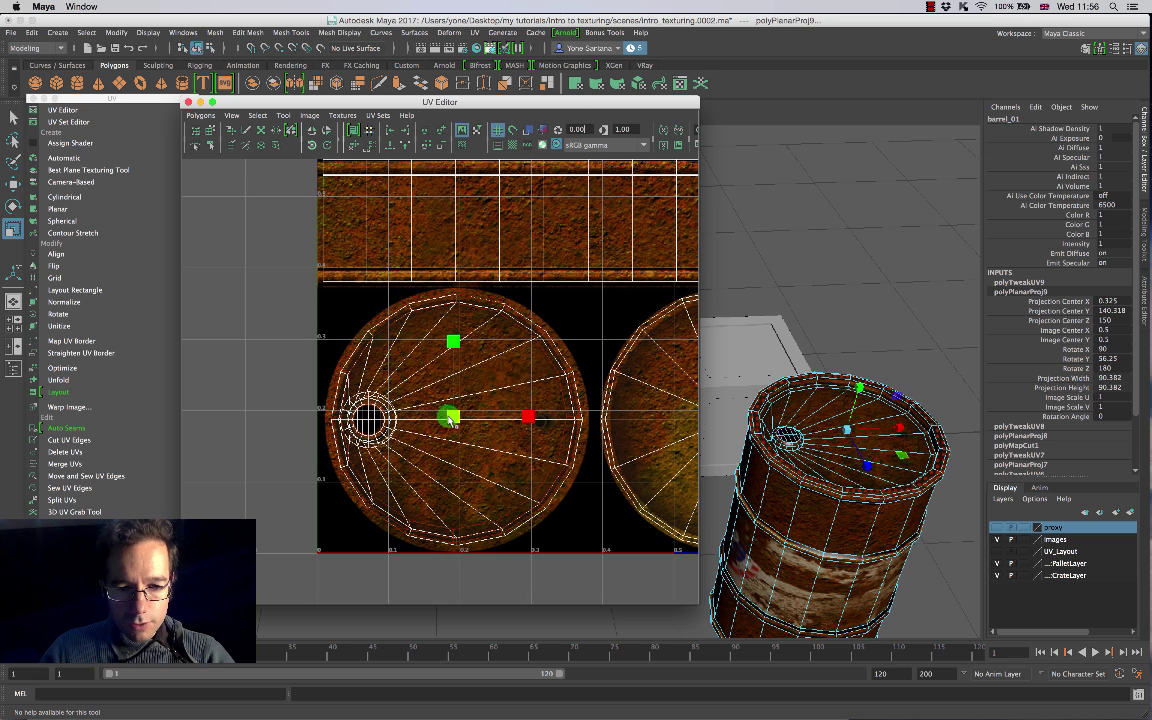
pyautogui.press('w')
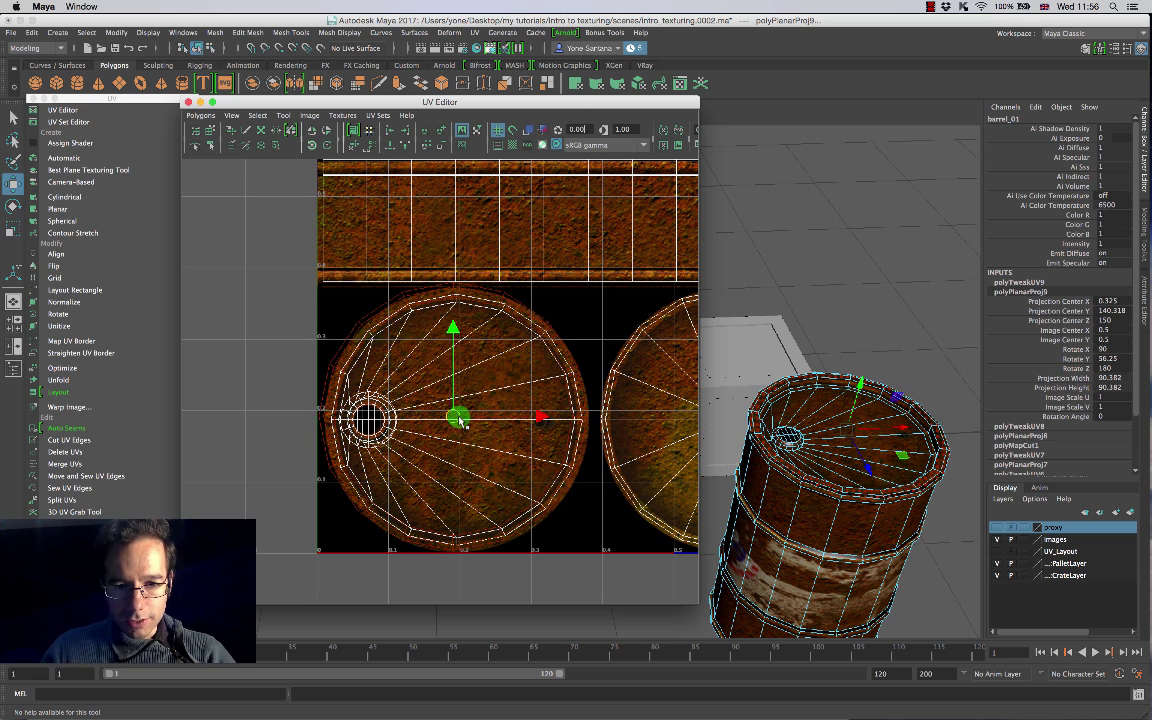
pyautogui.moveTo(460, 421); pyautogui.dragTo(464, 426)
pyautogui.scroll(3, 462, 425)
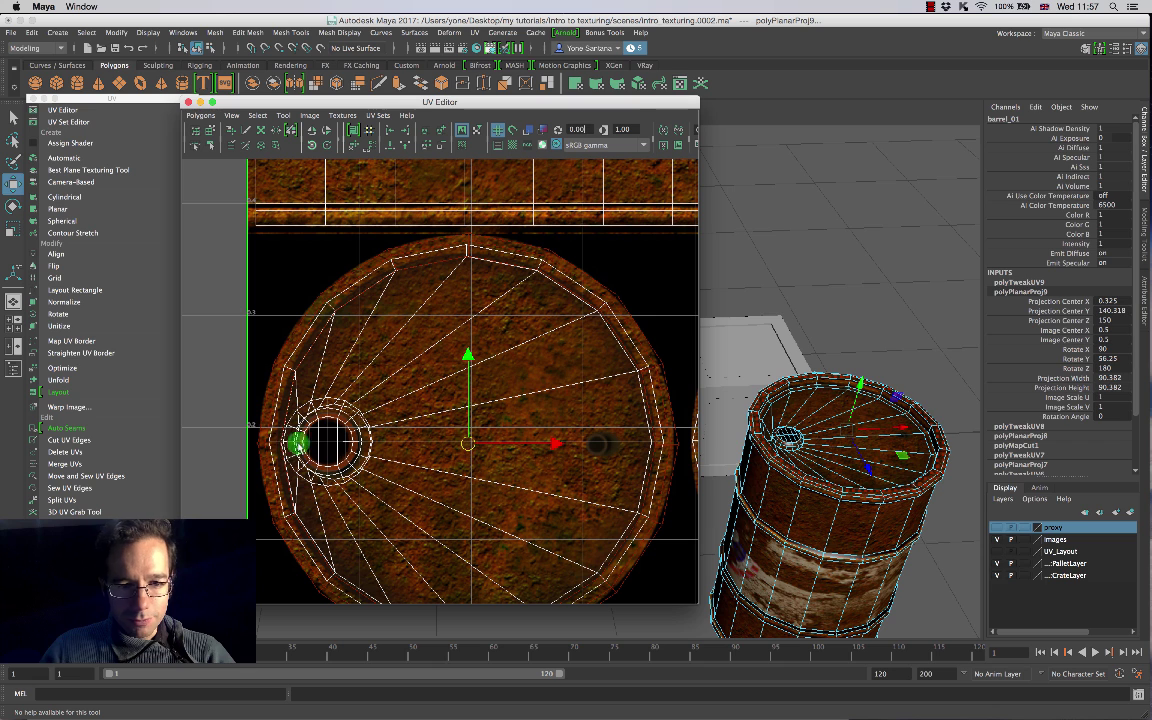
# Step: Examine how the rim's UV ring fits around the lid's UVs in the texture
pyautogui.moveTo(612, 303); pyautogui.dragTo(575, 289, button='right')
pyautogui.click(609, 290)
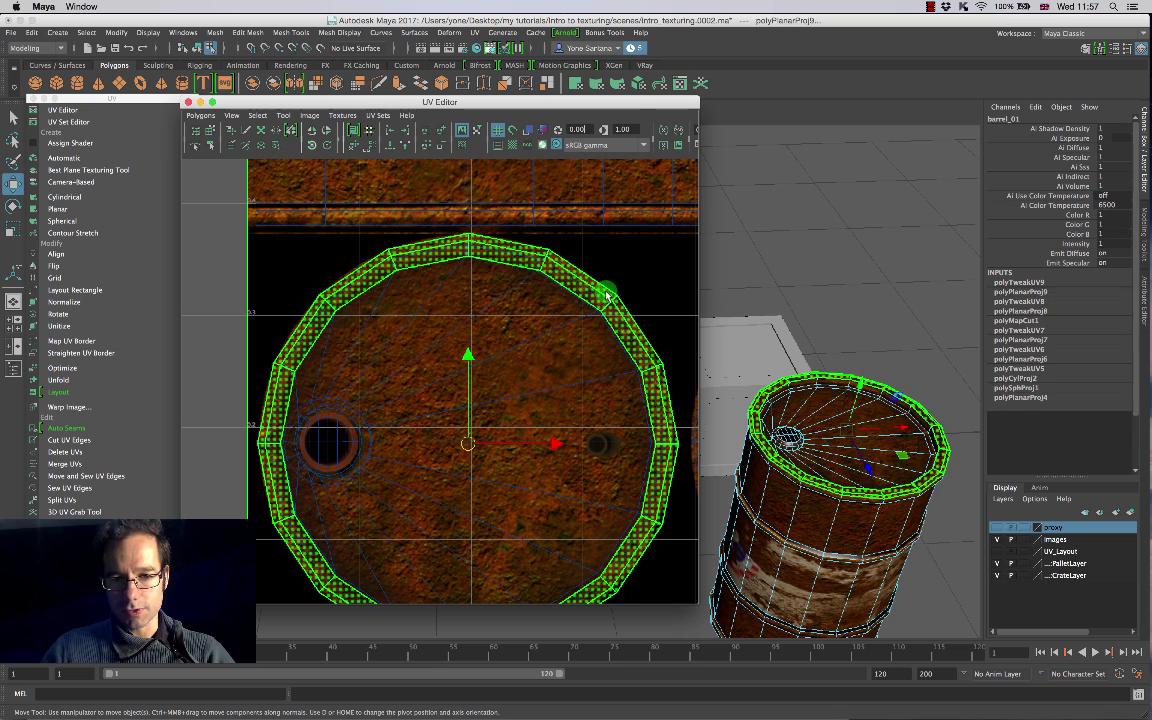
pyautogui.click(462, 248)
pyautogui.click(279, 340)
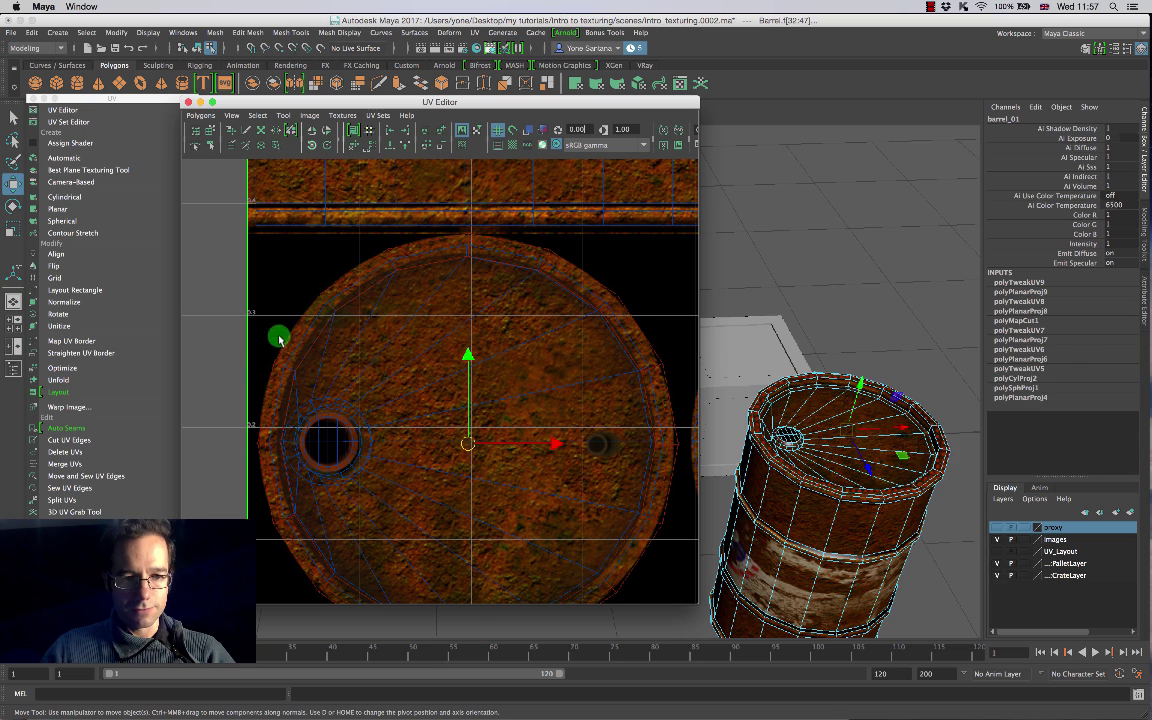
pyautogui.click(264, 505)
pyautogui.click(463, 239)
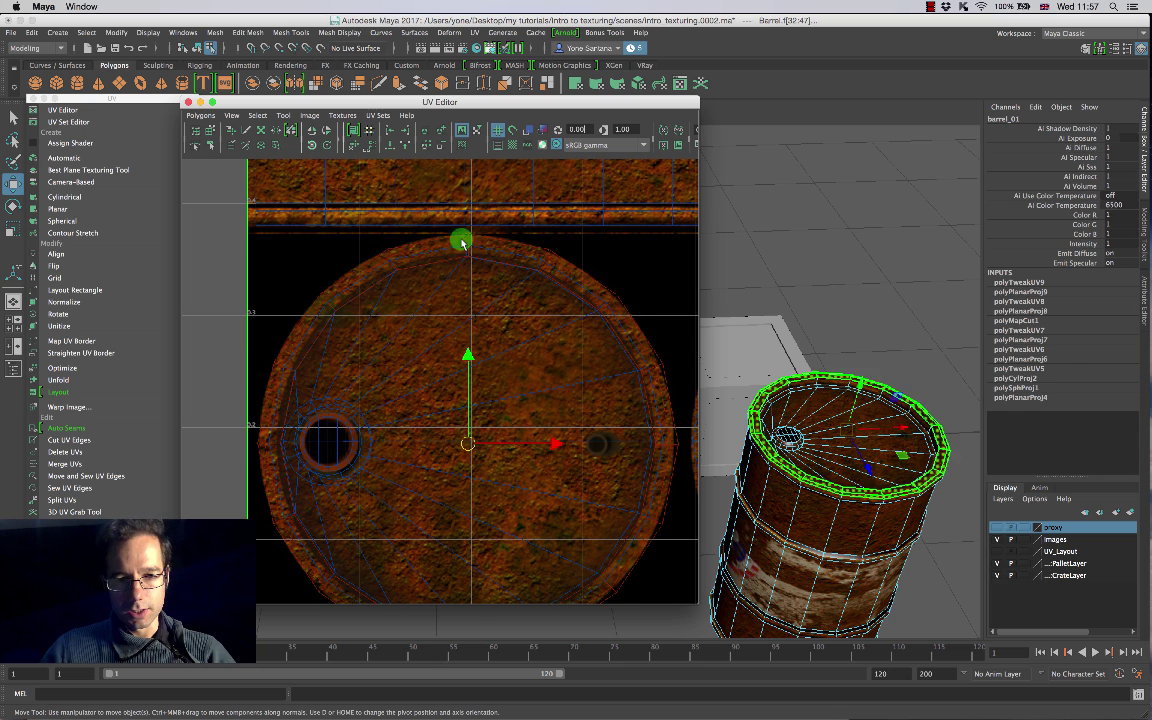
pyautogui.click(585, 281)
pyautogui.click(511, 356)
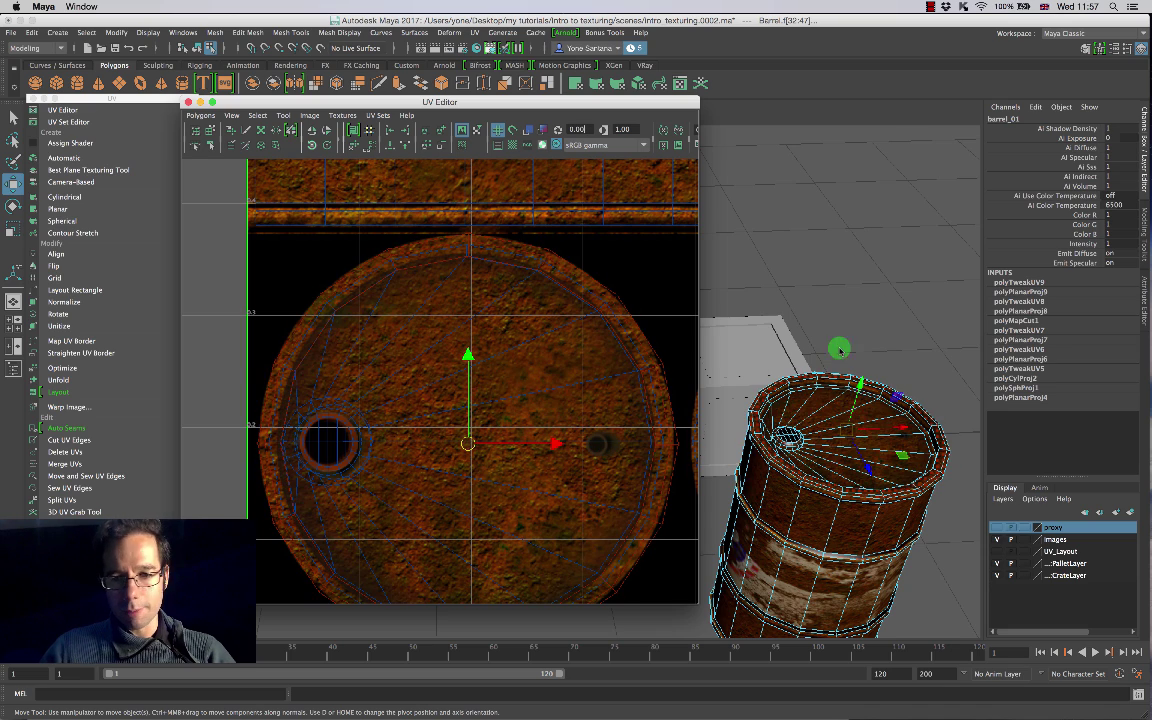
# Step: Return to object selection, deselect the barrel and inspect the finished texture from the side
pyautogui.click(916, 370)
pyautogui.click(896, 415)
pyautogui.moveTo(871, 432); pyautogui.dragTo(926, 343, button='right')
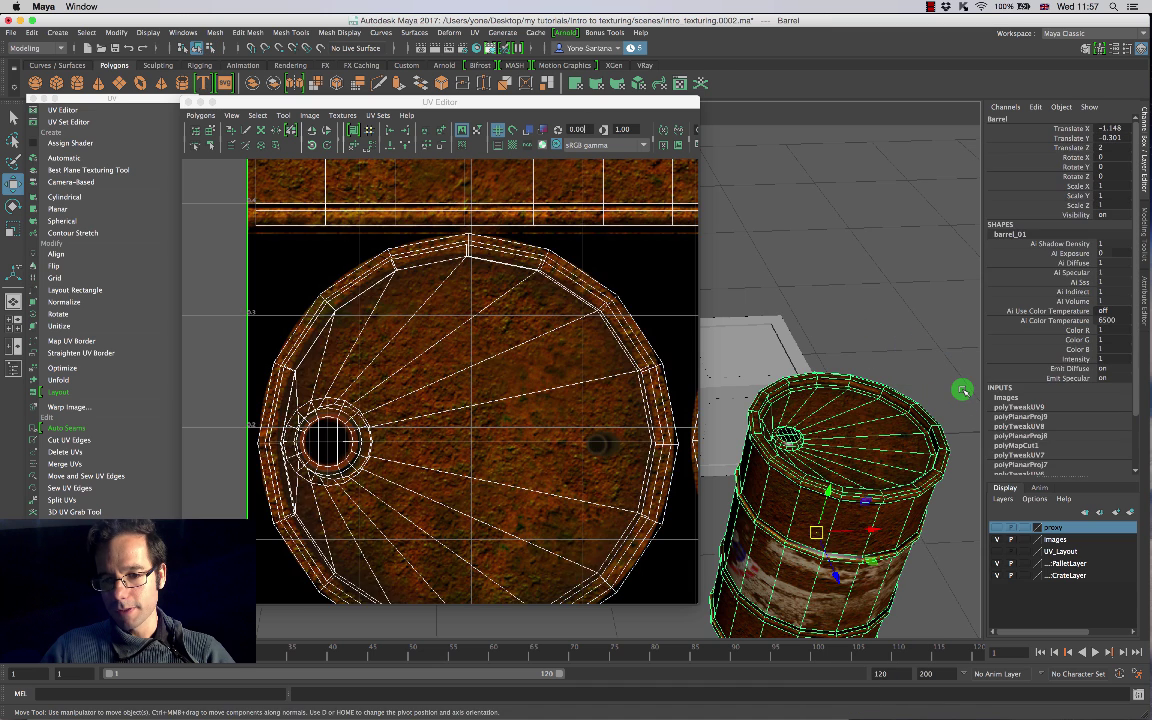
pyautogui.click(962, 391)
pyautogui.keyDown('alt'); pyautogui.moveTo(962, 391); pyautogui.dragTo(882, 469); pyautogui.keyUp('alt')
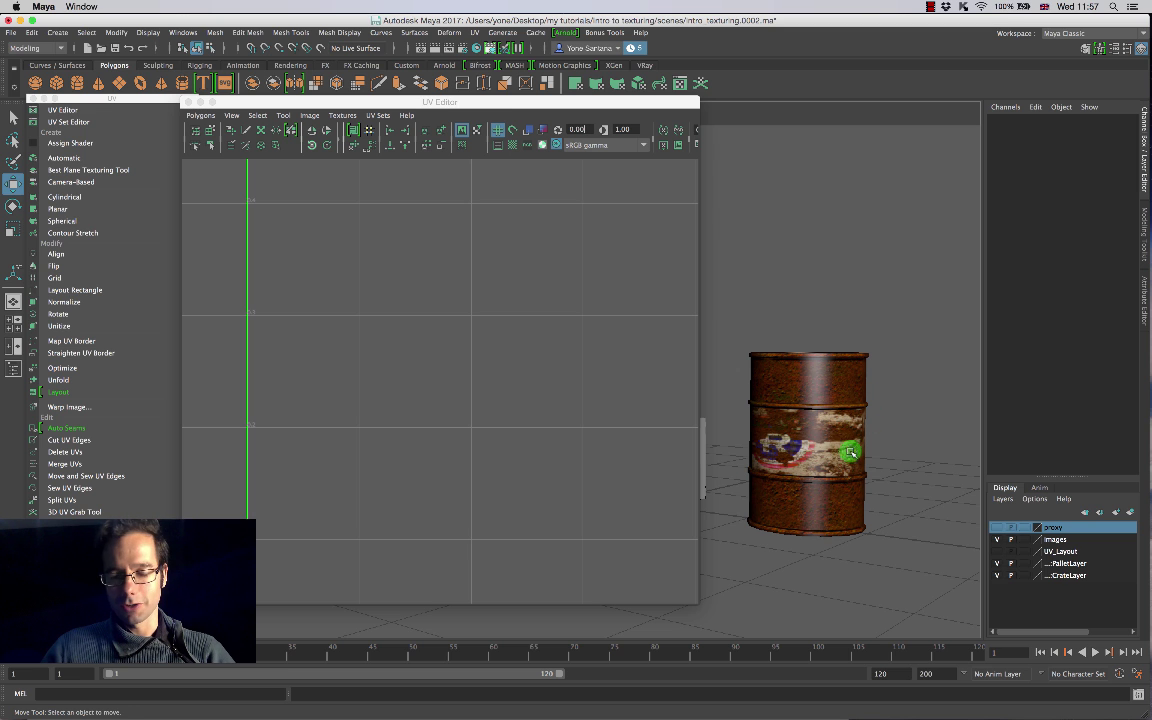
# Step: Close the UV Editor and frame the textured barrel in the perspective view
pyautogui.moveTo(849, 452)
pyautogui.keyDown('alt'); pyautogui.mouseDown()
pyautogui.moveTo(851, 473)
pyautogui.moveTo(859, 463)
pyautogui.moveTo(818, 457)
pyautogui.moveTo(829, 453)
pyautogui.mouseUp(); pyautogui.keyUp('alt')
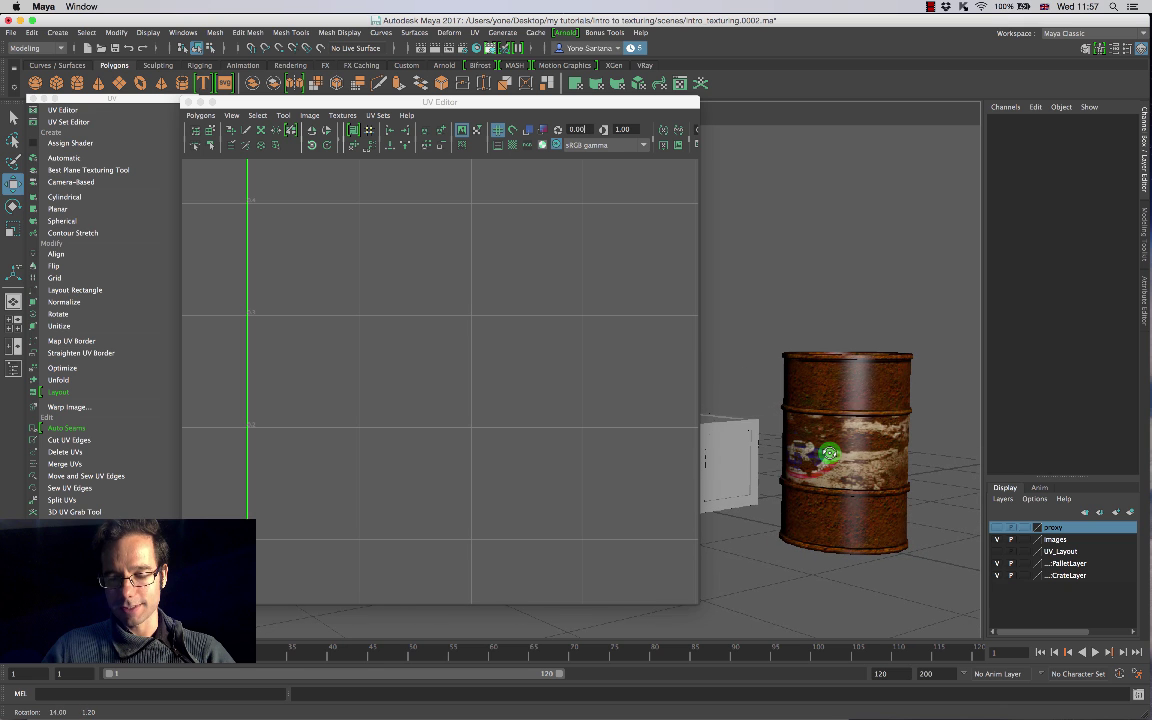
pyautogui.click(187, 102)
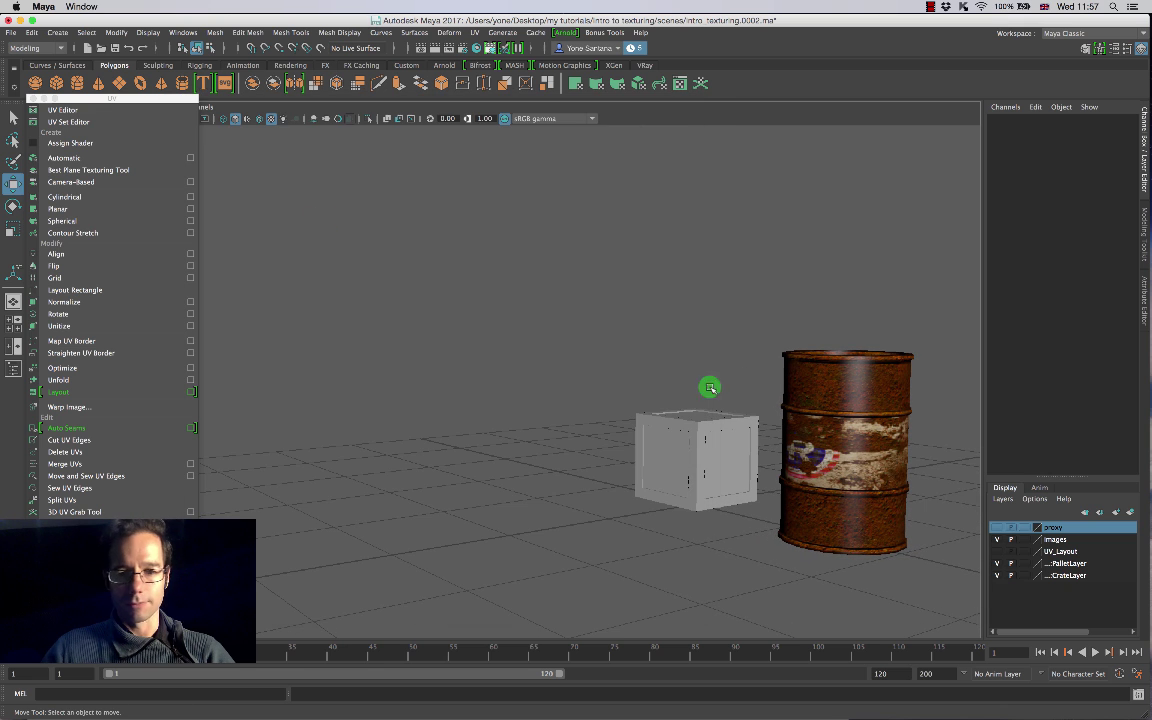
pyautogui.click(840, 410)
pyautogui.press('f')
# Step: Examine the textured barrel from all around, checking the side seam, the ribs, the lid and the painted logo
pyautogui.keyDown('alt'); pyautogui.moveTo(596, 419); pyautogui.dragTo(694, 429); pyautogui.keyUp('alt')
pyautogui.click(694, 429)
pyautogui.keyDown('alt'); pyautogui.moveTo(537, 393); pyautogui.dragTo(381, 386); pyautogui.keyUp('alt')
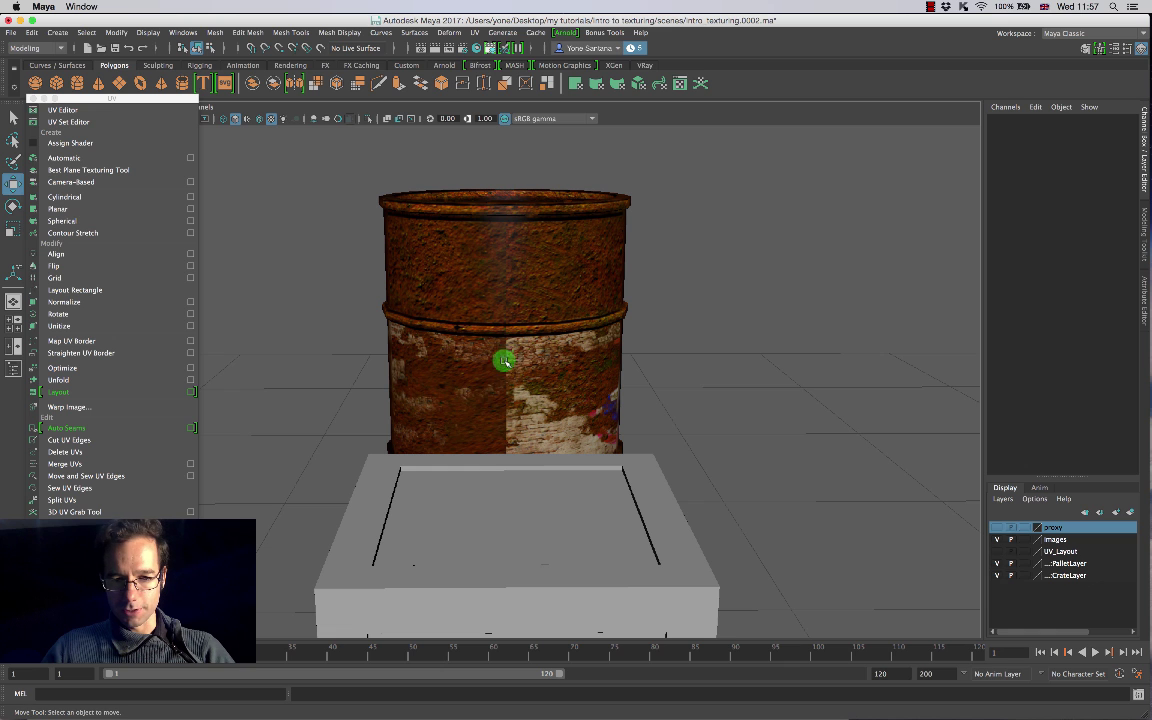
pyautogui.keyDown('alt'); pyautogui.moveTo(664, 459); pyautogui.dragTo(432, 273); pyautogui.keyUp('alt')
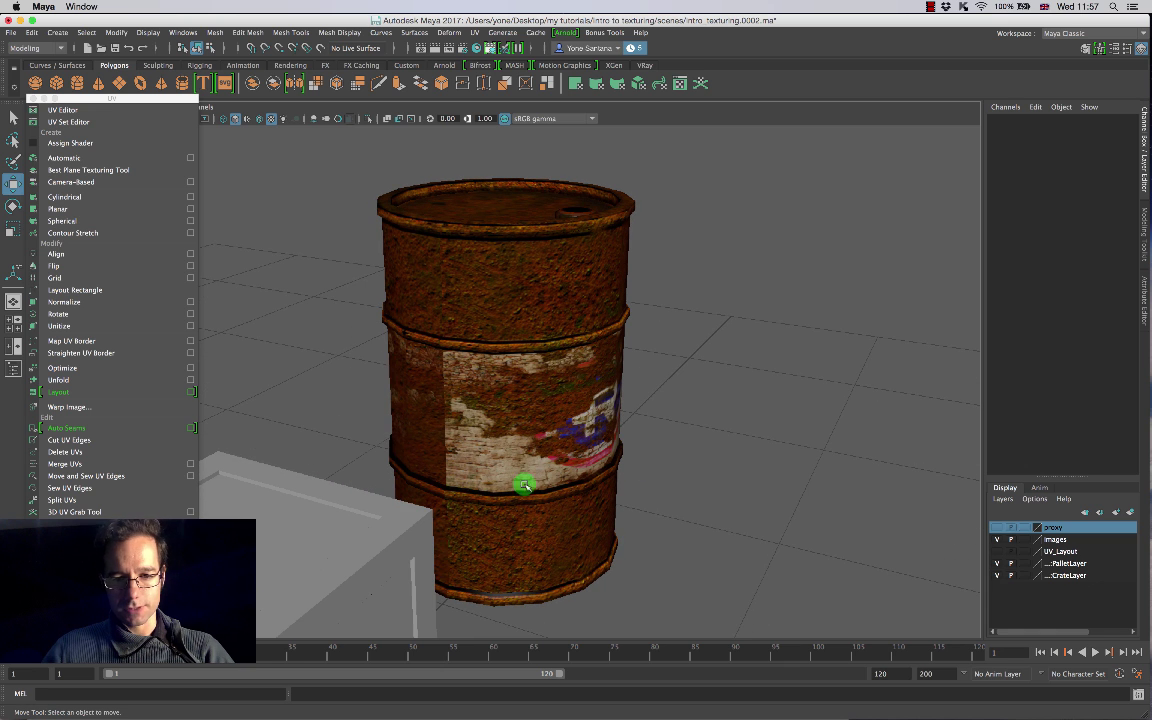
pyautogui.keyDown('alt'); pyautogui.moveTo(524, 485); pyautogui.dragTo(478, 300); pyautogui.keyUp('alt')
pyautogui.keyDown('alt'); pyautogui.moveTo(506, 249); pyautogui.dragTo(612, 421); pyautogui.keyUp('alt')
pyautogui.scroll(-5, 611, 420)
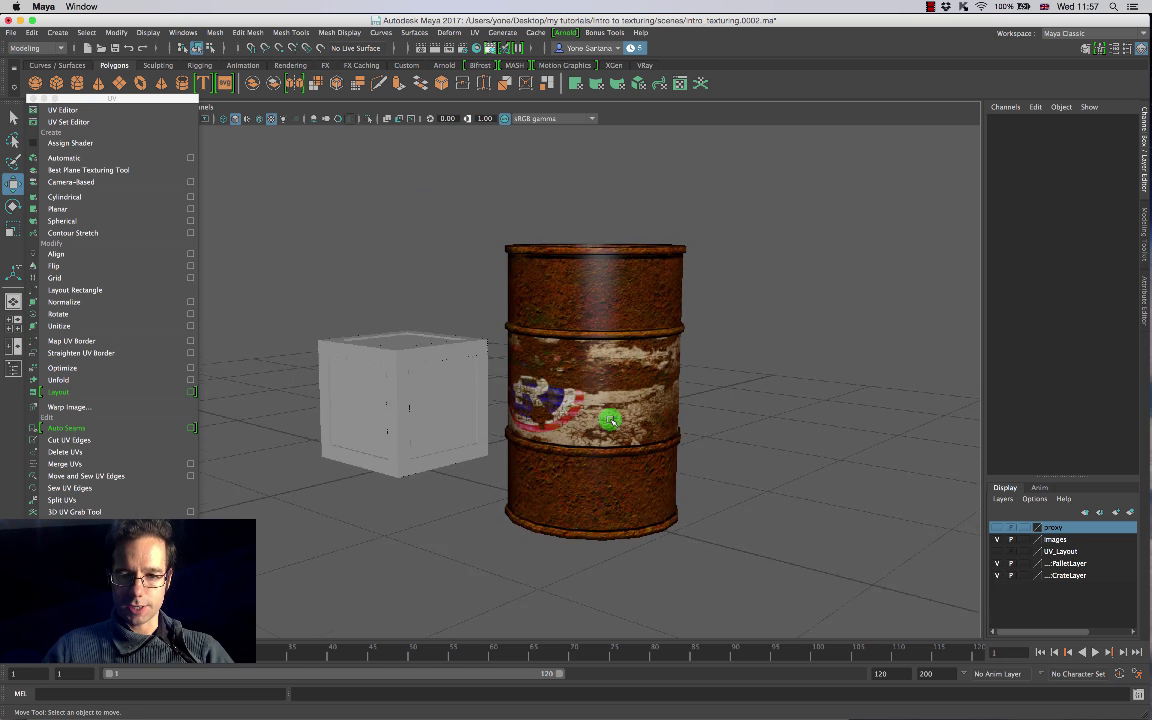
pyautogui.keyDown('alt'); pyautogui.moveTo(533, 430); pyautogui.dragTo(588, 431); pyautogui.keyUp('alt')
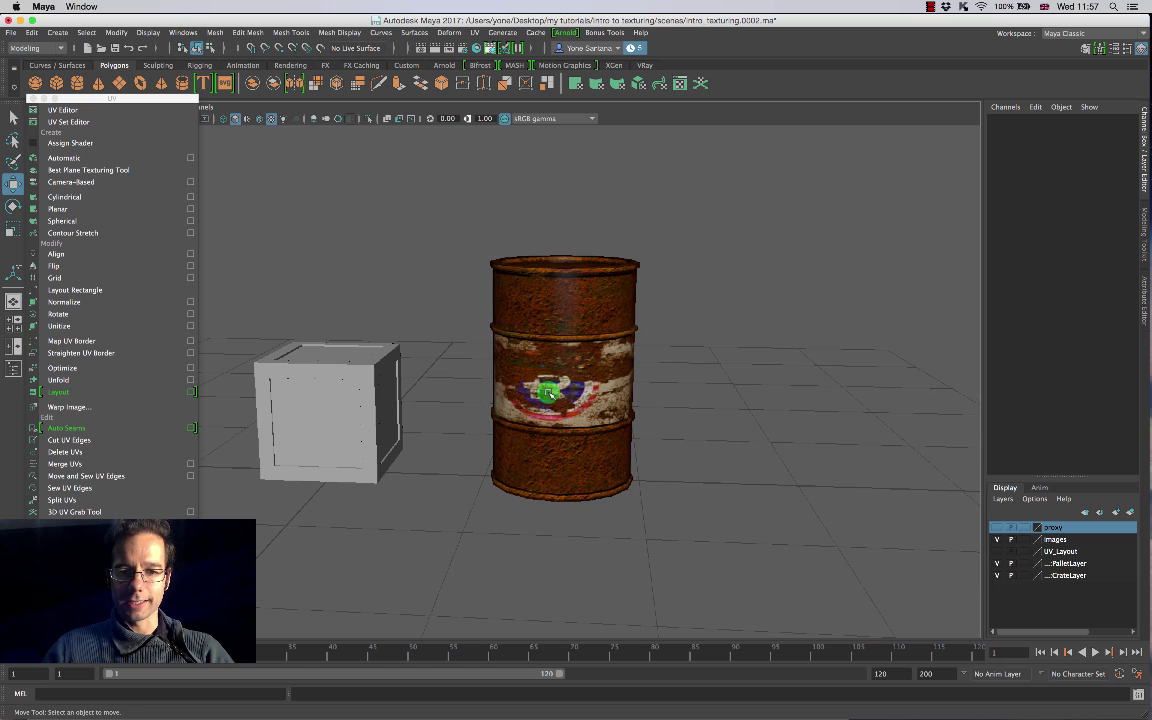
pyautogui.keyDown('alt'); pyautogui.moveTo(549, 392); pyautogui.dragTo(576, 339); pyautogui.keyUp('alt')
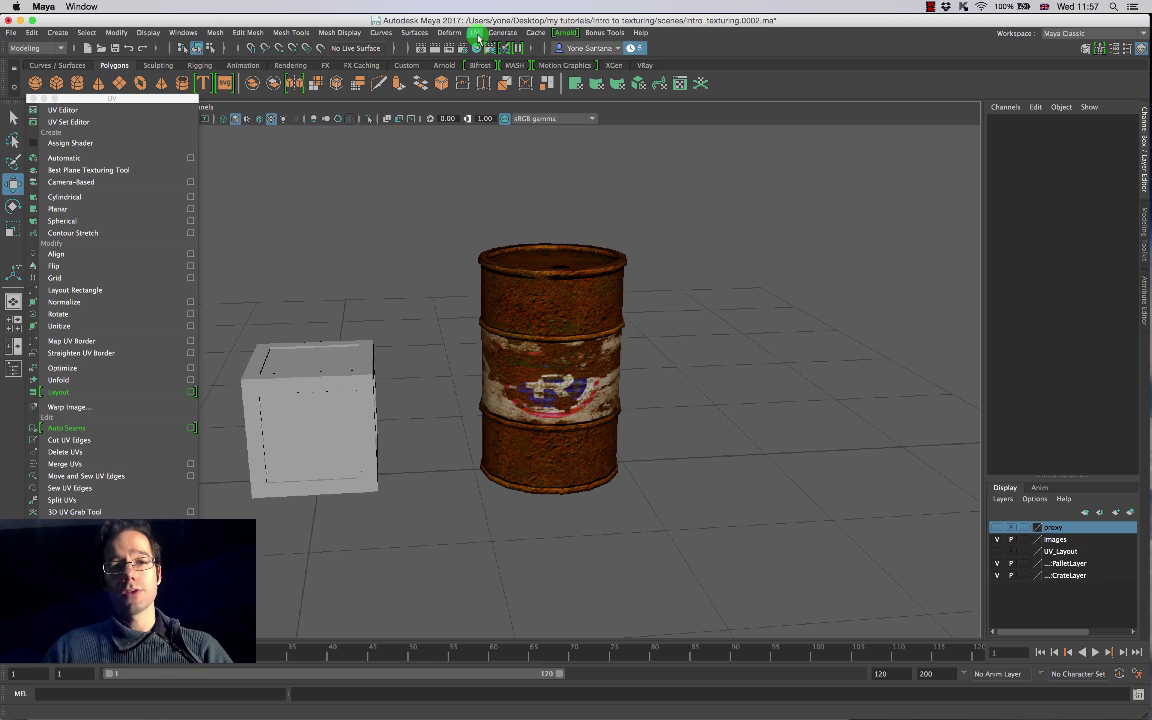
# Step: Reopen the UV Editor, move it clear of the crate and select the barrel to show its whole UV layout over the texture
pyautogui.click(476, 33)
pyautogui.click(500, 63)
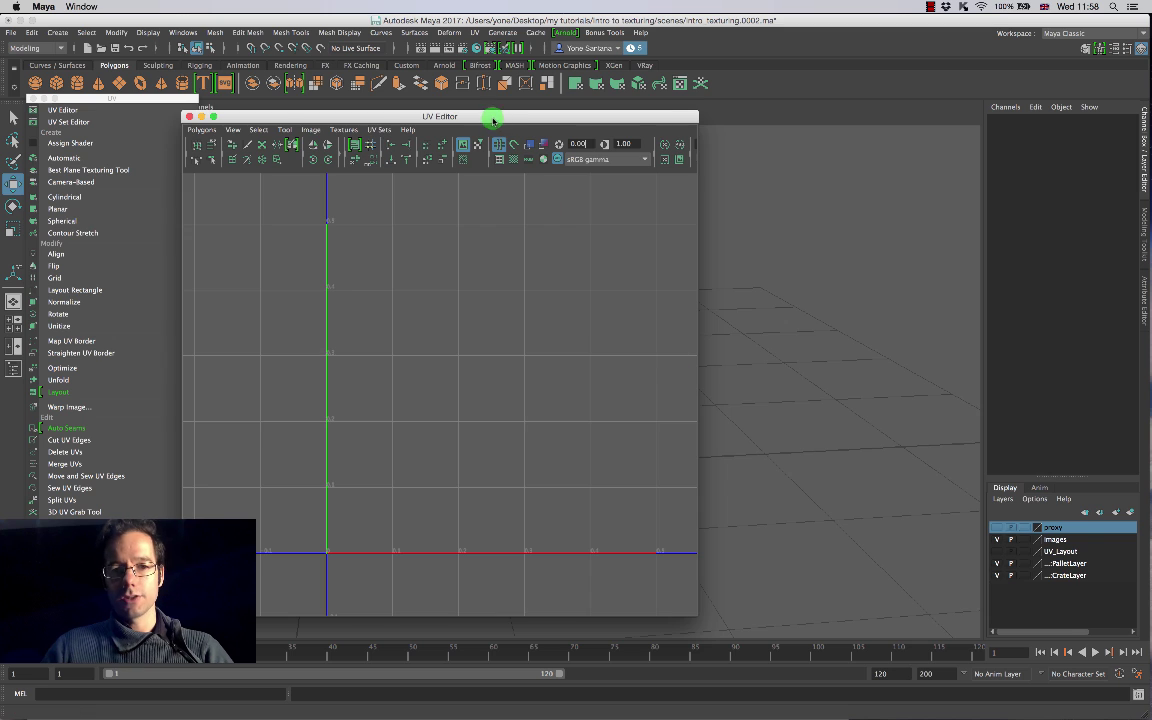
pyautogui.moveTo(494, 114); pyautogui.dragTo(880, 165)
pyautogui.click(542, 345)
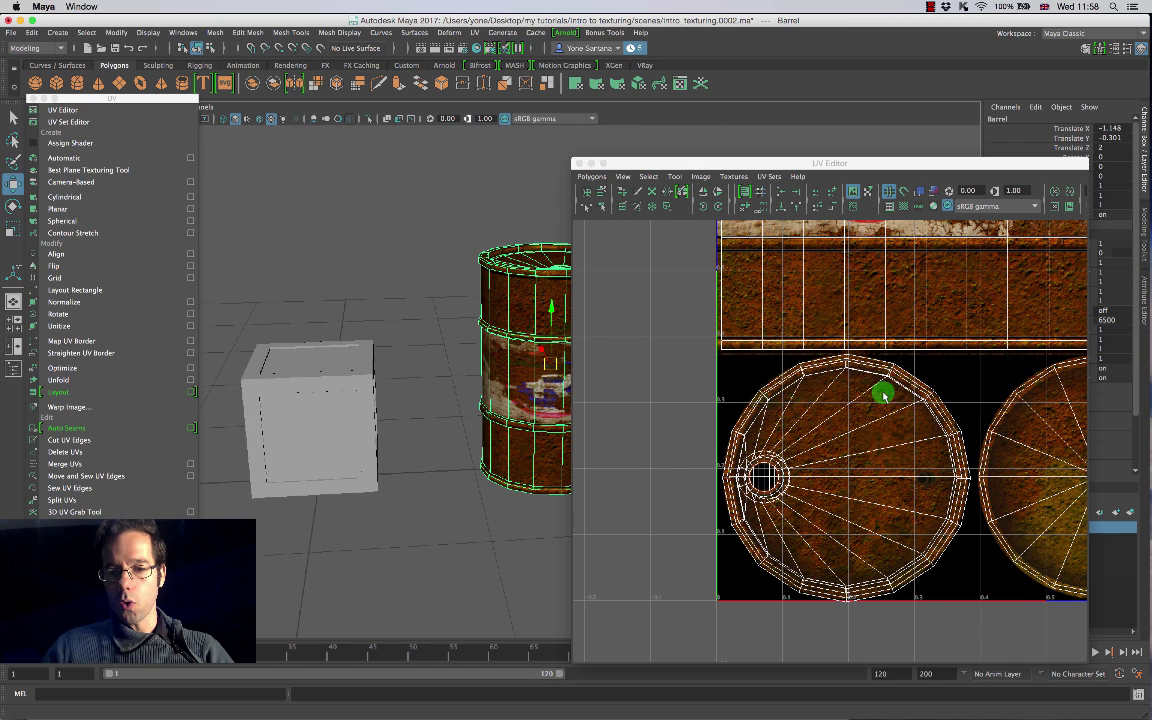
pyautogui.scroll(-5, 884, 396)
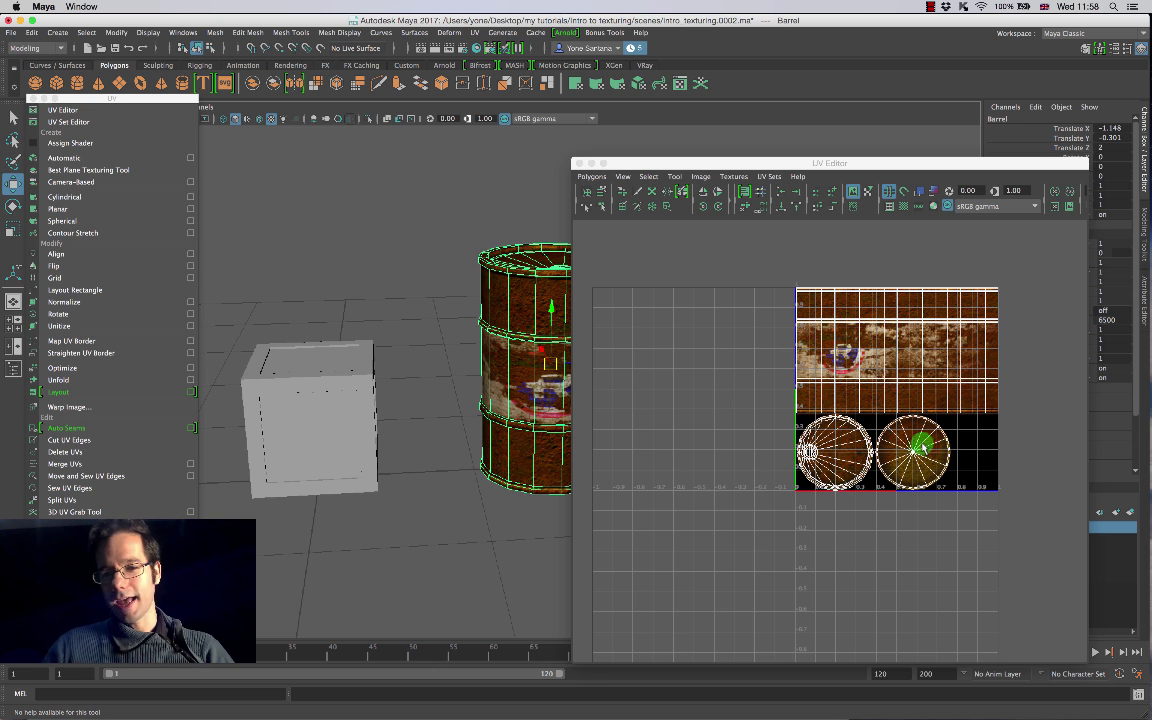
pyautogui.keyDown('alt'); pyautogui.moveTo(922, 448); pyautogui.dragTo(772, 438, button='middle'); pyautogui.keyUp('alt')
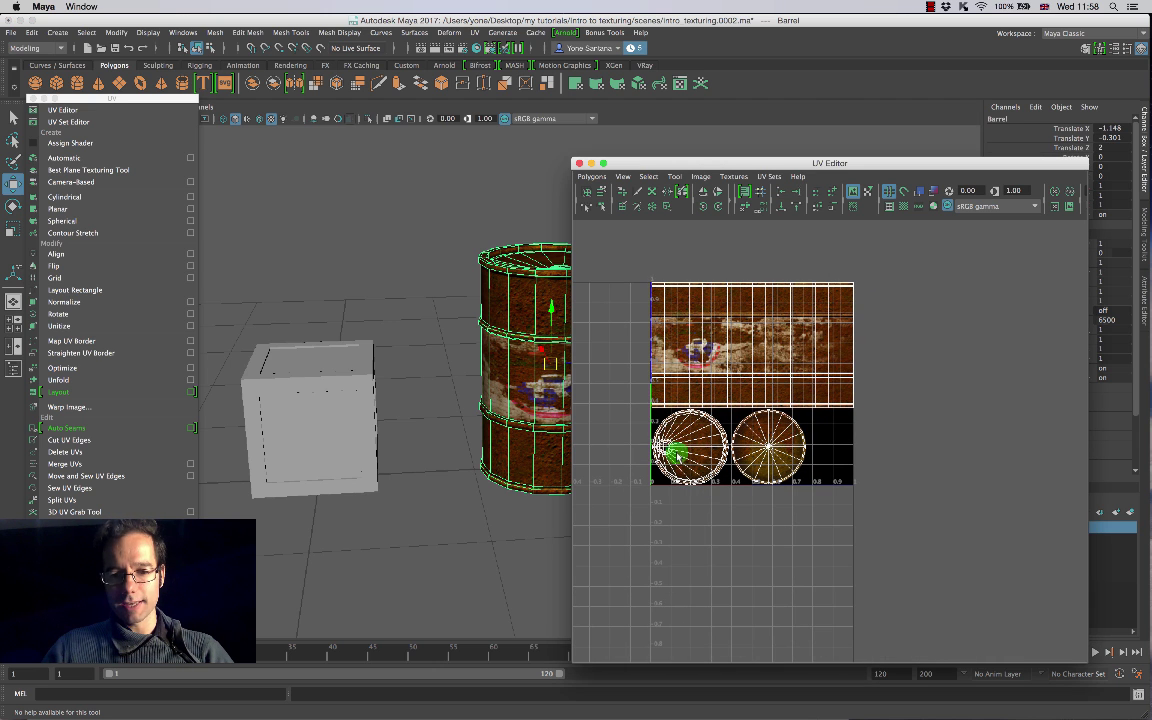
pyautogui.keyDown('alt'); pyautogui.moveTo(697, 408); pyautogui.dragTo(716, 406, button='right'); pyautogui.keyUp('alt')
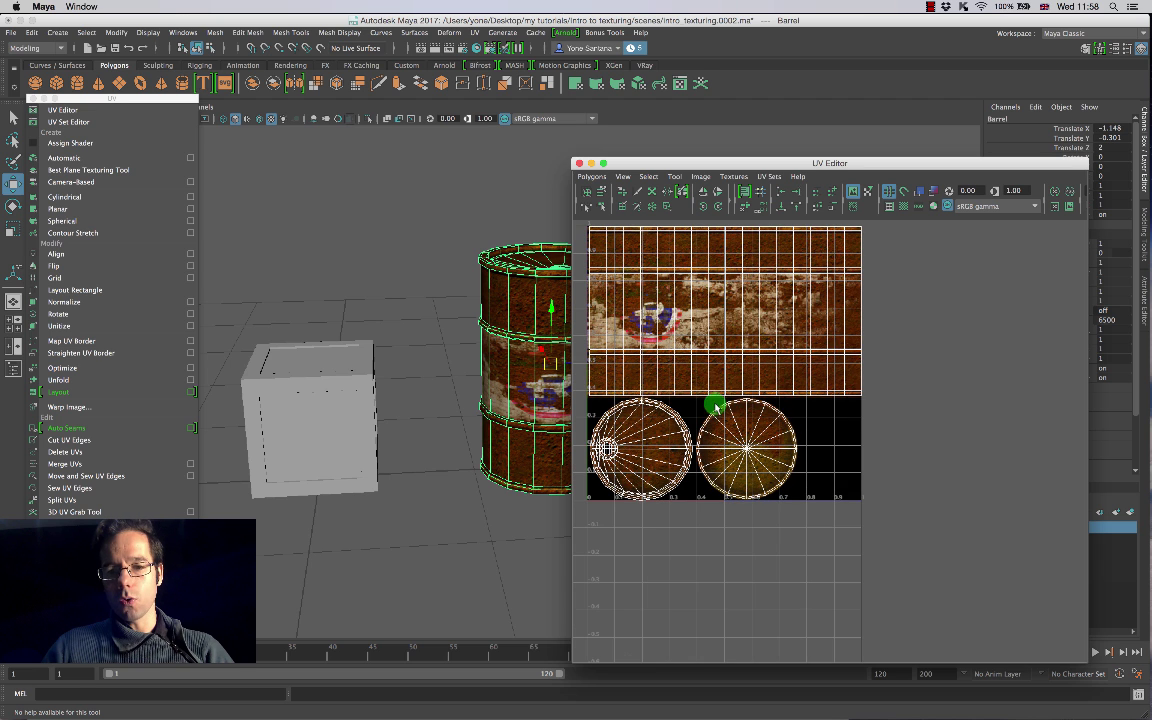
pyautogui.keyDown('alt'); pyautogui.moveTo(686, 343); pyautogui.dragTo(740, 284, button='middle'); pyautogui.keyUp('alt')
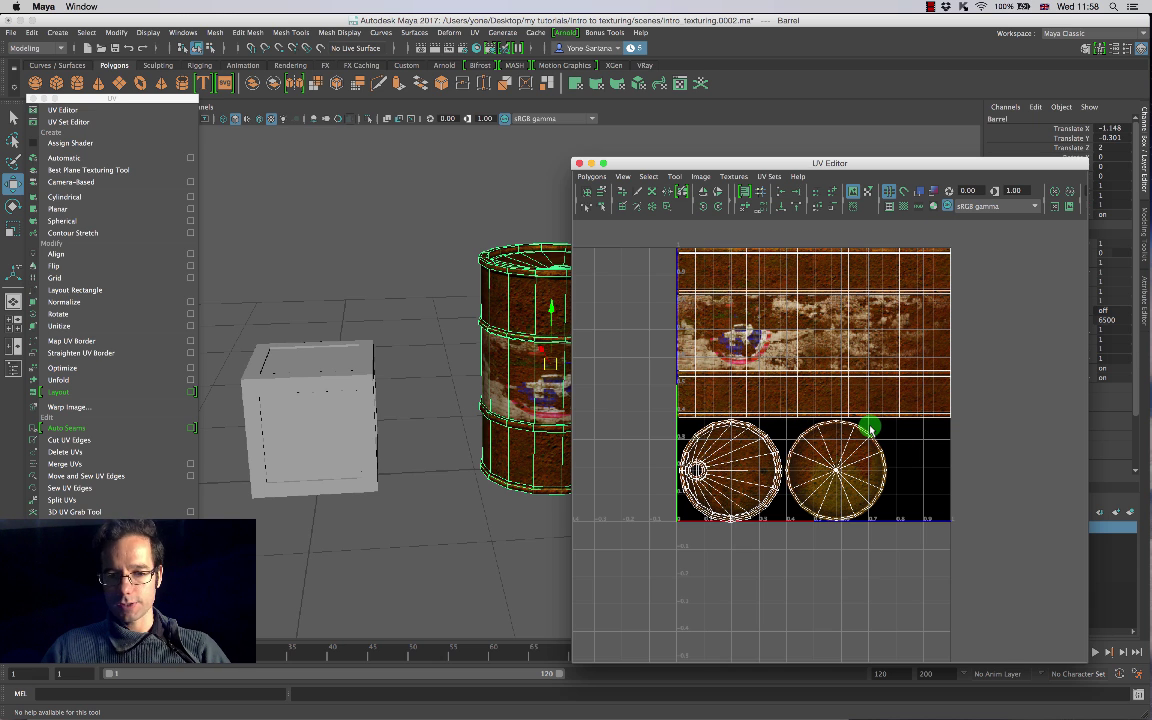
# Step: Select the crate to view its UV layout, and reselect the barrel to compare its UVs
pyautogui.click(314, 393)
pyautogui.keyDown('alt'); pyautogui.moveTo(321, 443); pyautogui.dragTo(352, 400); pyautogui.keyUp('alt')
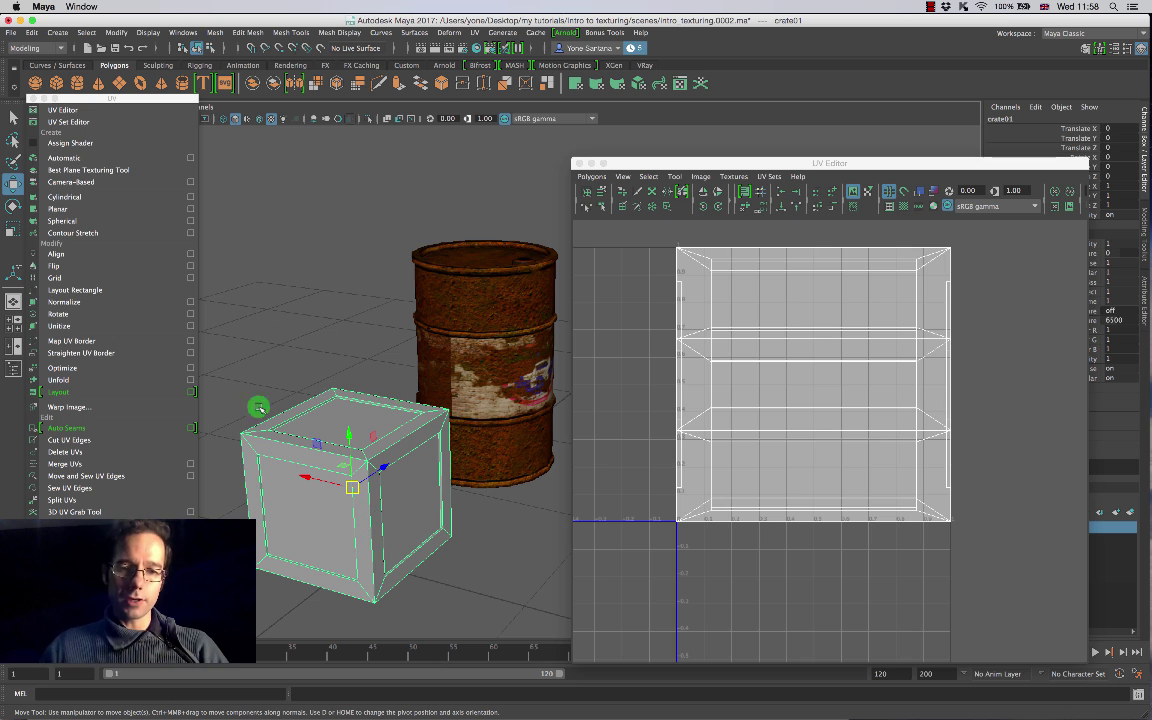
pyautogui.click(548, 335)
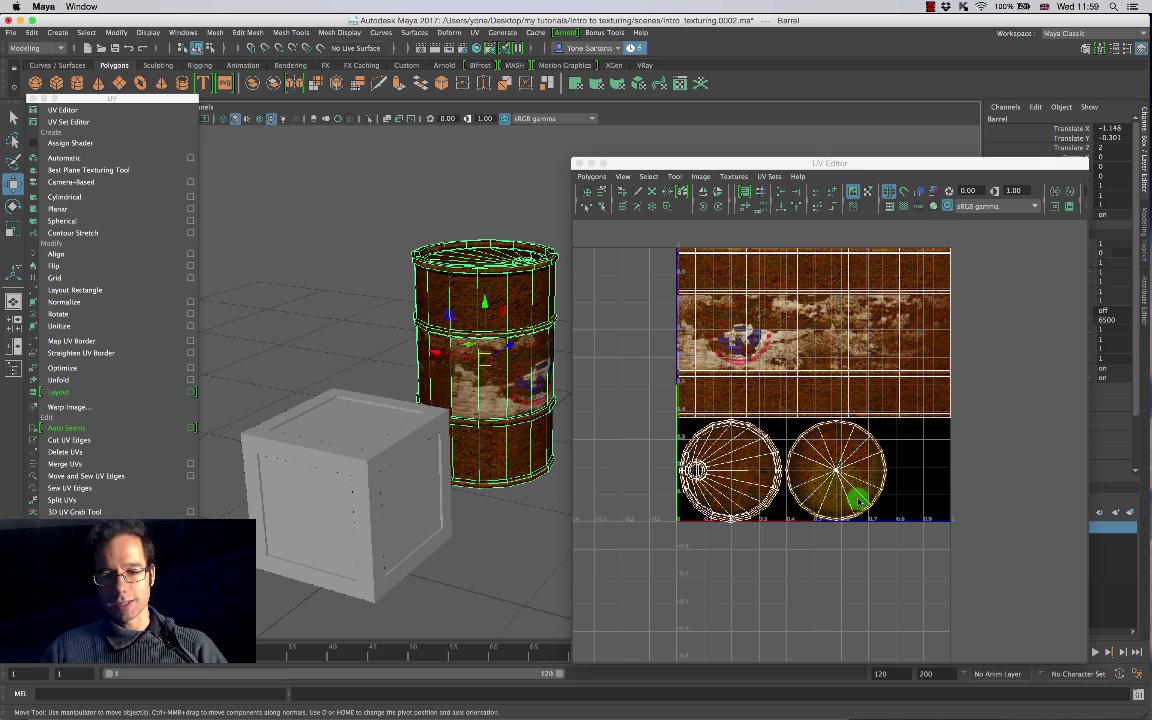
pyautogui.click(70, 381)
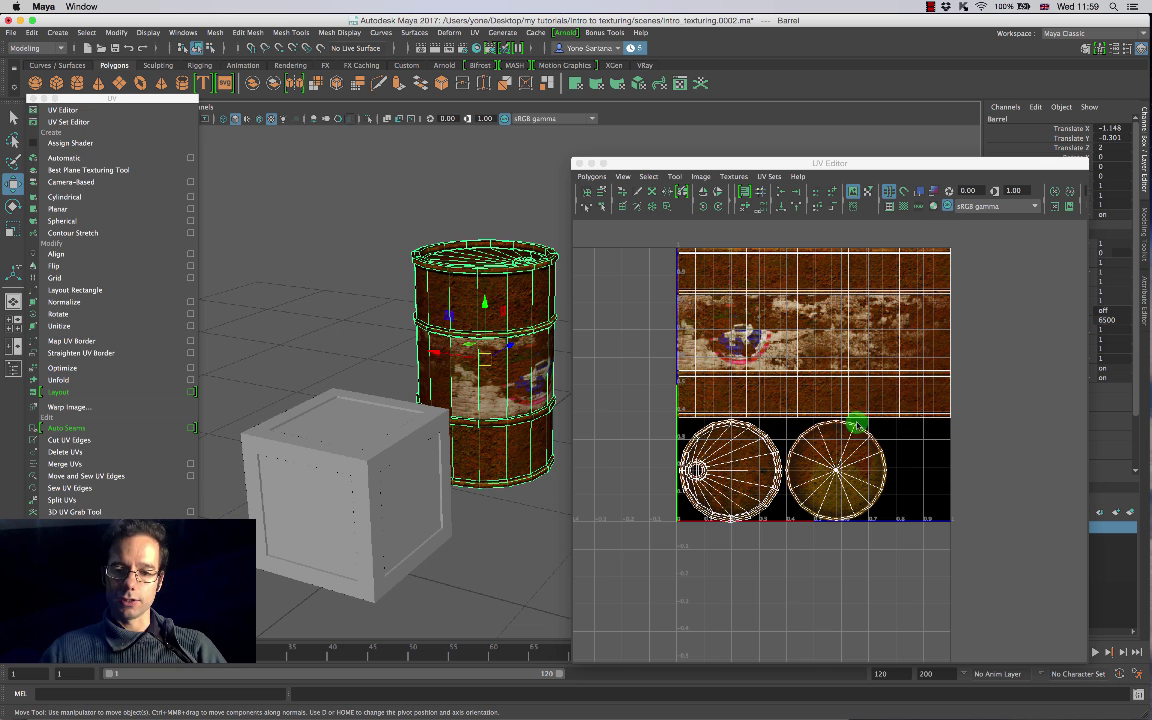